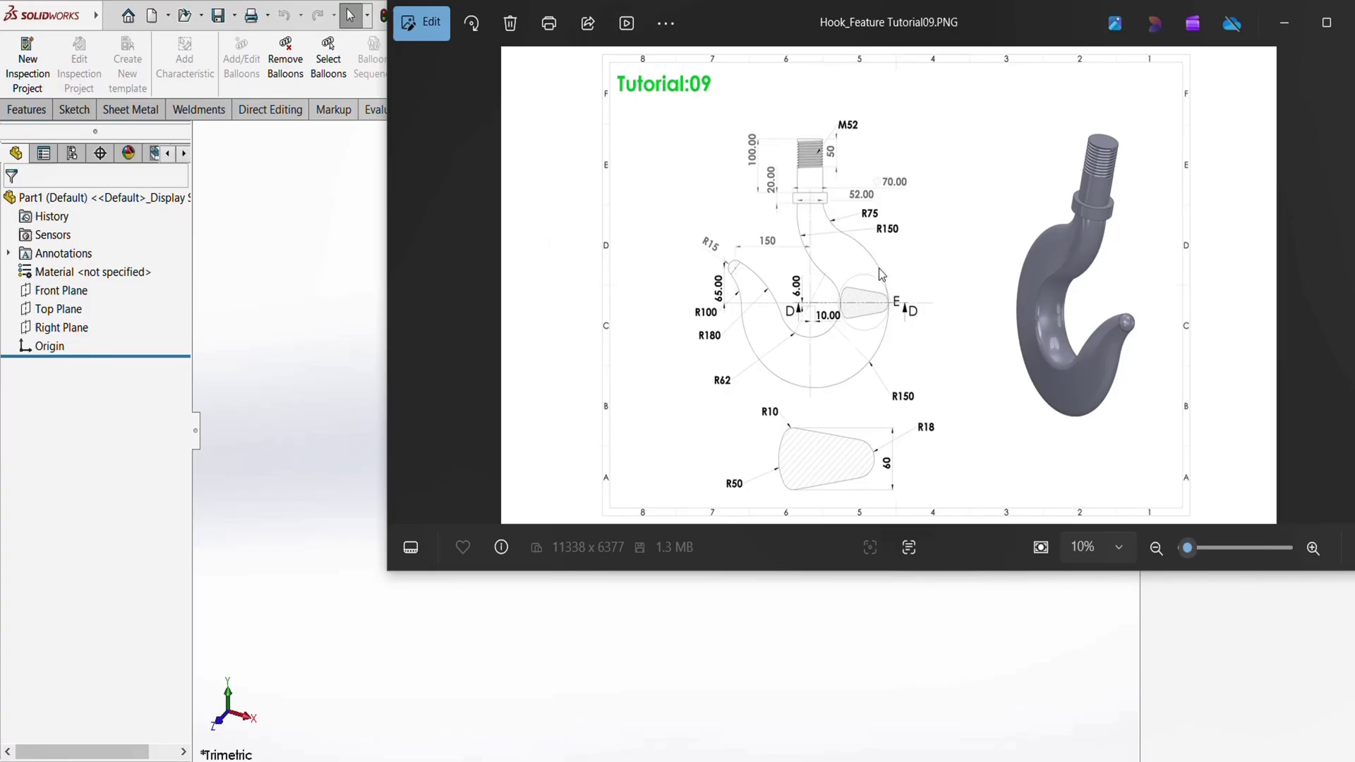
Examine the hook reference drawing's shank, collar, neck radii, hook arcs, tip and cross-section dimensions
{"action": "scroll", "coordinate": [836, 243], "scroll_direction": "up", "scroll_amount": 2}
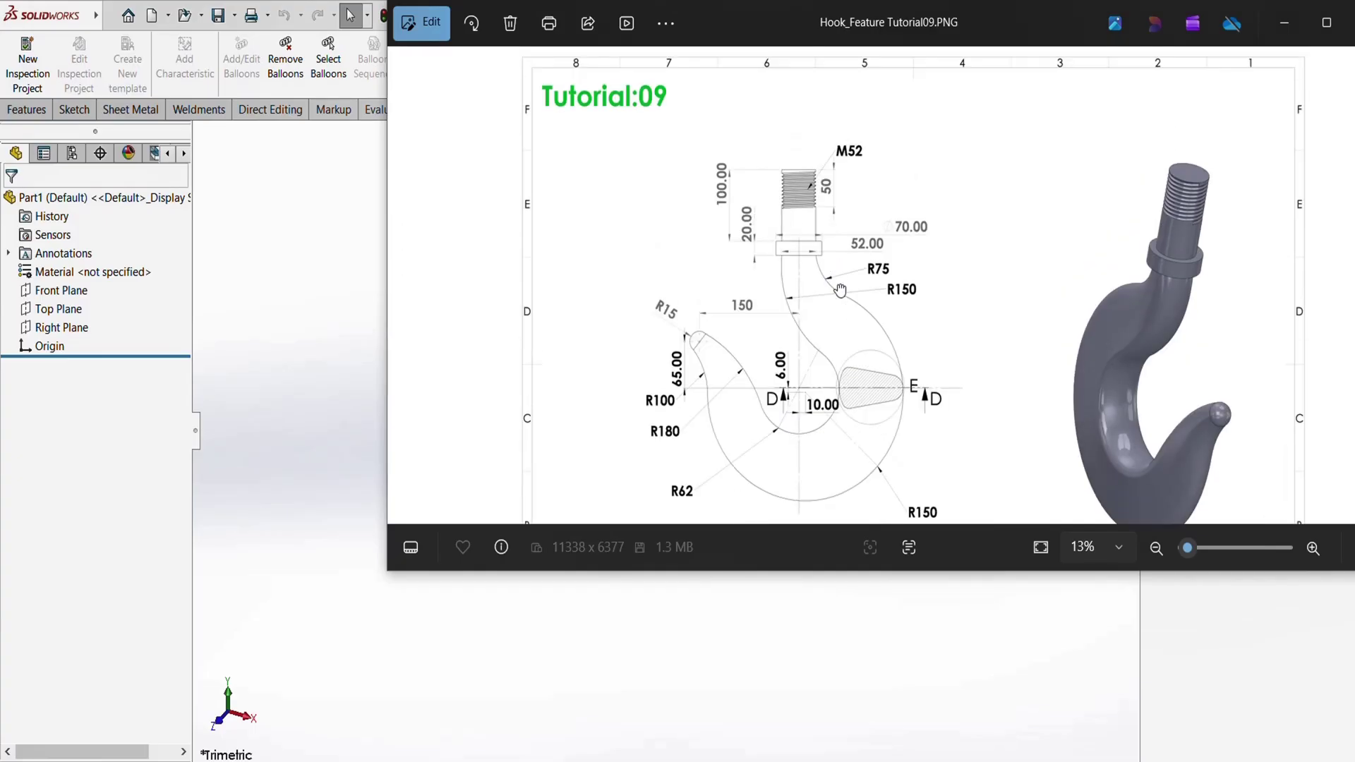
{"action": "left_click_drag", "start_coordinate": [840, 290], "coordinate": [856, 218]}
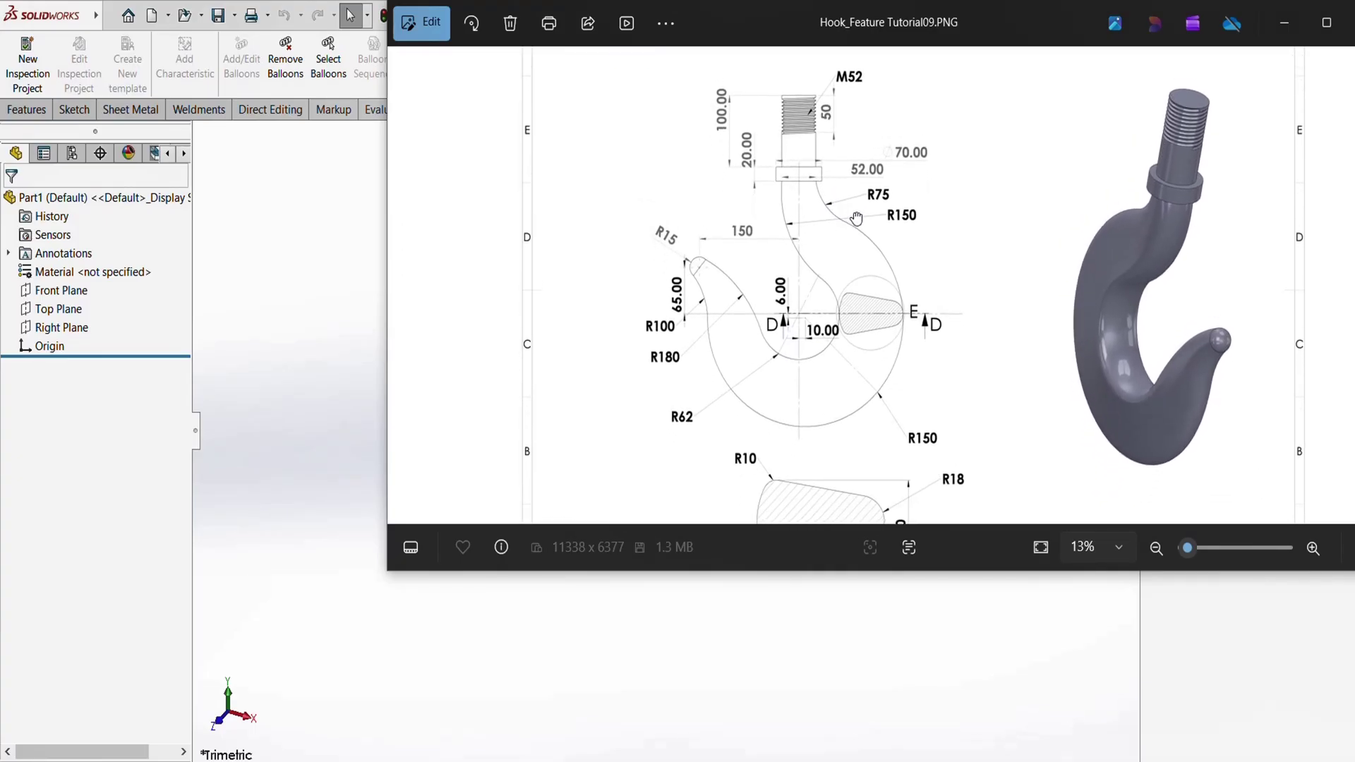
{"action": "scroll", "coordinate": [862, 219], "scroll_direction": "up", "scroll_amount": 1}
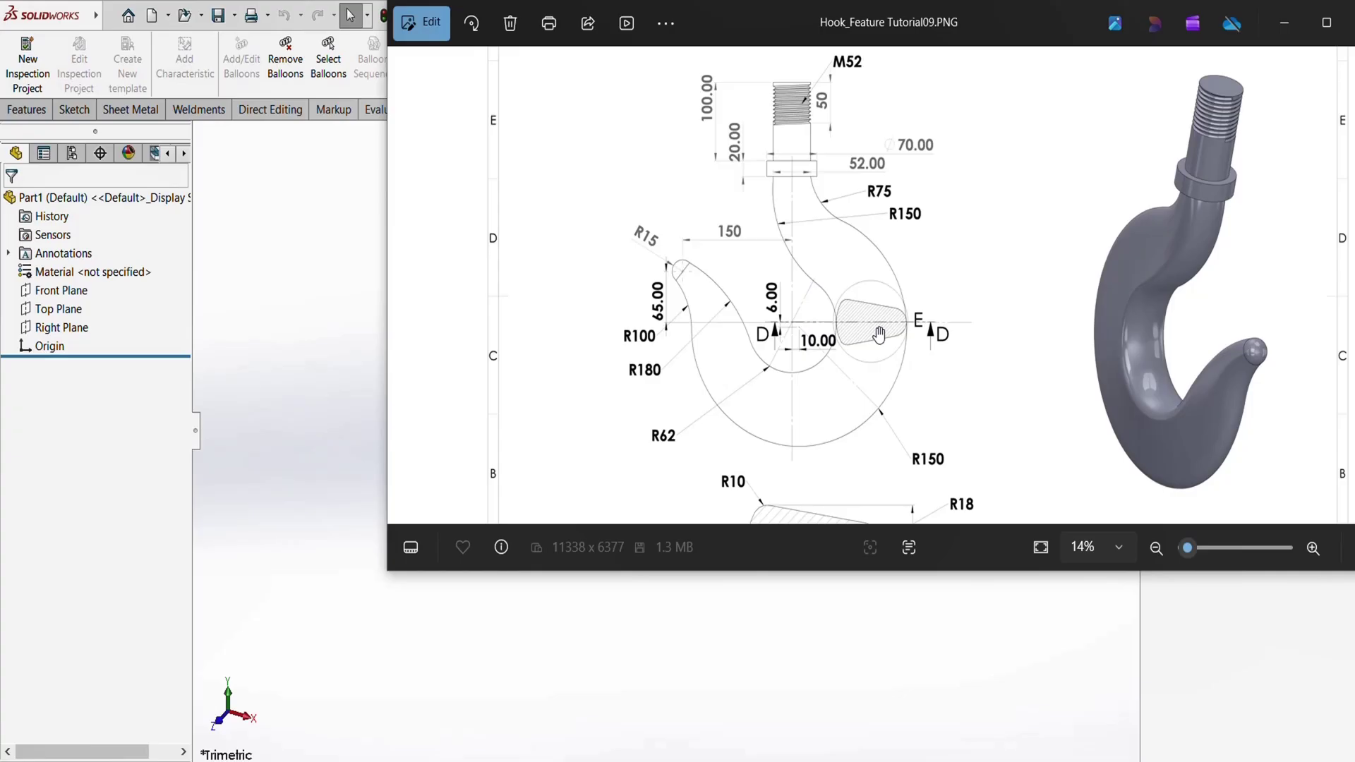
{"action": "scroll", "coordinate": [879, 334], "scroll_direction": "down", "scroll_amount": 4}
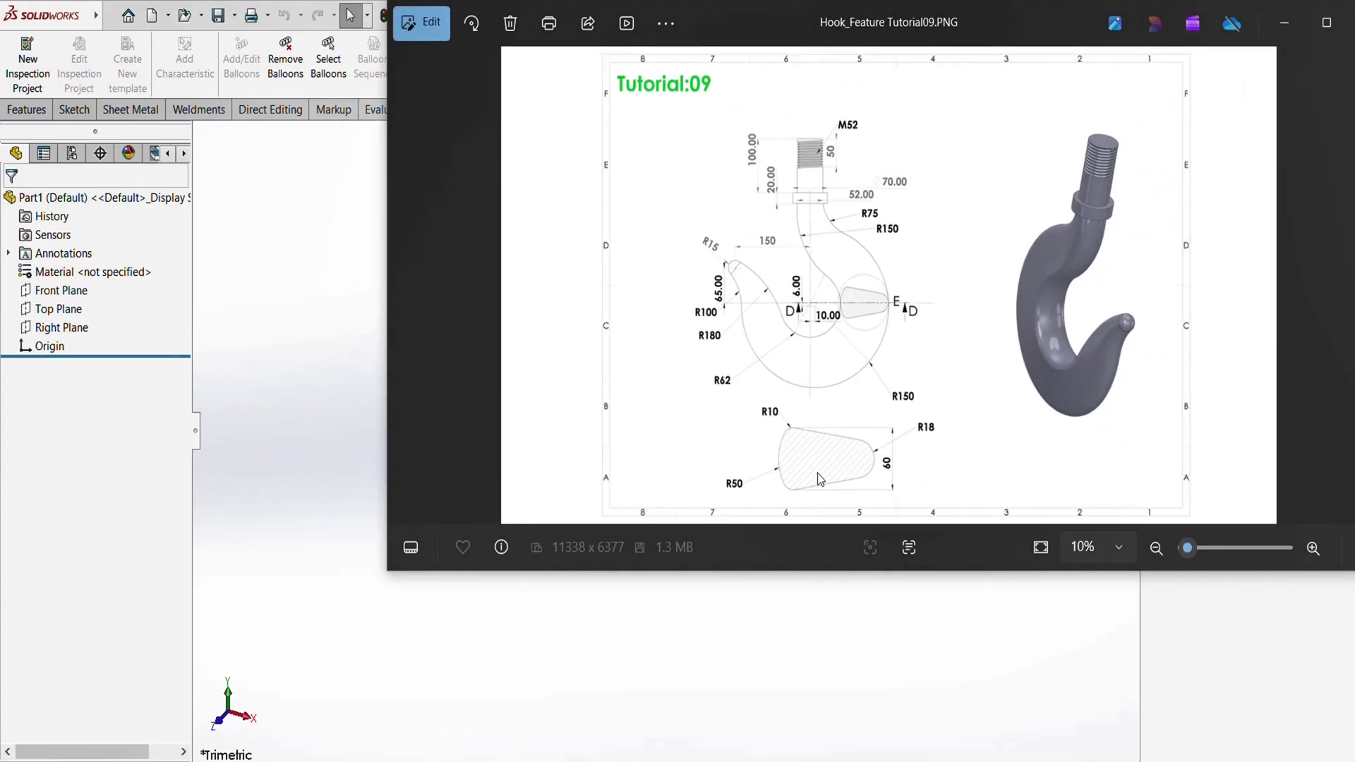
{"action": "scroll", "coordinate": [820, 479], "scroll_direction": "up", "scroll_amount": 3}
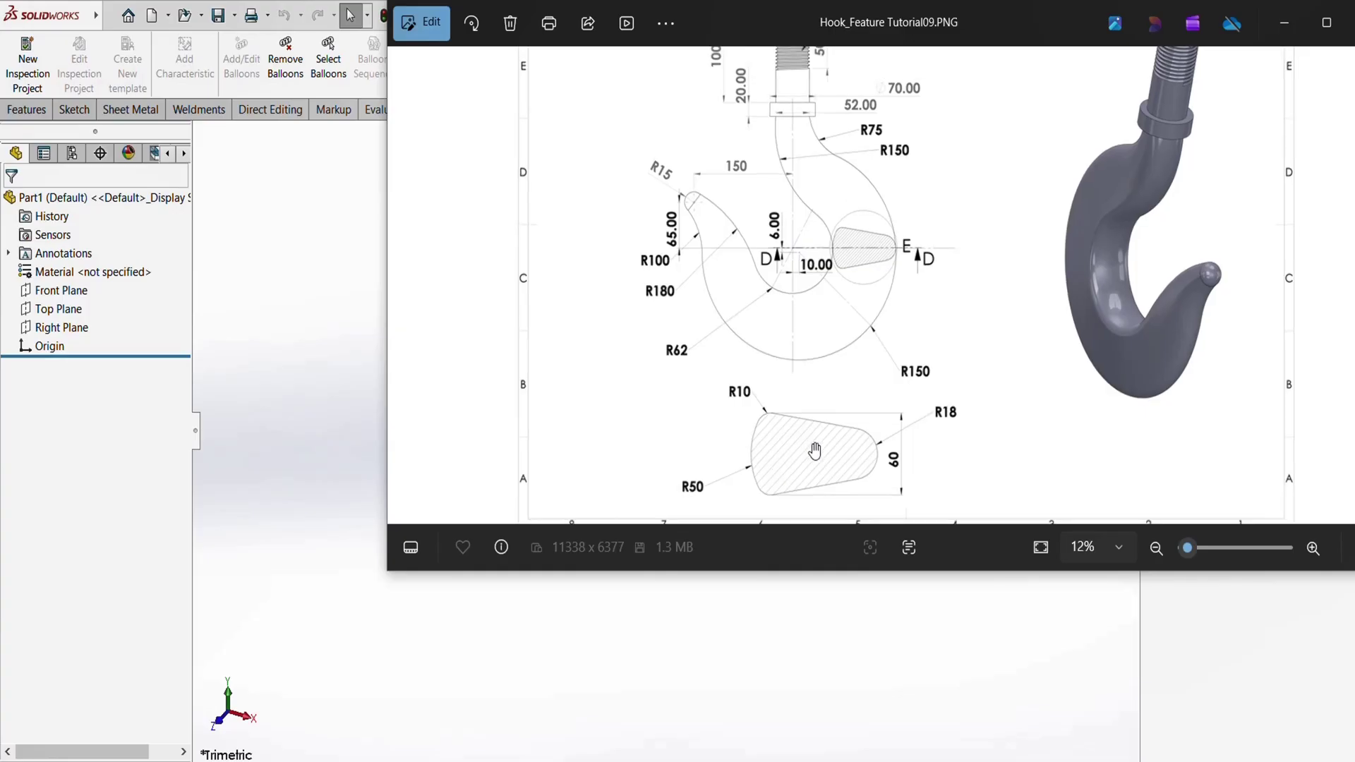
{"action": "scroll", "coordinate": [816, 448], "scroll_direction": "down", "scroll_amount": 1}
{"action": "scroll", "coordinate": [827, 221], "scroll_direction": "up", "scroll_amount": 3}
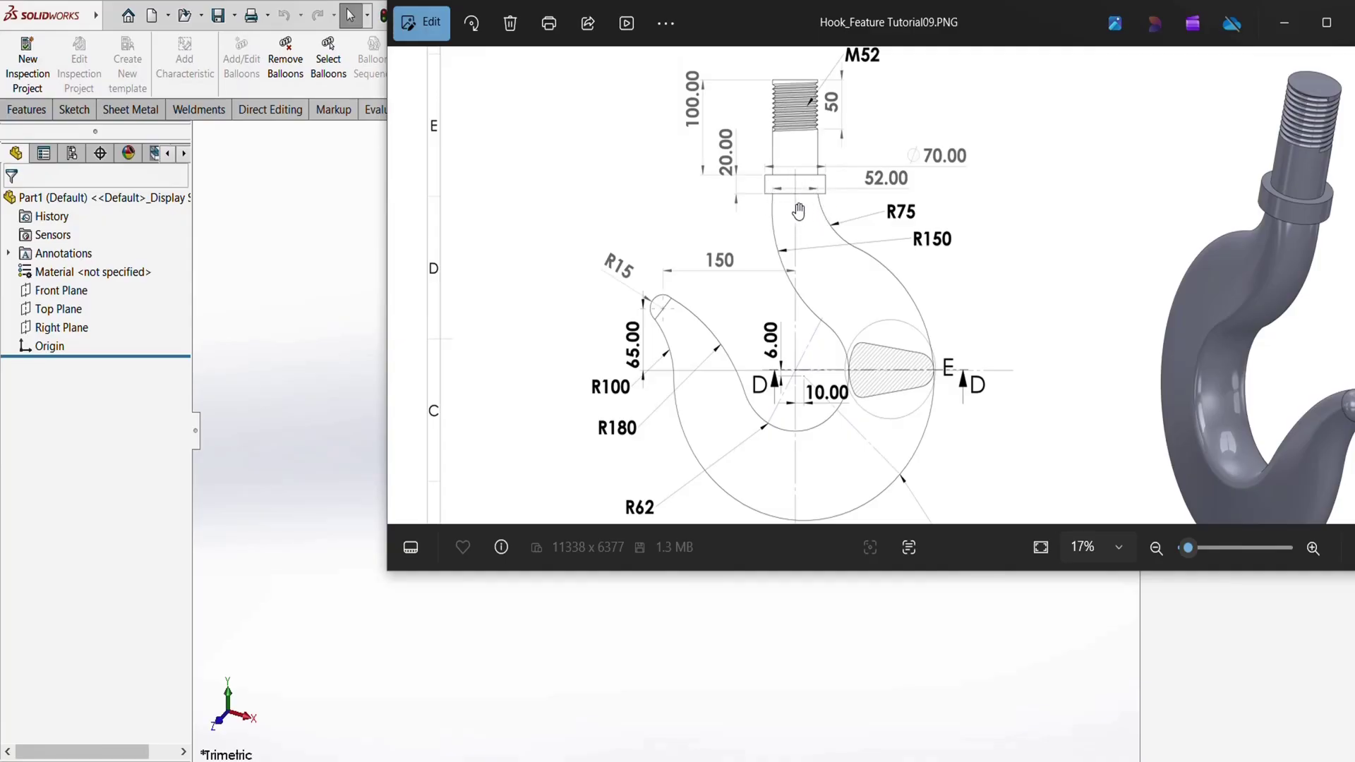
{"action": "scroll", "coordinate": [798, 211], "scroll_direction": "down", "scroll_amount": 3}
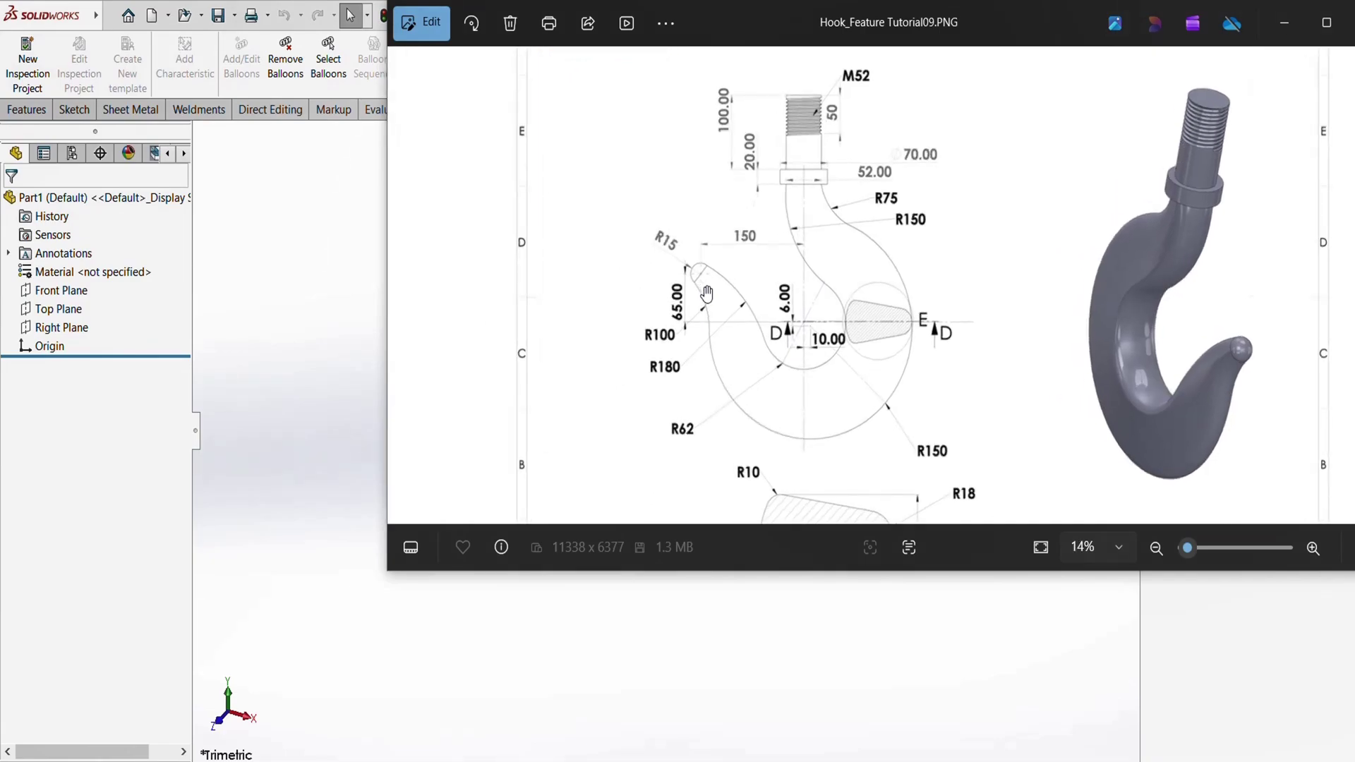
{"action": "scroll", "coordinate": [706, 293], "scroll_direction": "up", "scroll_amount": 1}
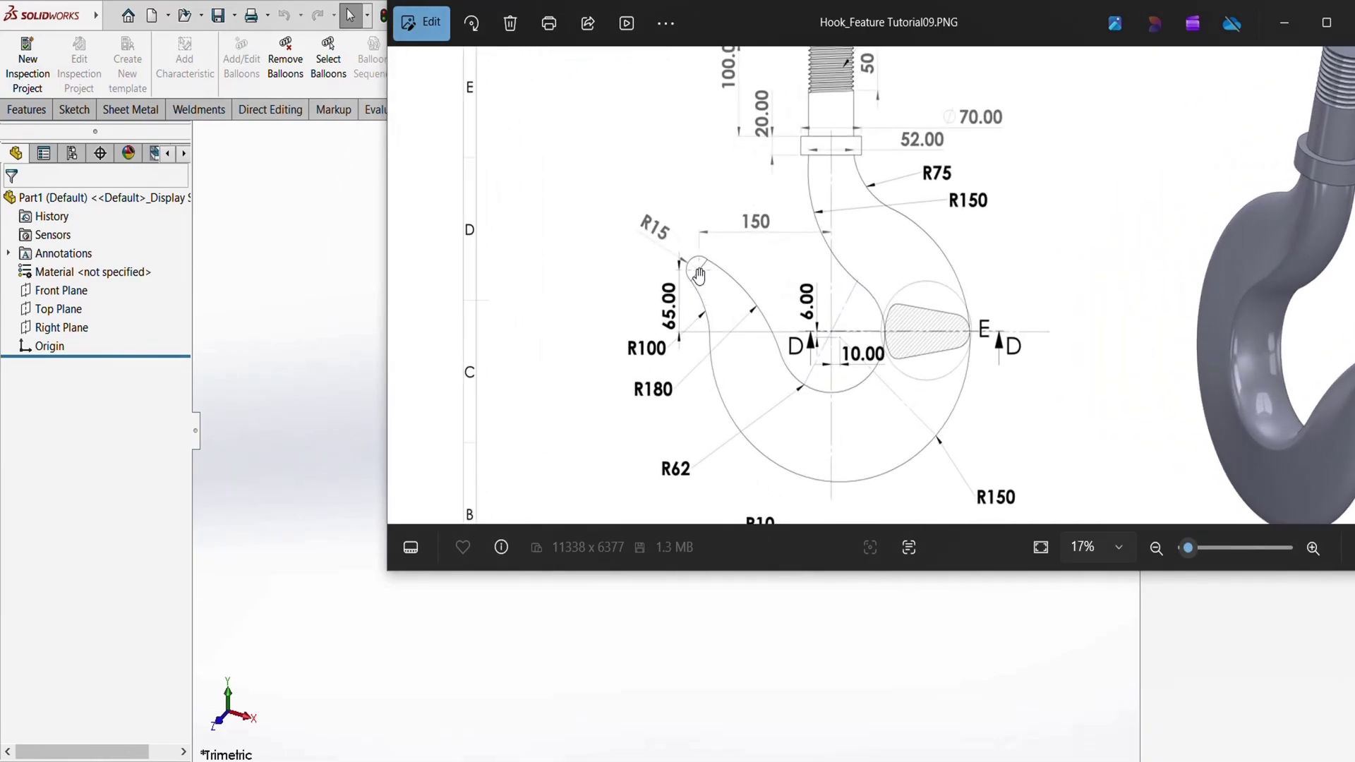
{"action": "scroll", "coordinate": [699, 275], "scroll_direction": "down", "scroll_amount": 3}
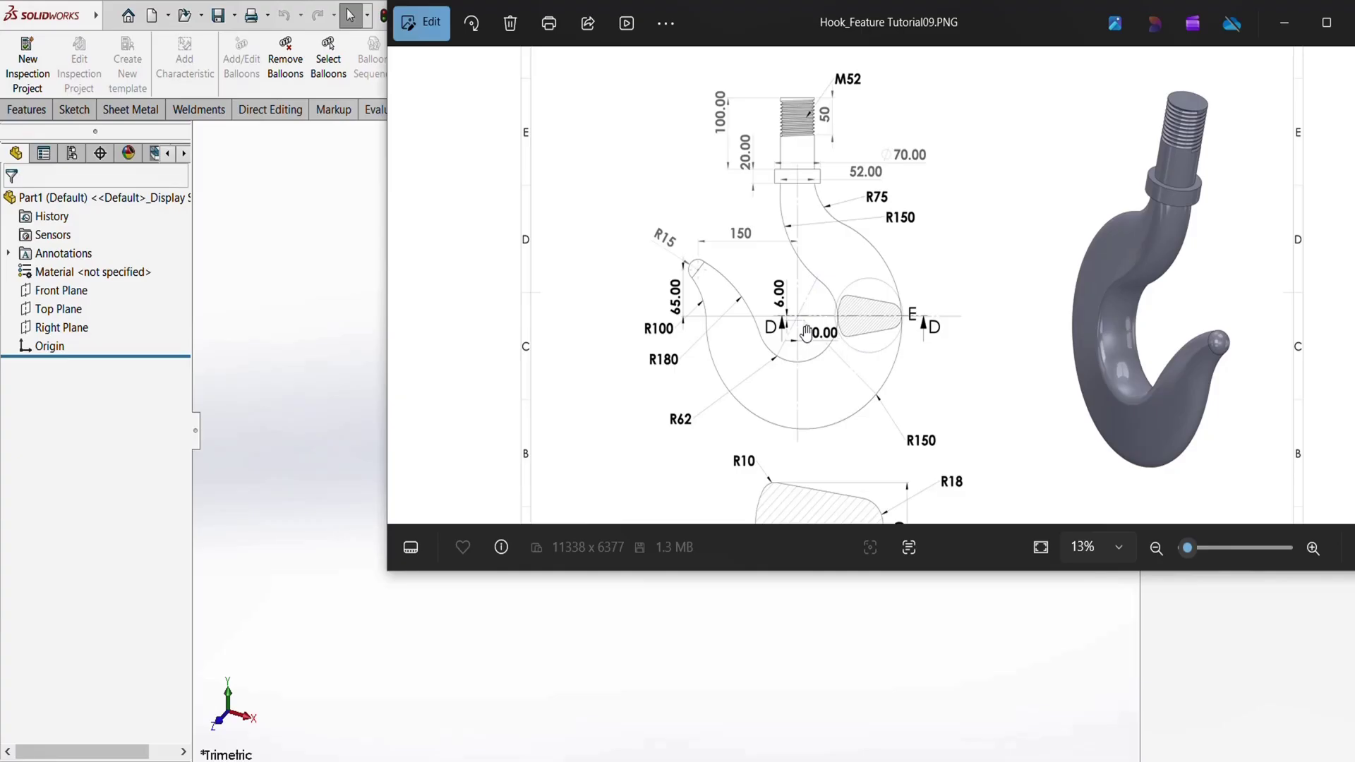
{"action": "scroll", "coordinate": [803, 323], "scroll_direction": "down", "scroll_amount": 1}
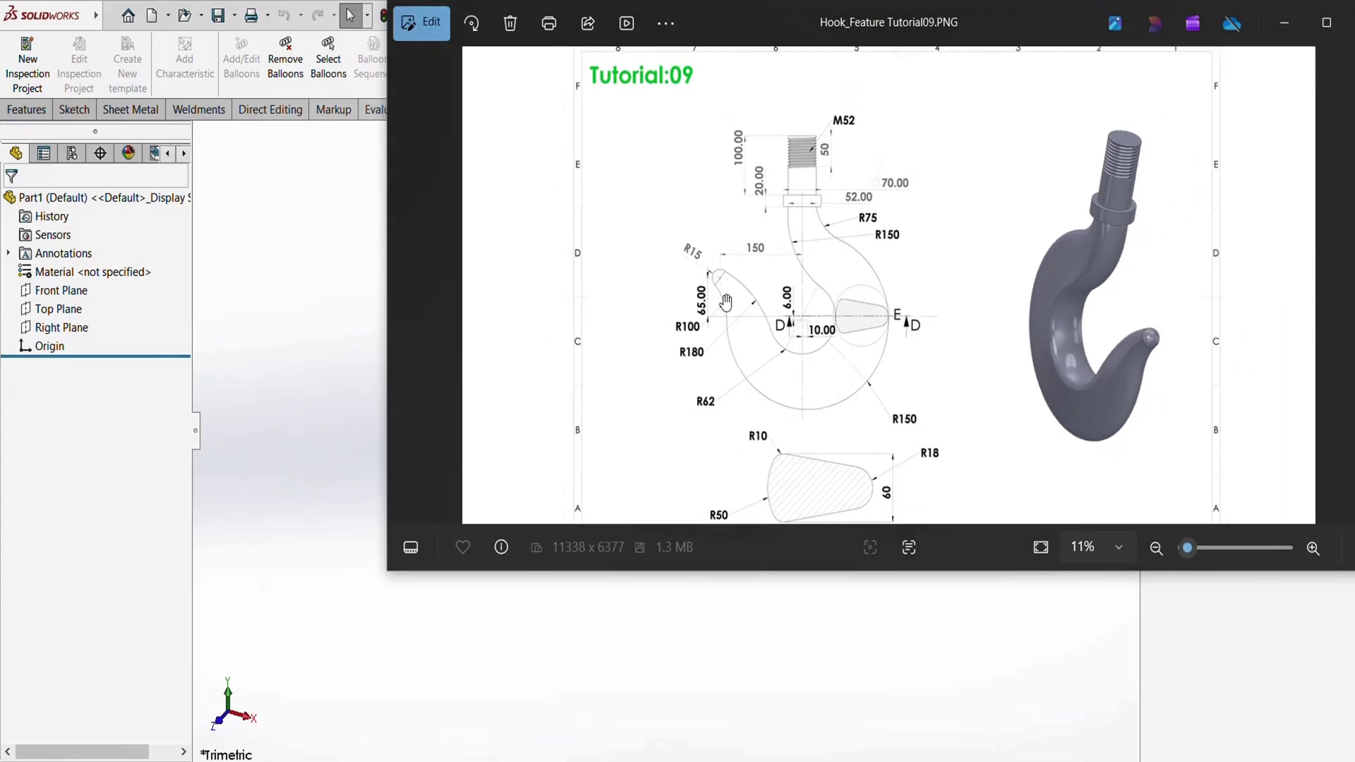
{"action": "scroll", "coordinate": [797, 239], "scroll_direction": "up", "scroll_amount": 3}
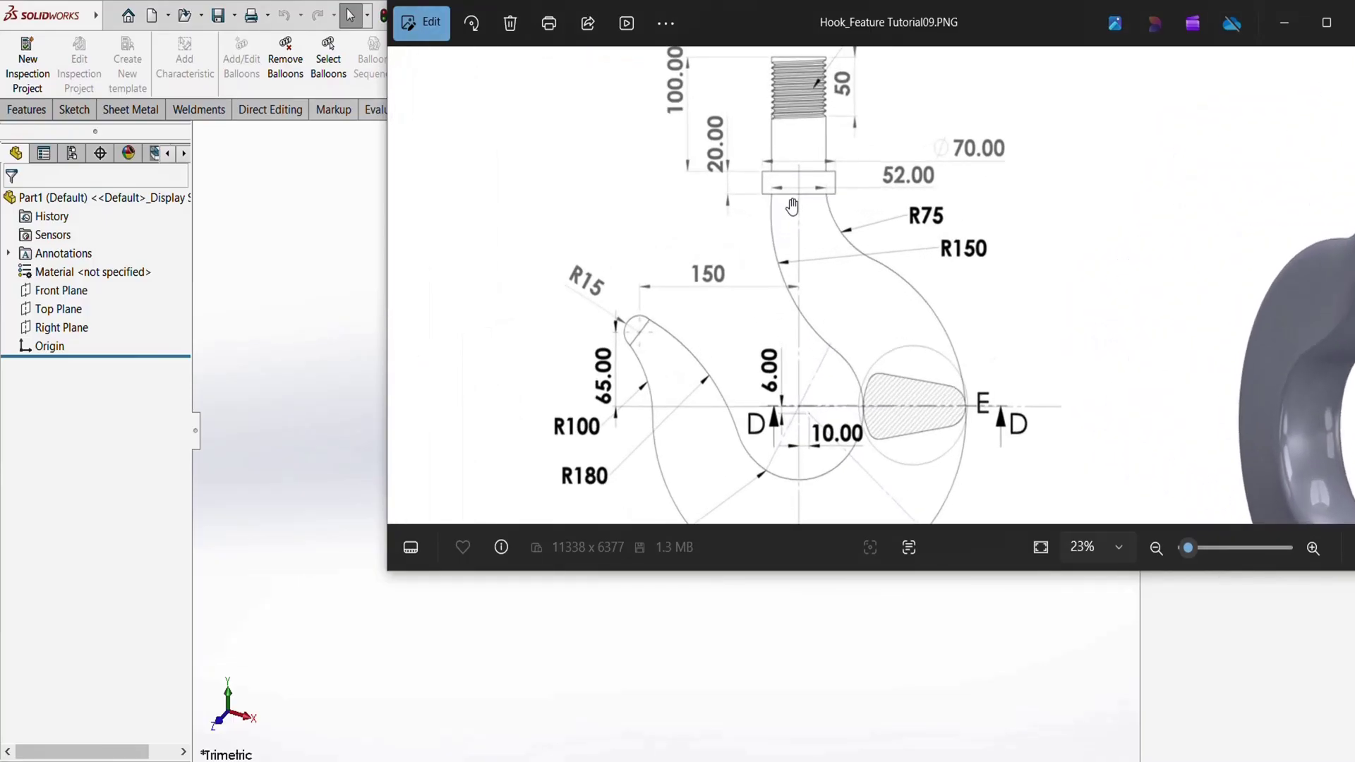
{"action": "scroll", "coordinate": [792, 205], "scroll_direction": "up", "scroll_amount": 3}
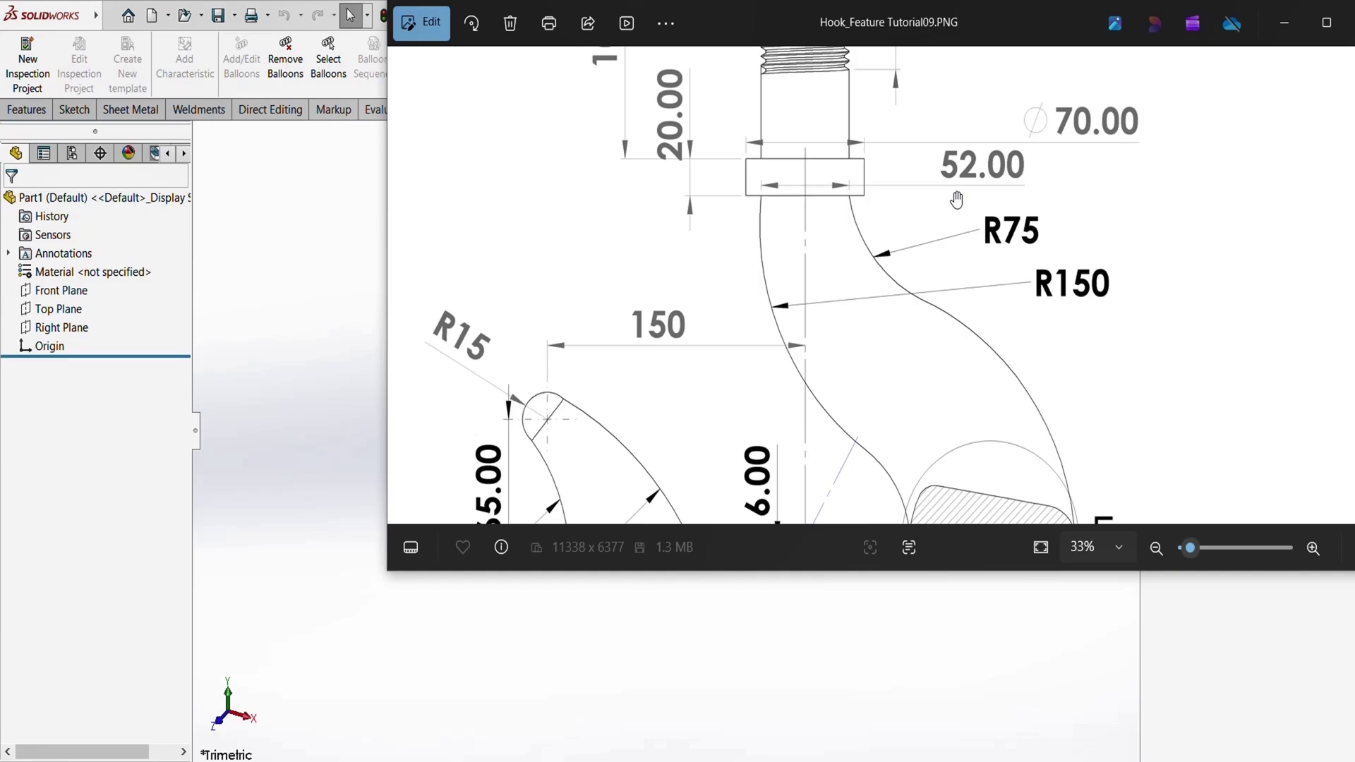
{"action": "scroll", "coordinate": [956, 200], "scroll_direction": "down", "scroll_amount": 5}
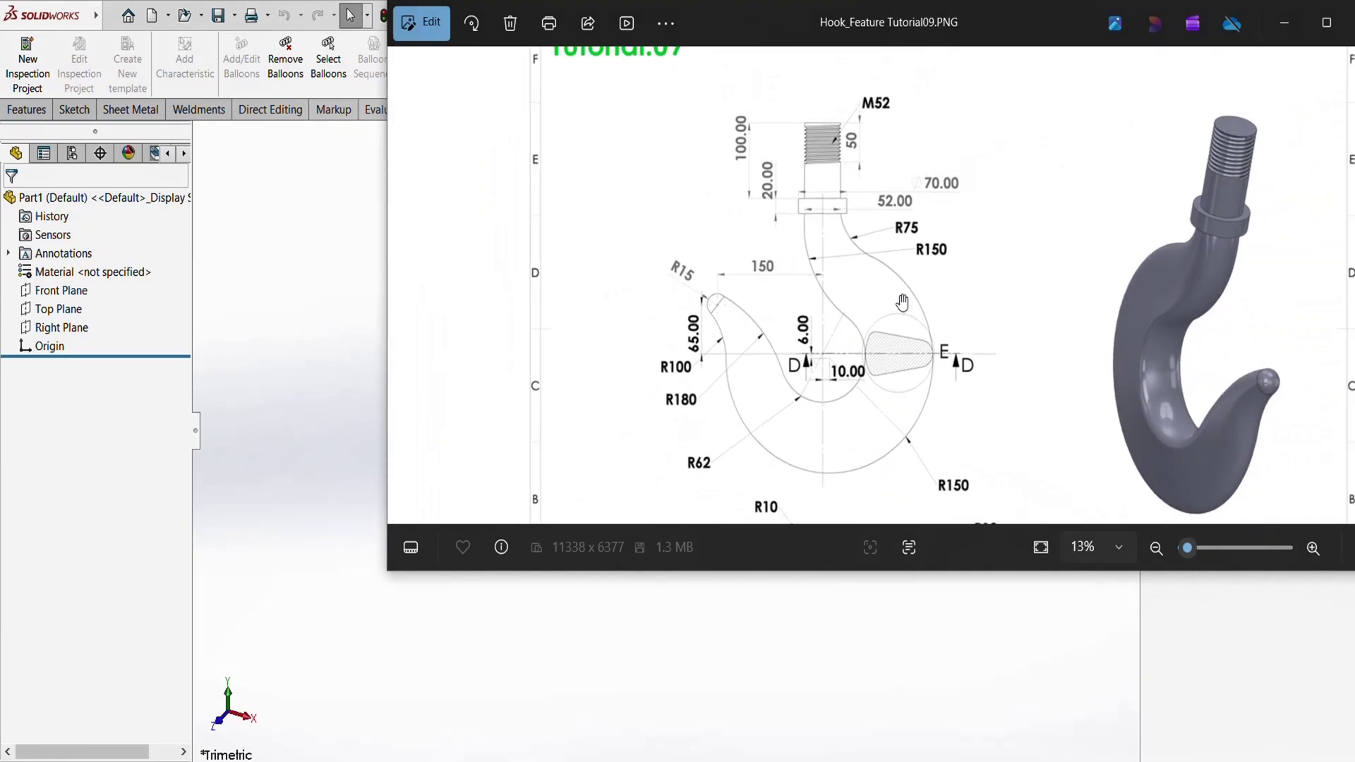
{"action": "scroll", "coordinate": [903, 302], "scroll_direction": "down", "scroll_amount": 2}
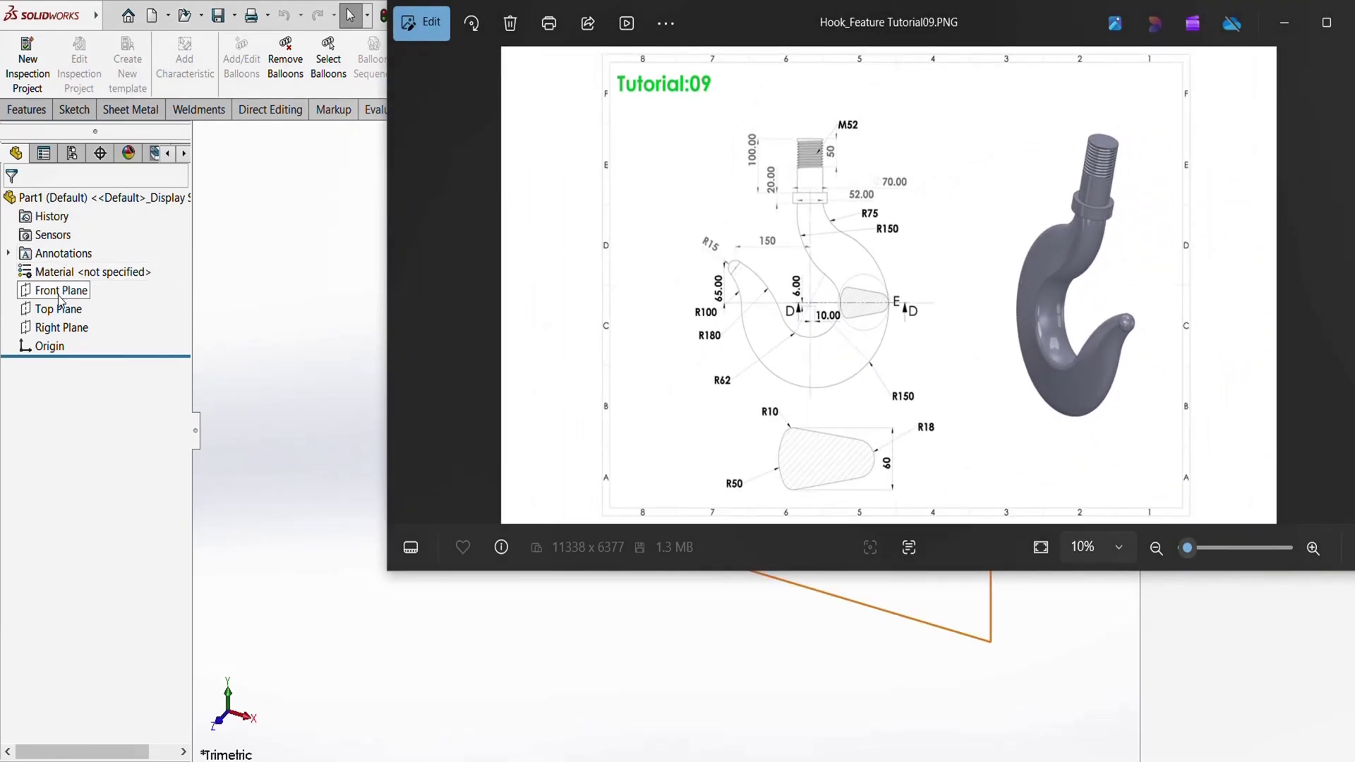
Start a sketch on the Front Plane and draw a vertical construction line about 77 mm long upward from the origin
{"action": "left_click", "coordinate": [61, 293]}
{"action": "left_click", "coordinate": [112, 271]}
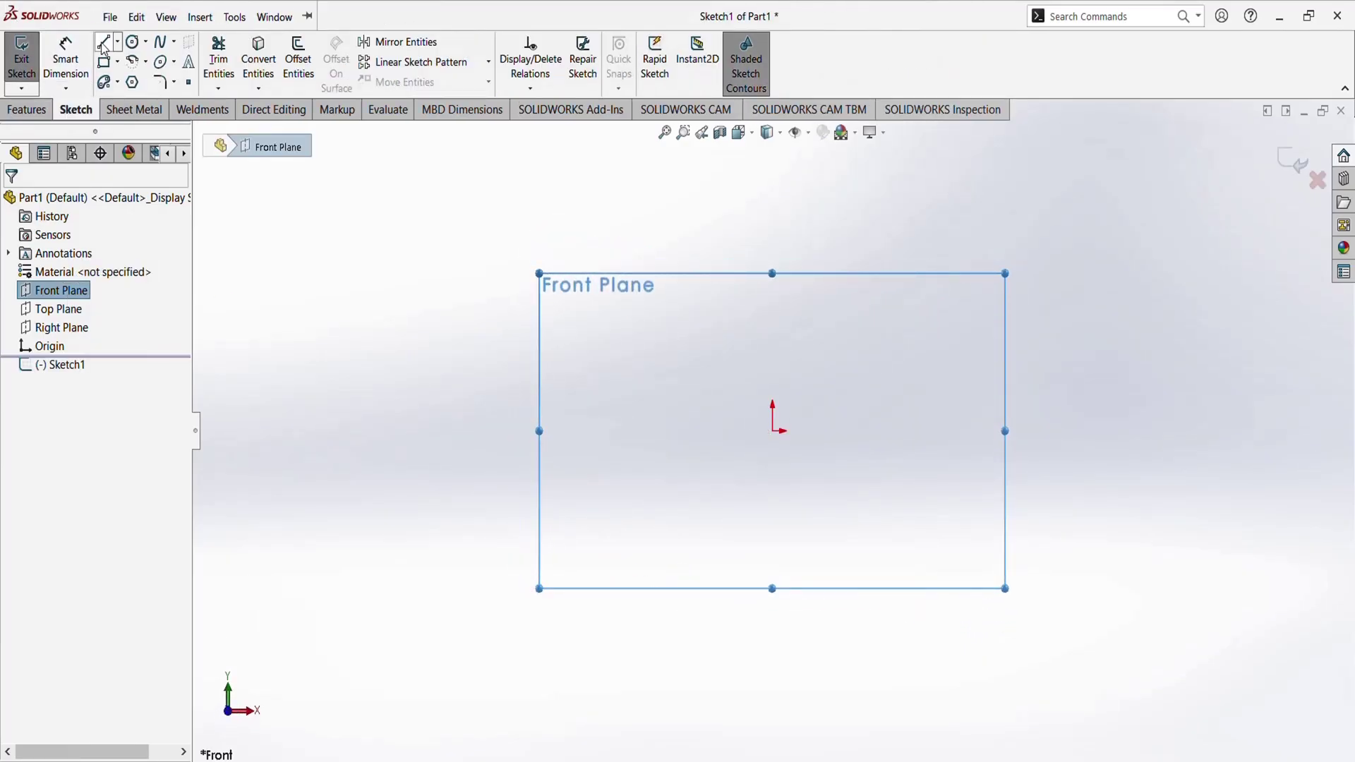
{"action": "left_click", "coordinate": [104, 41]}
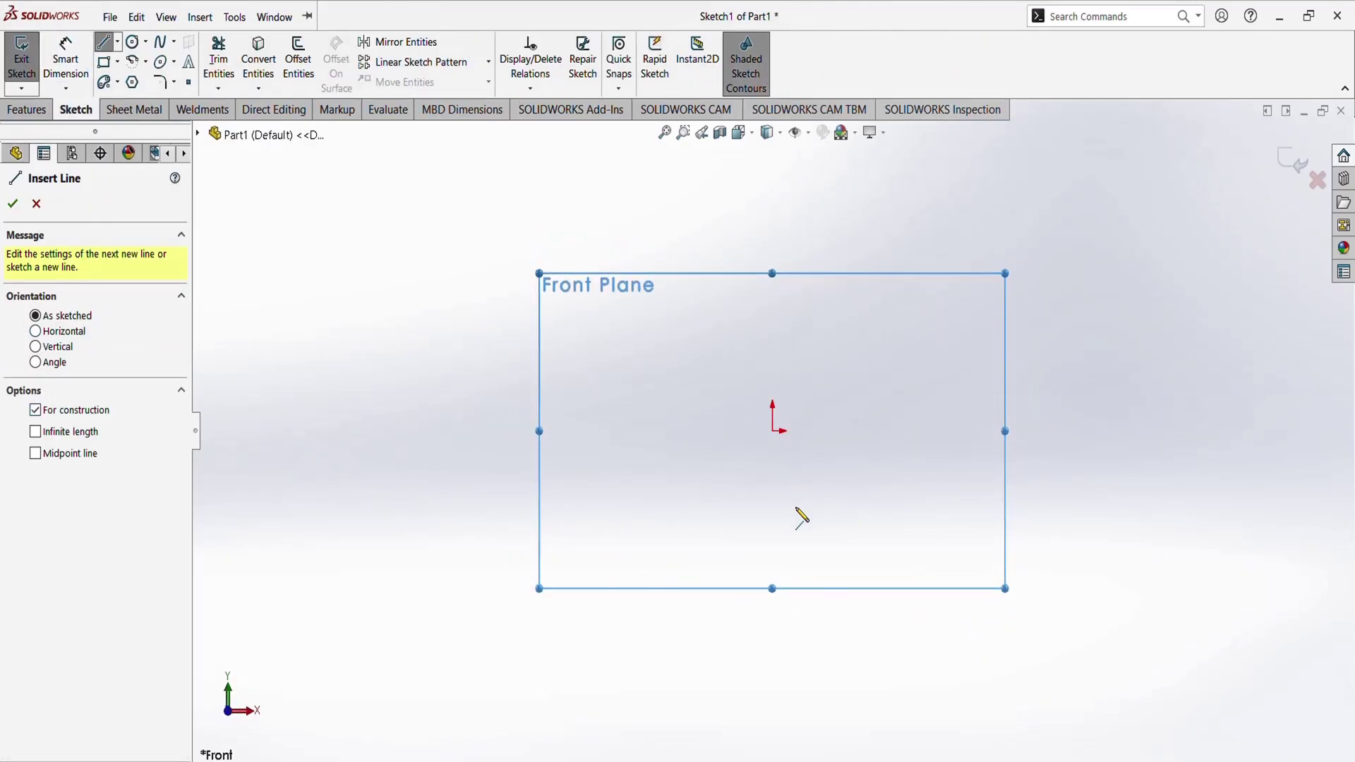
{"action": "left_click", "coordinate": [774, 432]}
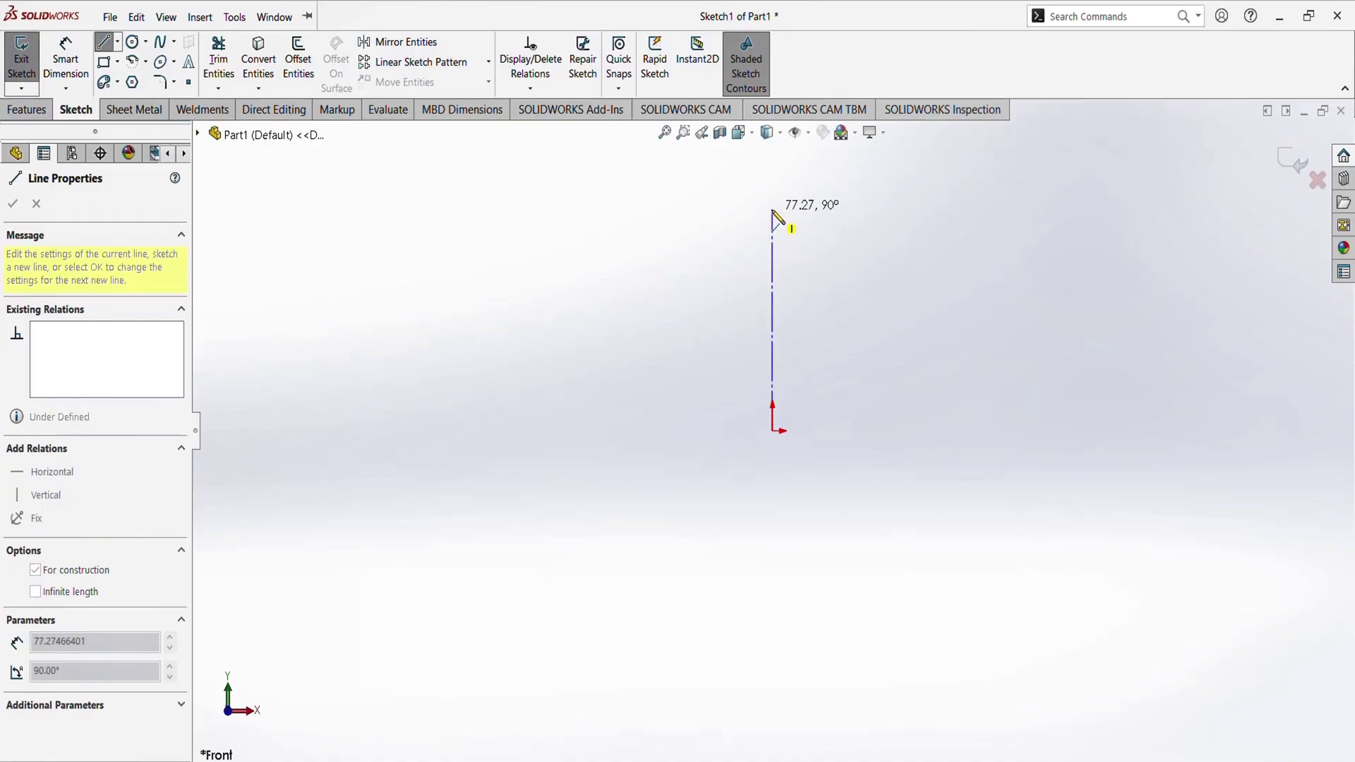
{"action": "left_click", "coordinate": [773, 210]}
{"action": "right_click", "coordinate": [774, 210]}
{"action": "left_click", "coordinate": [801, 223]}
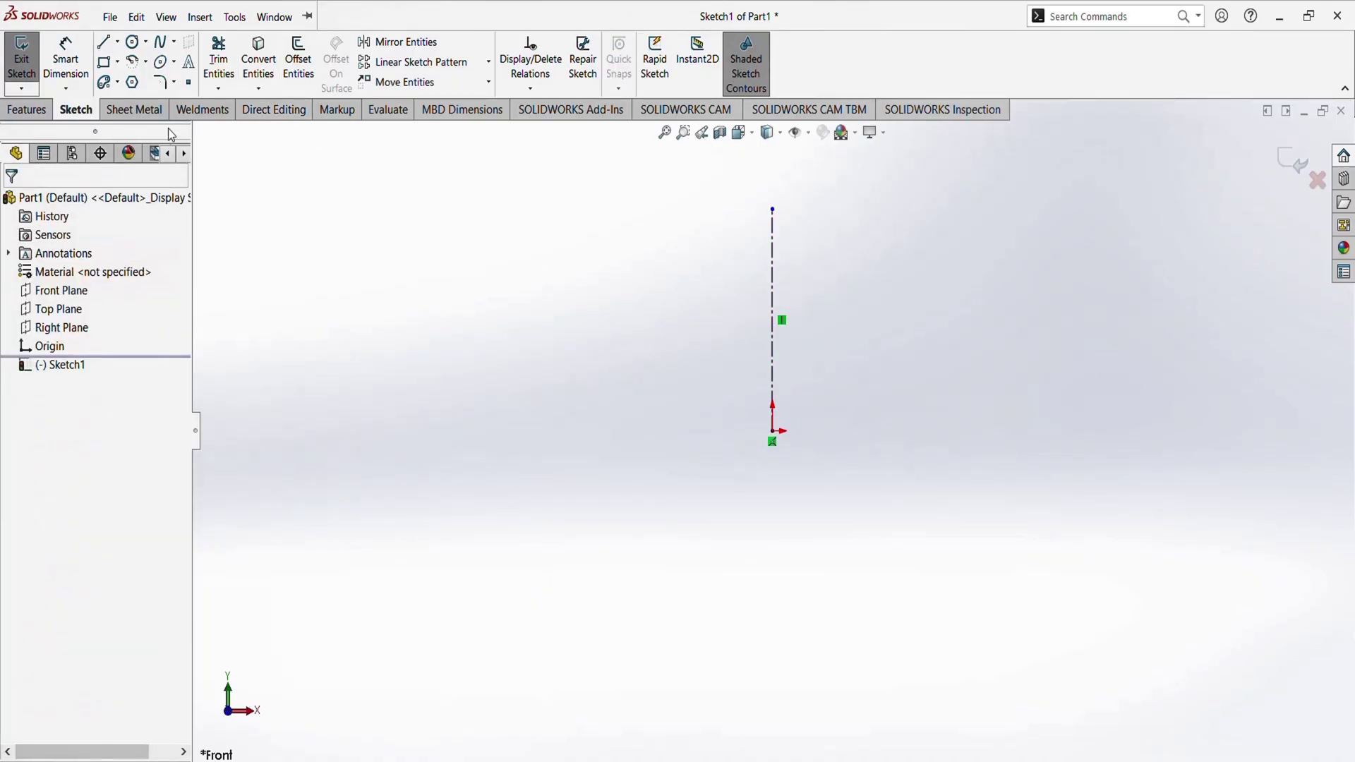
Draw a horizontal construction line about 111 mm long from the origin toward negative X
{"action": "left_click", "coordinate": [103, 42]}
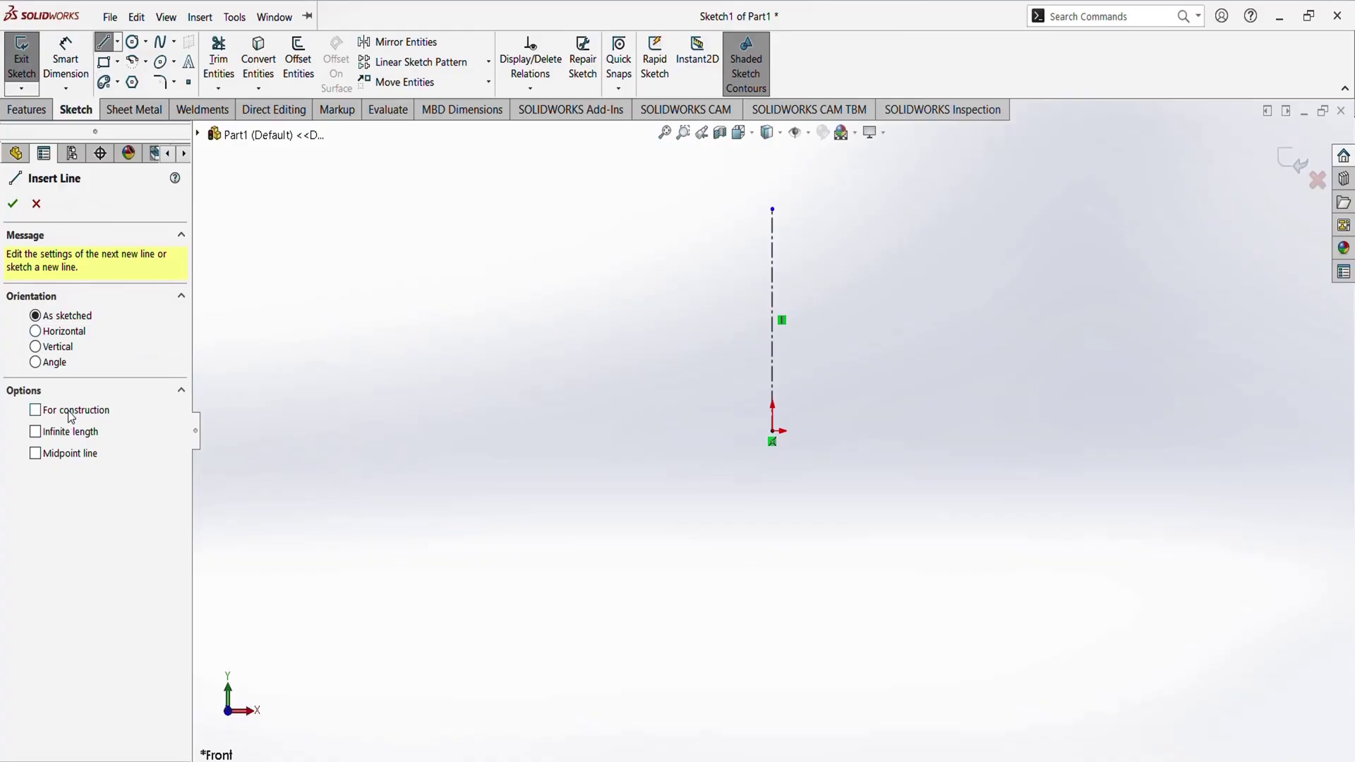
{"action": "left_click", "coordinate": [772, 432]}
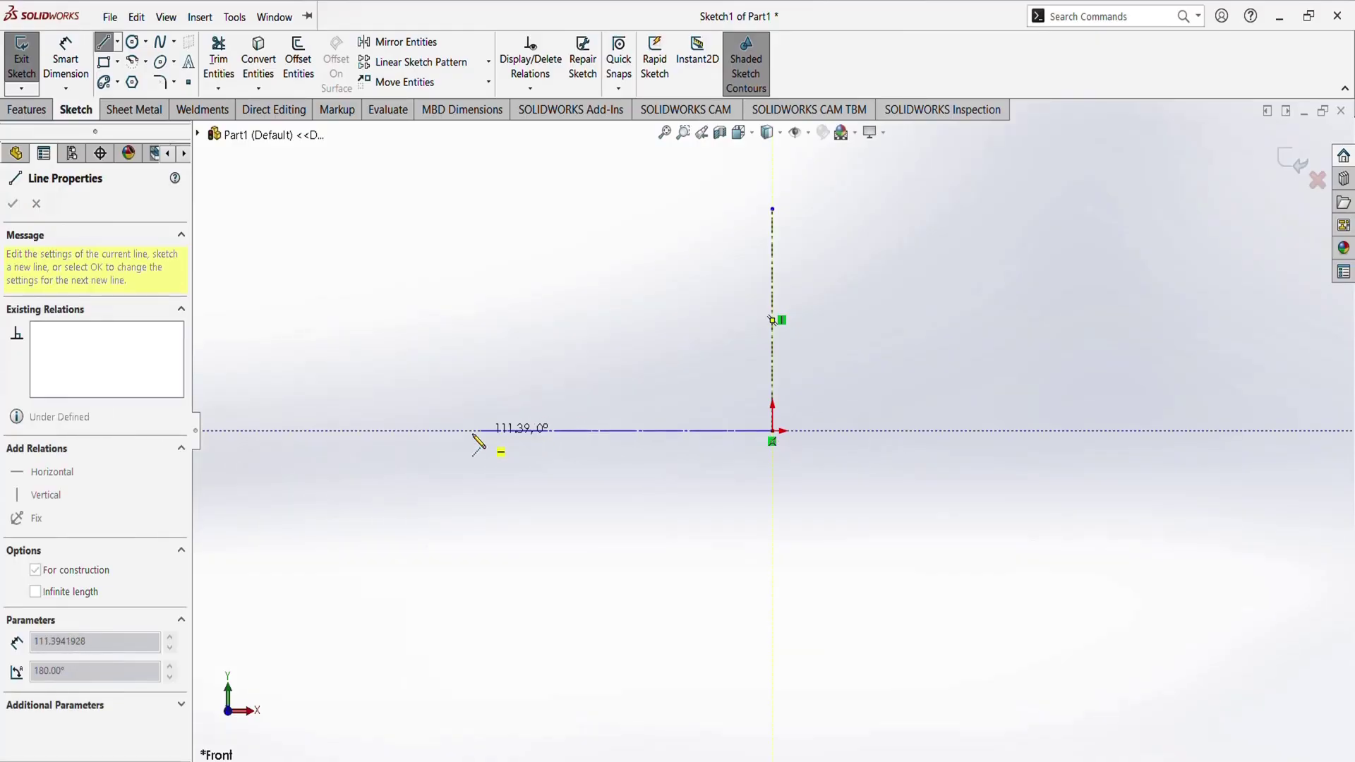
{"action": "left_click", "coordinate": [450, 431]}
{"action": "right_click", "coordinate": [452, 432]}
{"action": "left_click", "coordinate": [477, 453]}
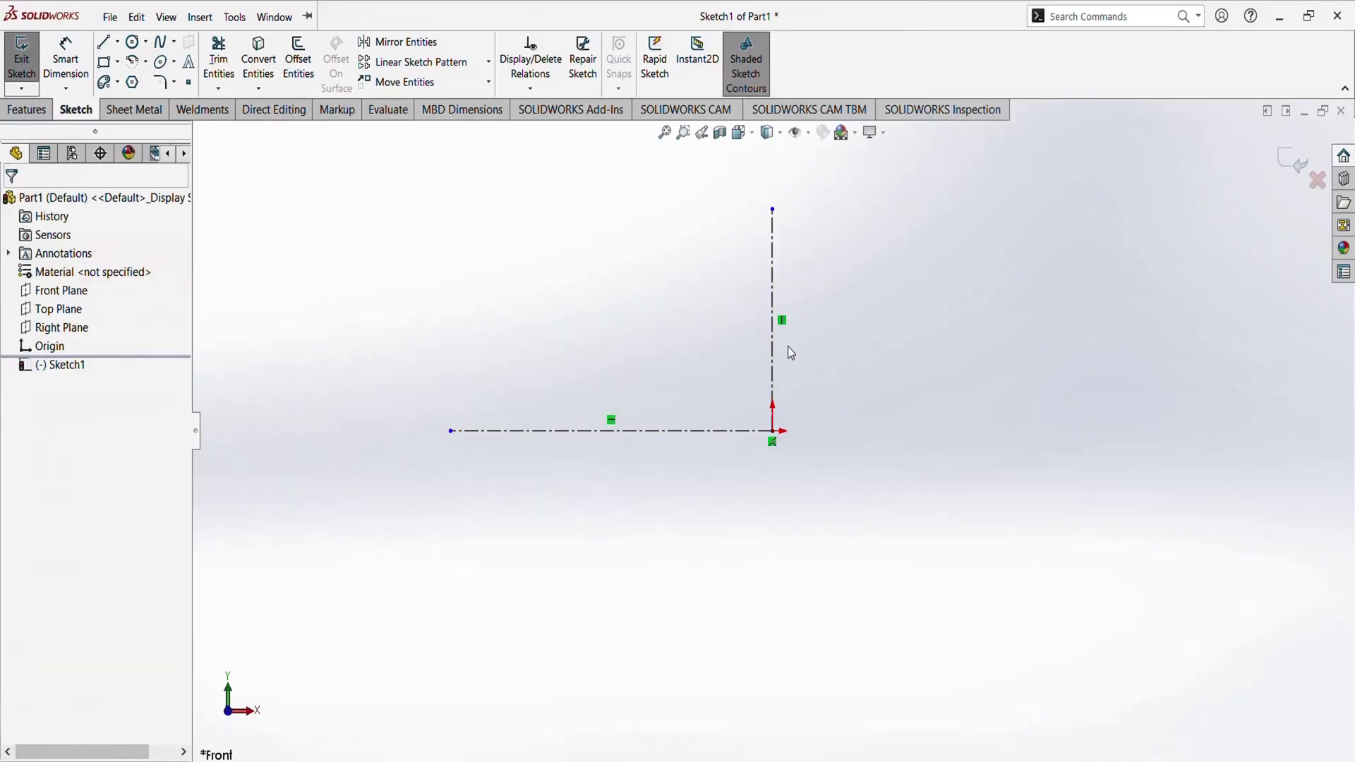
Draw a horizontal midpoint construction line about 17 mm long, centred on the upper end of the vertical centreline
{"action": "scroll", "coordinate": [778, 295], "scroll_direction": "down", "scroll_amount": 3}
{"action": "scroll", "coordinate": [768, 454], "scroll_direction": "down", "scroll_amount": 2}
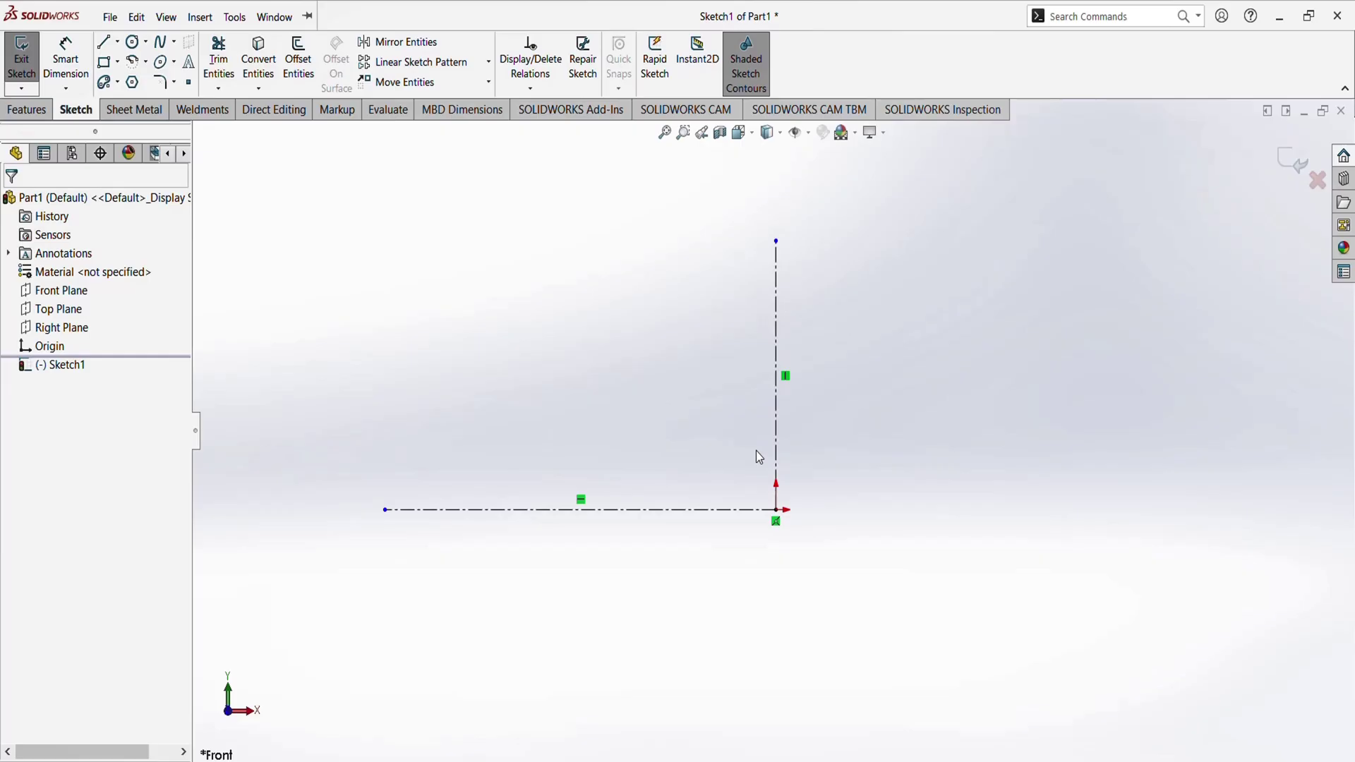
{"action": "left_click", "coordinate": [104, 42]}
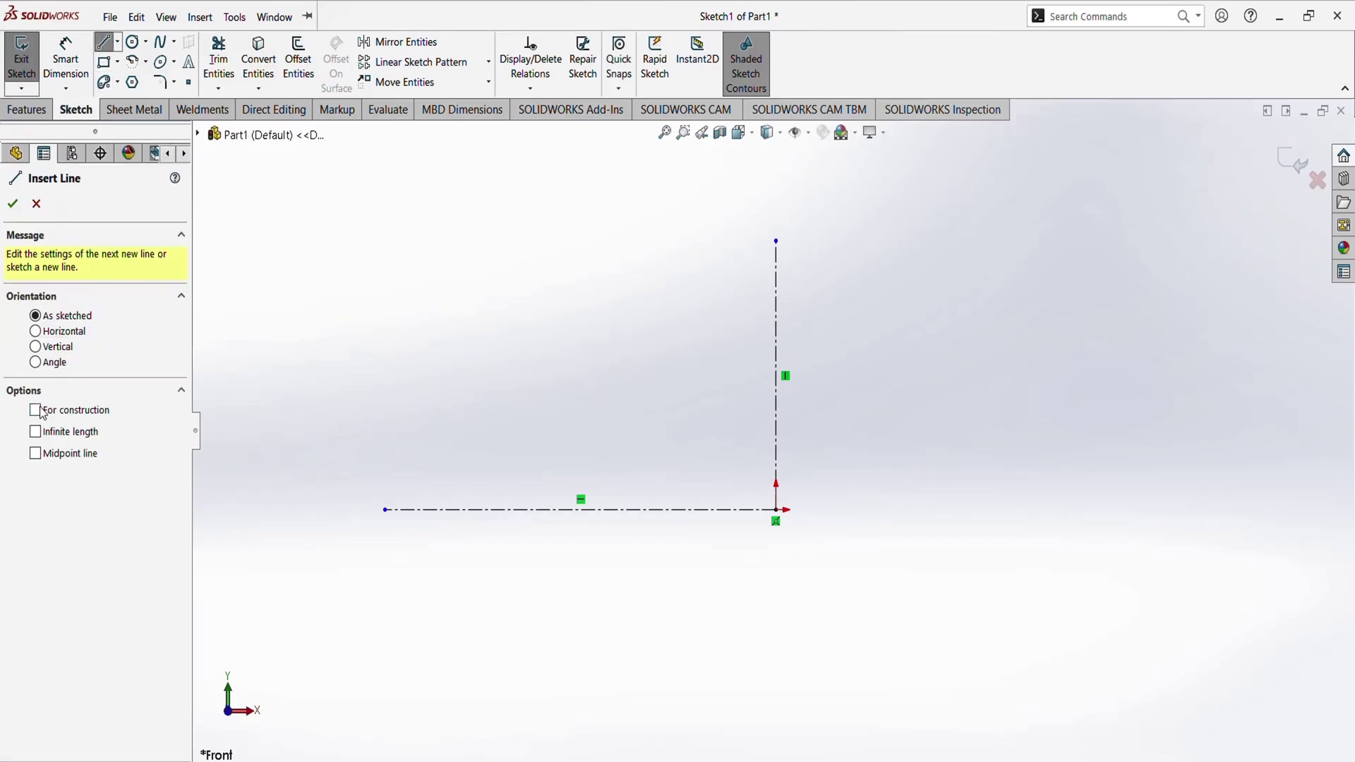
{"action": "left_click", "coordinate": [35, 455]}
{"action": "scroll", "coordinate": [750, 327], "scroll_direction": "down", "scroll_amount": 5}
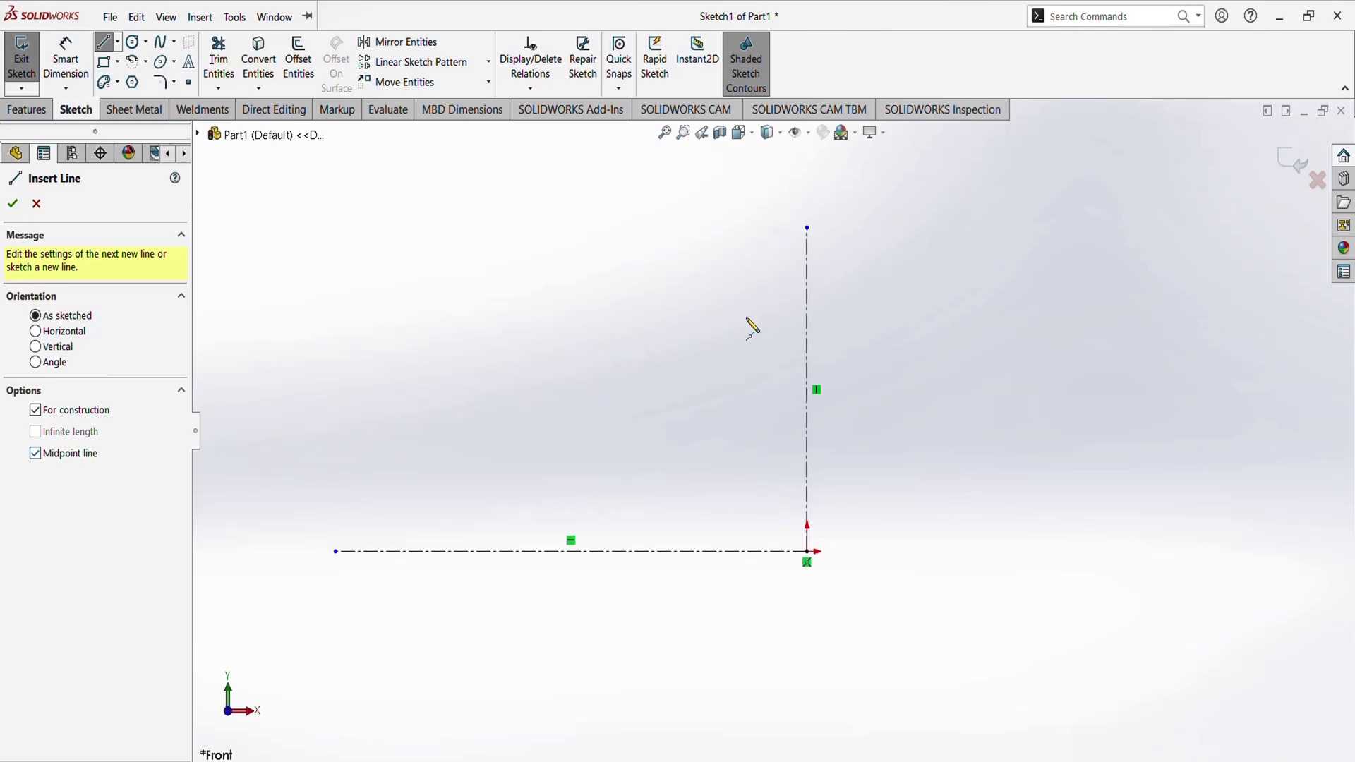
{"action": "left_click", "coordinate": [823, 202]}
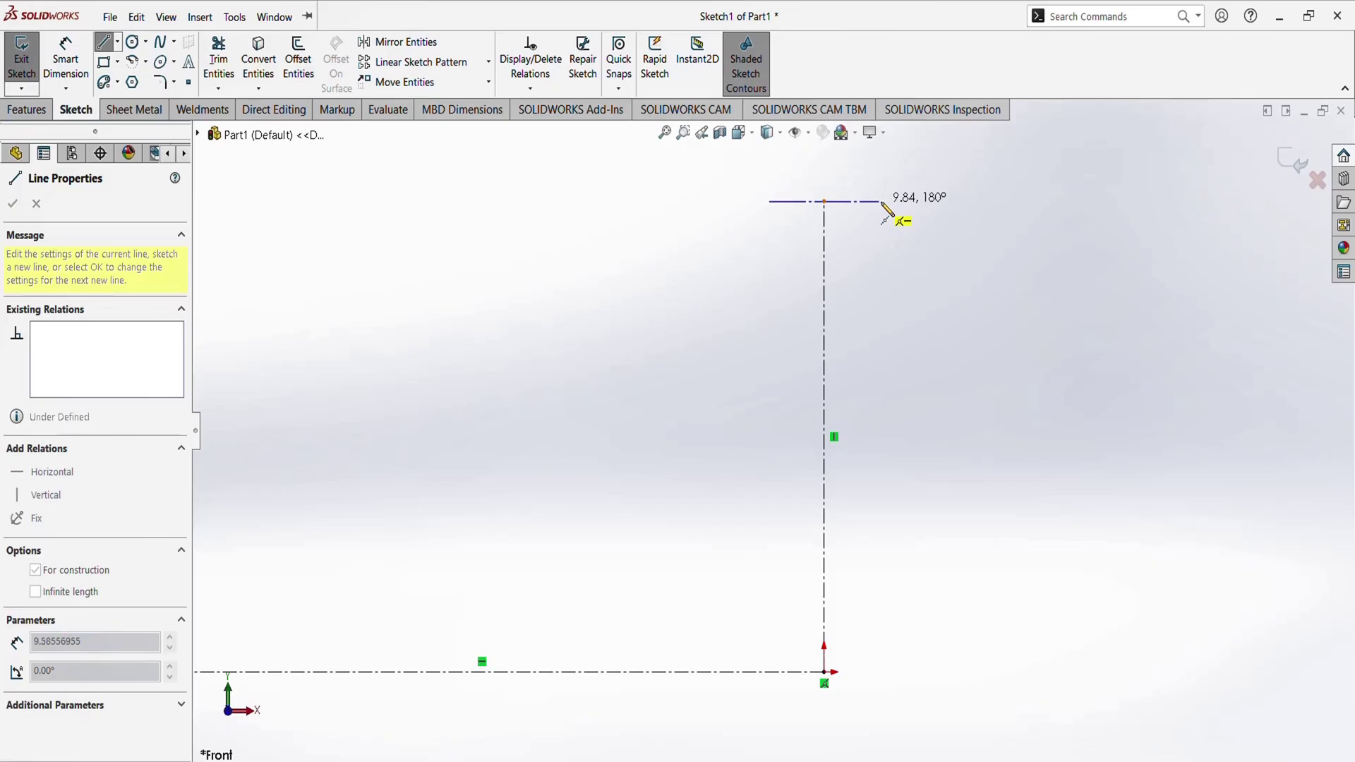
{"action": "left_click", "coordinate": [872, 203]}
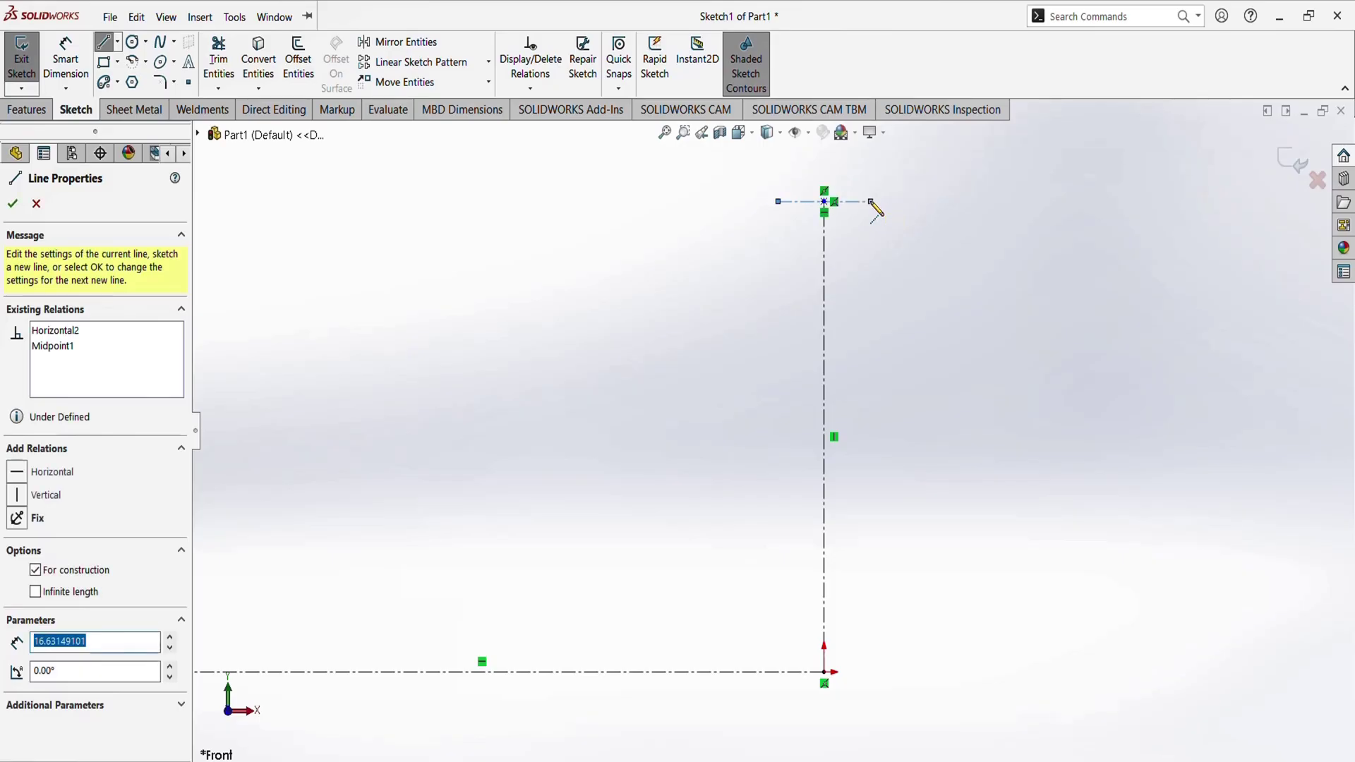
{"action": "right_click", "coordinate": [872, 202]}
{"action": "left_click", "coordinate": [895, 218]}
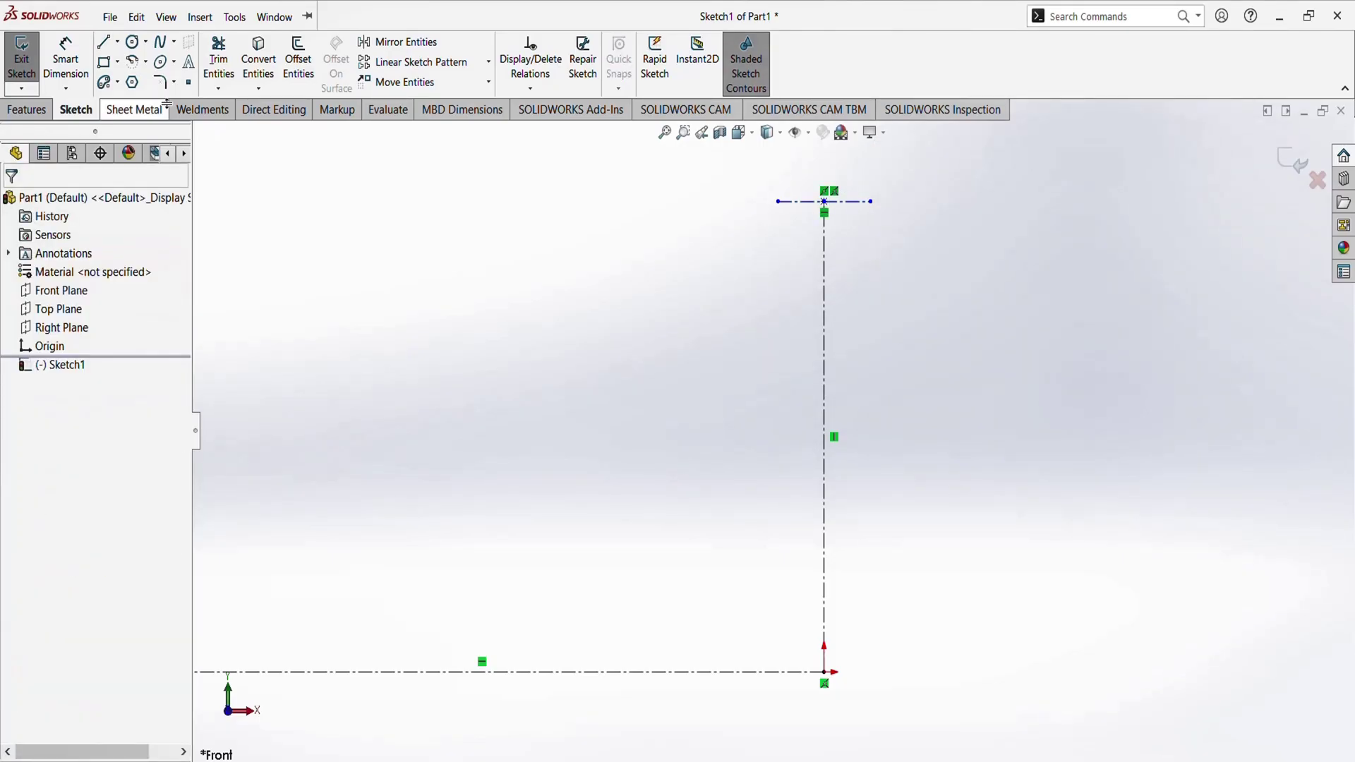
Dimension the short horizontal construction line at the top of the centreline to 52 mm
{"action": "left_click", "coordinate": [66, 56]}
{"action": "left_click", "coordinate": [848, 203]}
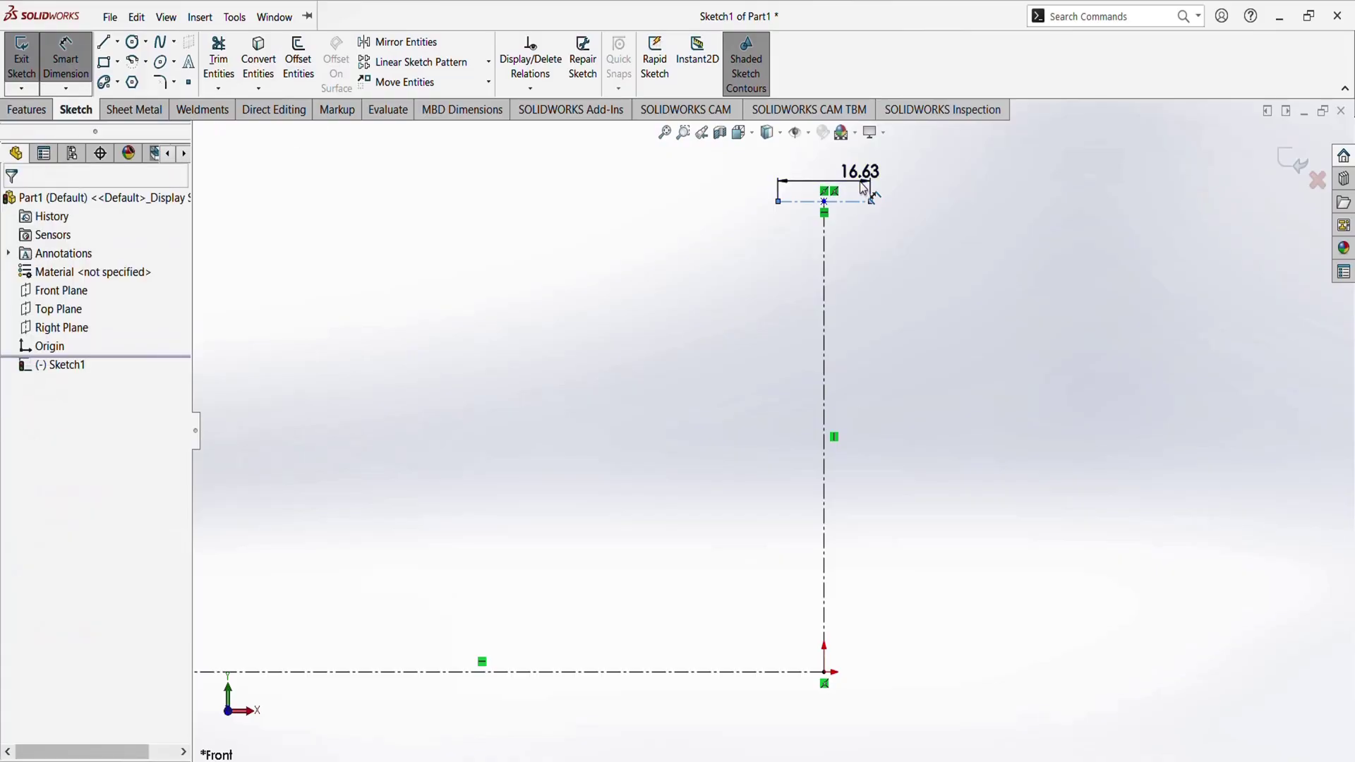
{"action": "left_click", "coordinate": [858, 173]}
{"action": "type", "text": "52"}
{"action": "key", "text": "Return"}
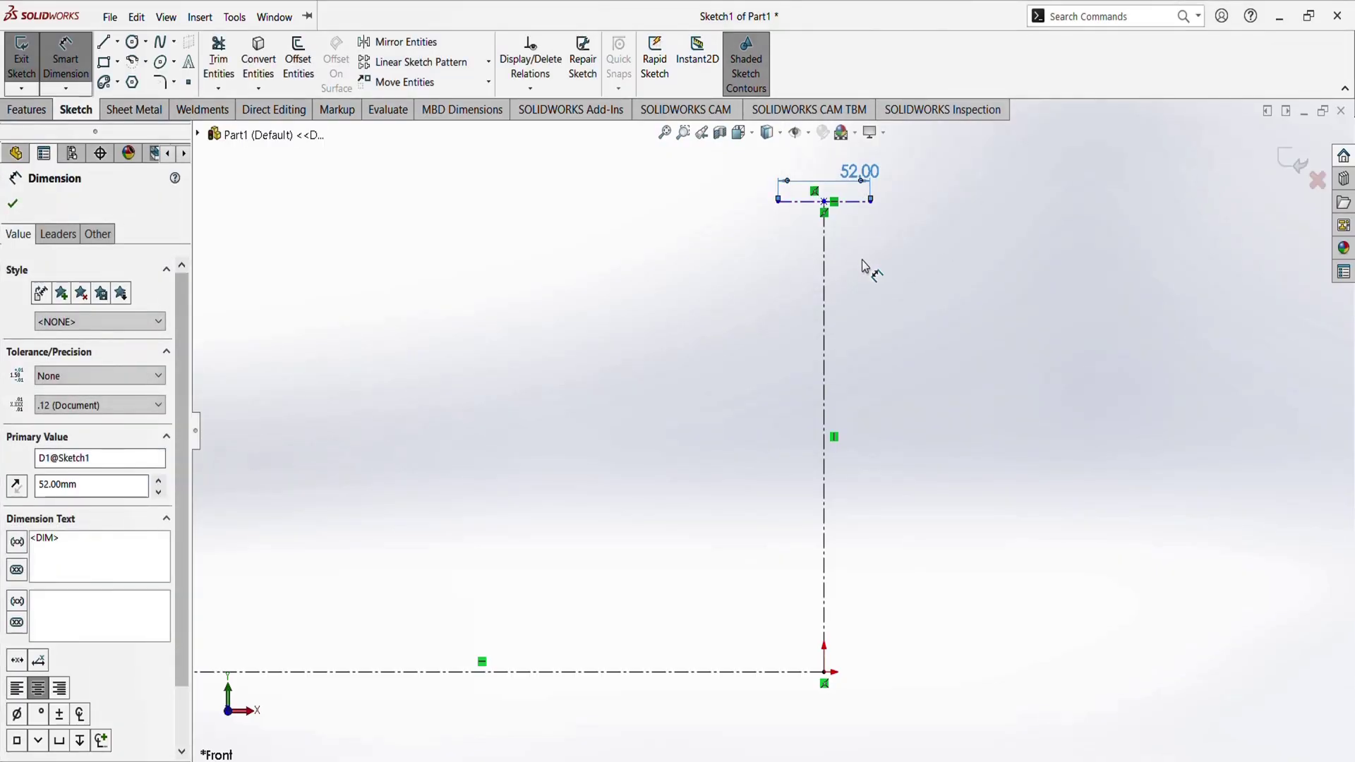
{"action": "key", "text": "Escape"}
{"action": "scroll", "coordinate": [808, 210], "scroll_direction": "down", "scroll_amount": 3}
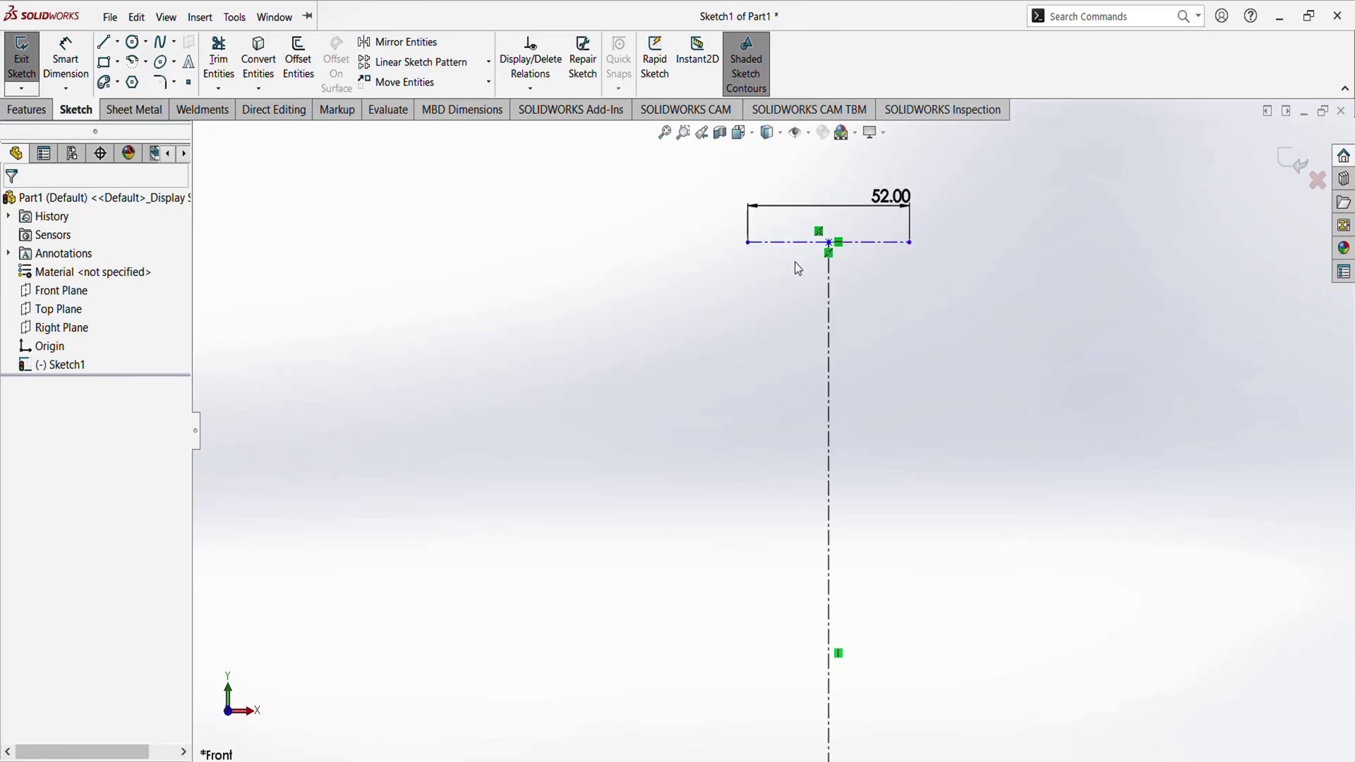
{"action": "scroll", "coordinate": [835, 317], "scroll_direction": "up", "scroll_amount": 5}
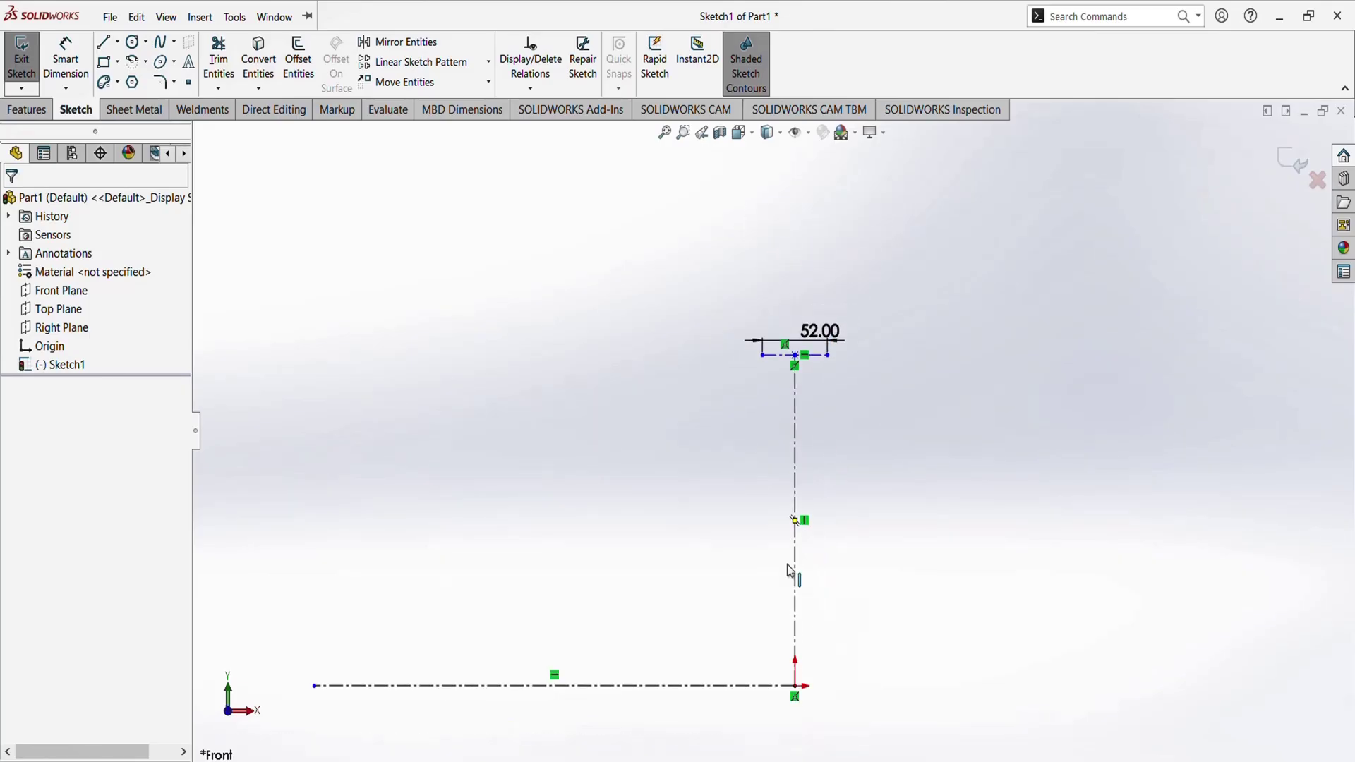
{"action": "scroll", "coordinate": [790, 570], "scroll_direction": "down", "scroll_amount": 3}
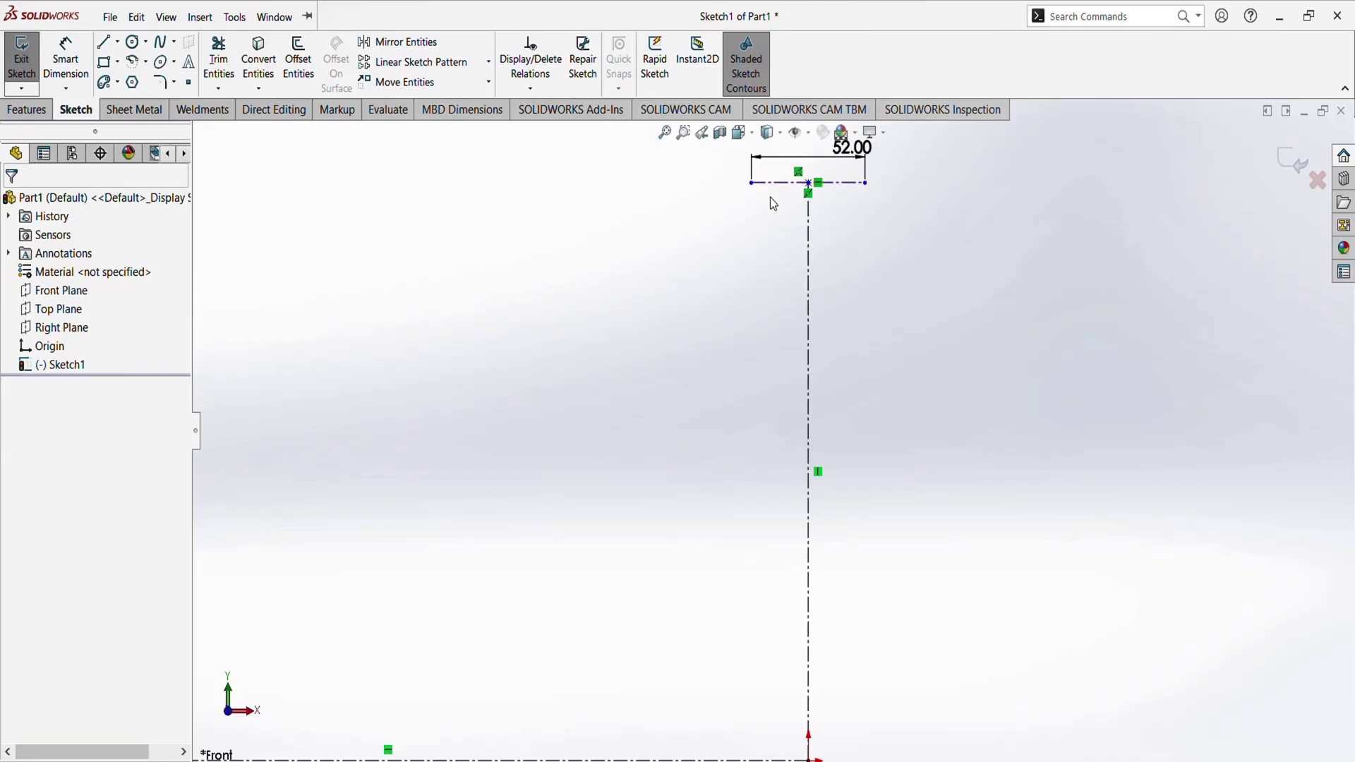
{"action": "scroll", "coordinate": [849, 341], "scroll_direction": "up", "scroll_amount": 4}
{"action": "scroll", "coordinate": [738, 553], "scroll_direction": "down", "scroll_amount": 3}
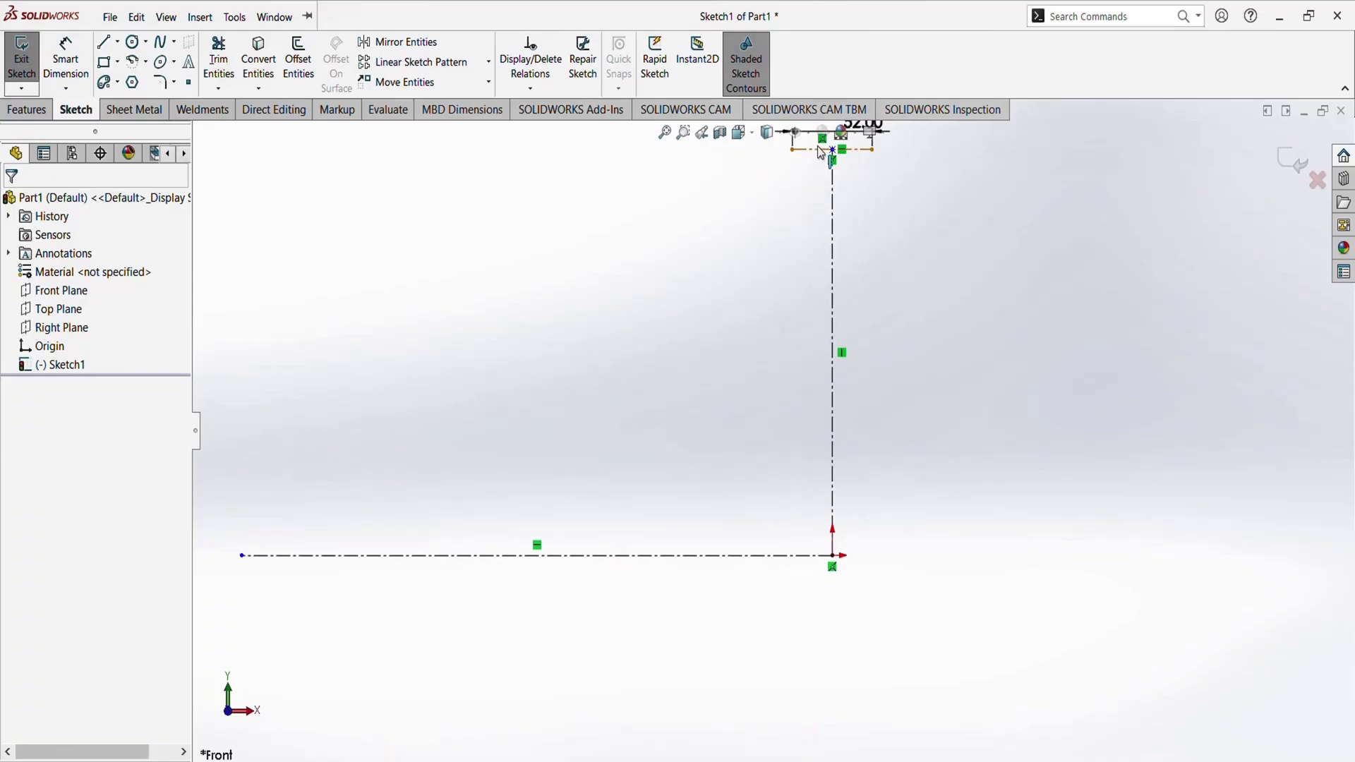
{"action": "scroll", "coordinate": [828, 176], "scroll_direction": "up", "scroll_amount": 1}
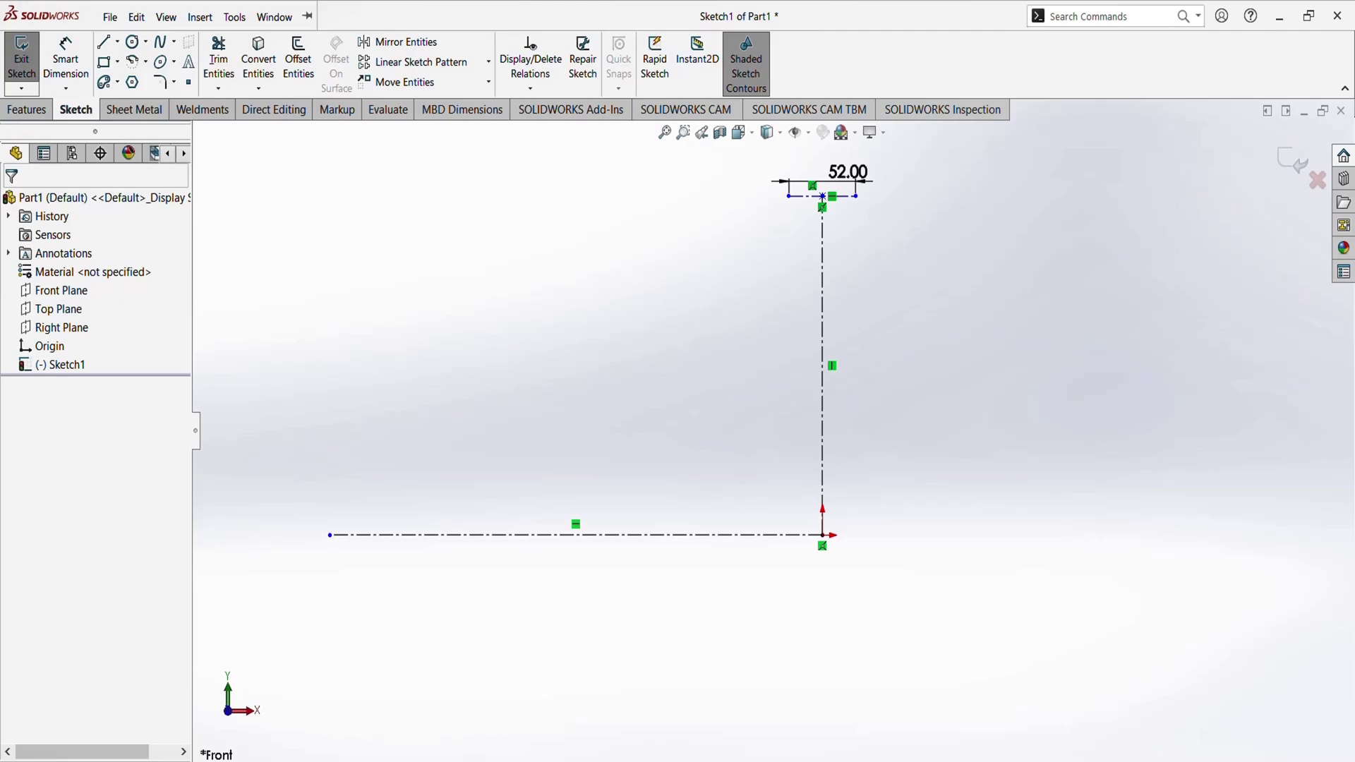
Dimension the vertical distance between the short upper construction line and the origin to 188 mm, following the hook reference drawing
{"action": "key", "text": "alt+Tab"}
{"action": "scroll", "coordinate": [833, 230], "scroll_direction": "up", "scroll_amount": 3}
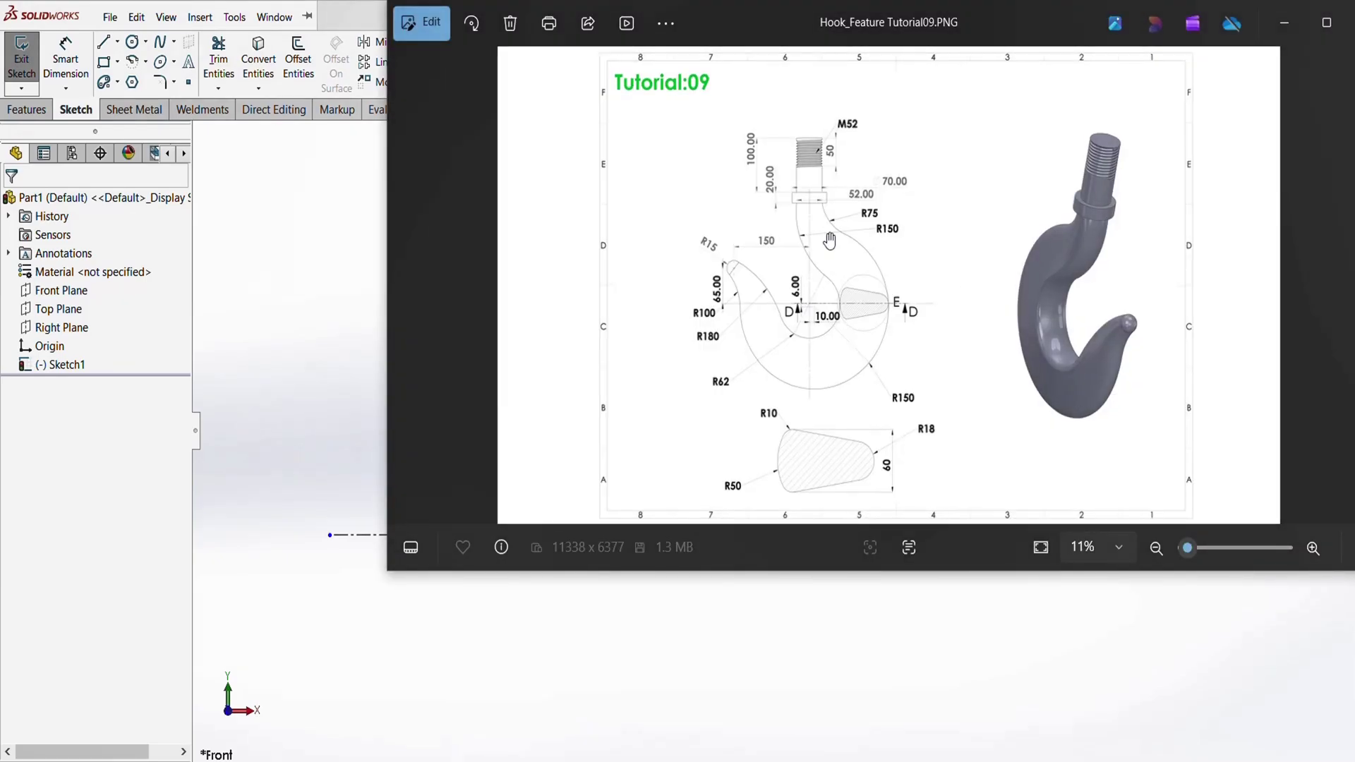
{"action": "scroll", "coordinate": [794, 349], "scroll_direction": "up", "scroll_amount": 1}
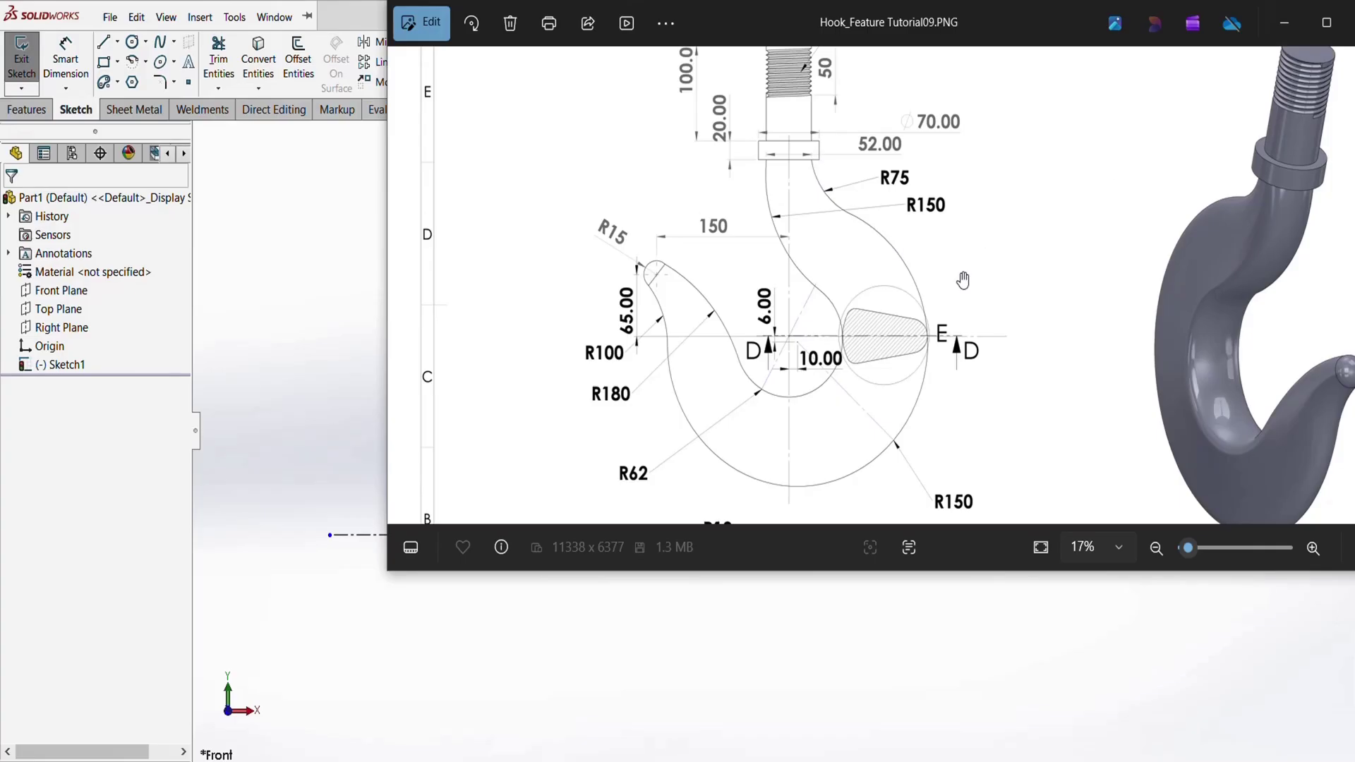
{"action": "left_click", "coordinate": [260, 278]}
{"action": "left_click", "coordinate": [81, 60]}
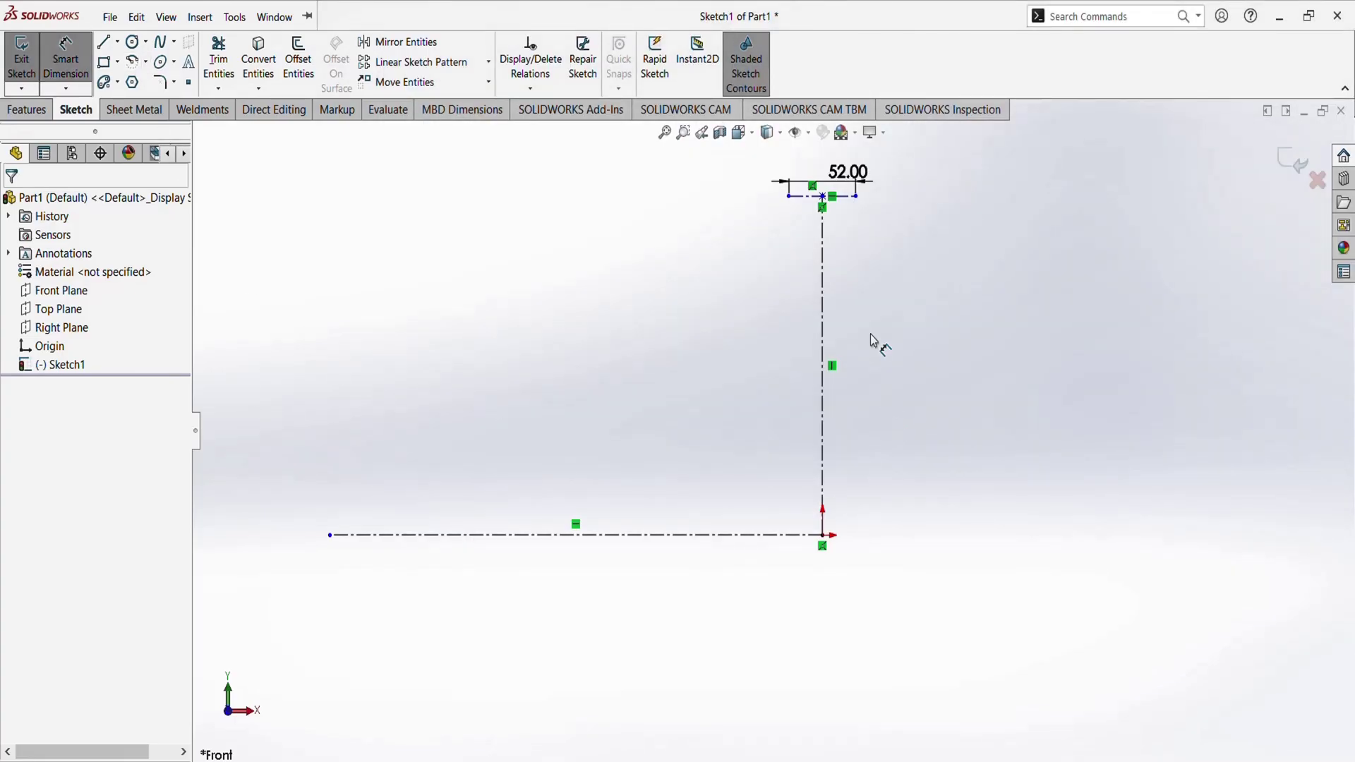
{"action": "left_click", "coordinate": [843, 195]}
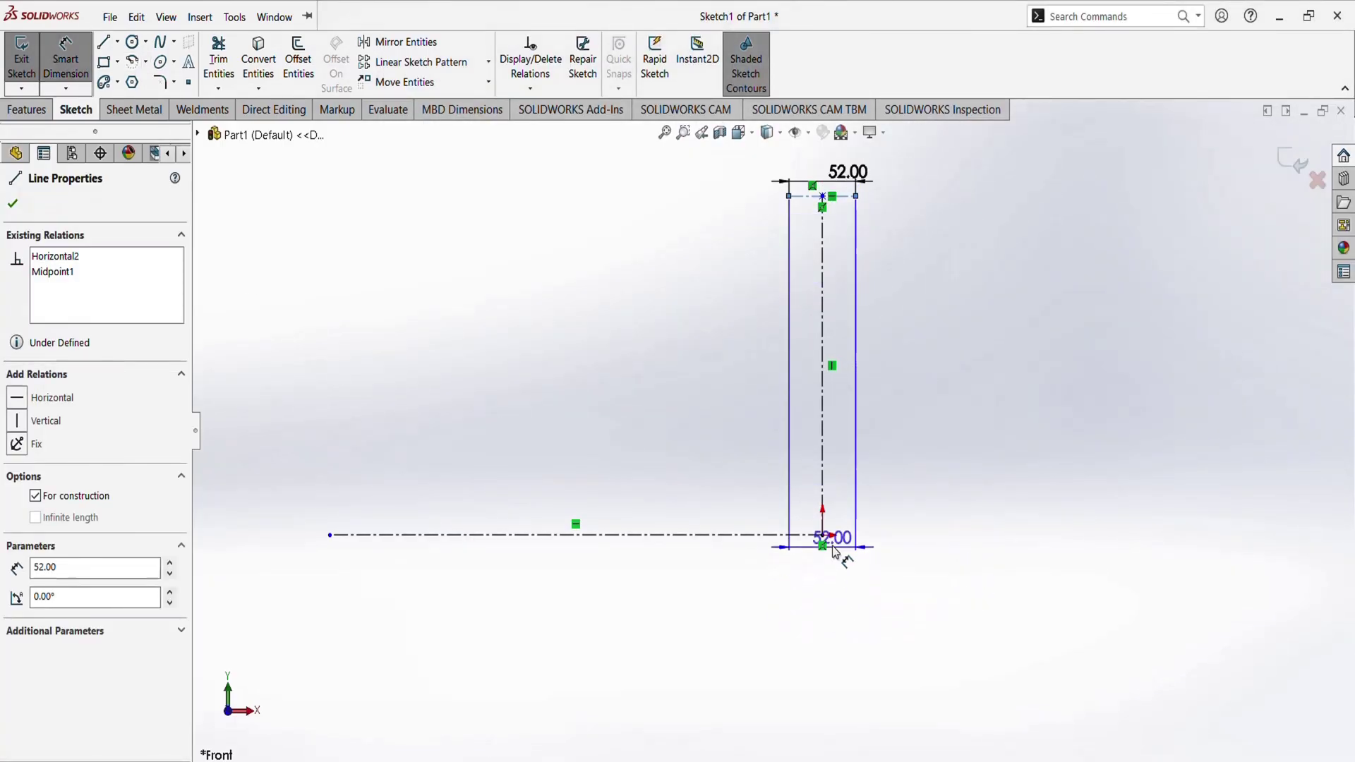
{"action": "left_click", "coordinate": [823, 535]}
{"action": "left_click", "coordinate": [946, 432]}
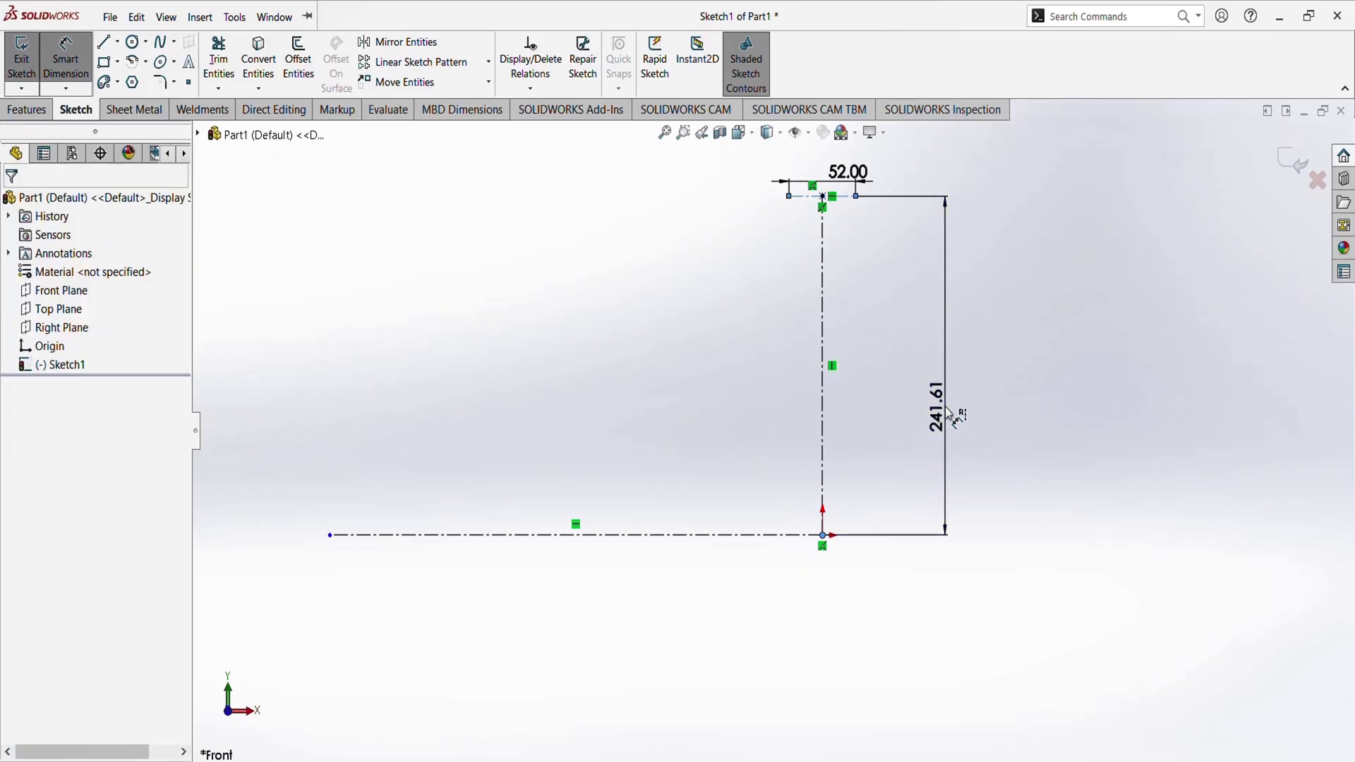
{"action": "type", "text": "188"}
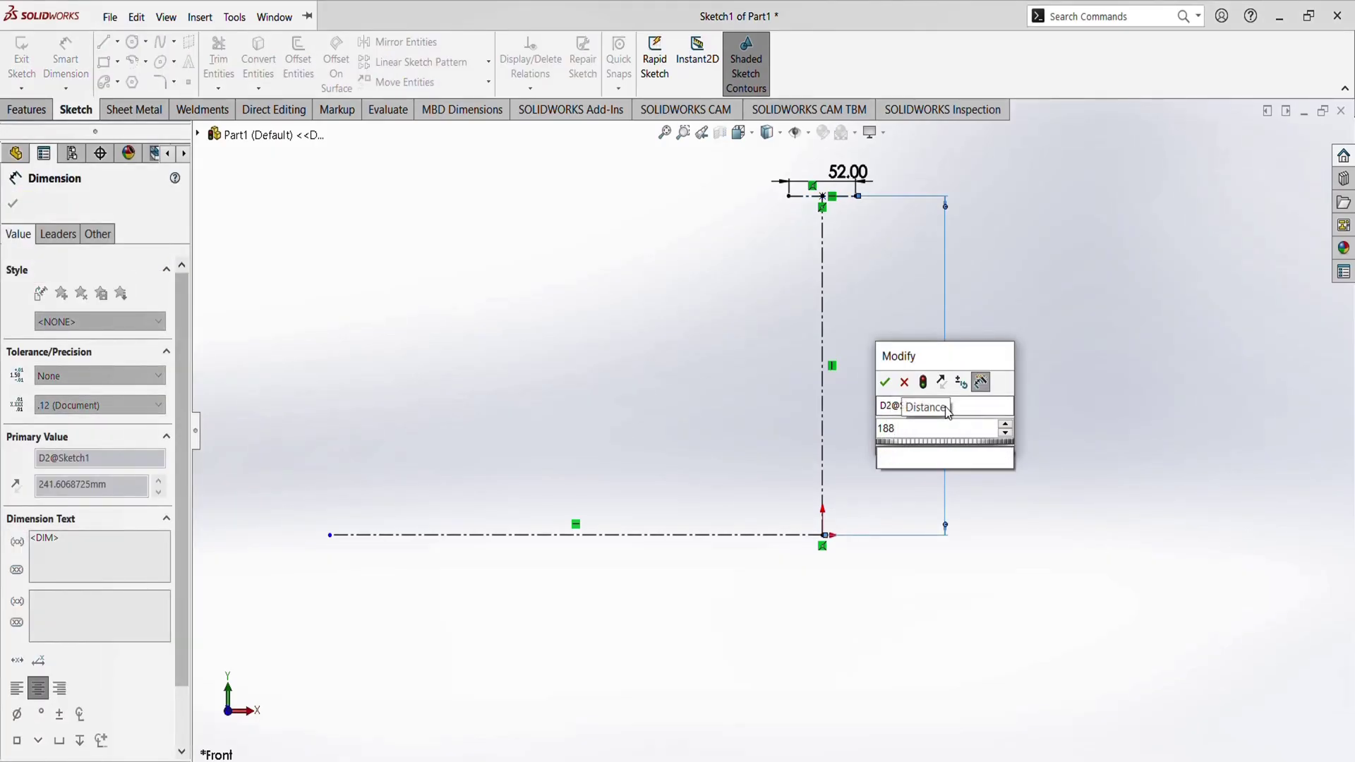
{"action": "key", "text": "Return"}
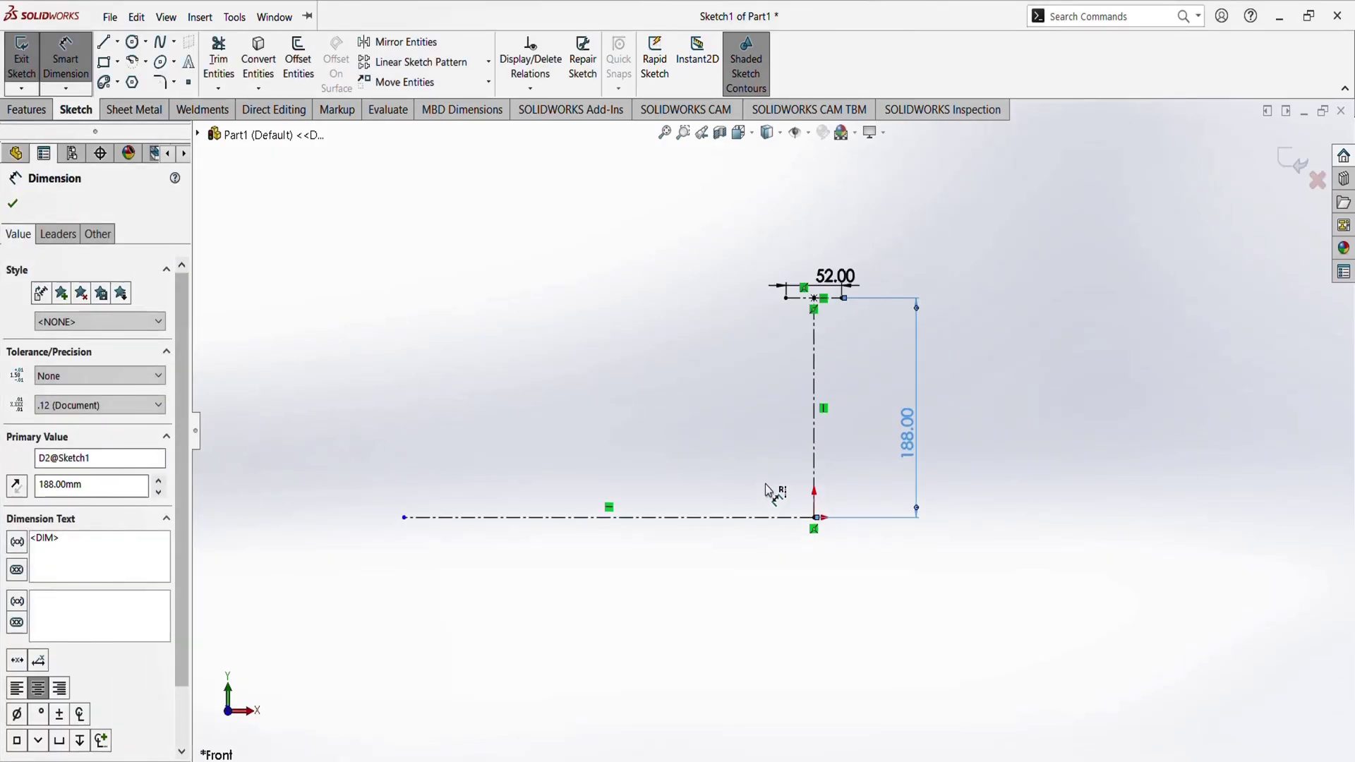
{"action": "scroll", "coordinate": [620, 493], "scroll_direction": "down", "scroll_amount": 2}
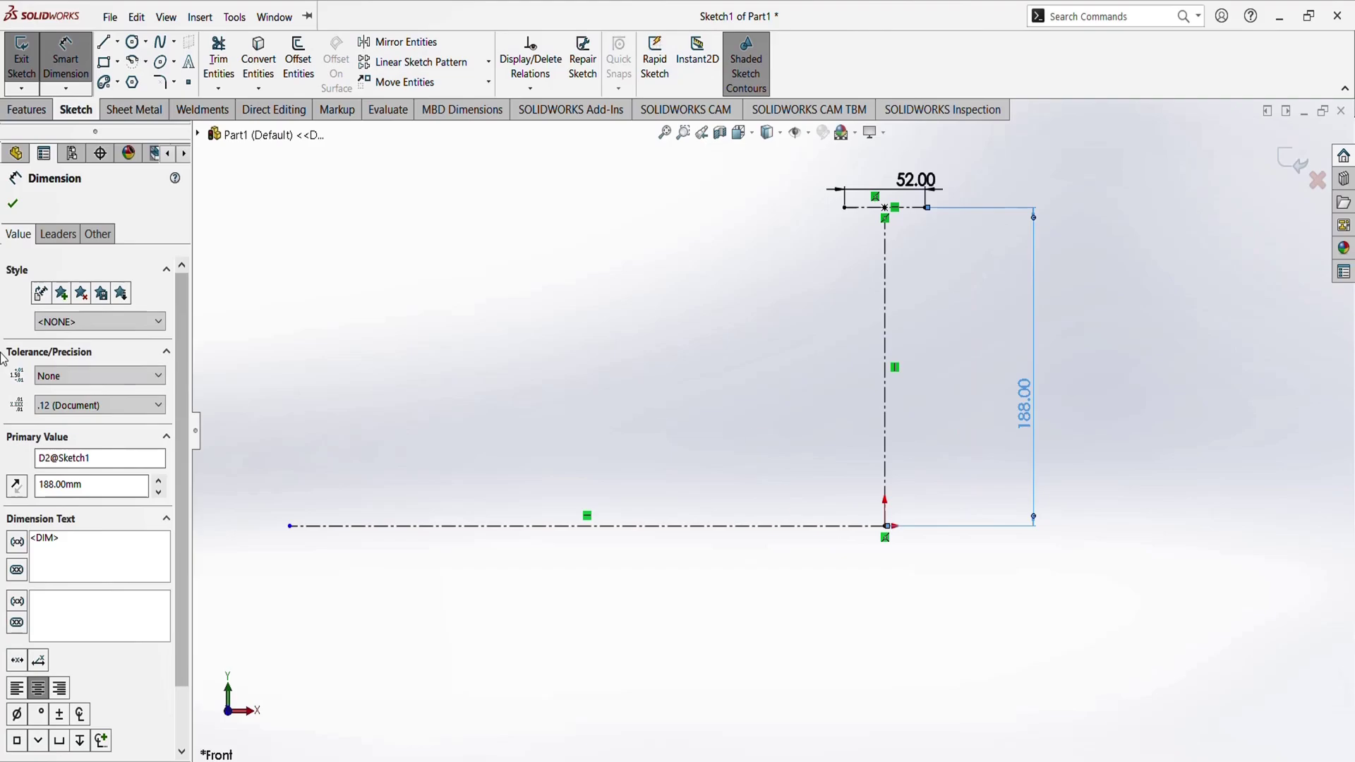
{"action": "left_click", "coordinate": [13, 203]}
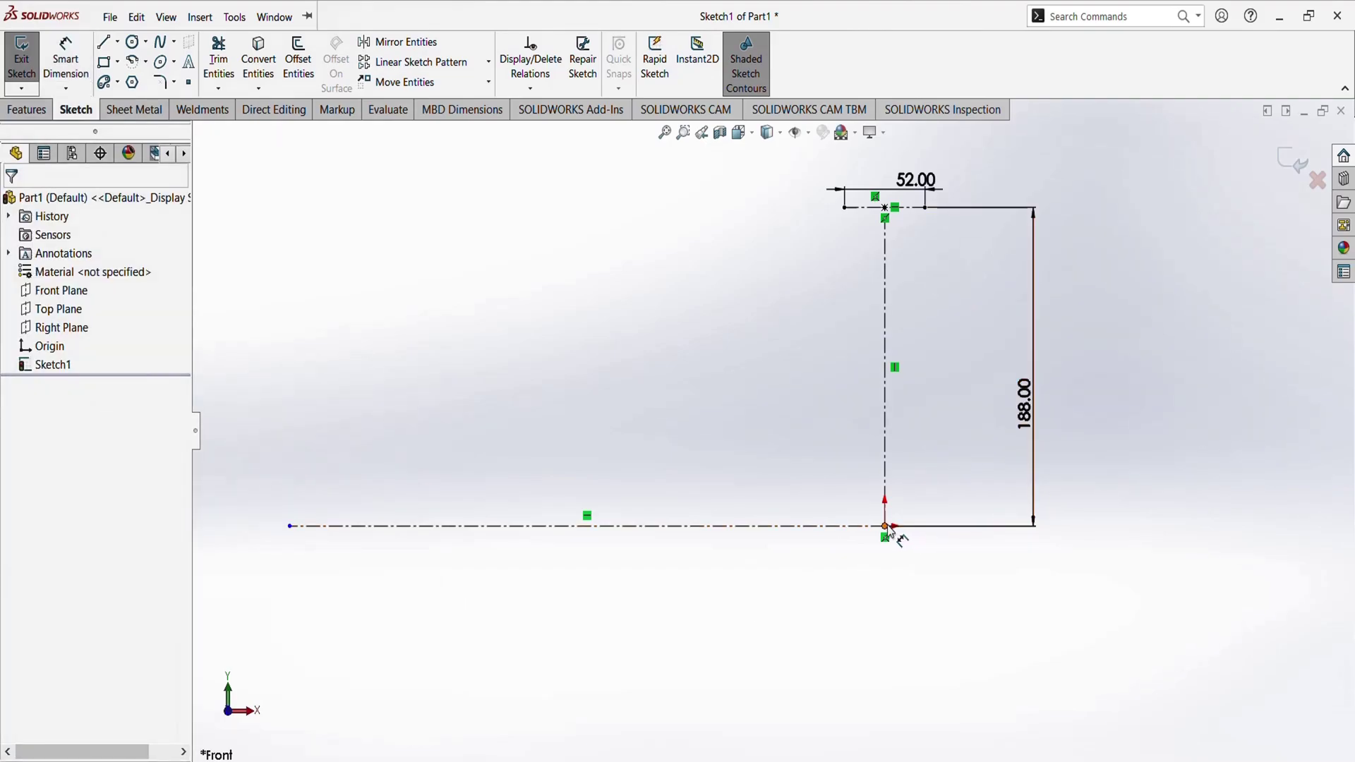
Check the hook's inner radius in the reference drawing and draw a circle about 67 mm in radius centred on the origin
{"action": "left_click", "coordinate": [787, 761]}
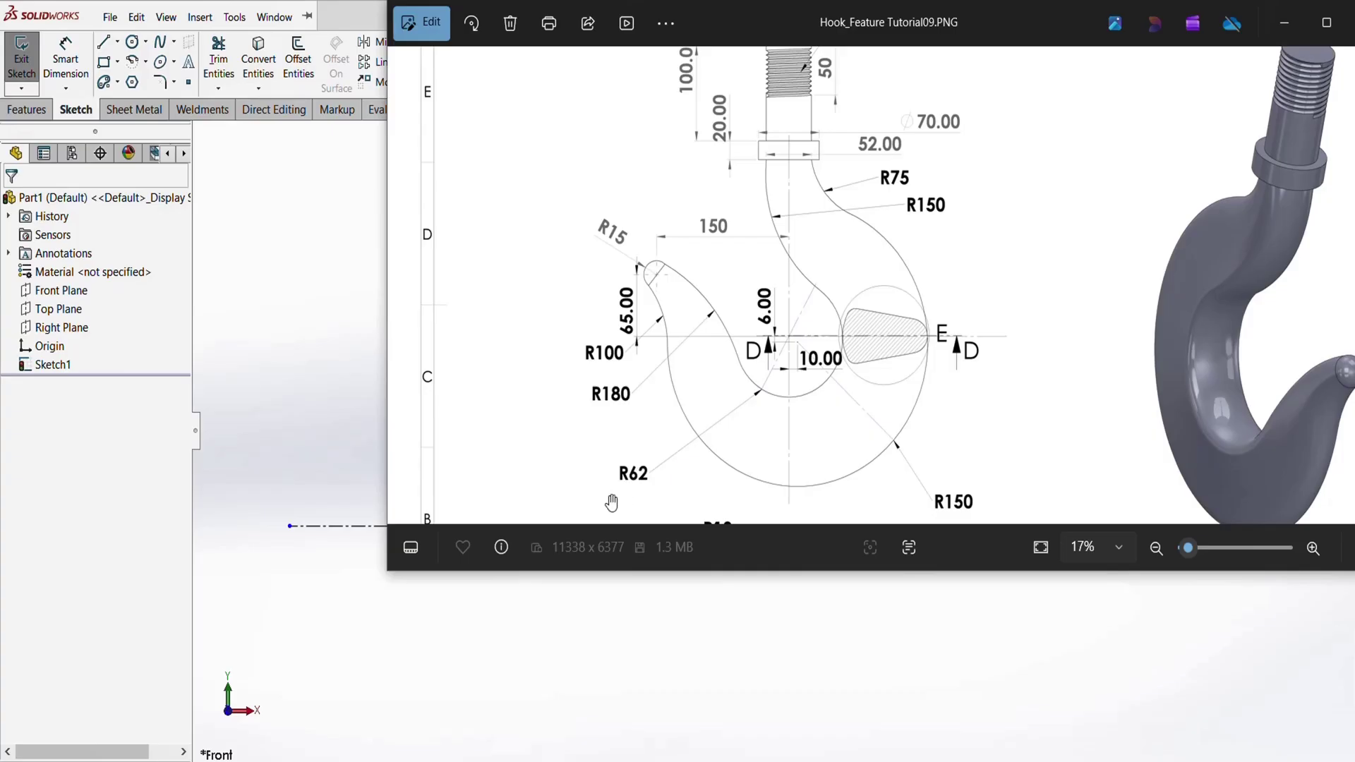
{"action": "scroll", "coordinate": [633, 480], "scroll_direction": "up", "scroll_amount": 2}
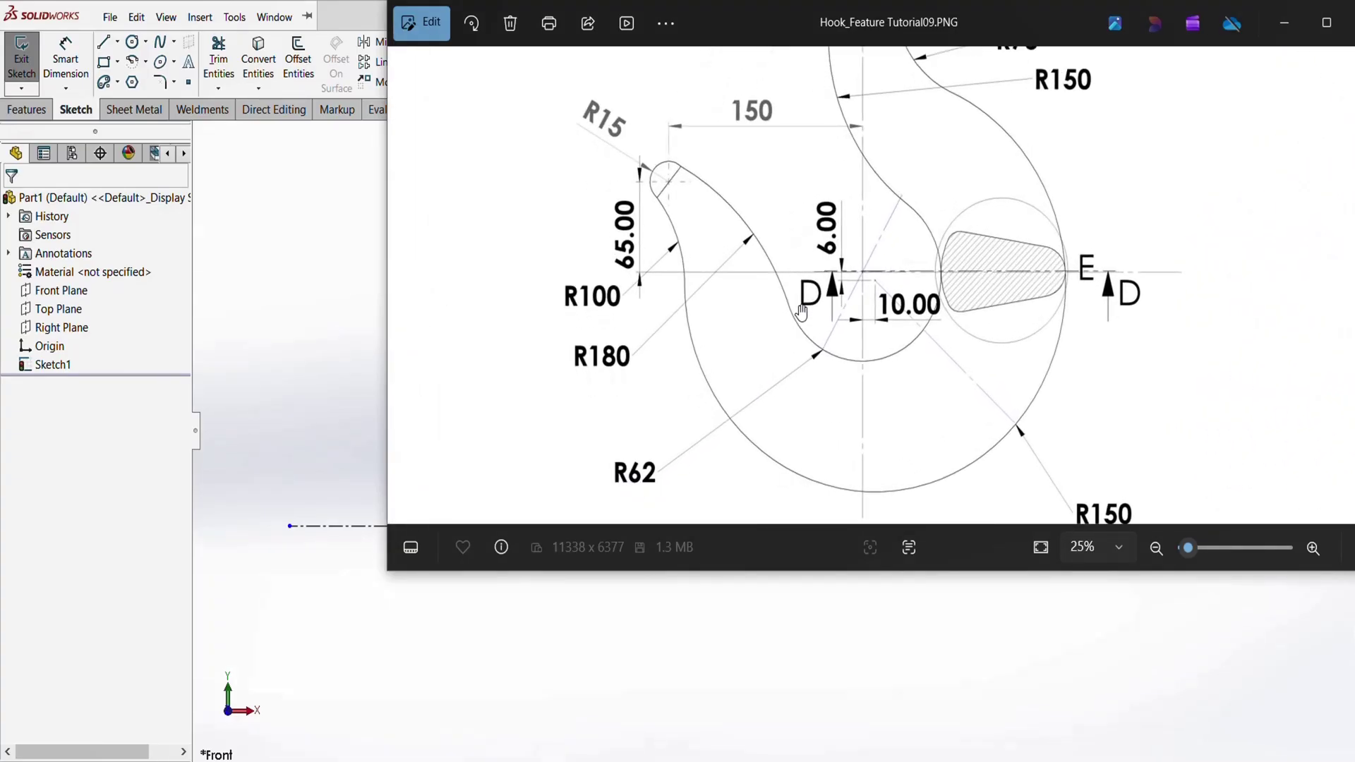
{"action": "scroll", "coordinate": [863, 255], "scroll_direction": "down", "scroll_amount": 2}
{"action": "scroll", "coordinate": [875, 247], "scroll_direction": "up", "scroll_amount": 4}
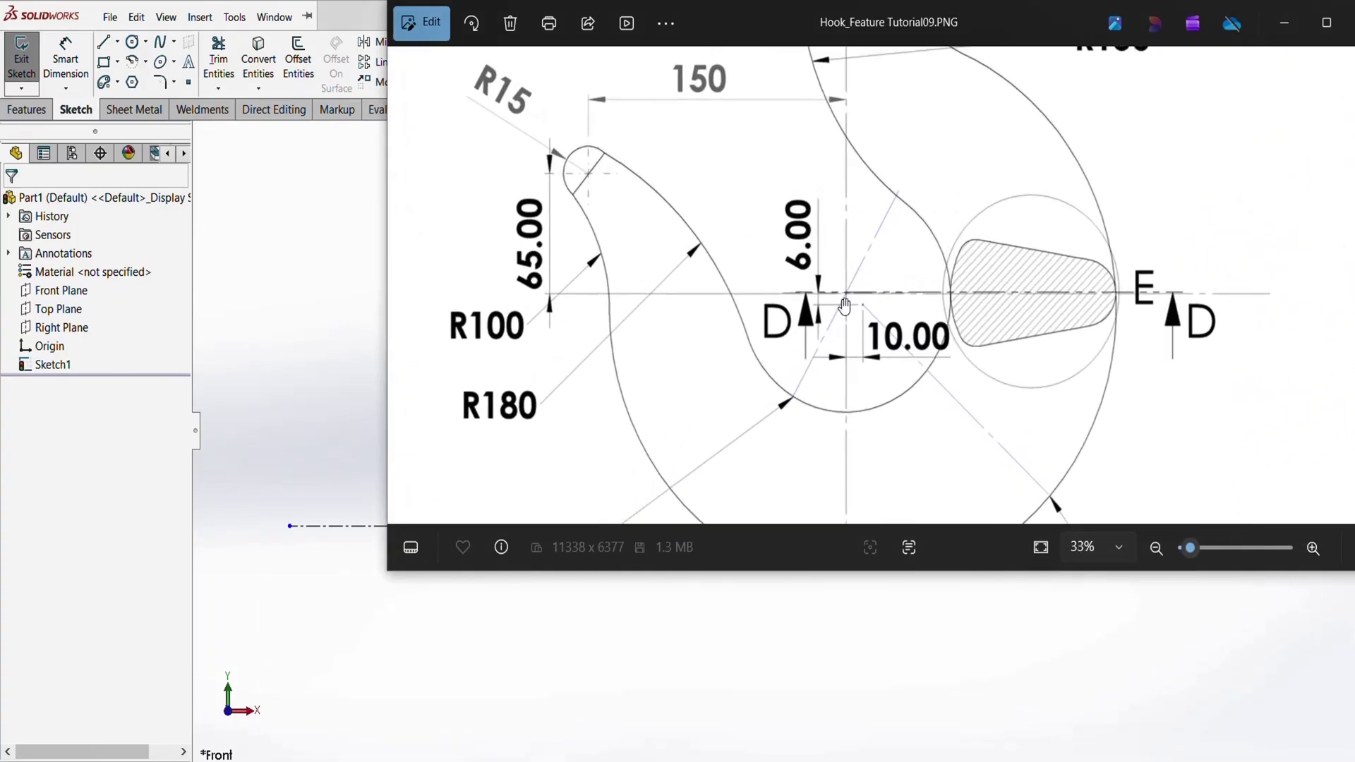
{"action": "scroll", "coordinate": [845, 304], "scroll_direction": "down", "scroll_amount": 3}
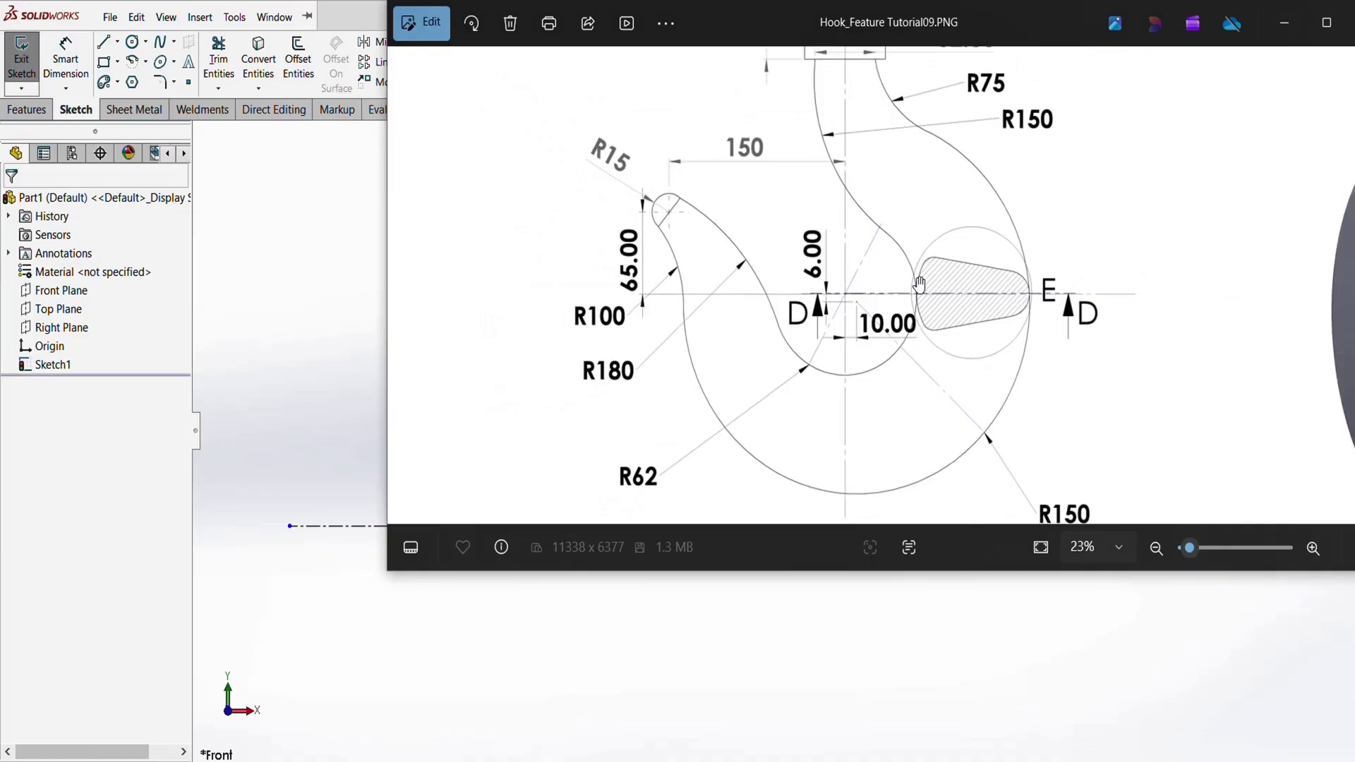
{"action": "scroll", "coordinate": [765, 363], "scroll_direction": "down", "scroll_amount": 1}
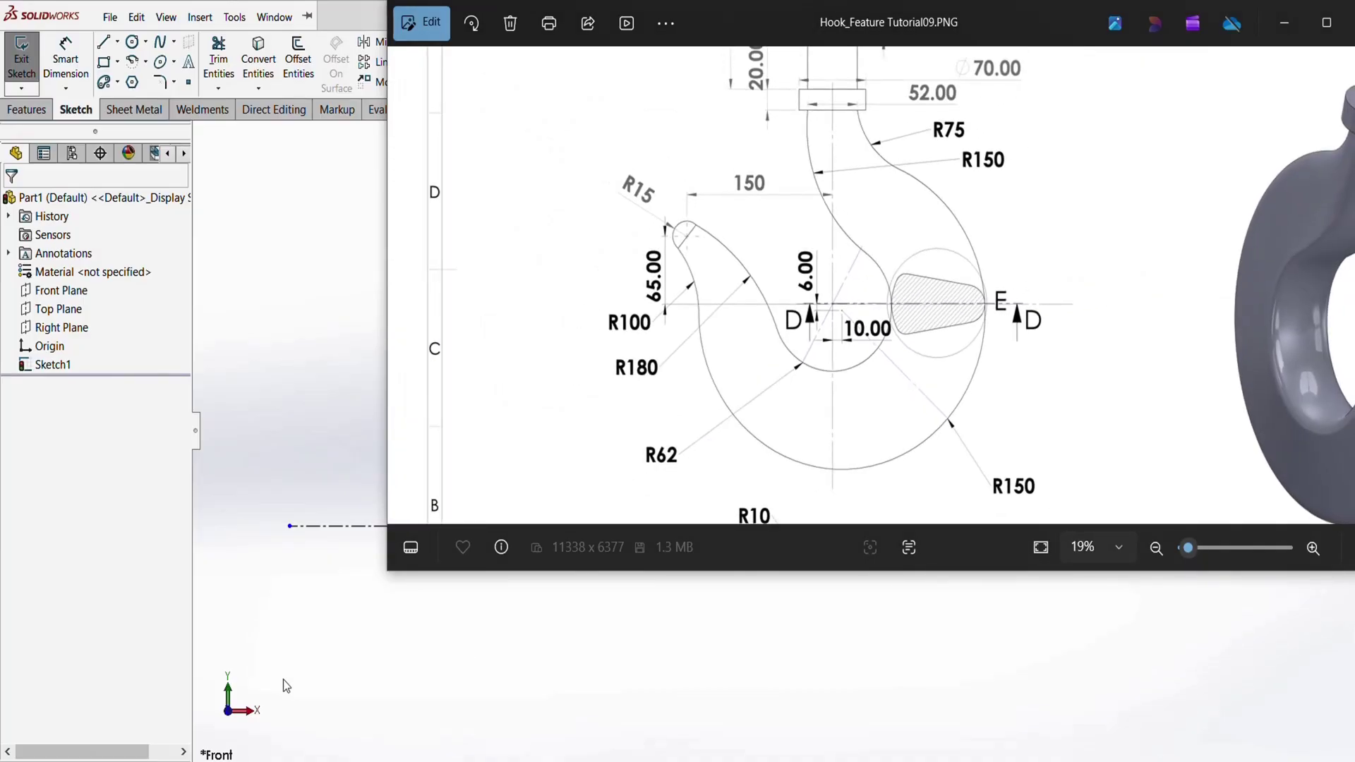
{"action": "left_click", "coordinate": [127, 419]}
{"action": "left_click", "coordinate": [132, 41]}
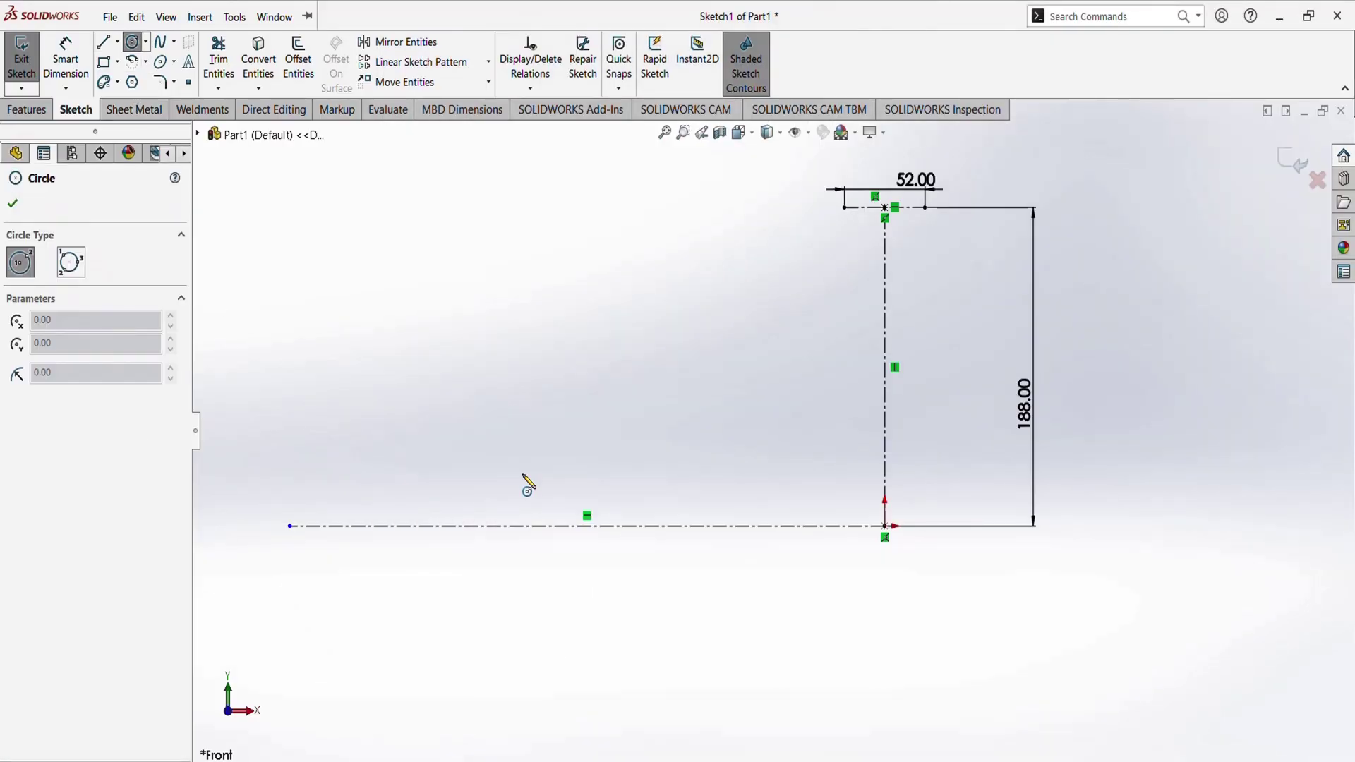
{"action": "left_click", "coordinate": [885, 526]}
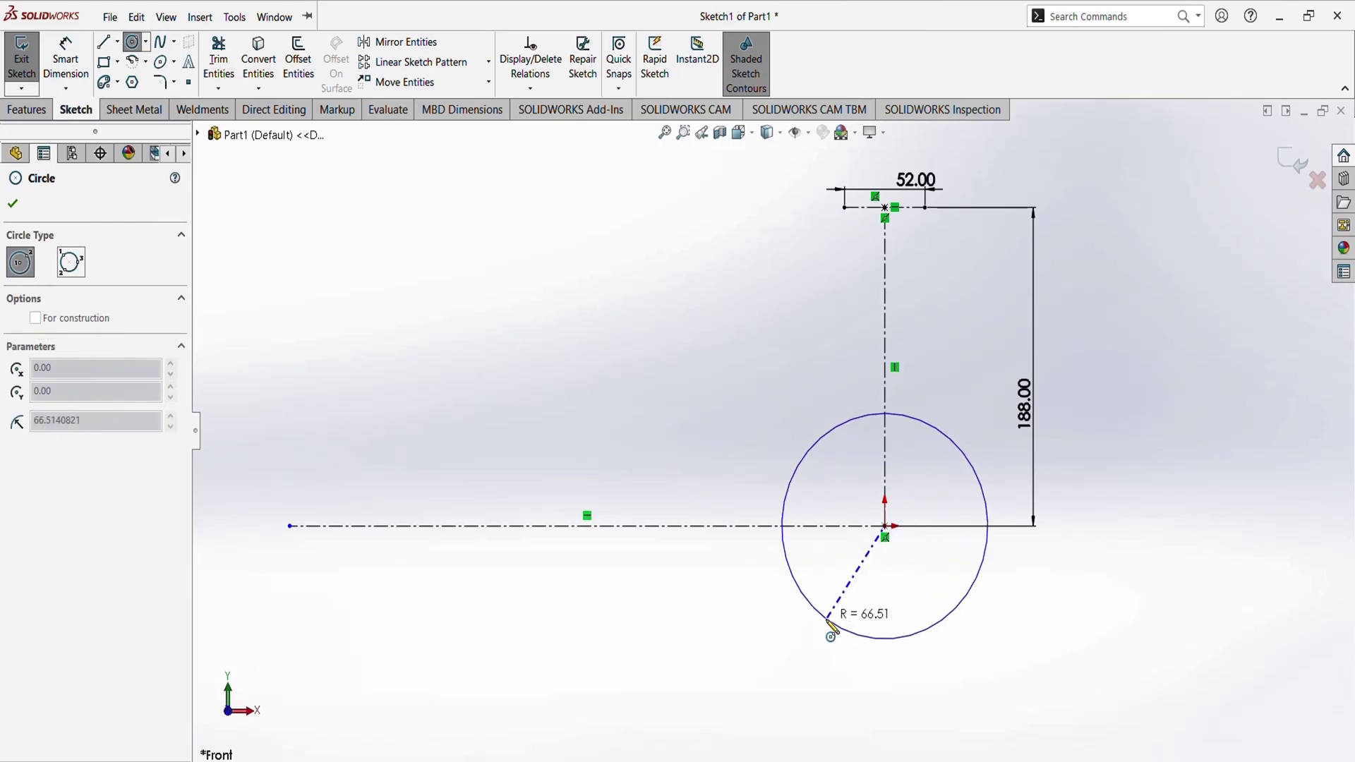
{"action": "left_click", "coordinate": [839, 620]}
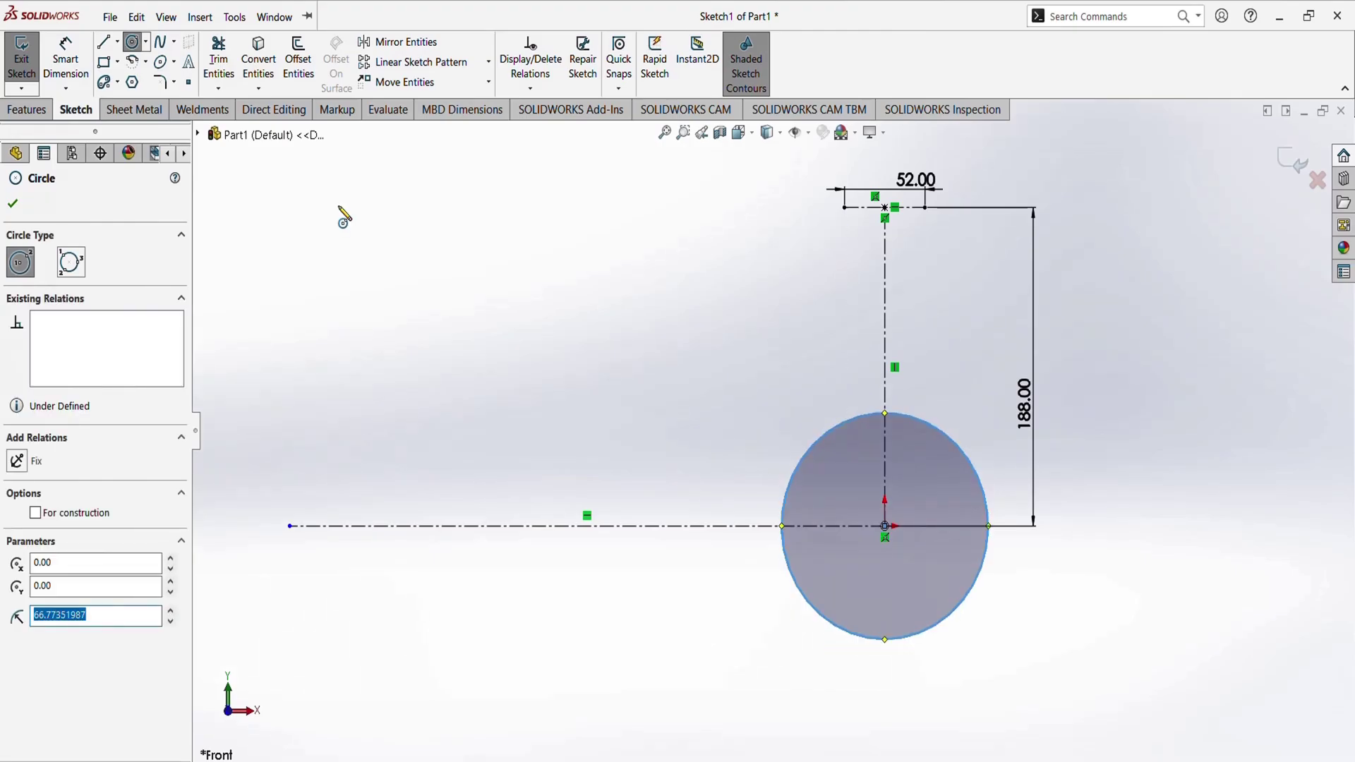
Dimension the circle's diameter to 62*2, giving 124 mm
{"action": "left_click", "coordinate": [797, 592]}
{"action": "left_click", "coordinate": [714, 634]}
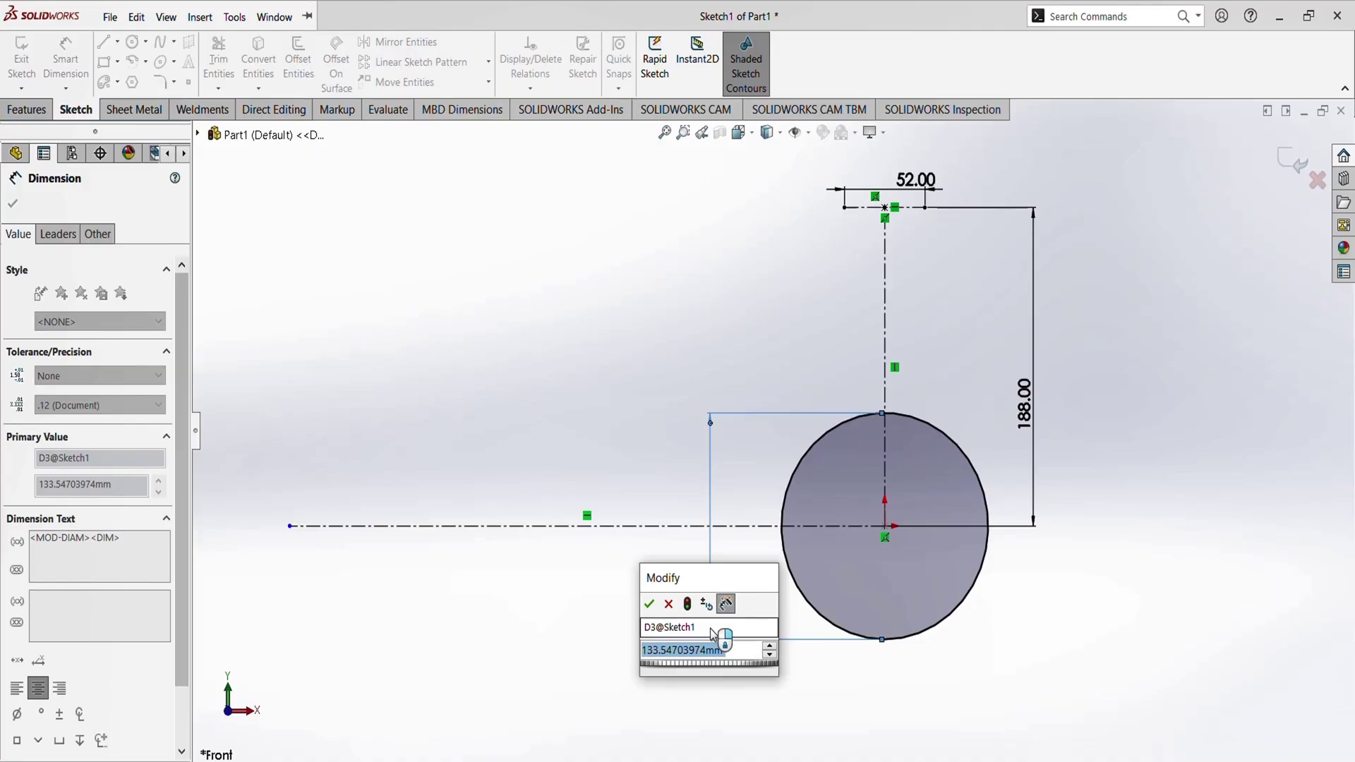
{"action": "type", "text": "62"}
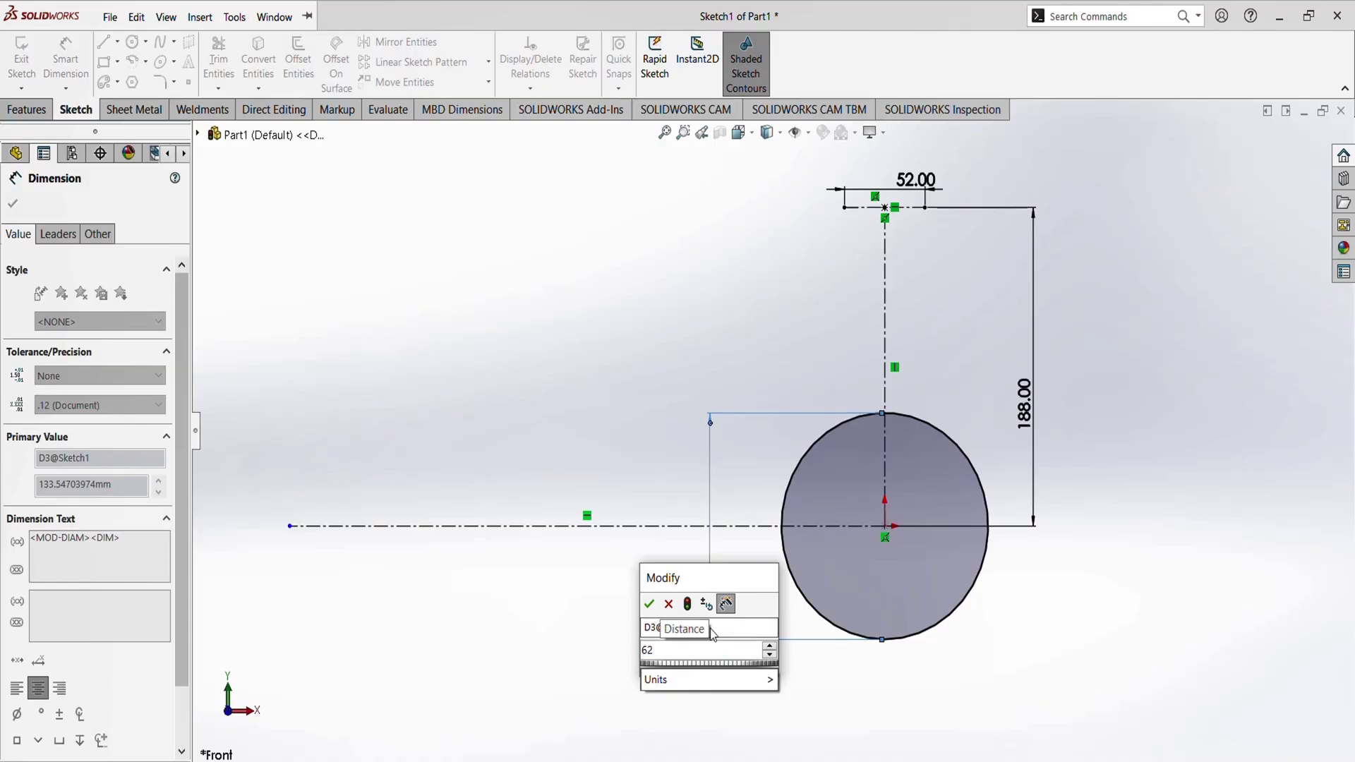
{"action": "type", "text": "*2"}
{"action": "key", "text": "Return"}
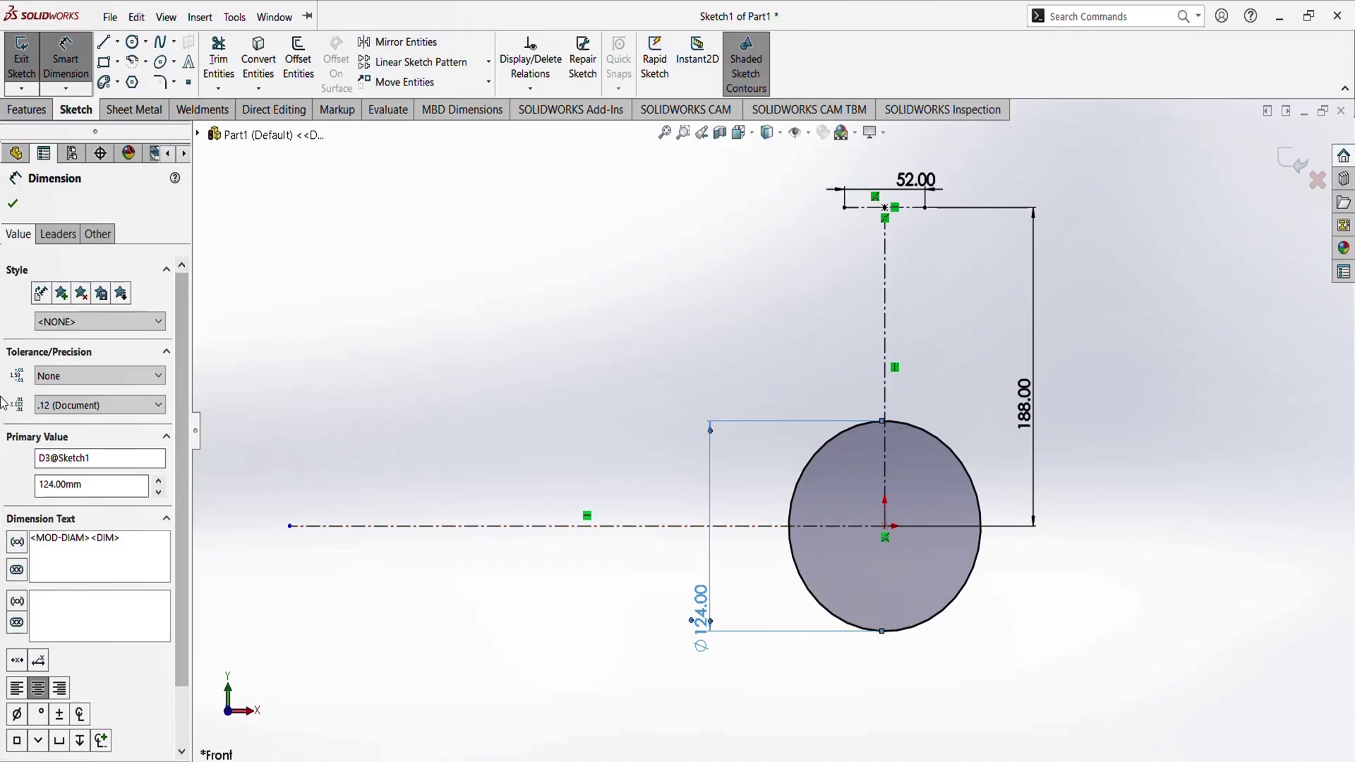
{"action": "key", "text": "Escape"}
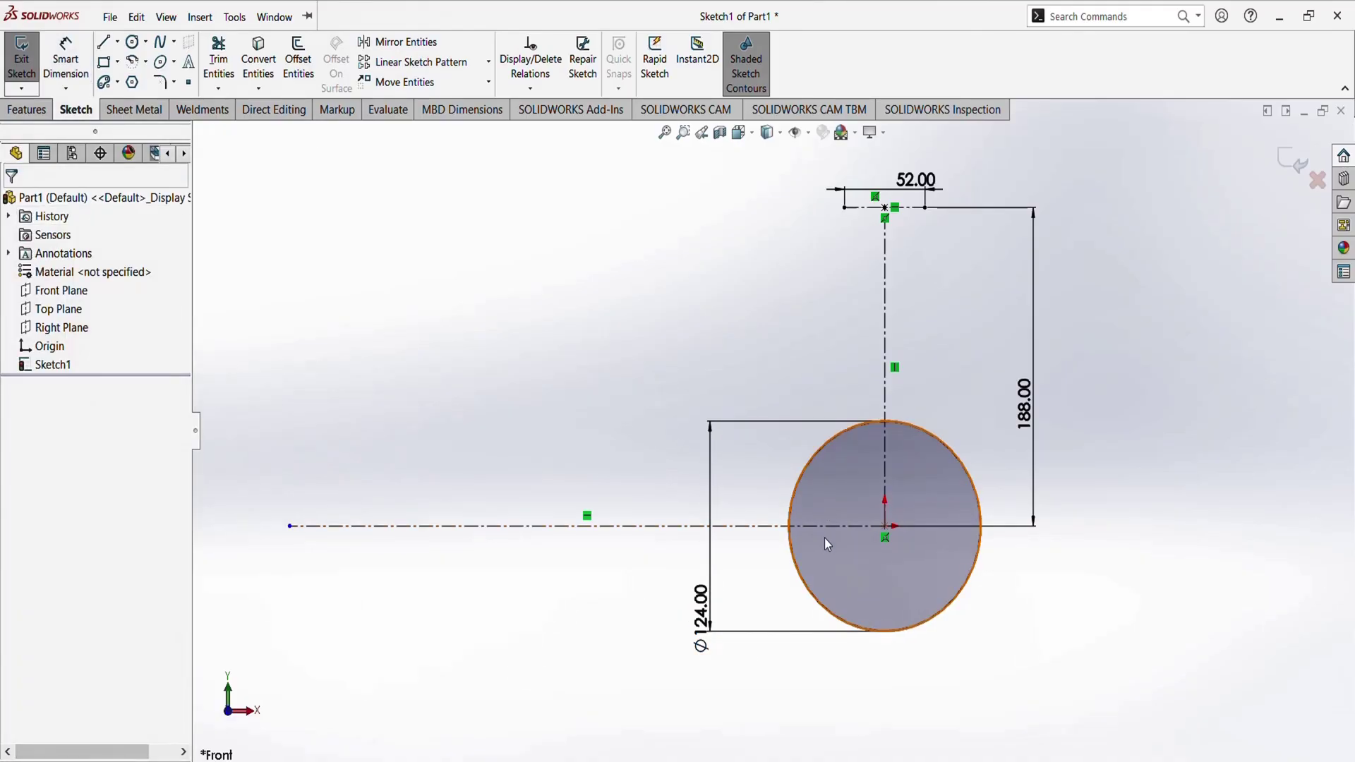
Draw a 3-point arc of about 130 mm radius from the 52 mm line's negative-X end to the circle's upper edge, just past the vertical centreline
{"action": "scroll", "coordinate": [986, 458], "scroll_direction": "up", "scroll_amount": 1}
{"action": "scroll", "coordinate": [931, 488], "scroll_direction": "down", "scroll_amount": 2}
{"action": "scroll", "coordinate": [925, 490], "scroll_direction": "up", "scroll_amount": 3}
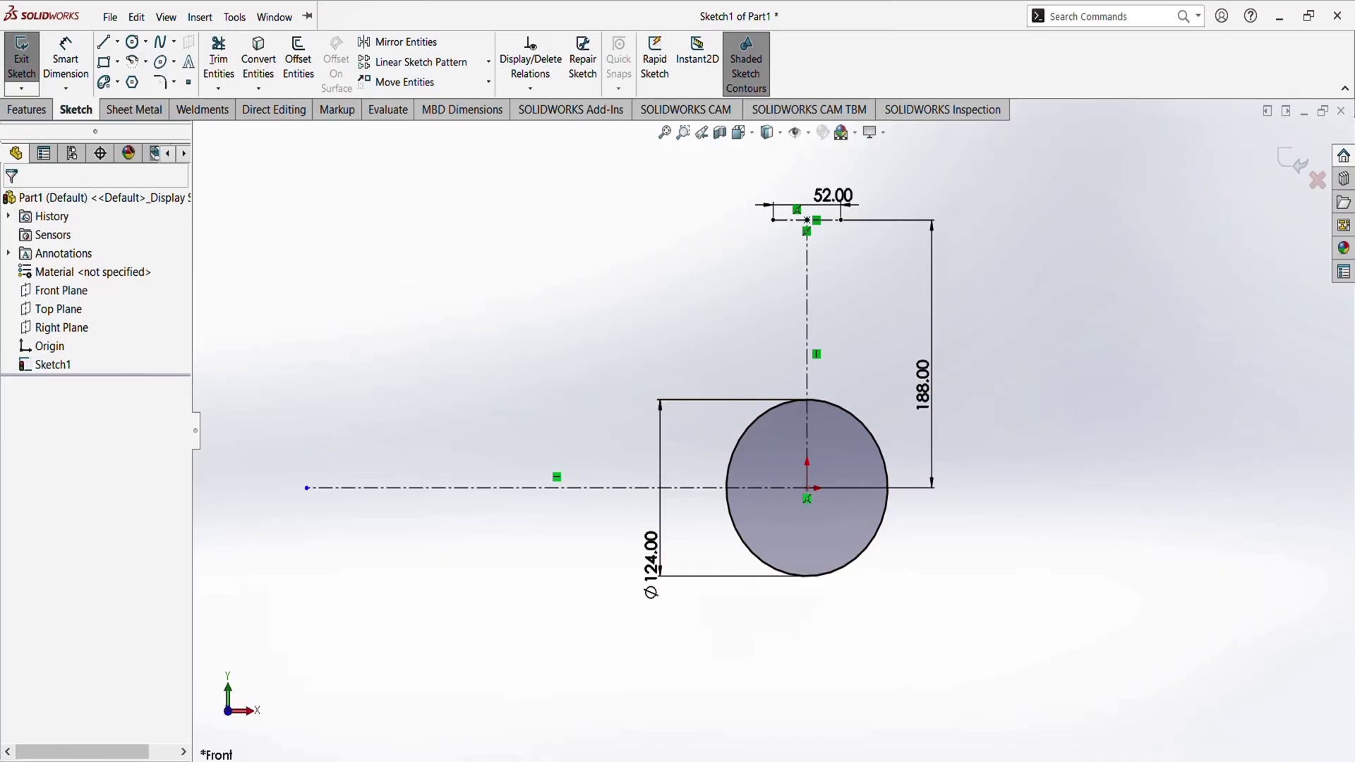
{"action": "key", "text": "alt+Tab"}
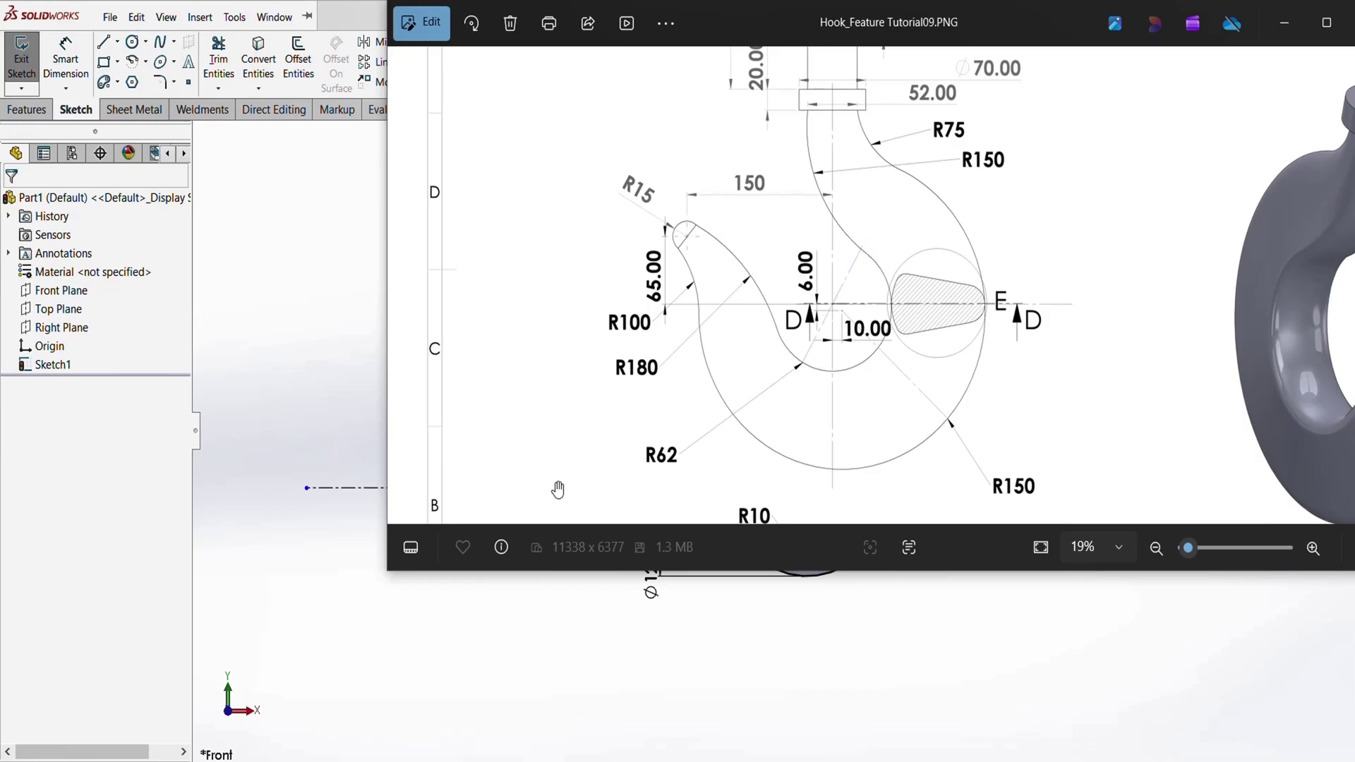
{"action": "left_click", "coordinate": [286, 261]}
{"action": "left_click", "coordinate": [132, 61]}
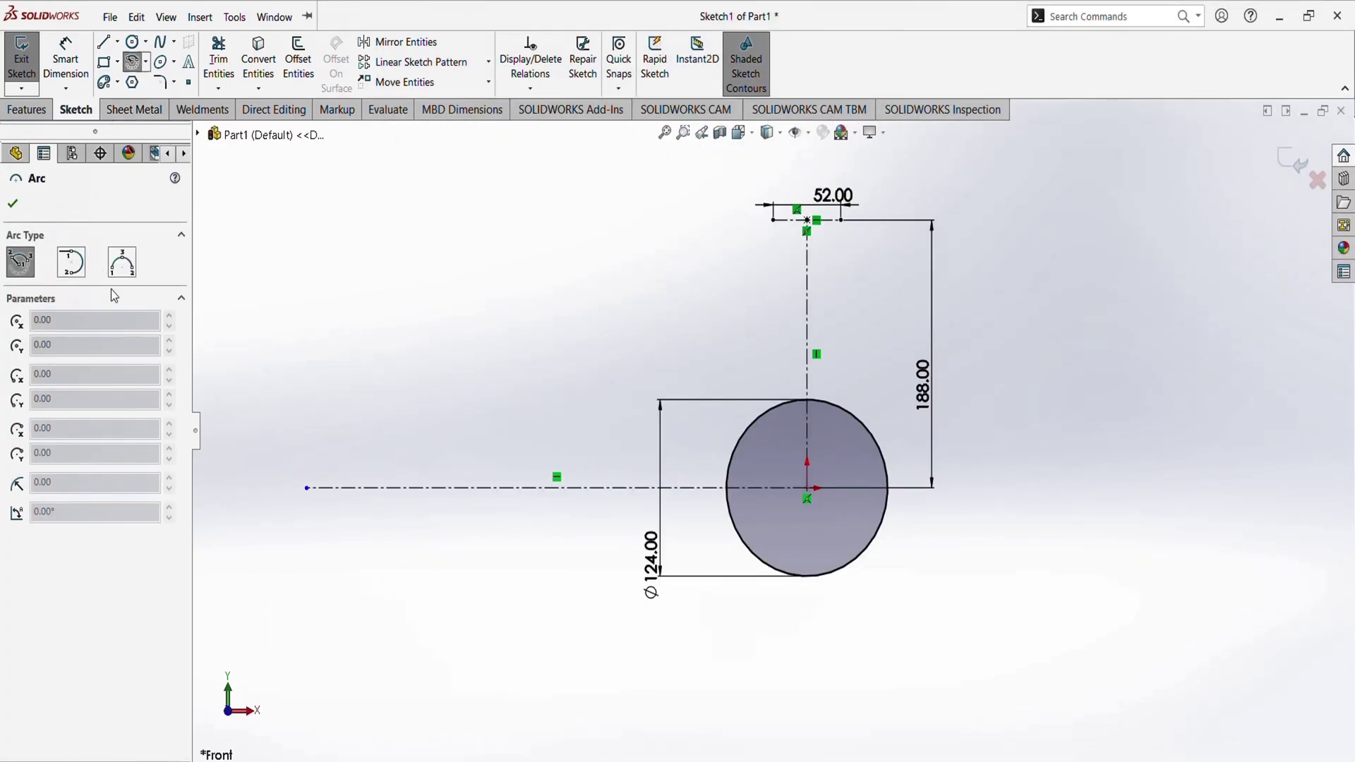
{"action": "left_click", "coordinate": [124, 271]}
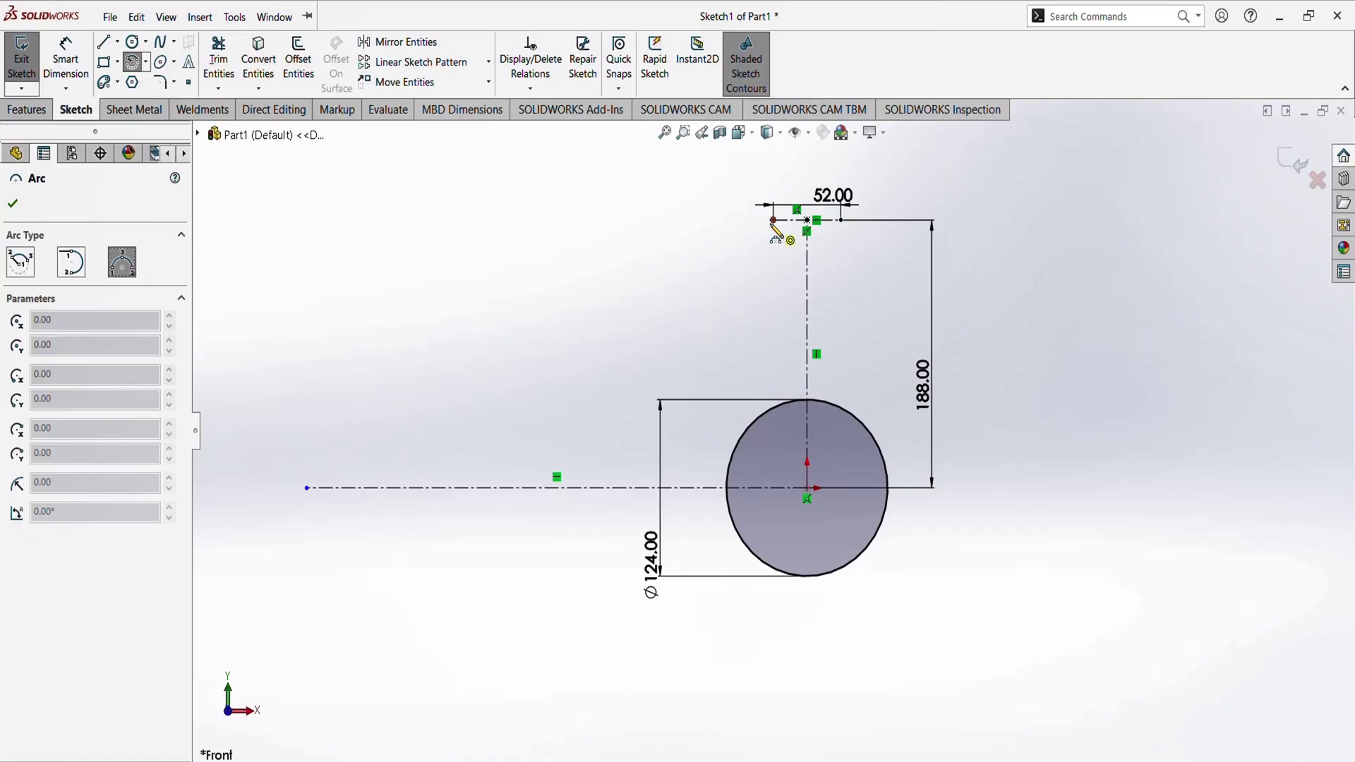
{"action": "left_click", "coordinate": [774, 220]}
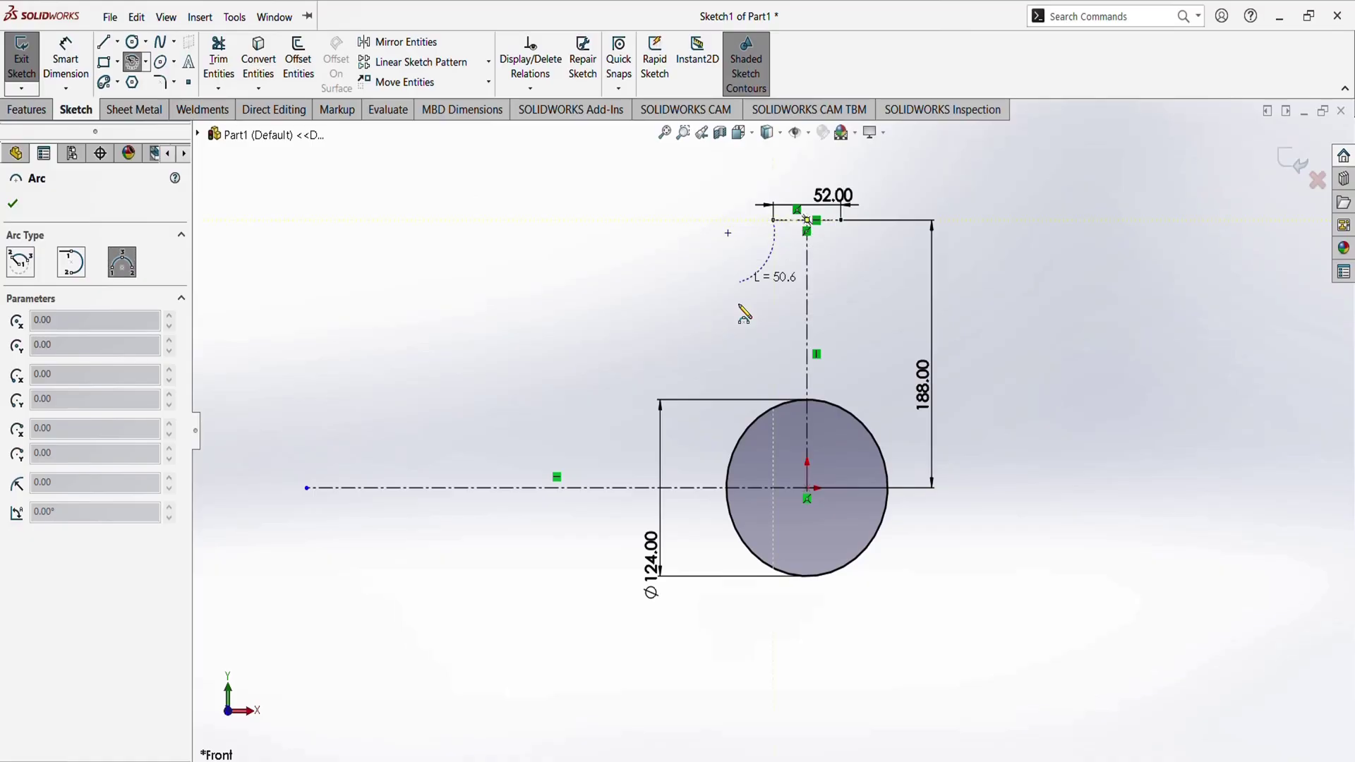
{"action": "left_click", "coordinate": [841, 408]}
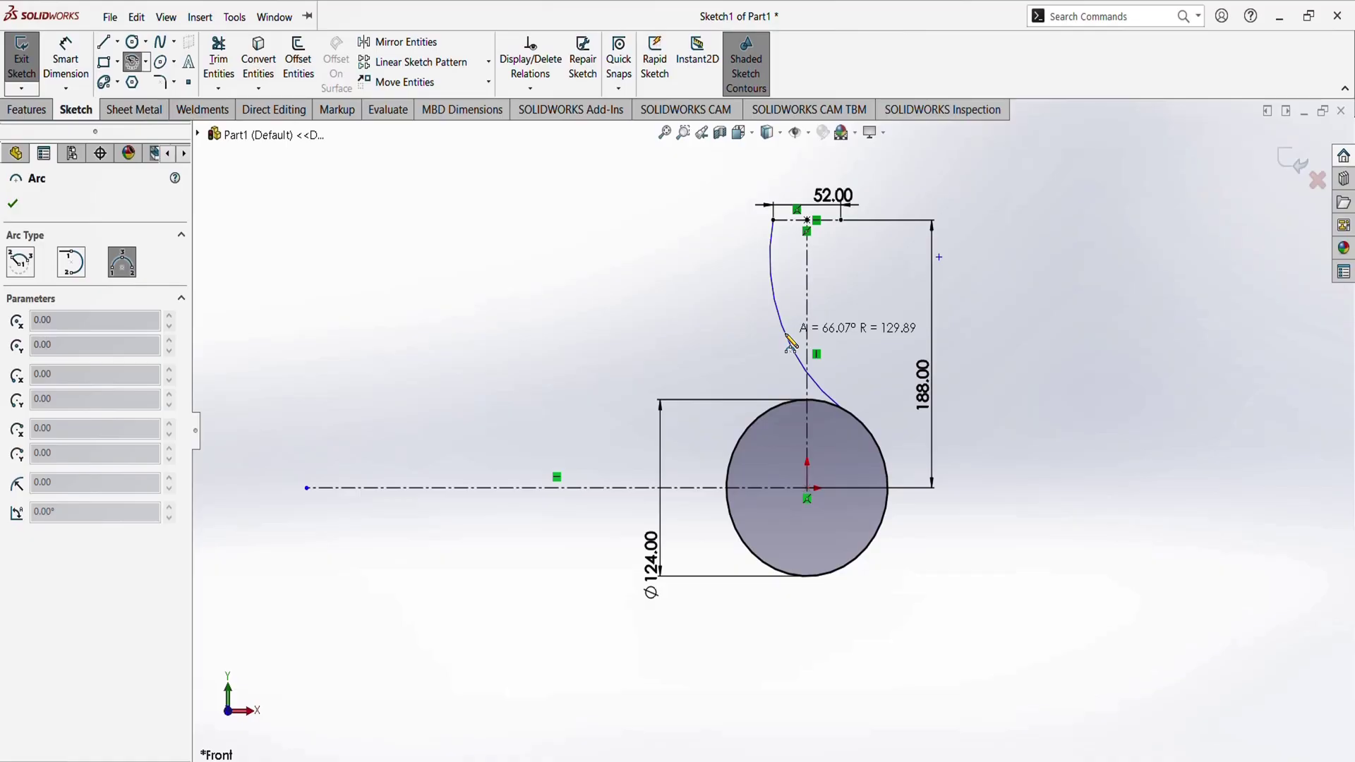
{"action": "left_click", "coordinate": [789, 344]}
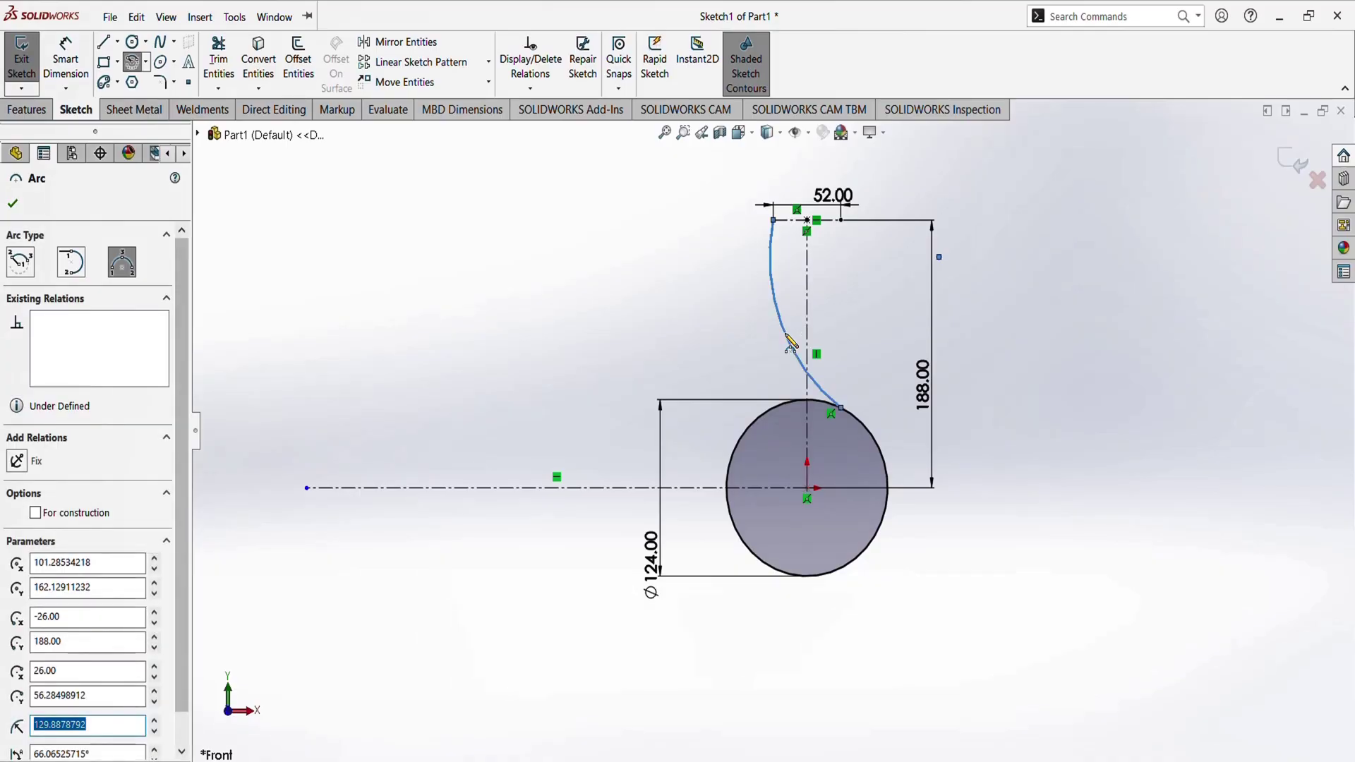
{"action": "left_click", "coordinate": [12, 203]}
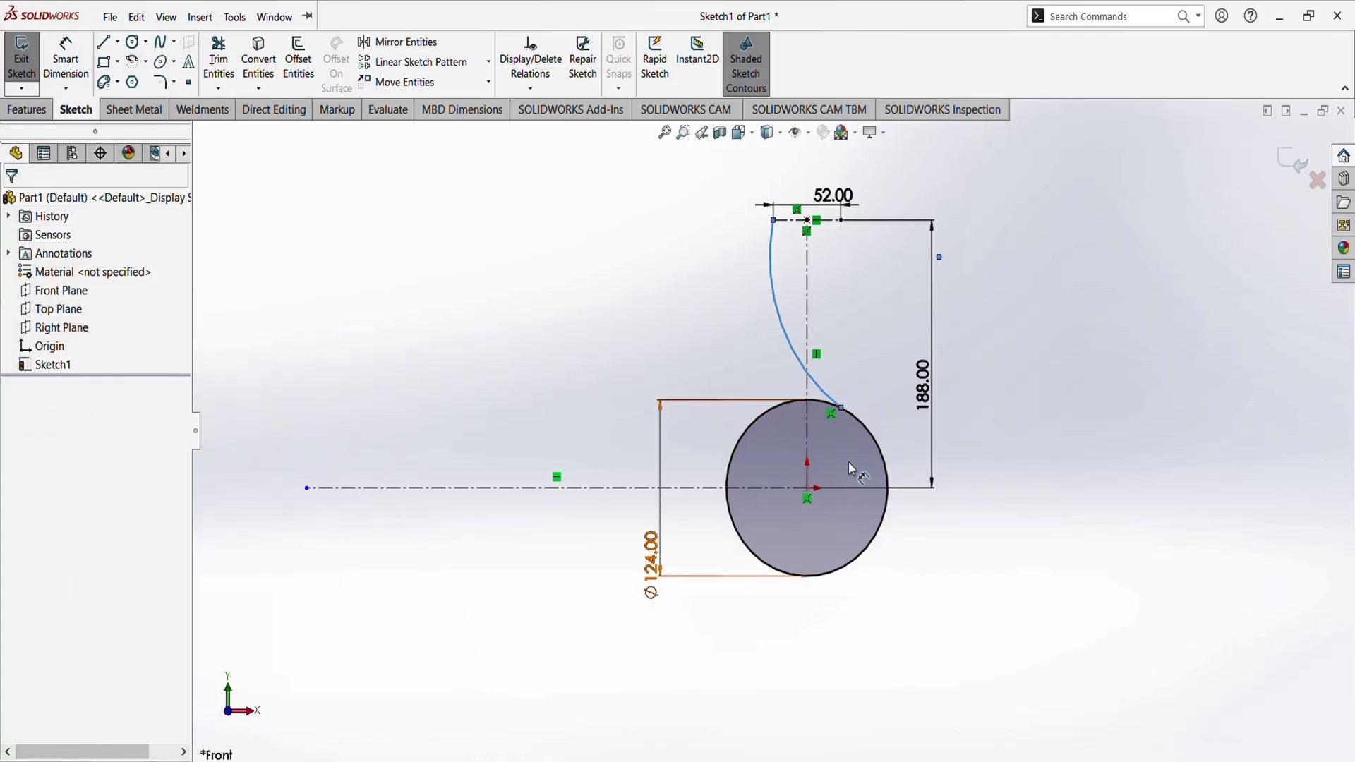
Add a Tangent relation between the shank arc and the 124 mm circle
{"action": "scroll", "coordinate": [806, 404], "scroll_direction": "down", "scroll_amount": 8}
{"action": "left_click", "coordinate": [790, 407], "text": "ctrl"}
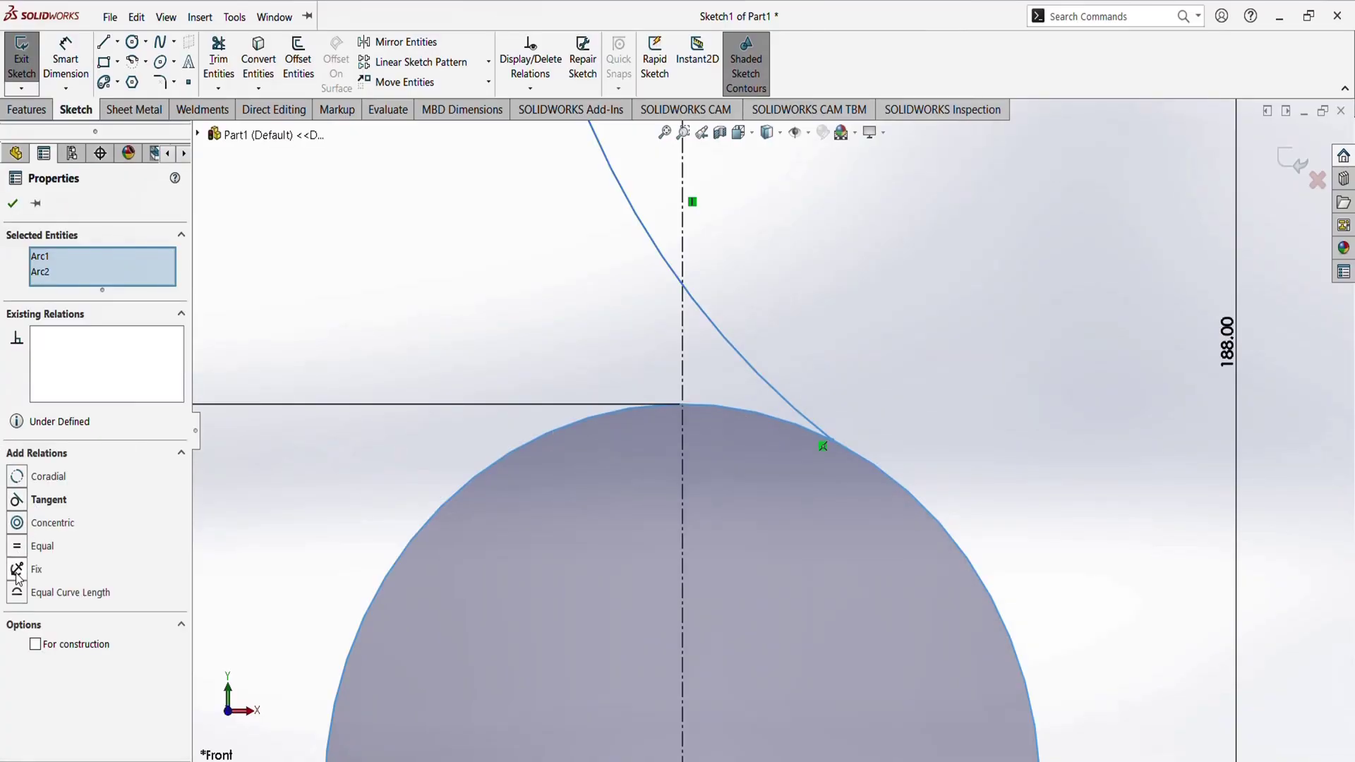
{"action": "left_click", "coordinate": [17, 499]}
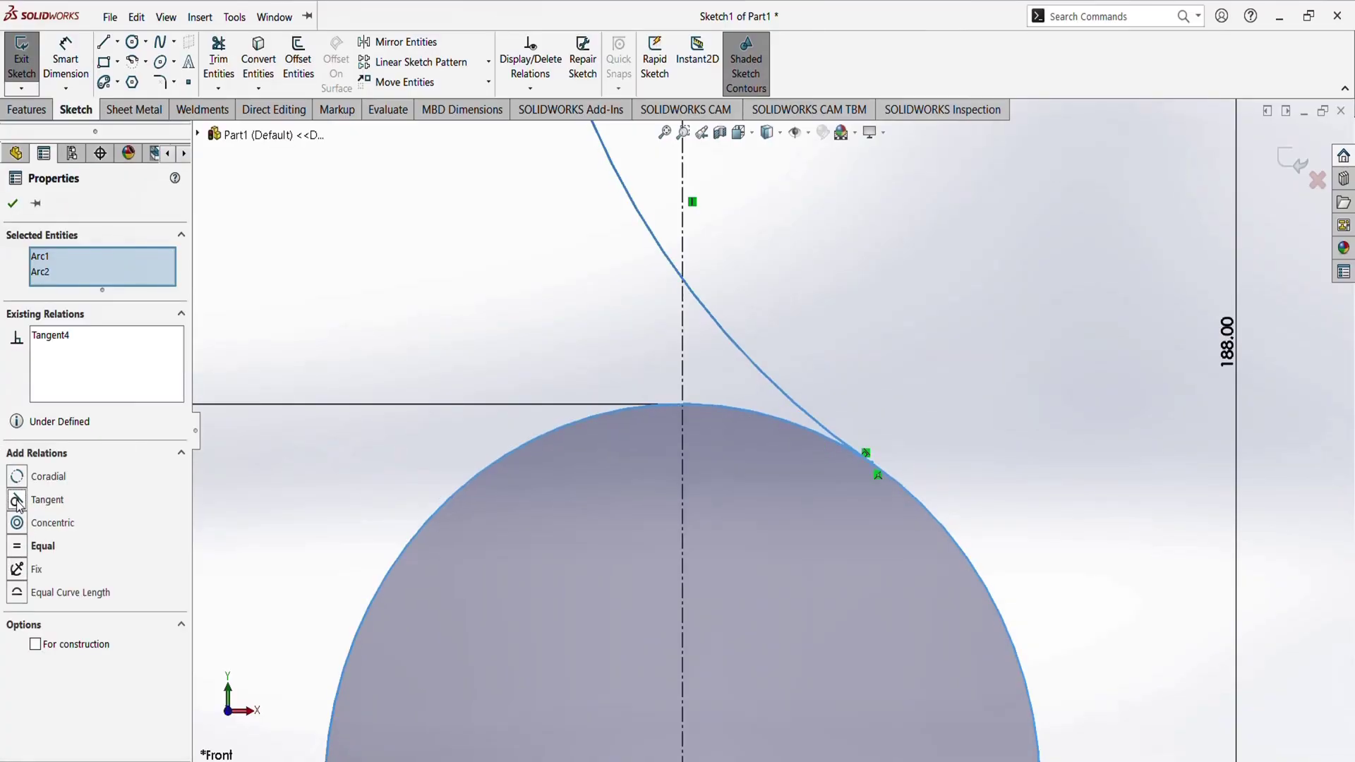
{"action": "left_click", "coordinate": [14, 205]}
{"action": "key", "text": "f"}
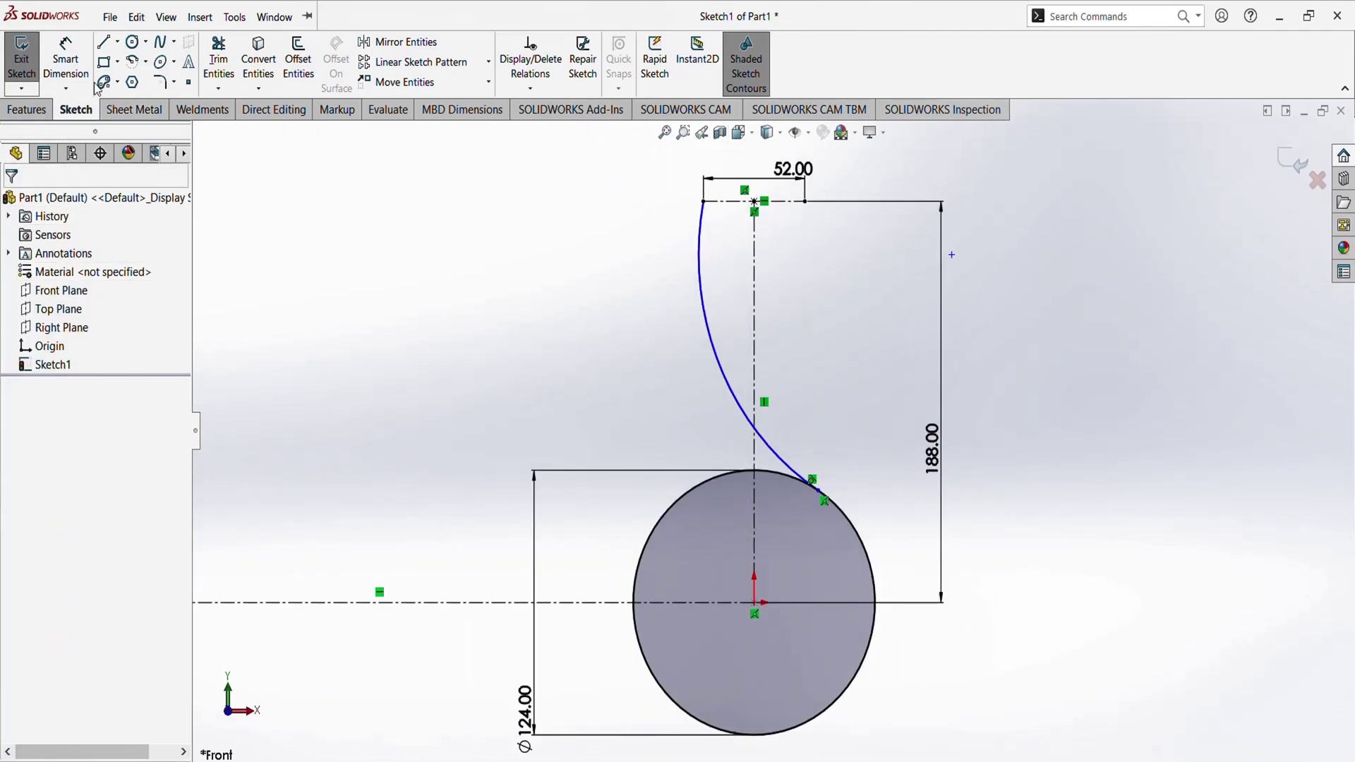
Dimension the shank arc's radius to 150 mm
{"action": "left_click", "coordinate": [65, 60]}
{"action": "left_click", "coordinate": [723, 362]}
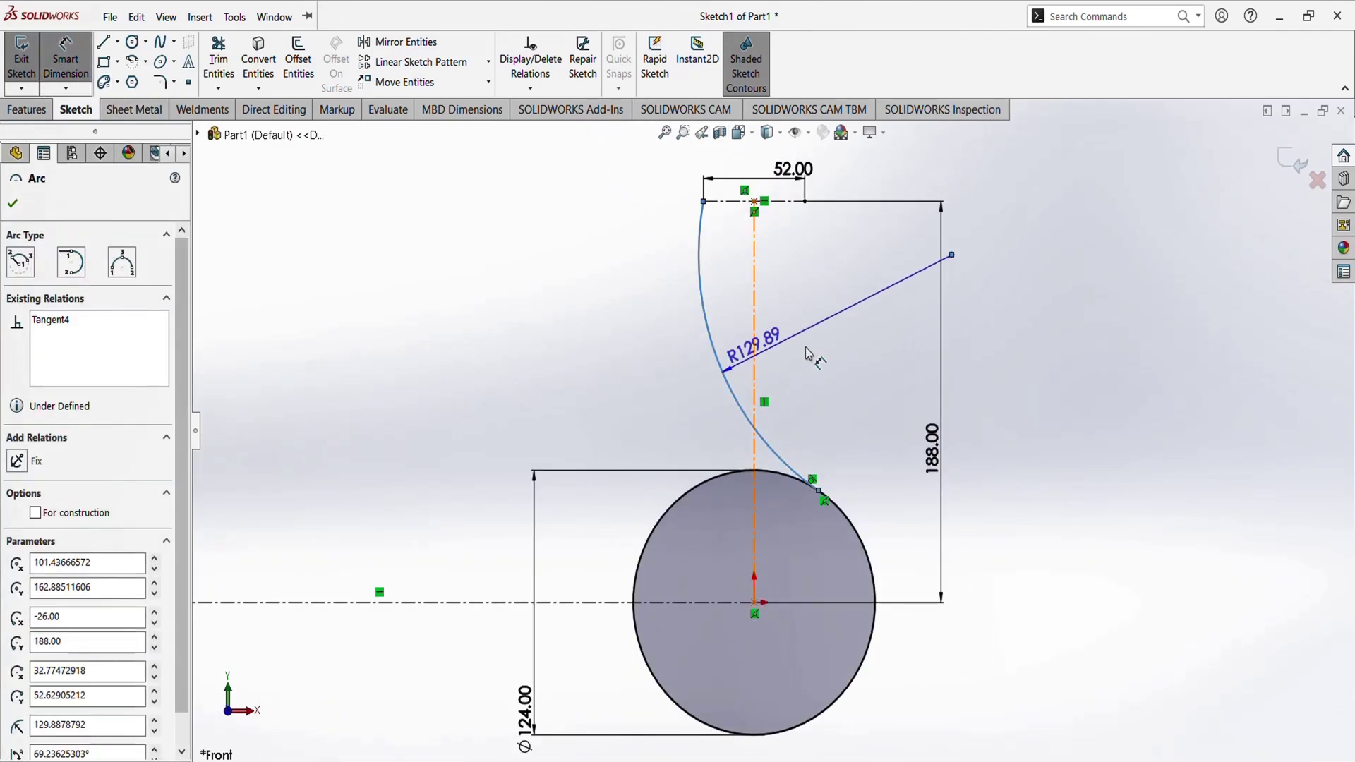
{"action": "left_click", "coordinate": [833, 330]}
{"action": "type", "text": "150"}
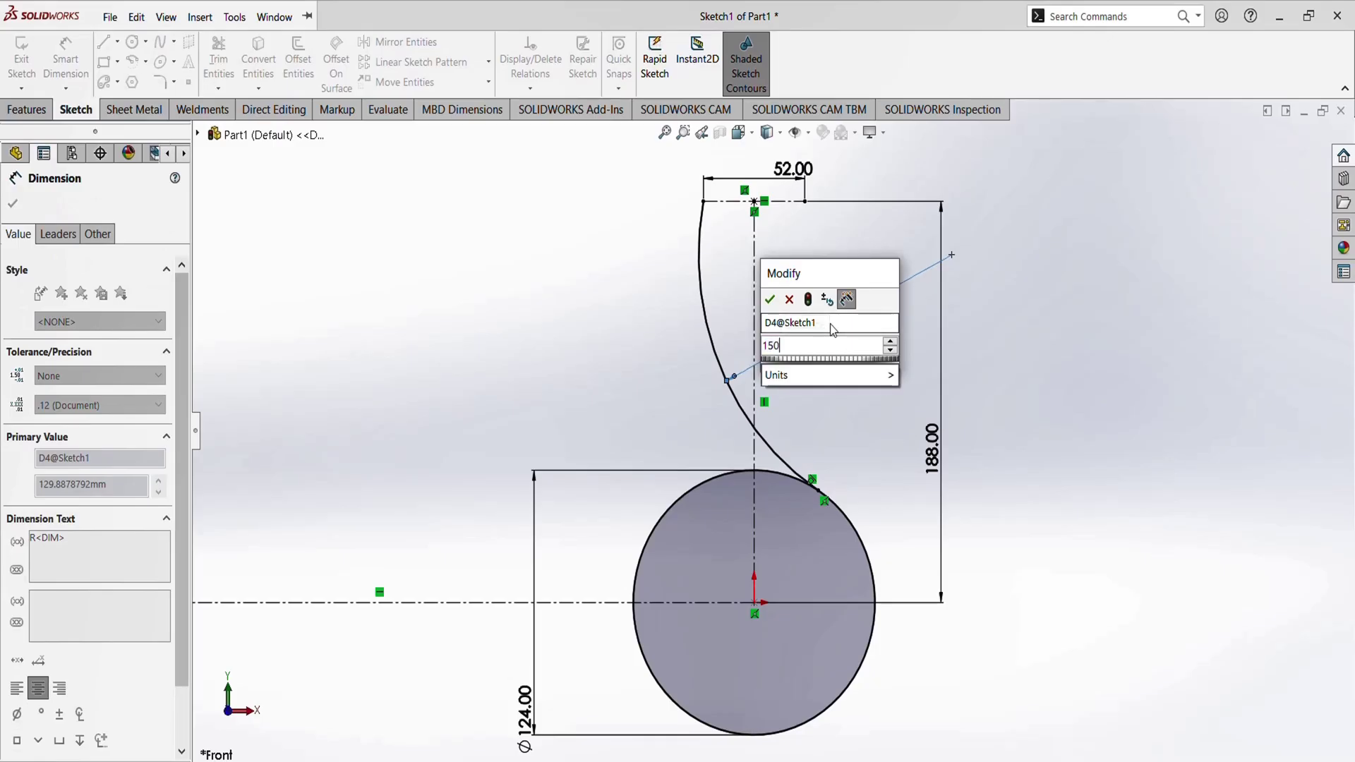
{"action": "key", "text": "Return"}
{"action": "scroll", "coordinate": [845, 365], "scroll_direction": "up", "scroll_amount": 2}
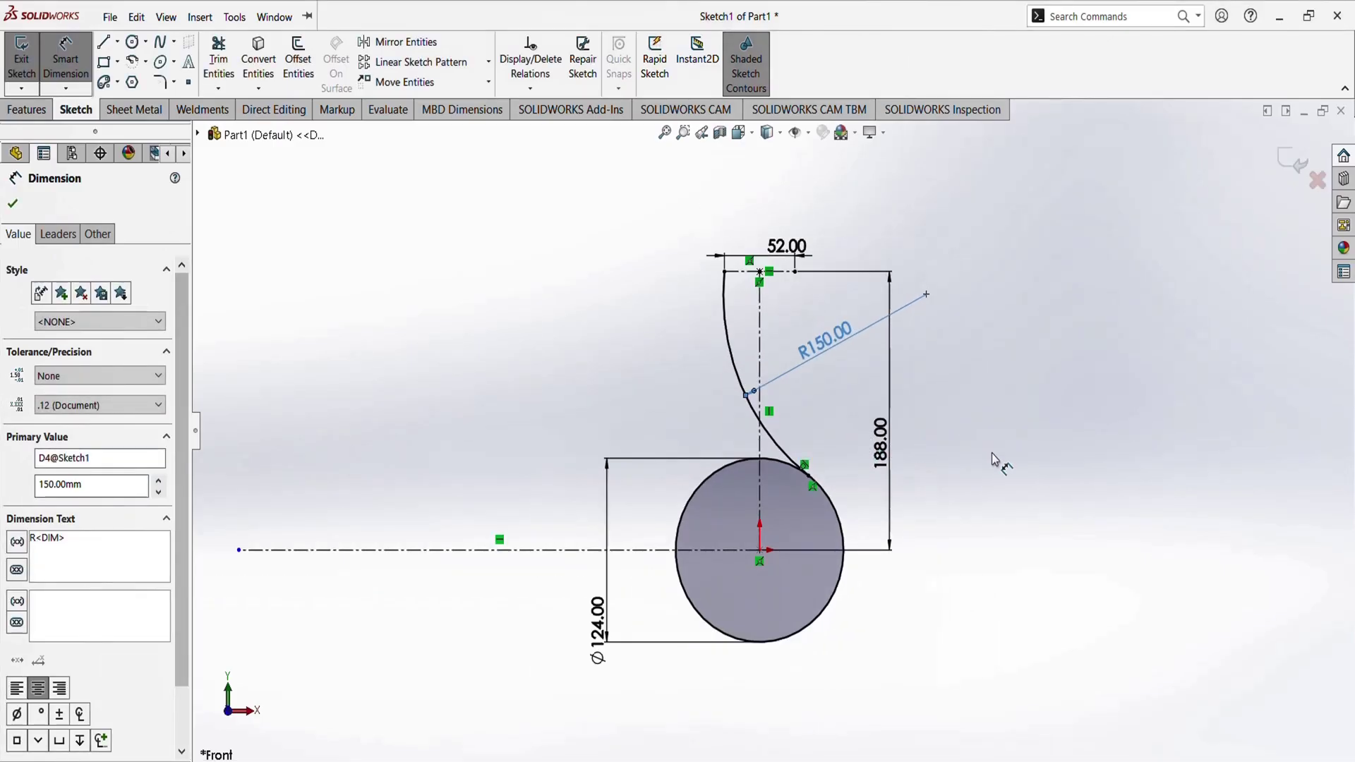
Switch to the Hook_Feature Tutorial09 reference drawing and examine the hook tip's radius and position dimensions
{"action": "left_click", "coordinate": [991, 453]}
{"action": "scroll", "coordinate": [799, 606], "scroll_direction": "up", "scroll_amount": 4}
{"action": "scroll", "coordinate": [689, 507], "scroll_direction": "down", "scroll_amount": 4}
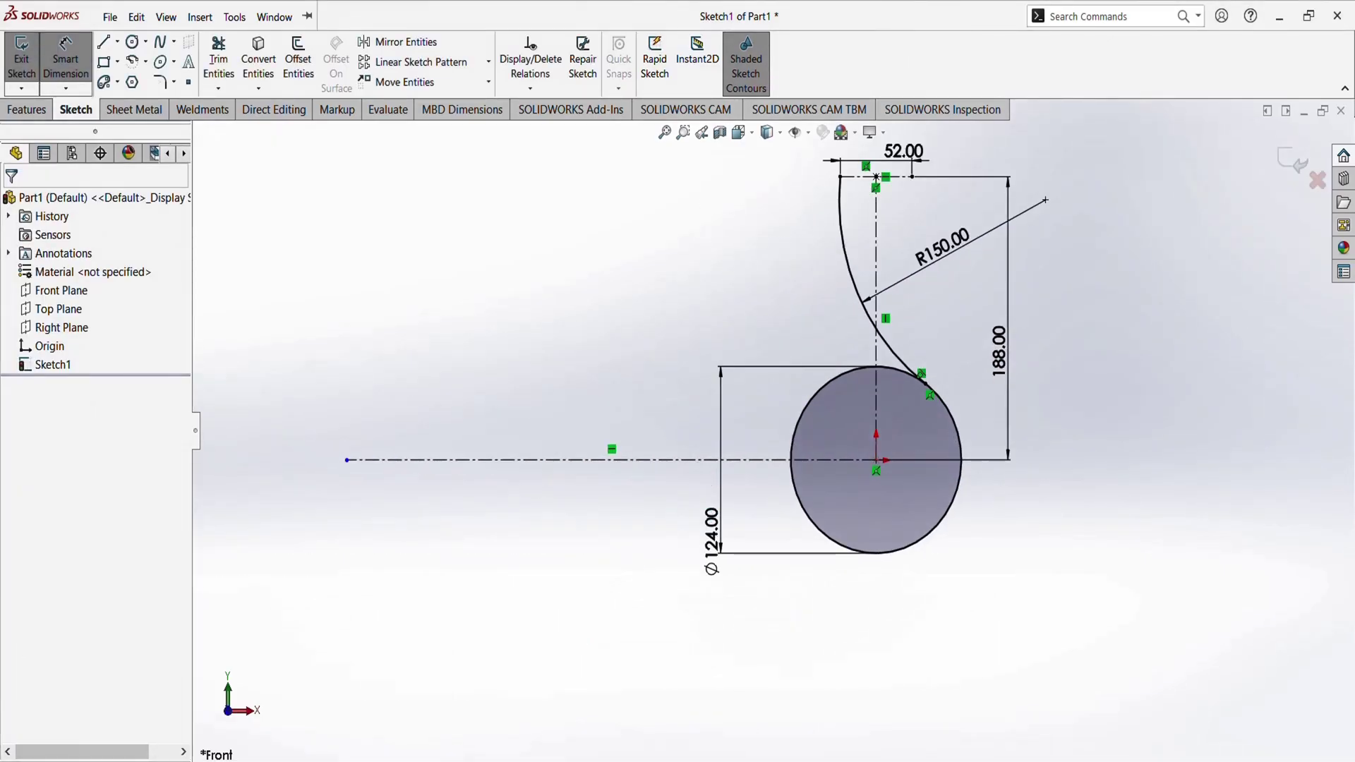
{"action": "key", "text": "alt+Tab"}
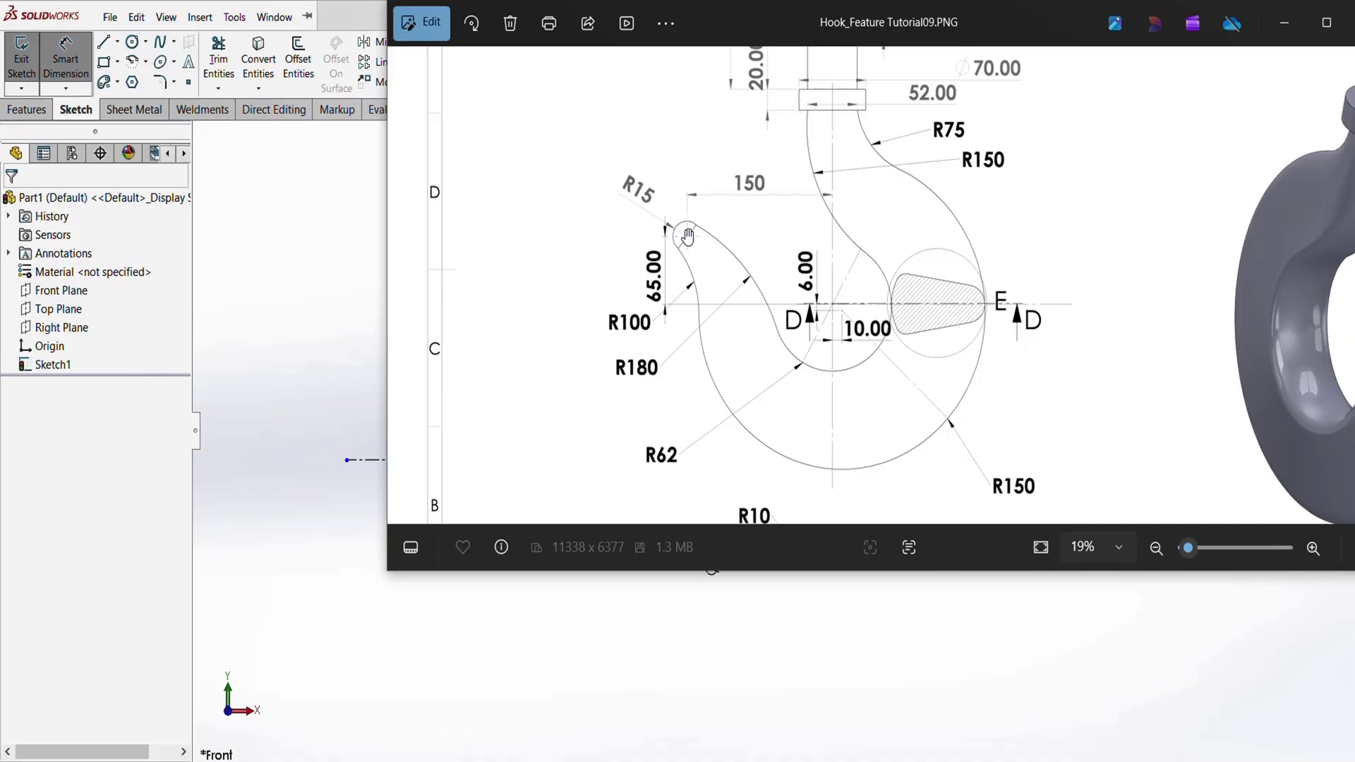
{"action": "scroll", "coordinate": [687, 240], "scroll_direction": "up", "scroll_amount": 2}
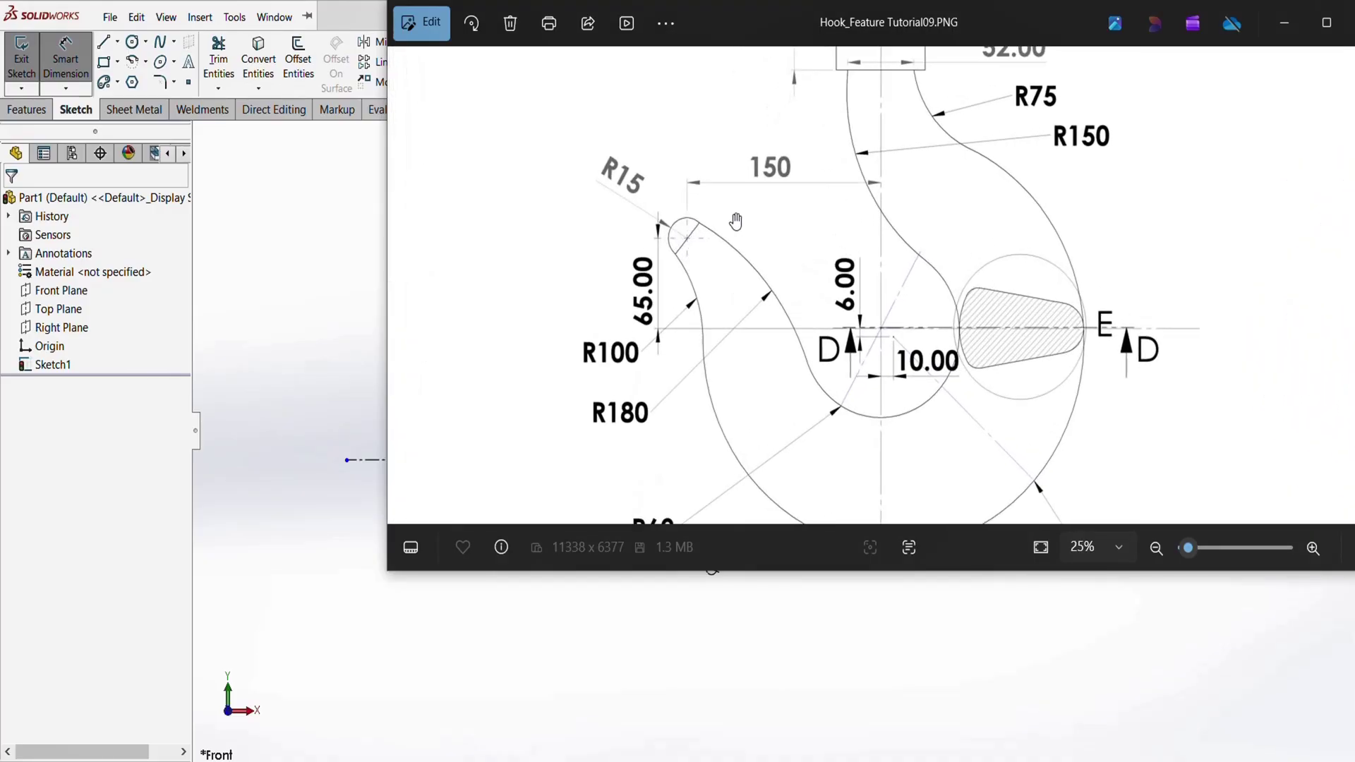
{"action": "scroll", "coordinate": [734, 221], "scroll_direction": "up", "scroll_amount": 1}
{"action": "scroll", "coordinate": [739, 231], "scroll_direction": "down", "scroll_amount": 1}
{"action": "left_click_drag", "start_coordinate": [739, 232], "coordinate": [758, 259]}
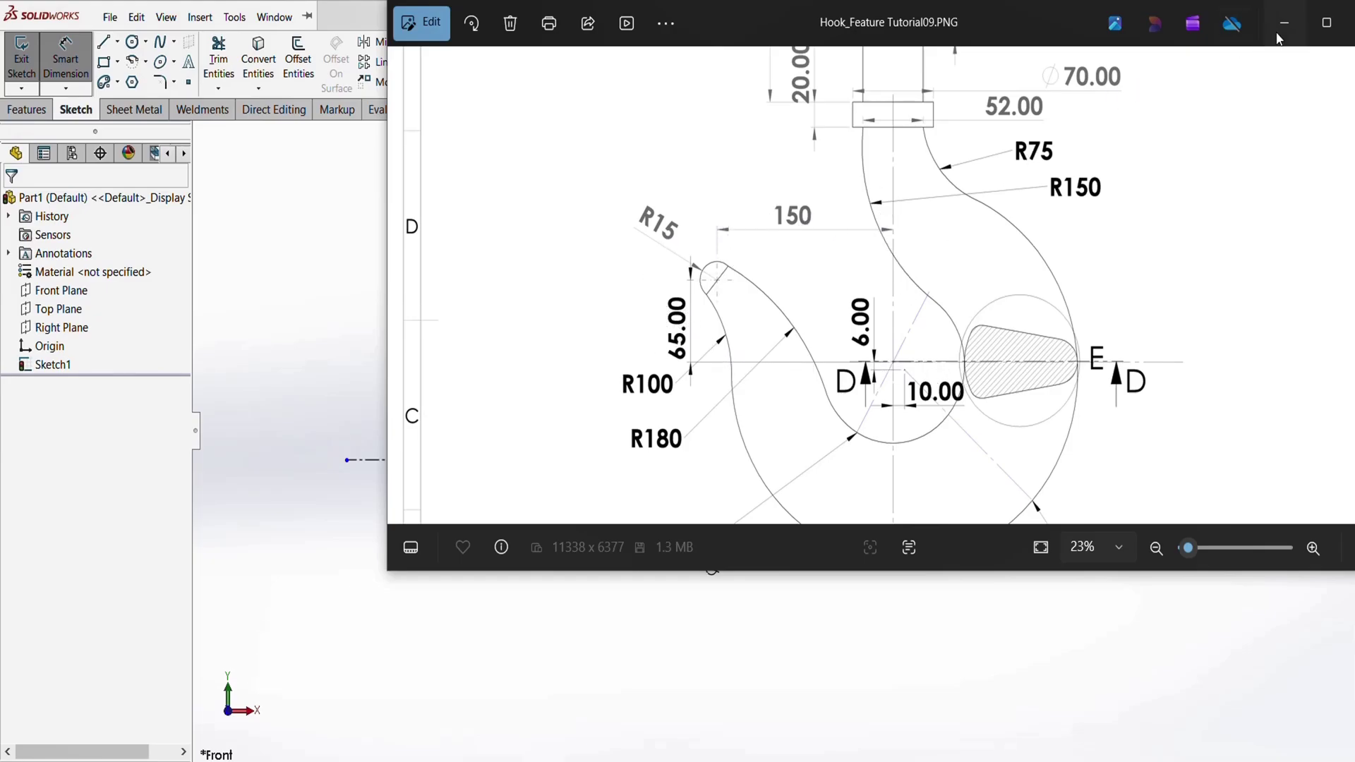
{"action": "left_click", "coordinate": [348, 311]}
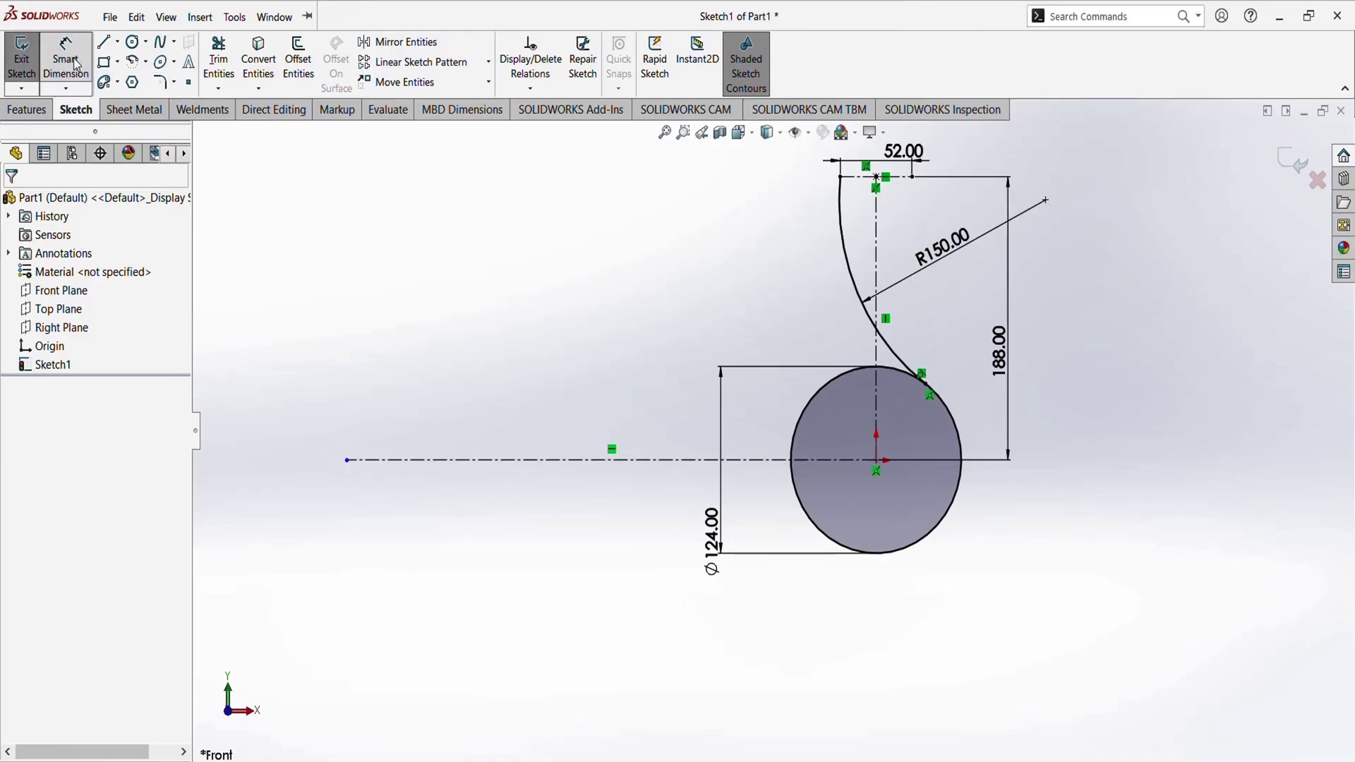
Draw a construction circle of about 9 mm radius above the horizontal centreline, centred about 193 mm toward negative X from the origin
{"action": "left_click", "coordinate": [134, 44]}
{"action": "scroll", "coordinate": [691, 395], "scroll_direction": "down", "scroll_amount": 3}
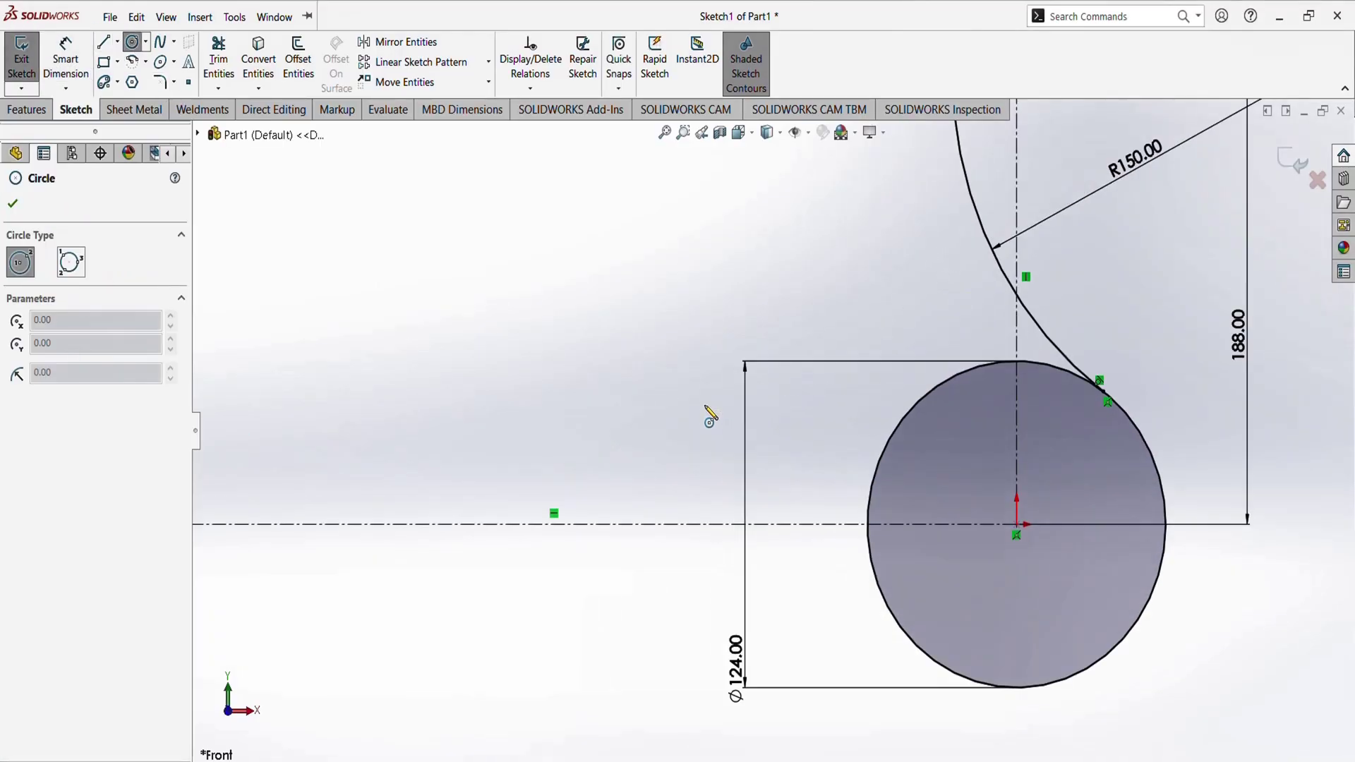
{"action": "left_click", "coordinate": [551, 334]}
{"action": "left_click", "coordinate": [552, 356]}
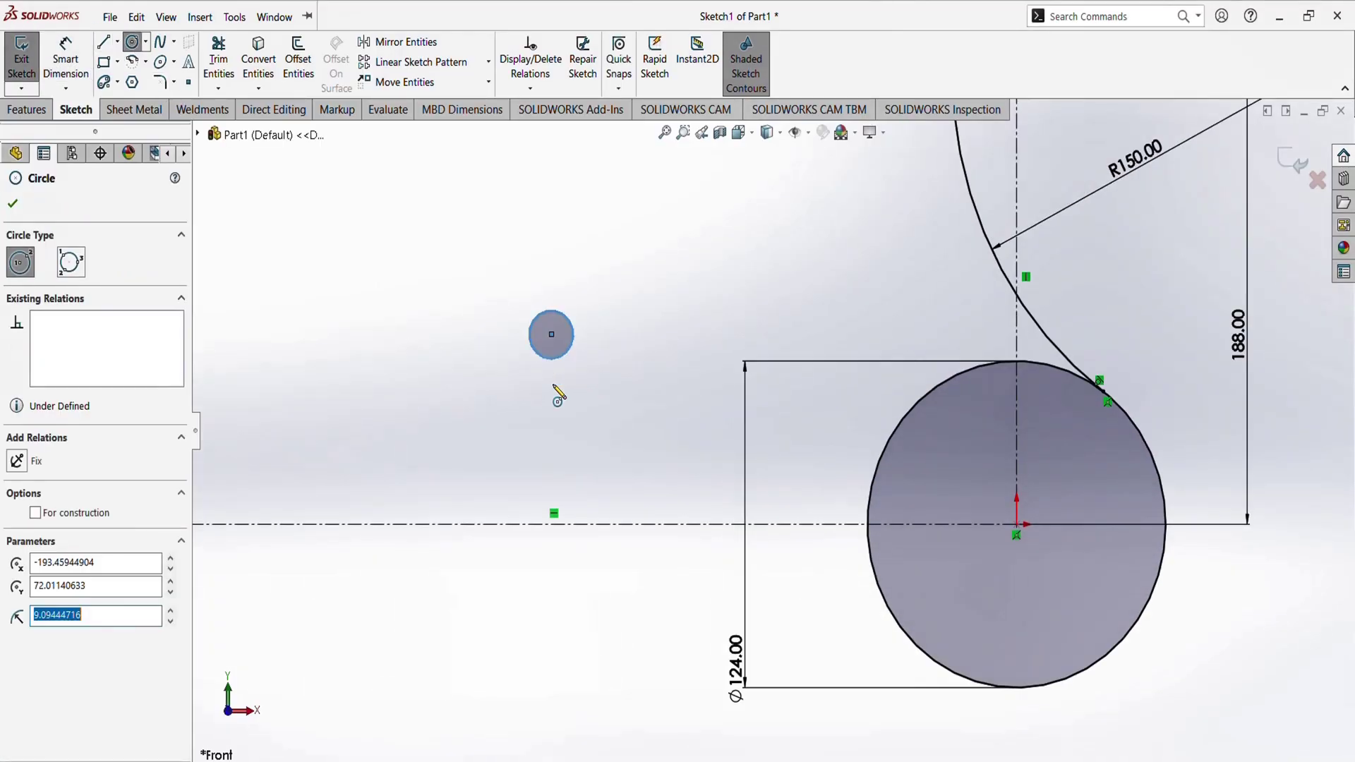
{"action": "left_click", "coordinate": [53, 518]}
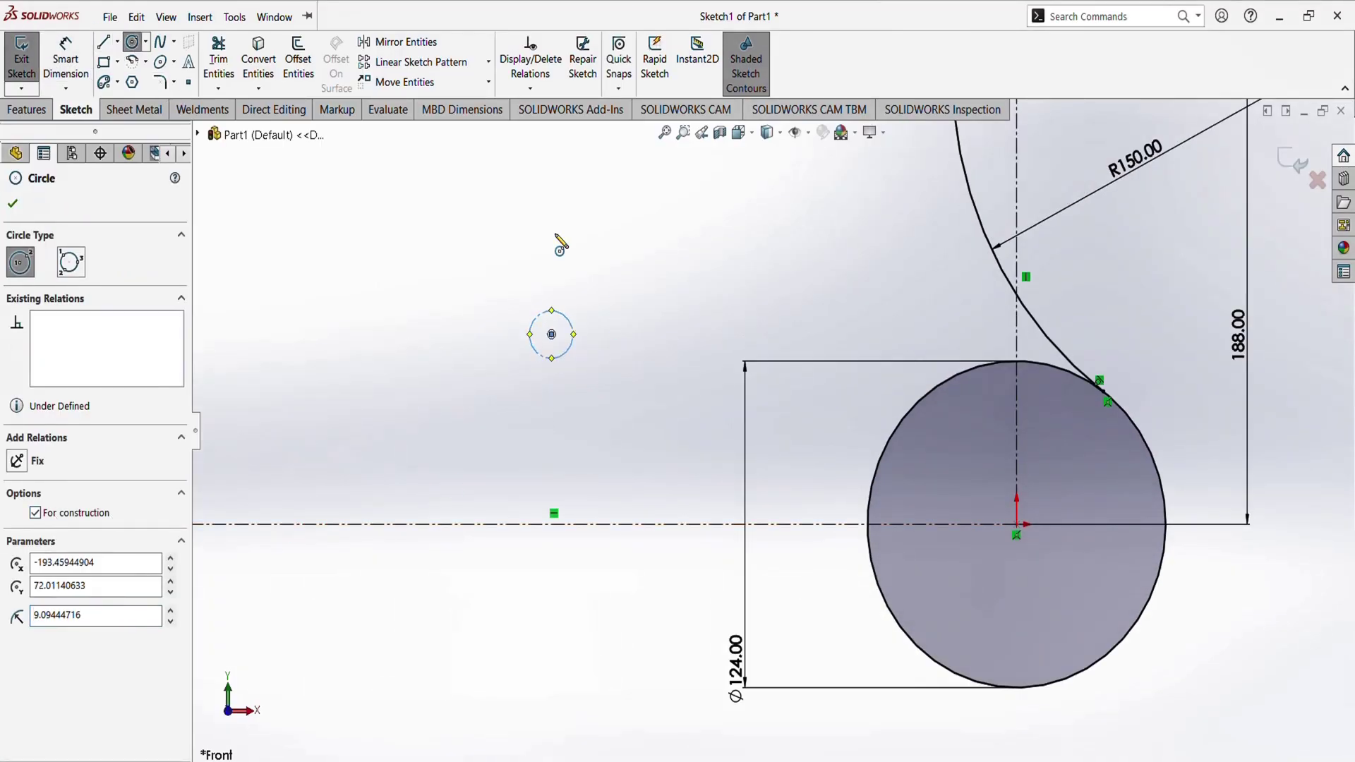
{"action": "left_click", "coordinate": [13, 203]}
Dimension the construction circle's diameter to 30 mm
{"action": "left_click", "coordinate": [65, 60]}
{"action": "left_click", "coordinate": [553, 358]}
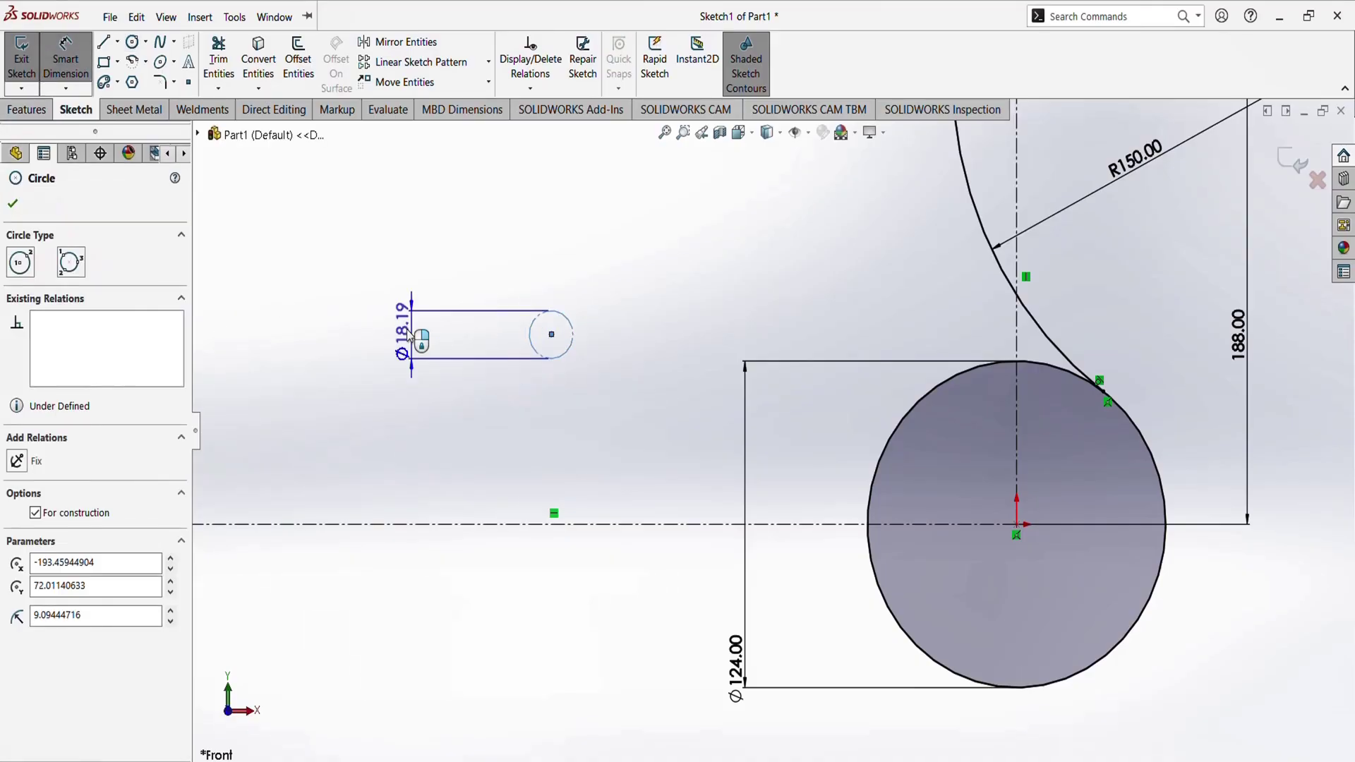
{"action": "left_click", "coordinate": [408, 331]}
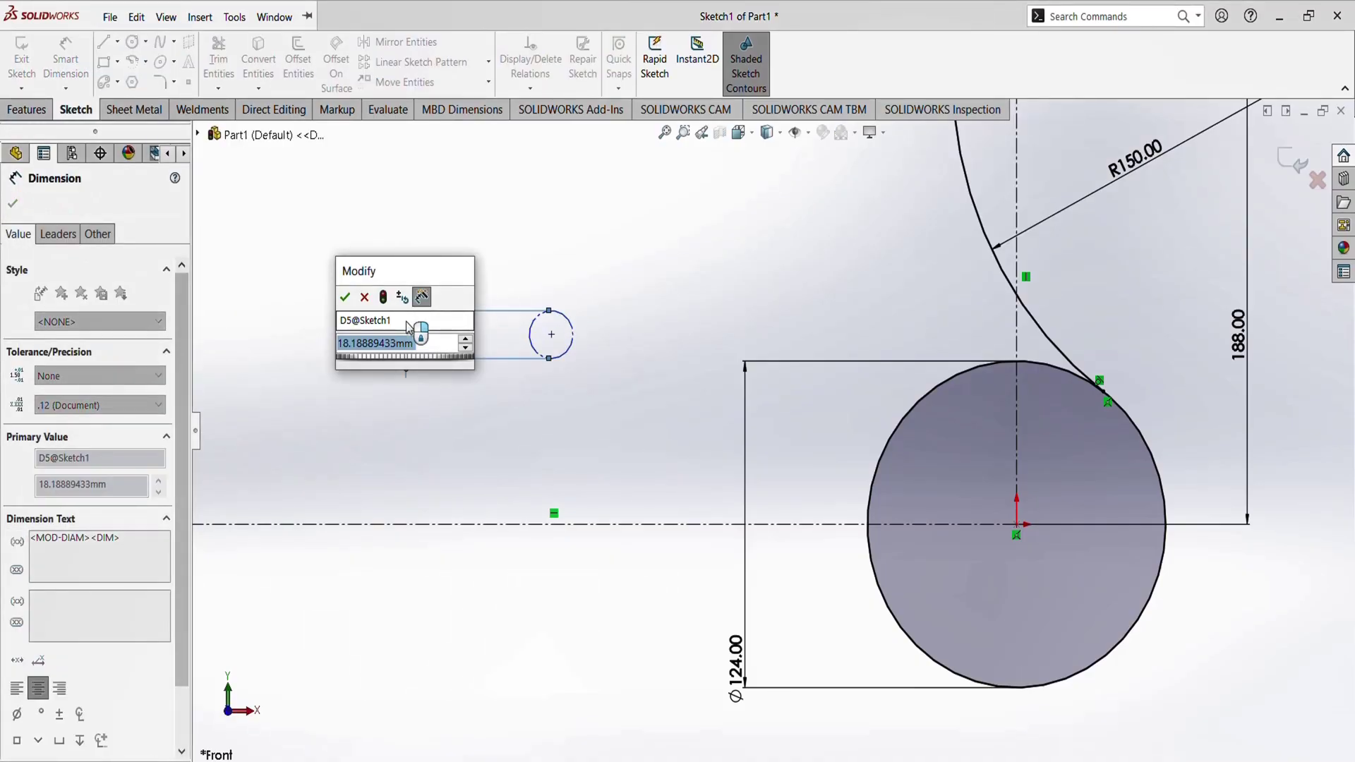
{"action": "type", "text": "30"}
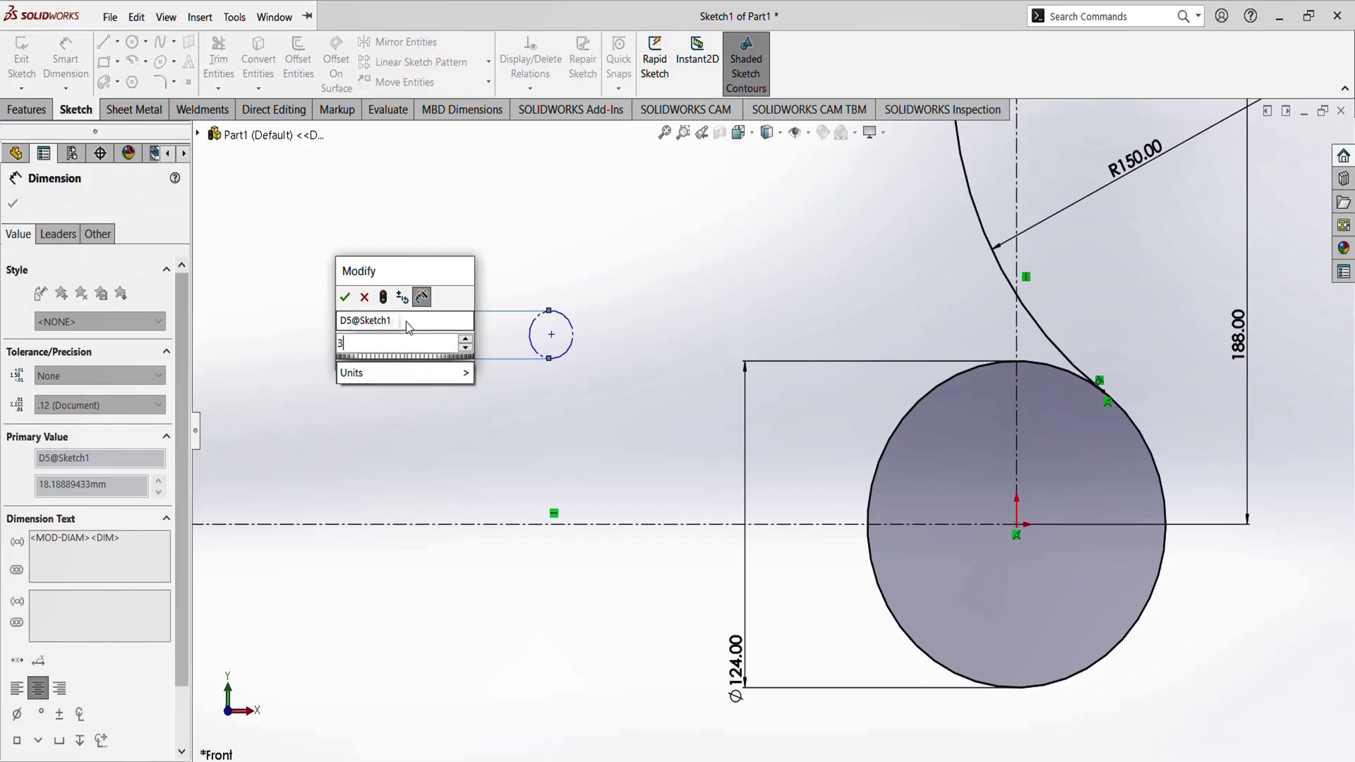
{"action": "key", "text": "Return"}
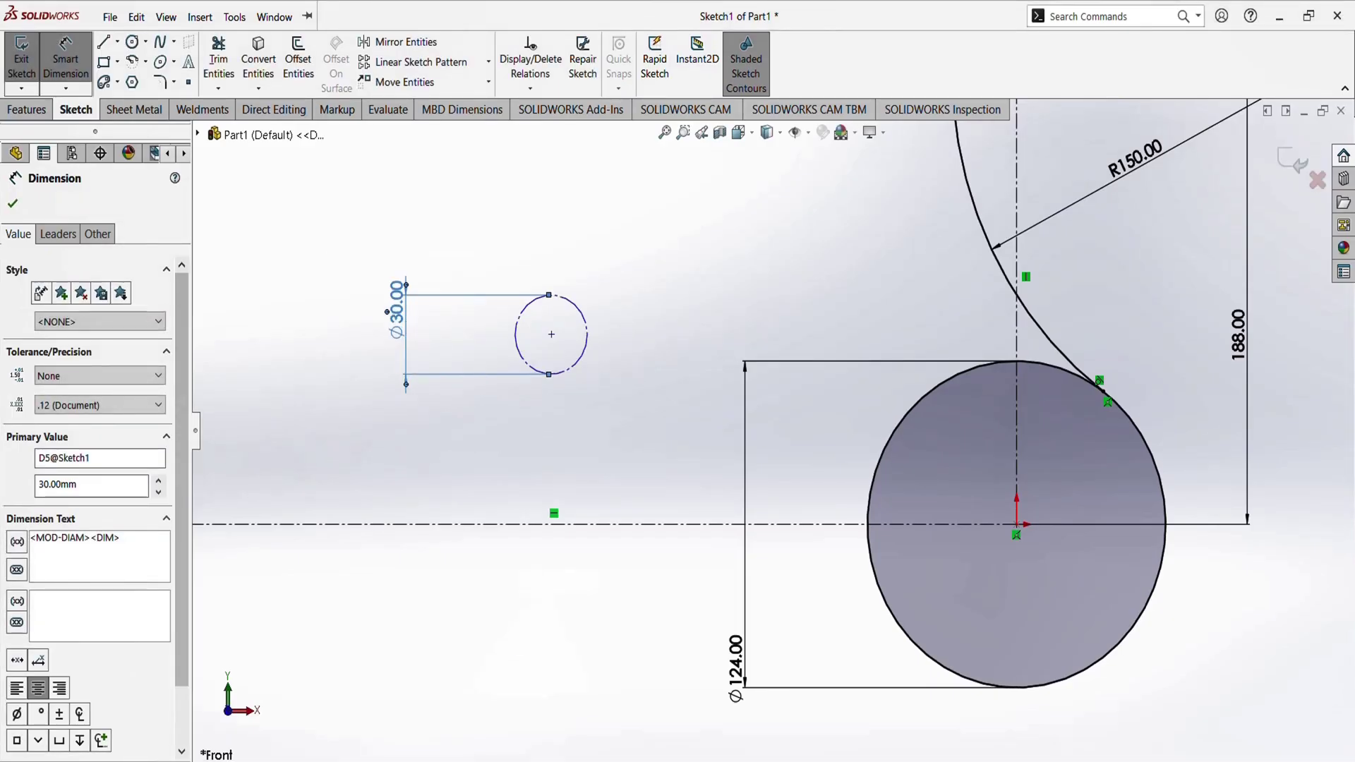
Check the reference drawing and dimension the construction circle's centre 65 mm above the horizontal centreline
{"action": "key", "text": "alt+Tab"}
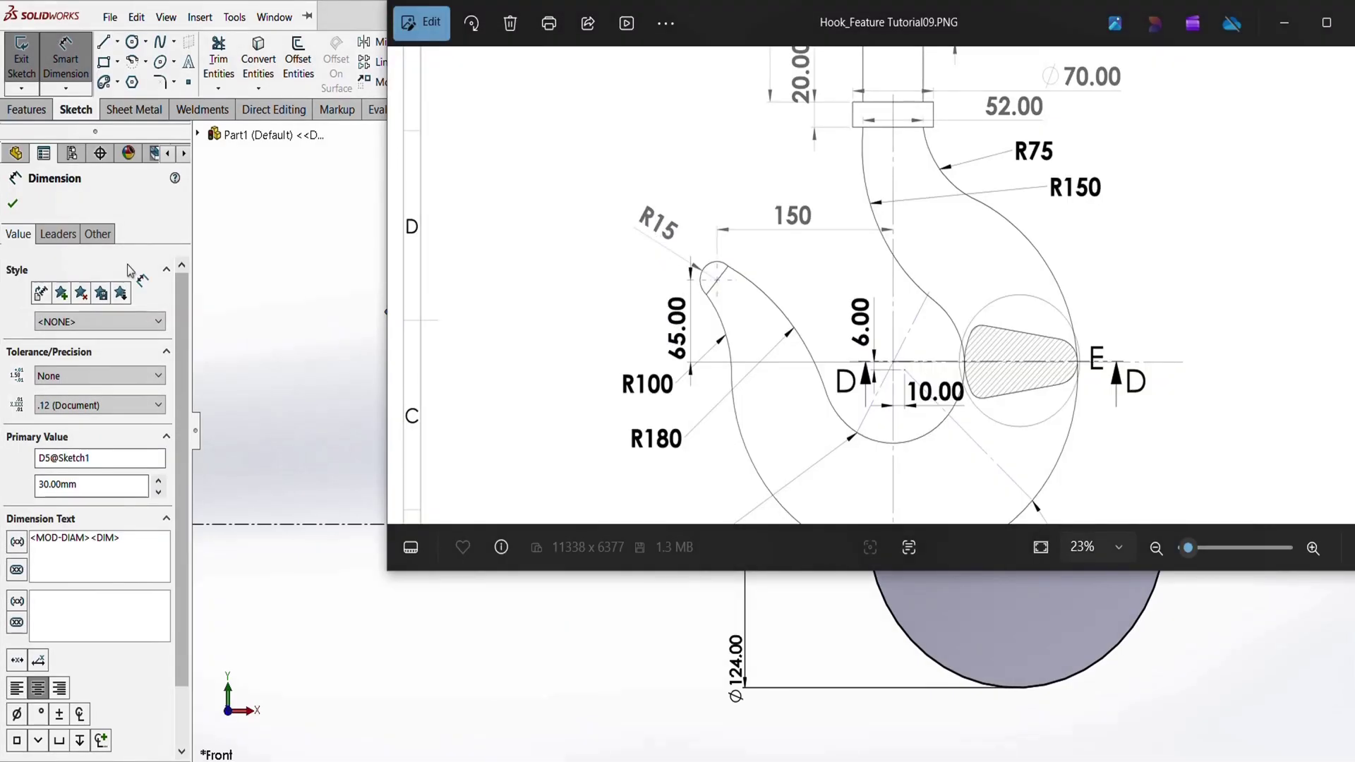
{"action": "left_click", "coordinate": [259, 256]}
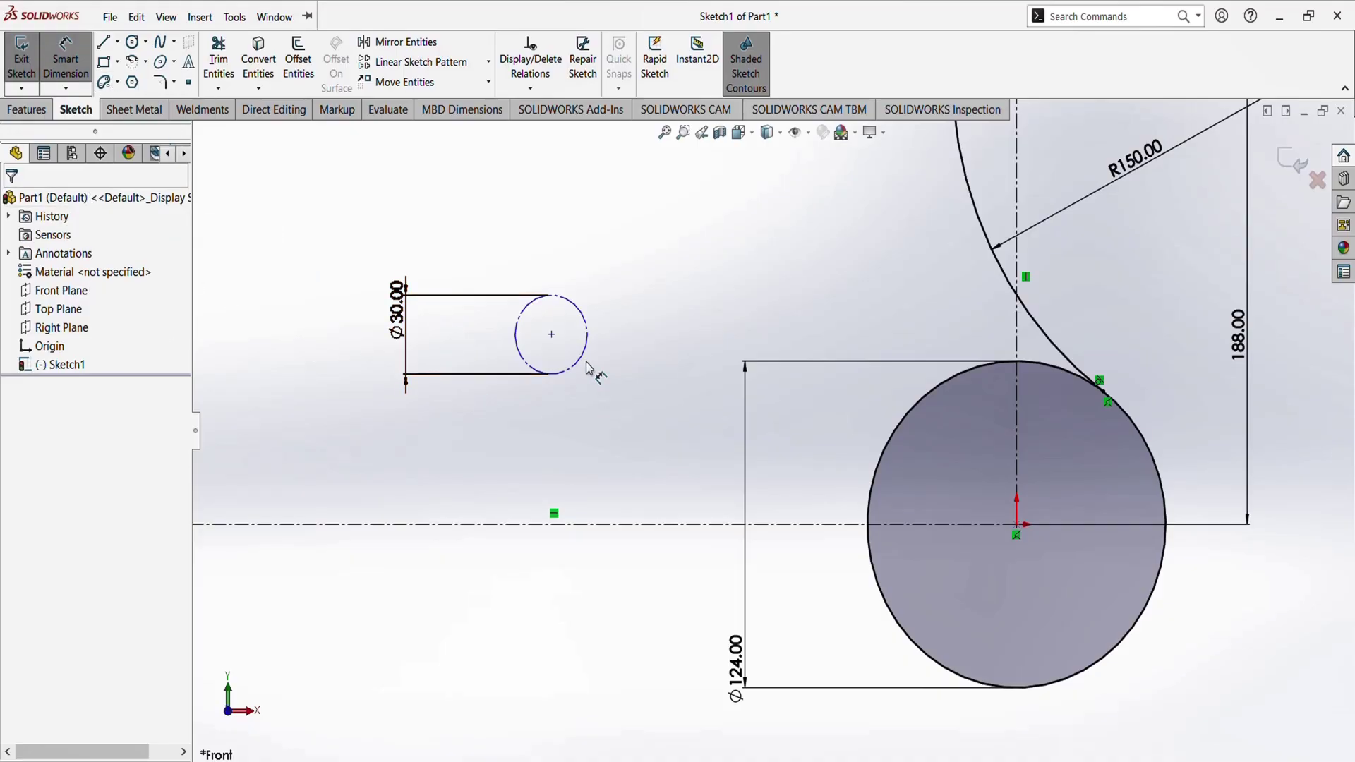
{"action": "left_click_drag", "start_coordinate": [586, 362], "coordinate": [660, 539]}
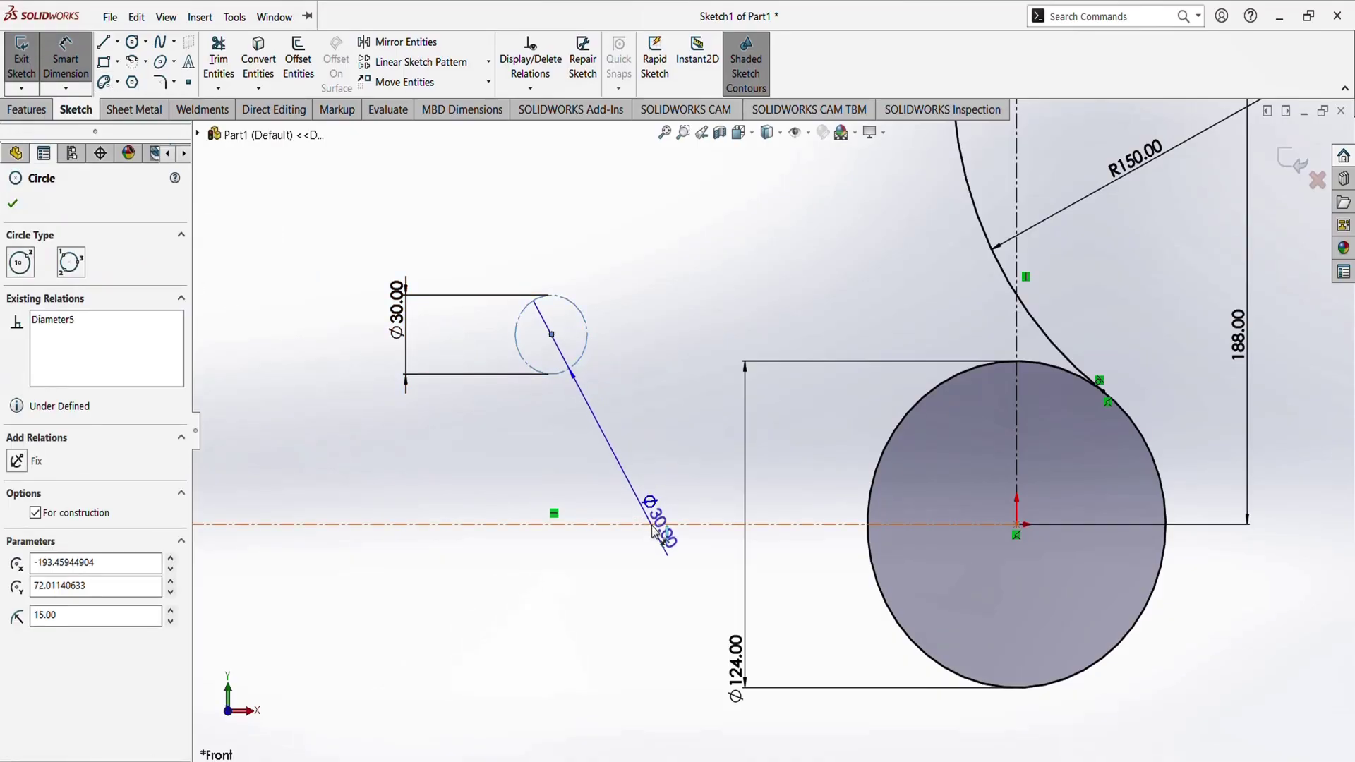
{"action": "left_click", "coordinate": [558, 524]}
{"action": "left_click", "coordinate": [536, 459]}
{"action": "type", "text": "65"}
{"action": "key", "text": "Return"}
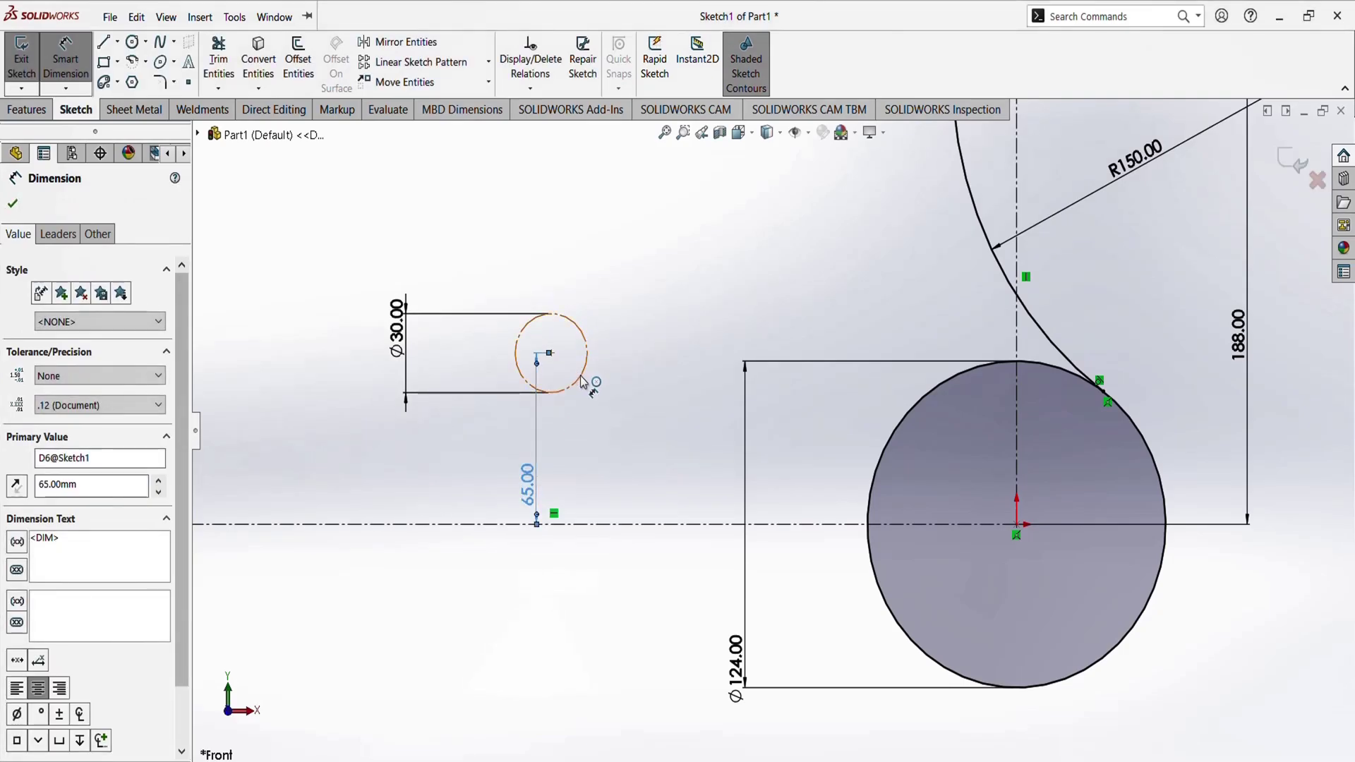
Dimension the horizontal distance from the construction circle's centre to the vertical centreline to 150 mm
{"action": "left_click", "coordinate": [588, 378]}
{"action": "left_click", "coordinate": [1016, 327]}
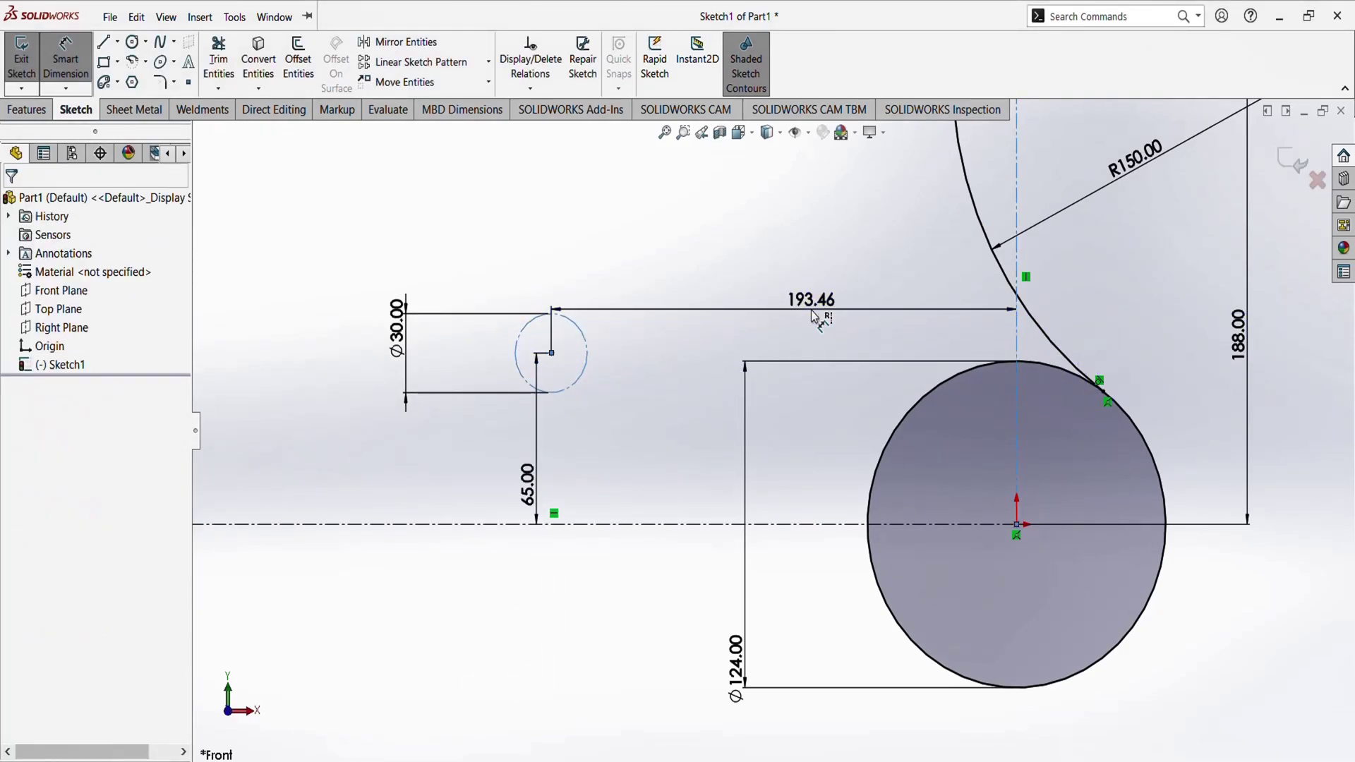
{"action": "left_click", "coordinate": [811, 311]}
{"action": "type", "text": "190"}
{"action": "key", "text": "Return"}
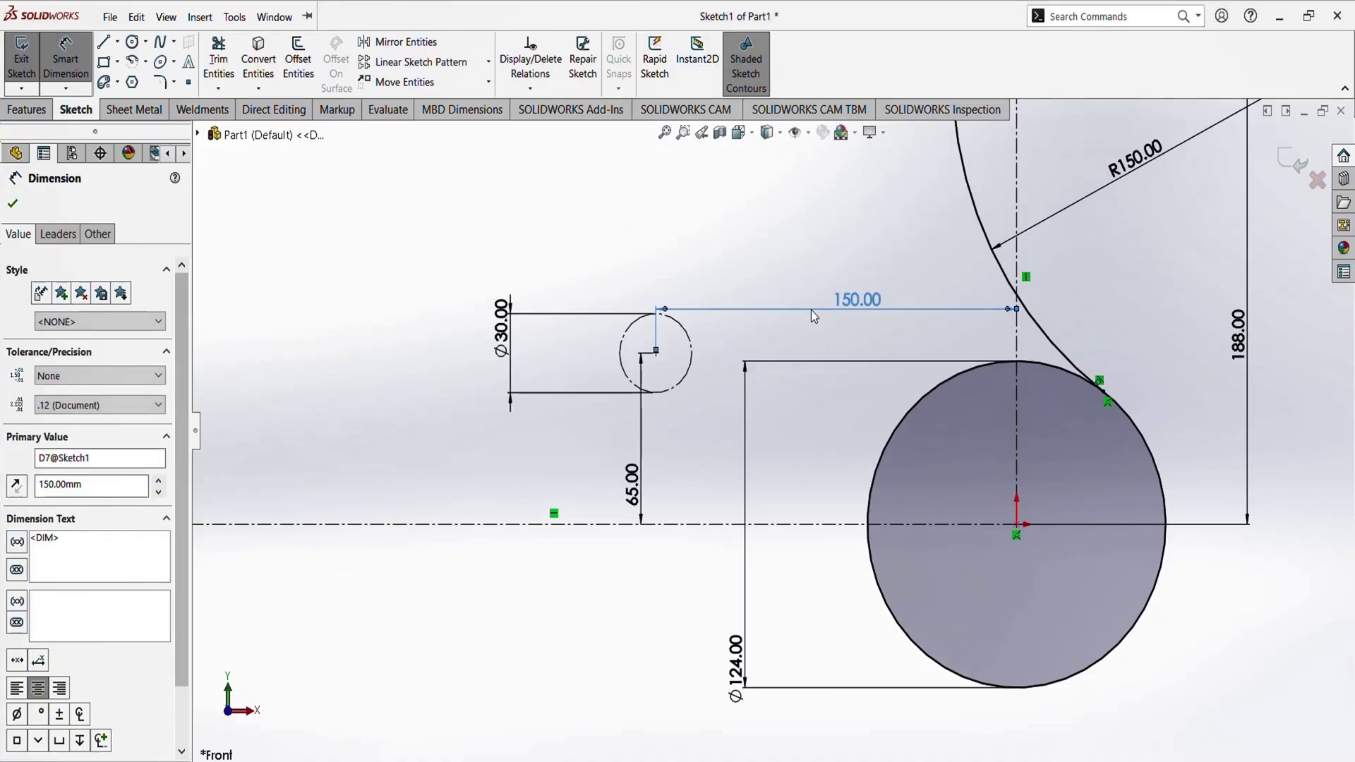
{"action": "scroll", "coordinate": [843, 496], "scroll_direction": "up", "scroll_amount": 2}
{"action": "scroll", "coordinate": [839, 496], "scroll_direction": "down", "scroll_amount": 1}
{"action": "left_click", "coordinate": [136, 17]}
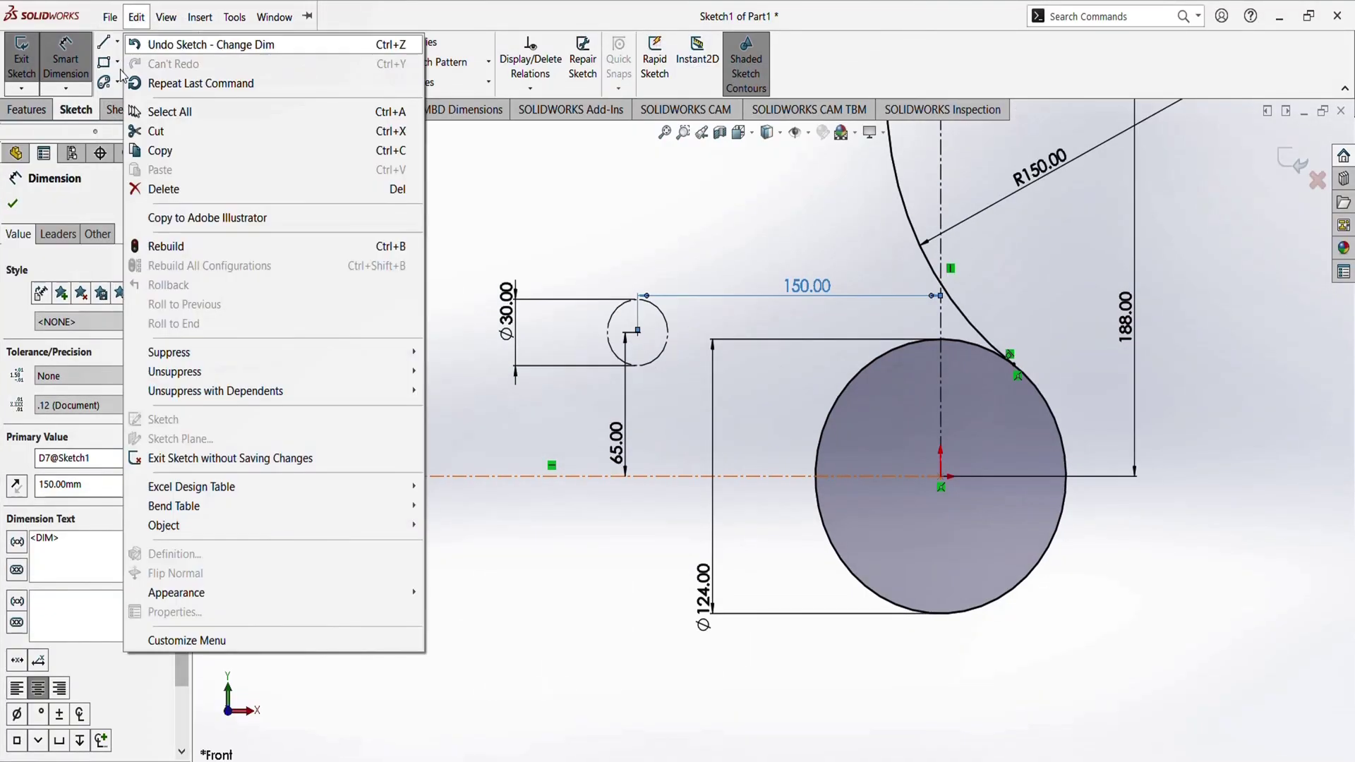
{"action": "left_click", "coordinate": [505, 215]}
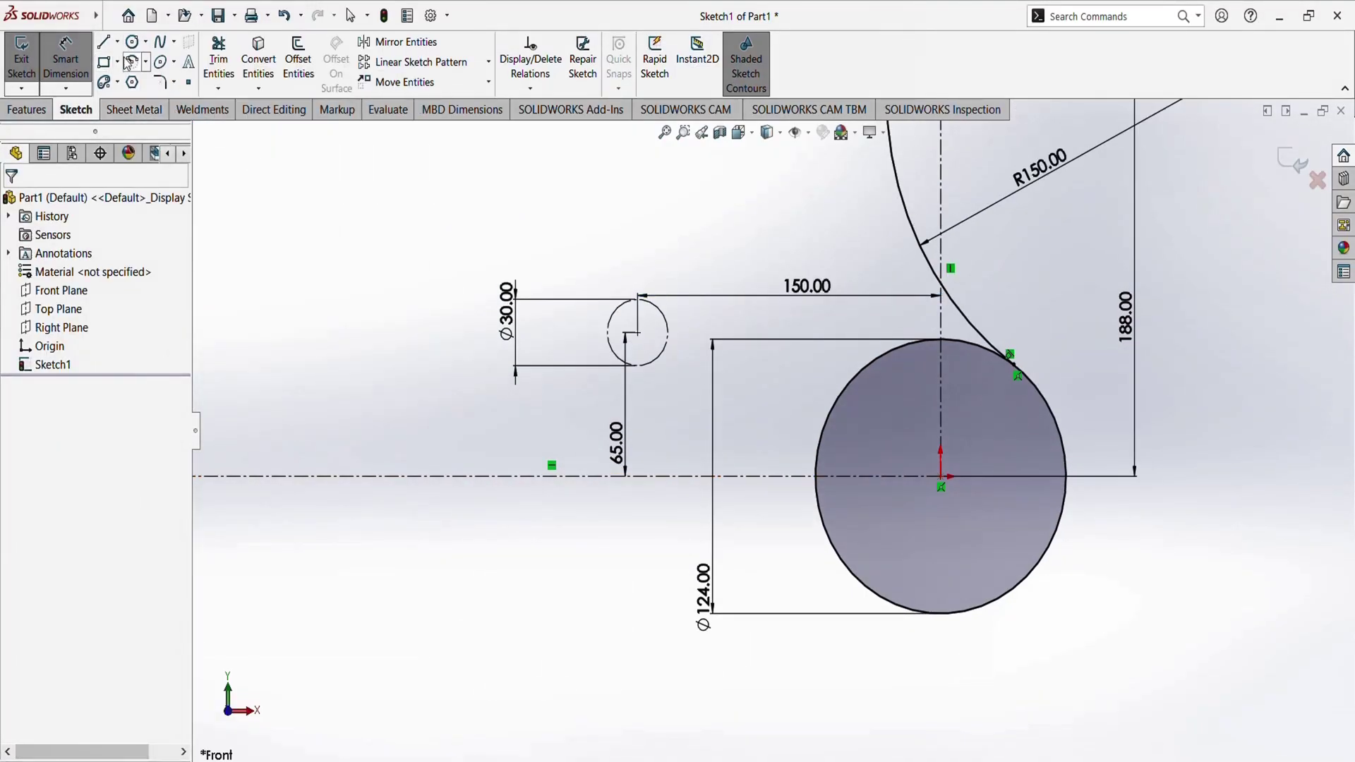
Draw a 3-point arc of about 178 mm radius from the 30 mm circle's upper edge to the 124 mm circle, just below the horizontal centreline
{"action": "left_click", "coordinate": [132, 61]}
{"action": "left_click", "coordinate": [121, 261]}
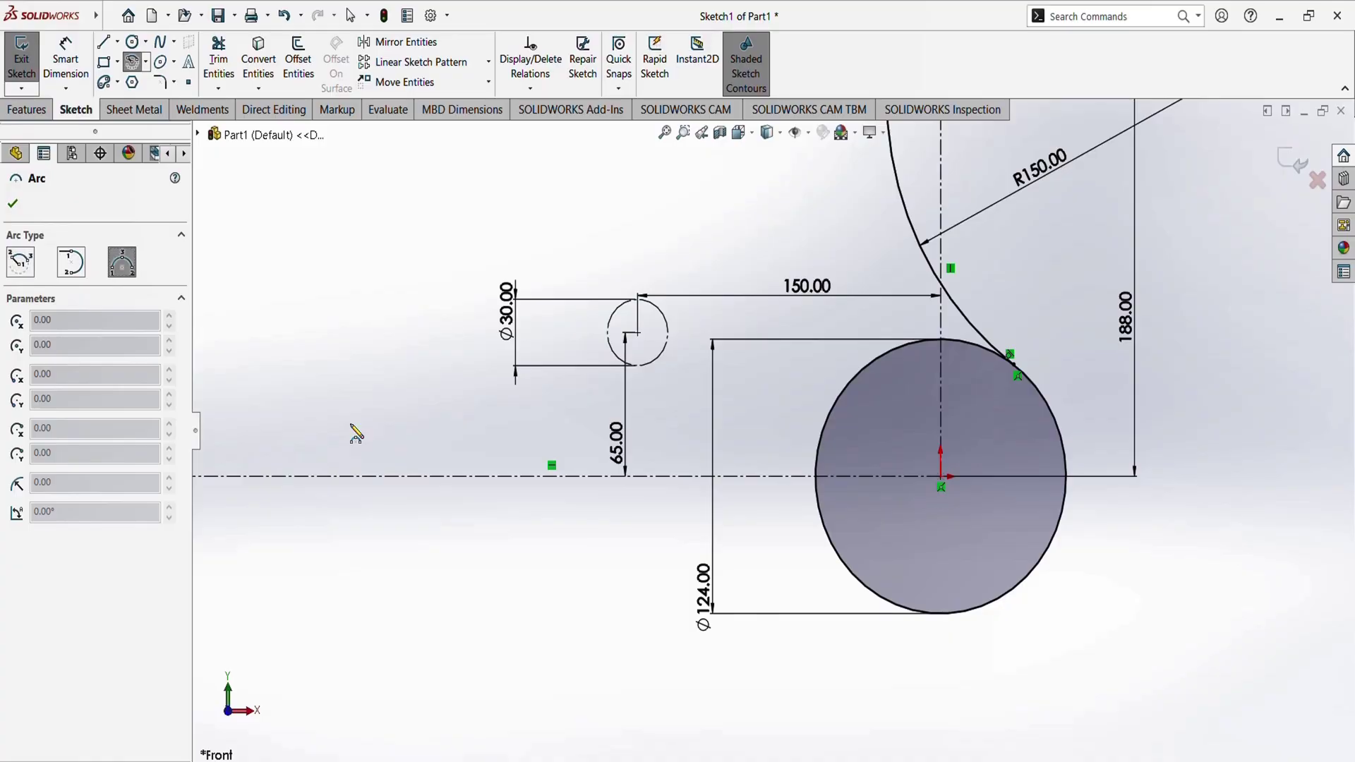
{"action": "scroll", "coordinate": [803, 435], "scroll_direction": "down", "scroll_amount": 3}
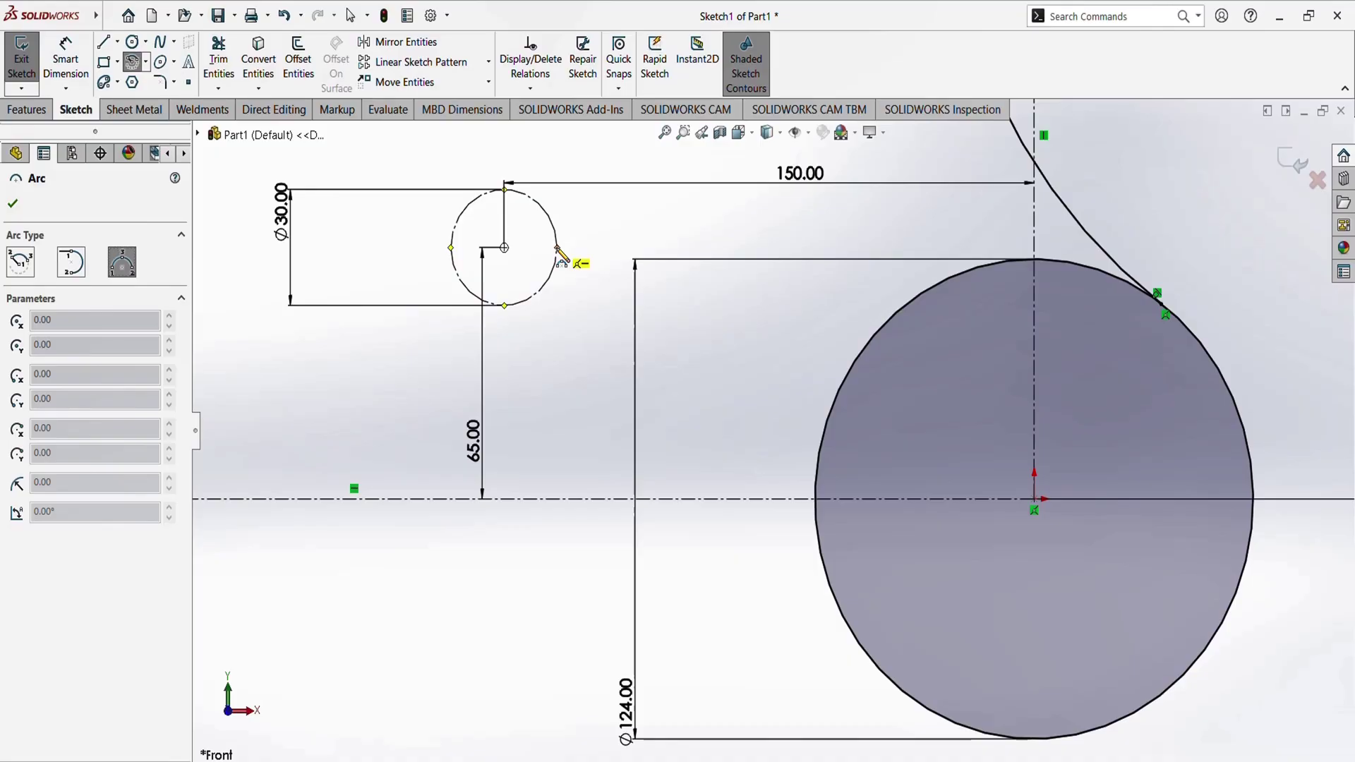
{"action": "left_click", "coordinate": [537, 212]}
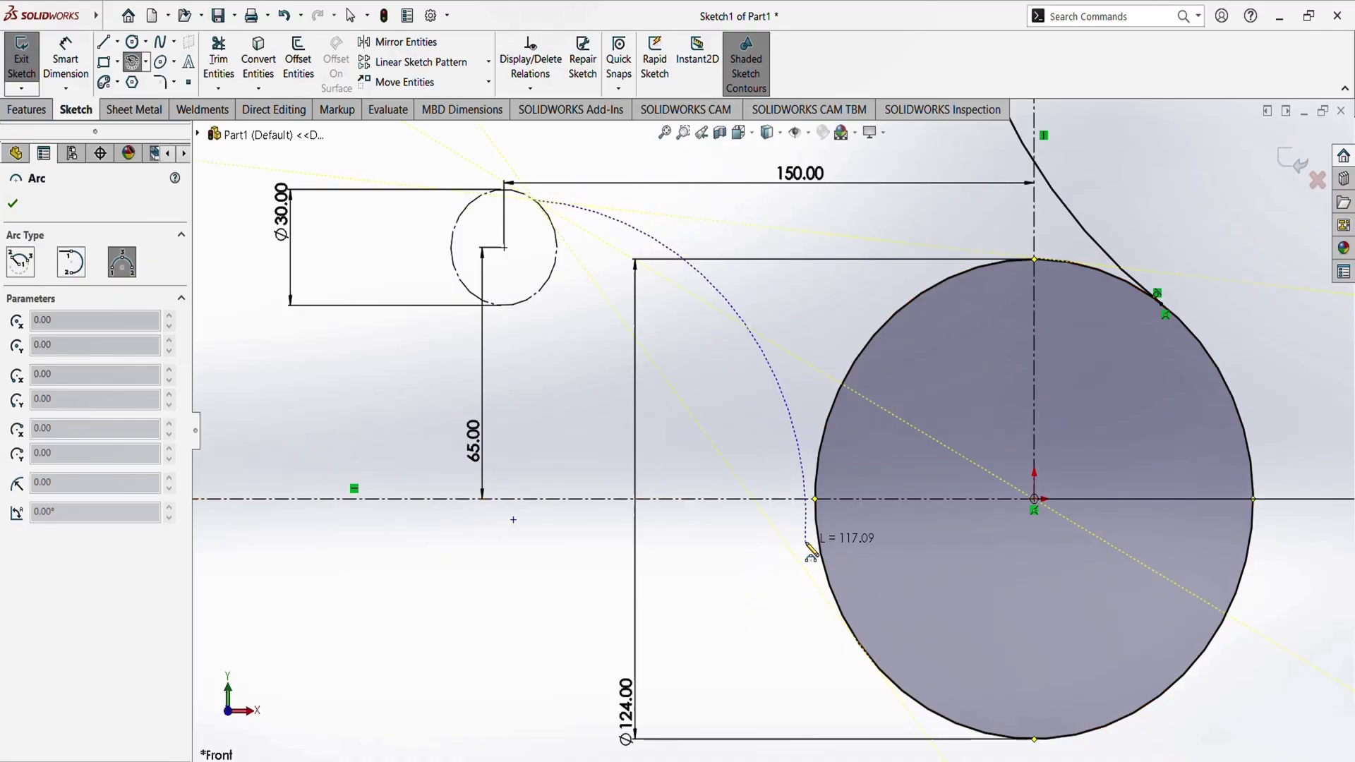
{"action": "left_click", "coordinate": [817, 533]}
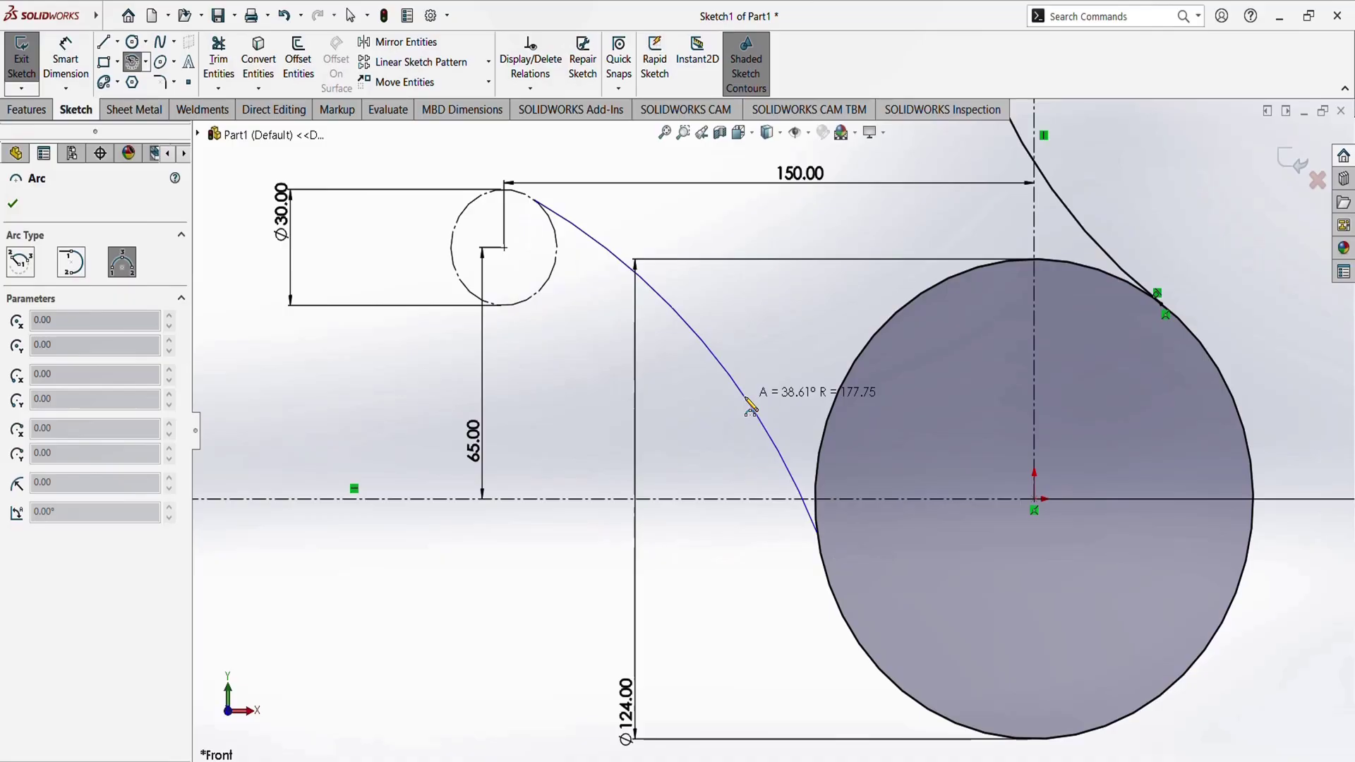
{"action": "left_click", "coordinate": [748, 404]}
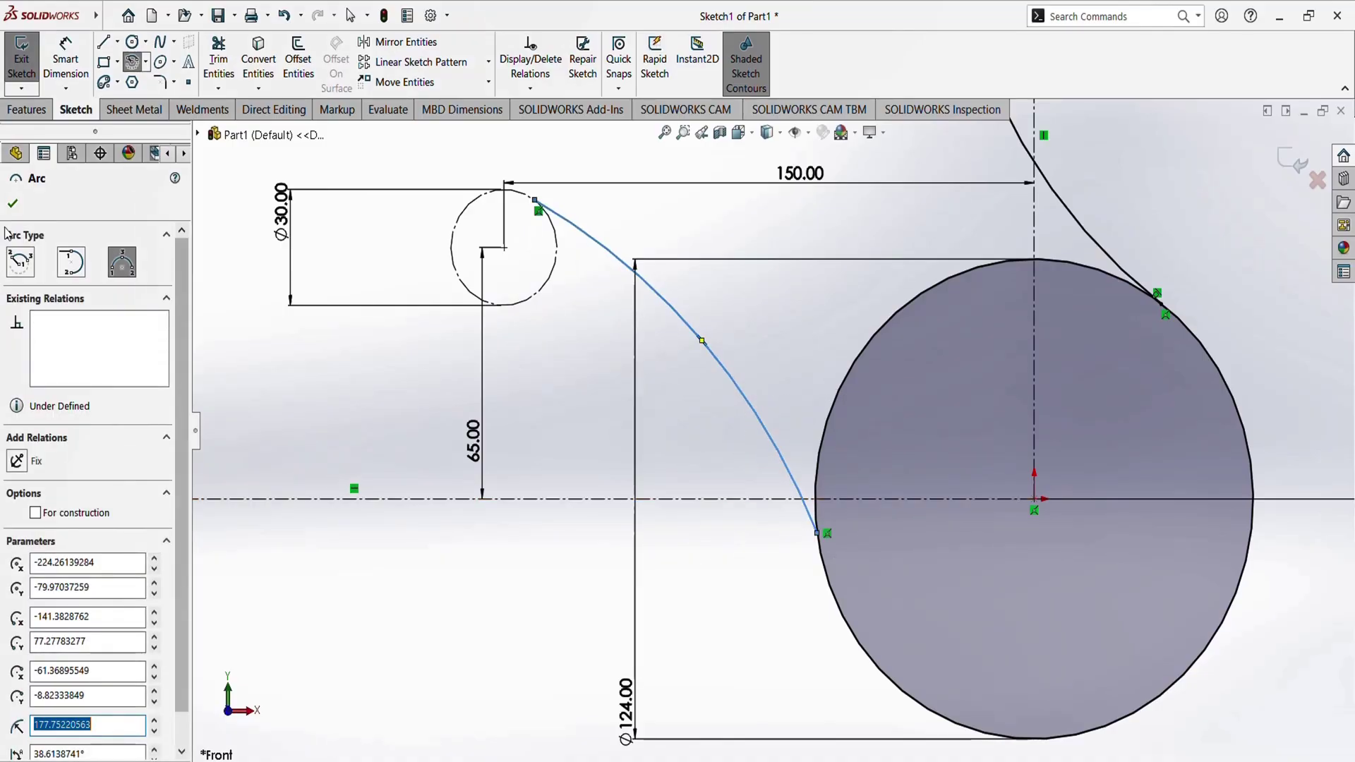
{"action": "left_click", "coordinate": [13, 203]}
Add a Tangent relation between the new arc and the 124 mm circle
{"action": "scroll", "coordinate": [815, 426], "scroll_direction": "up", "scroll_amount": 3}
{"action": "scroll", "coordinate": [649, 350], "scroll_direction": "down", "scroll_amount": 4}
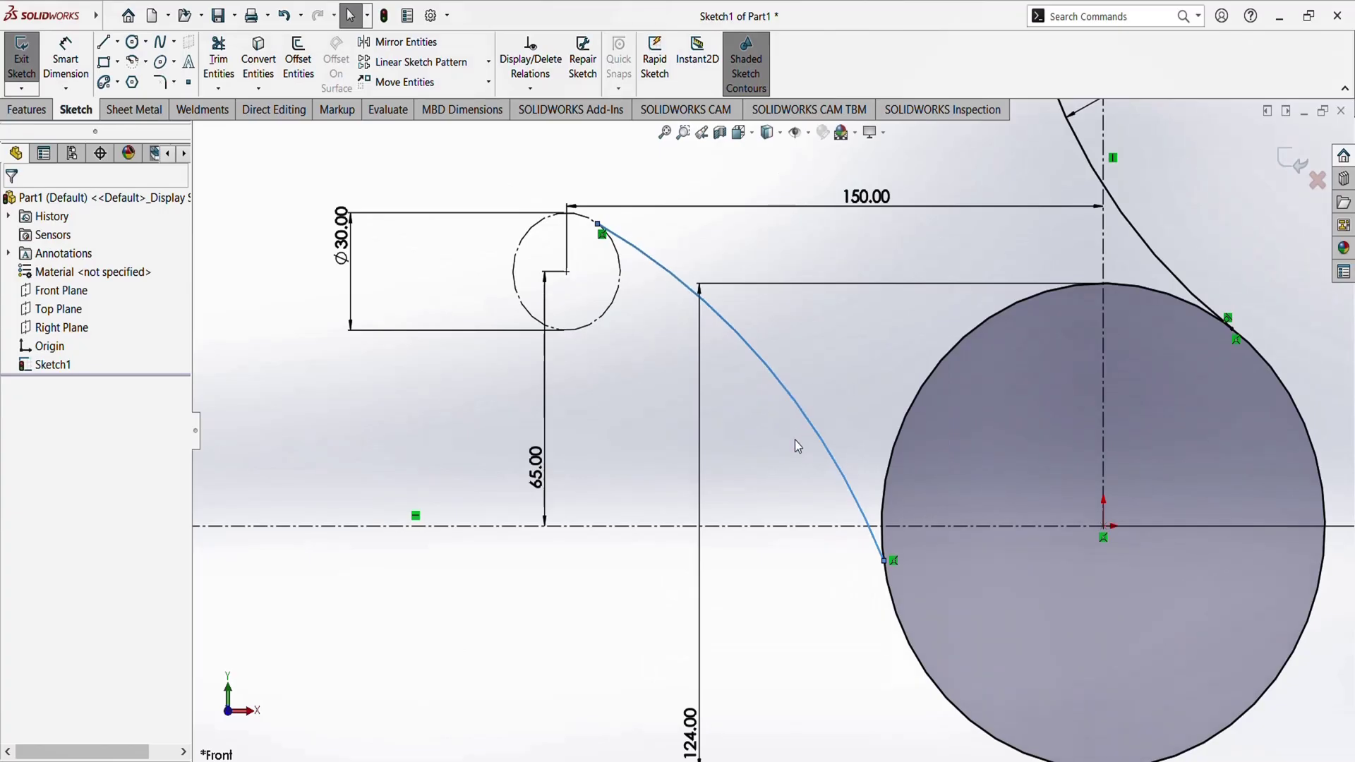
{"action": "scroll", "coordinate": [874, 506], "scroll_direction": "up", "scroll_amount": 1}
{"action": "scroll", "coordinate": [829, 480], "scroll_direction": "down", "scroll_amount": 5}
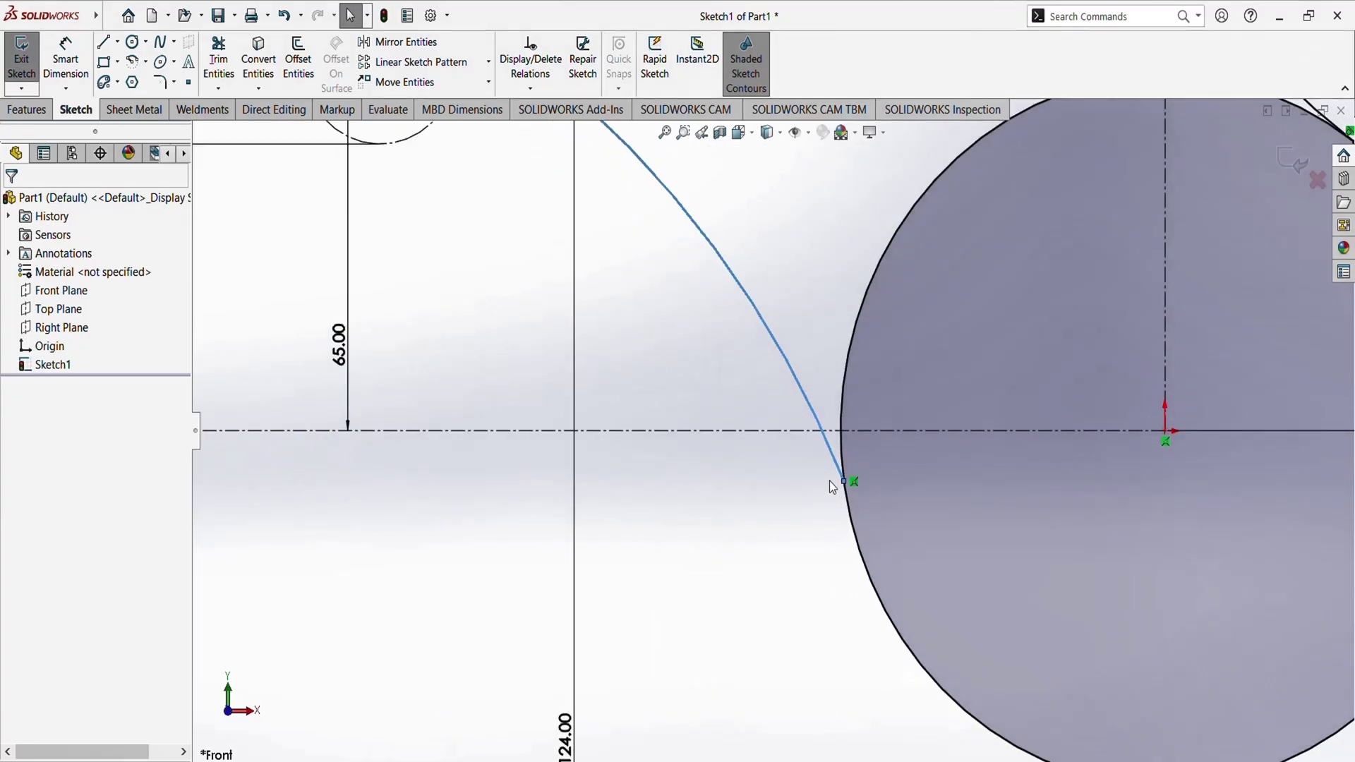
{"action": "left_click", "coordinate": [766, 528]}
{"action": "left_click", "coordinate": [827, 435]}
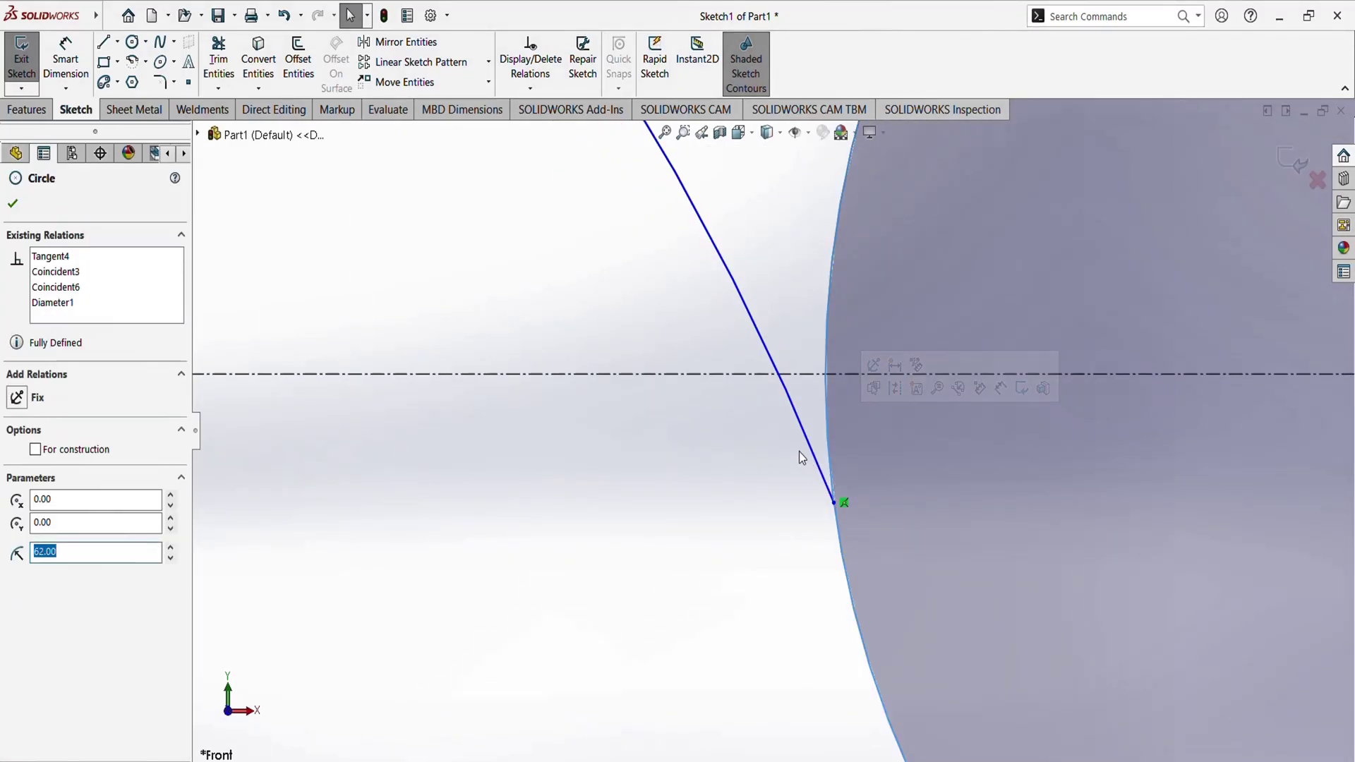
{"action": "left_click", "coordinate": [798, 421], "text": "ctrl"}
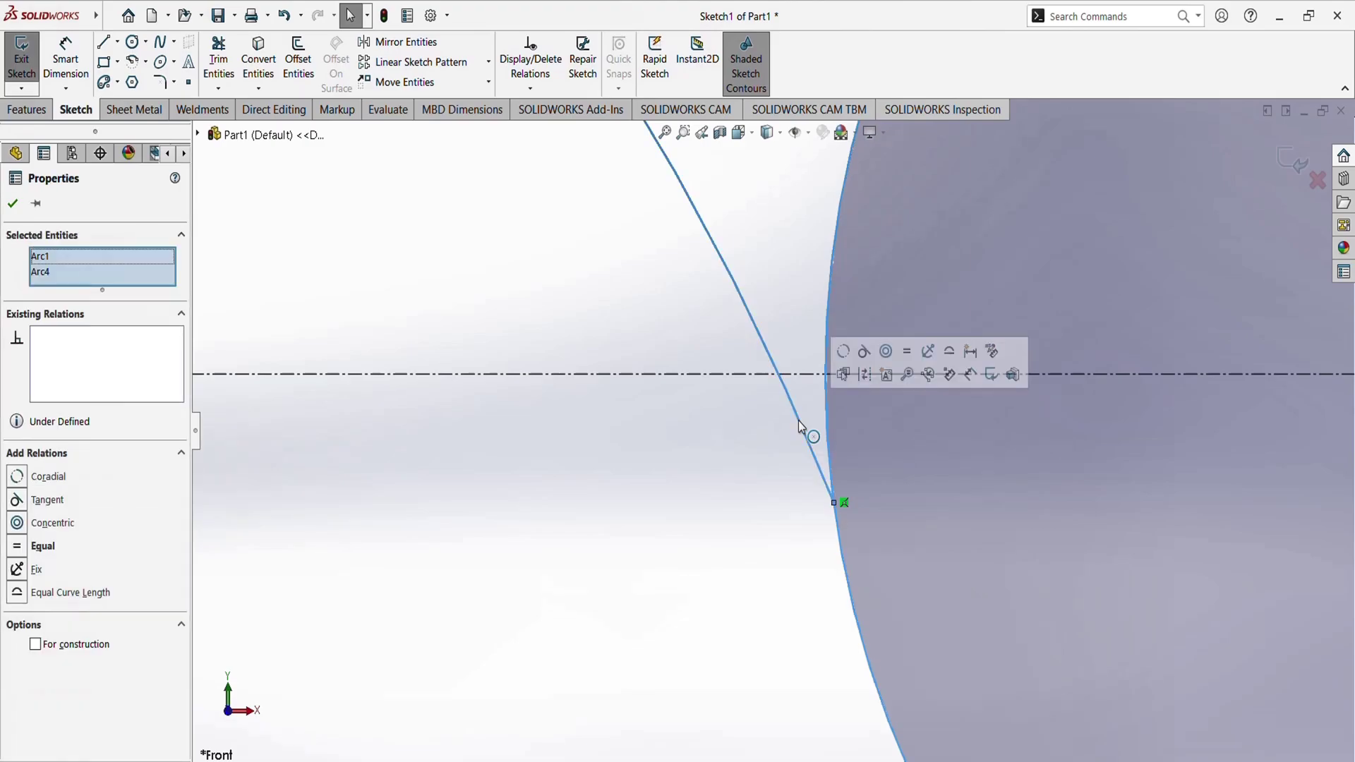
{"action": "left_click", "coordinate": [870, 371]}
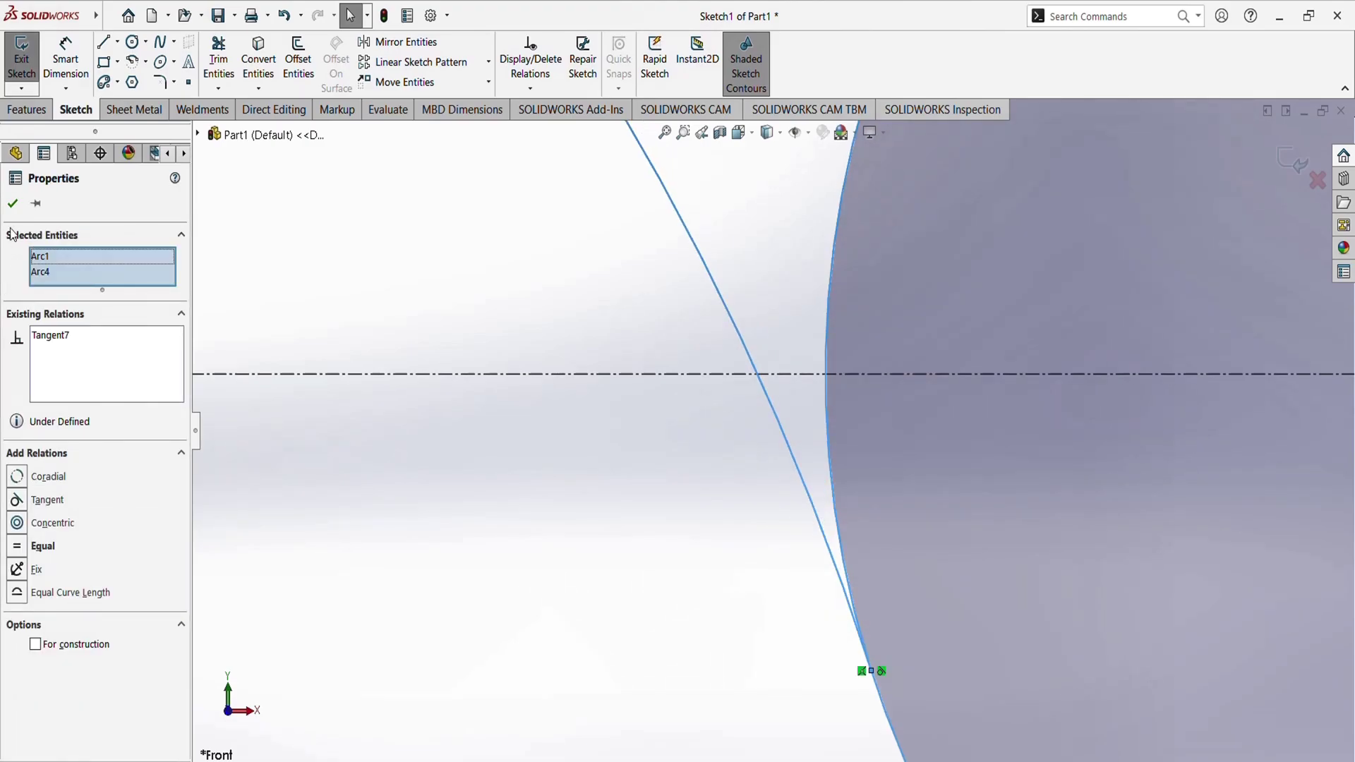
{"action": "left_click", "coordinate": [13, 203]}
Add a Tangent relation between the same arc and the 30 mm construction circle at the hook tip
{"action": "scroll", "coordinate": [651, 416], "scroll_direction": "up", "scroll_amount": 6}
{"action": "scroll", "coordinate": [732, 371], "scroll_direction": "down", "scroll_amount": 6}
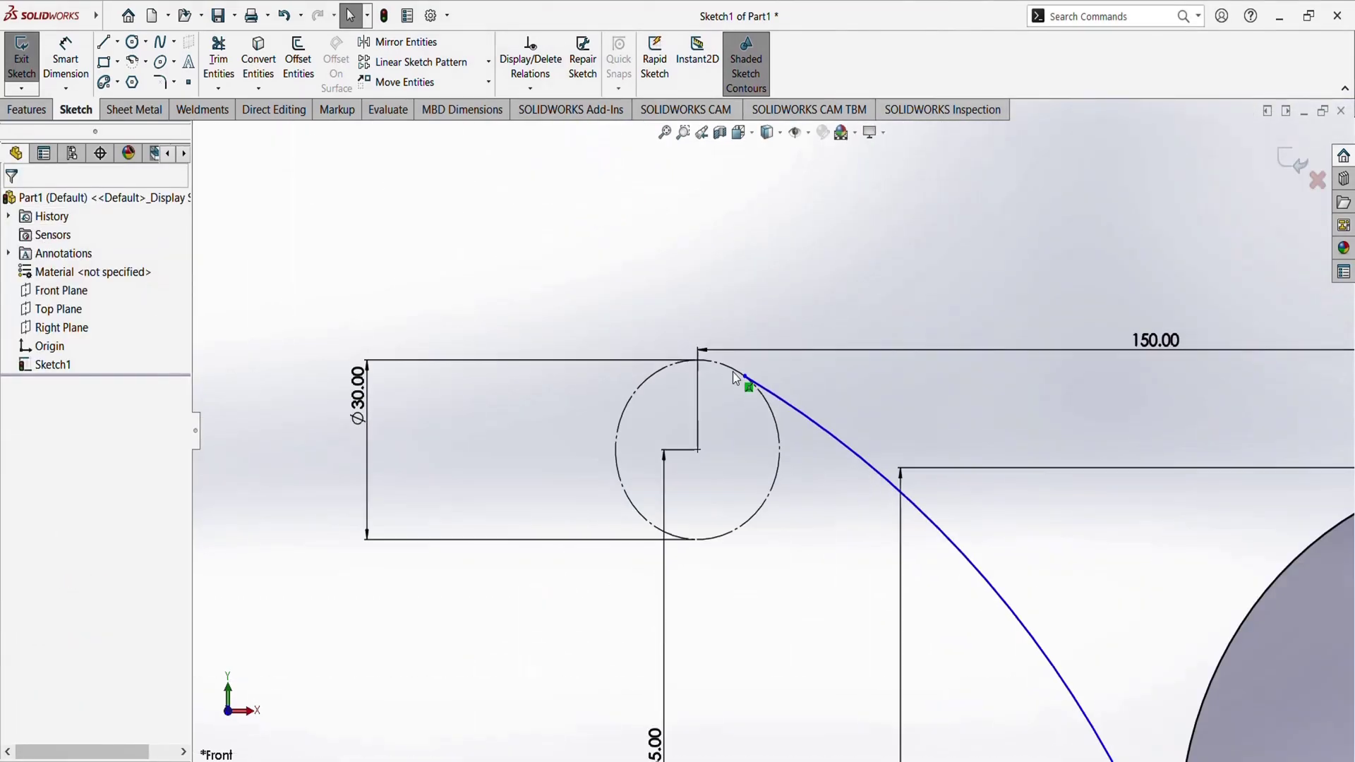
{"action": "scroll", "coordinate": [733, 371], "scroll_direction": "down", "scroll_amount": 4}
{"action": "left_click", "coordinate": [789, 400]}
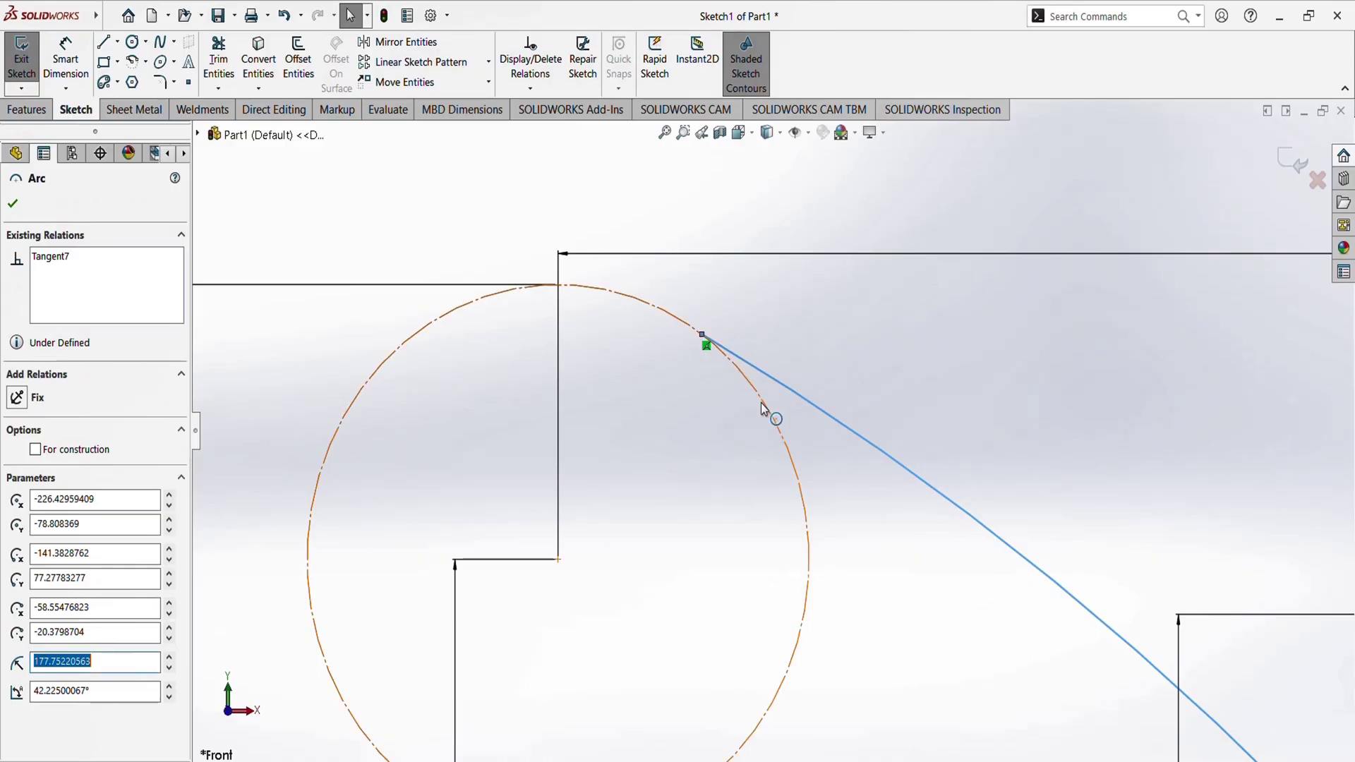
{"action": "left_click", "coordinate": [760, 401], "text": "ctrl"}
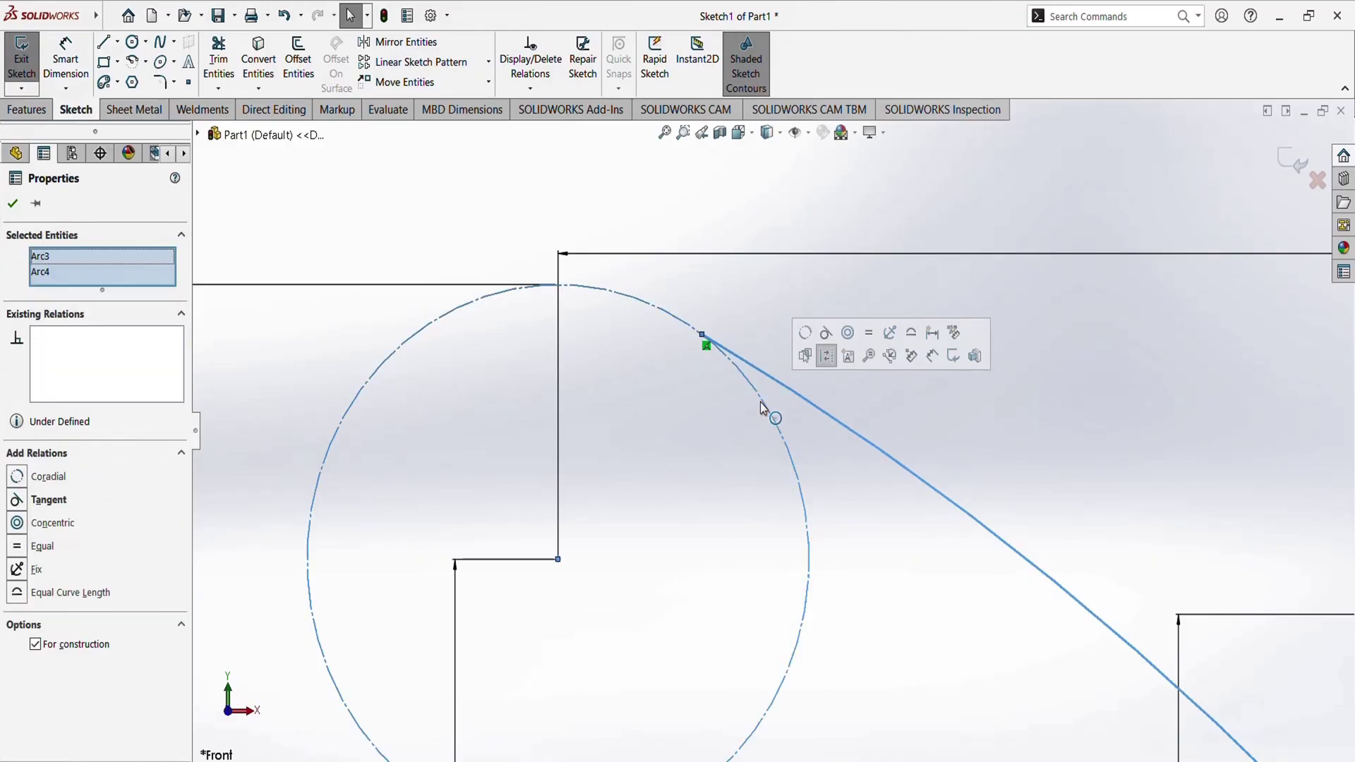
{"action": "left_click", "coordinate": [821, 339]}
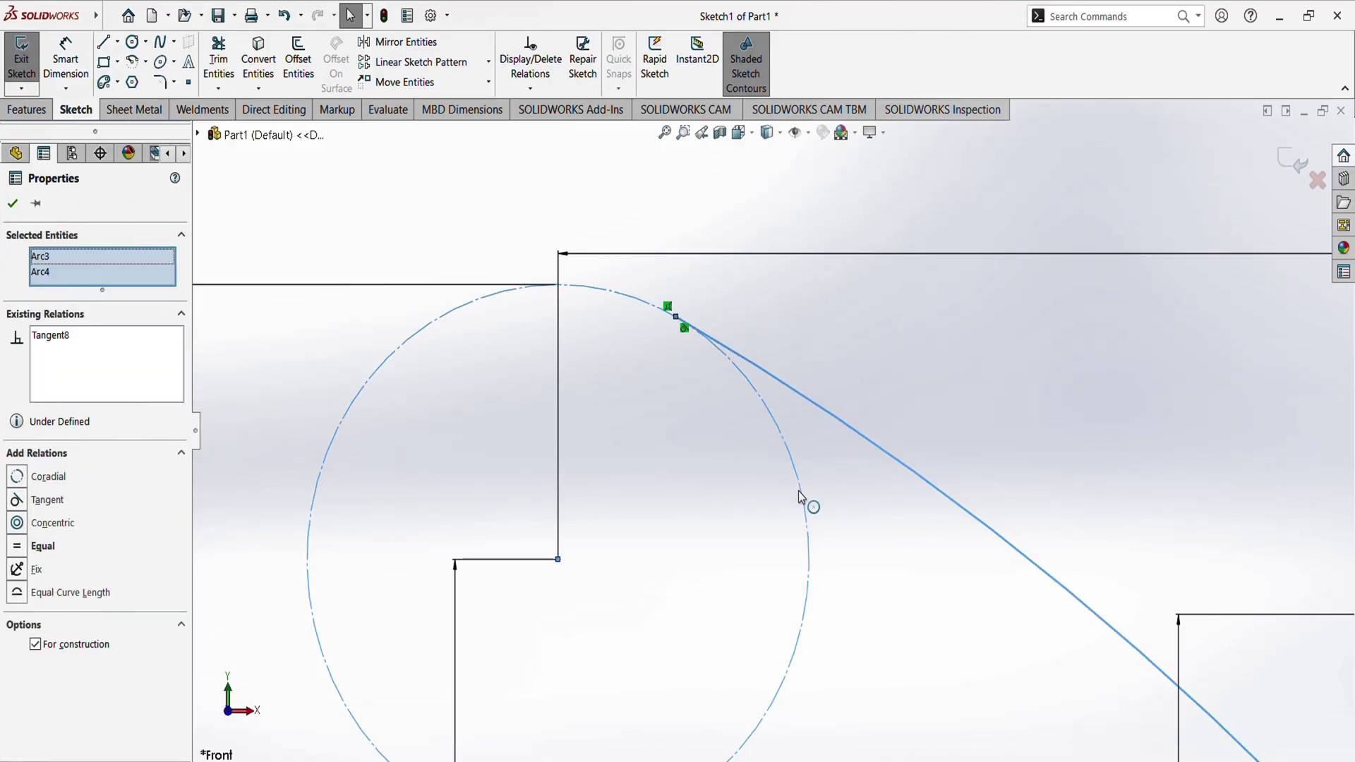
{"action": "scroll", "coordinate": [849, 477], "scroll_direction": "up", "scroll_amount": 5}
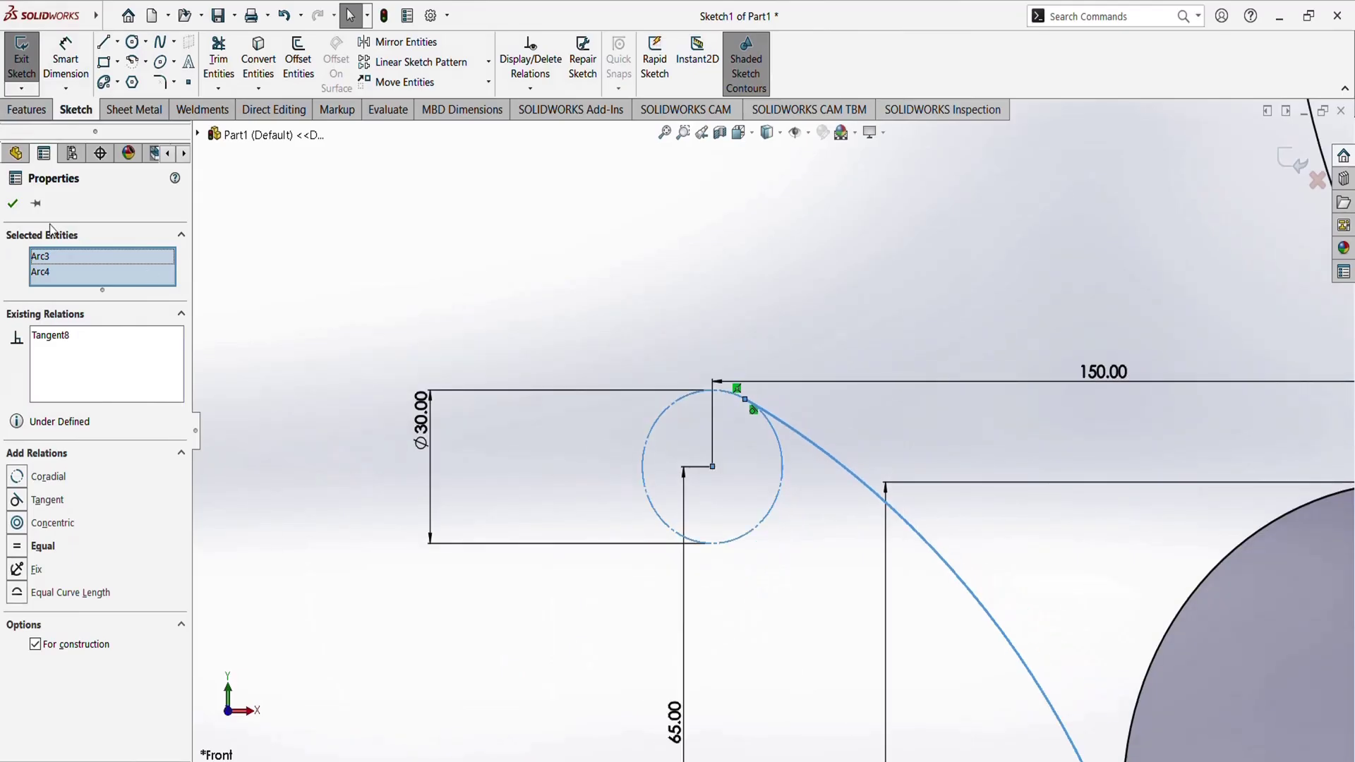
Dimension the radius of the arc between the 30 mm tip circle and the 124 mm circle to 180 mm
{"action": "key", "text": "Escape"}
{"action": "key", "text": "f"}
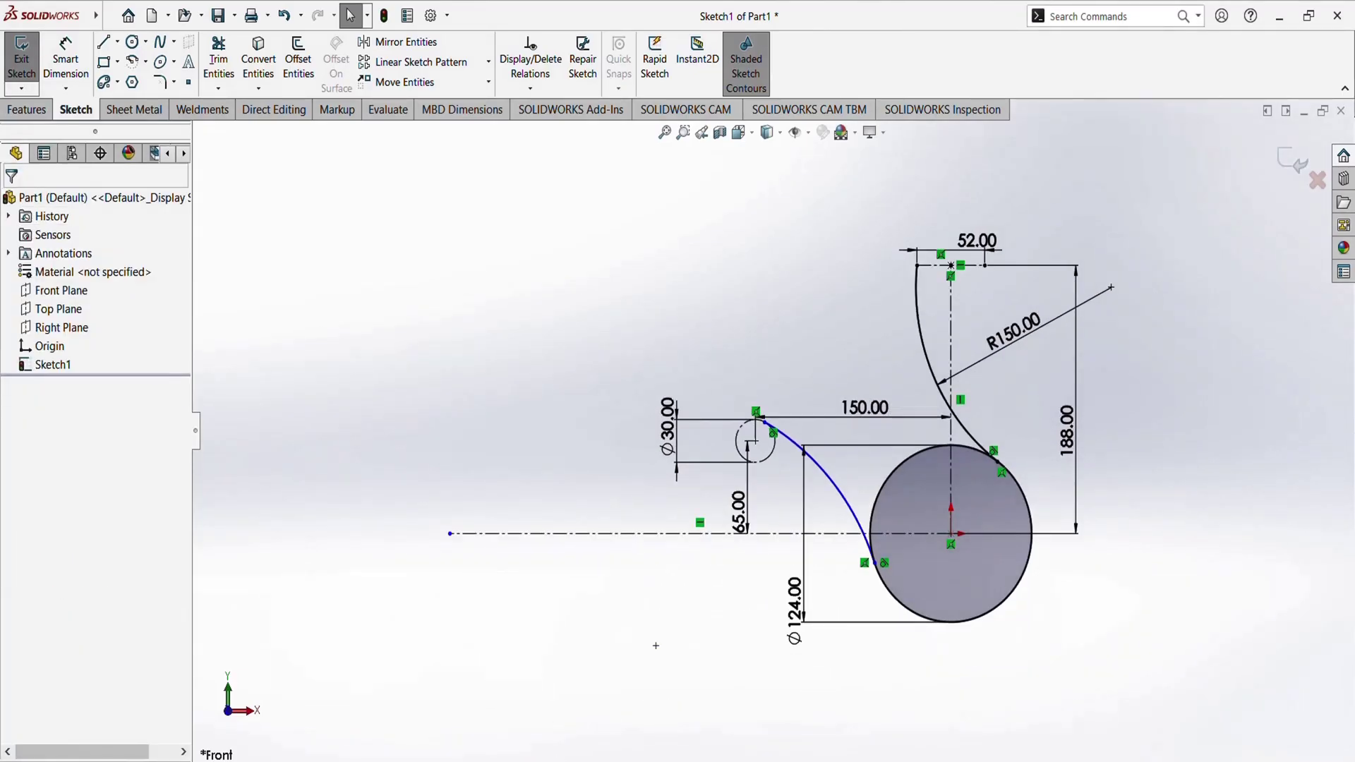
{"action": "key", "text": "alt+Tab"}
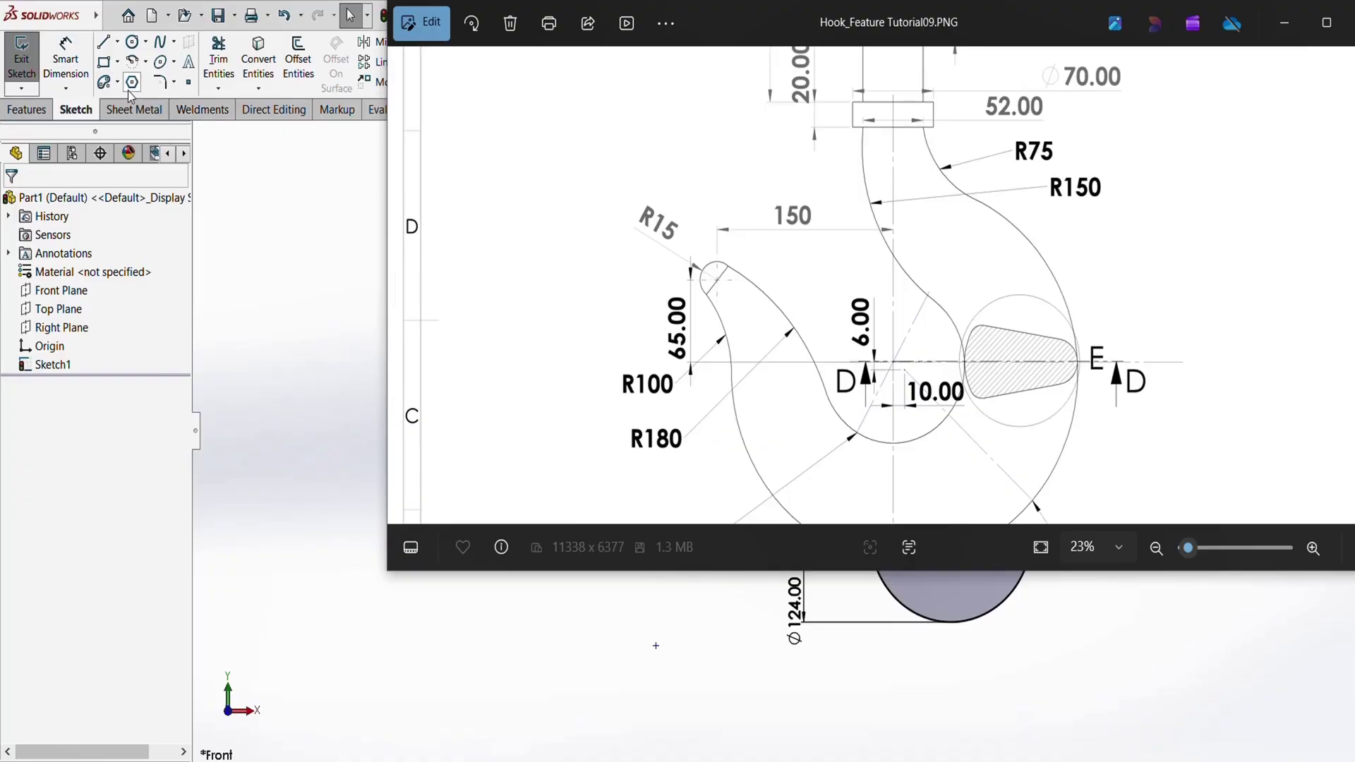
{"action": "left_click", "coordinate": [65, 60]}
{"action": "scroll", "coordinate": [819, 550], "scroll_direction": "down", "scroll_amount": 4}
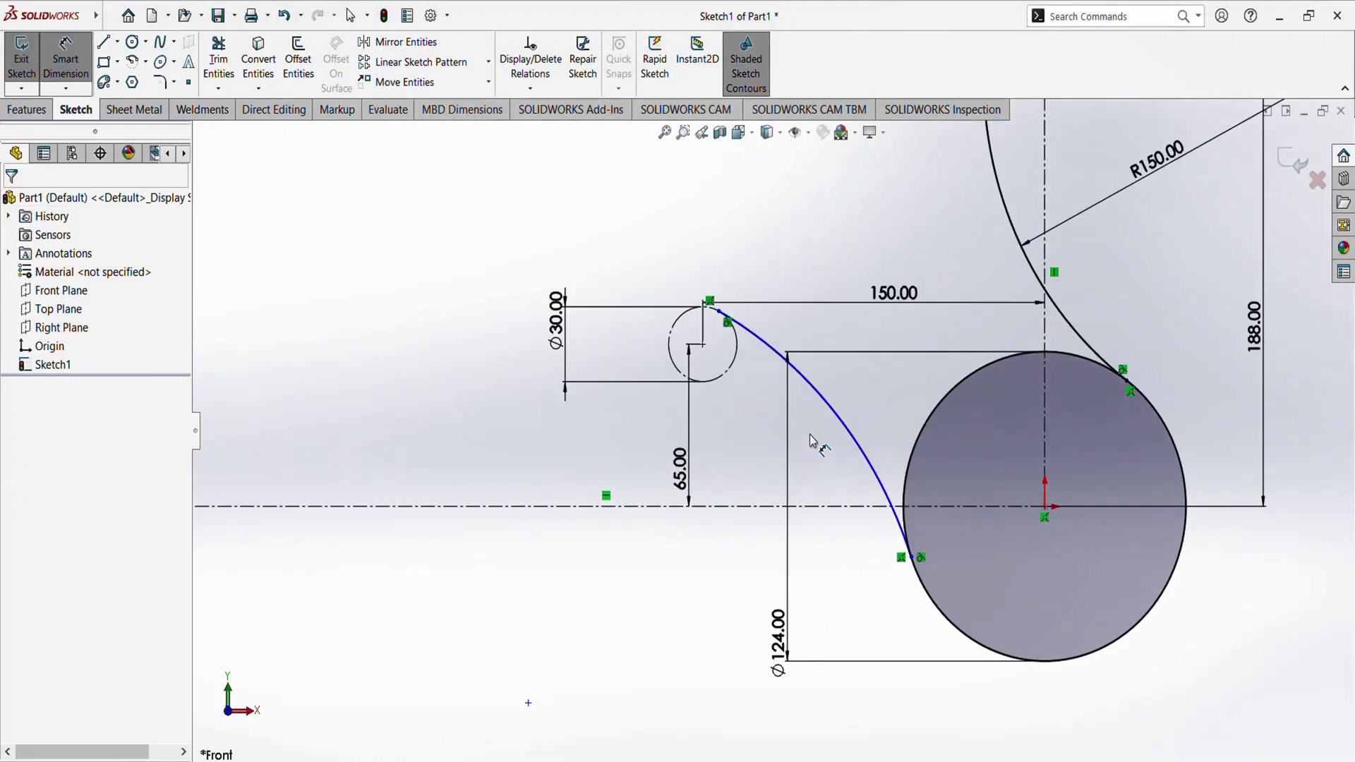
{"action": "left_click", "coordinate": [836, 421]}
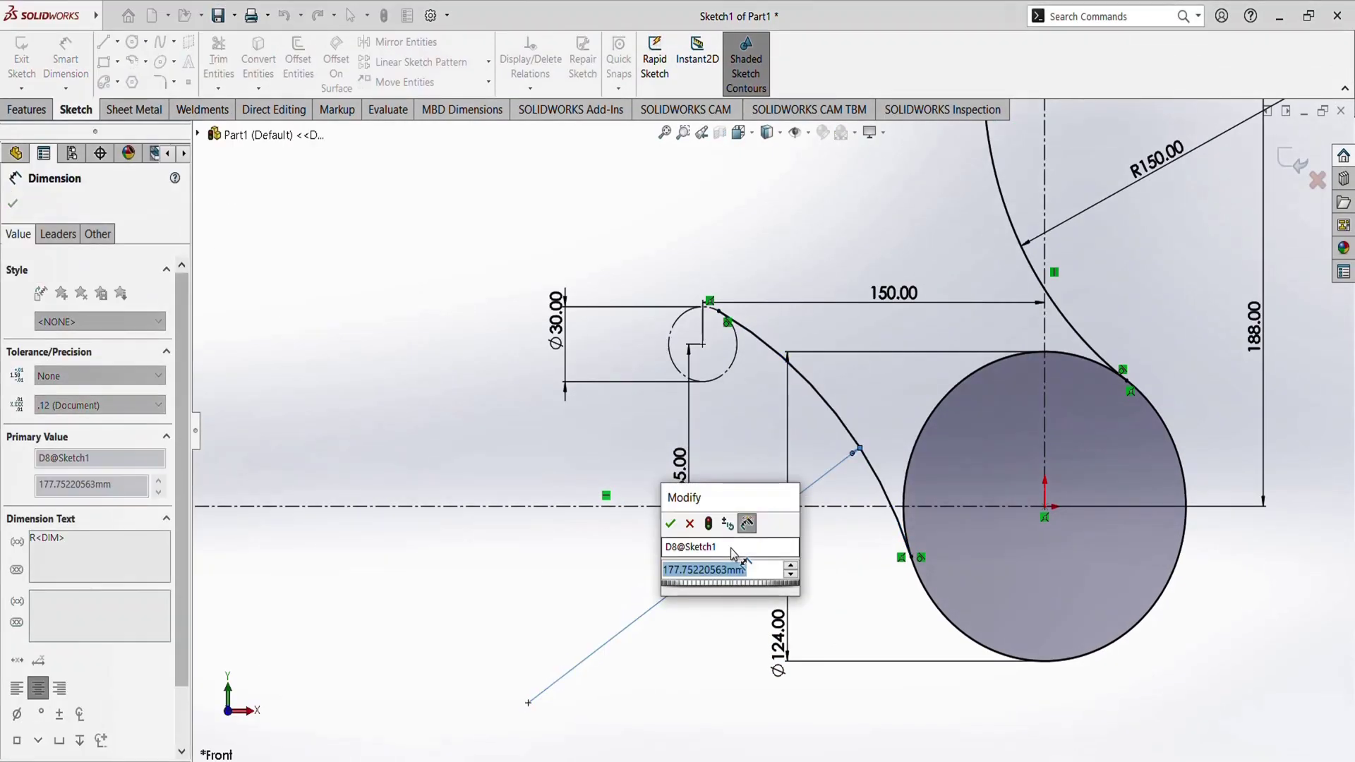
{"action": "type", "text": "180"}
{"action": "key", "text": "Return"}
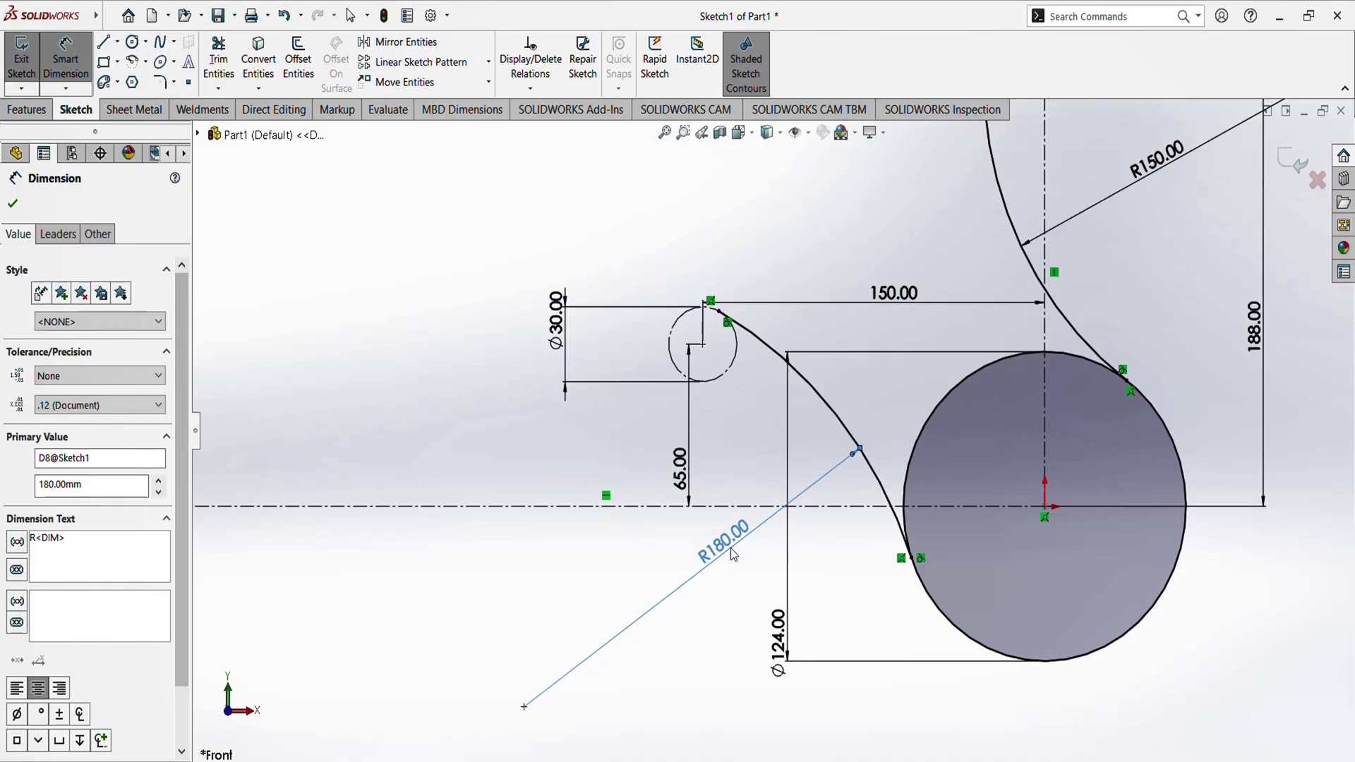
{"action": "left_click", "coordinate": [13, 205]}
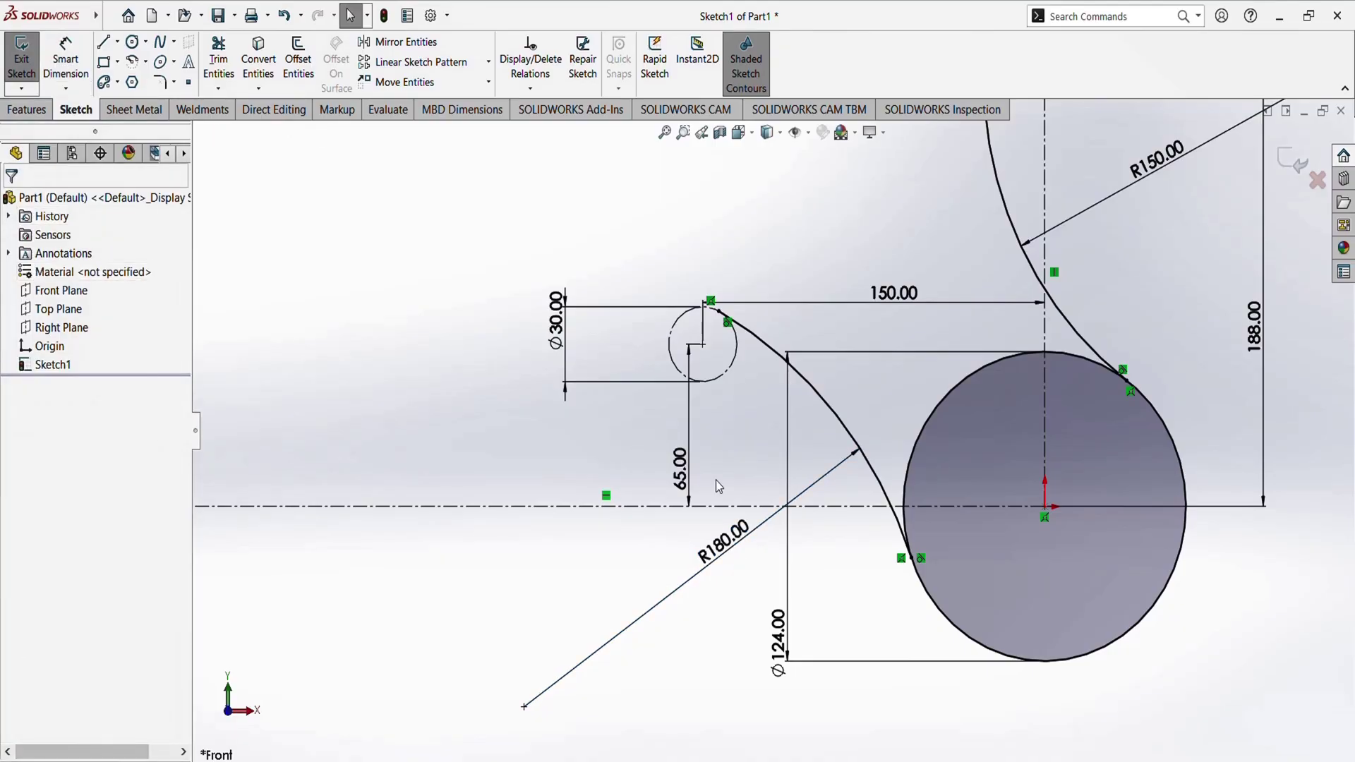
Trim away the upper-left portion of the 124 mm circle between its tangent points with the R150 and R180 arcs
{"action": "scroll", "coordinate": [928, 467], "scroll_direction": "up", "scroll_amount": 3}
{"action": "scroll", "coordinate": [976, 447], "scroll_direction": "down", "scroll_amount": 1}
{"action": "scroll", "coordinate": [882, 447], "scroll_direction": "up", "scroll_amount": 2}
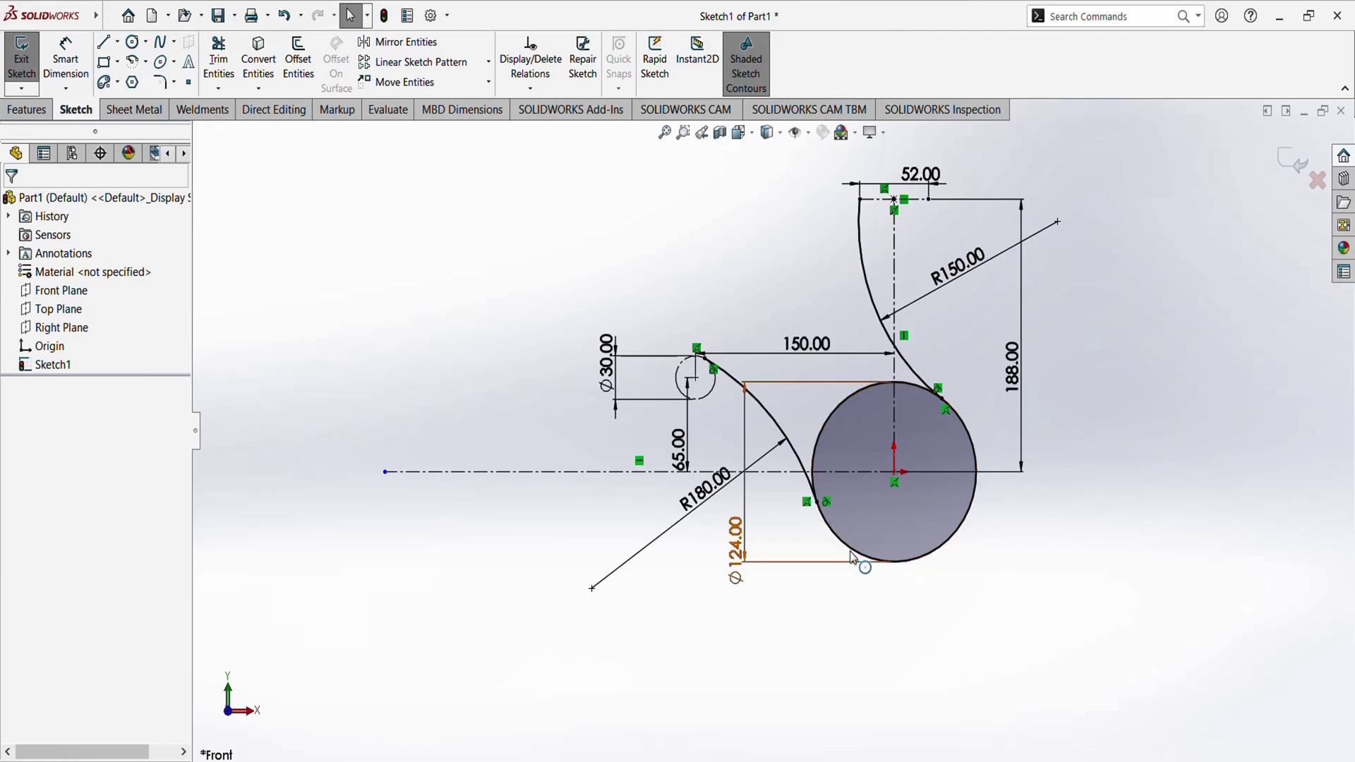
{"action": "scroll", "coordinate": [865, 459], "scroll_direction": "down", "scroll_amount": 3}
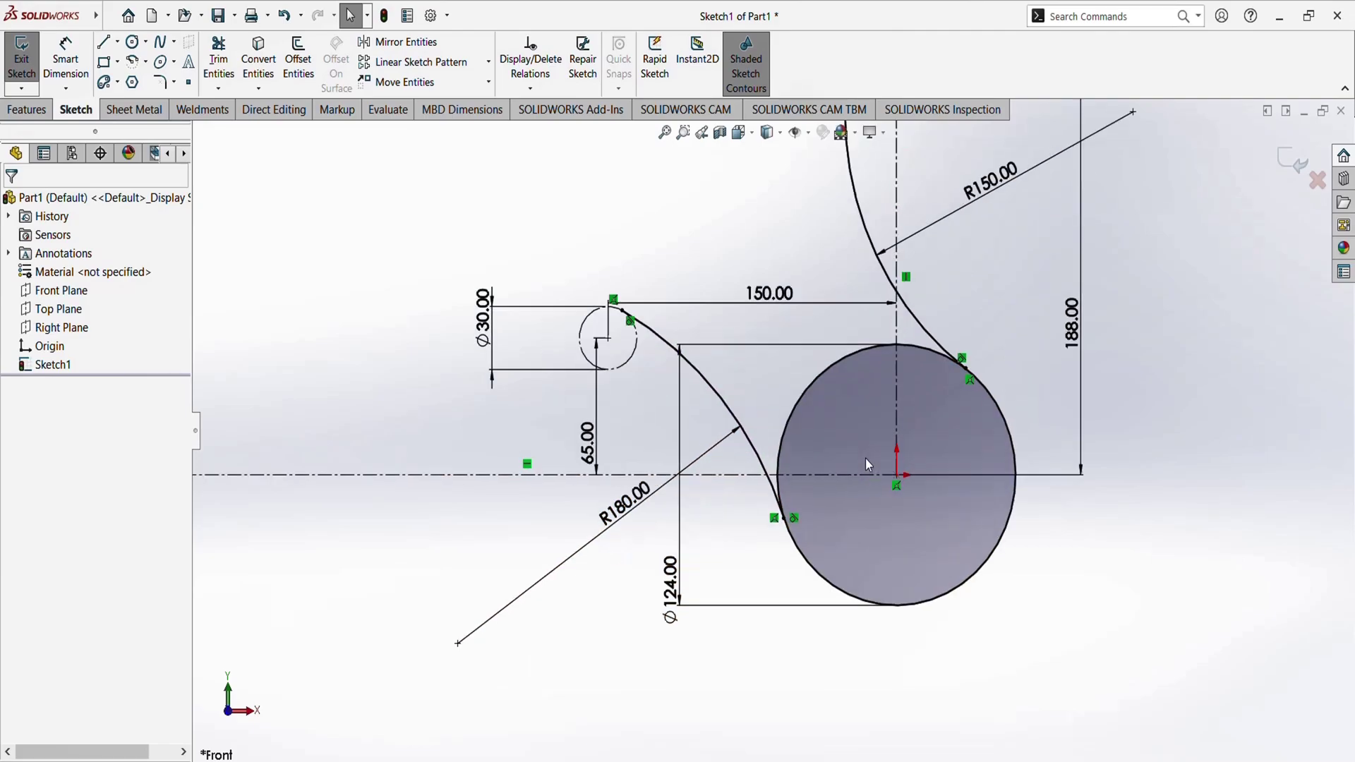
{"action": "left_click", "coordinate": [218, 59]}
{"action": "scroll", "coordinate": [894, 305], "scroll_direction": "down", "scroll_amount": 2}
{"action": "mouse_move", "coordinate": [934, 382]}
{"action": "left_mouse_down"}
{"action": "mouse_move", "coordinate": [930, 363]}
{"action": "mouse_move", "coordinate": [809, 416]}
{"action": "mouse_move", "coordinate": [765, 457]}
{"action": "left_mouse_up"}
{"action": "scroll", "coordinate": [769, 445], "scroll_direction": "up", "scroll_amount": 2}
{"action": "scroll", "coordinate": [754, 586], "scroll_direction": "down", "scroll_amount": 3}
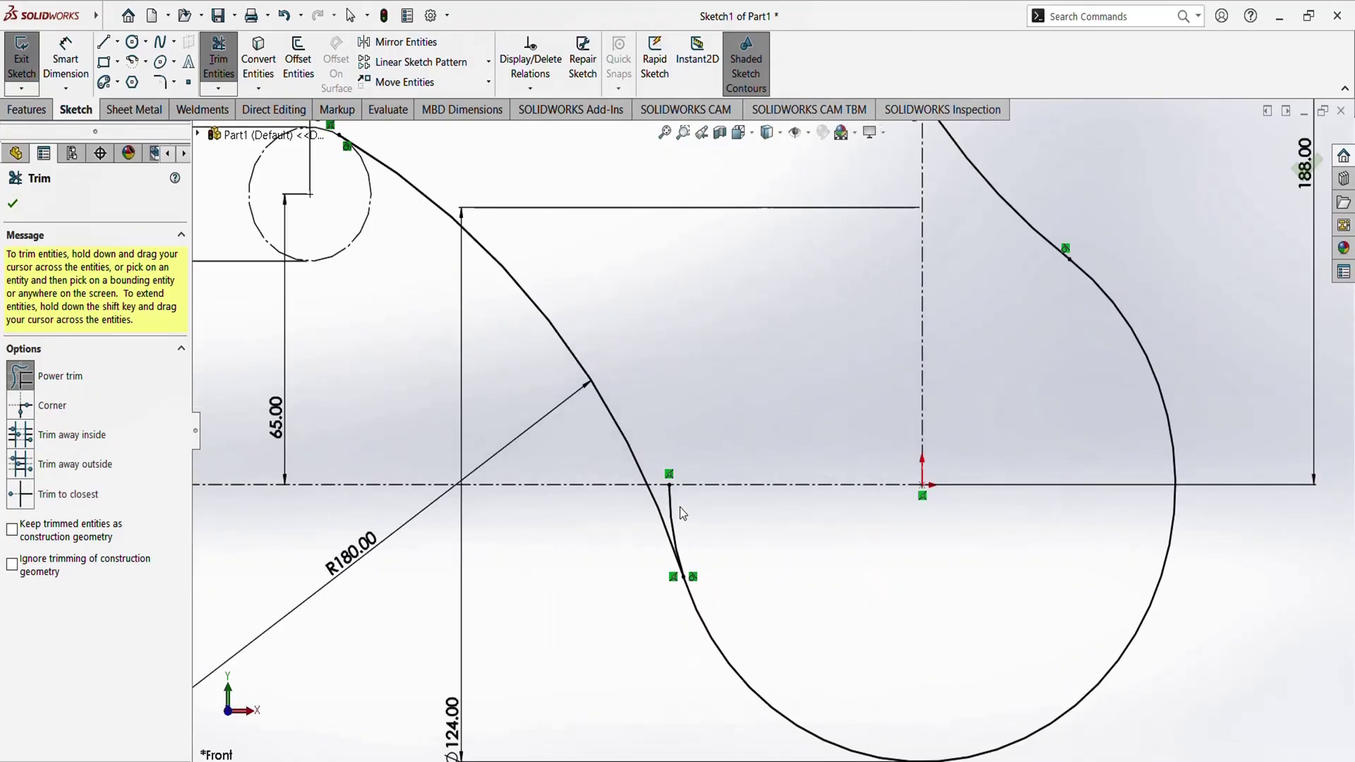
{"action": "left_click_drag", "start_coordinate": [669, 497], "coordinate": [763, 556]}
{"action": "scroll", "coordinate": [803, 502], "scroll_direction": "up", "scroll_amount": 3}
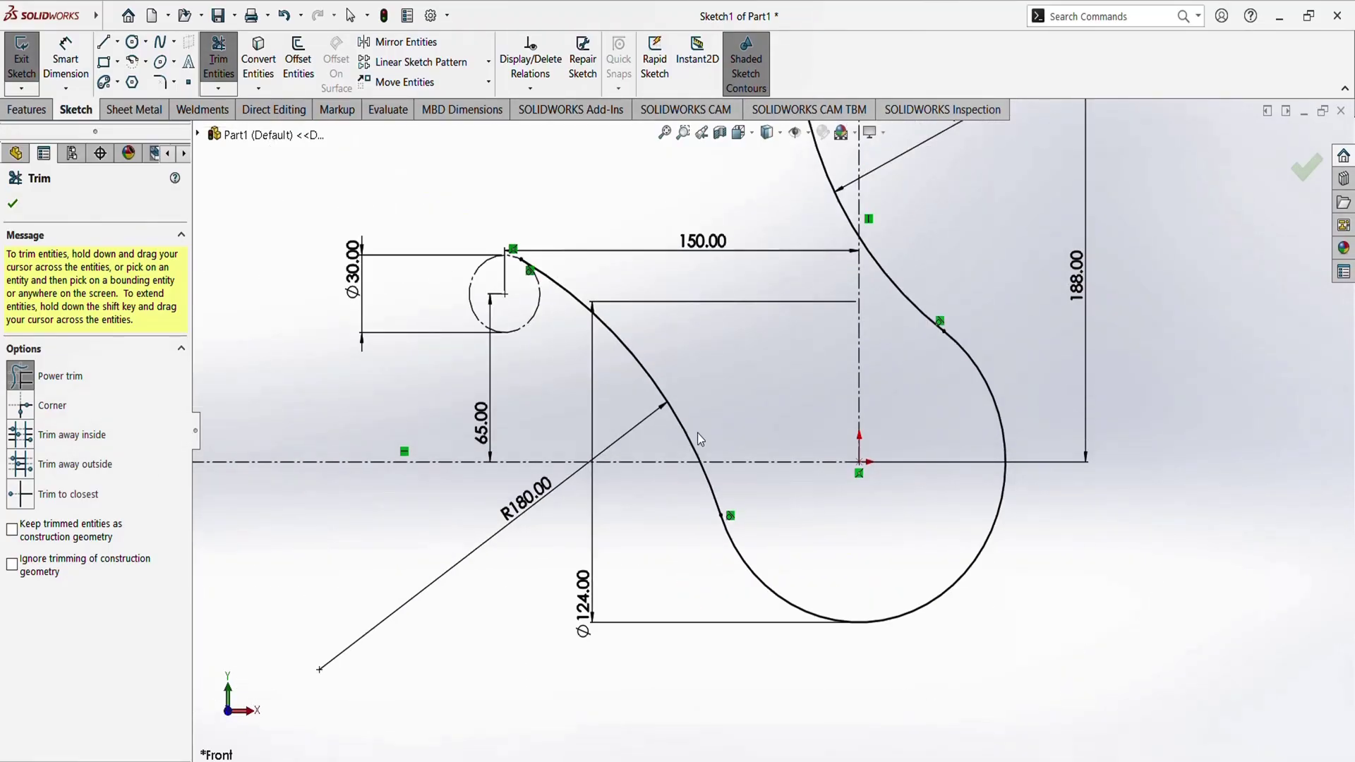
{"action": "left_click", "coordinate": [17, 203]}
{"action": "scroll", "coordinate": [776, 434], "scroll_direction": "up", "scroll_amount": 3}
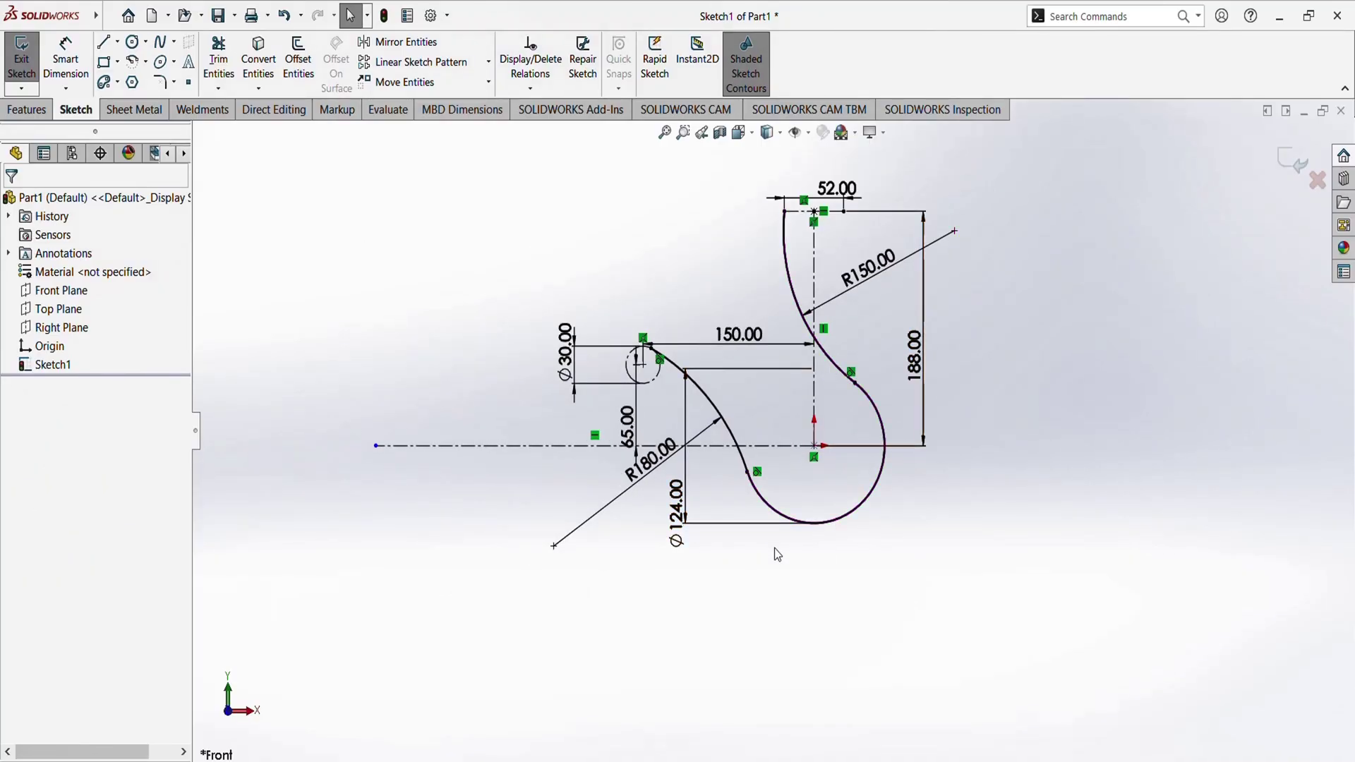
Draw a circle of about 109 mm radius centred about 18 mm right of and 13 mm below the origin
{"action": "key", "text": "alt+Tab"}
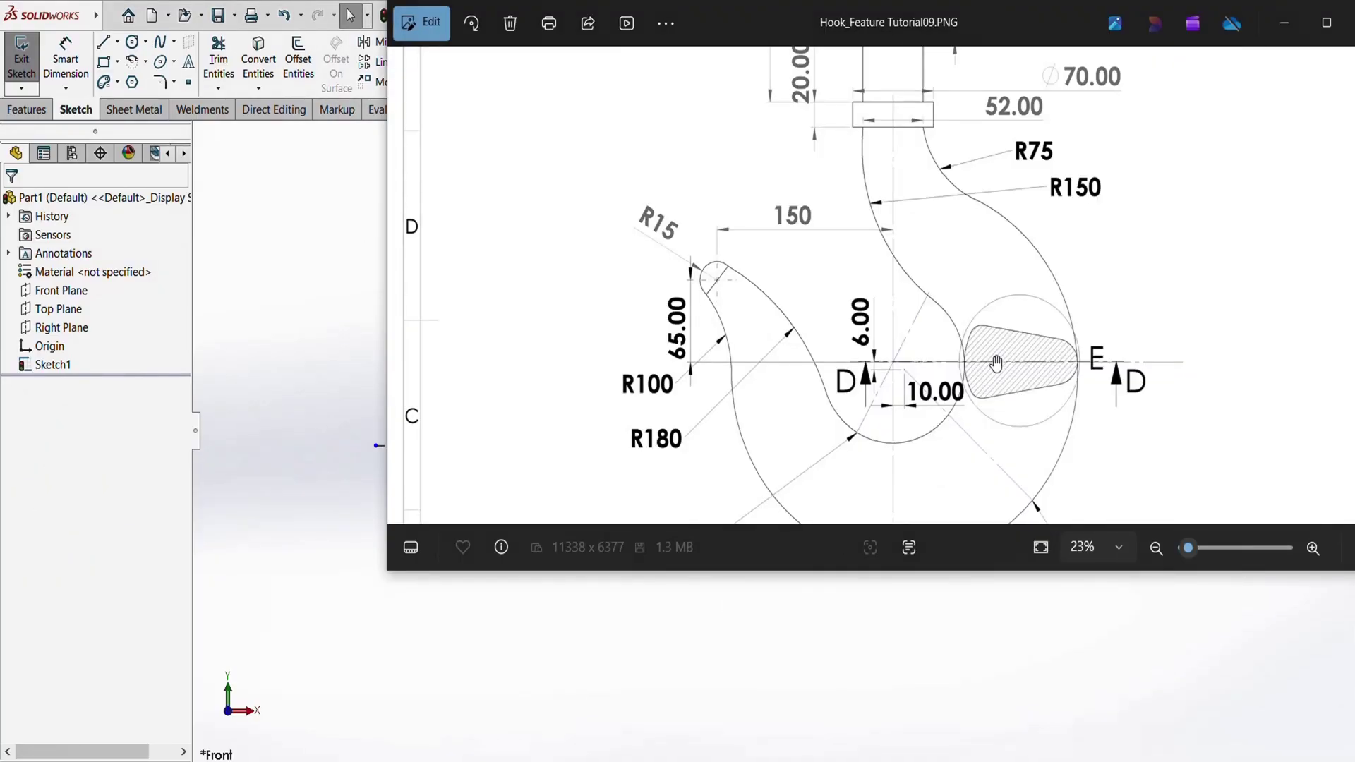
{"action": "scroll", "coordinate": [996, 363], "scroll_direction": "down", "scroll_amount": 2}
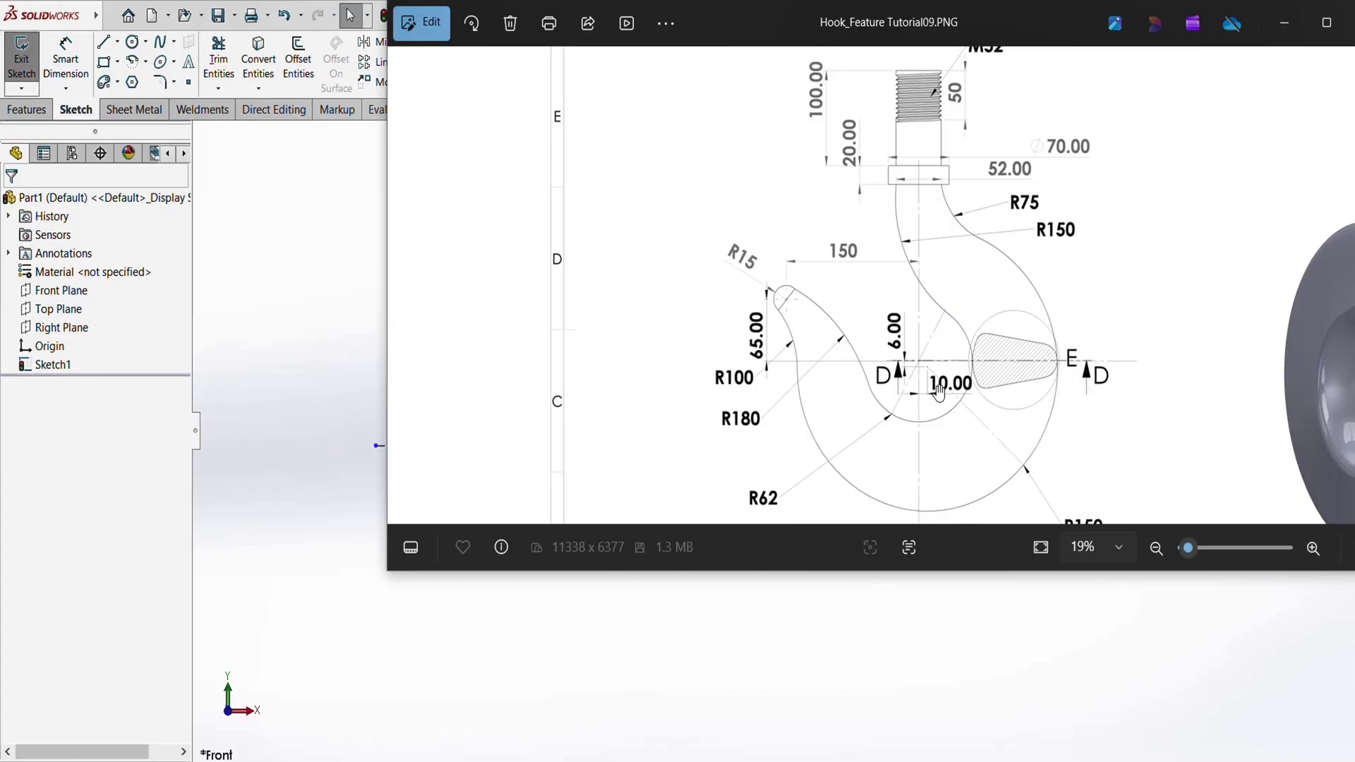
{"action": "scroll", "coordinate": [939, 393], "scroll_direction": "up", "scroll_amount": 5}
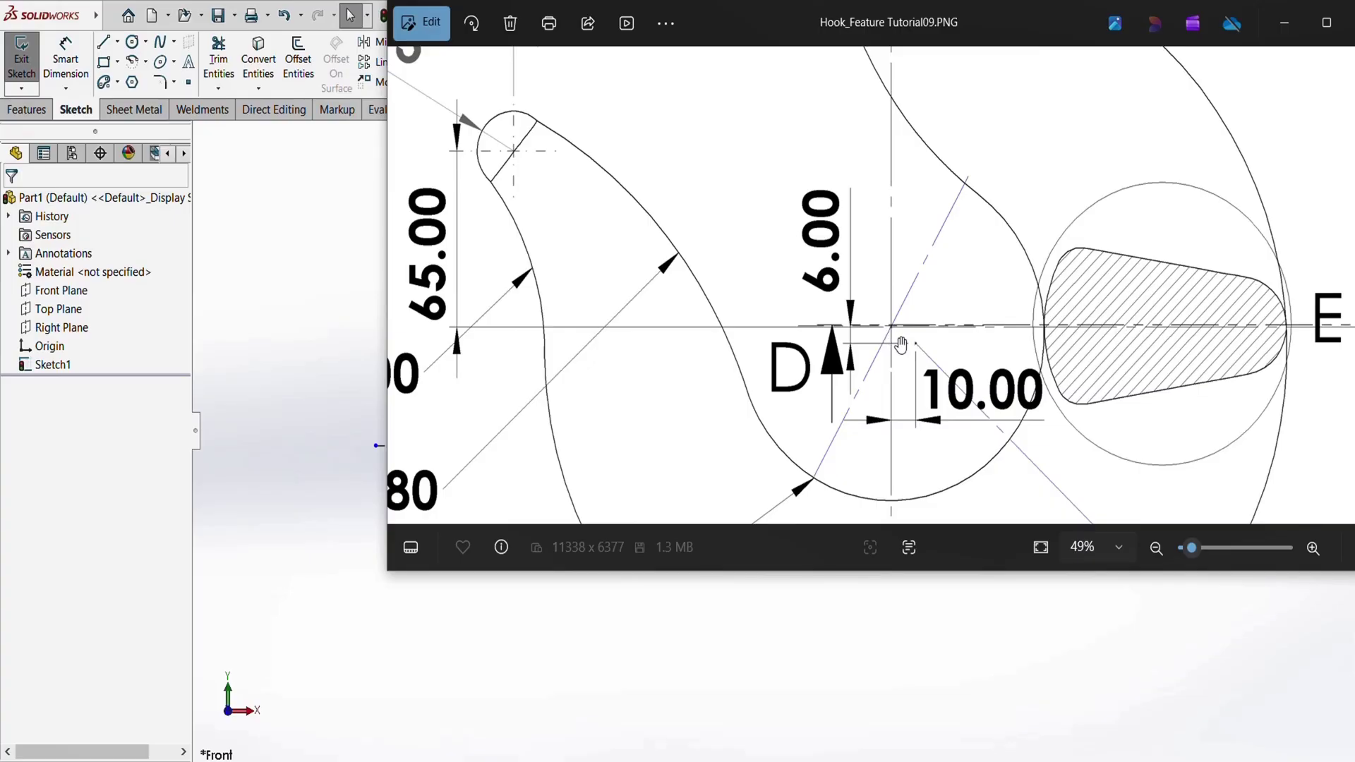
{"action": "scroll", "coordinate": [914, 360], "scroll_direction": "down", "scroll_amount": 6}
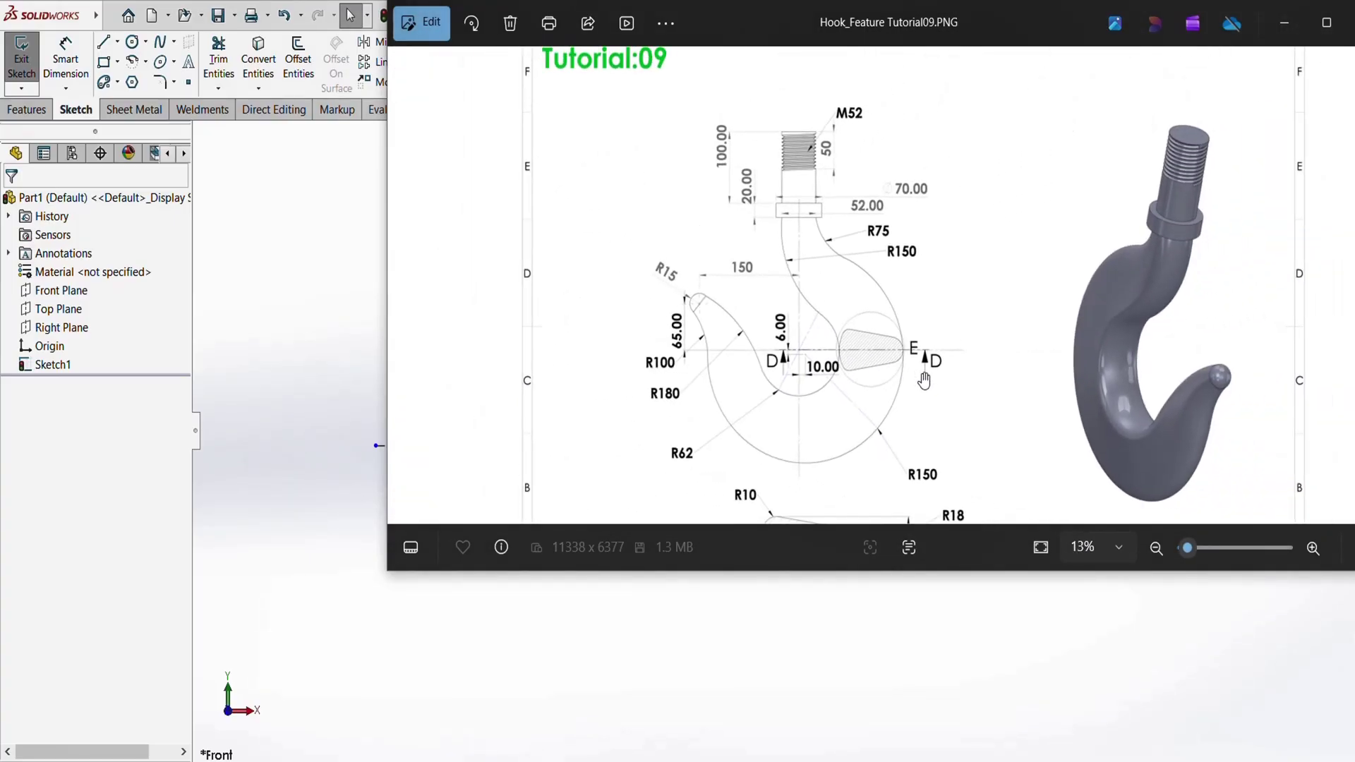
{"action": "left_click", "coordinate": [135, 43]}
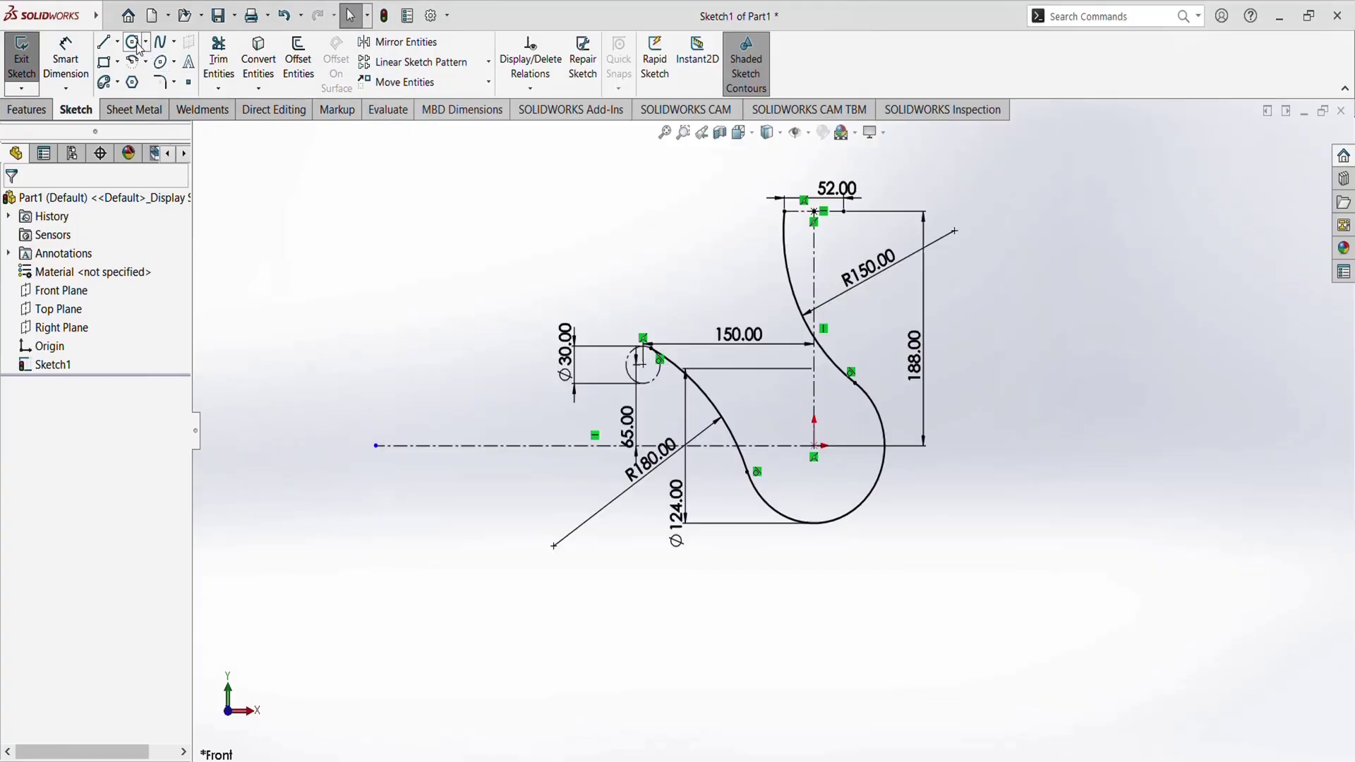
{"action": "left_click", "coordinate": [850, 468]}
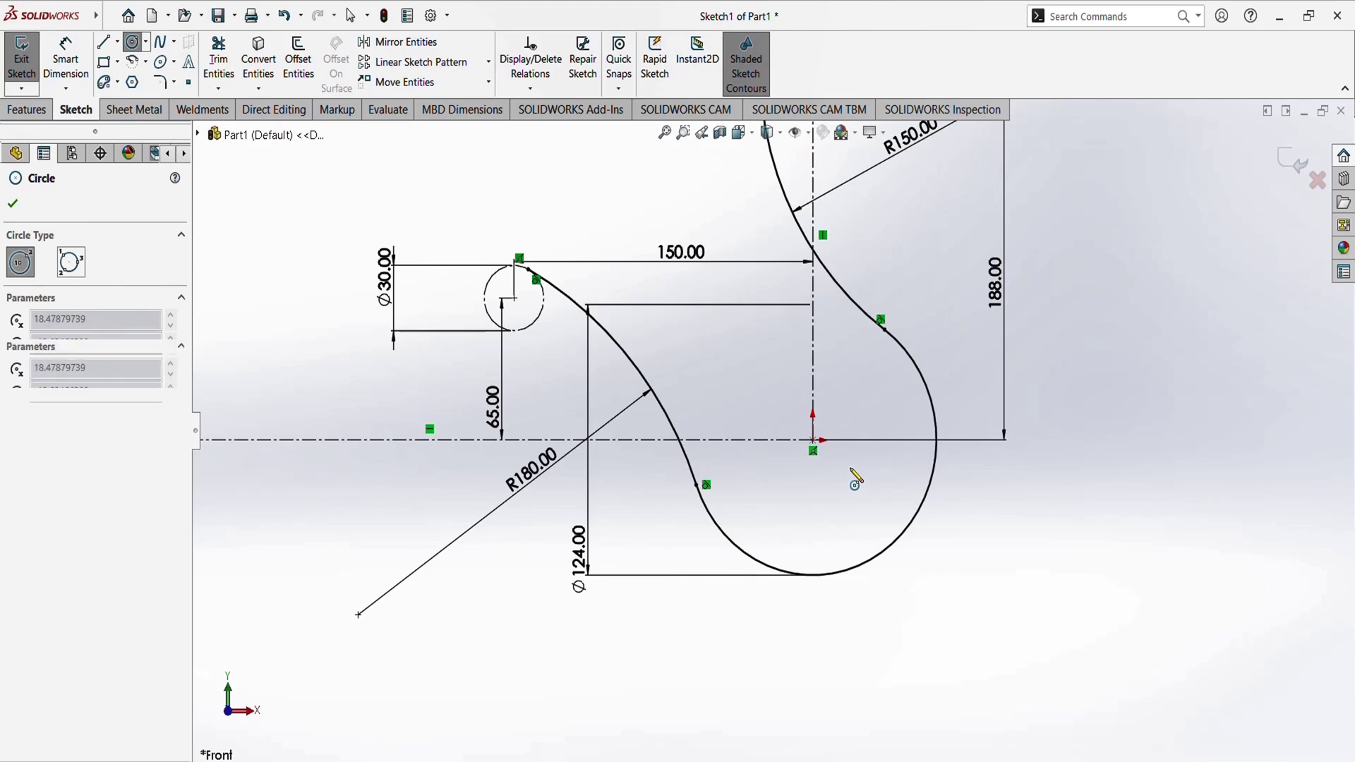
{"action": "left_click", "coordinate": [849, 706]}
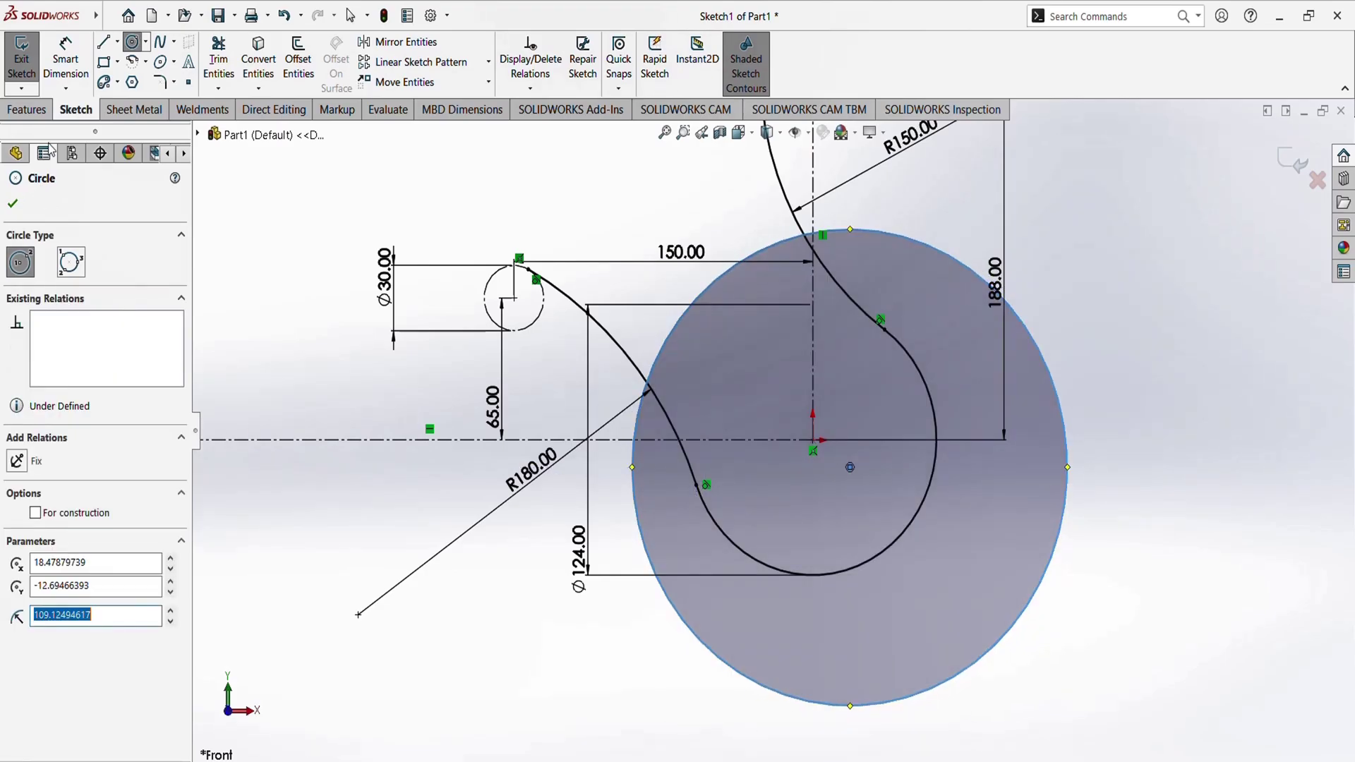
Dimension the new outer circle's diameter to 300 mm
{"action": "left_click", "coordinate": [66, 60]}
{"action": "left_click", "coordinate": [1045, 589]}
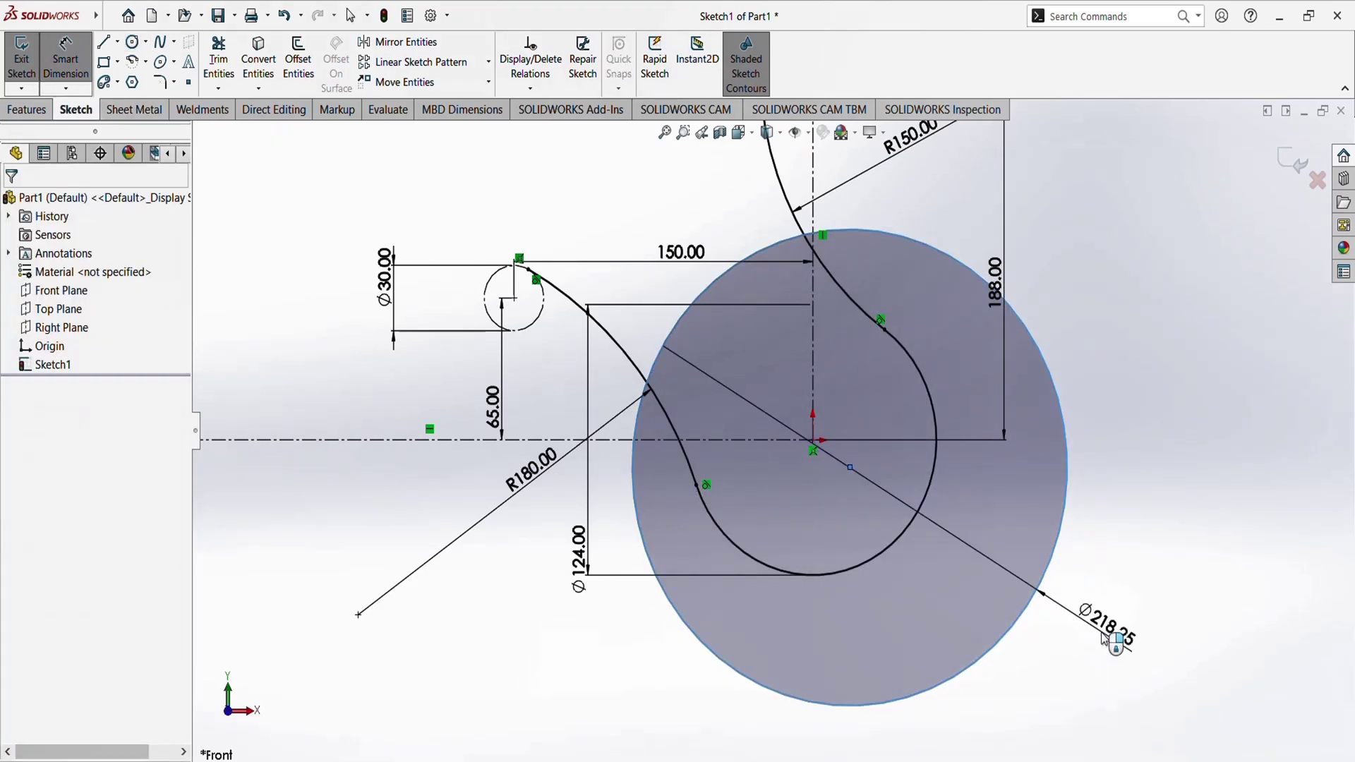
{"action": "left_click", "coordinate": [1102, 639]}
{"action": "type", "text": "300"}
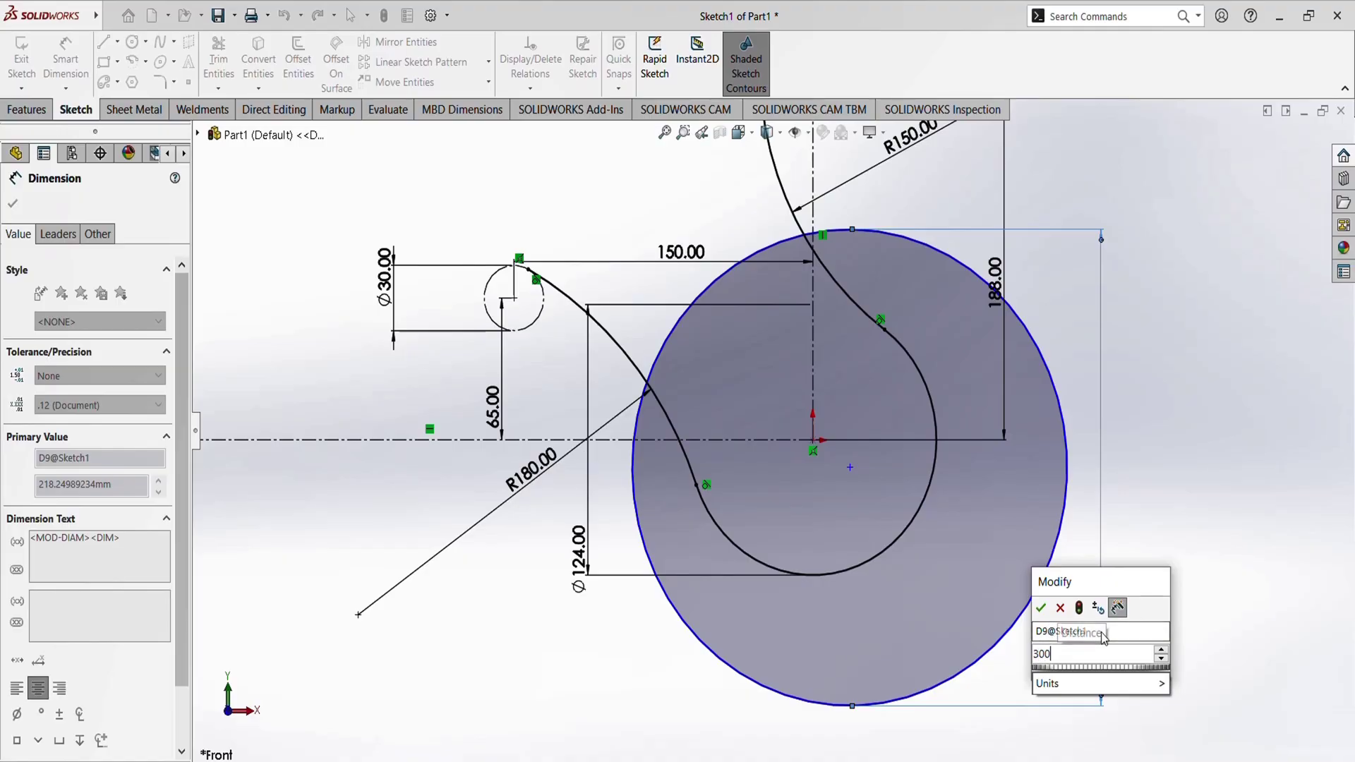
{"action": "key", "text": "Return"}
{"action": "key", "text": "f"}
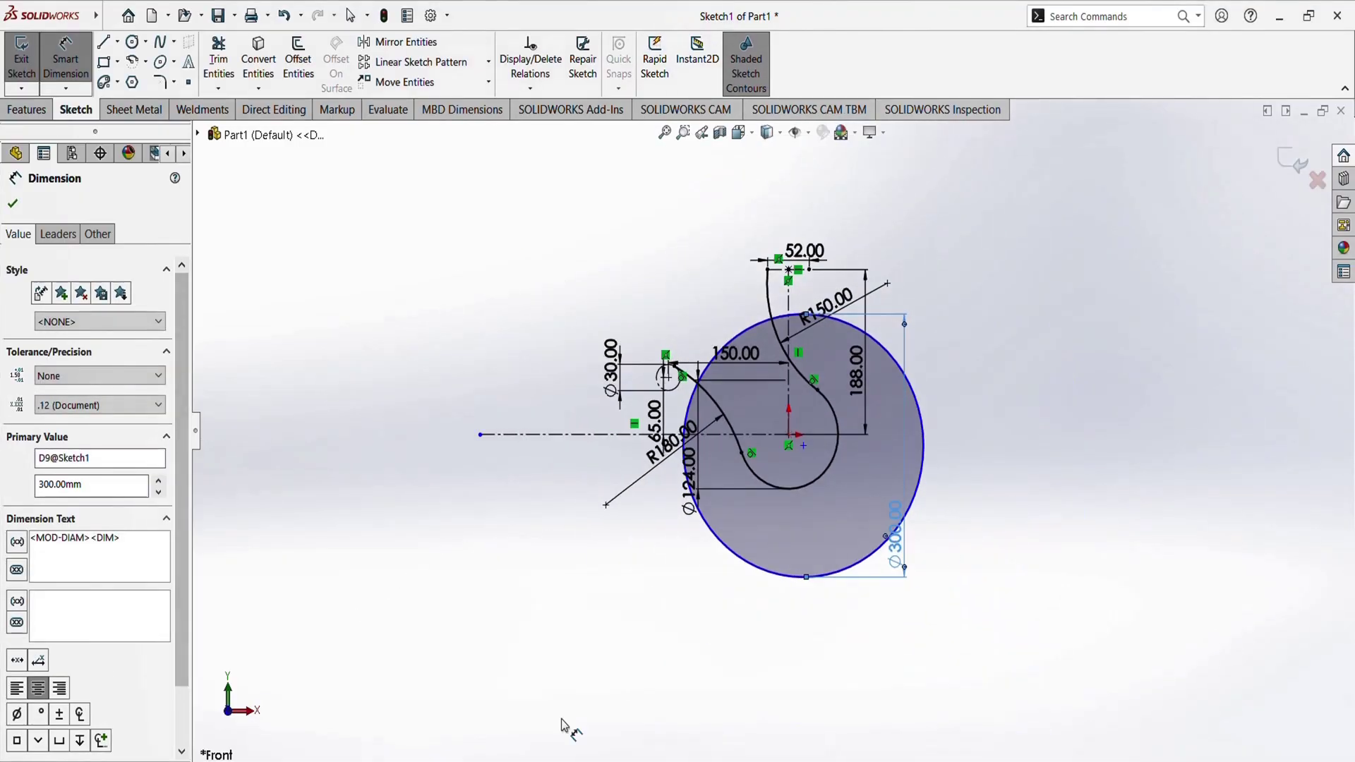
Dimension the horizontal distance from the 300 mm circle's centre to the vertical centreline to 10 mm
{"action": "key", "text": "alt+Tab"}
{"action": "scroll", "coordinate": [899, 408], "scroll_direction": "up", "scroll_amount": 2}
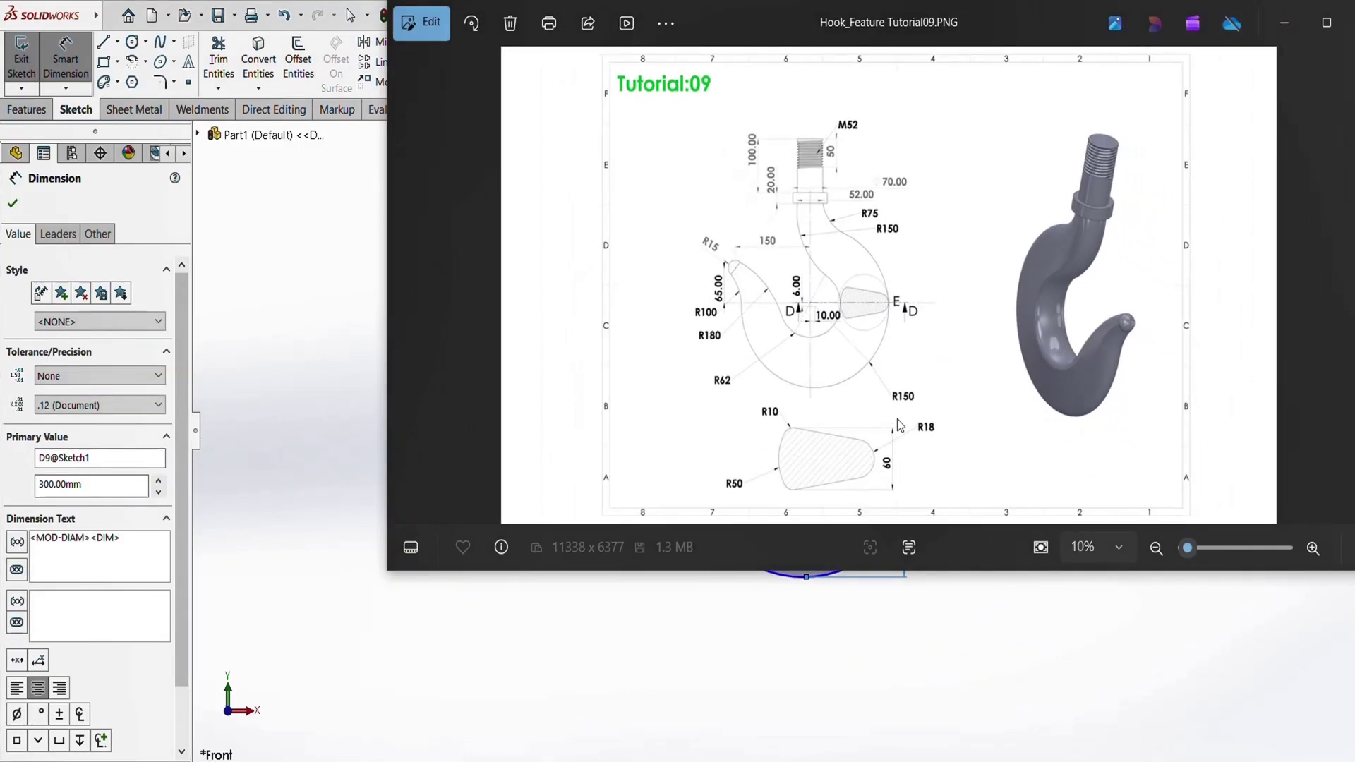
{"action": "scroll", "coordinate": [899, 407], "scroll_direction": "down", "scroll_amount": 3}
{"action": "scroll", "coordinate": [819, 314], "scroll_direction": "up", "scroll_amount": 5}
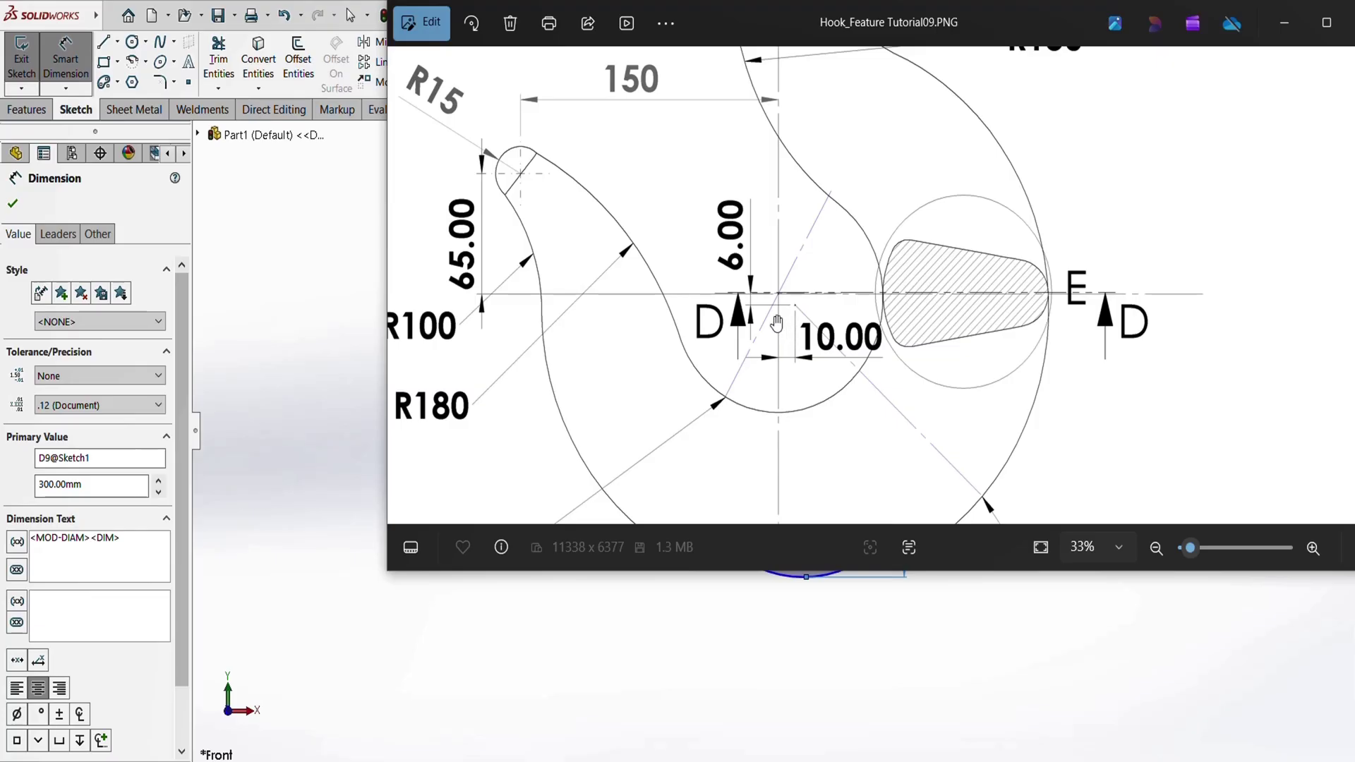
{"action": "scroll", "coordinate": [751, 308], "scroll_direction": "down", "scroll_amount": 5}
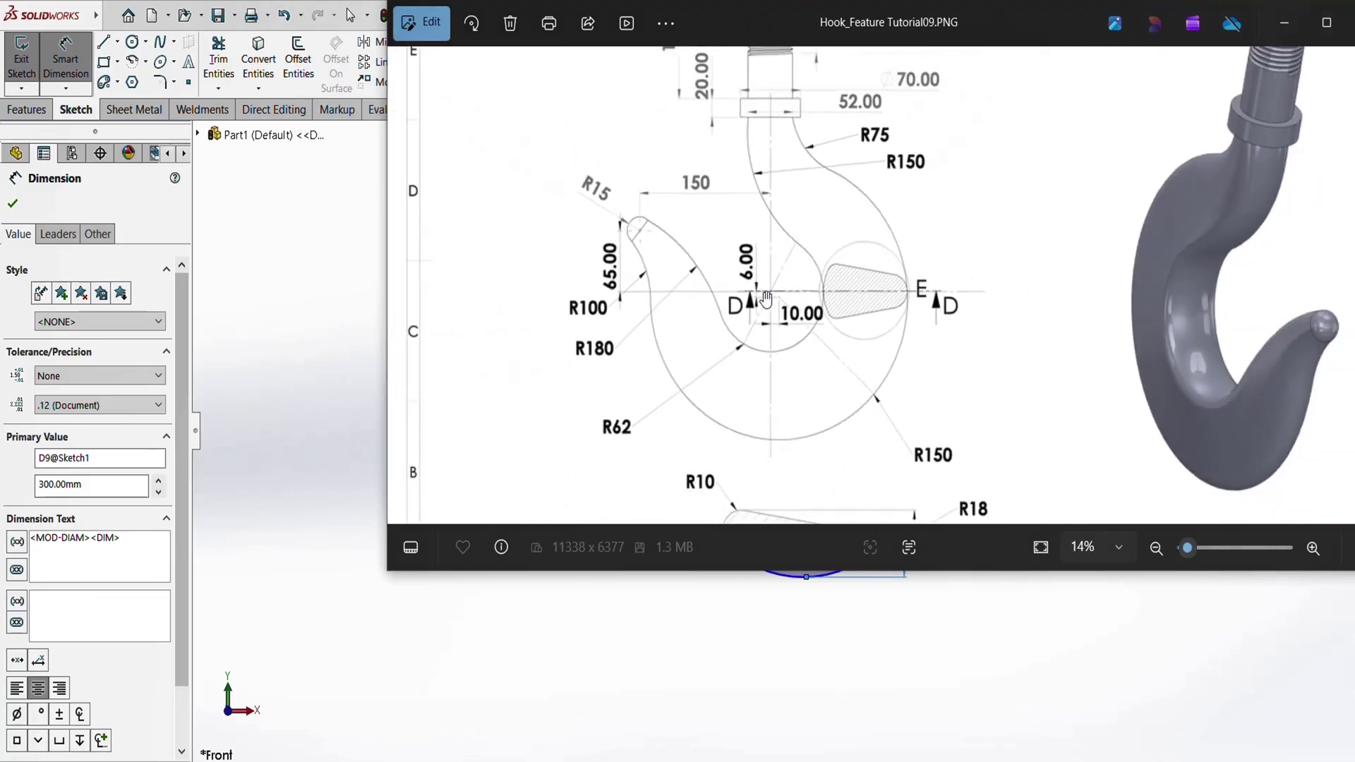
{"action": "left_click", "coordinate": [65, 53]}
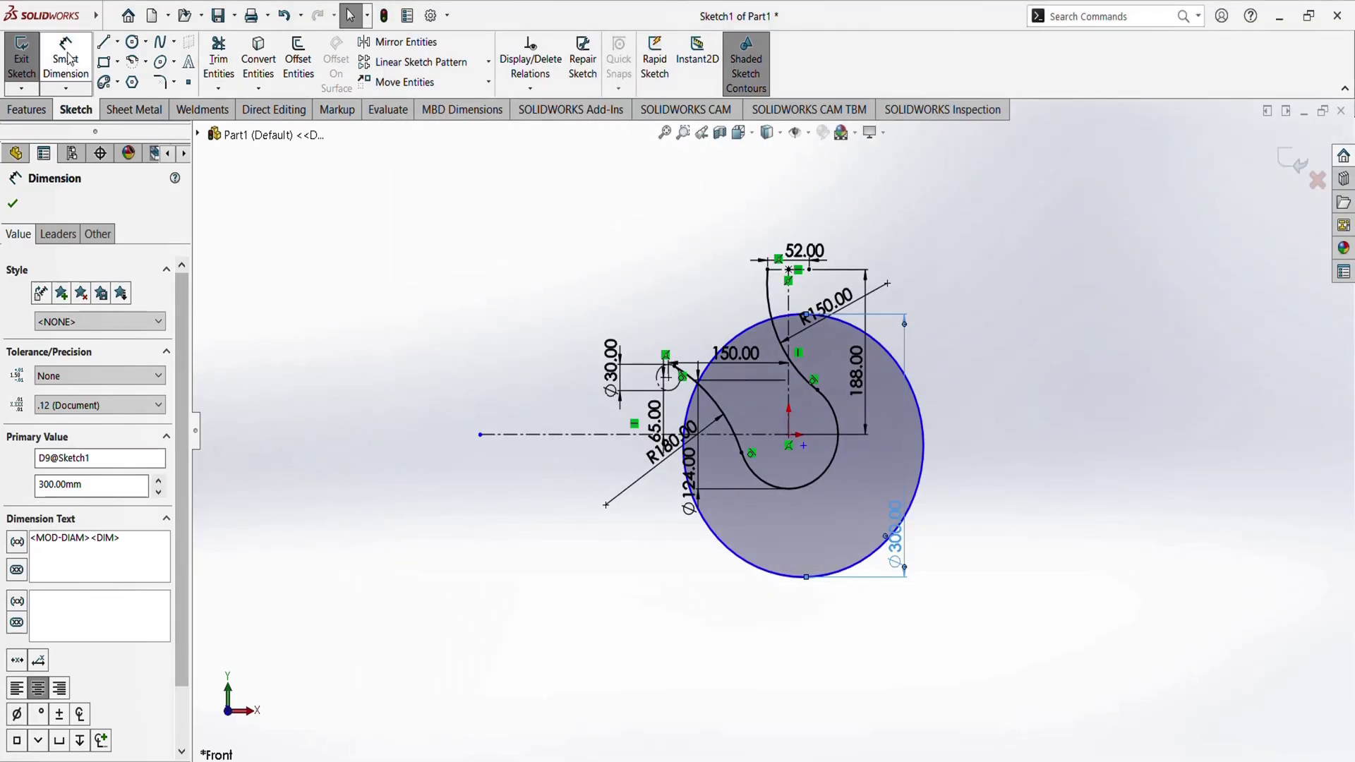
{"action": "left_click", "coordinate": [66, 55]}
{"action": "scroll", "coordinate": [824, 452], "scroll_direction": "down", "scroll_amount": 3}
{"action": "scroll", "coordinate": [780, 458], "scroll_direction": "down", "scroll_amount": 2}
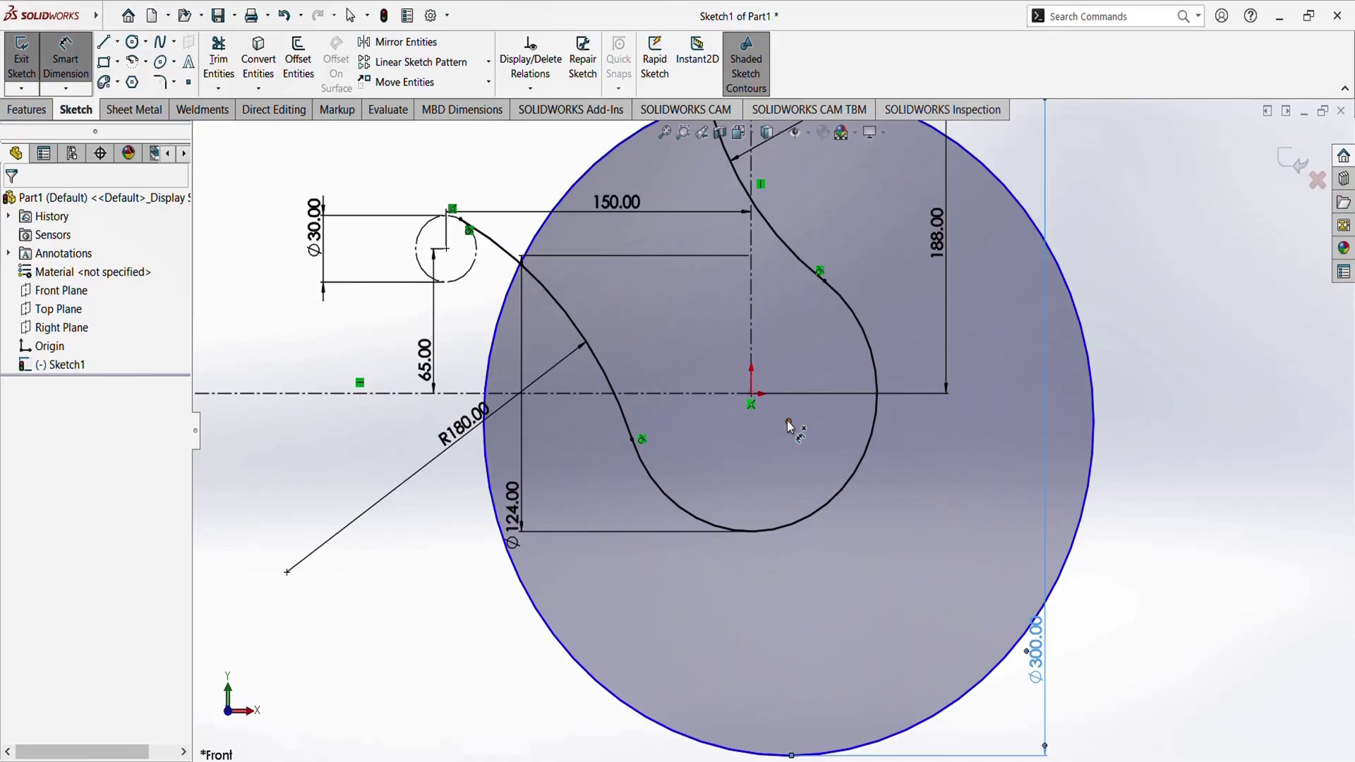
{"action": "left_click", "coordinate": [788, 422]}
{"action": "left_click", "coordinate": [751, 341]}
{"action": "left_click", "coordinate": [773, 328]}
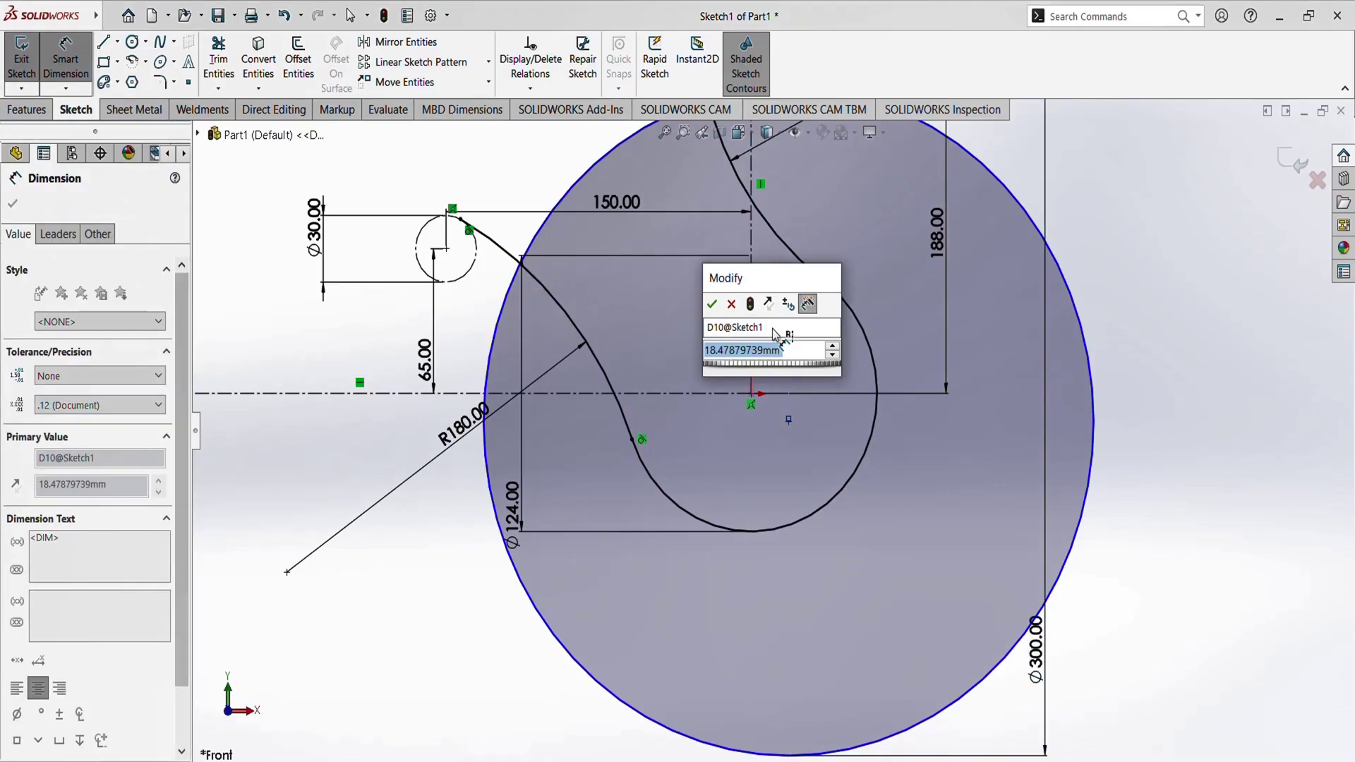
{"action": "type", "text": "10"}
{"action": "key", "text": "Return"}
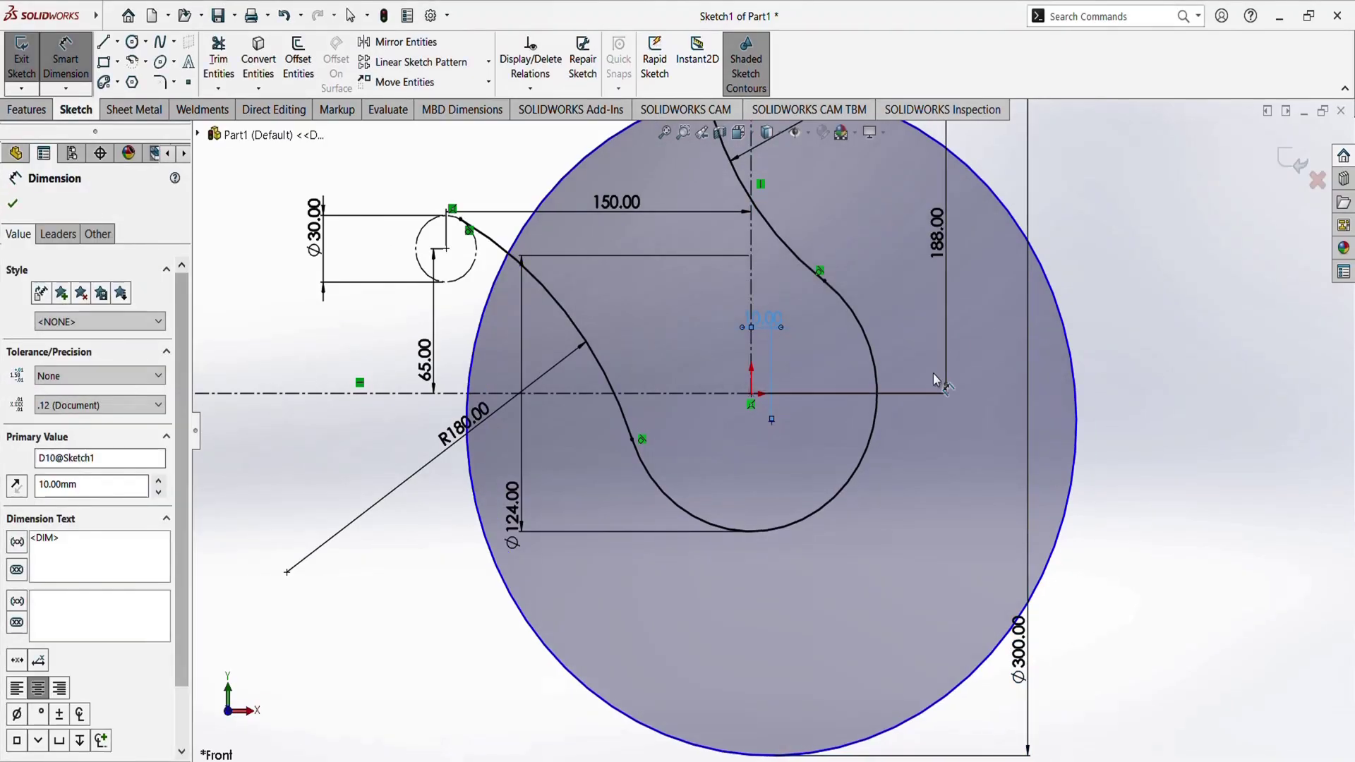
Dimension the vertical distance from the 300 mm circle's centre to the horizontal centreline to 6 mm
{"action": "scroll", "coordinate": [804, 399], "scroll_direction": "down", "scroll_amount": 2}
{"action": "left_click", "coordinate": [740, 442]}
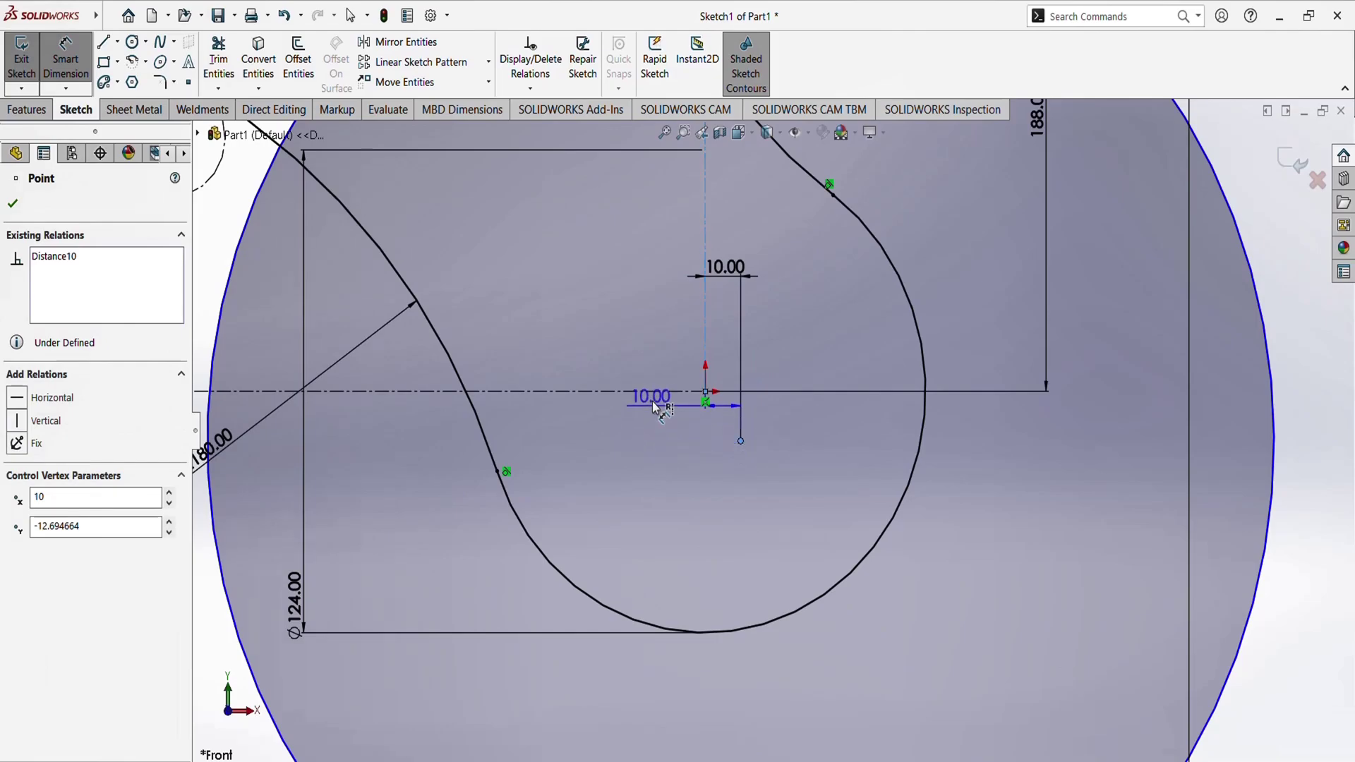
{"action": "left_click", "coordinate": [664, 391]}
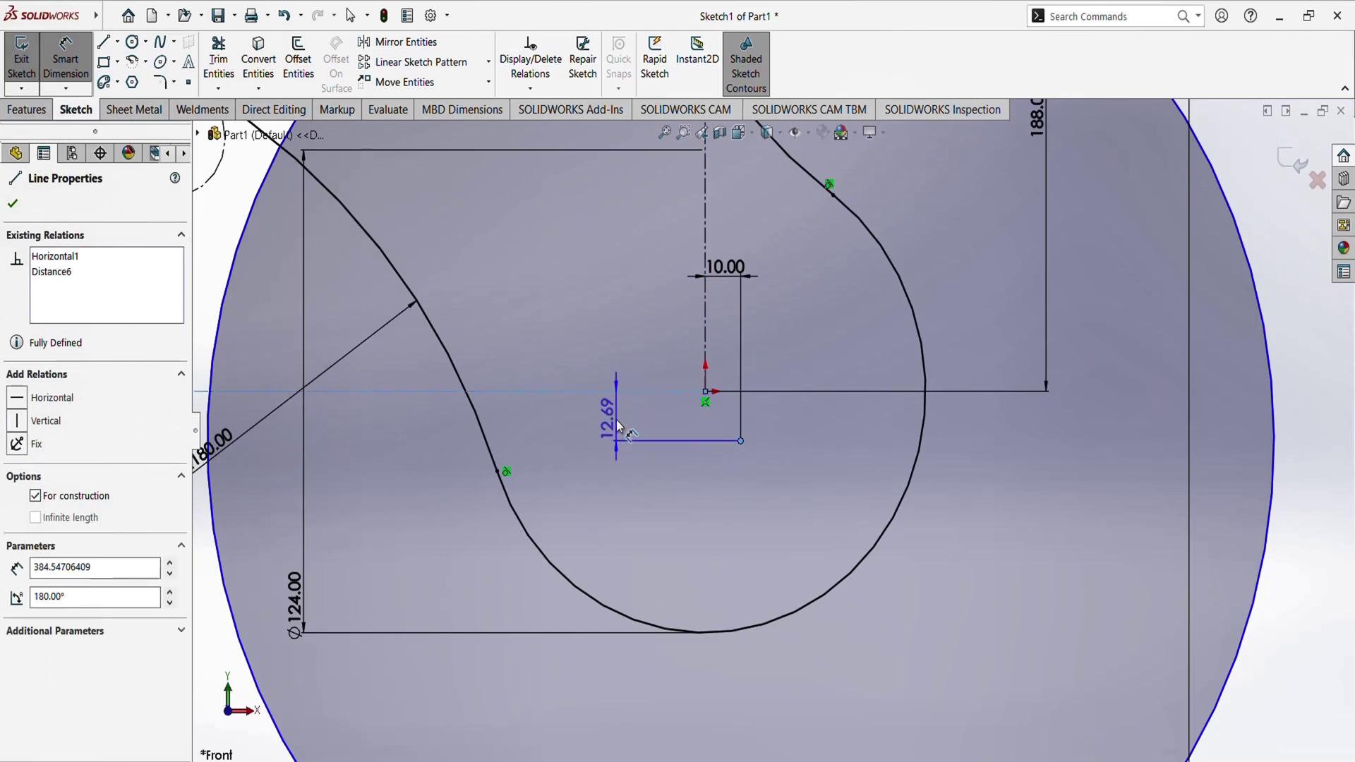
{"action": "left_click", "coordinate": [616, 420]}
{"action": "type", "text": "6"}
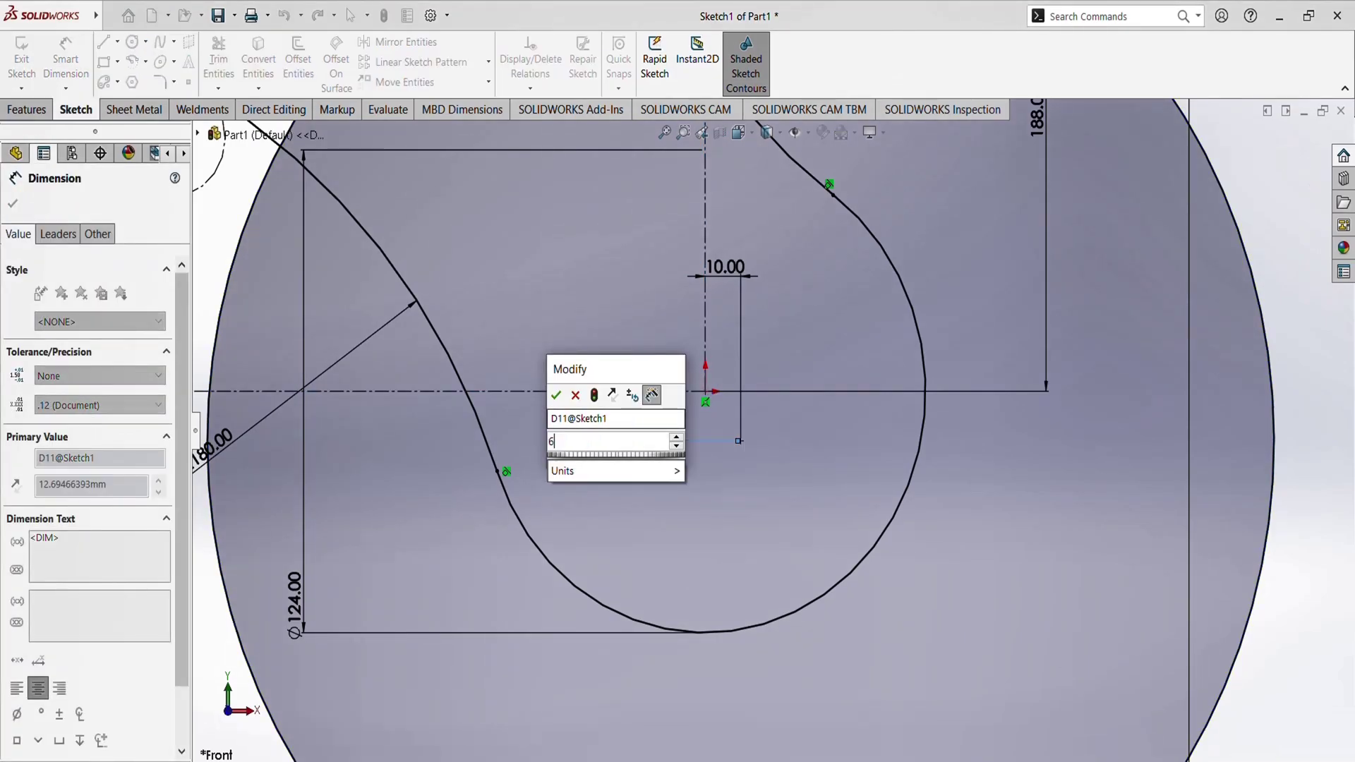
{"action": "key", "text": "Return"}
{"action": "key", "text": "f"}
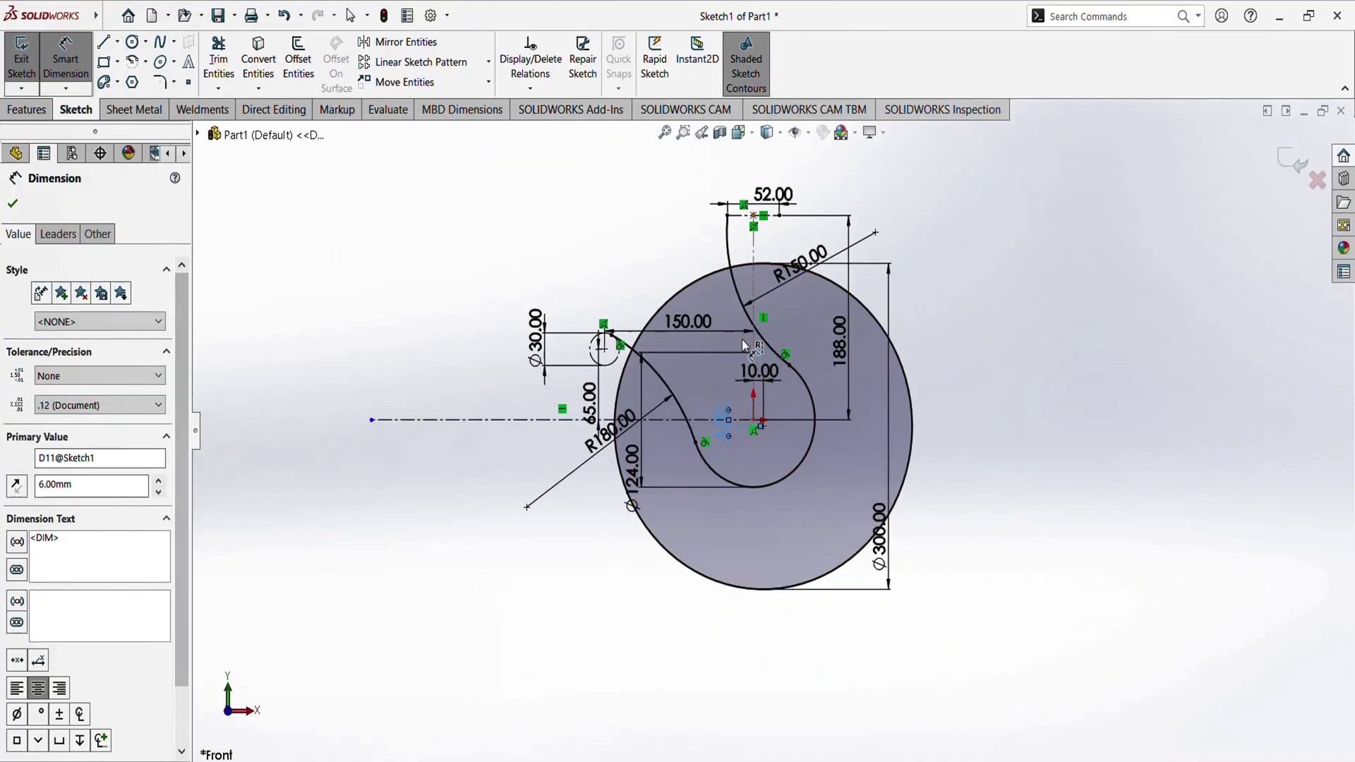
{"action": "left_click", "coordinate": [15, 204]}
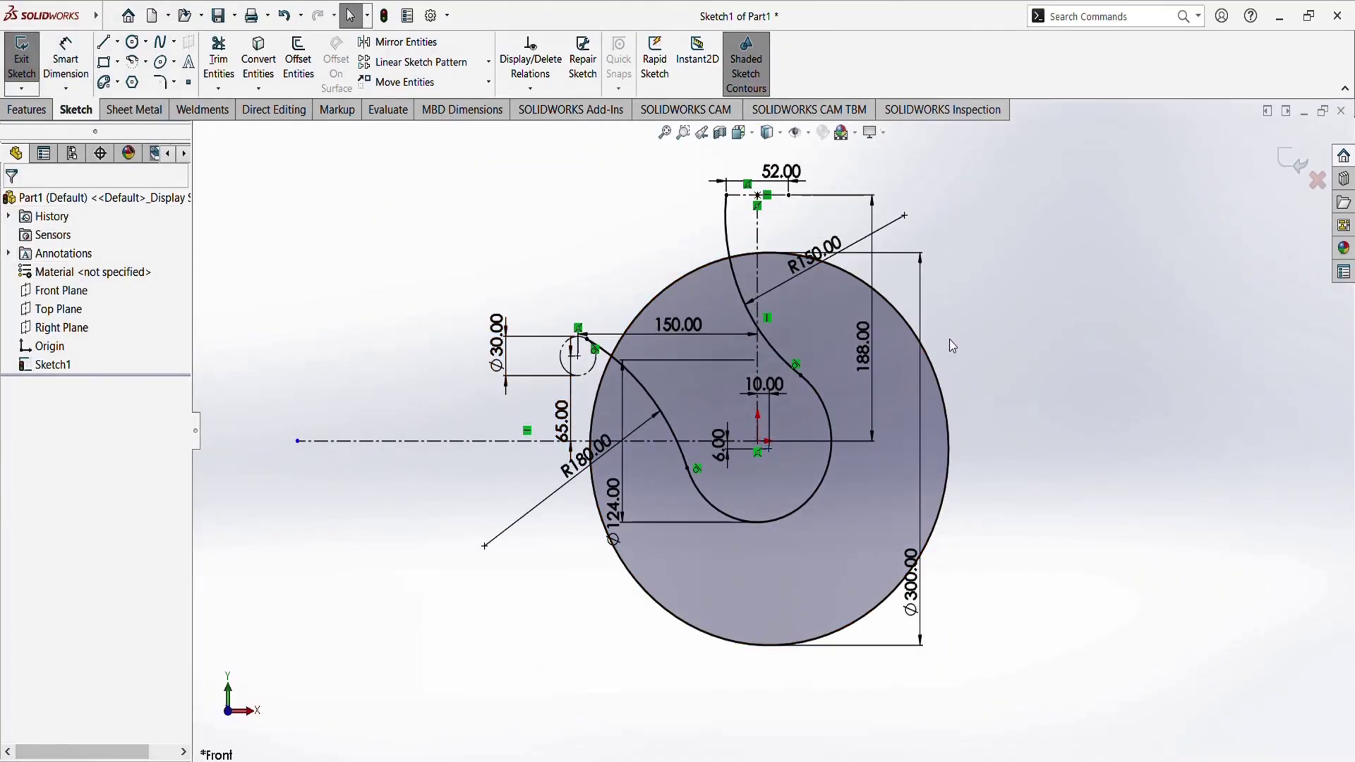
Draw a three-point arc of about 133 mm radius from the right end of the 52 mm neck line to the 300 mm circle
{"action": "scroll", "coordinate": [854, 250], "scroll_direction": "up", "scroll_amount": 5}
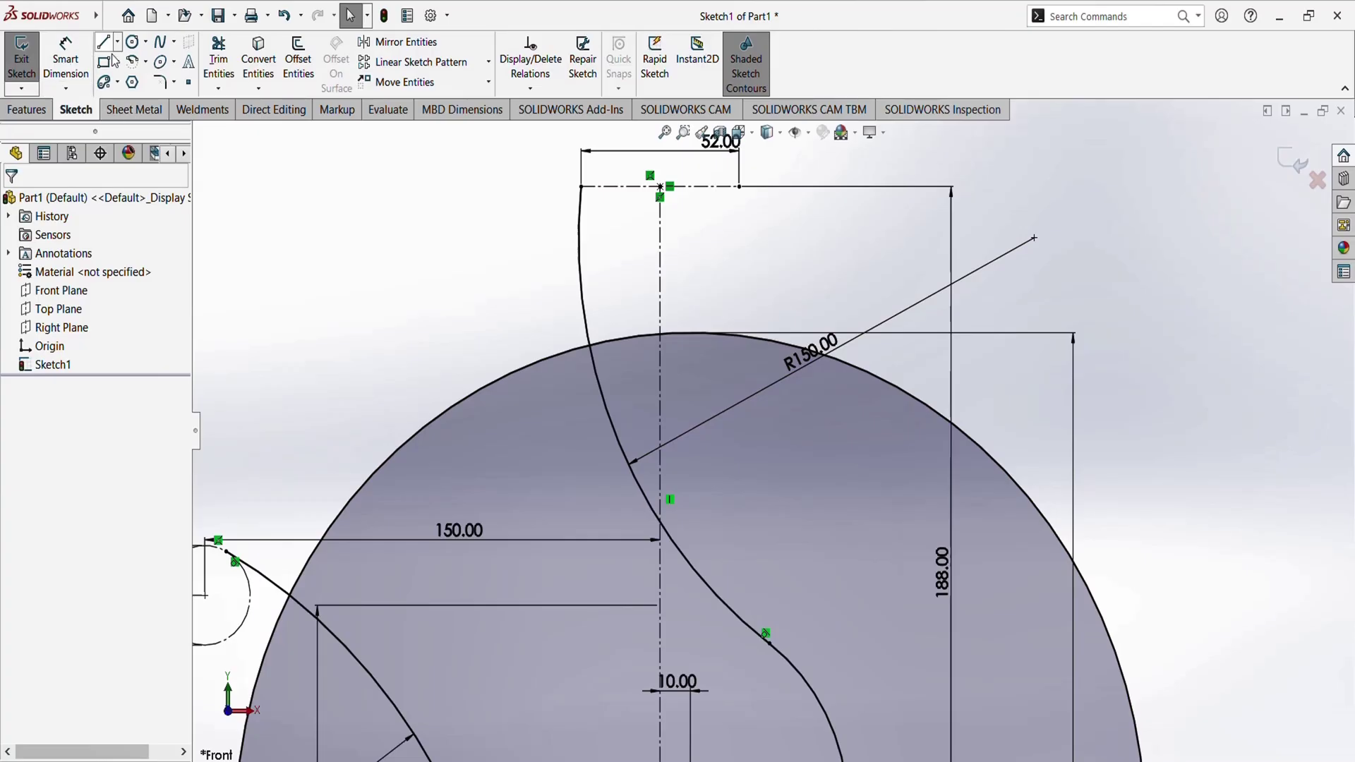
{"action": "left_click", "coordinate": [130, 64]}
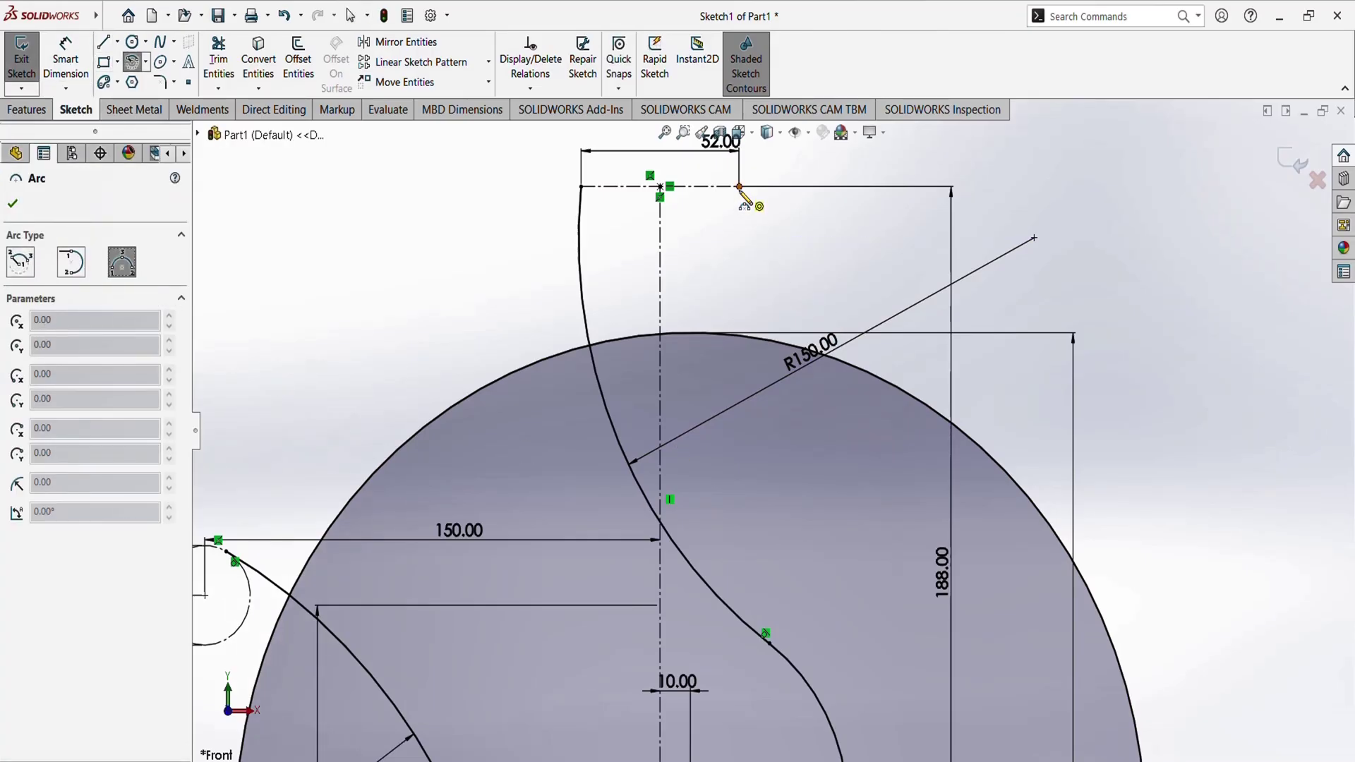
{"action": "left_click", "coordinate": [739, 187]}
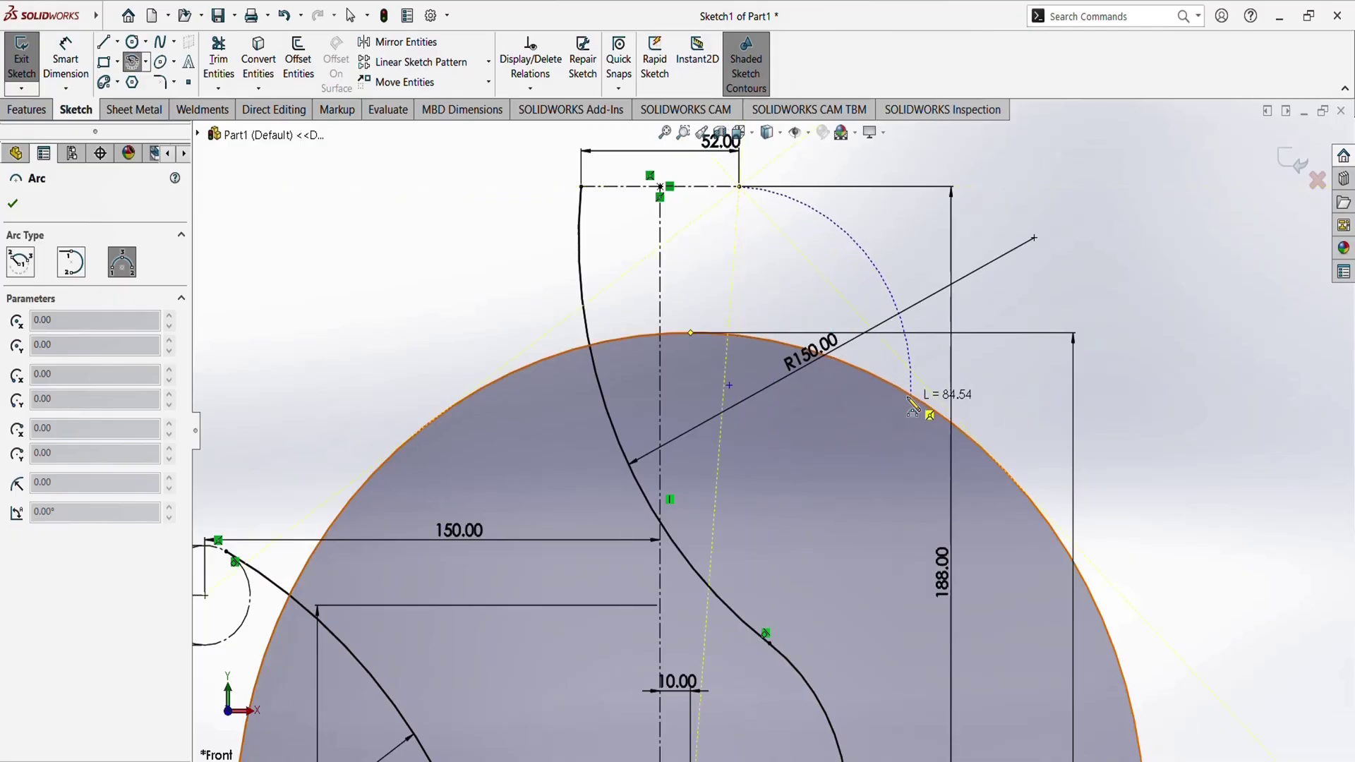
{"action": "left_click", "coordinate": [904, 388]}
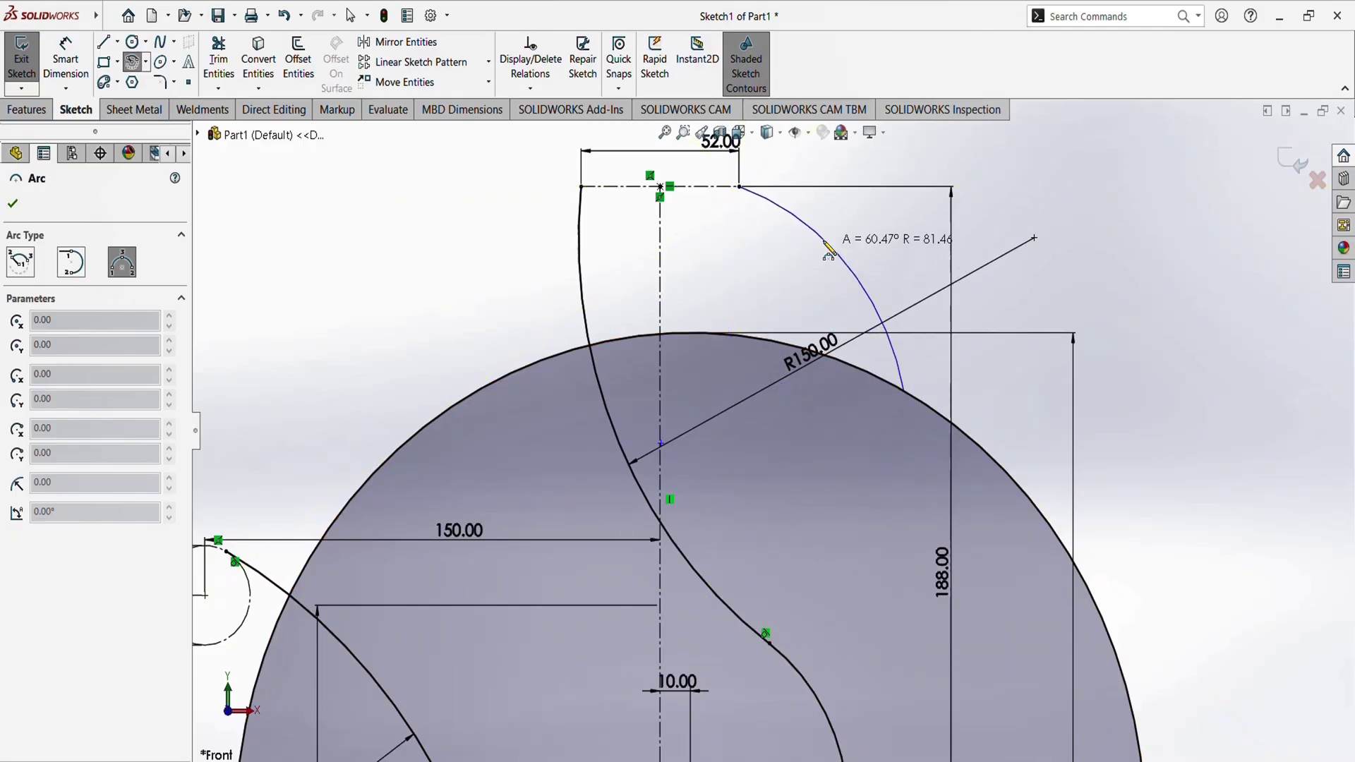
{"action": "left_click", "coordinate": [778, 265]}
{"action": "key", "text": "Escape"}
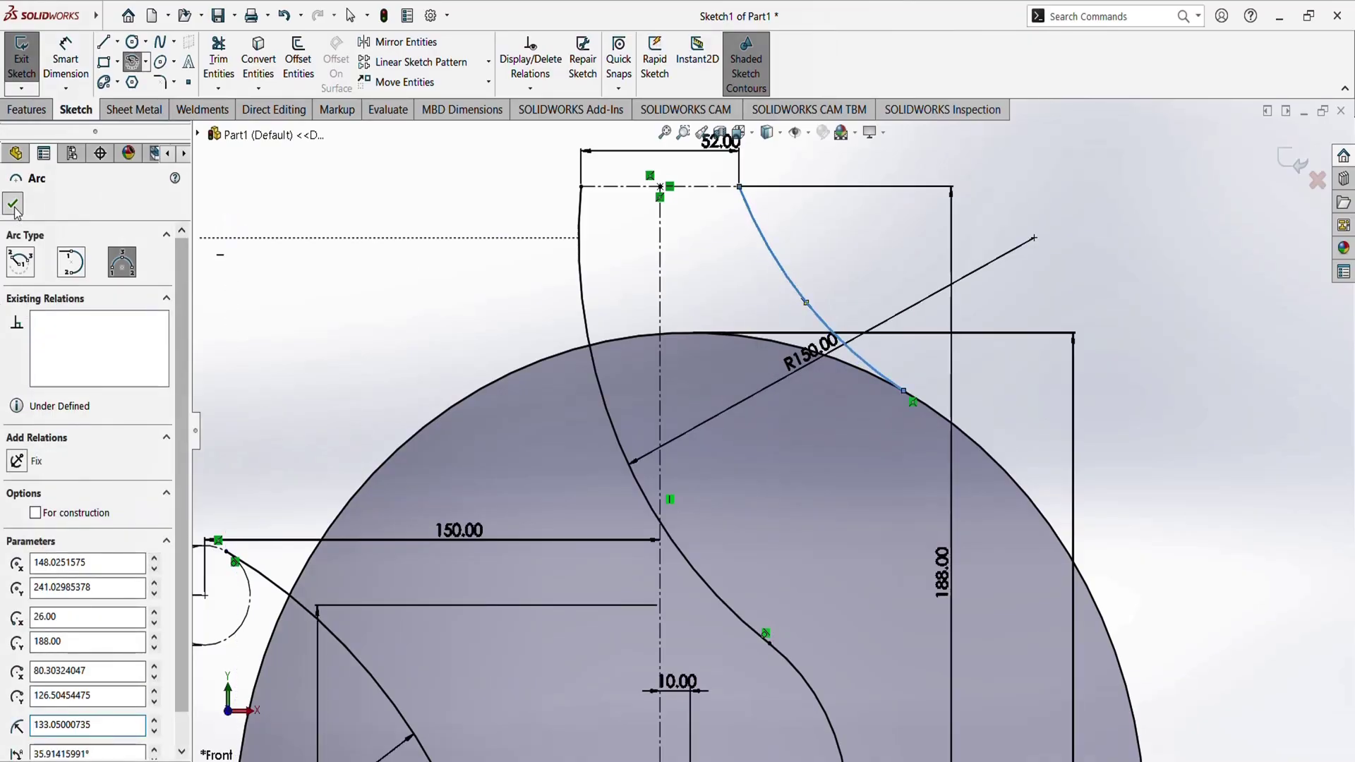
Make the new right-hand neck arc tangent to the 300 mm circle
{"action": "left_click", "coordinate": [66, 60]}
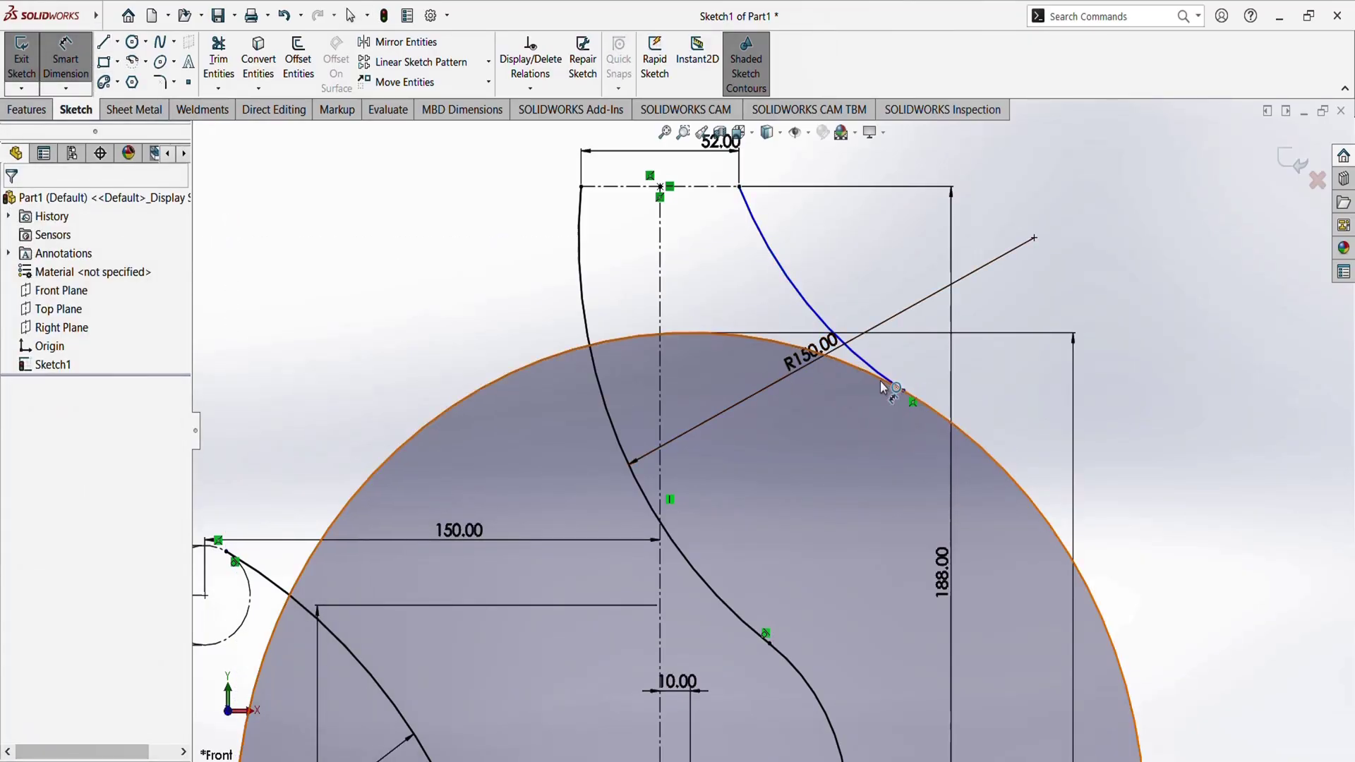
{"action": "key", "text": "Escape"}
{"action": "scroll", "coordinate": [875, 392], "scroll_direction": "down", "scroll_amount": 3}
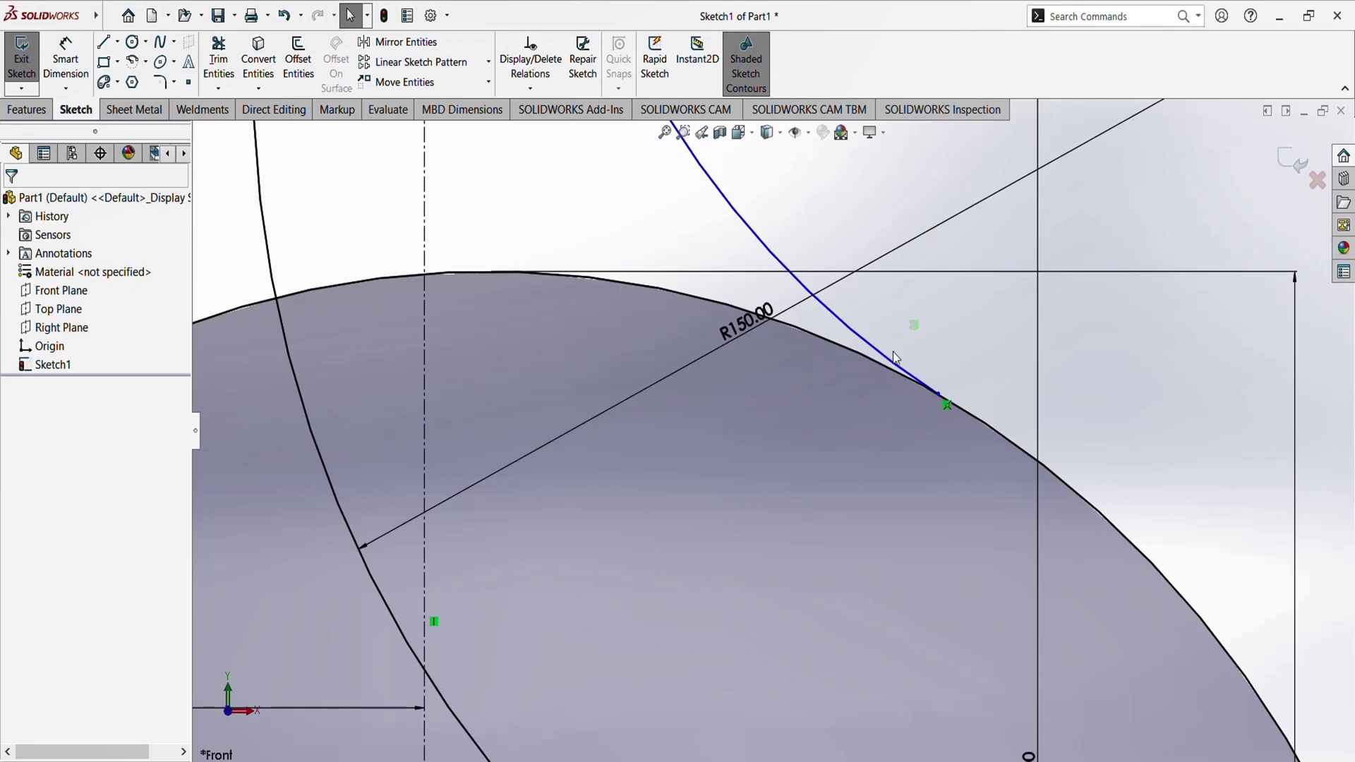
{"action": "left_click_drag", "start_coordinate": [914, 329], "coordinate": [857, 391]}
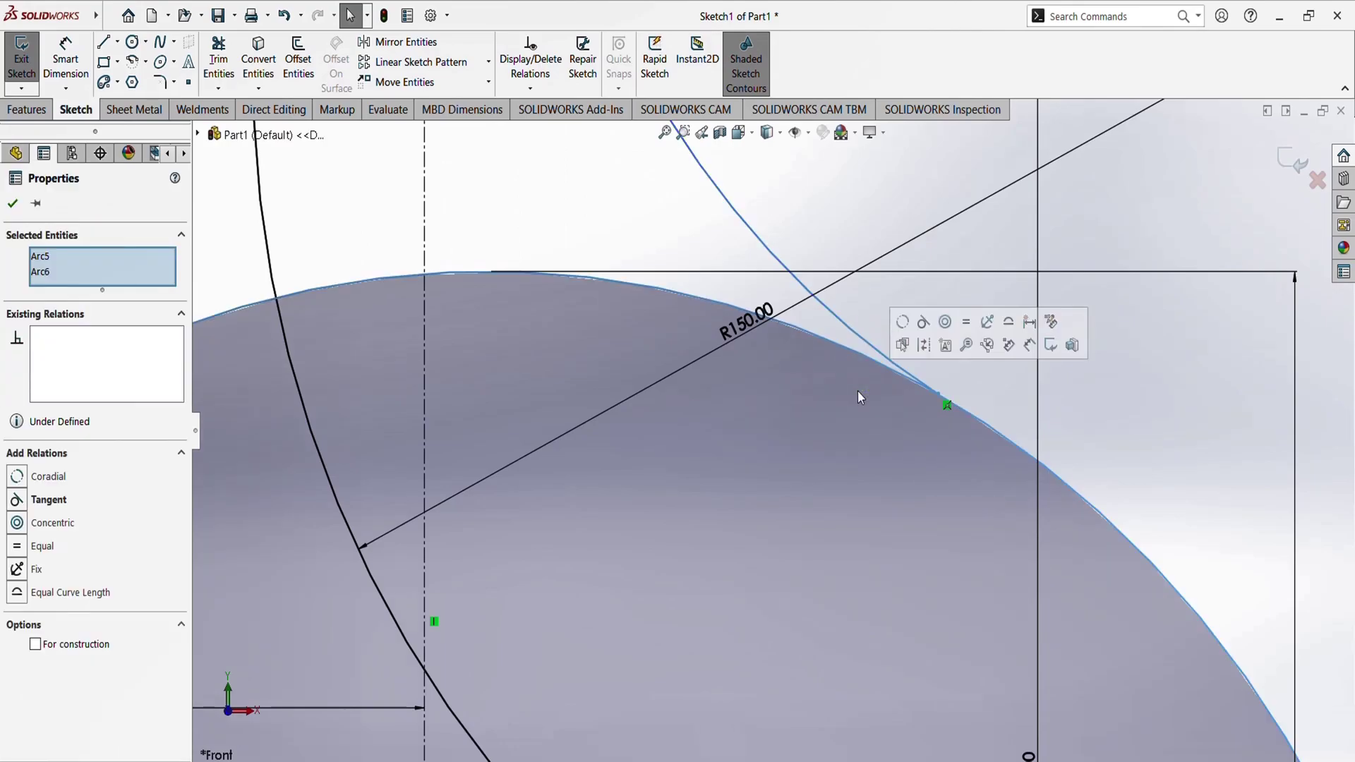
{"action": "left_click", "coordinate": [922, 325]}
{"action": "key", "text": "Escape"}
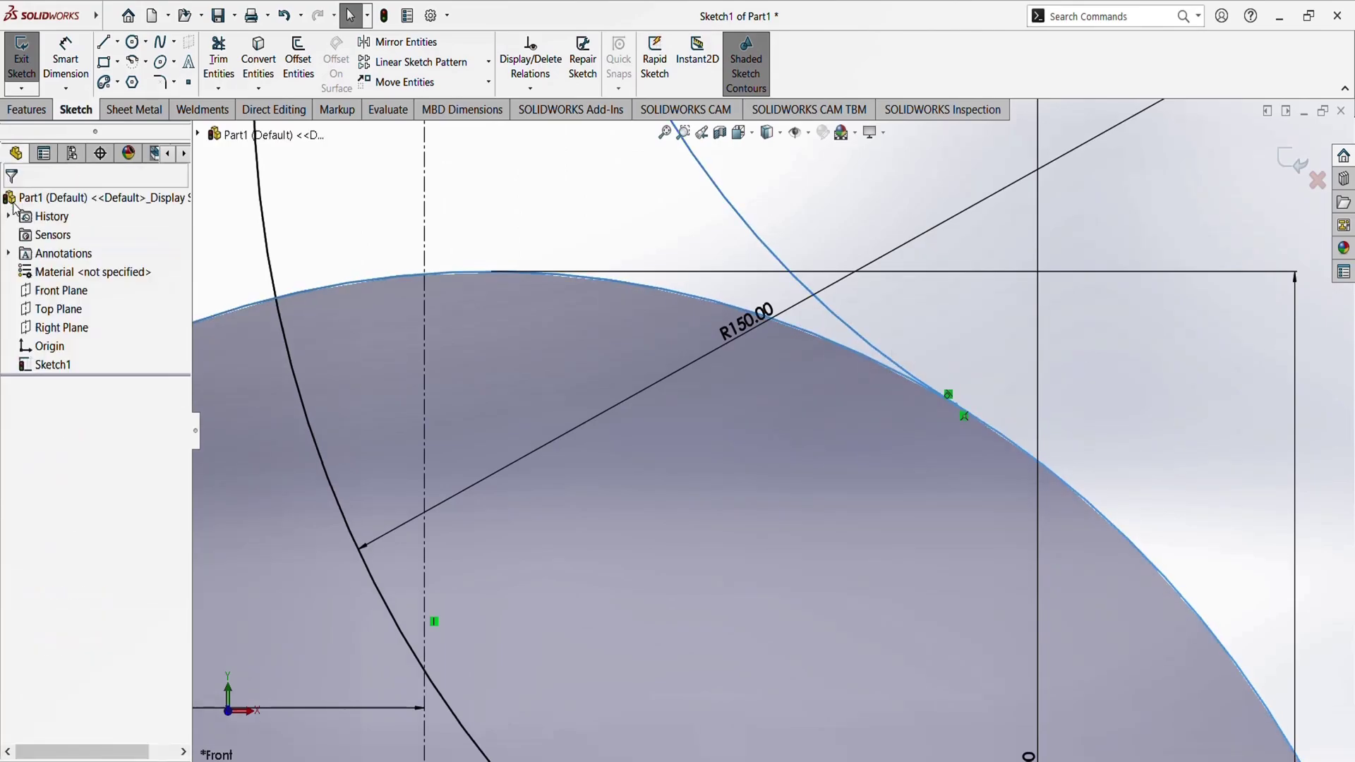
Dimension the right-hand neck arc's radius to 75 mm
{"action": "left_click", "coordinate": [70, 53]}
{"action": "scroll", "coordinate": [801, 338], "scroll_direction": "up", "scroll_amount": 3}
{"action": "left_click", "coordinate": [740, 295]}
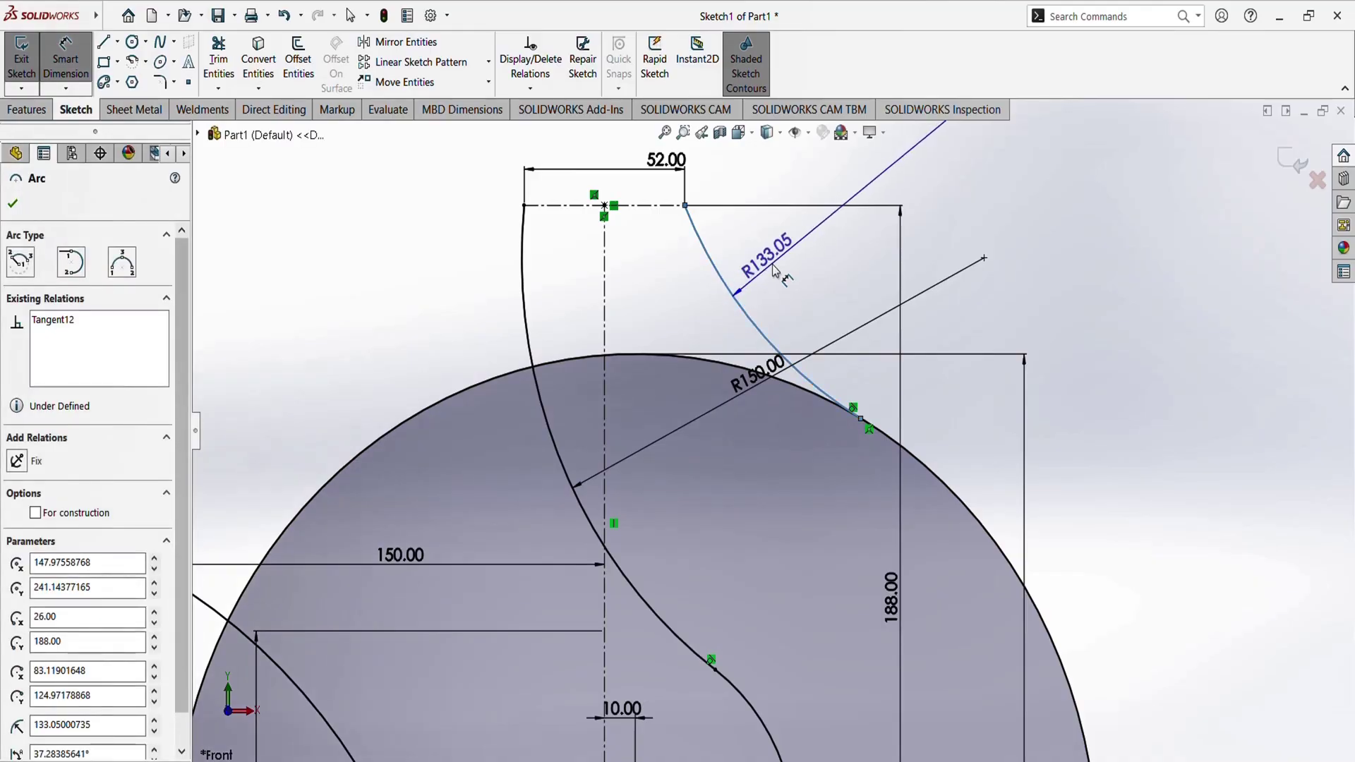
{"action": "left_click", "coordinate": [775, 270]}
{"action": "type", "text": "75"}
{"action": "key", "text": "Return"}
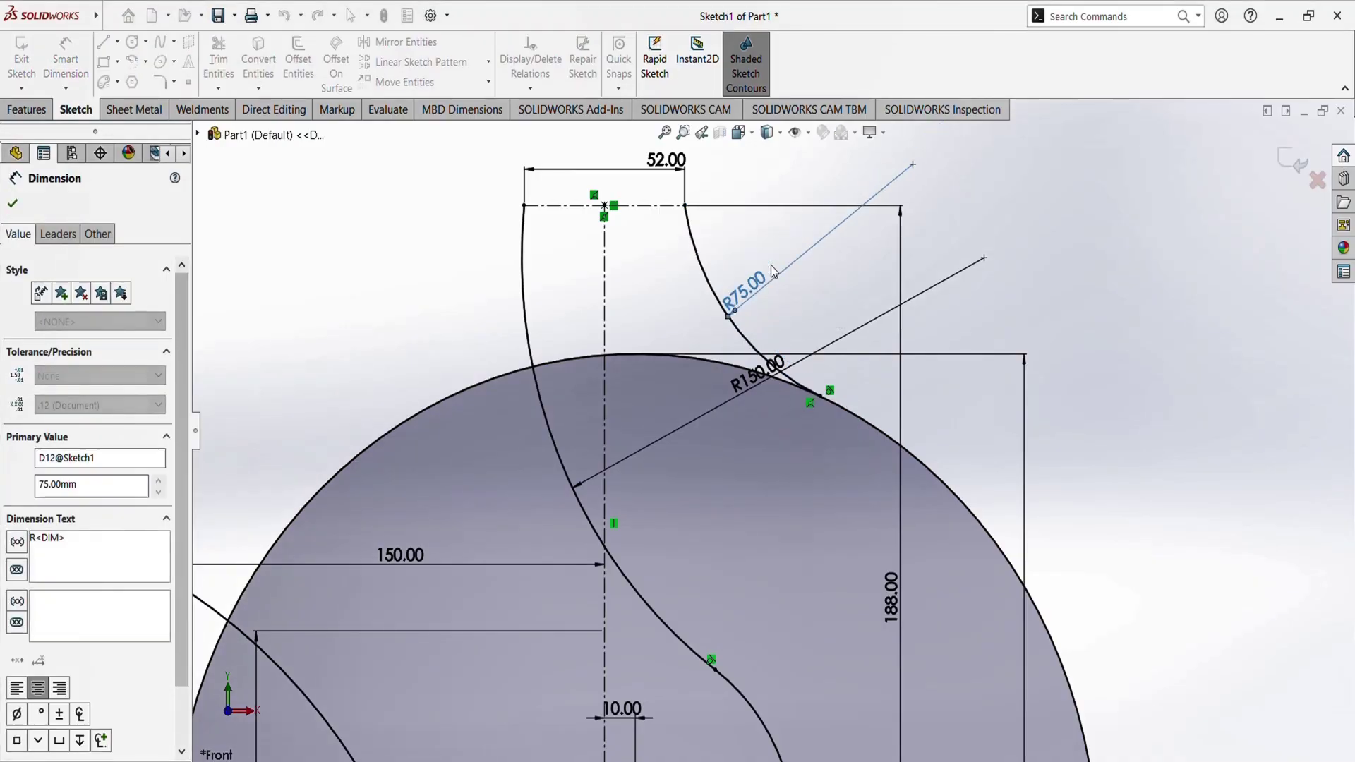
{"action": "scroll", "coordinate": [816, 340], "scroll_direction": "up", "scroll_amount": 3}
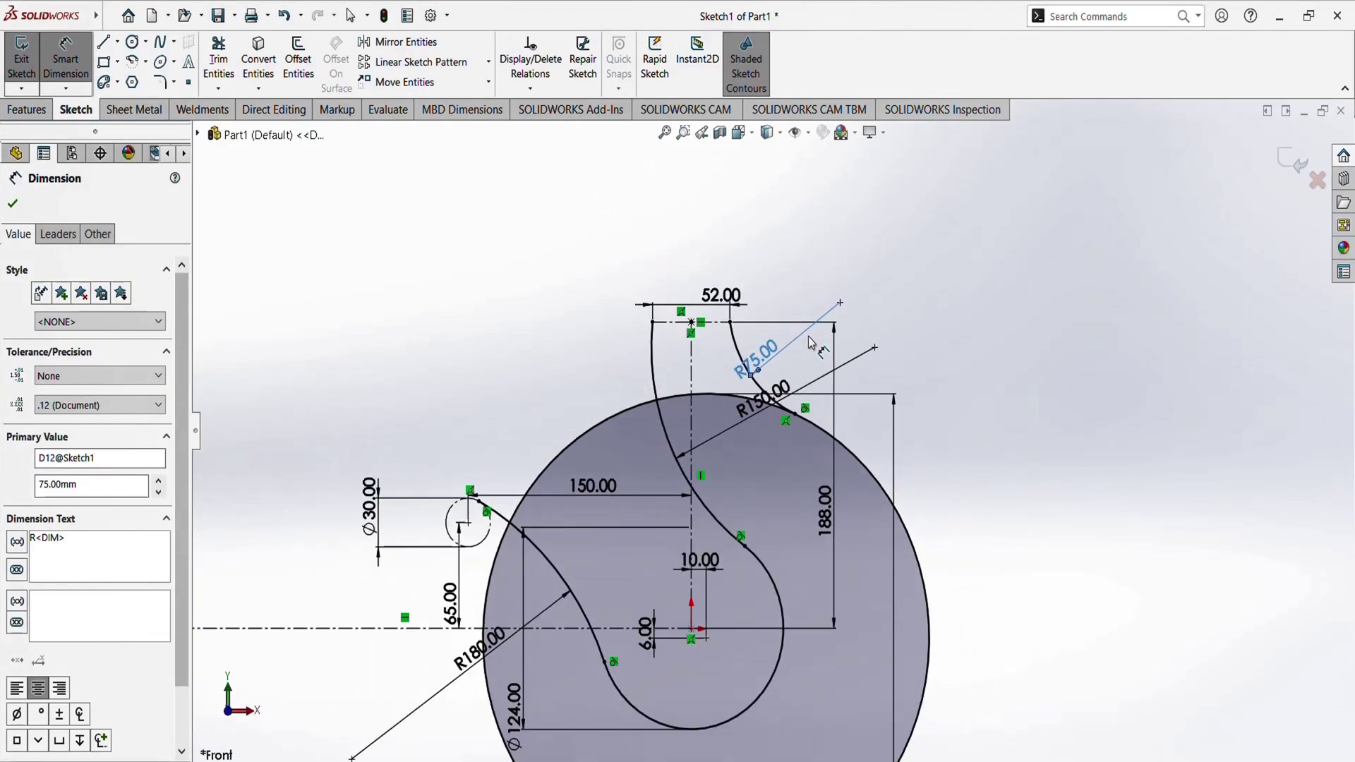
Examine the outer profile in the hook reference drawing and compare it with the sketch around the hook tip and the 300 mm circle
{"action": "key", "text": "alt+Tab"}
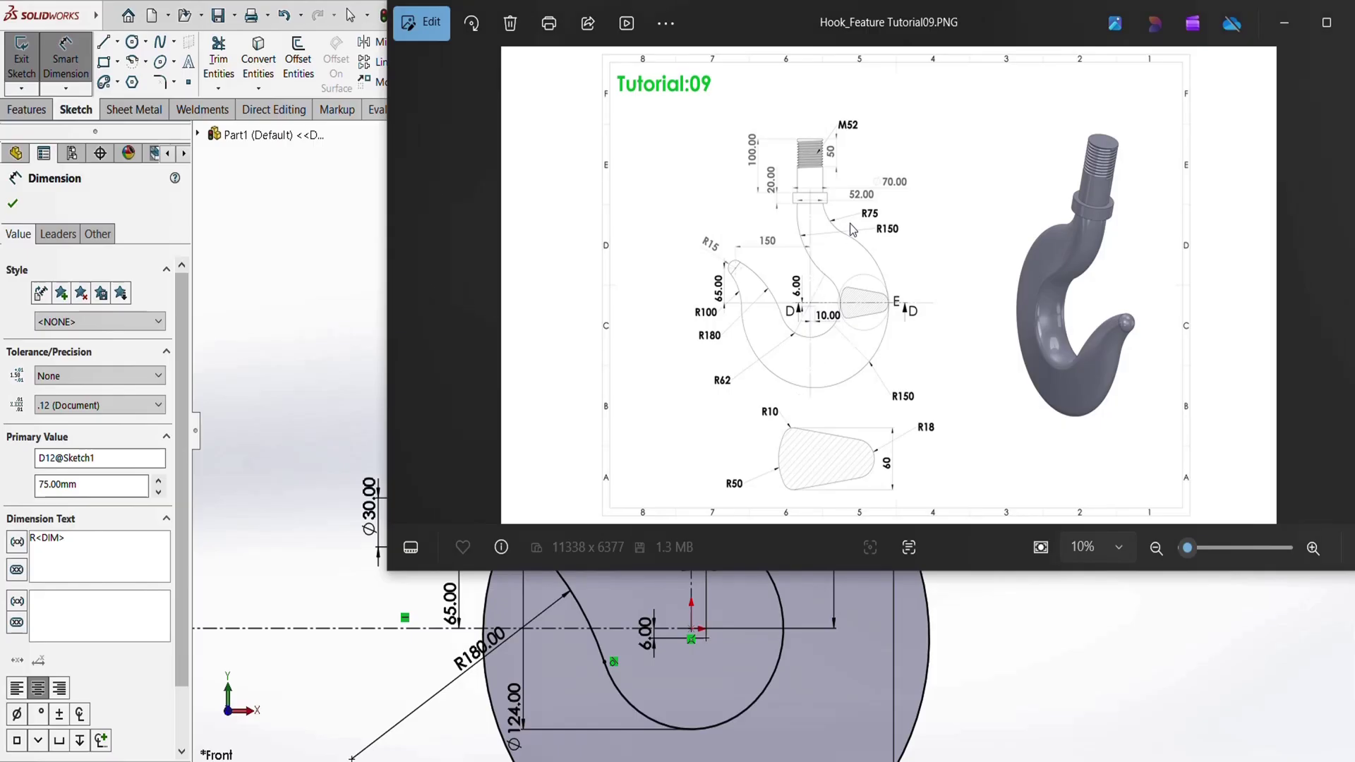
{"action": "scroll", "coordinate": [851, 229], "scroll_direction": "up", "scroll_amount": 2}
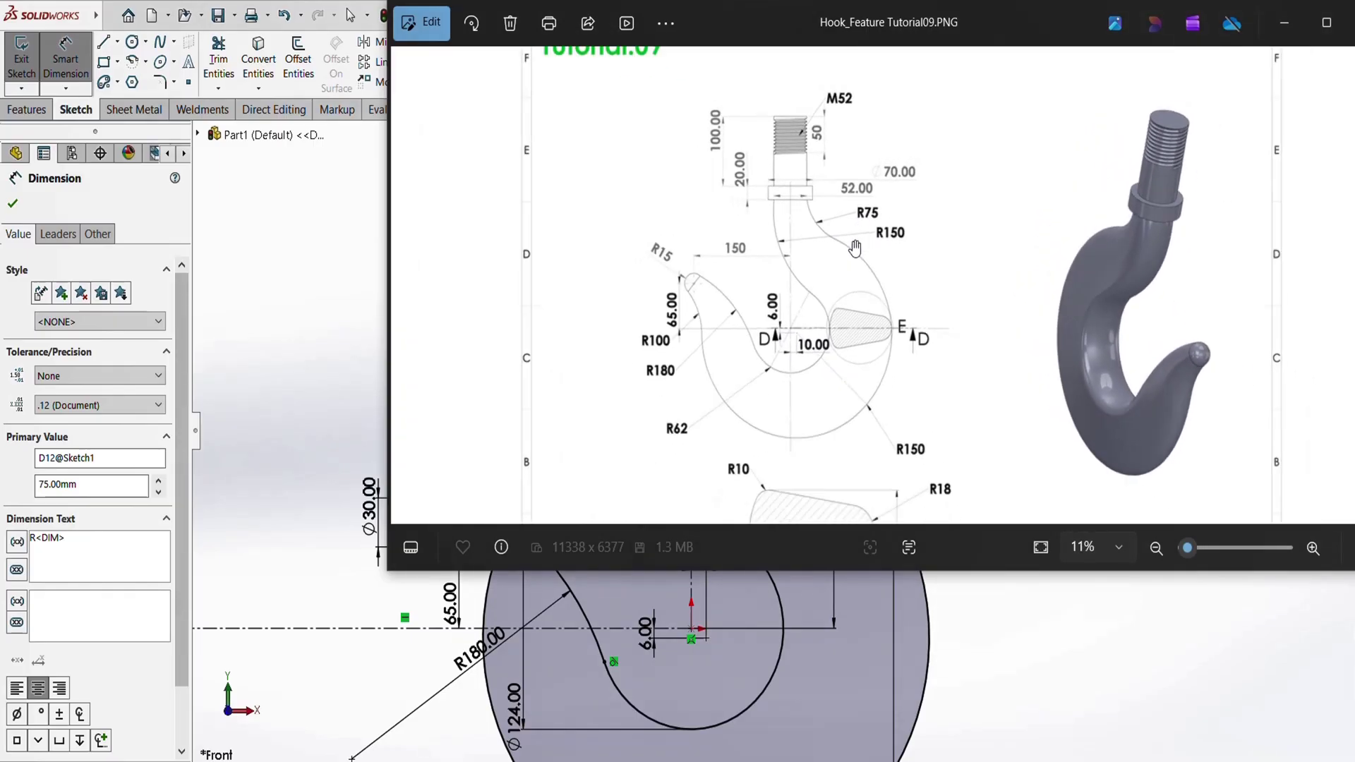
{"action": "scroll", "coordinate": [855, 247], "scroll_direction": "down", "scroll_amount": 2}
{"action": "key", "text": "alt+Tab"}
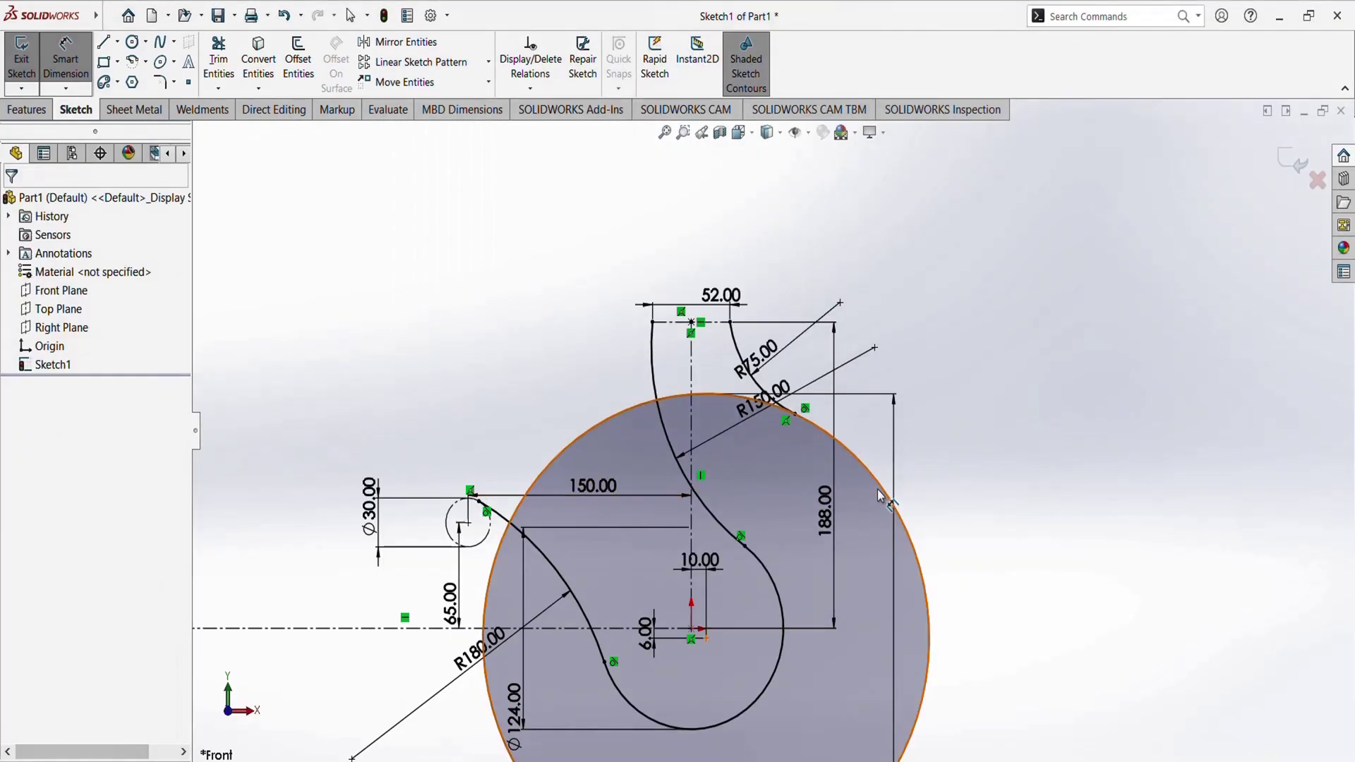
{"action": "scroll", "coordinate": [521, 557], "scroll_direction": "down", "scroll_amount": 3}
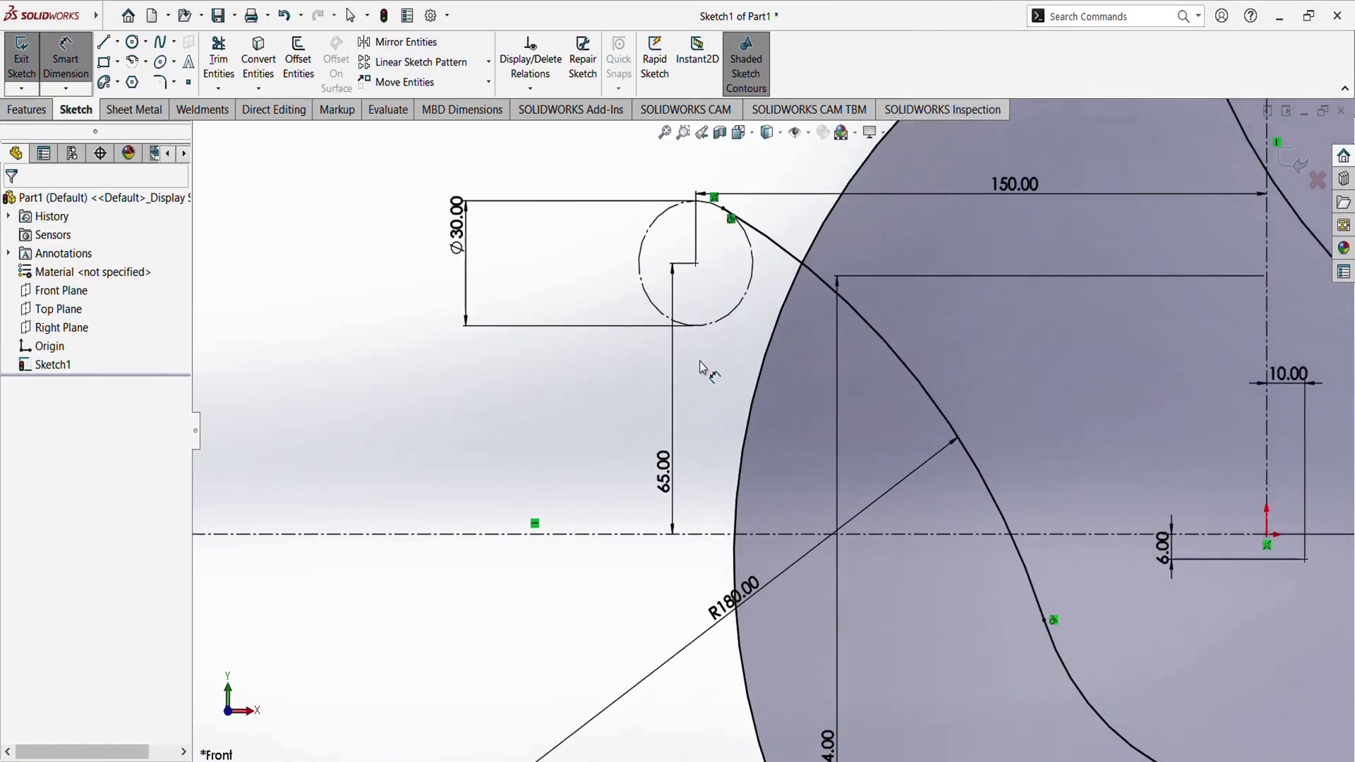
{"action": "scroll", "coordinate": [768, 416], "scroll_direction": "up", "scroll_amount": 3}
{"action": "scroll", "coordinate": [796, 549], "scroll_direction": "down", "scroll_amount": 2}
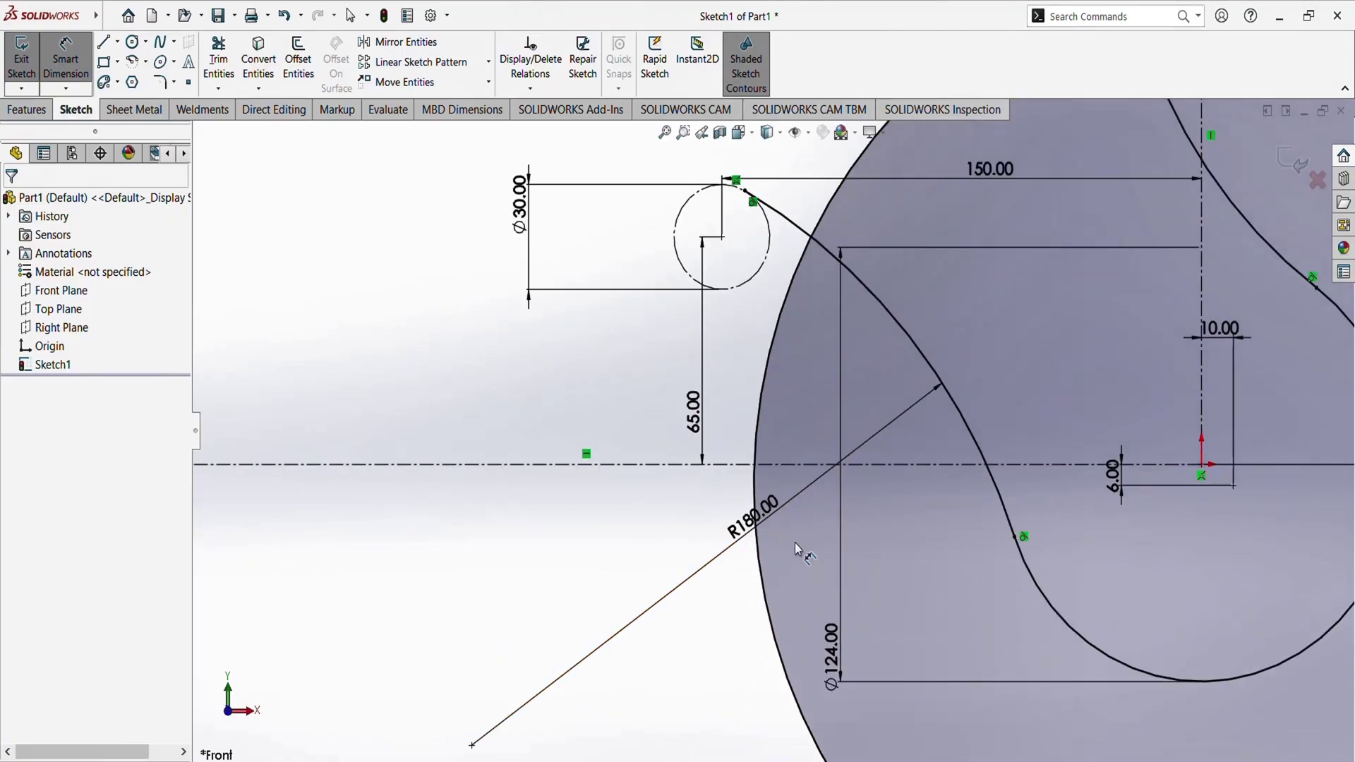
{"action": "scroll", "coordinate": [769, 509], "scroll_direction": "up", "scroll_amount": 2}
{"action": "scroll", "coordinate": [835, 474], "scroll_direction": "up", "scroll_amount": 2}
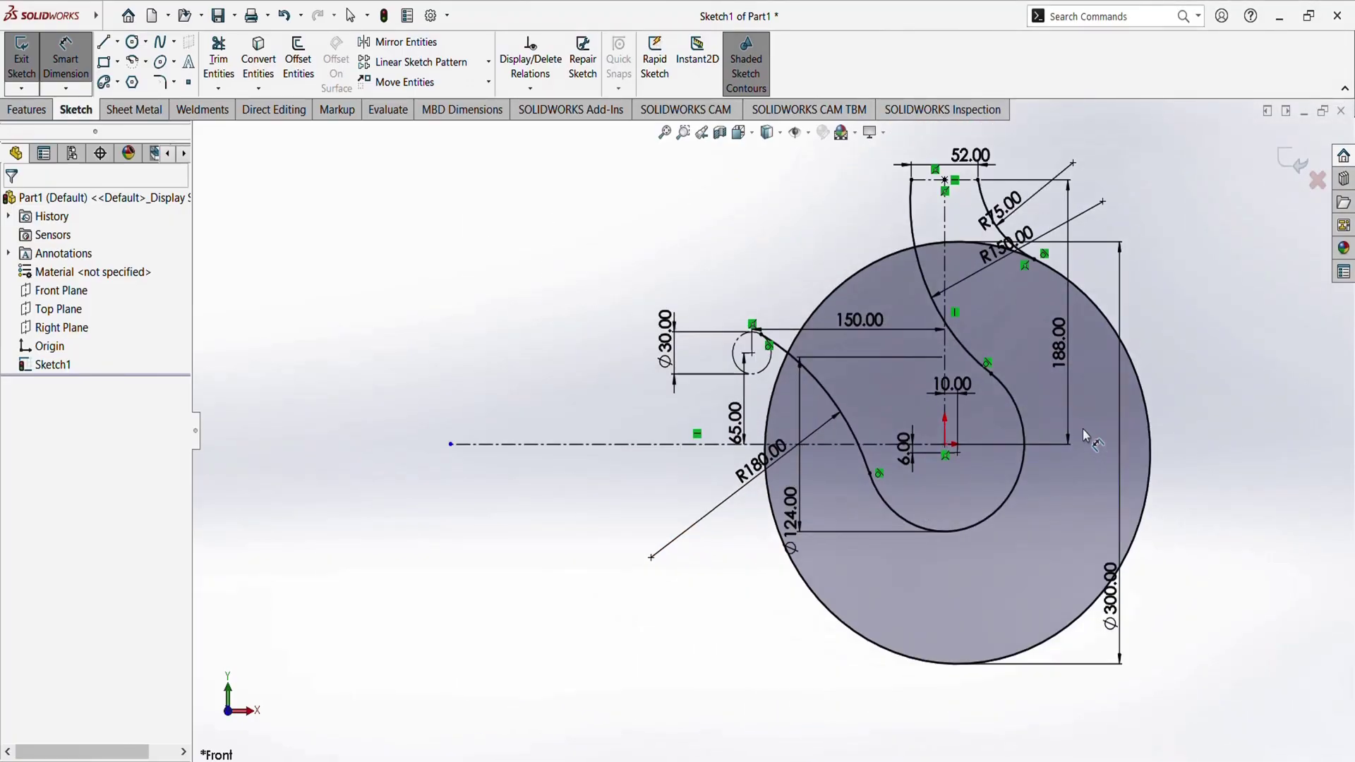
{"action": "scroll", "coordinate": [1082, 429], "scroll_direction": "down", "scroll_amount": 2}
{"action": "scroll", "coordinate": [1032, 456], "scroll_direction": "up", "scroll_amount": 2}
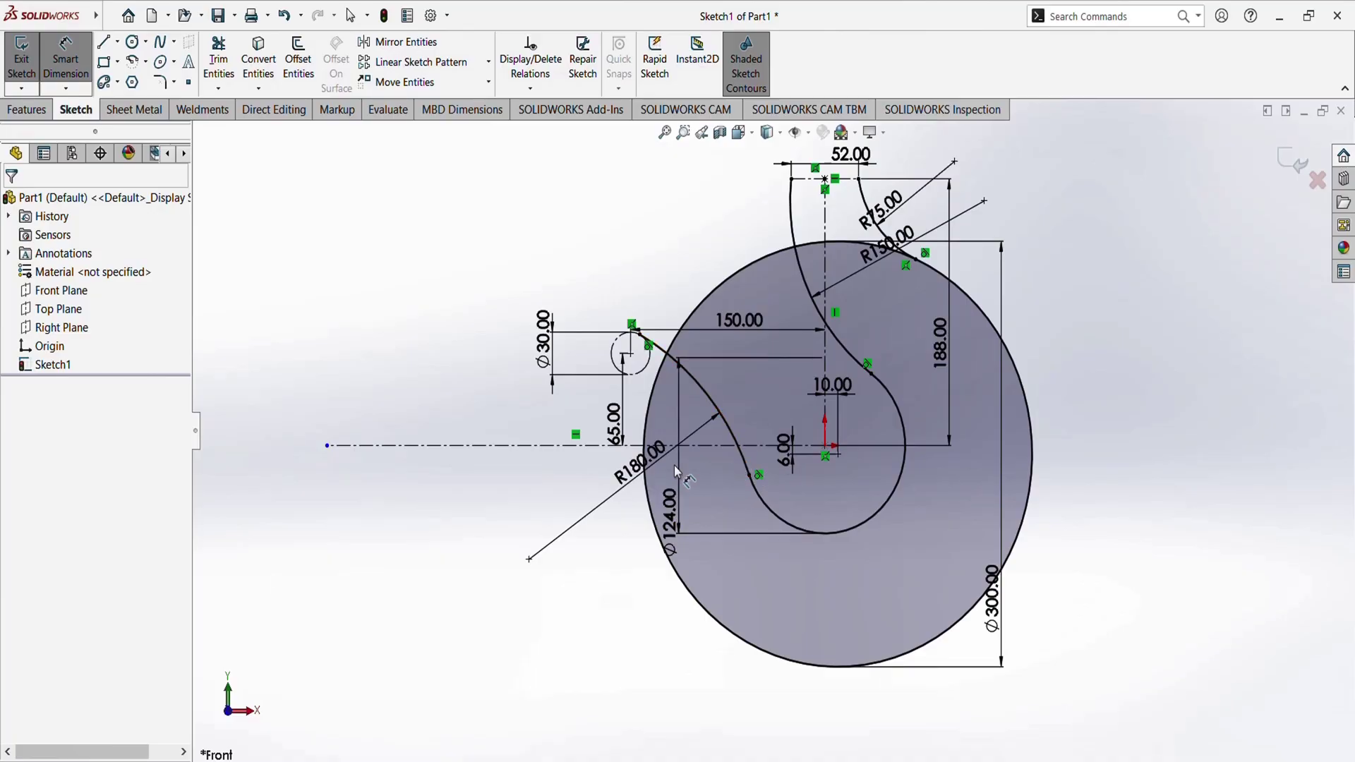
{"action": "scroll", "coordinate": [674, 464], "scroll_direction": "down", "scroll_amount": 1}
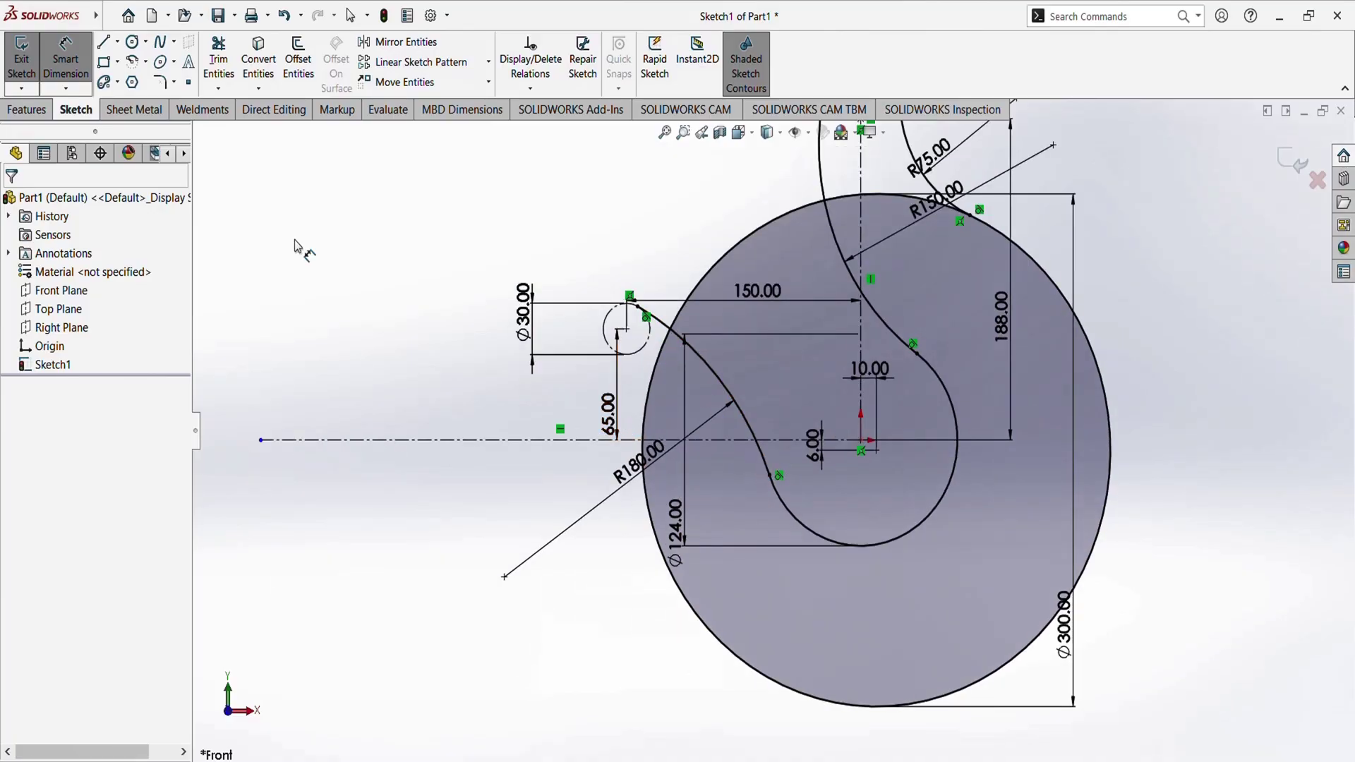
Draw a three-point arc of about 151 mm radius from the 30 mm construction circle's lower left to the left side of the 300 mm circle
{"action": "left_click", "coordinate": [133, 63]}
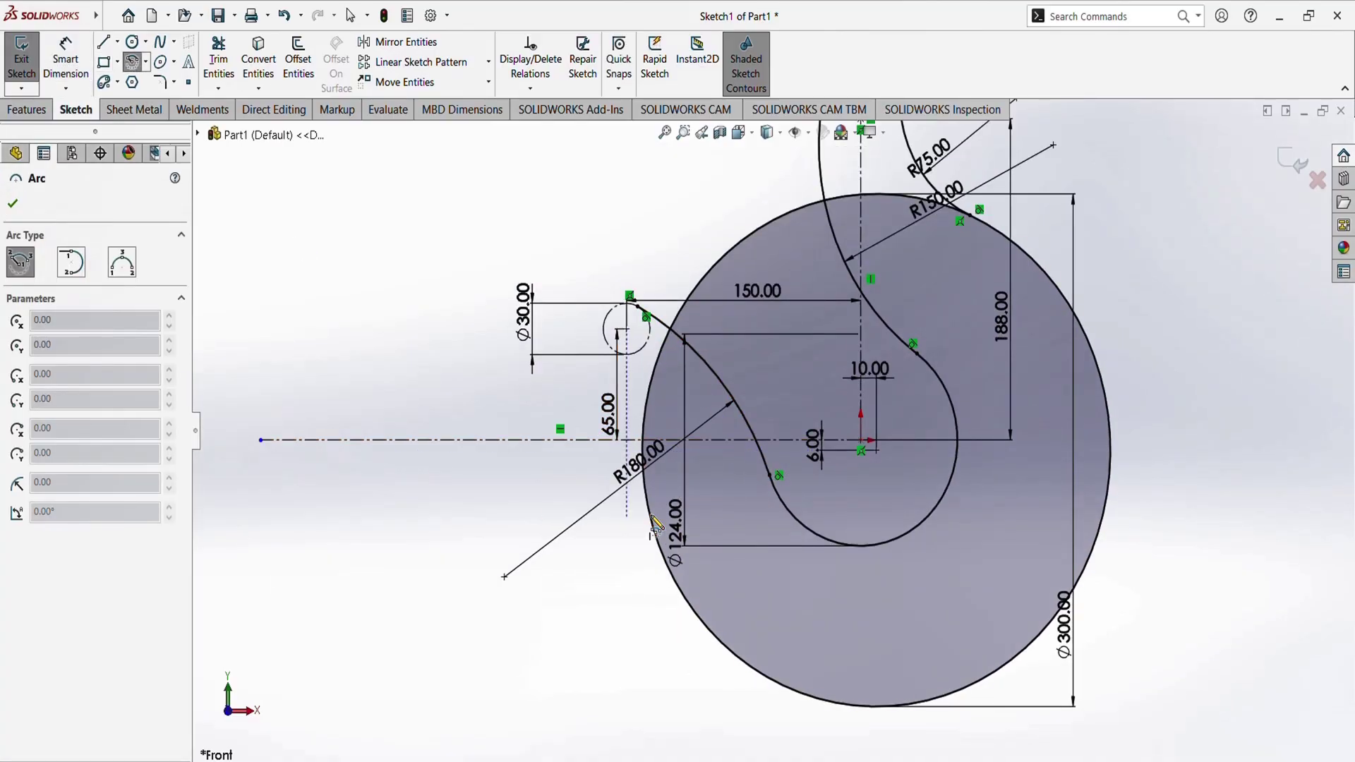
{"action": "left_click", "coordinate": [121, 263]}
{"action": "scroll", "coordinate": [584, 468], "scroll_direction": "down", "scroll_amount": 3}
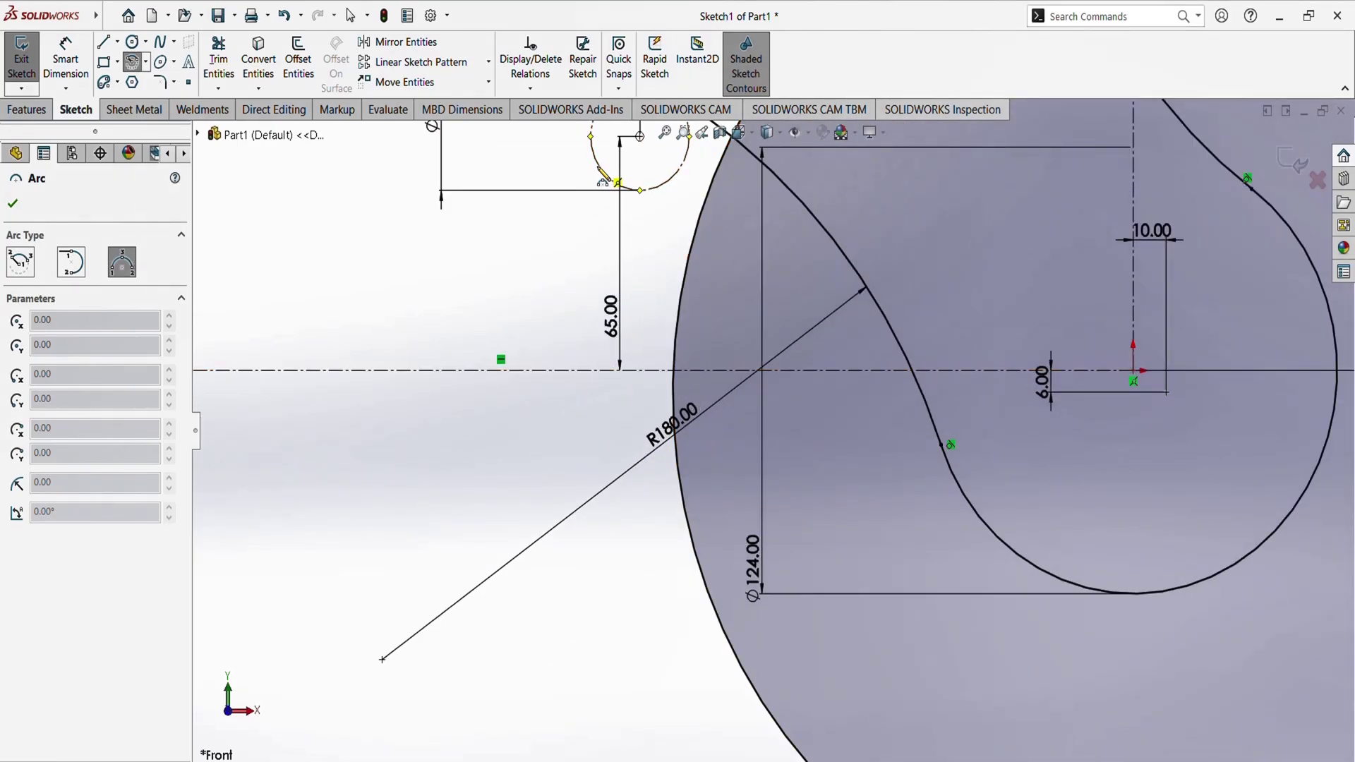
{"action": "left_click", "coordinate": [604, 181]}
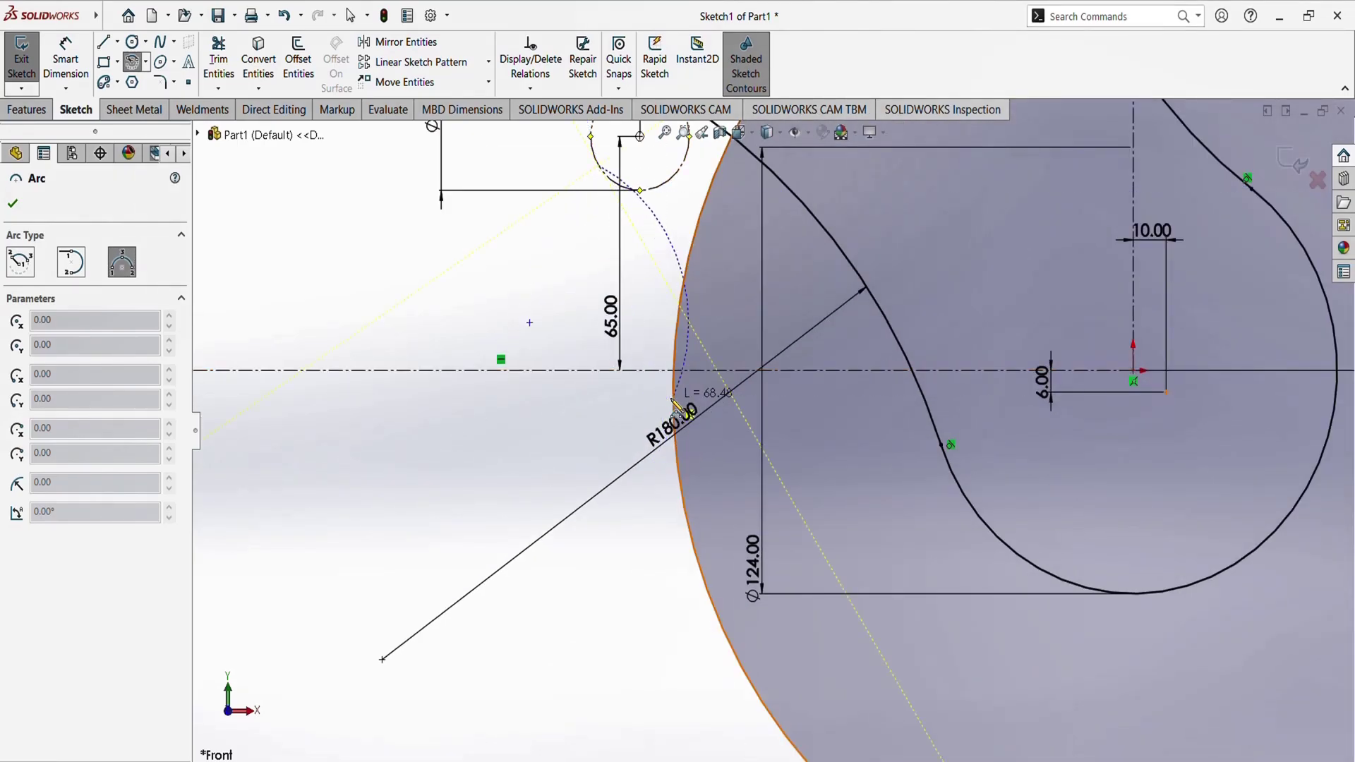
{"action": "left_click", "coordinate": [675, 407]}
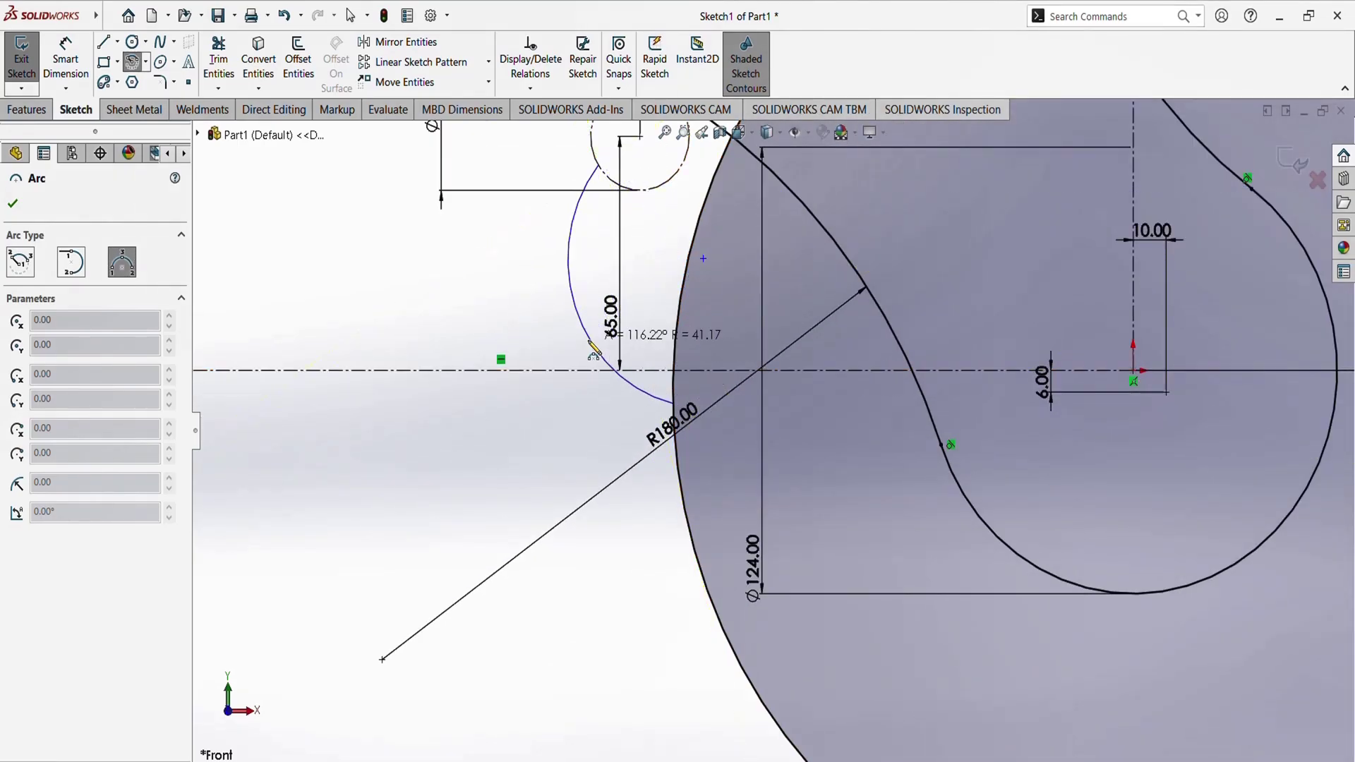
{"action": "left_click", "coordinate": [661, 316]}
{"action": "right_click", "coordinate": [669, 319]}
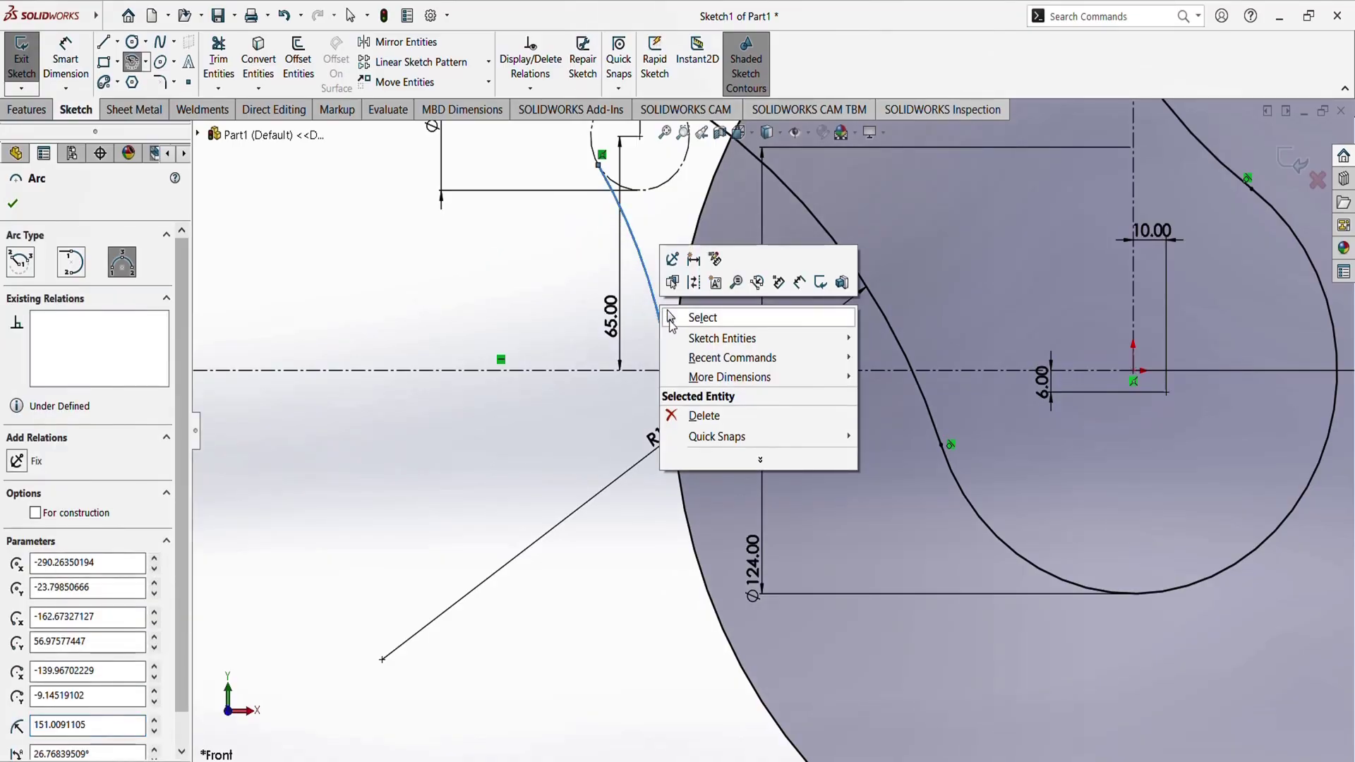
{"action": "left_click", "coordinate": [671, 319]}
Make the hook tip's outer arc tangent to the 300 mm circle
{"action": "scroll", "coordinate": [715, 381], "scroll_direction": "down", "scroll_amount": 6}
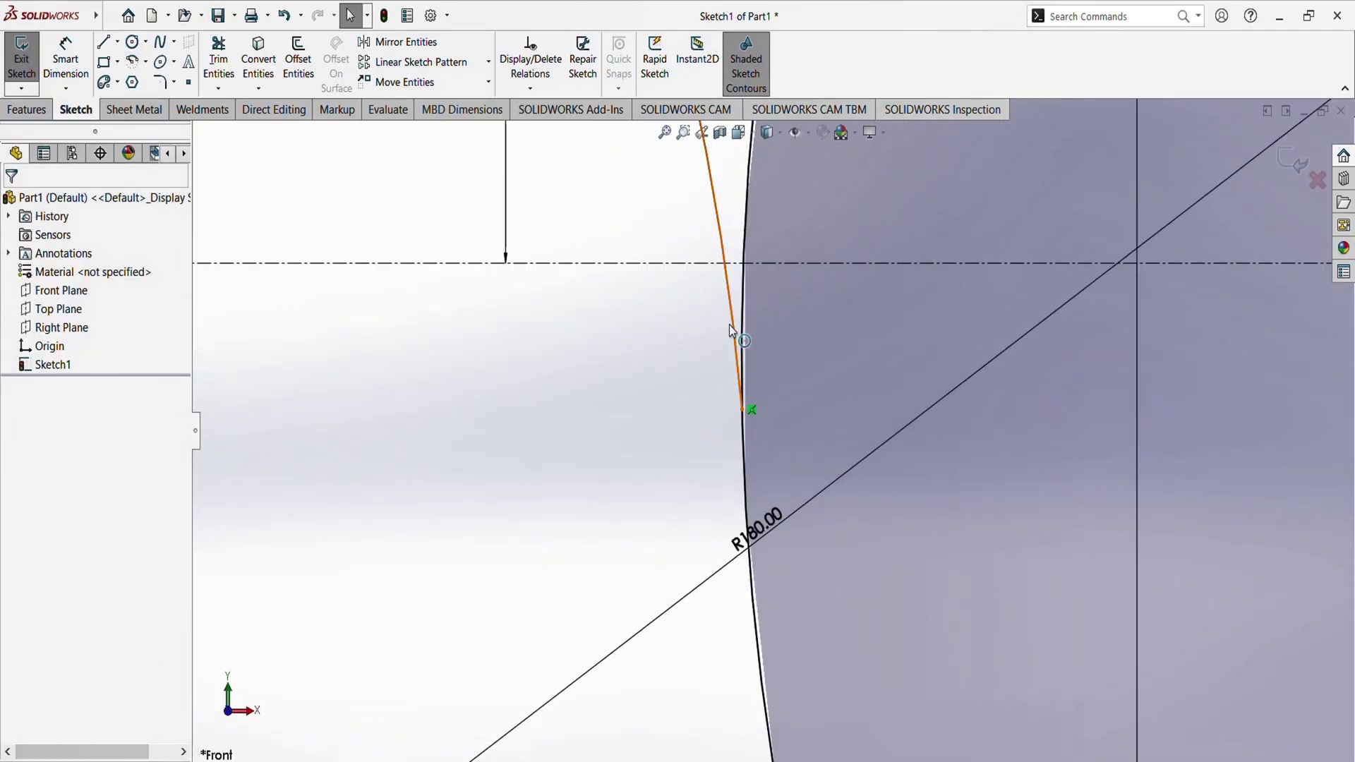
{"action": "left_click", "coordinate": [731, 325]}
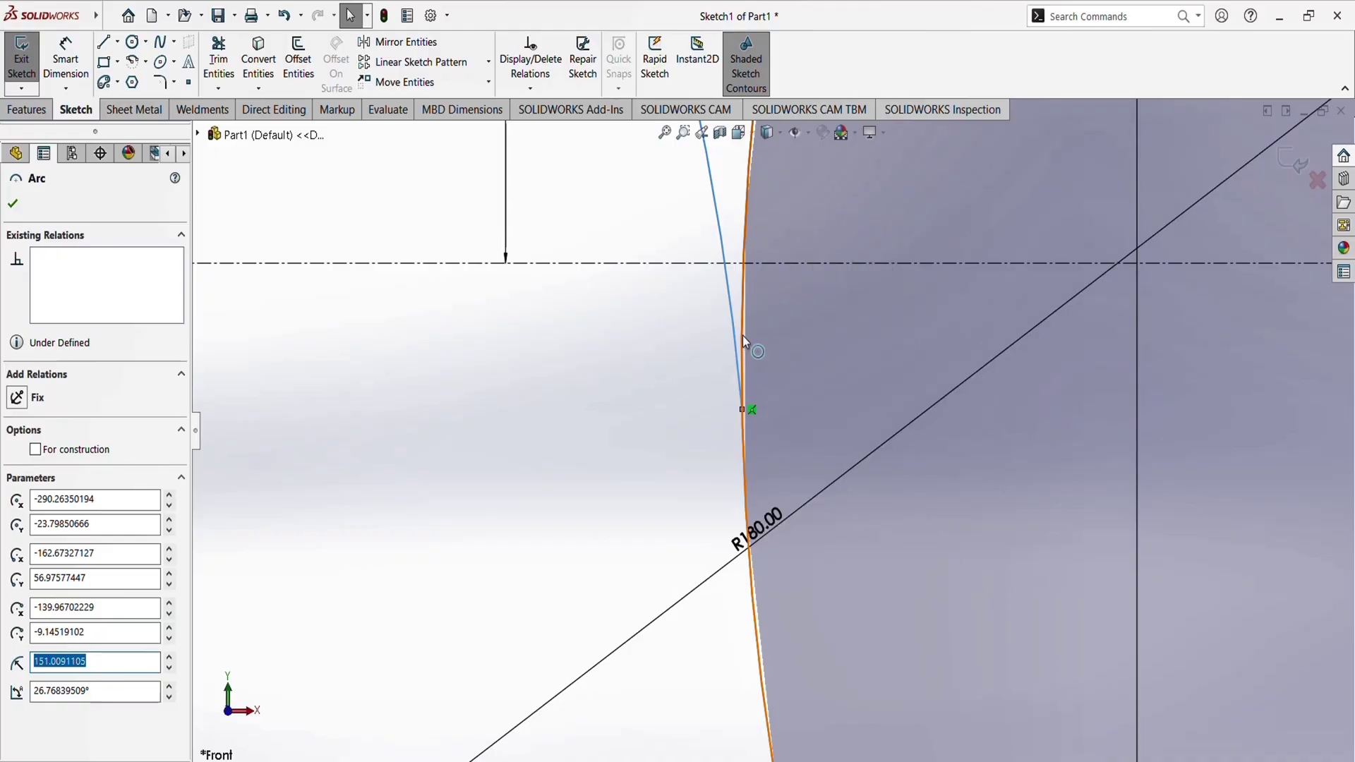
{"action": "left_click", "coordinate": [741, 333], "text": "ctrl"}
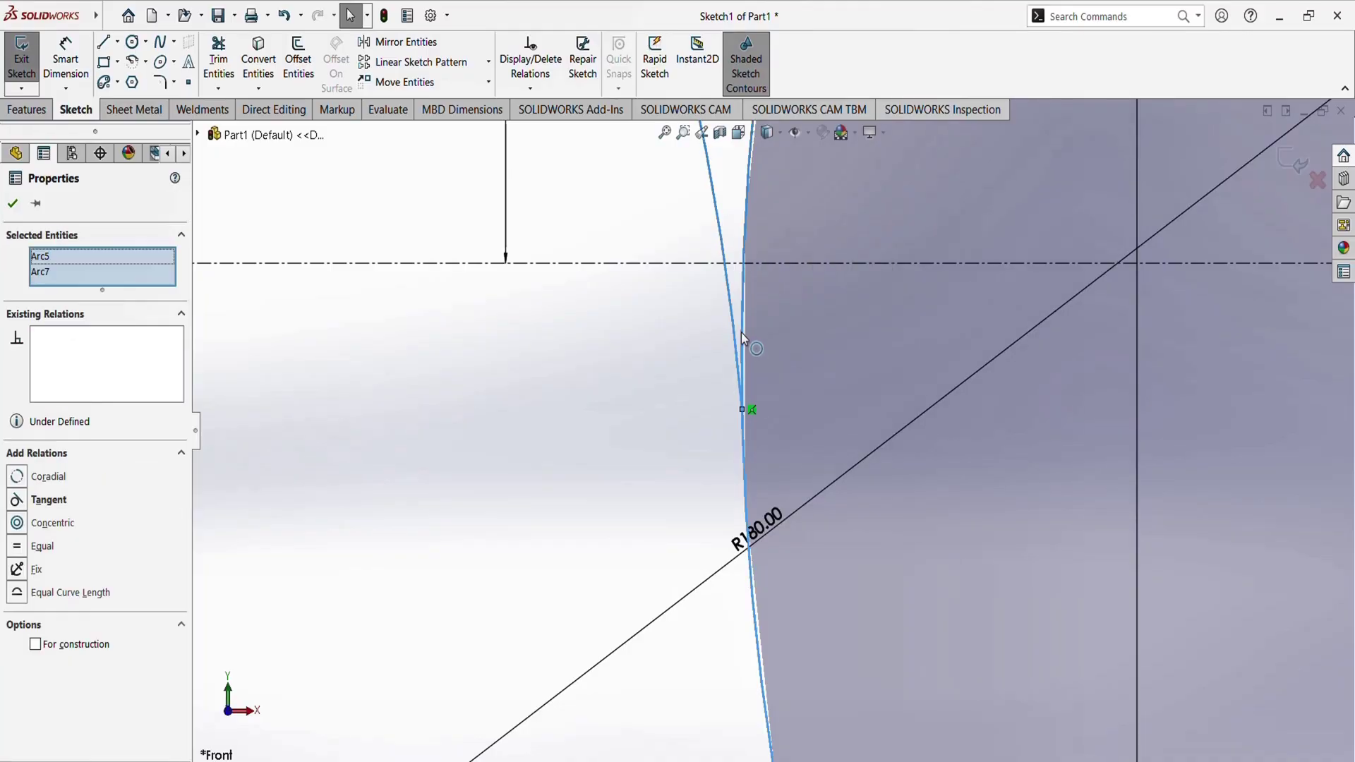
{"action": "left_click", "coordinate": [17, 499]}
{"action": "left_click", "coordinate": [12, 204]}
{"action": "scroll", "coordinate": [643, 434], "scroll_direction": "up", "scroll_amount": 3}
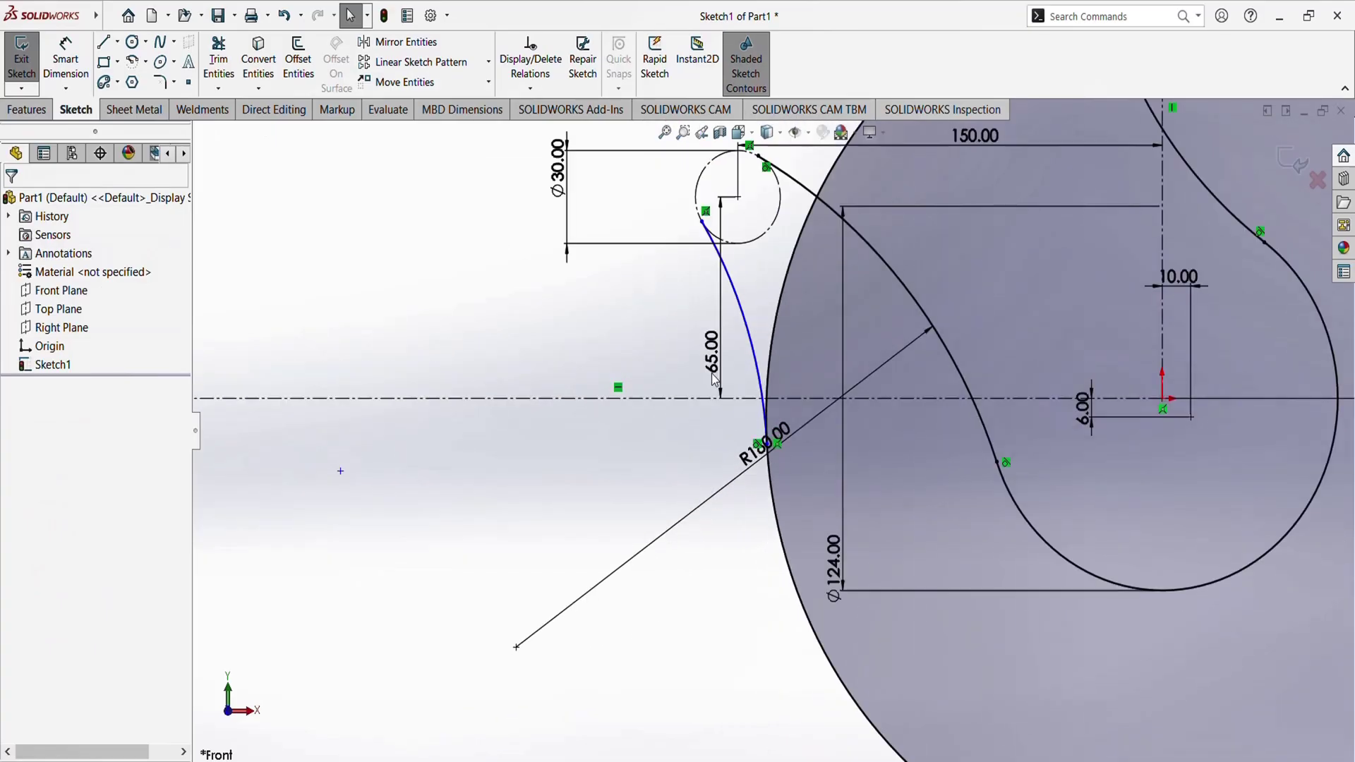
Make the hook tip's outer arc tangent to the 30 mm construction circle
{"action": "scroll", "coordinate": [743, 340], "scroll_direction": "down", "scroll_amount": 5}
{"action": "scroll", "coordinate": [742, 341], "scroll_direction": "down", "scroll_amount": 3}
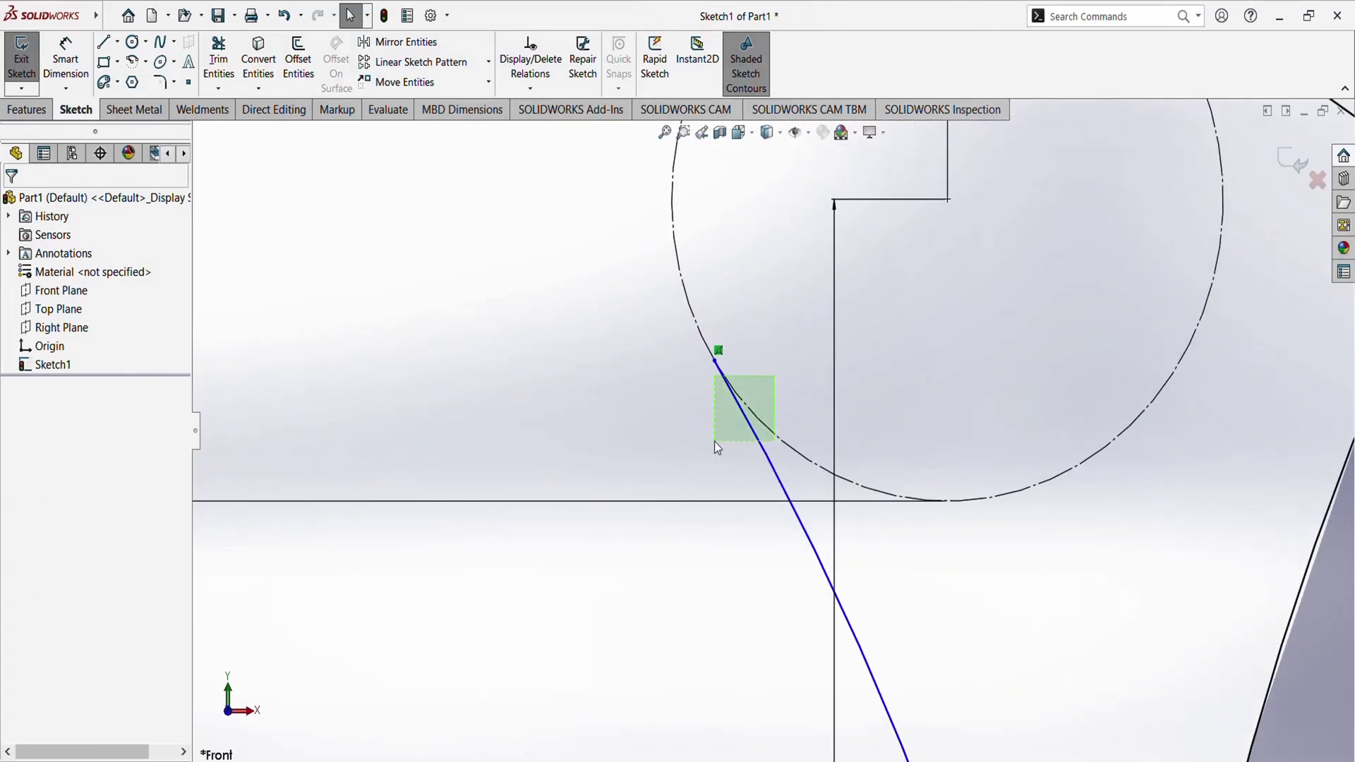
{"action": "left_click_drag", "start_coordinate": [714, 442], "coordinate": [714, 442]}
{"action": "left_click", "coordinate": [17, 500]}
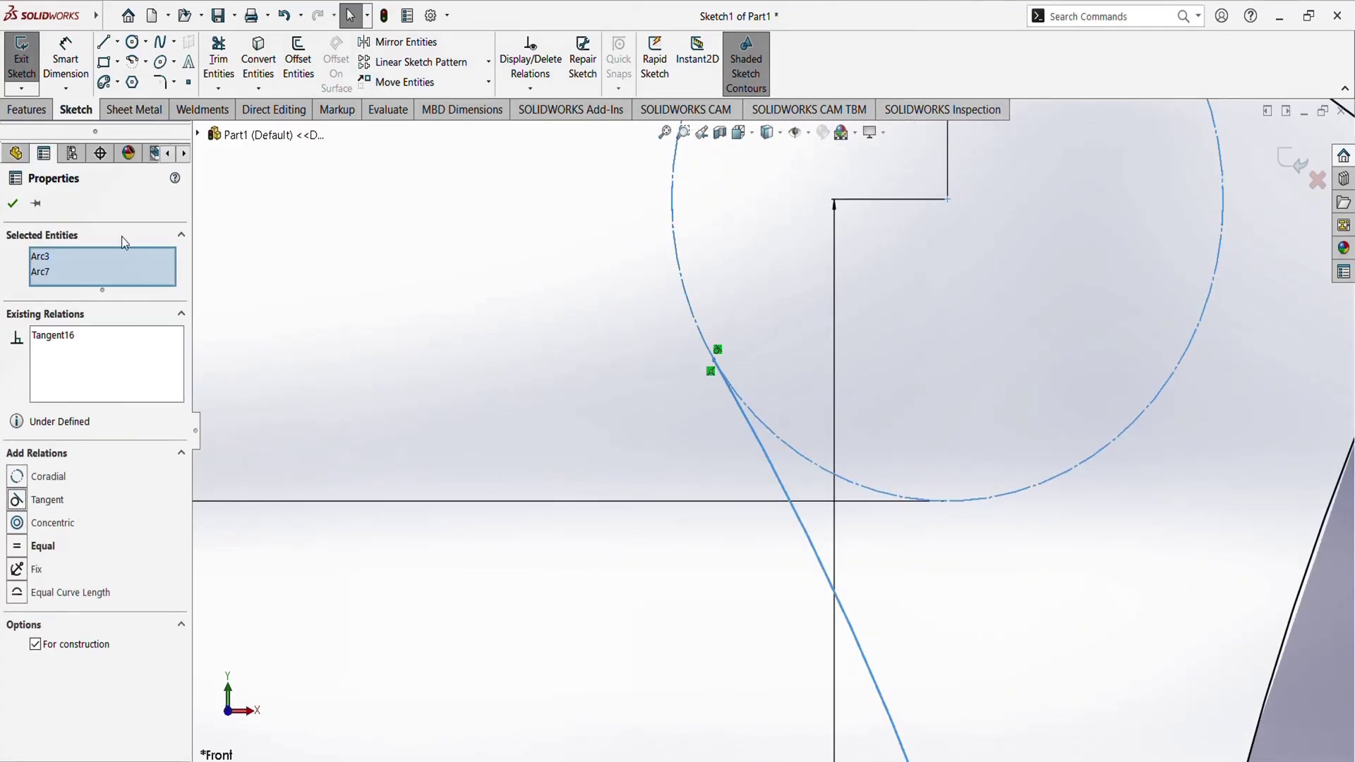
{"action": "left_click", "coordinate": [13, 203]}
{"action": "scroll", "coordinate": [878, 366], "scroll_direction": "up", "scroll_amount": 5}
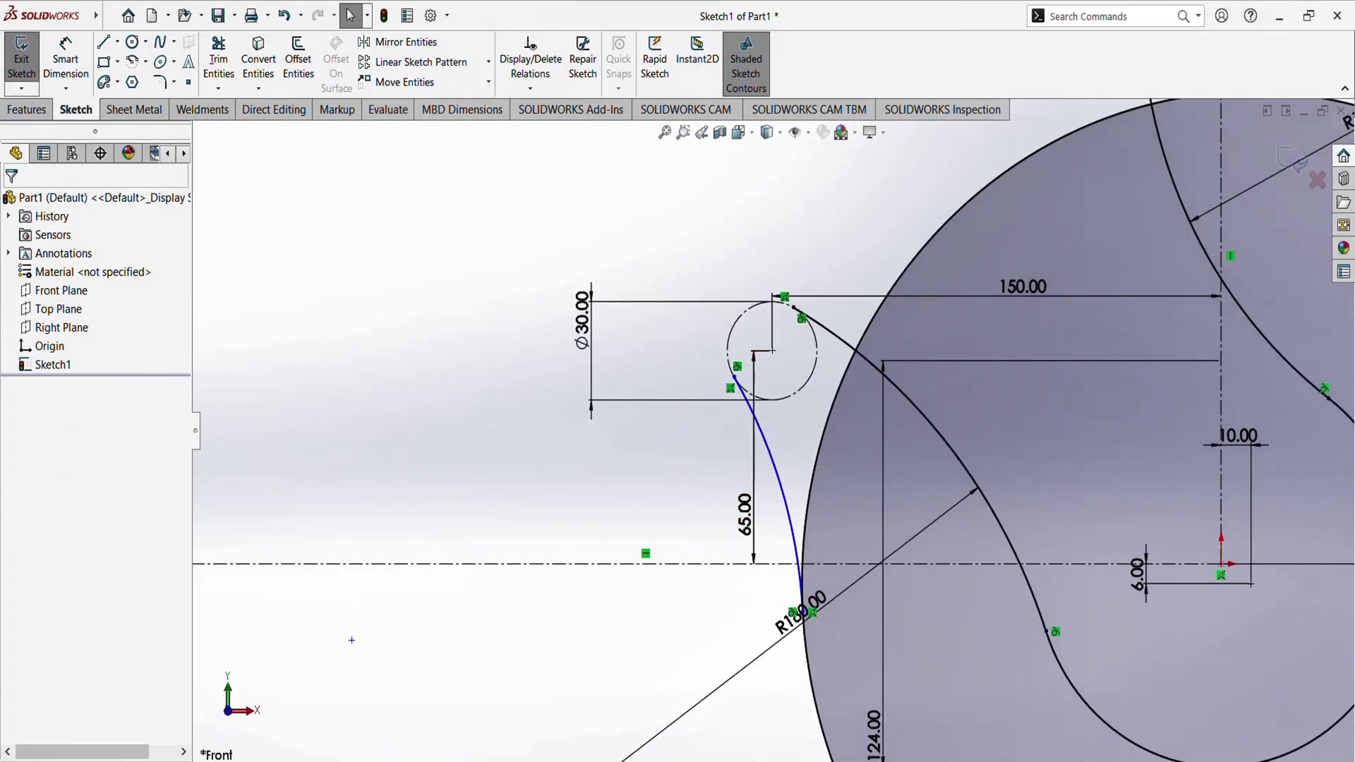
Check the hook reference drawing and dimension the hook tip's outer arc with a 100 mm radius
{"action": "key", "text": "alt+Tab"}
{"action": "scroll", "coordinate": [717, 337], "scroll_direction": "up", "scroll_amount": 4}
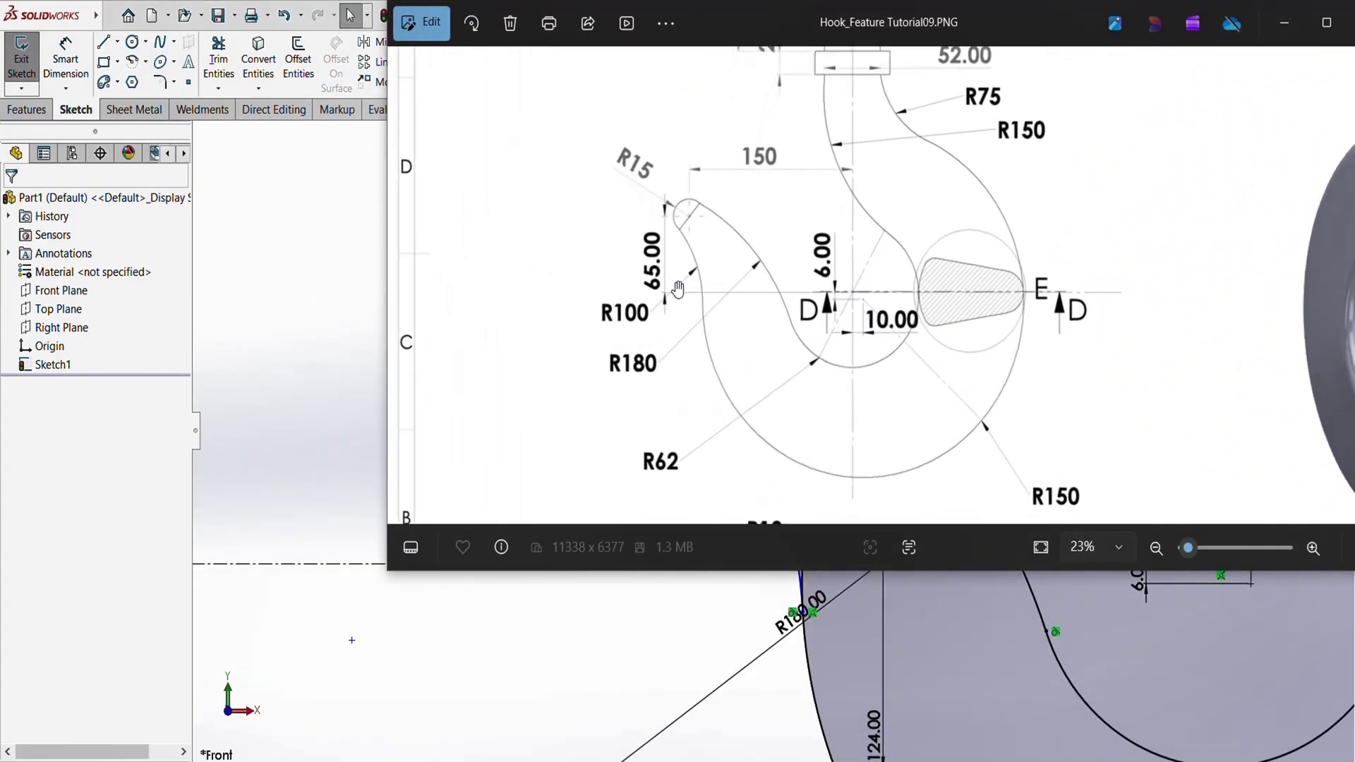
{"action": "scroll", "coordinate": [628, 325], "scroll_direction": "down", "scroll_amount": 4}
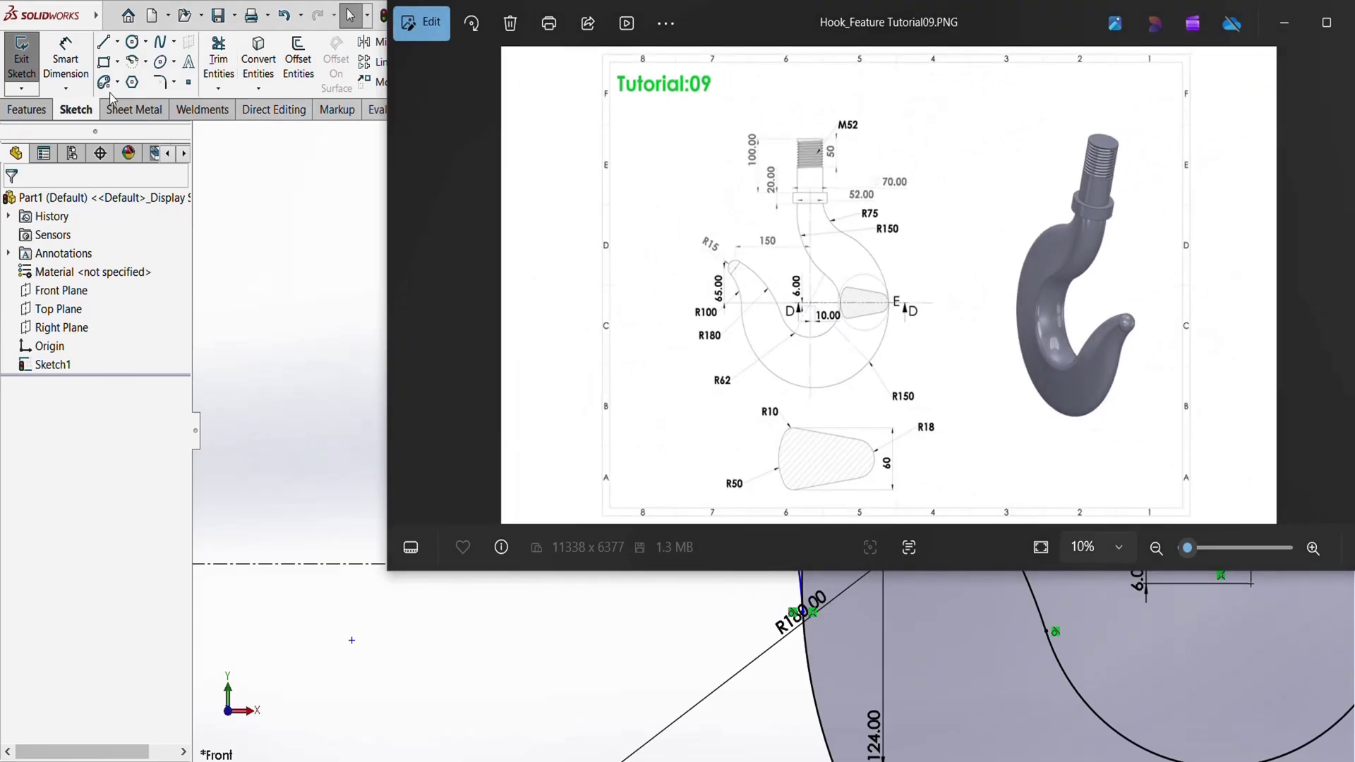
{"action": "key", "text": "alt+Tab"}
{"action": "left_click", "coordinate": [776, 484]}
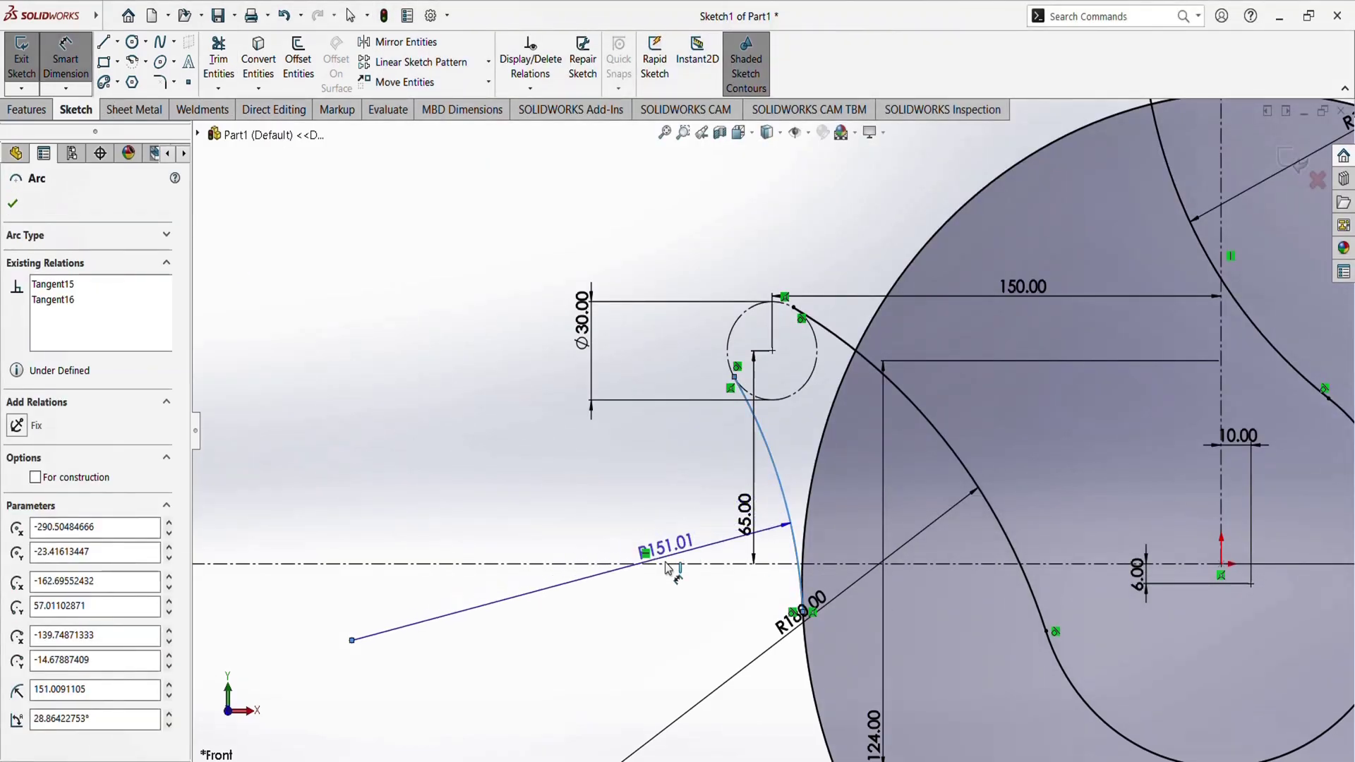
{"action": "left_click", "coordinate": [679, 511]}
{"action": "type", "text": "100"}
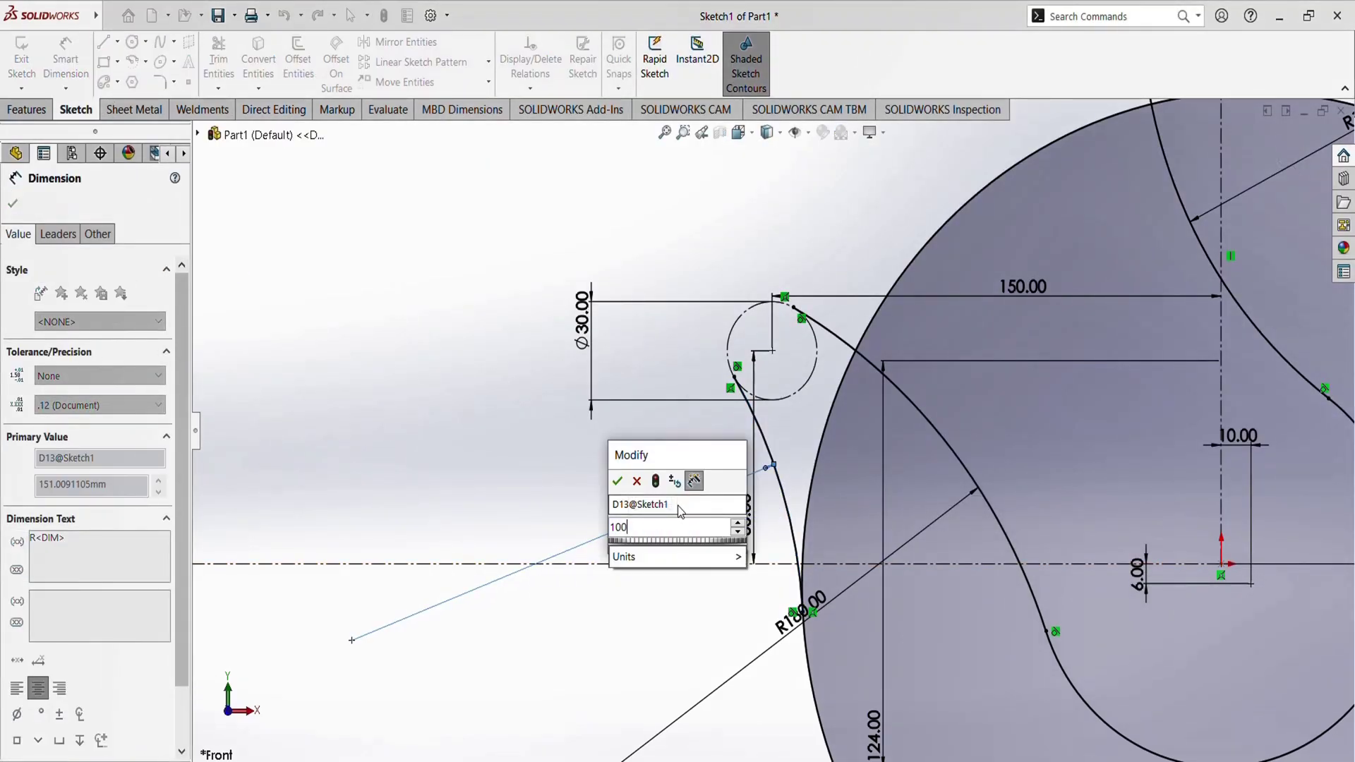
{"action": "key", "text": "Return"}
{"action": "scroll", "coordinate": [1122, 367], "scroll_direction": "down", "scroll_amount": 4}
{"action": "scroll", "coordinate": [974, 425], "scroll_direction": "down", "scroll_amount": 2}
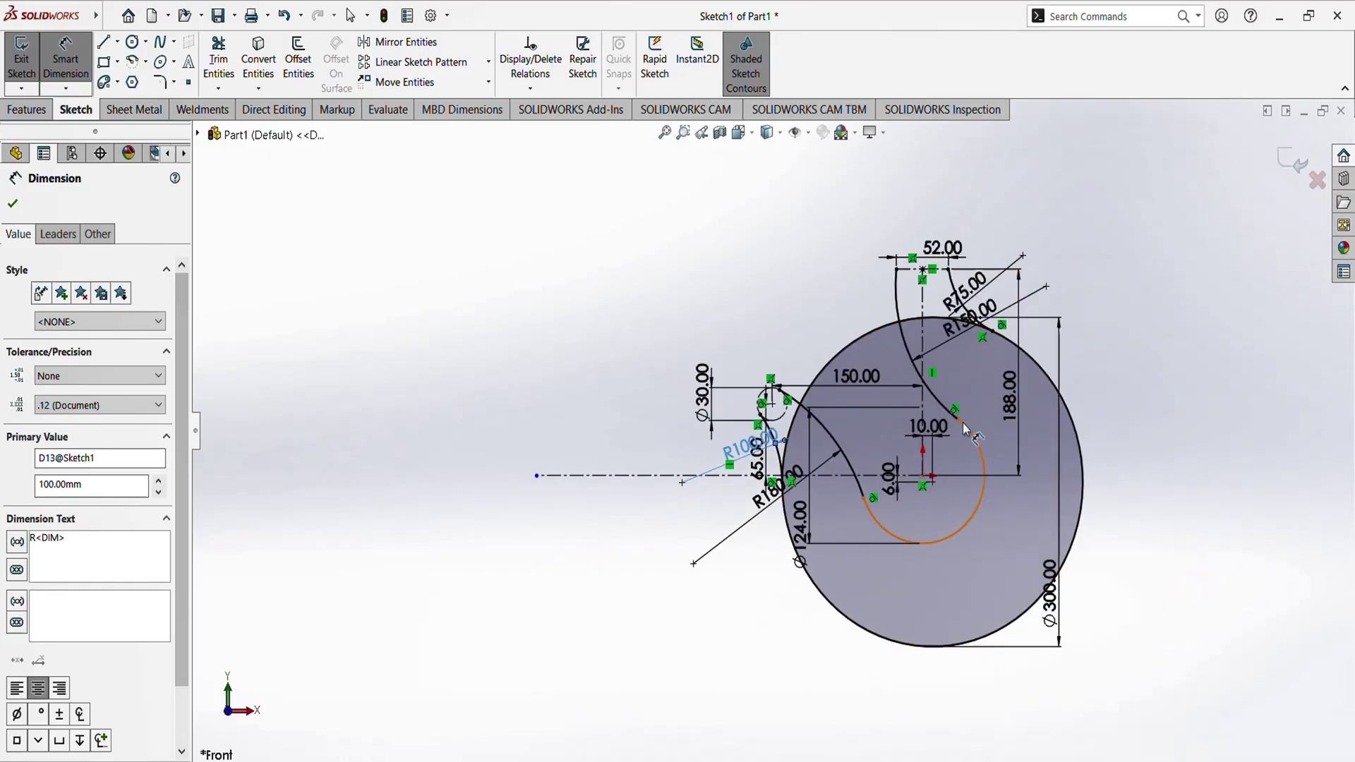
{"action": "scroll", "coordinate": [978, 424], "scroll_direction": "up", "scroll_amount": 2}
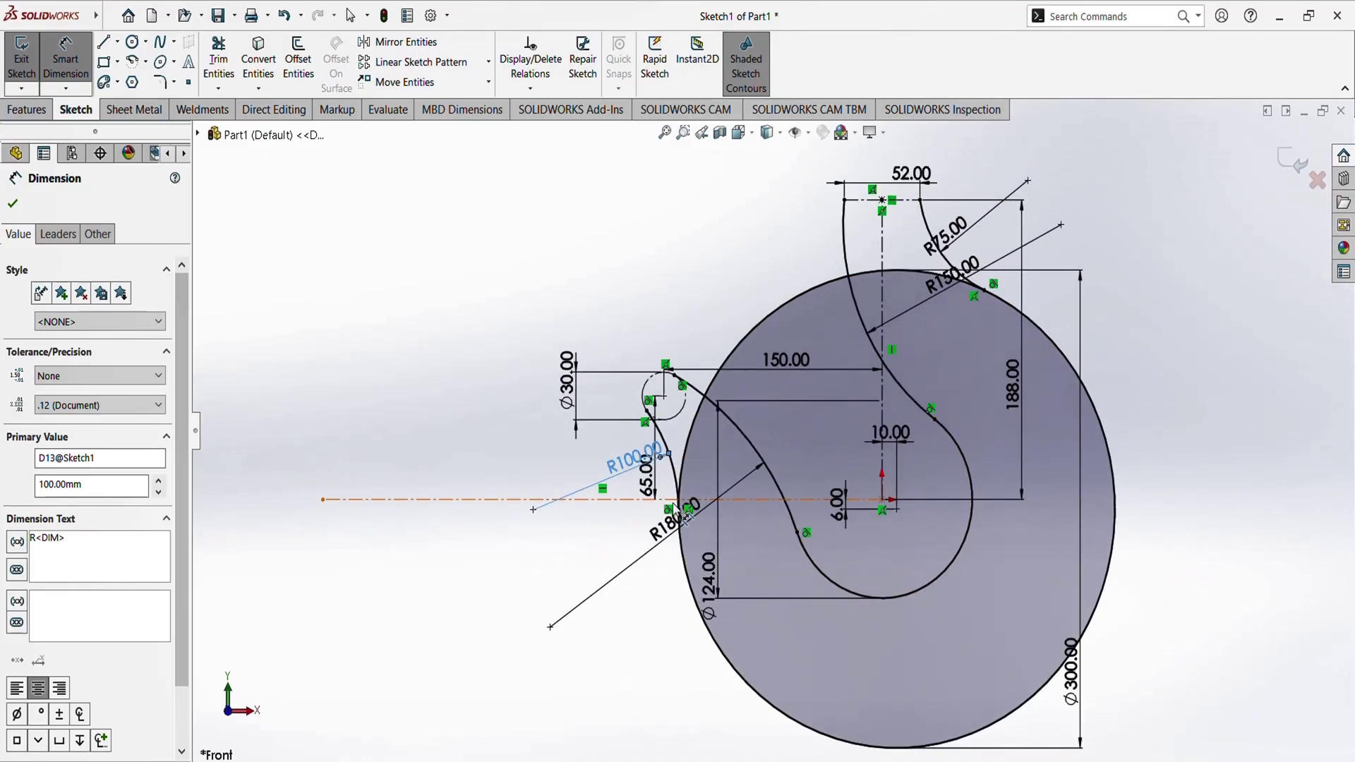
{"action": "left_click", "coordinate": [12, 203]}
Trim away the 300 mm circle's upper arc from the neck's outer curve across to the hook tip's inner arc
{"action": "scroll", "coordinate": [898, 383], "scroll_direction": "up", "scroll_amount": 2}
{"action": "scroll", "coordinate": [910, 388], "scroll_direction": "down", "scroll_amount": 3}
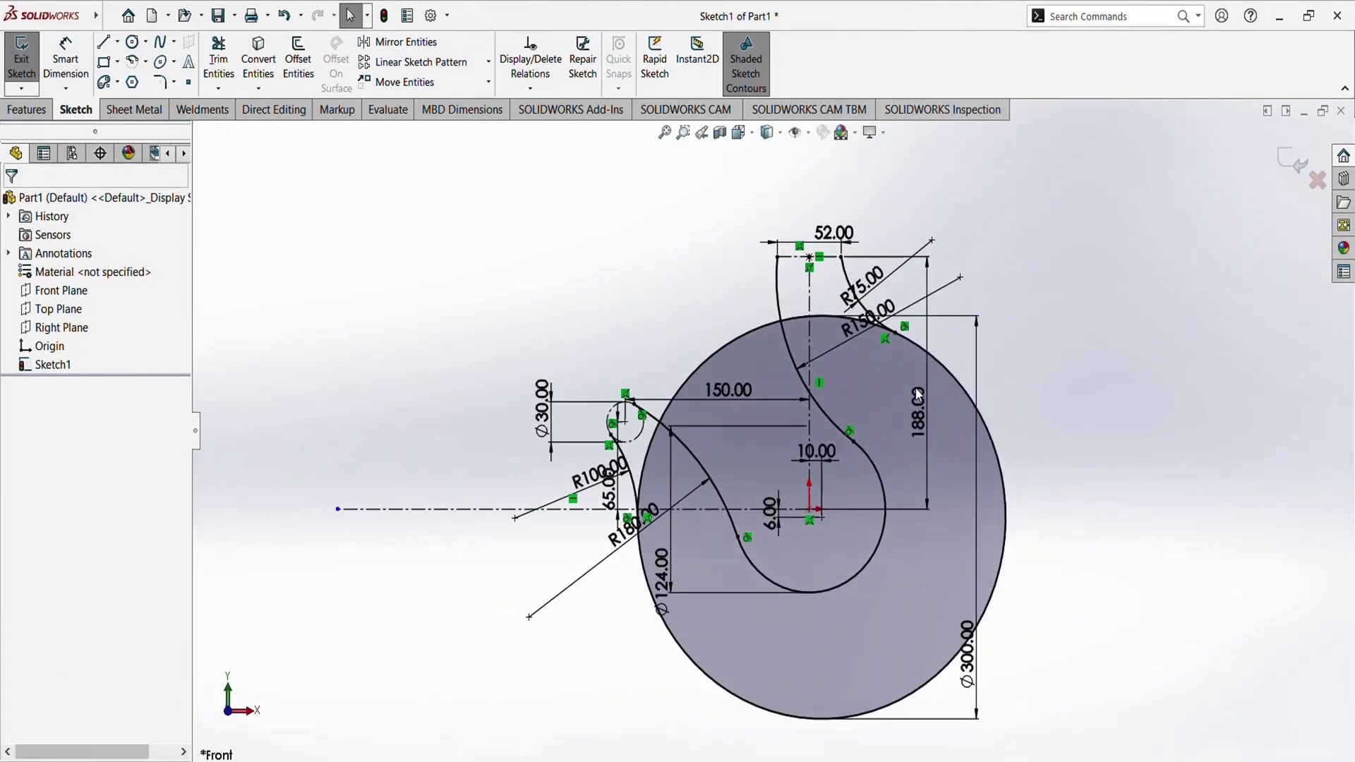
{"action": "left_click", "coordinate": [220, 60]}
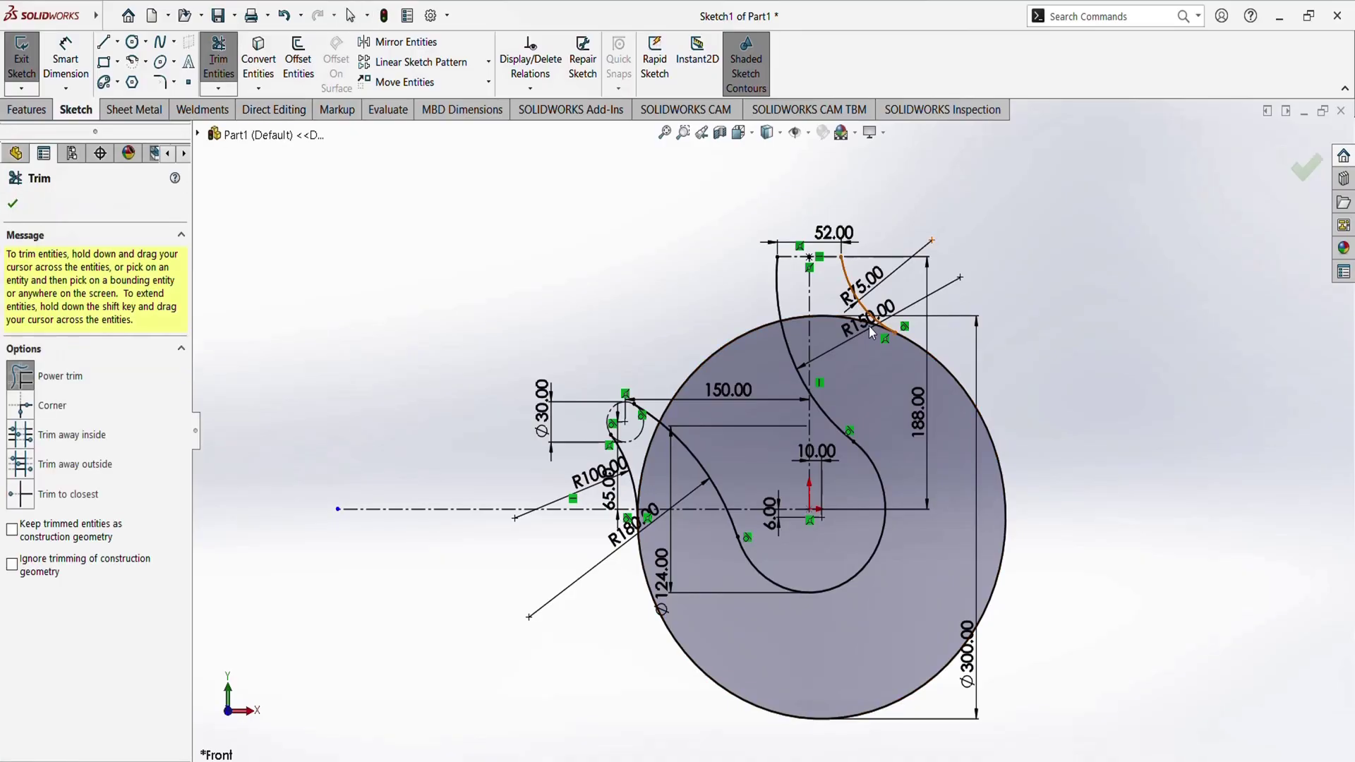
{"action": "scroll", "coordinate": [869, 326], "scroll_direction": "up", "scroll_amount": 5}
{"action": "left_click_drag", "start_coordinate": [842, 388], "coordinate": [815, 360]}
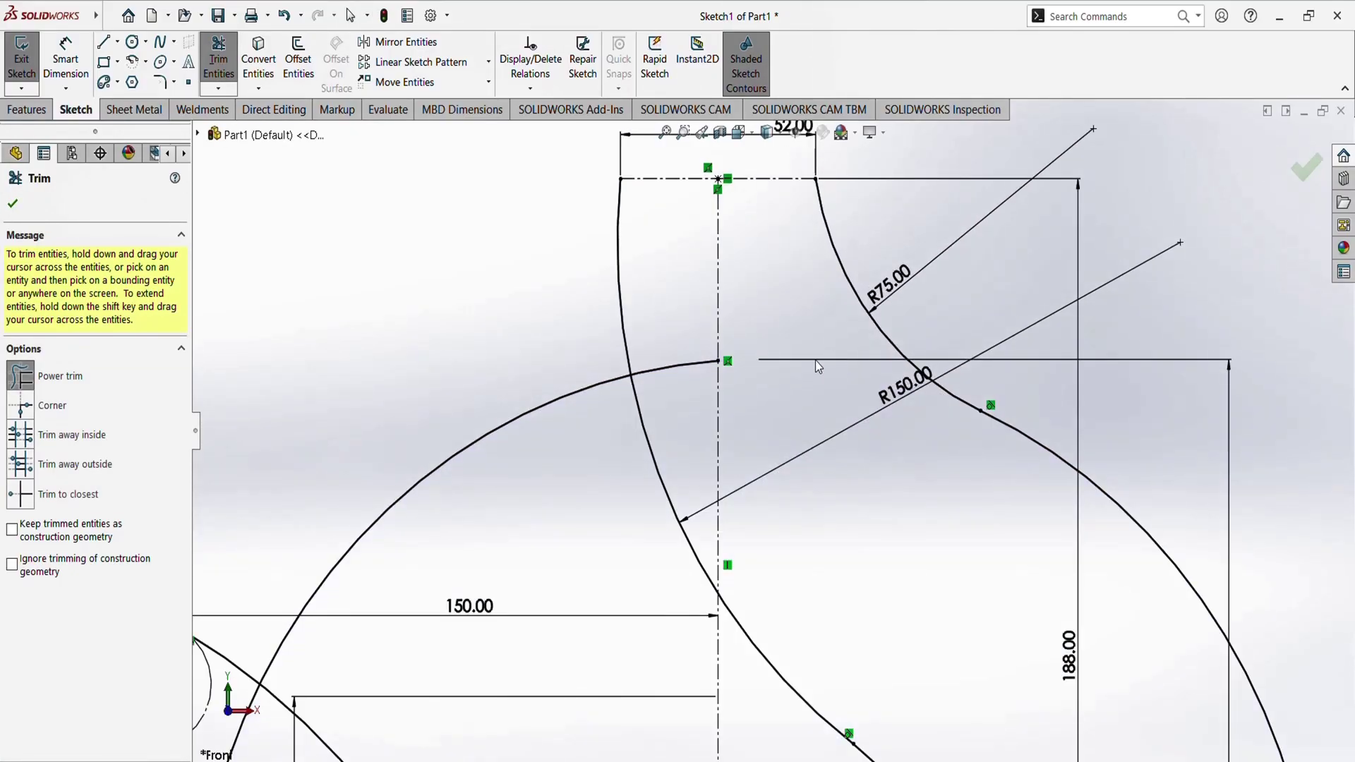
{"action": "scroll", "coordinate": [654, 383], "scroll_direction": "down", "scroll_amount": 2}
{"action": "scroll", "coordinate": [742, 384], "scroll_direction": "down", "scroll_amount": 2}
{"action": "scroll", "coordinate": [742, 384], "scroll_direction": "down", "scroll_amount": 3}
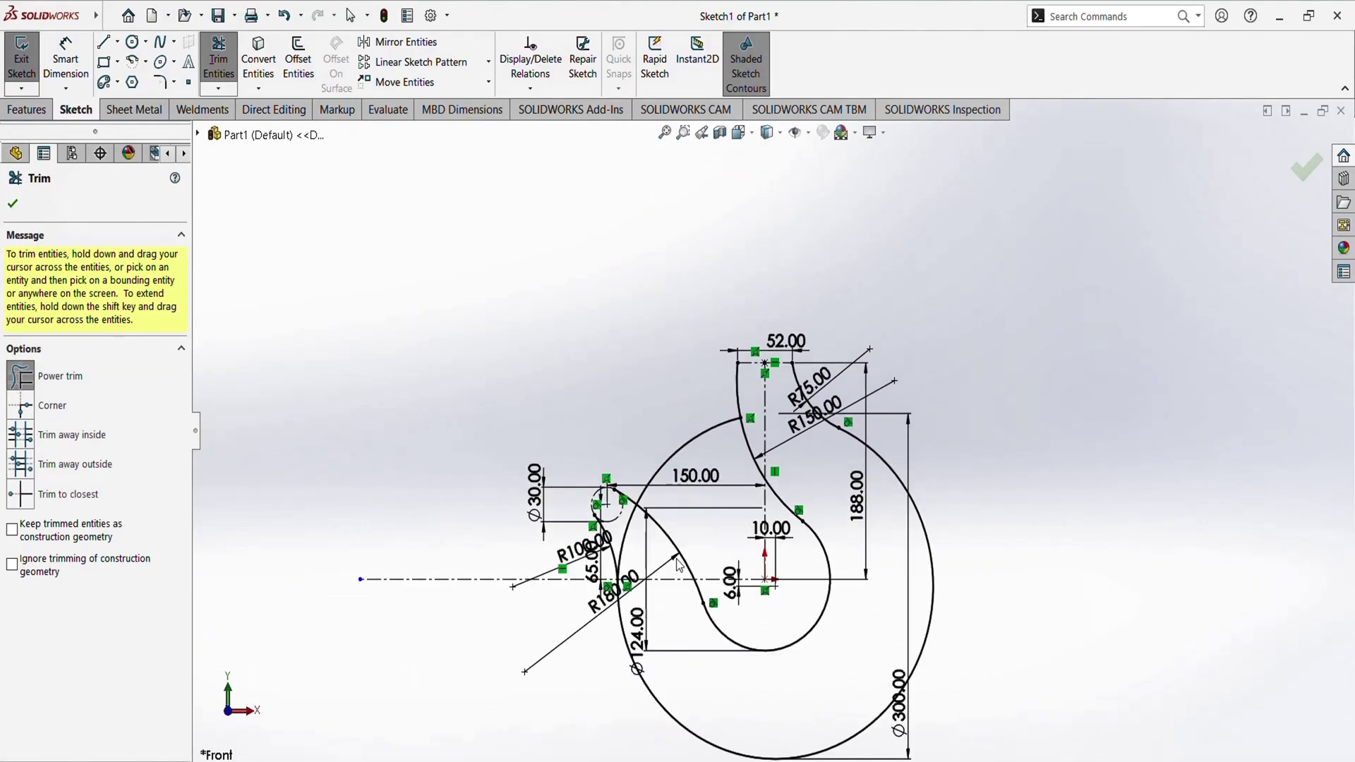
{"action": "scroll", "coordinate": [646, 577], "scroll_direction": "up", "scroll_amount": 3}
{"action": "left_click_drag", "start_coordinate": [755, 348], "coordinate": [718, 296]}
{"action": "scroll", "coordinate": [718, 297], "scroll_direction": "down", "scroll_amount": 3}
Trim away the leftover piece of the 300 mm circle between the hook tip's inner and outer arcs
{"action": "scroll", "coordinate": [702, 525], "scroll_direction": "up", "scroll_amount": 5}
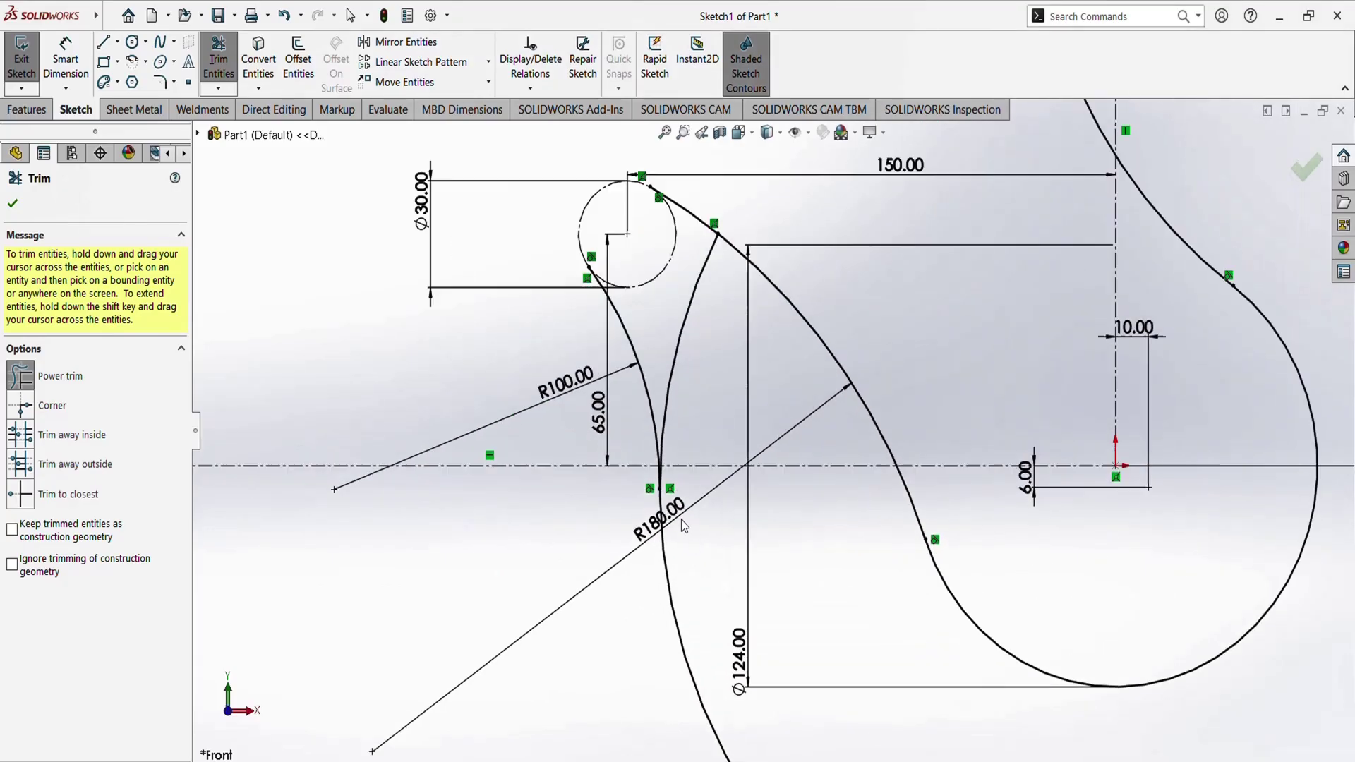
{"action": "left_click_drag", "start_coordinate": [684, 394], "coordinate": [704, 415]}
{"action": "scroll", "coordinate": [748, 371], "scroll_direction": "down", "scroll_amount": 3}
{"action": "scroll", "coordinate": [791, 297], "scroll_direction": "down", "scroll_amount": 3}
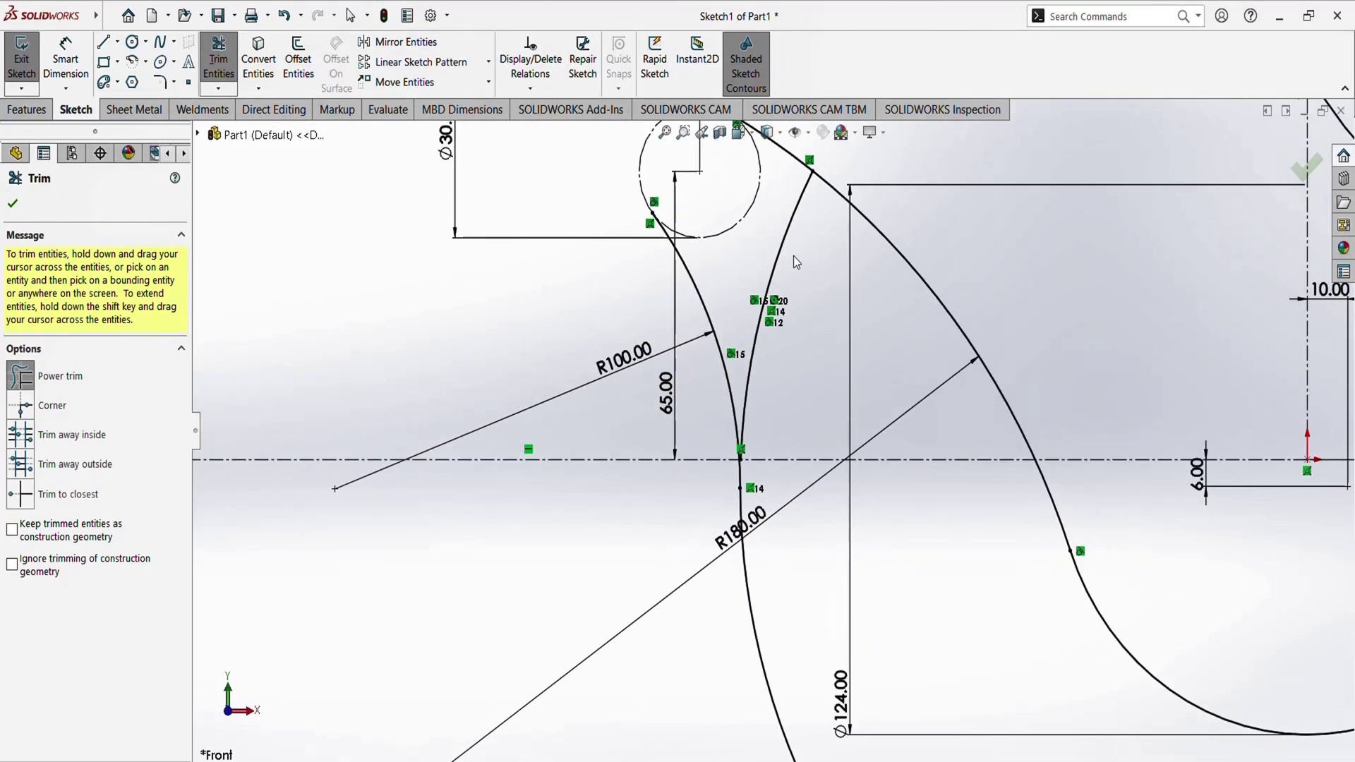
{"action": "left_click_drag", "start_coordinate": [793, 256], "coordinate": [773, 240]}
{"action": "scroll", "coordinate": [839, 372], "scroll_direction": "down", "scroll_amount": 2}
{"action": "scroll", "coordinate": [840, 538], "scroll_direction": "down", "scroll_amount": 5}
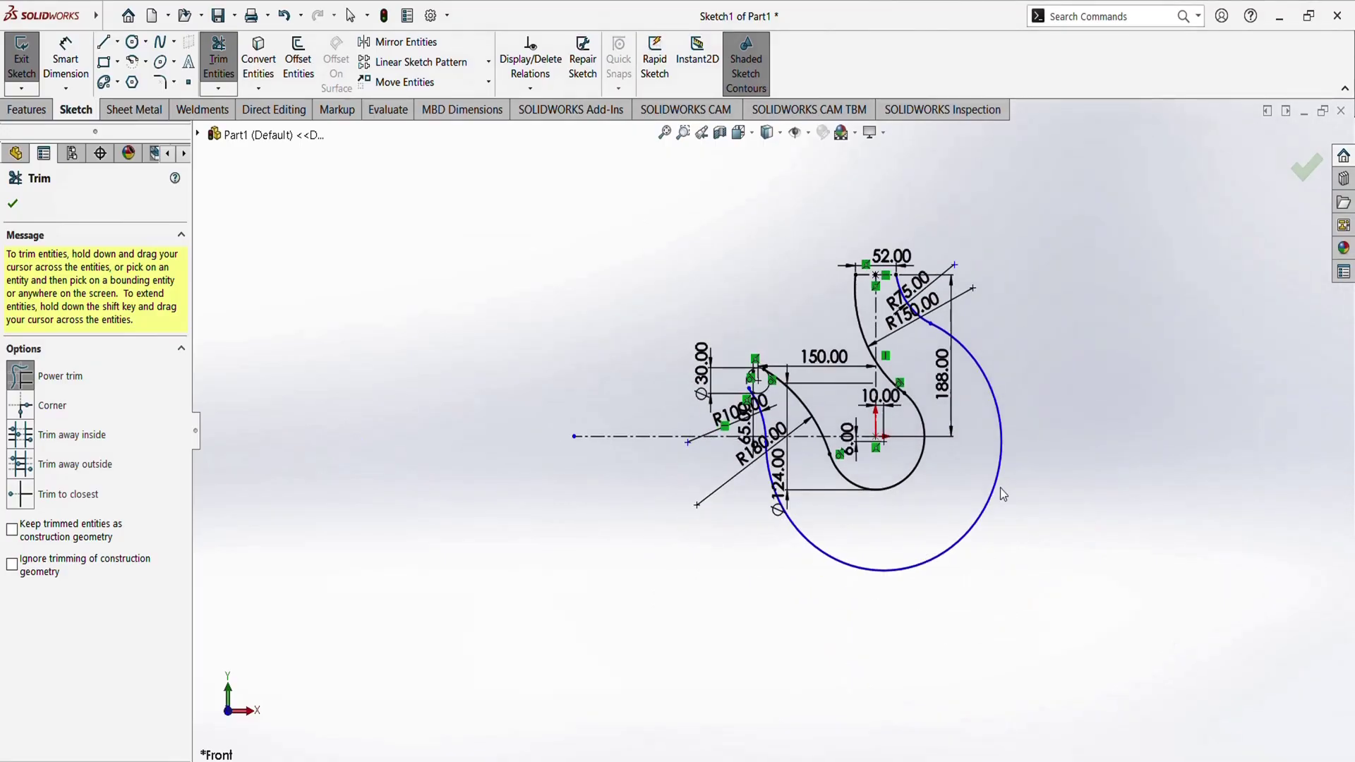
{"action": "scroll", "coordinate": [1002, 488], "scroll_direction": "up", "scroll_amount": 3}
{"action": "scroll", "coordinate": [878, 397], "scroll_direction": "down", "scroll_amount": 2}
{"action": "scroll", "coordinate": [880, 403], "scroll_direction": "down", "scroll_amount": 1}
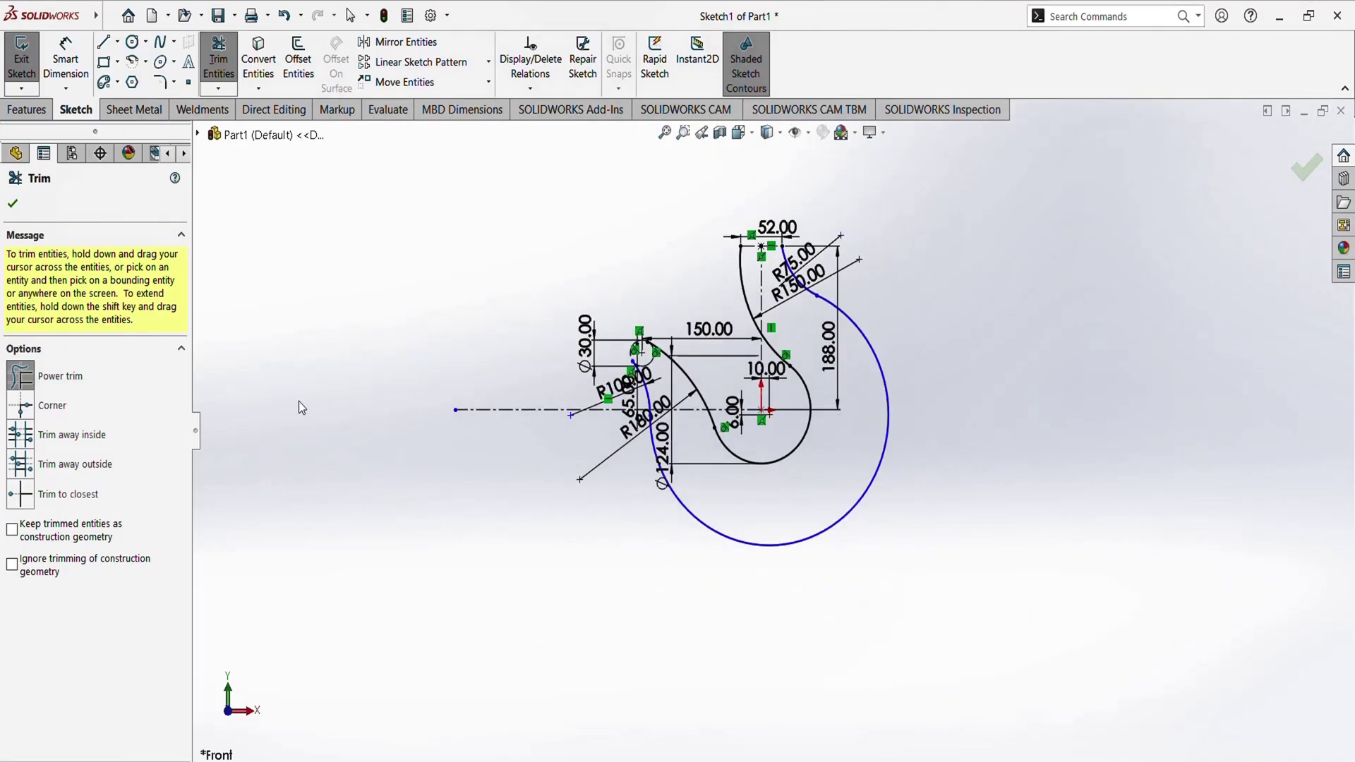
{"action": "left_click", "coordinate": [12, 206]}
Dimension the large outer arc of the hook body with a 150 mm radius
{"action": "left_click", "coordinate": [66, 60]}
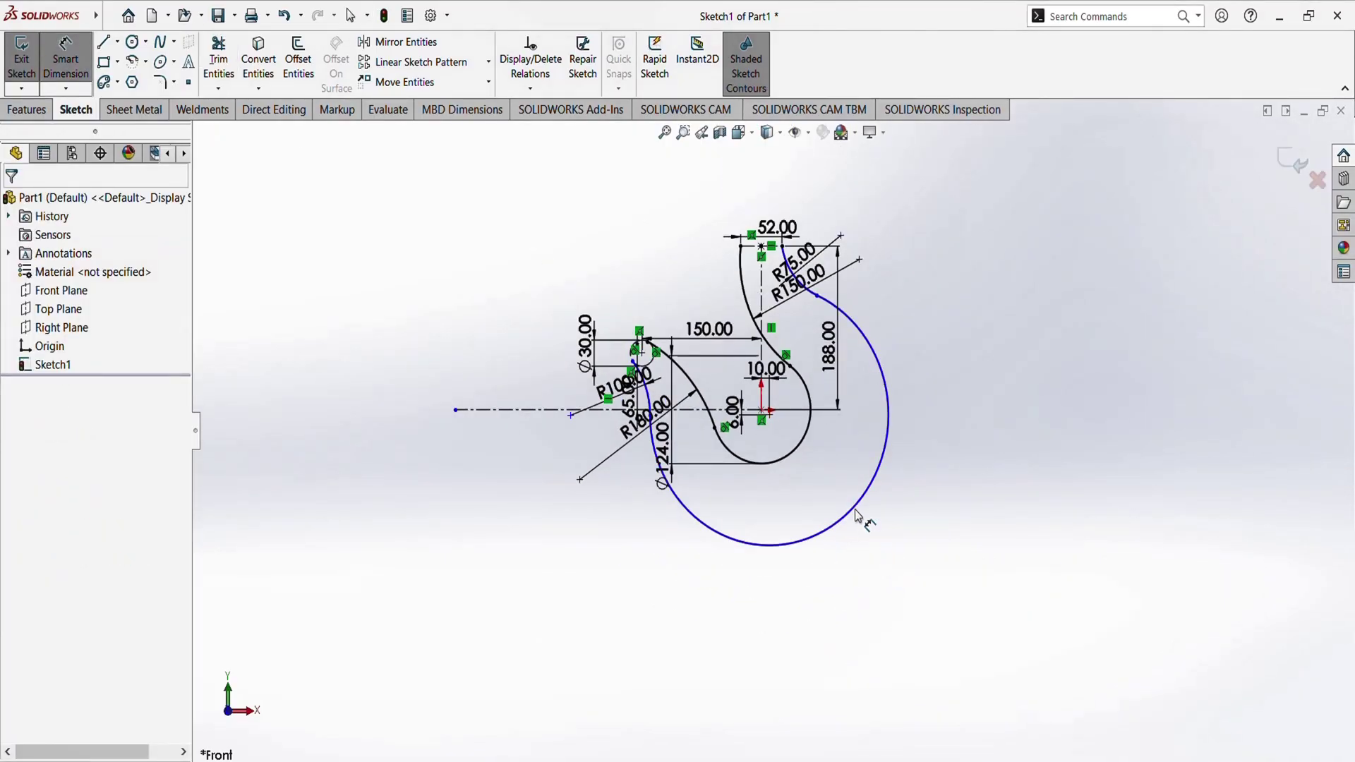
{"action": "left_click", "coordinate": [856, 517]}
{"action": "left_click", "coordinate": [879, 537]}
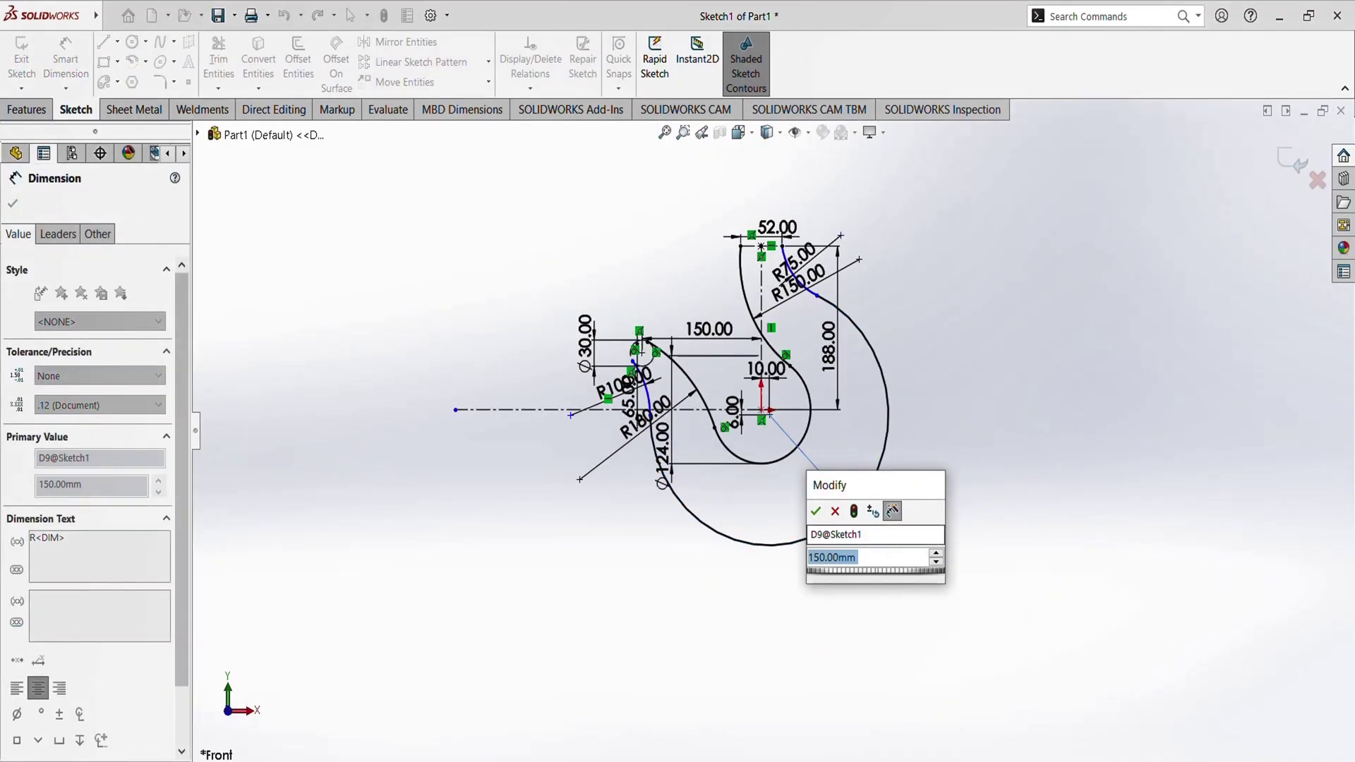
{"action": "left_click", "coordinate": [816, 511]}
{"action": "scroll", "coordinate": [822, 233], "scroll_direction": "down", "scroll_amount": 5}
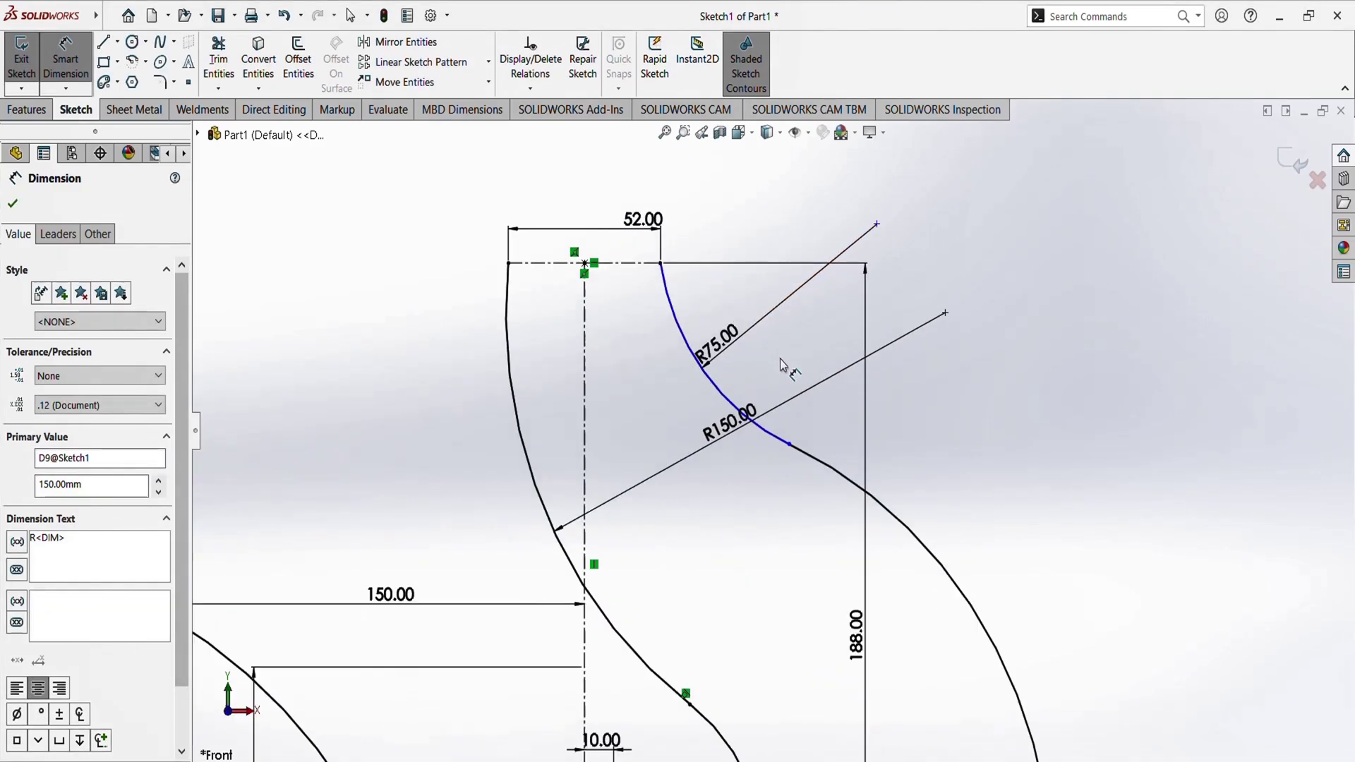
{"action": "scroll", "coordinate": [772, 422], "scroll_direction": "down", "scroll_amount": 3}
{"action": "key", "text": "Escape"}
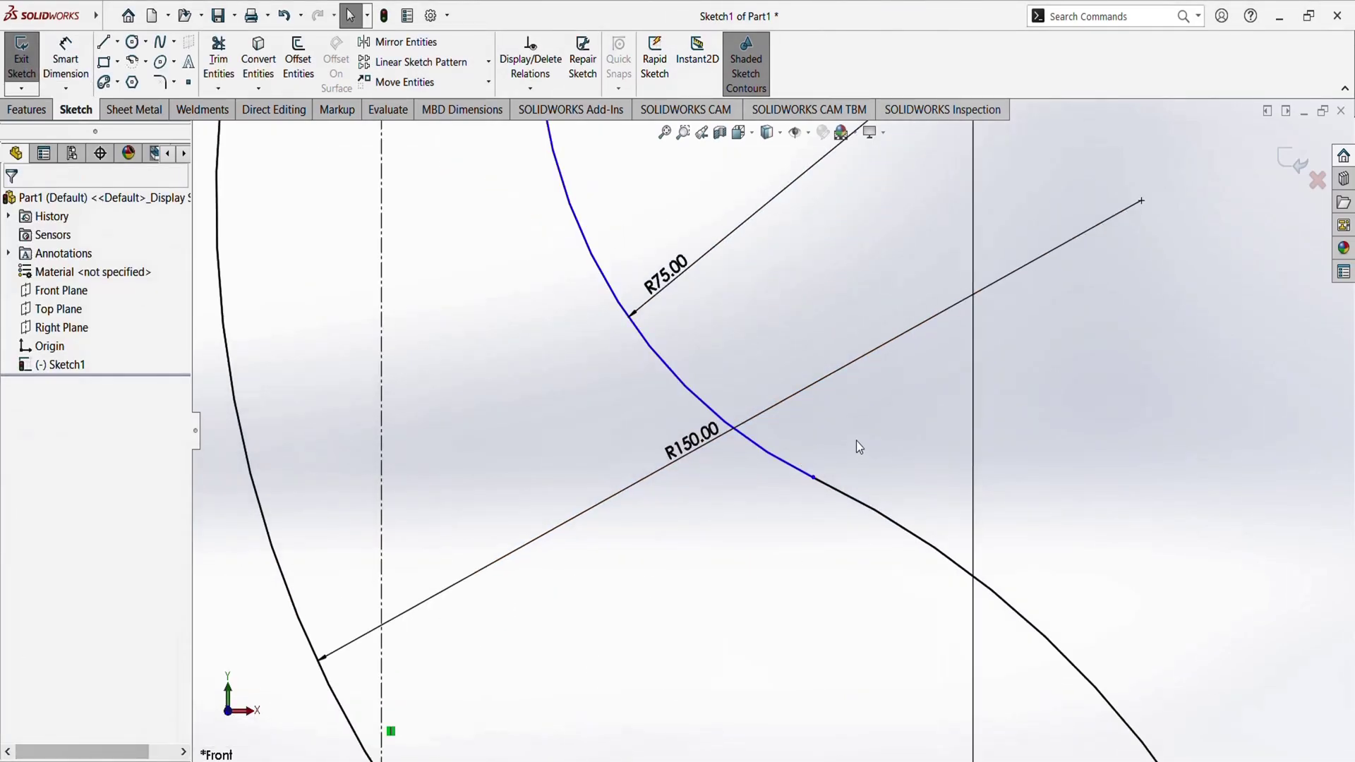
Make the hook body's large outer arc tangent to the neck's 75 mm arc and to the tip's 100 mm arc
{"action": "left_click_drag", "start_coordinate": [794, 506], "coordinate": [793, 506]}
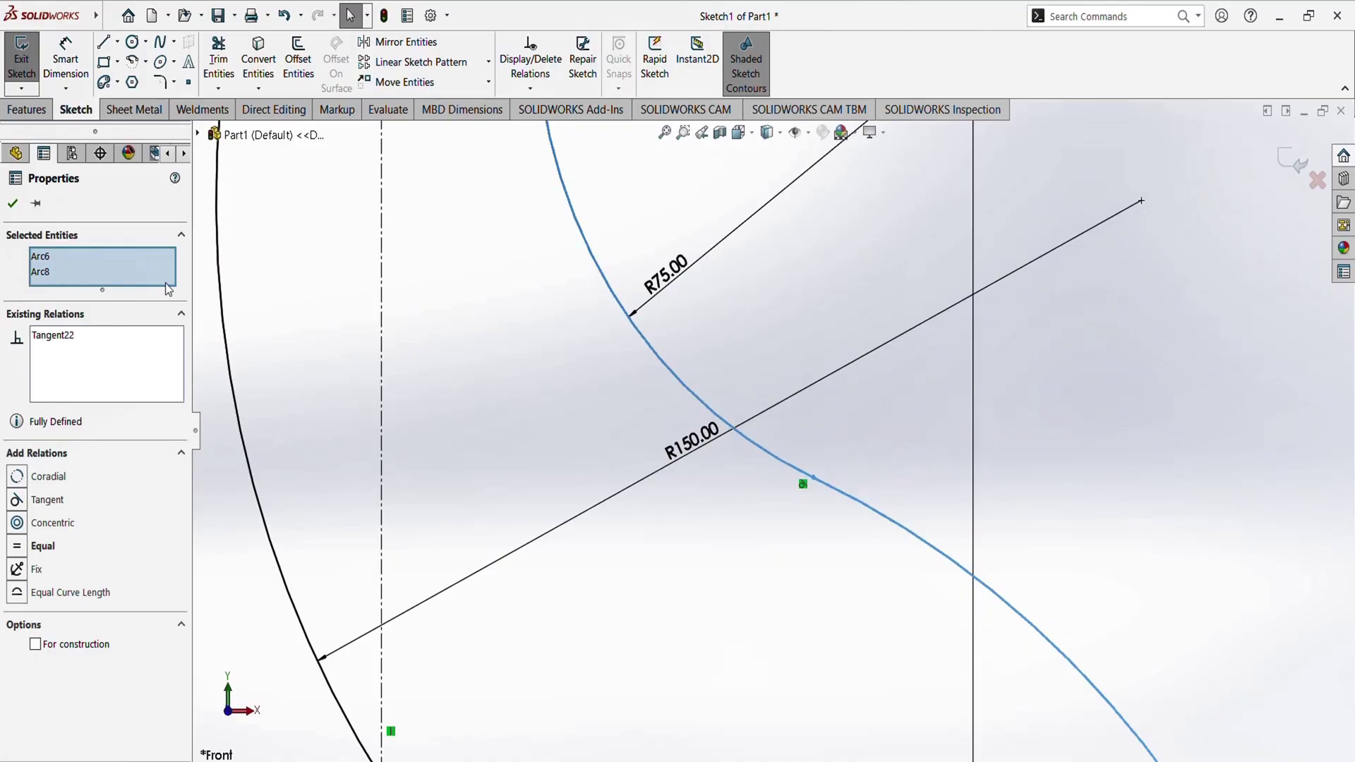
{"action": "left_click", "coordinate": [13, 204]}
{"action": "scroll", "coordinate": [916, 388], "scroll_direction": "up", "scroll_amount": 5}
{"action": "scroll", "coordinate": [865, 452], "scroll_direction": "down", "scroll_amount": 5}
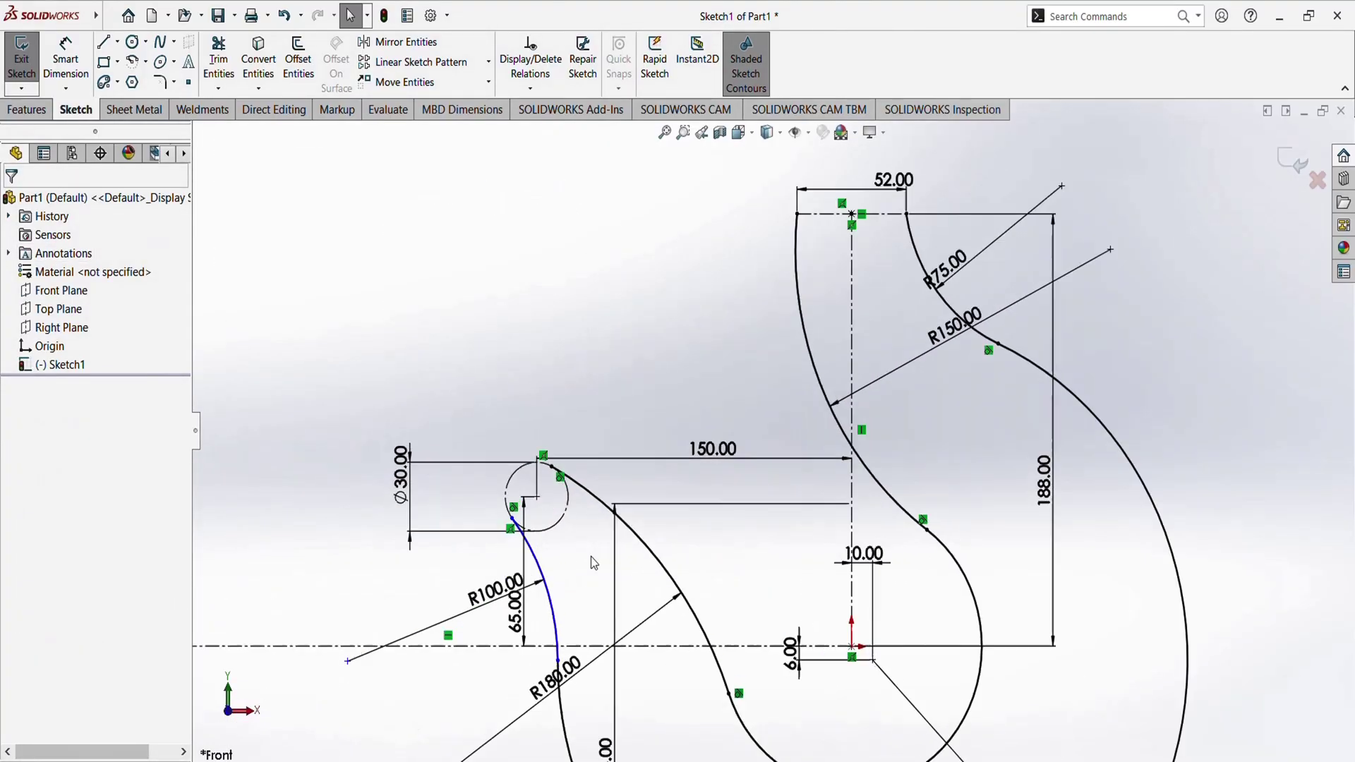
{"action": "scroll", "coordinate": [584, 648], "scroll_direction": "down", "scroll_amount": 3}
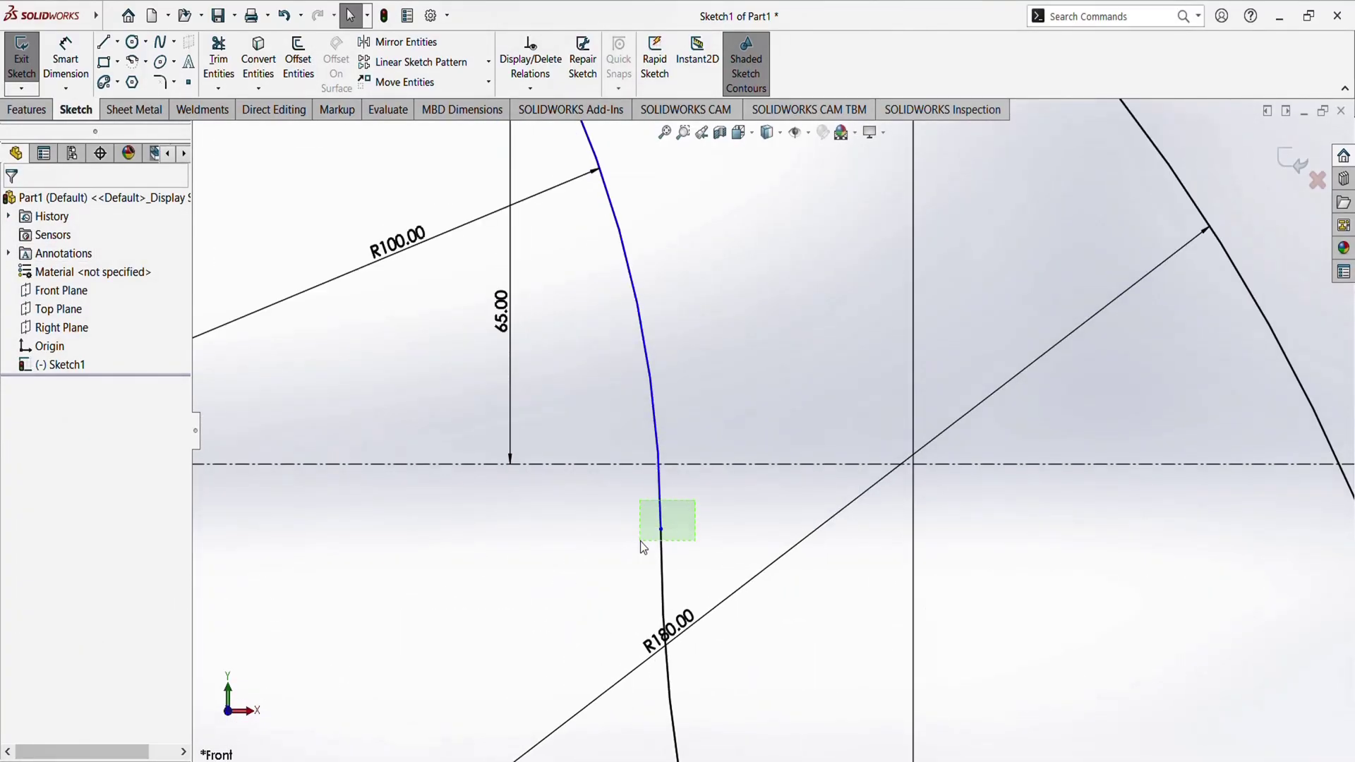
{"action": "left_click_drag", "start_coordinate": [640, 541], "coordinate": [641, 541]}
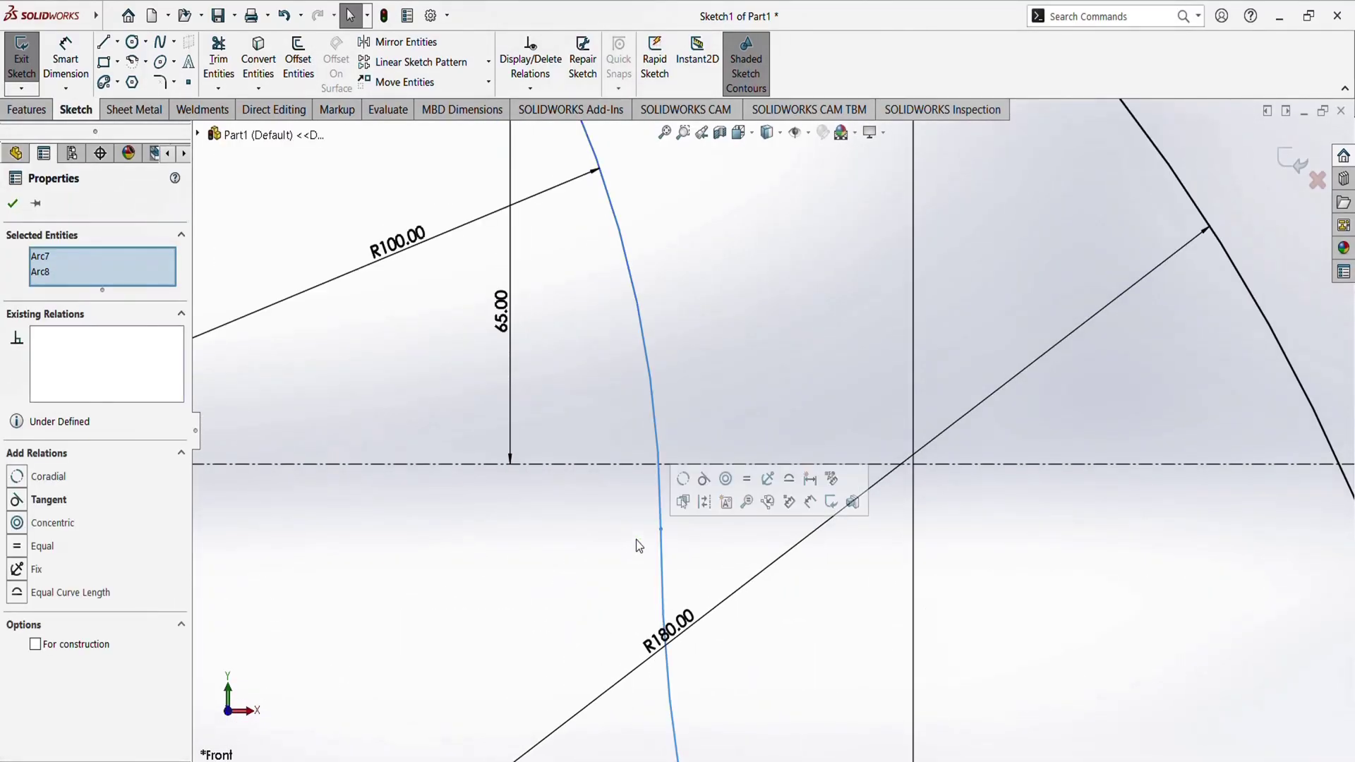
{"action": "left_click", "coordinate": [10, 204]}
Draw a construction line across the 30 mm tip circle, joining the ends of the tip's inner and outer arcs
{"action": "scroll", "coordinate": [688, 364], "scroll_direction": "up", "scroll_amount": 6}
{"action": "scroll", "coordinate": [853, 464], "scroll_direction": "down", "scroll_amount": 3}
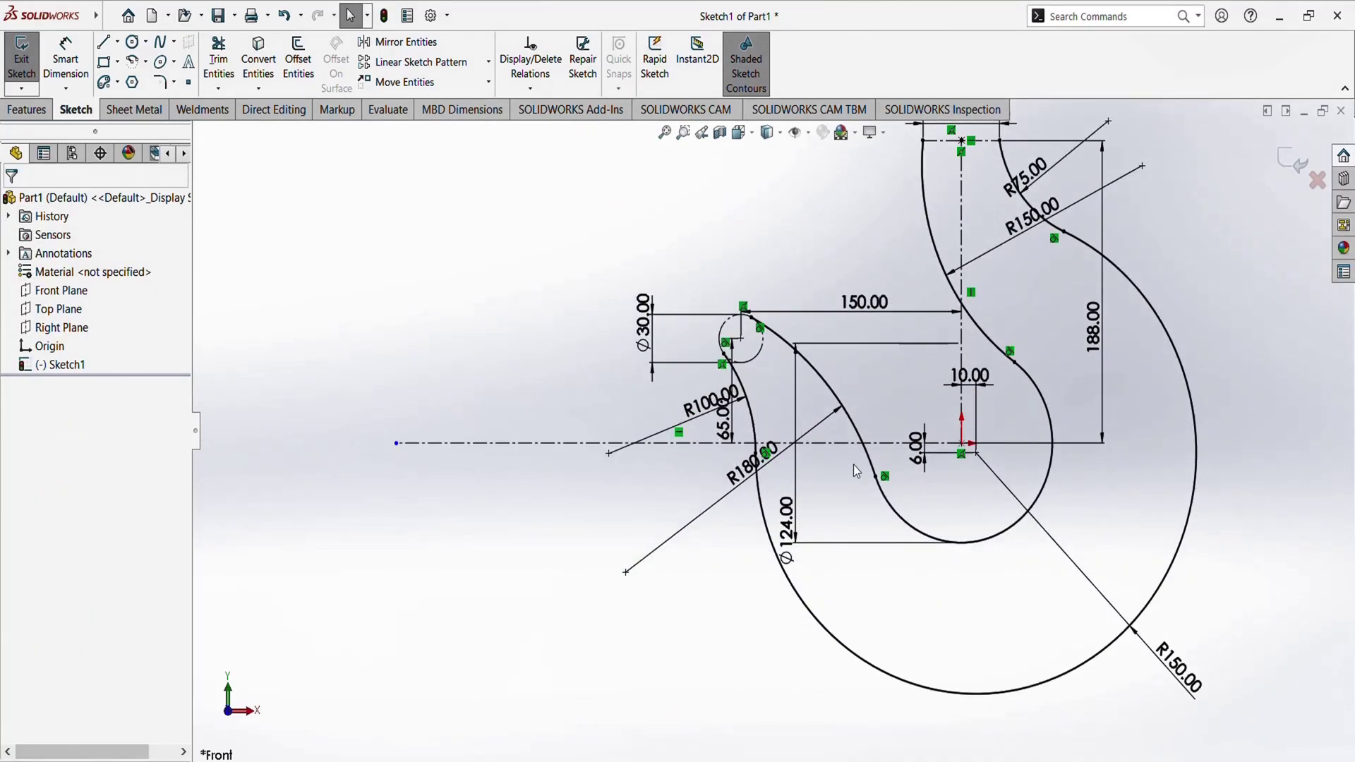
{"action": "scroll", "coordinate": [997, 489], "scroll_direction": "up", "scroll_amount": 4}
{"action": "scroll", "coordinate": [900, 439], "scroll_direction": "down", "scroll_amount": 3}
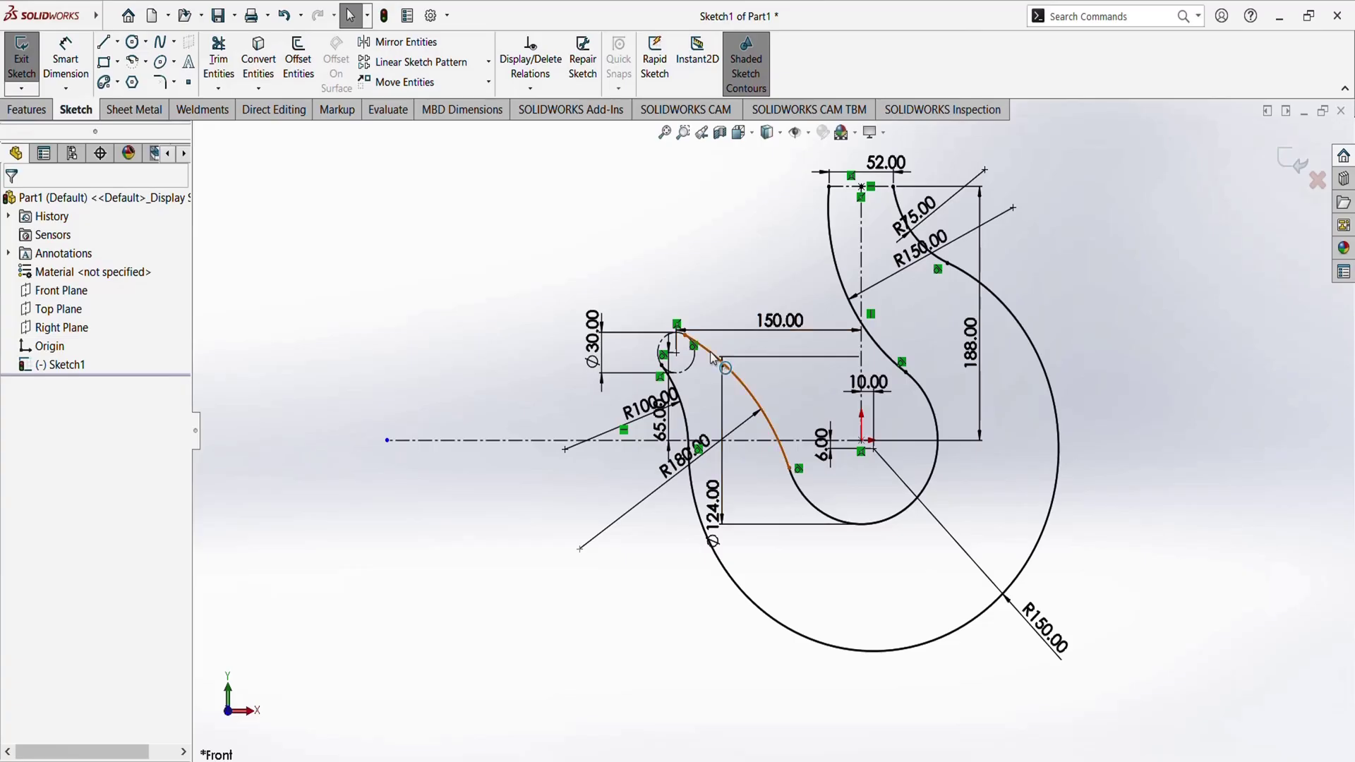
{"action": "scroll", "coordinate": [688, 342], "scroll_direction": "down", "scroll_amount": 5}
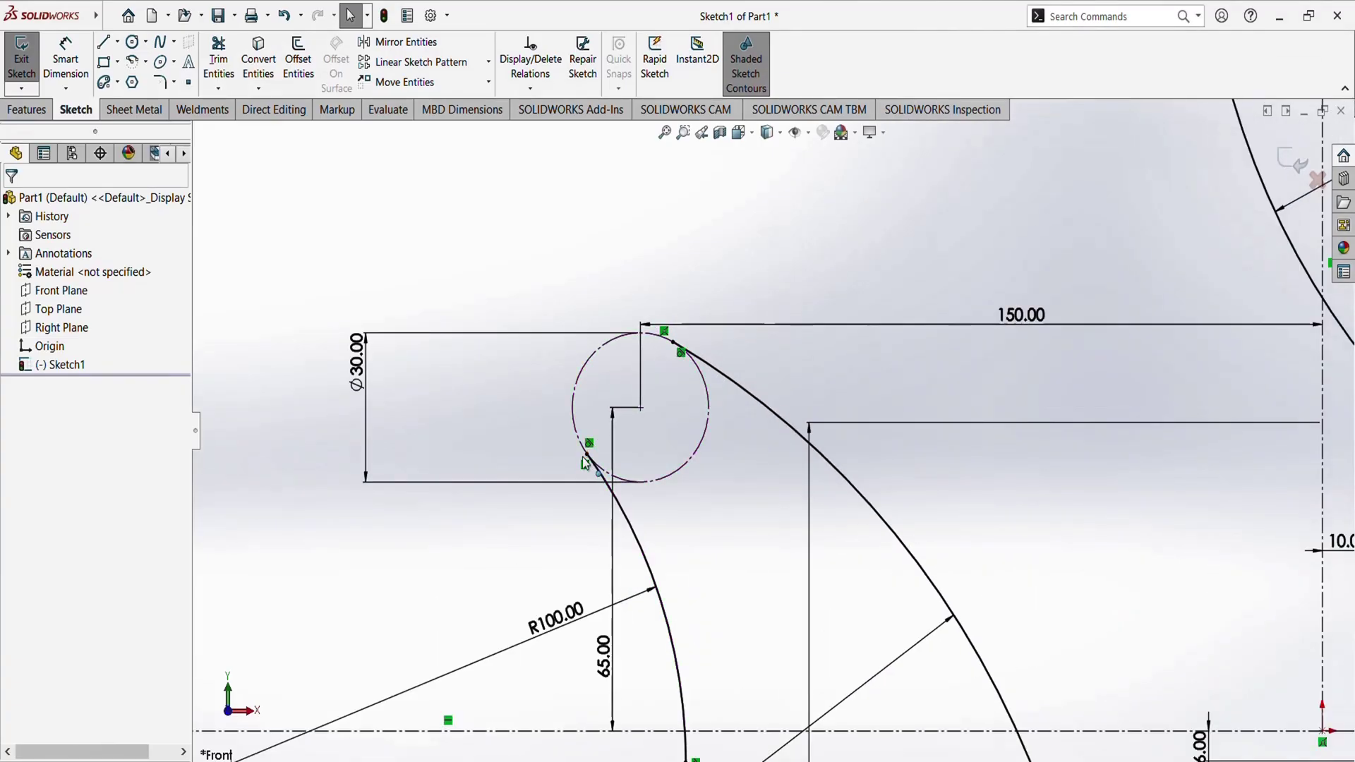
{"action": "scroll", "coordinate": [658, 374], "scroll_direction": "down", "scroll_amount": 2}
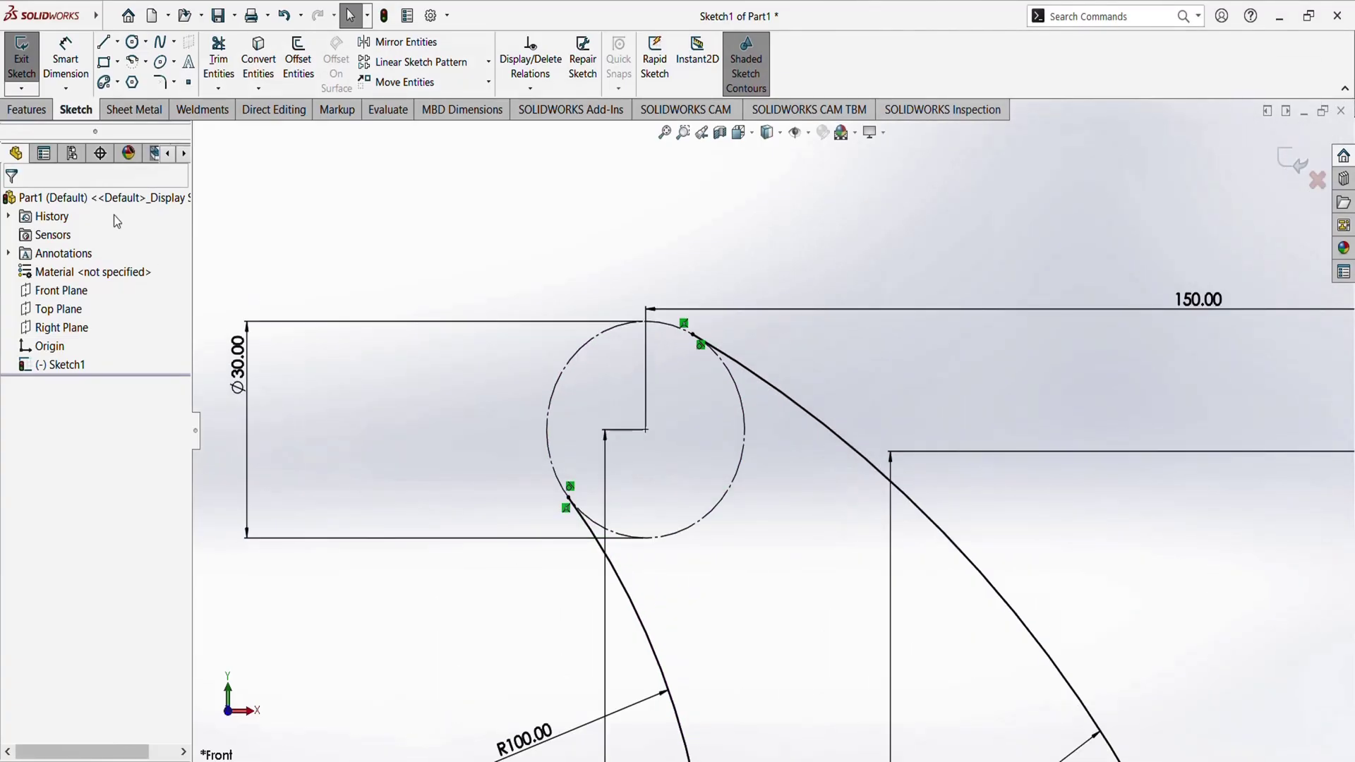
{"action": "left_click", "coordinate": [104, 47]}
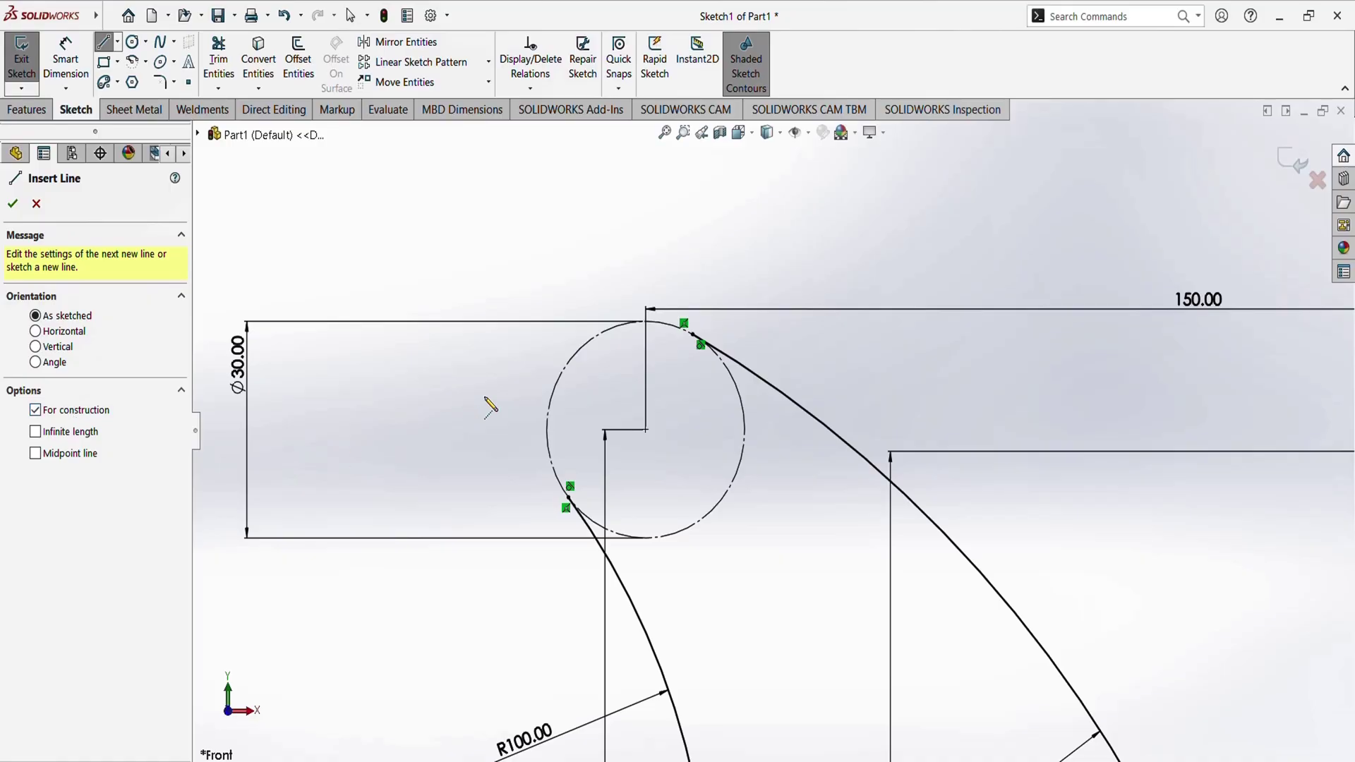
{"action": "scroll", "coordinate": [665, 423], "scroll_direction": "down", "scroll_amount": 2}
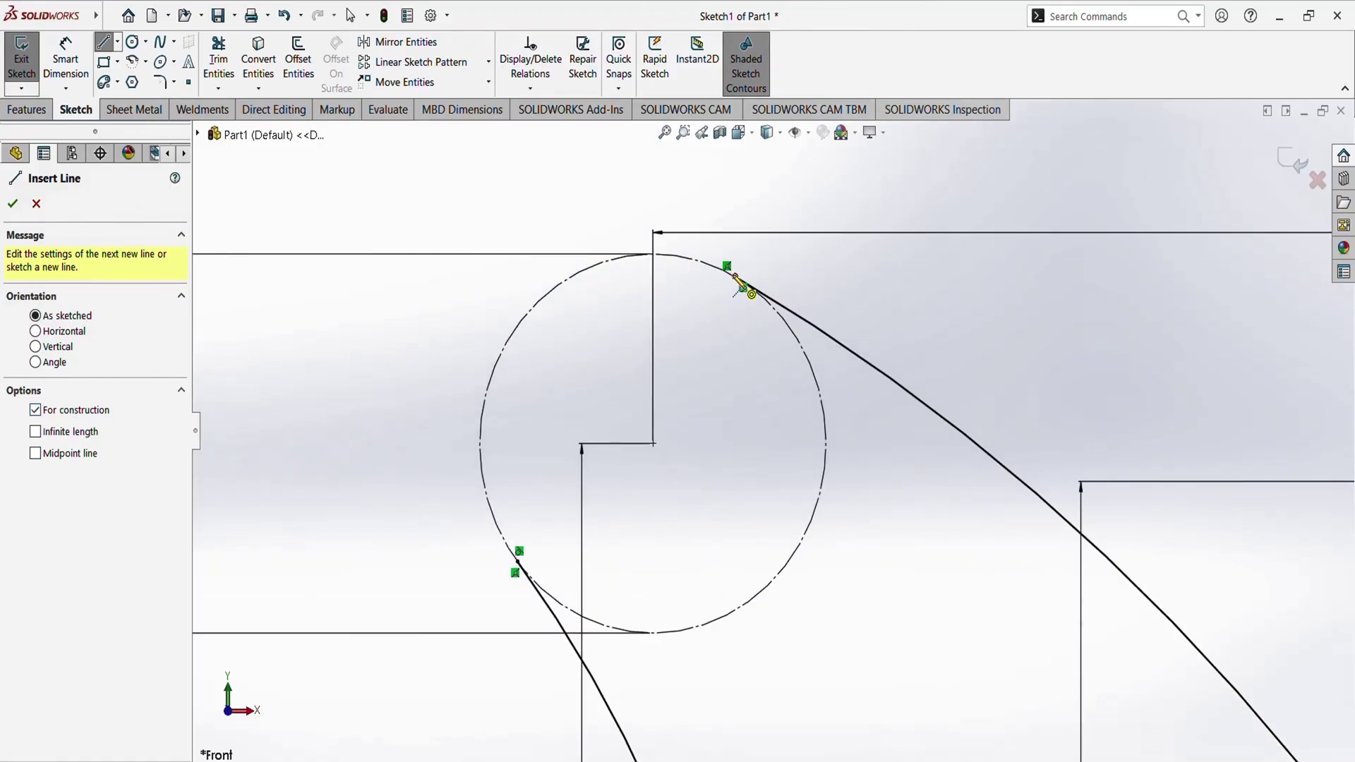
{"action": "left_click", "coordinate": [735, 276]}
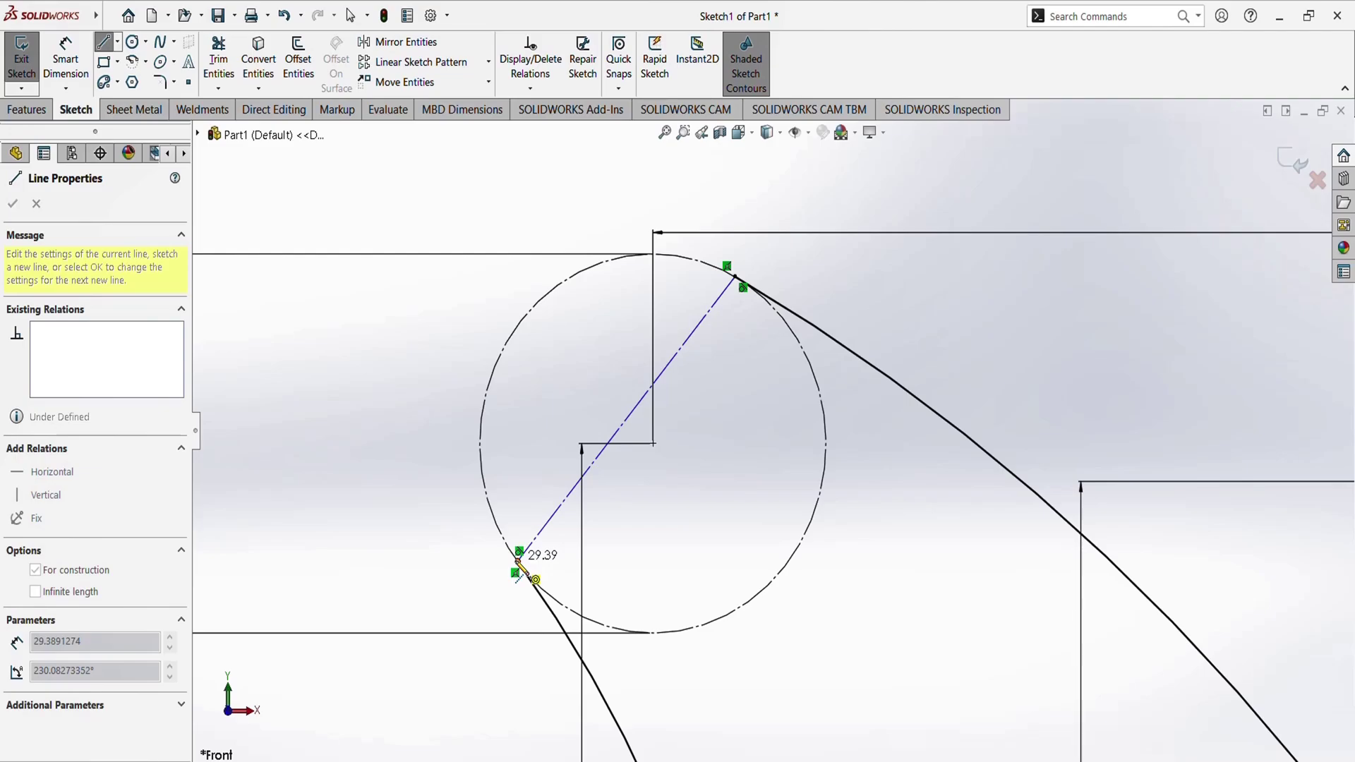
{"action": "left_click", "coordinate": [520, 563]}
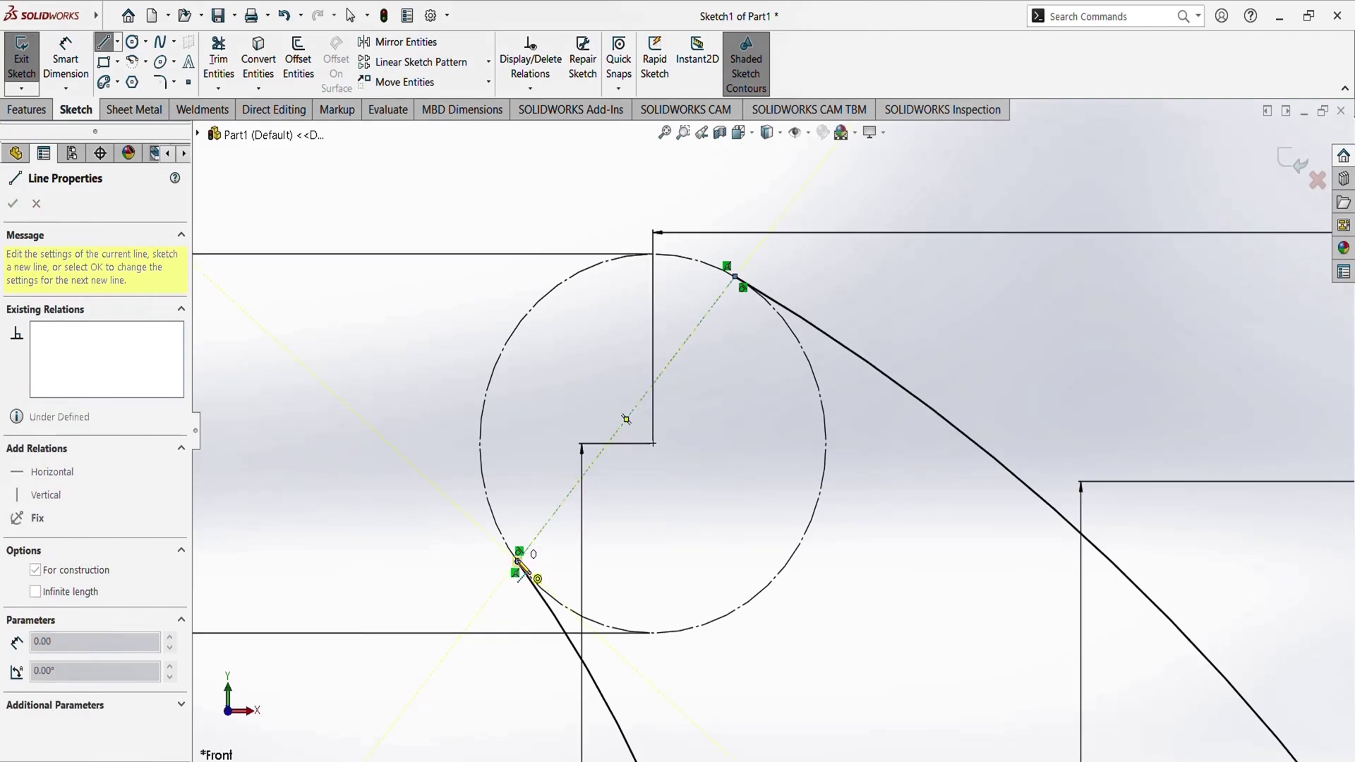
{"action": "key", "text": "Escape"}
Finish the hook profile sketch and exit it
{"action": "scroll", "coordinate": [752, 433], "scroll_direction": "up", "scroll_amount": 6}
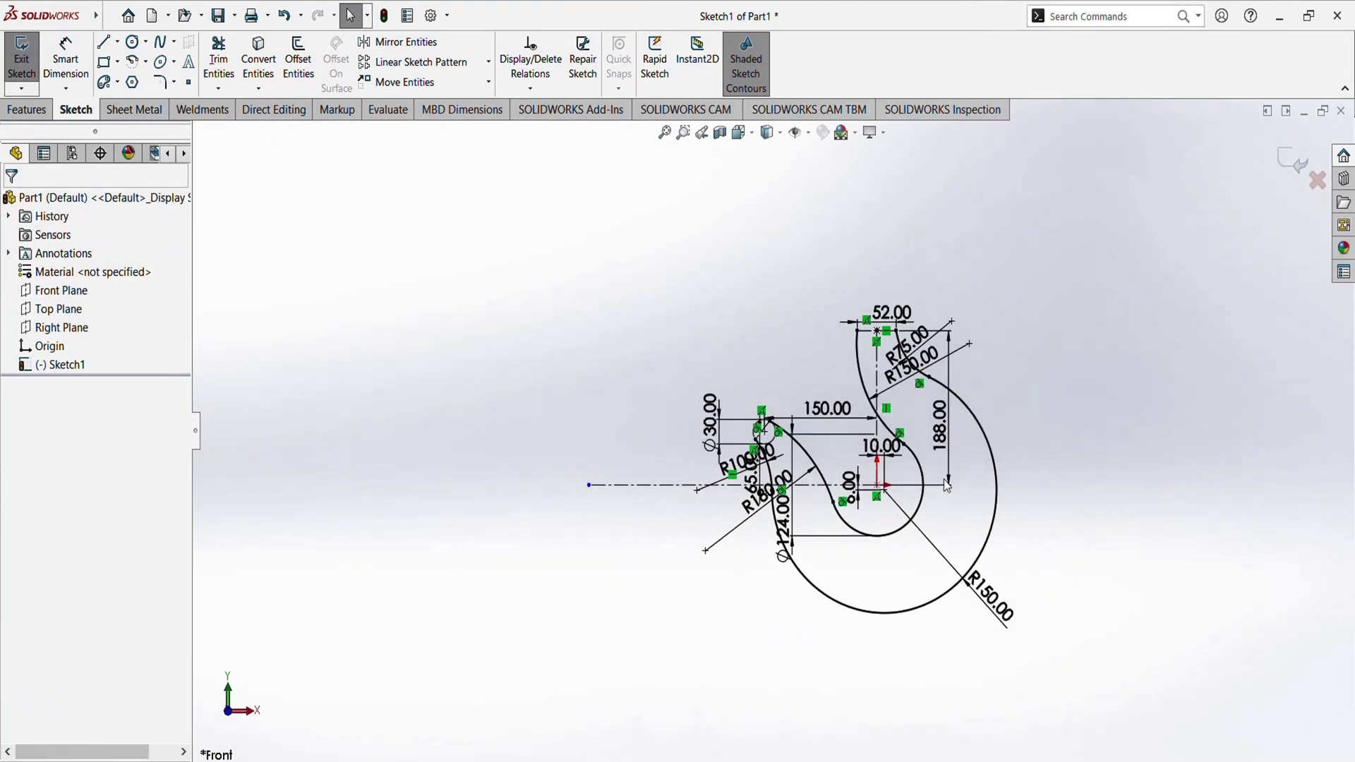
{"action": "scroll", "coordinate": [943, 480], "scroll_direction": "down", "scroll_amount": 2}
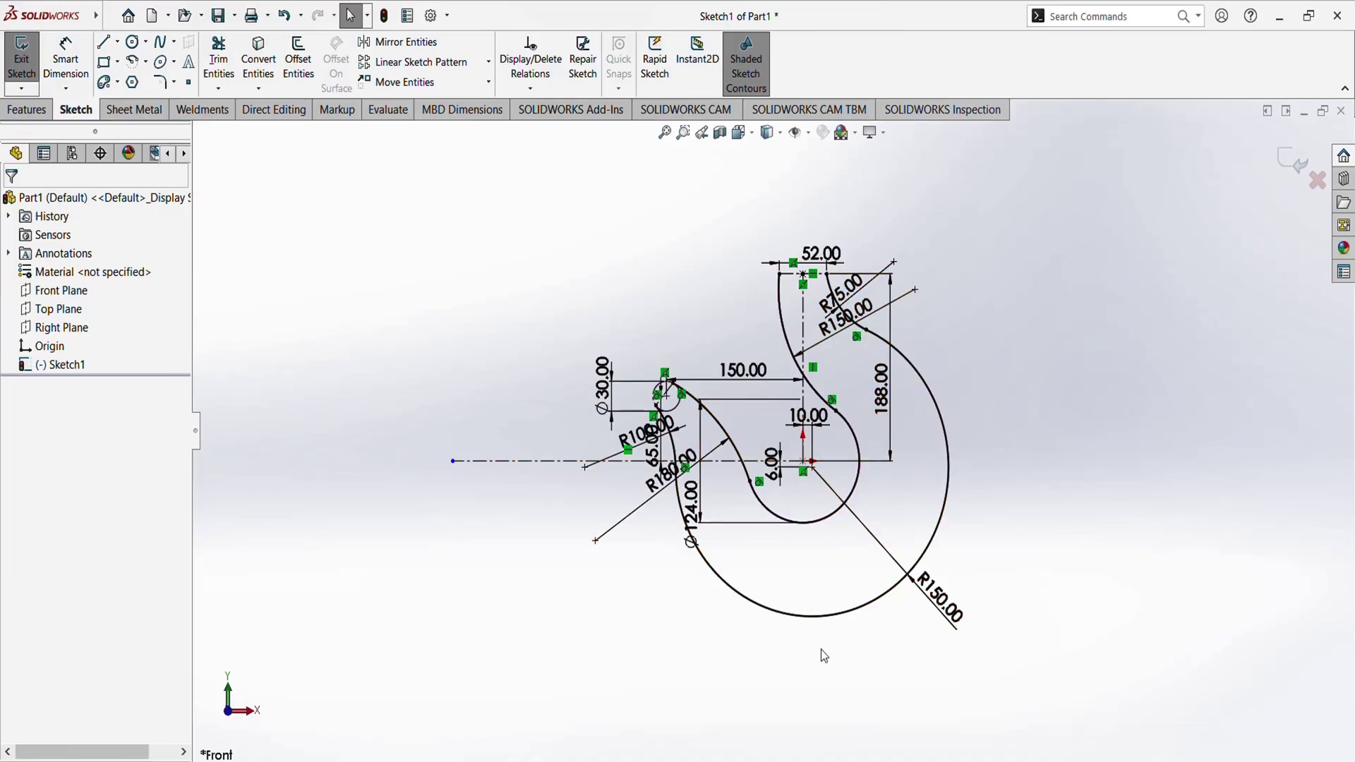
{"action": "left_click", "coordinate": [1296, 162]}
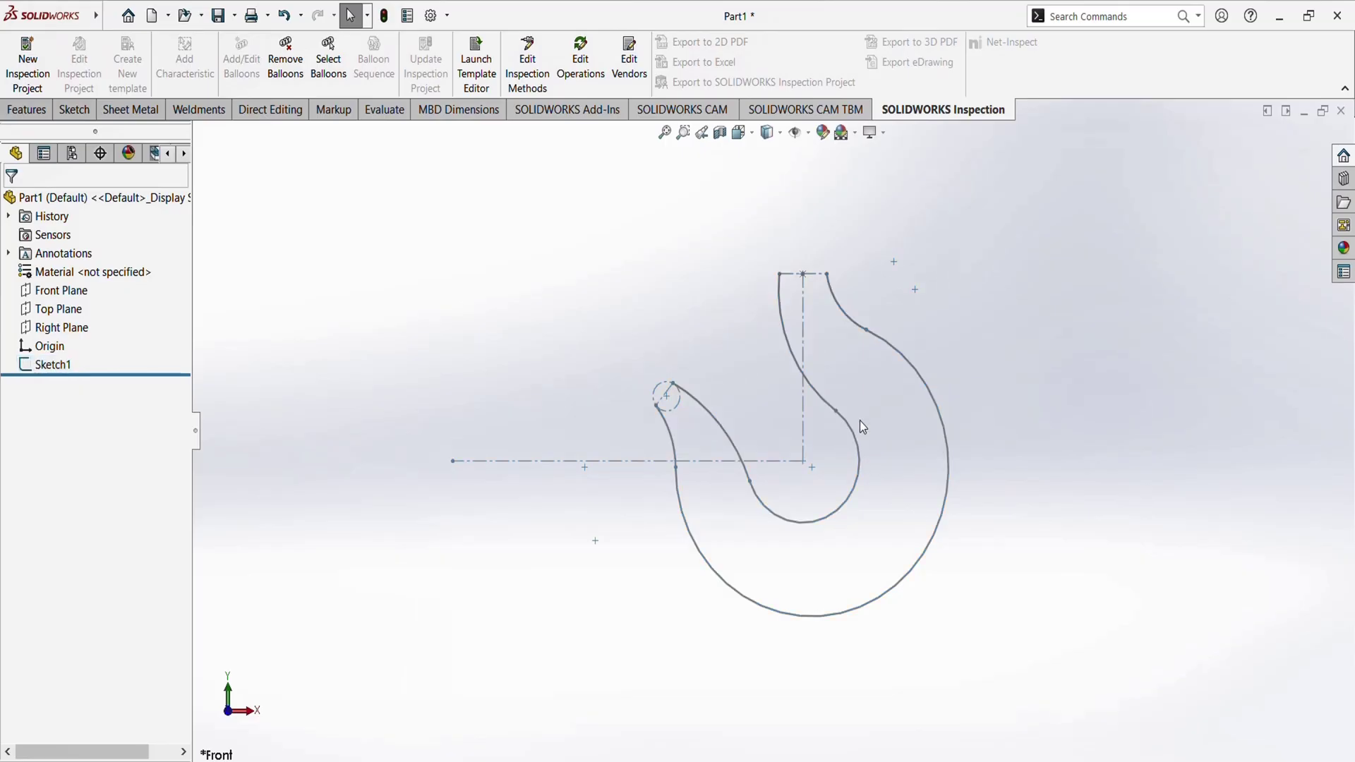
Examine the hook profile from oblique views, including the open ends at the neck and the tip
{"action": "scroll", "coordinate": [857, 445], "scroll_direction": "down", "scroll_amount": 3}
{"action": "mouse_move", "coordinate": [802, 519]}
{"action": "middle_mouse_down"}
{"action": "mouse_move", "coordinate": [780, 393]}
{"action": "mouse_move", "coordinate": [798, 245]}
{"action": "mouse_move", "coordinate": [793, 320]}
{"action": "mouse_move", "coordinate": [816, 294]}
{"action": "mouse_move", "coordinate": [792, 320]}
{"action": "middle_mouse_up"}
{"action": "scroll", "coordinate": [808, 408], "scroll_direction": "down", "scroll_amount": 2}
{"action": "mouse_move", "coordinate": [807, 408]}
{"action": "middle_mouse_down"}
{"action": "mouse_move", "coordinate": [832, 396]}
{"action": "mouse_move", "coordinate": [811, 409]}
{"action": "mouse_move", "coordinate": [756, 387]}
{"action": "mouse_move", "coordinate": [790, 417]}
{"action": "mouse_move", "coordinate": [750, 485]}
{"action": "mouse_move", "coordinate": [702, 527]}
{"action": "mouse_move", "coordinate": [790, 420]}
{"action": "mouse_move", "coordinate": [777, 393]}
{"action": "mouse_move", "coordinate": [759, 426]}
{"action": "mouse_move", "coordinate": [786, 438]}
{"action": "mouse_move", "coordinate": [788, 481]}
{"action": "mouse_move", "coordinate": [776, 452]}
{"action": "middle_mouse_up"}
{"action": "scroll", "coordinate": [698, 360], "scroll_direction": "down", "scroll_amount": 6}
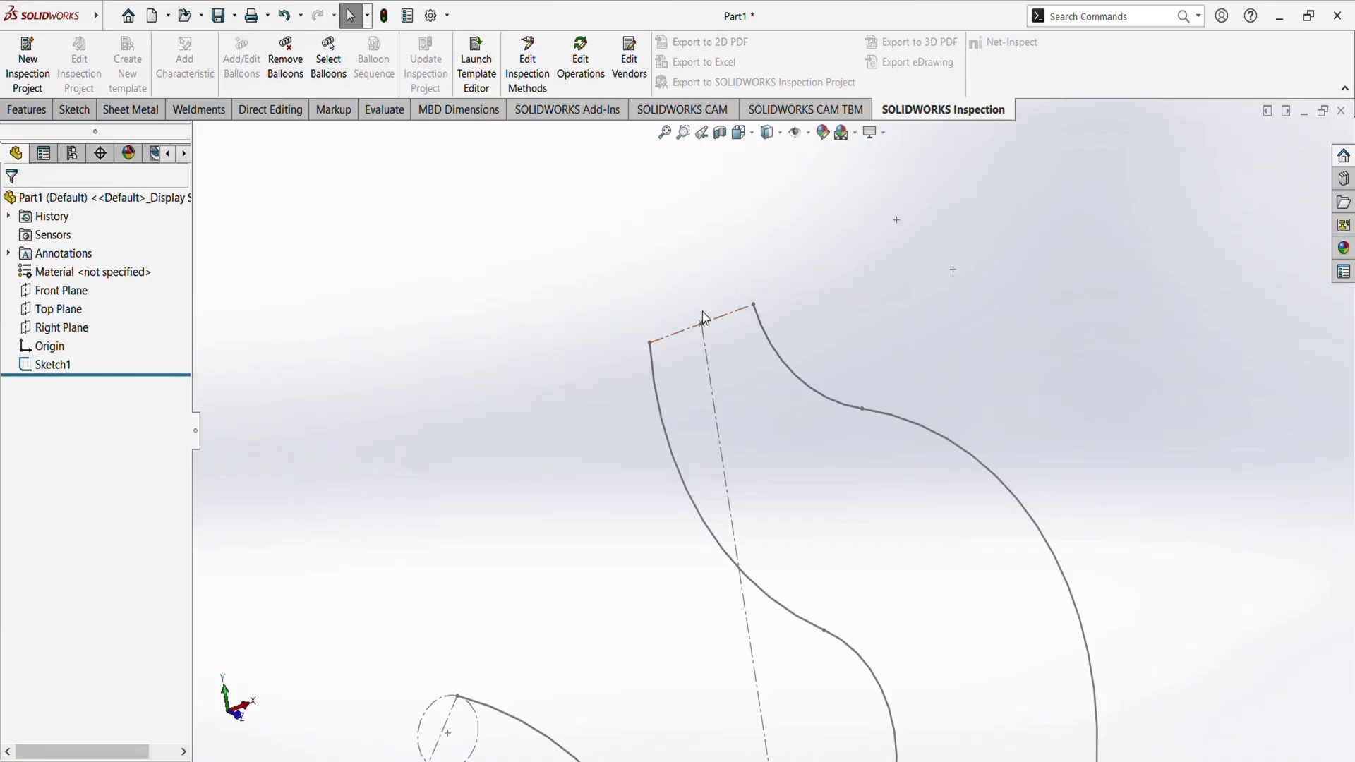
{"action": "scroll", "coordinate": [703, 314], "scroll_direction": "up", "scroll_amount": 5}
{"action": "middle_click_drag", "start_coordinate": [711, 411], "coordinate": [716, 384]}
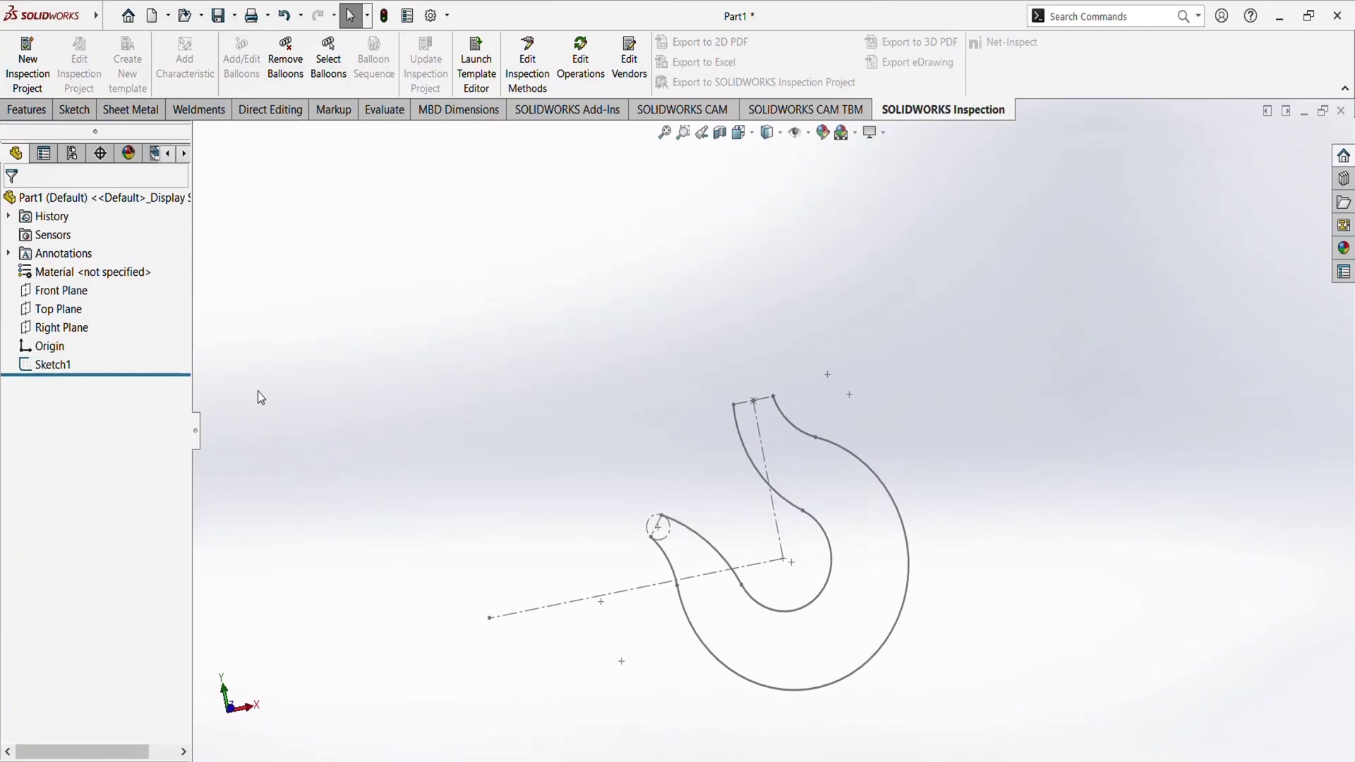
Examine how the Top, Right and Front planes lie relative to the hook profile, especially at the neck
{"action": "left_click", "coordinate": [58, 309]}
{"action": "mouse_move", "coordinate": [653, 399]}
{"action": "middle_mouse_down"}
{"action": "mouse_move", "coordinate": [641, 311]}
{"action": "mouse_move", "coordinate": [616, 471]}
{"action": "mouse_move", "coordinate": [649, 477]}
{"action": "mouse_move", "coordinate": [593, 457]}
{"action": "middle_mouse_up"}
{"action": "left_click", "coordinate": [69, 329]}
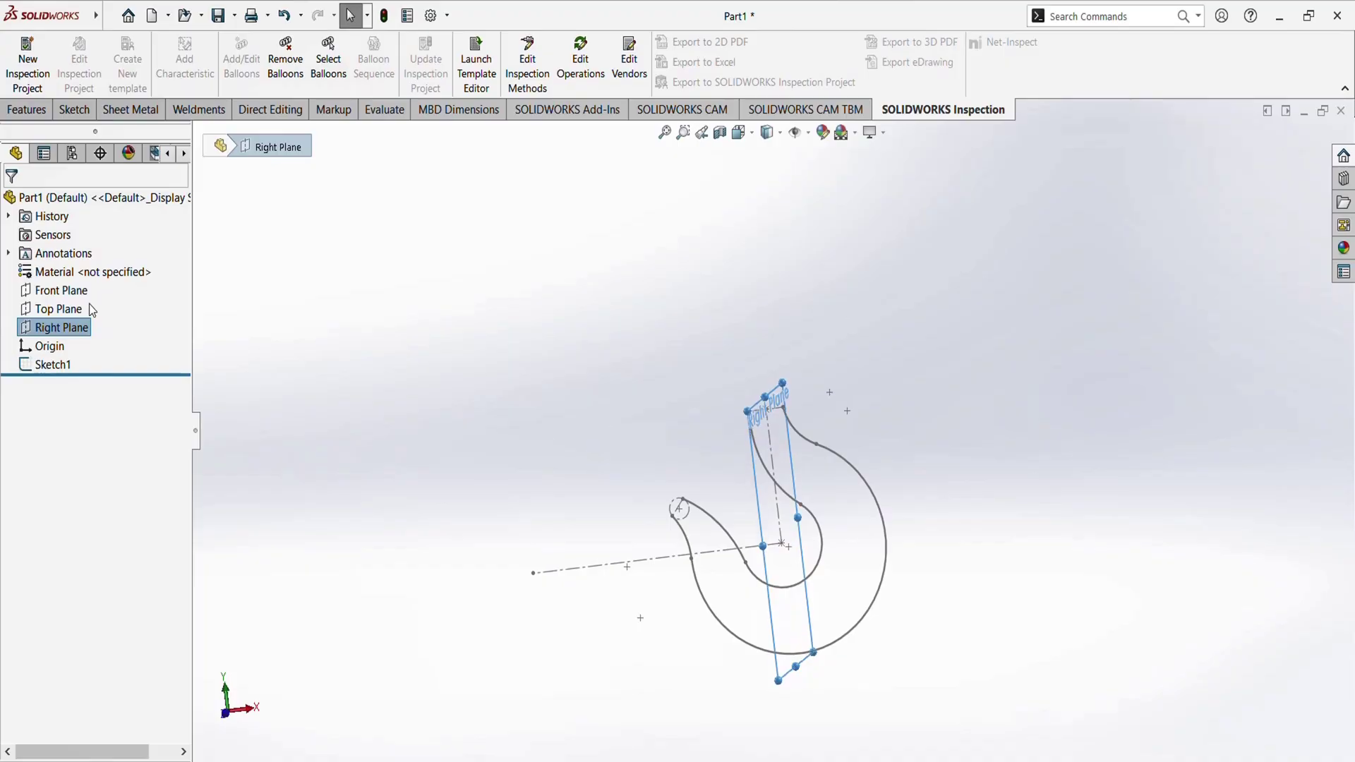
{"action": "left_click", "coordinate": [62, 290]}
{"action": "middle_click_drag", "start_coordinate": [723, 466], "coordinate": [737, 461]}
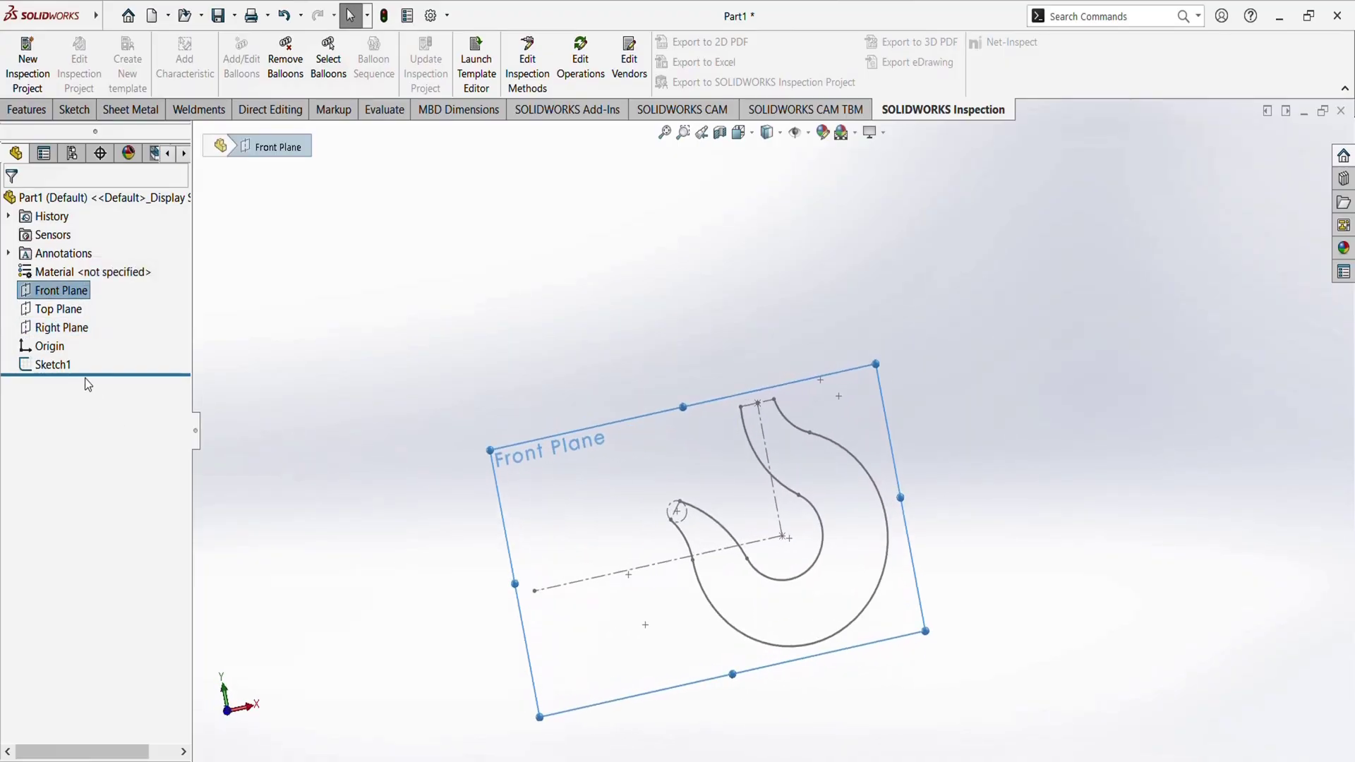
{"action": "left_click", "coordinate": [77, 327]}
{"action": "scroll", "coordinate": [734, 439], "scroll_direction": "down", "scroll_amount": 6}
{"action": "mouse_move", "coordinate": [731, 382]}
{"action": "middle_mouse_down"}
{"action": "mouse_move", "coordinate": [754, 333]}
{"action": "mouse_move", "coordinate": [805, 351]}
{"action": "mouse_move", "coordinate": [729, 315]}
{"action": "mouse_move", "coordinate": [754, 378]}
{"action": "middle_mouse_up"}
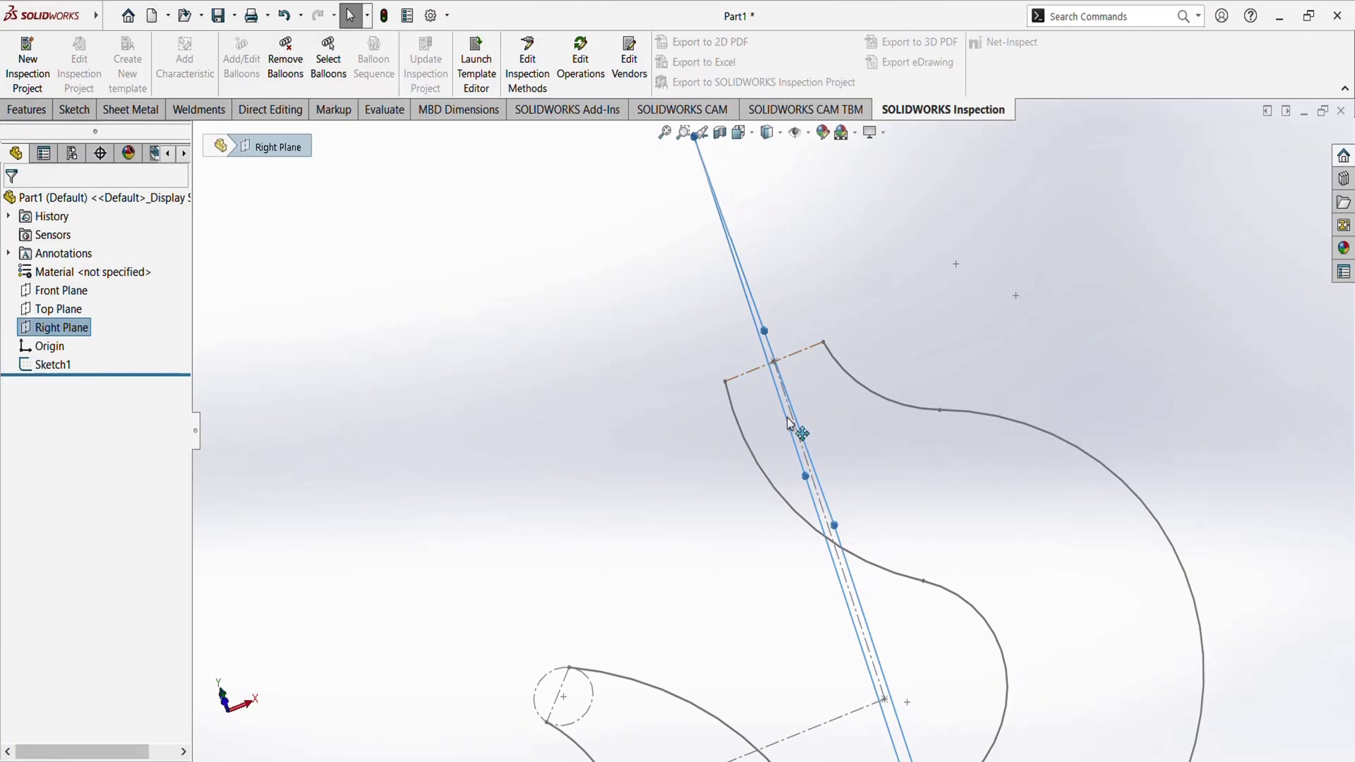
{"action": "mouse_move", "coordinate": [788, 423]}
{"action": "middle_mouse_down"}
{"action": "mouse_move", "coordinate": [768, 448]}
{"action": "mouse_move", "coordinate": [822, 508]}
{"action": "middle_mouse_up"}
{"action": "left_click", "coordinate": [884, 411]}
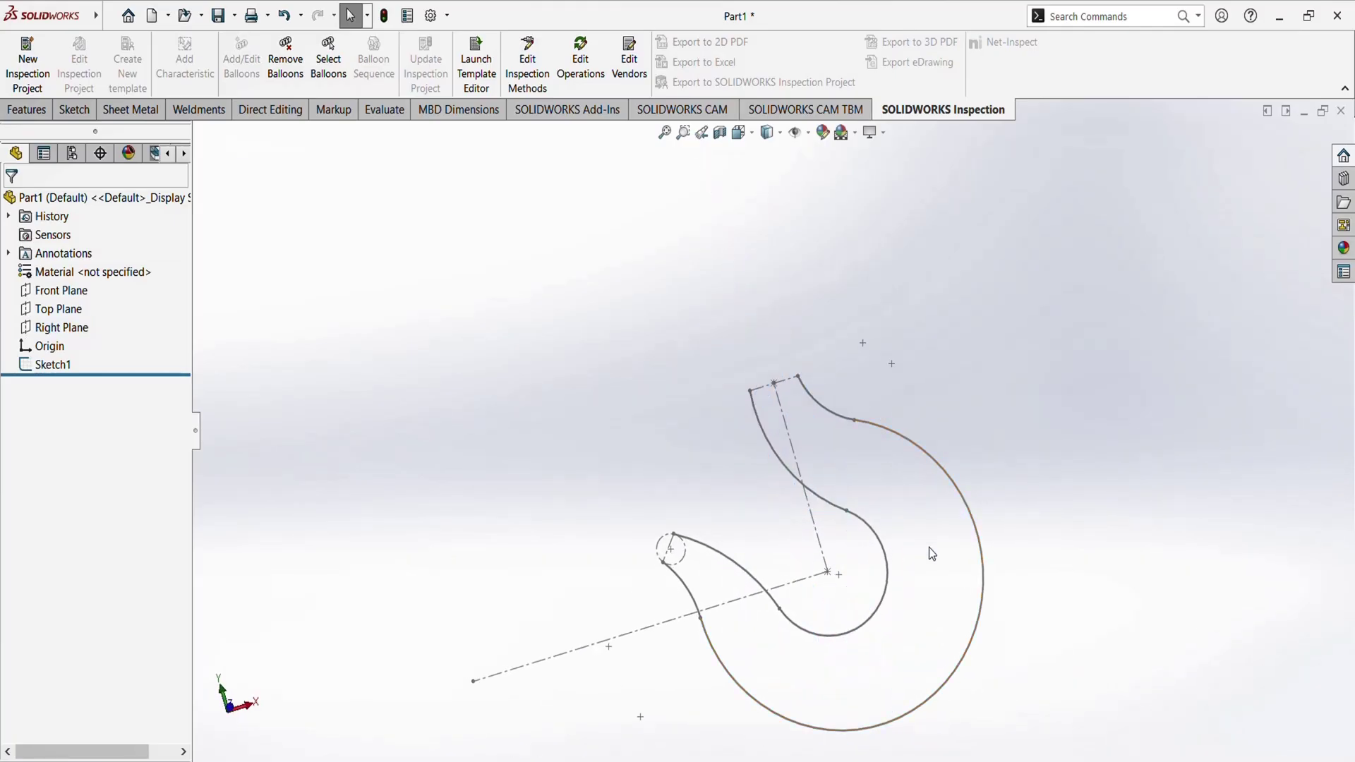
{"action": "scroll", "coordinate": [930, 553], "scroll_direction": "up", "scroll_amount": 2}
Create a reference plane offset 188 mm from the Top Plane, at the open end of the hook's neck
{"action": "left_click", "coordinate": [8, 111]}
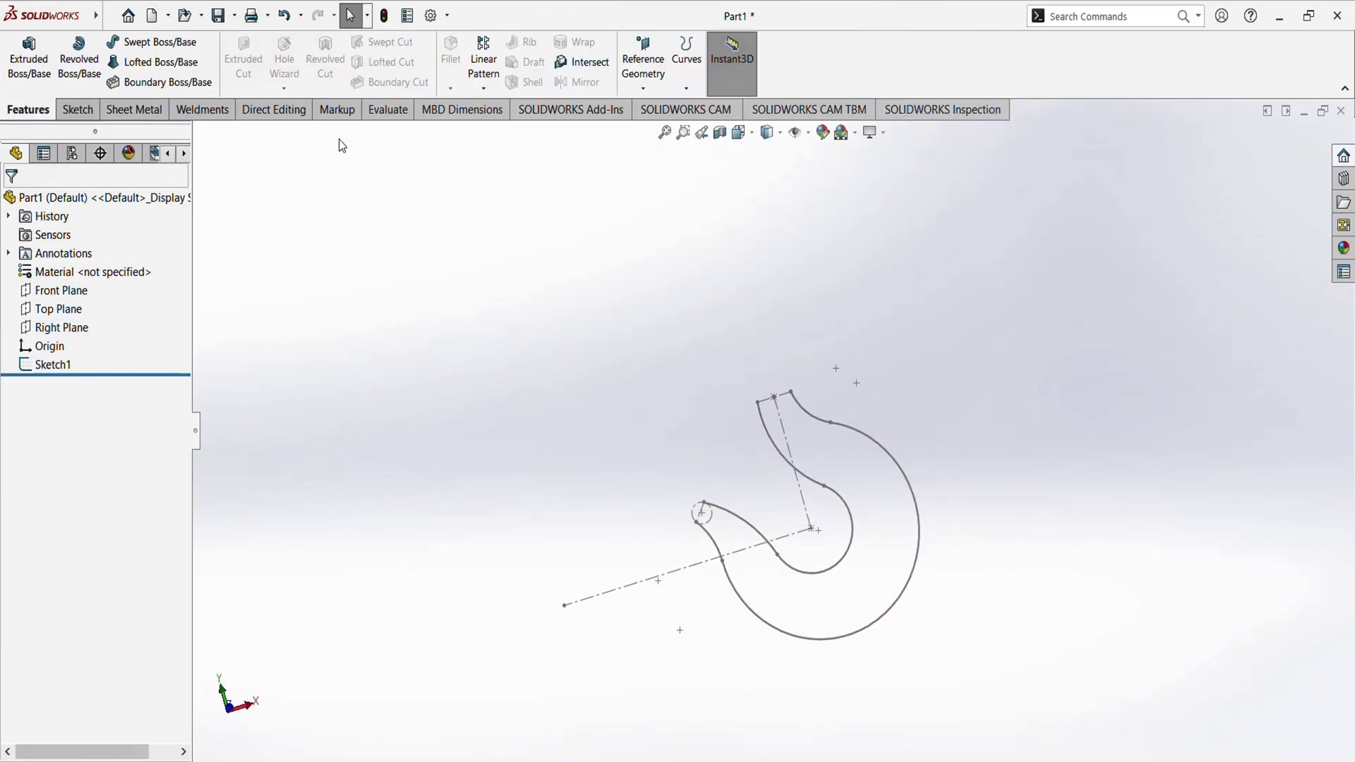
{"action": "left_click", "coordinate": [642, 70]}
{"action": "left_click", "coordinate": [644, 110]}
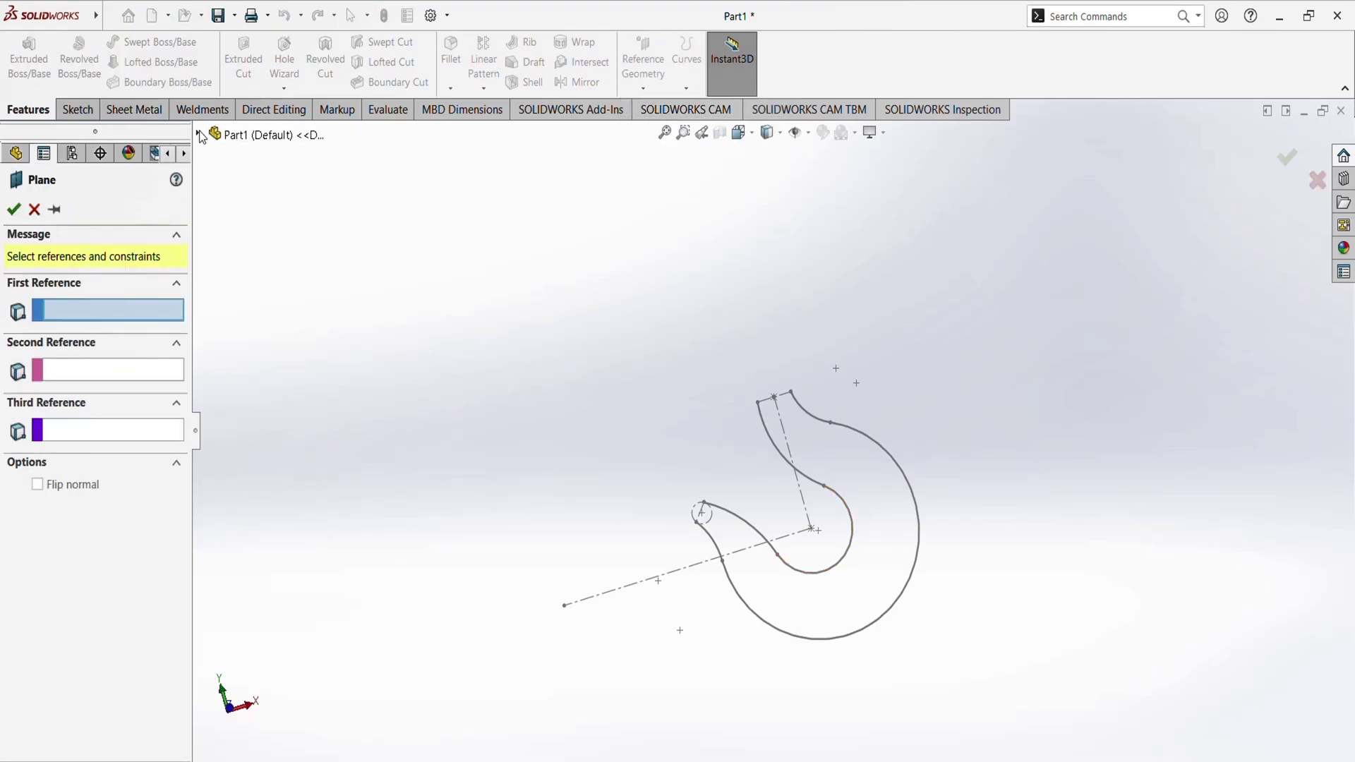
{"action": "left_click", "coordinate": [198, 133]}
{"action": "left_click", "coordinate": [250, 253]}
{"action": "mouse_move", "coordinate": [807, 504]}
{"action": "middle_mouse_down"}
{"action": "mouse_move", "coordinate": [818, 458]}
{"action": "mouse_move", "coordinate": [842, 455]}
{"action": "mouse_move", "coordinate": [837, 536]}
{"action": "mouse_move", "coordinate": [797, 494]}
{"action": "mouse_move", "coordinate": [800, 511]}
{"action": "middle_mouse_up"}
{"action": "scroll", "coordinate": [798, 529], "scroll_direction": "down", "scroll_amount": 6}
{"action": "scroll", "coordinate": [813, 487], "scroll_direction": "up", "scroll_amount": 5}
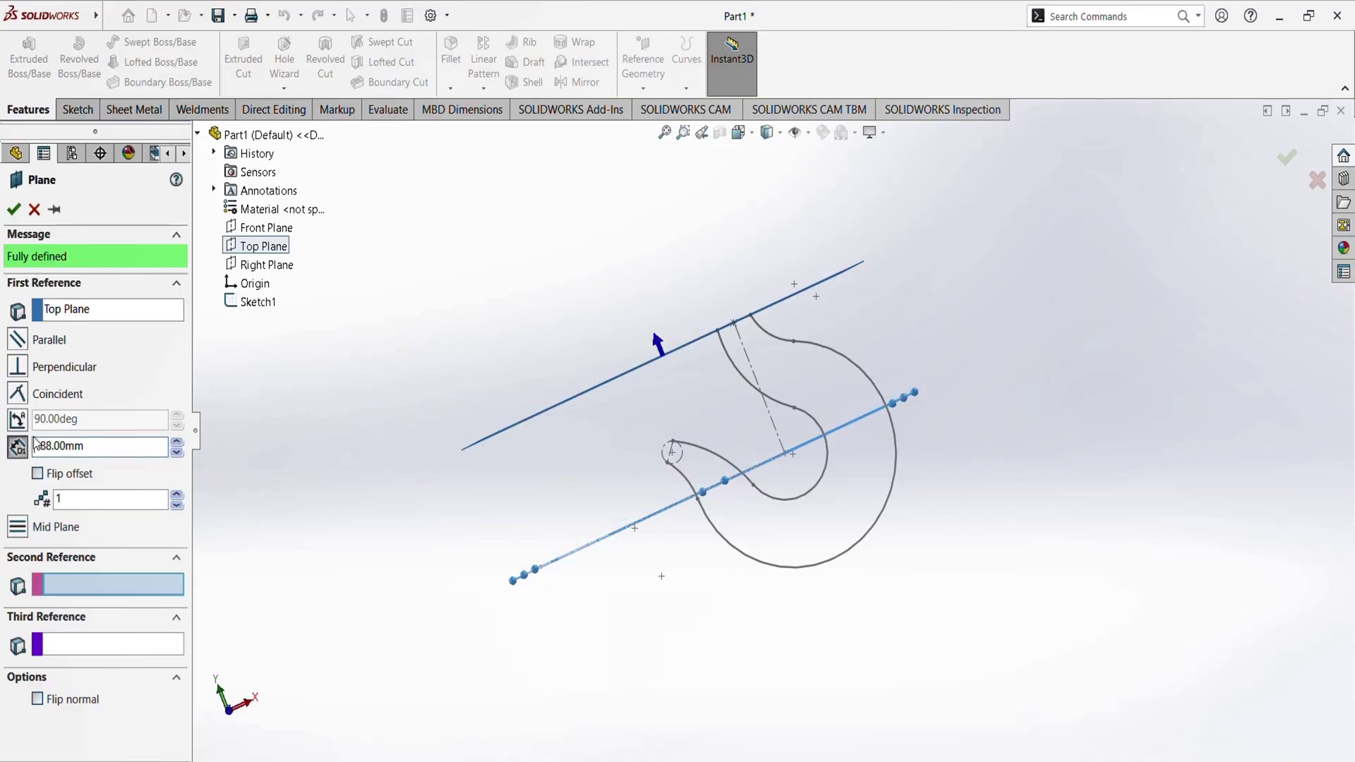
{"action": "left_click", "coordinate": [13, 207]}
{"action": "scroll", "coordinate": [744, 324], "scroll_direction": "down", "scroll_amount": 4}
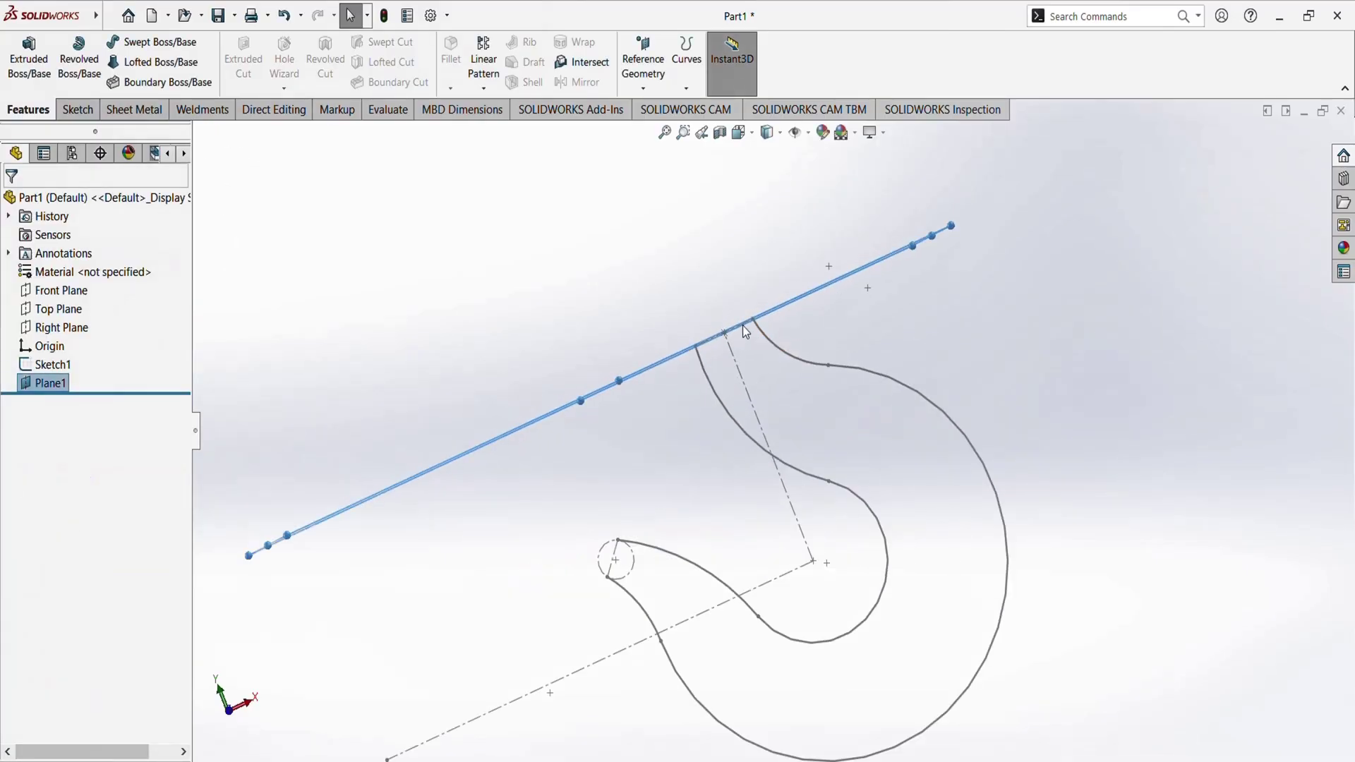
On the new offset plane, sketch a 26 mm radius circle centred on the neck line's midpoint and passing through the inner neck arc's end
{"action": "mouse_move", "coordinate": [744, 326]}
{"action": "middle_mouse_down"}
{"action": "mouse_move", "coordinate": [721, 222]}
{"action": "mouse_move", "coordinate": [729, 304]}
{"action": "mouse_move", "coordinate": [750, 242]}
{"action": "mouse_move", "coordinate": [941, 357]}
{"action": "mouse_move", "coordinate": [780, 430]}
{"action": "mouse_move", "coordinate": [792, 452]}
{"action": "mouse_move", "coordinate": [794, 395]}
{"action": "middle_mouse_up"}
{"action": "key", "text": "Escape"}
{"action": "left_click", "coordinate": [797, 316]}
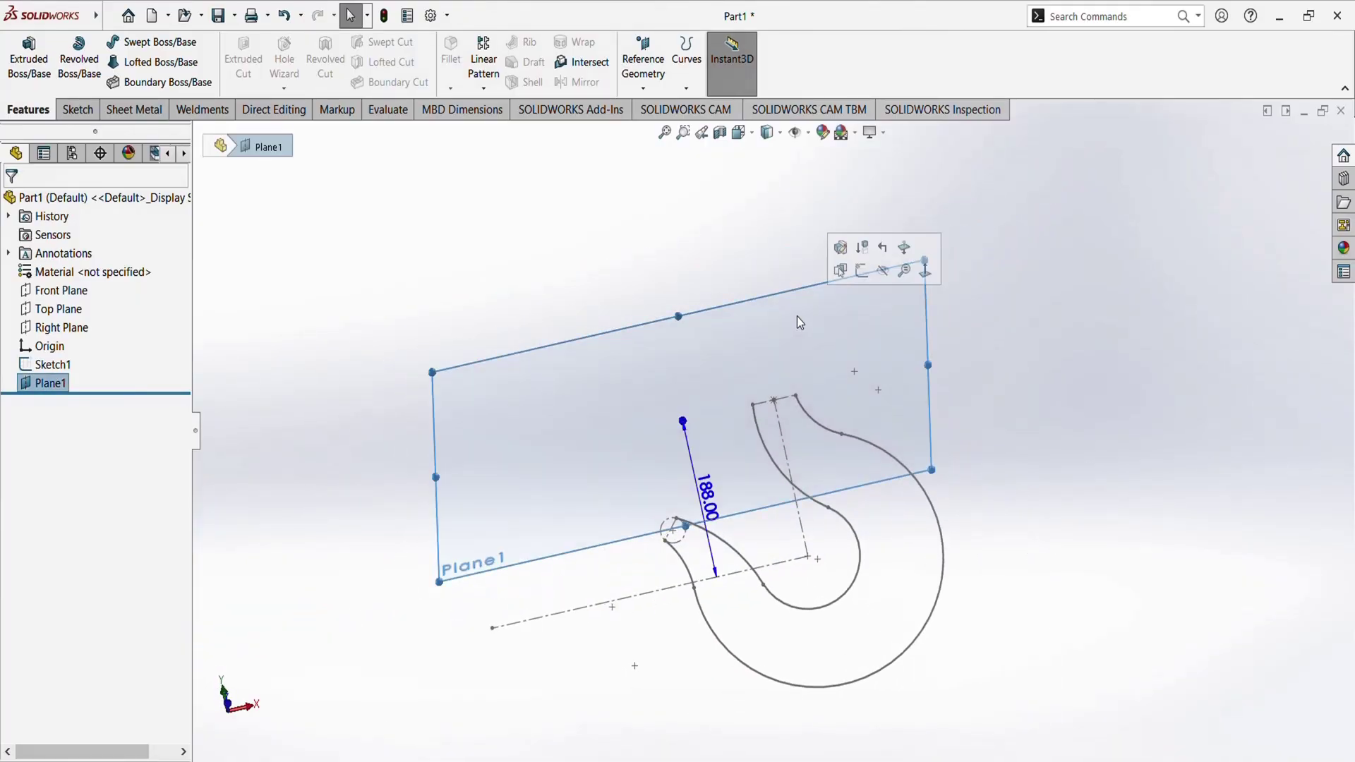
{"action": "left_click", "coordinate": [866, 275]}
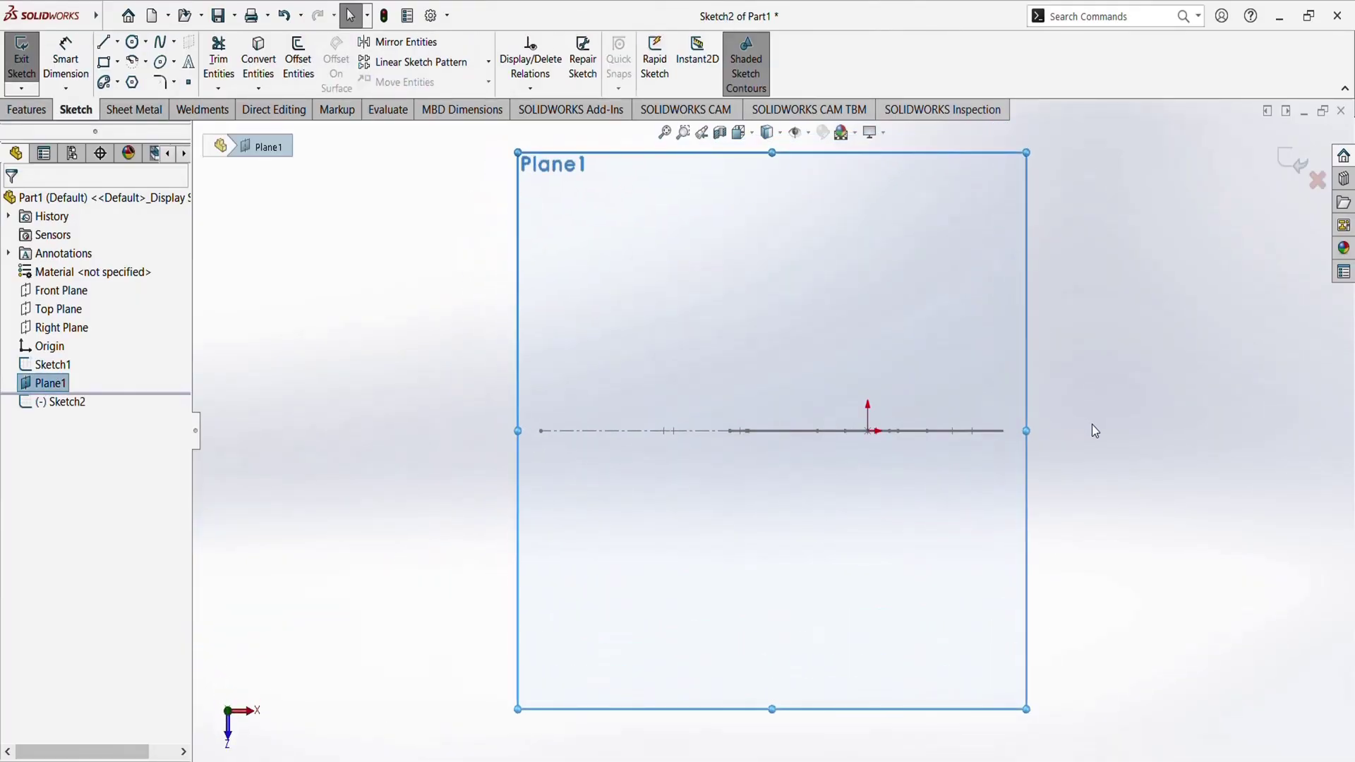
{"action": "mouse_move", "coordinate": [1092, 427]}
{"action": "middle_mouse_down"}
{"action": "mouse_move", "coordinate": [883, 463]}
{"action": "mouse_move", "coordinate": [918, 562]}
{"action": "mouse_move", "coordinate": [944, 502]}
{"action": "middle_mouse_up"}
{"action": "scroll", "coordinate": [944, 503], "scroll_direction": "down", "scroll_amount": 2}
{"action": "scroll", "coordinate": [938, 499], "scroll_direction": "up", "scroll_amount": 1}
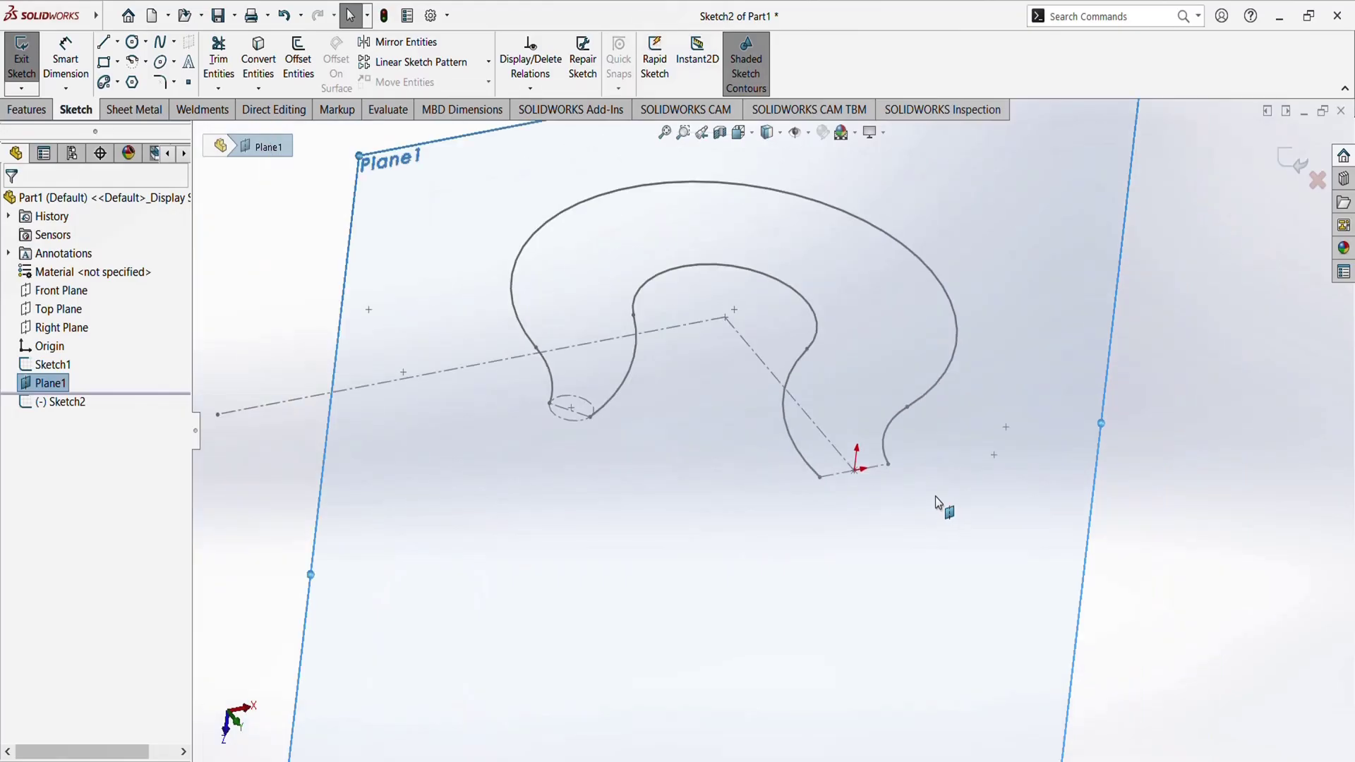
{"action": "scroll", "coordinate": [934, 497], "scroll_direction": "down", "scroll_amount": 3}
{"action": "left_click", "coordinate": [132, 42]}
{"action": "scroll", "coordinate": [805, 557], "scroll_direction": "down", "scroll_amount": 3}
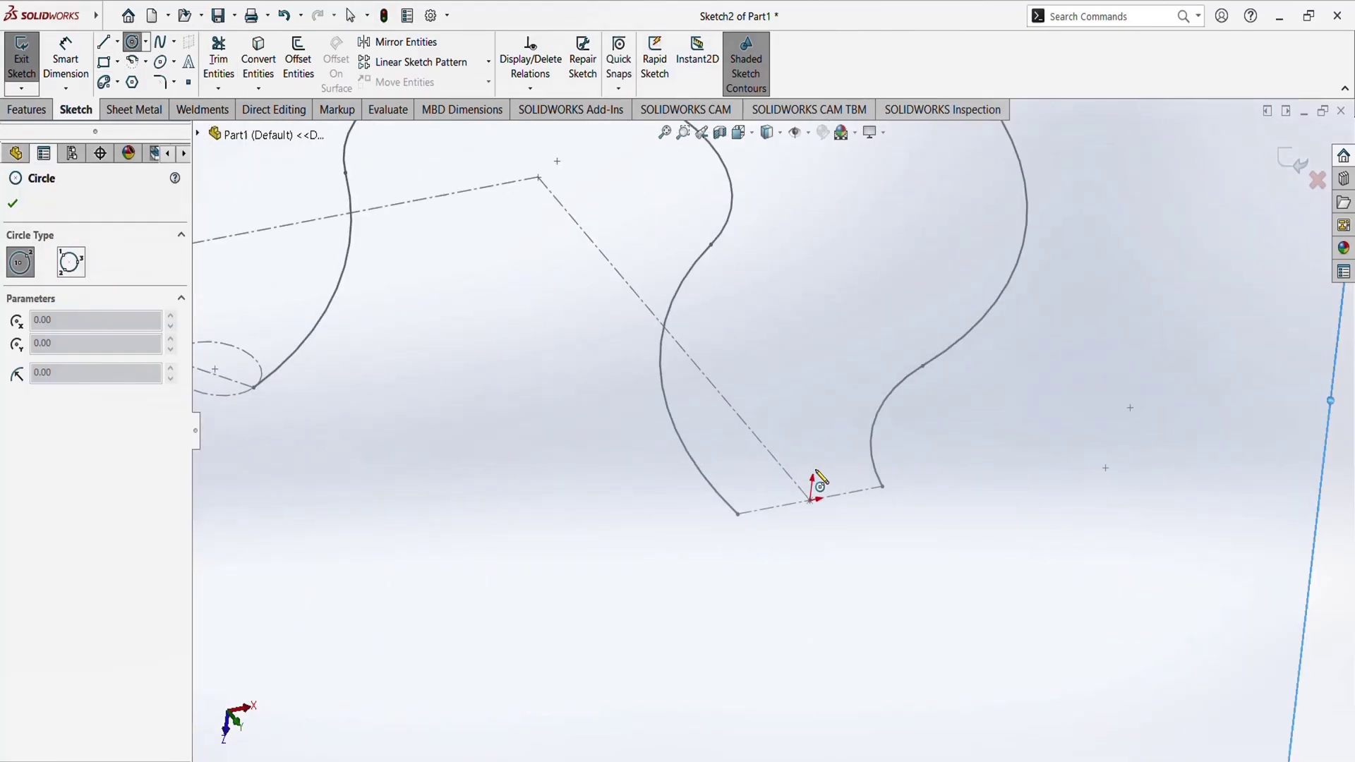
{"action": "left_click", "coordinate": [805, 526]}
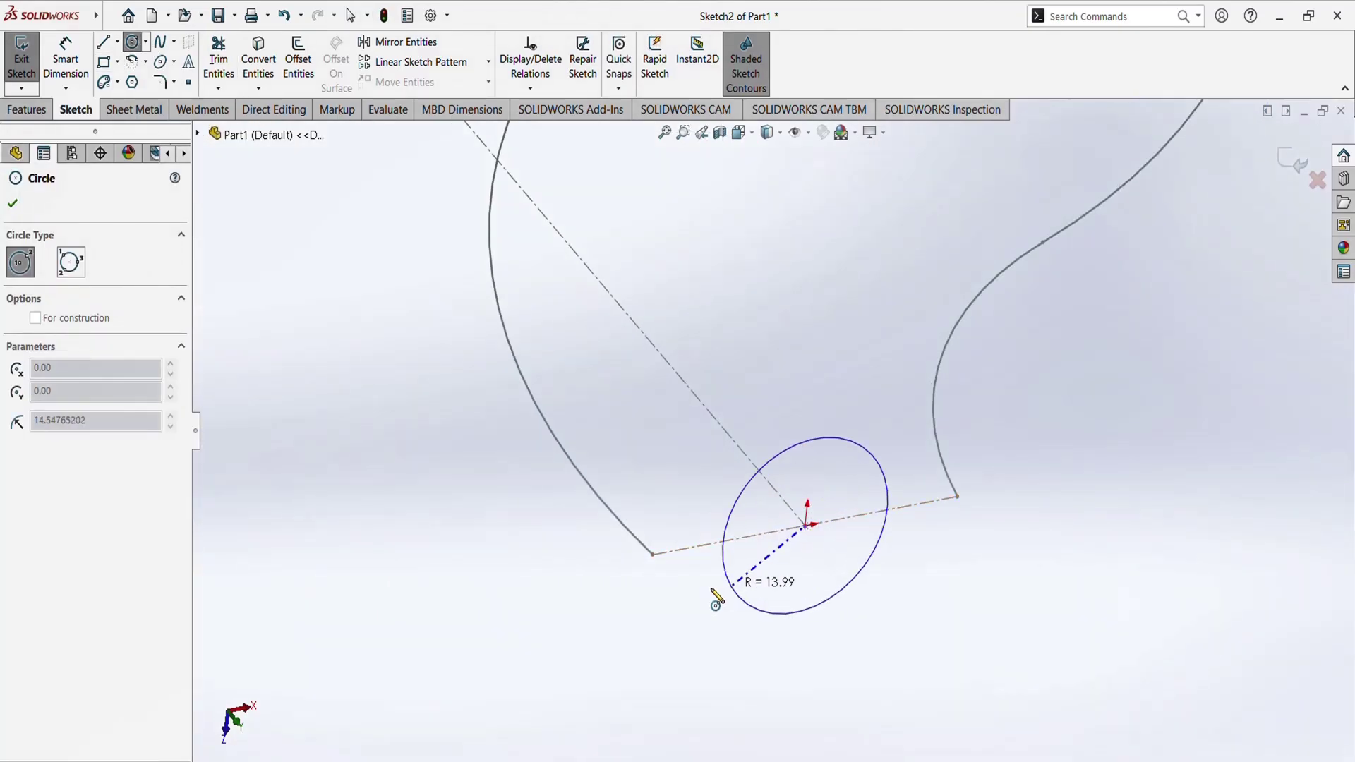
{"action": "left_click", "coordinate": [654, 555]}
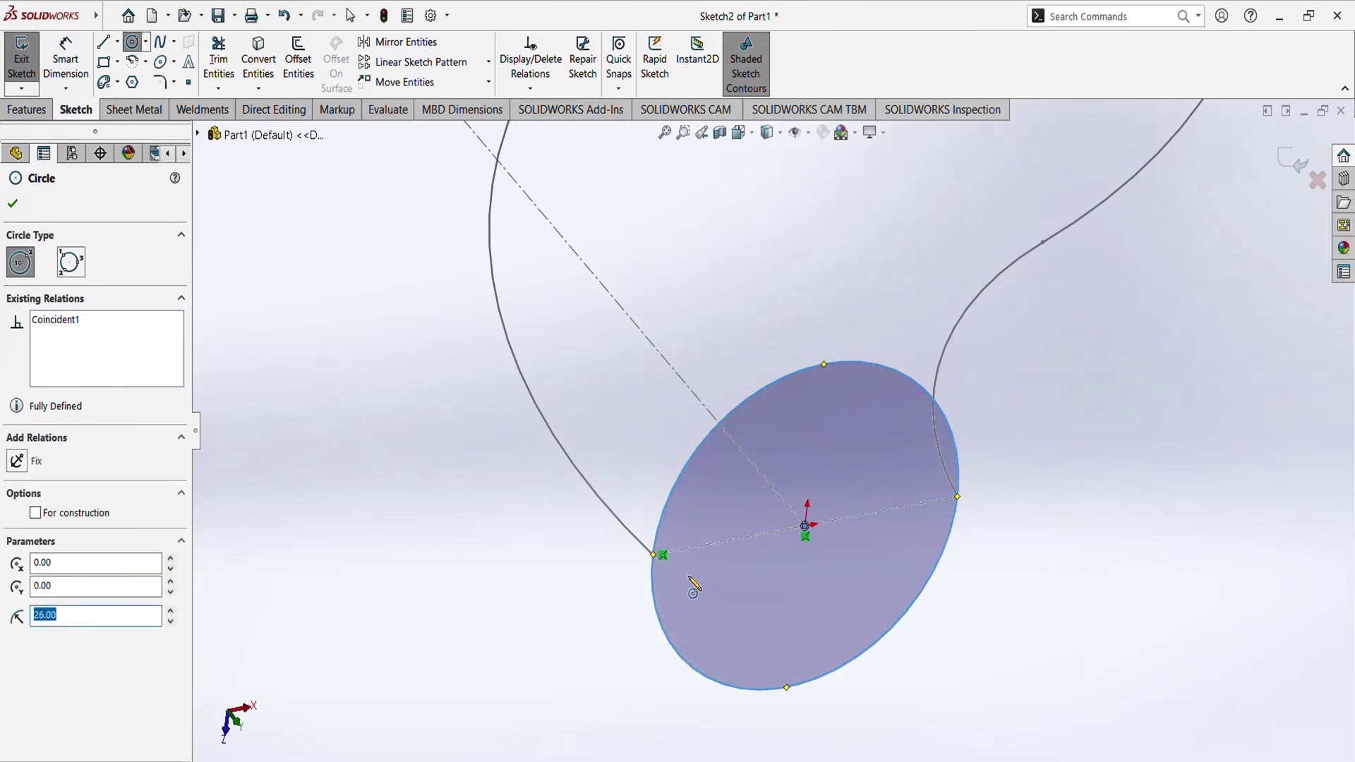
{"action": "left_click", "coordinate": [12, 204]}
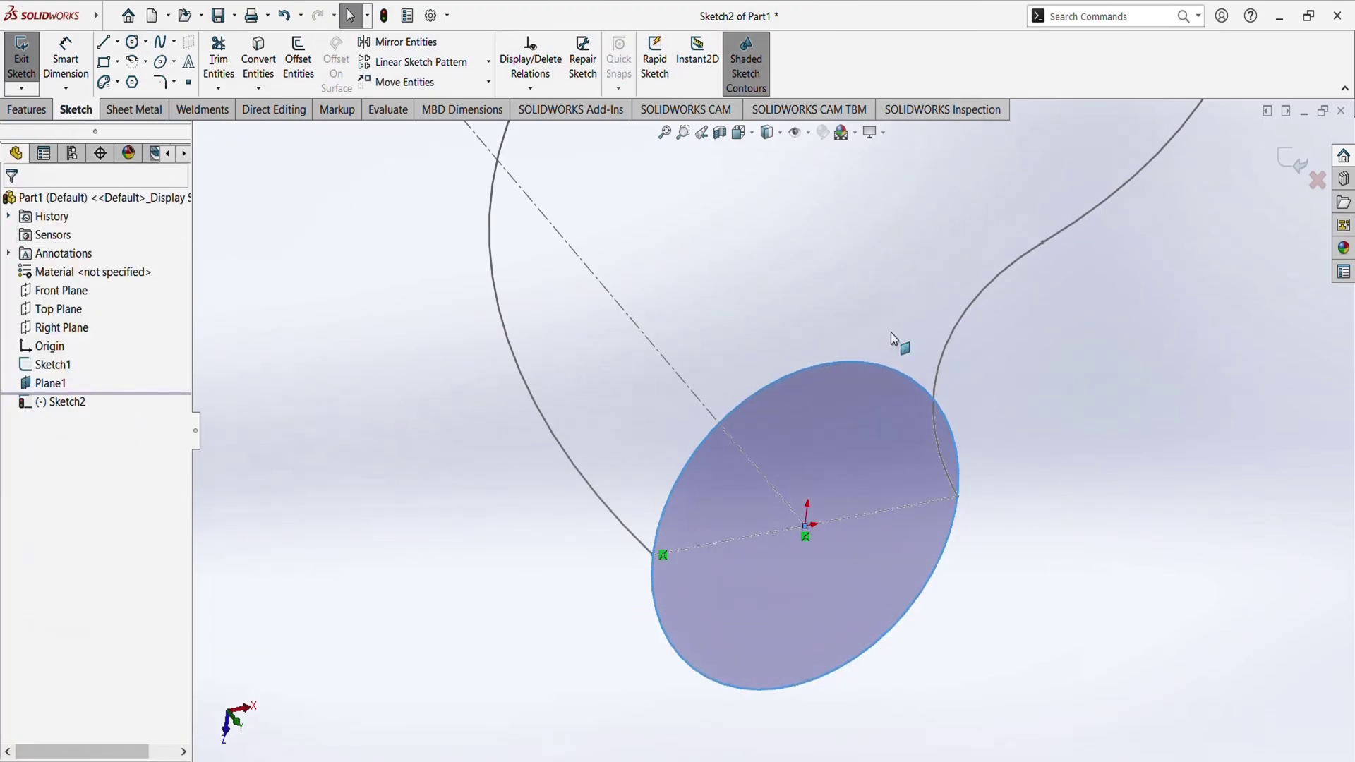
Make the neck circle coincident with the end point of the outer neck arc
{"action": "left_click", "coordinate": [1072, 429]}
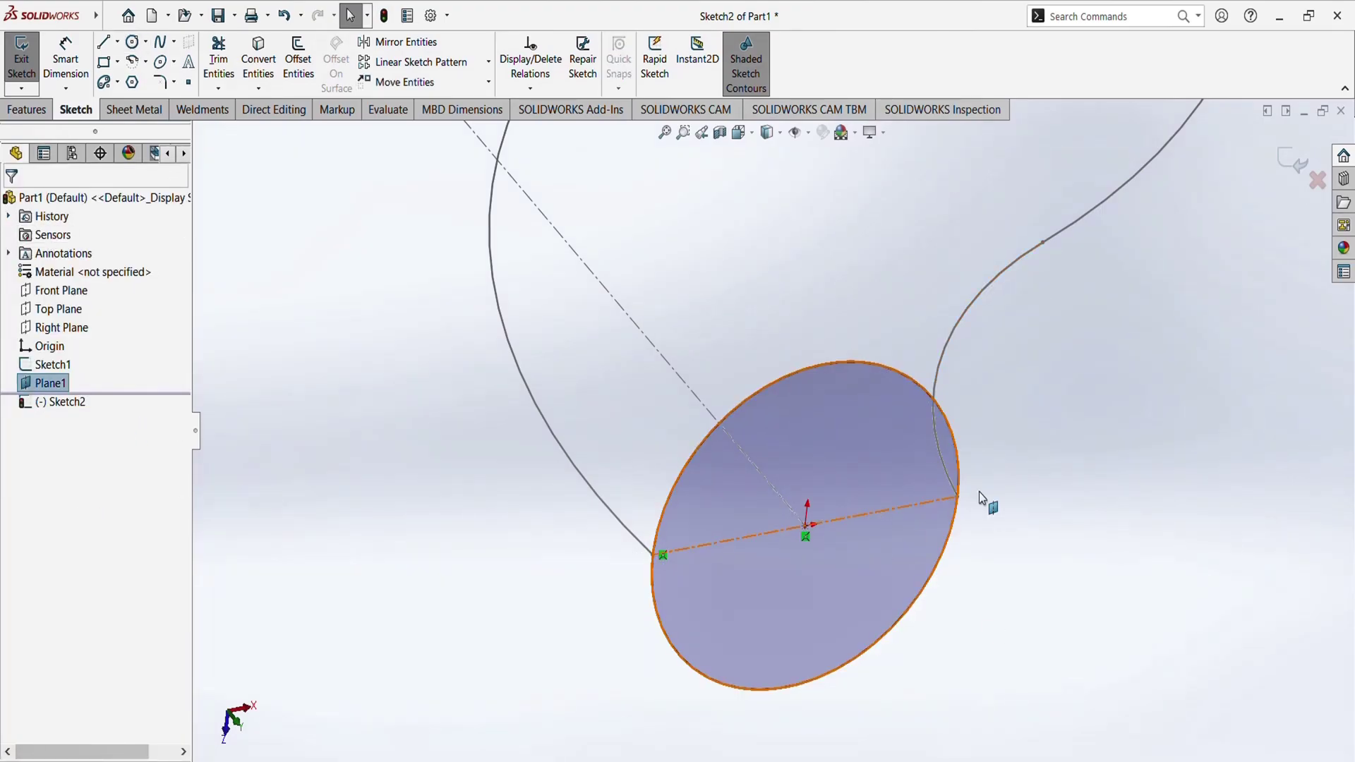
{"action": "scroll", "coordinate": [980, 491], "scroll_direction": "down", "scroll_amount": 2}
{"action": "scroll", "coordinate": [959, 555], "scroll_direction": "down", "scroll_amount": 3}
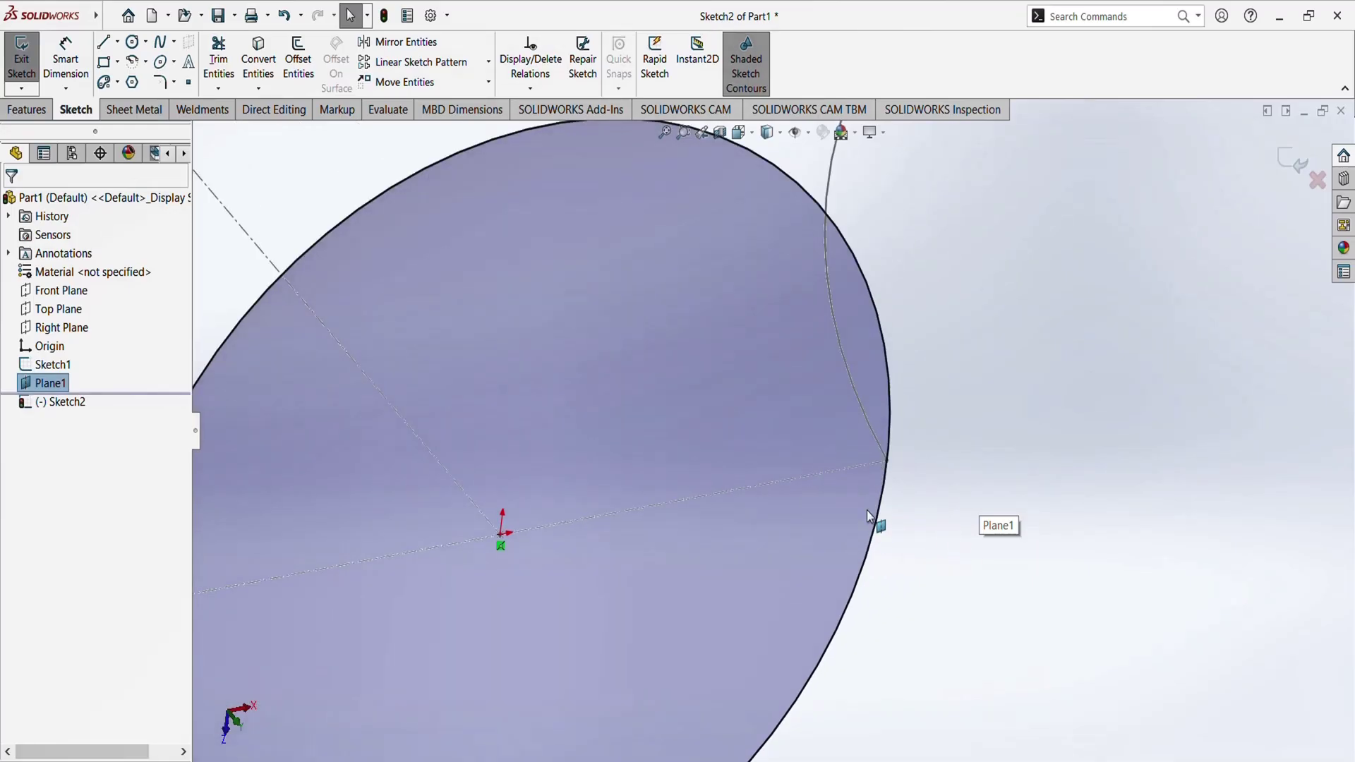
{"action": "left_click", "coordinate": [886, 464]}
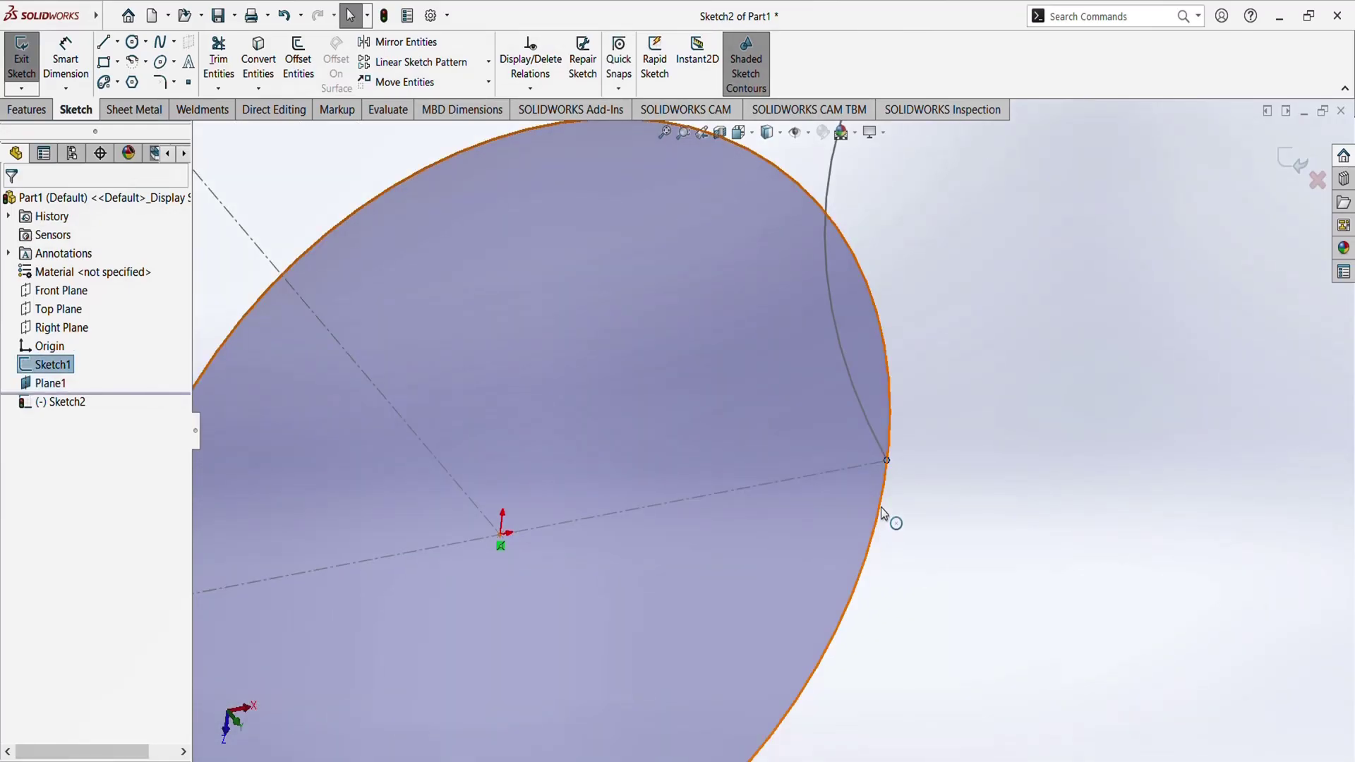
{"action": "left_click", "coordinate": [881, 508], "text": "ctrl"}
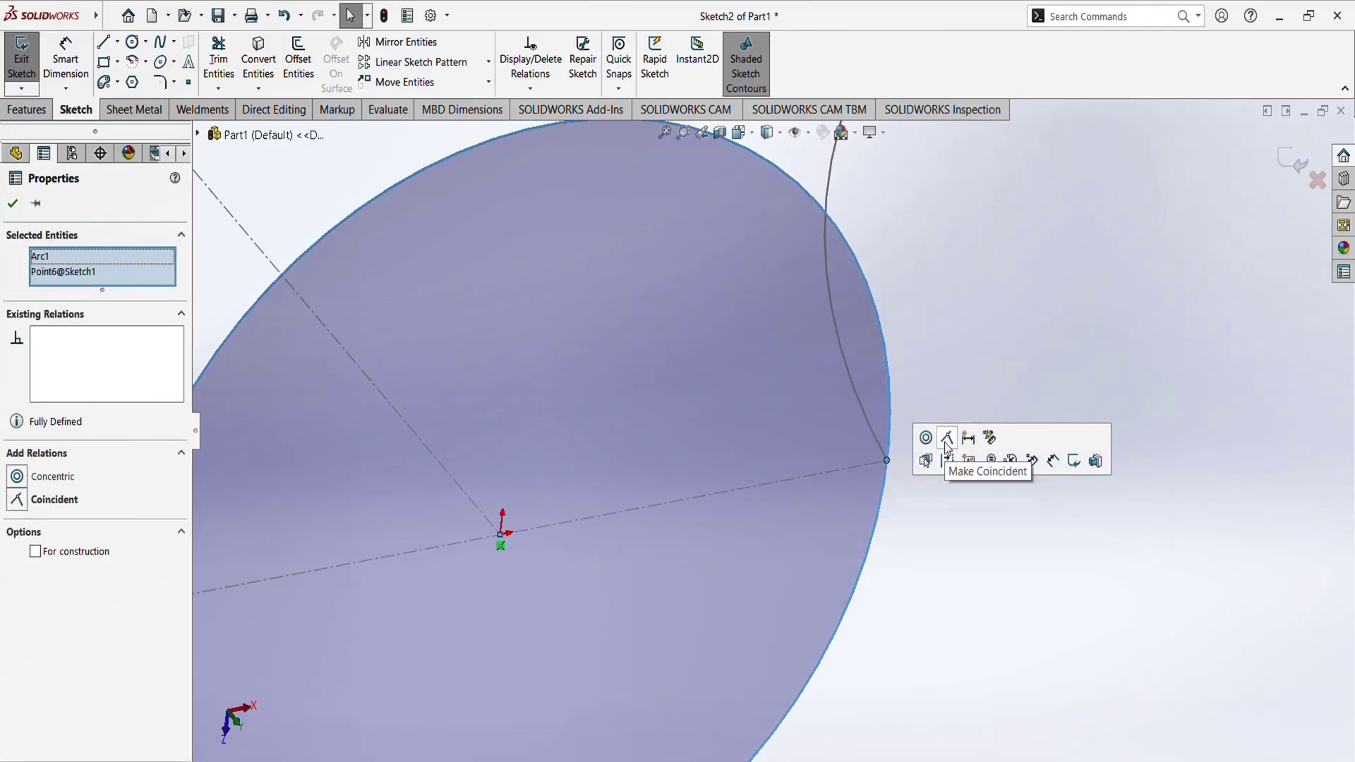
{"action": "left_click", "coordinate": [947, 440]}
{"action": "left_click", "coordinate": [14, 206]}
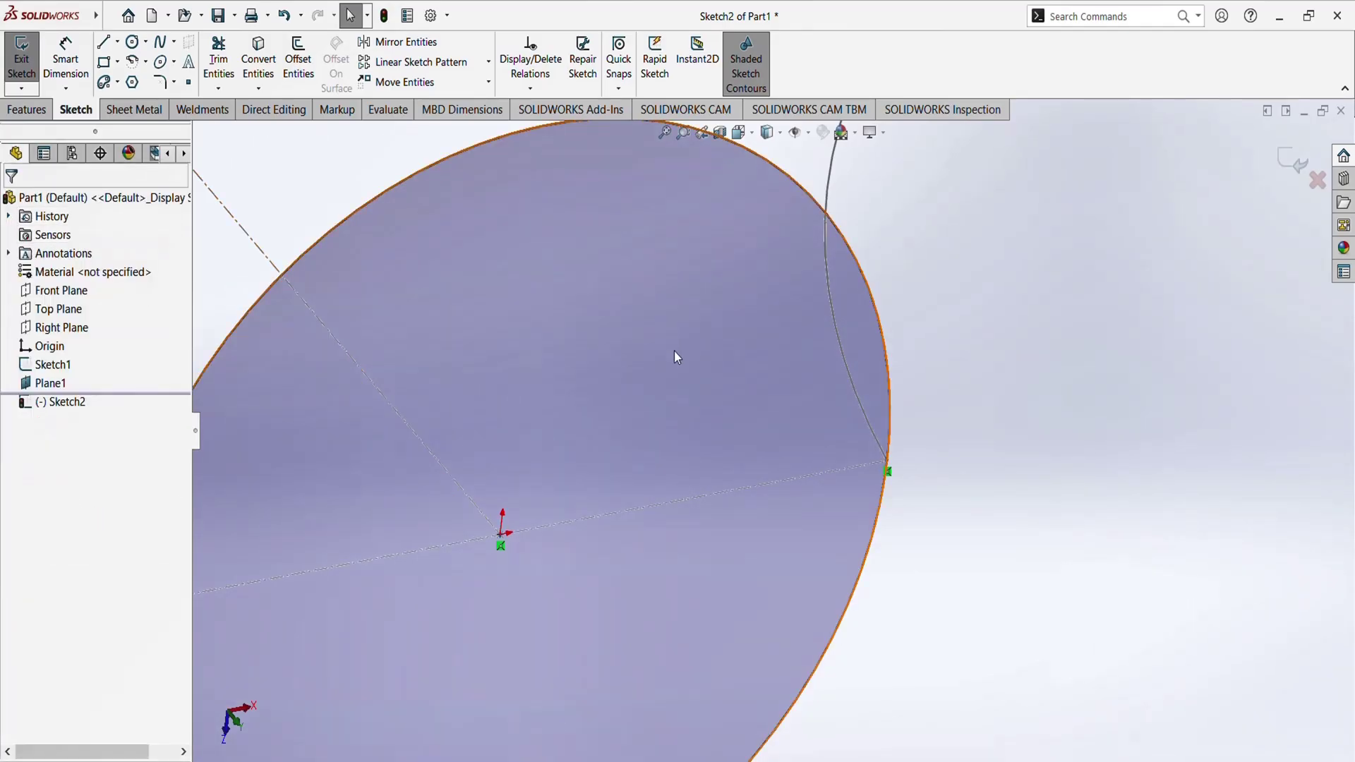
Check the existing relation between the neck circle and the end point of the inner neck arc
{"action": "scroll", "coordinate": [772, 382], "scroll_direction": "up", "scroll_amount": 5}
{"action": "scroll", "coordinate": [591, 477], "scroll_direction": "down", "scroll_amount": 2}
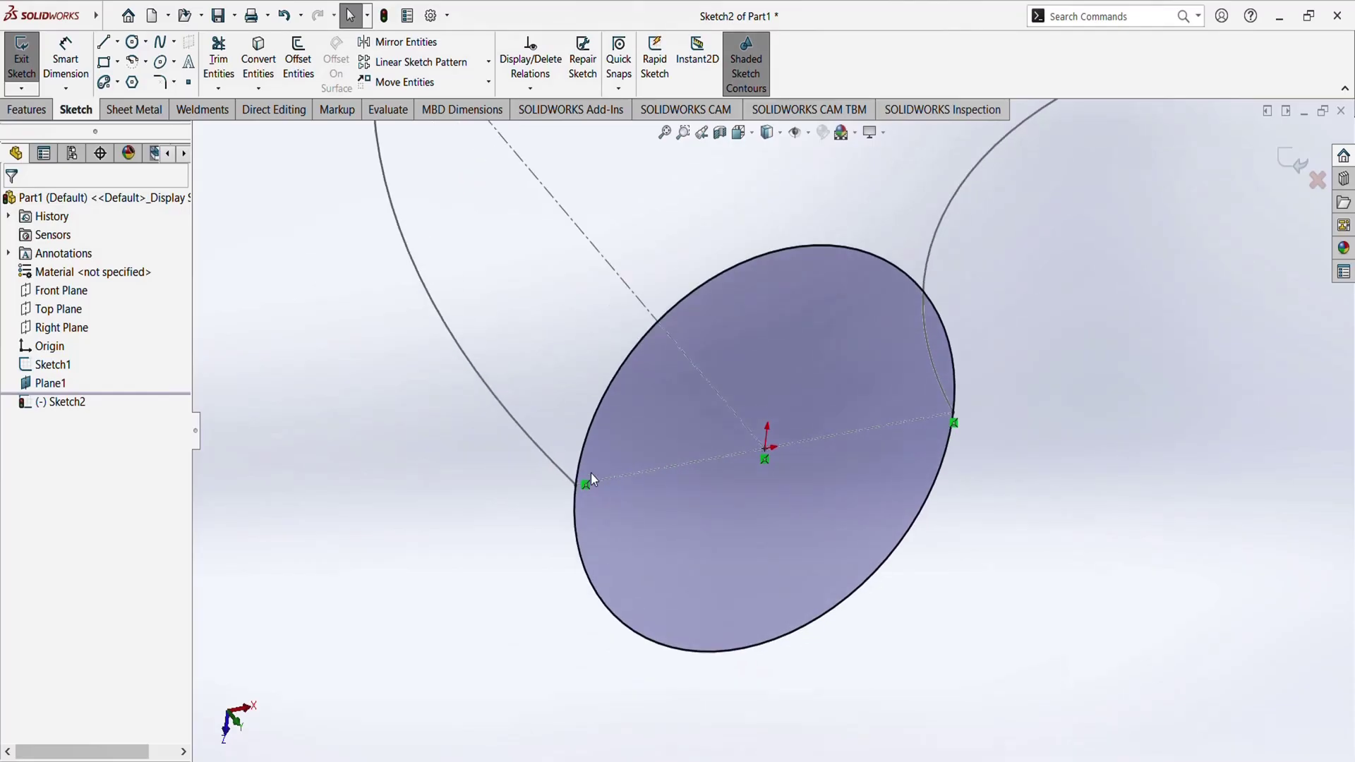
{"action": "scroll", "coordinate": [587, 477], "scroll_direction": "down", "scroll_amount": 2}
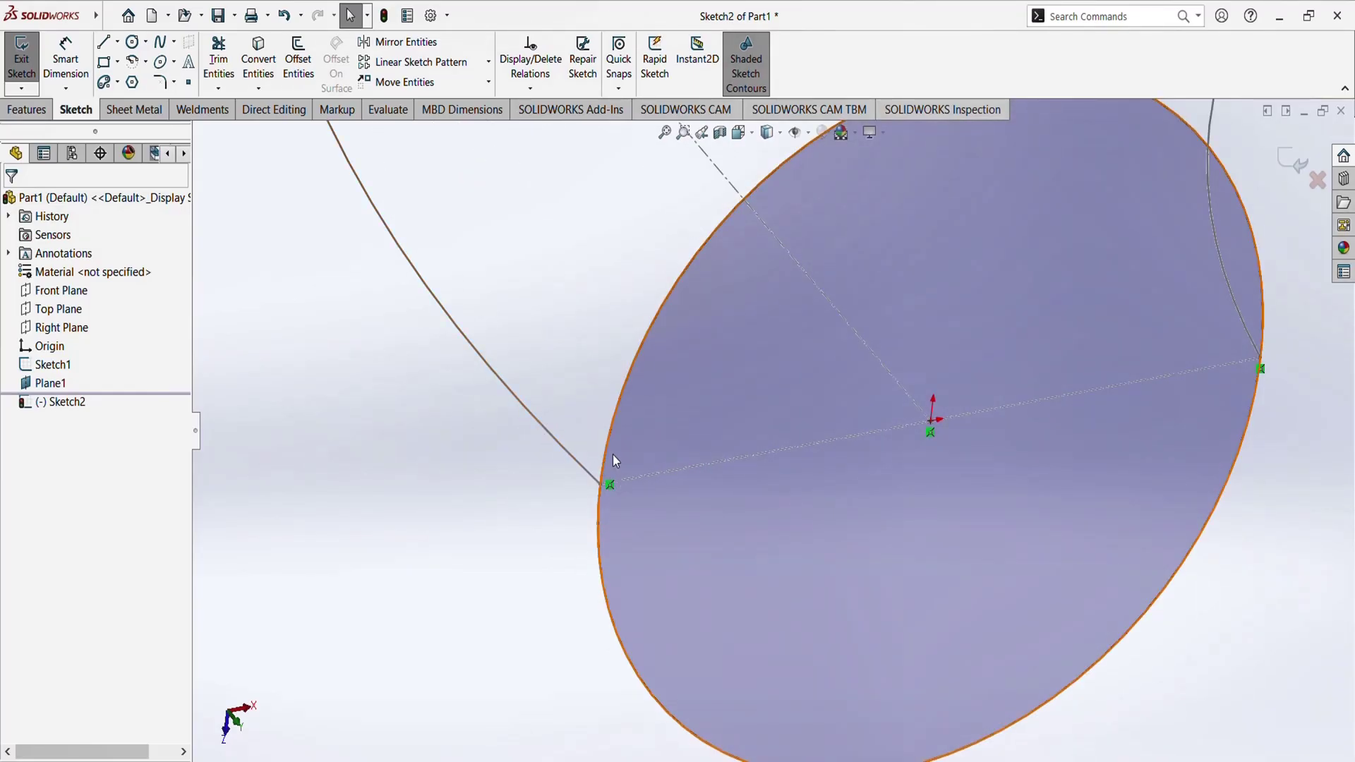
{"action": "left_click", "coordinate": [599, 483]}
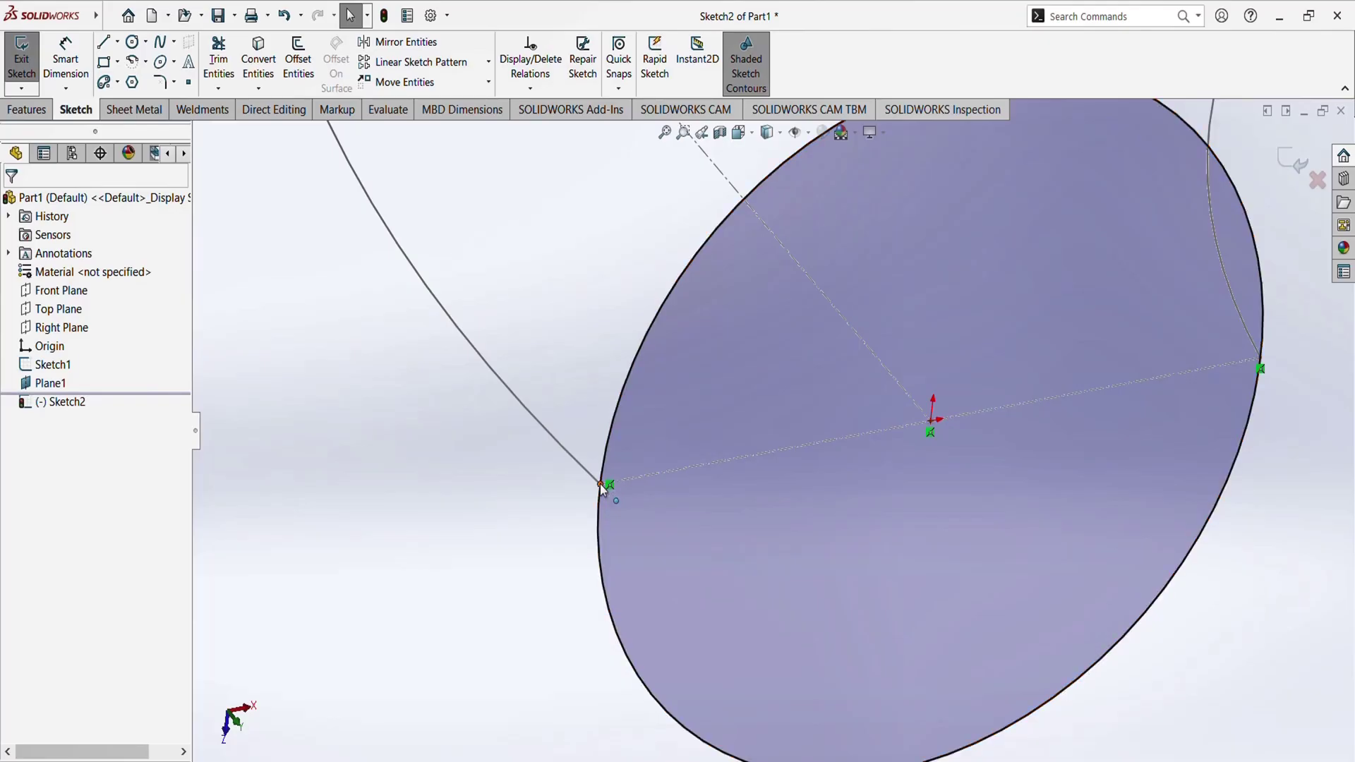
{"action": "left_click", "coordinate": [597, 507], "text": "ctrl"}
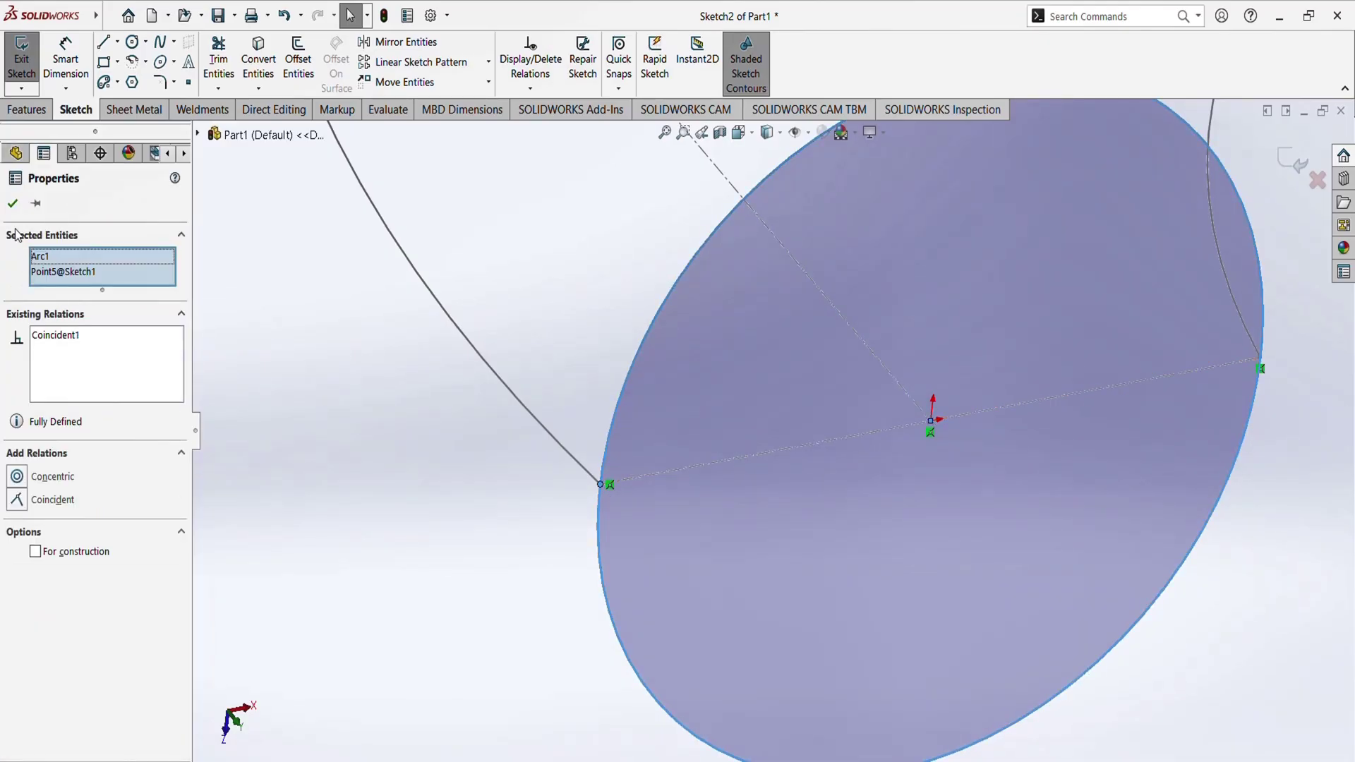
{"action": "left_click", "coordinate": [13, 204]}
Finish the neck circle sketch and exit it
{"action": "scroll", "coordinate": [769, 424], "scroll_direction": "up", "scroll_amount": 5}
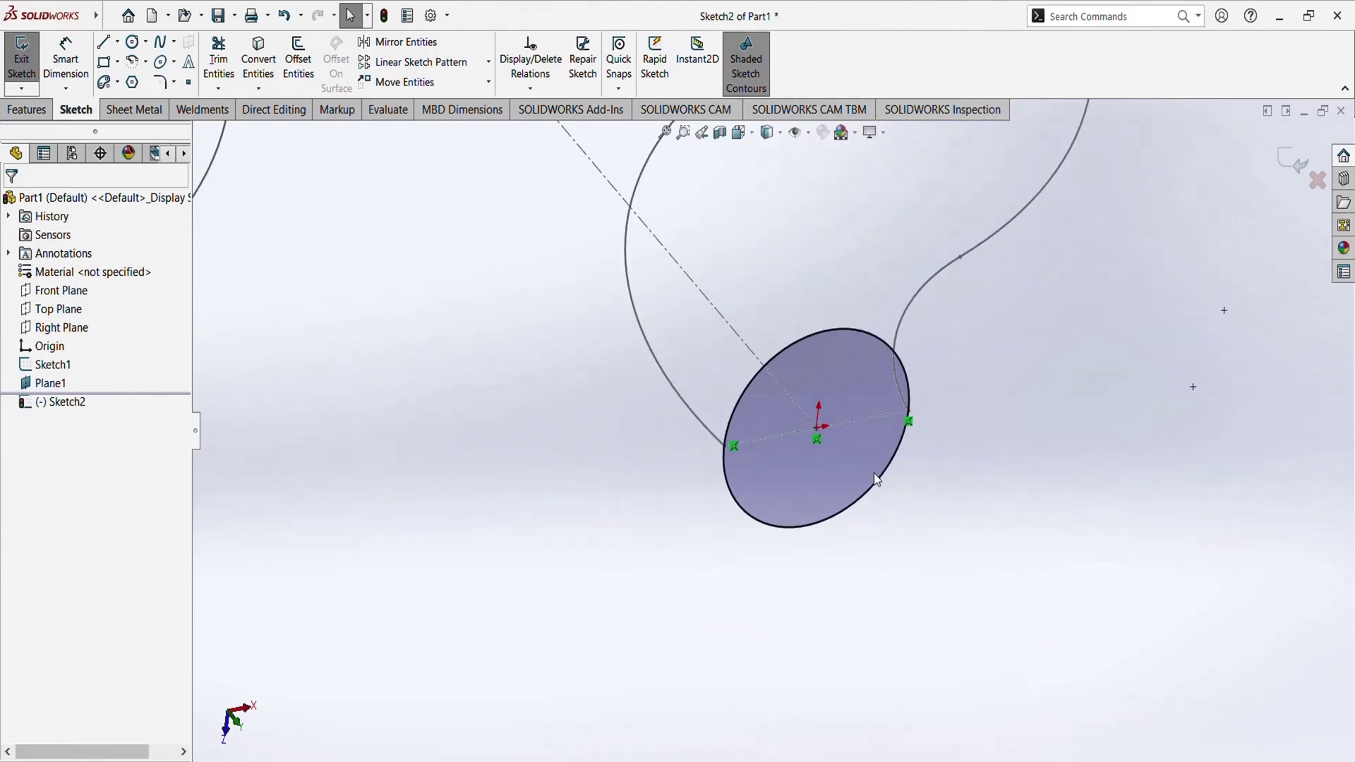
{"action": "mouse_move", "coordinate": [873, 473]}
{"action": "middle_mouse_down"}
{"action": "mouse_move", "coordinate": [821, 363]}
{"action": "mouse_move", "coordinate": [804, 399]}
{"action": "mouse_move", "coordinate": [677, 429]}
{"action": "mouse_move", "coordinate": [741, 438]}
{"action": "mouse_move", "coordinate": [804, 554]}
{"action": "mouse_move", "coordinate": [699, 251]}
{"action": "mouse_move", "coordinate": [753, 316]}
{"action": "mouse_move", "coordinate": [728, 196]}
{"action": "mouse_move", "coordinate": [765, 191]}
{"action": "mouse_move", "coordinate": [758, 261]}
{"action": "mouse_move", "coordinate": [769, 268]}
{"action": "middle_mouse_up"}
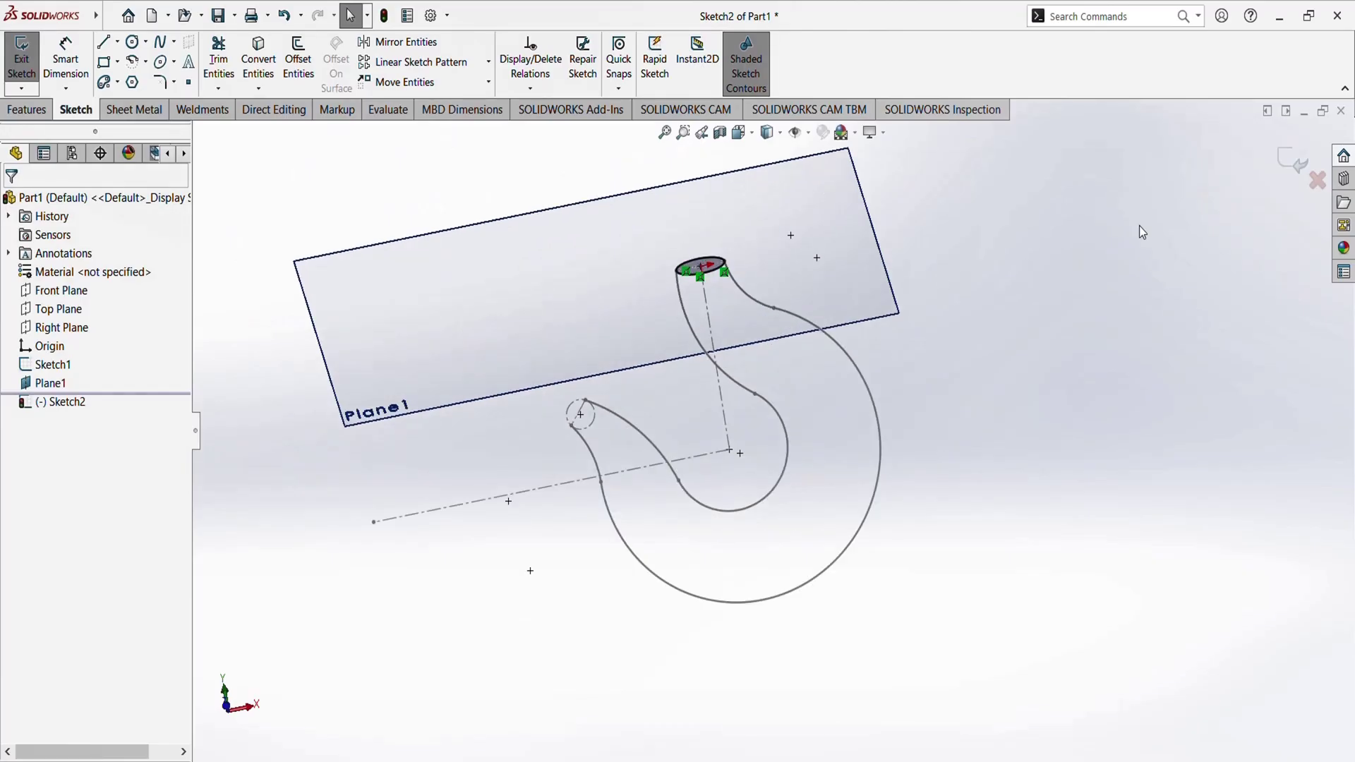
{"action": "left_click", "coordinate": [1286, 163]}
Examine the neck circle and the hook profile together from oblique views
{"action": "mouse_move", "coordinate": [1237, 233]}
{"action": "middle_mouse_down"}
{"action": "mouse_move", "coordinate": [1134, 309]}
{"action": "mouse_move", "coordinate": [740, 289]}
{"action": "mouse_move", "coordinate": [746, 143]}
{"action": "mouse_move", "coordinate": [731, 248]}
{"action": "middle_mouse_up"}
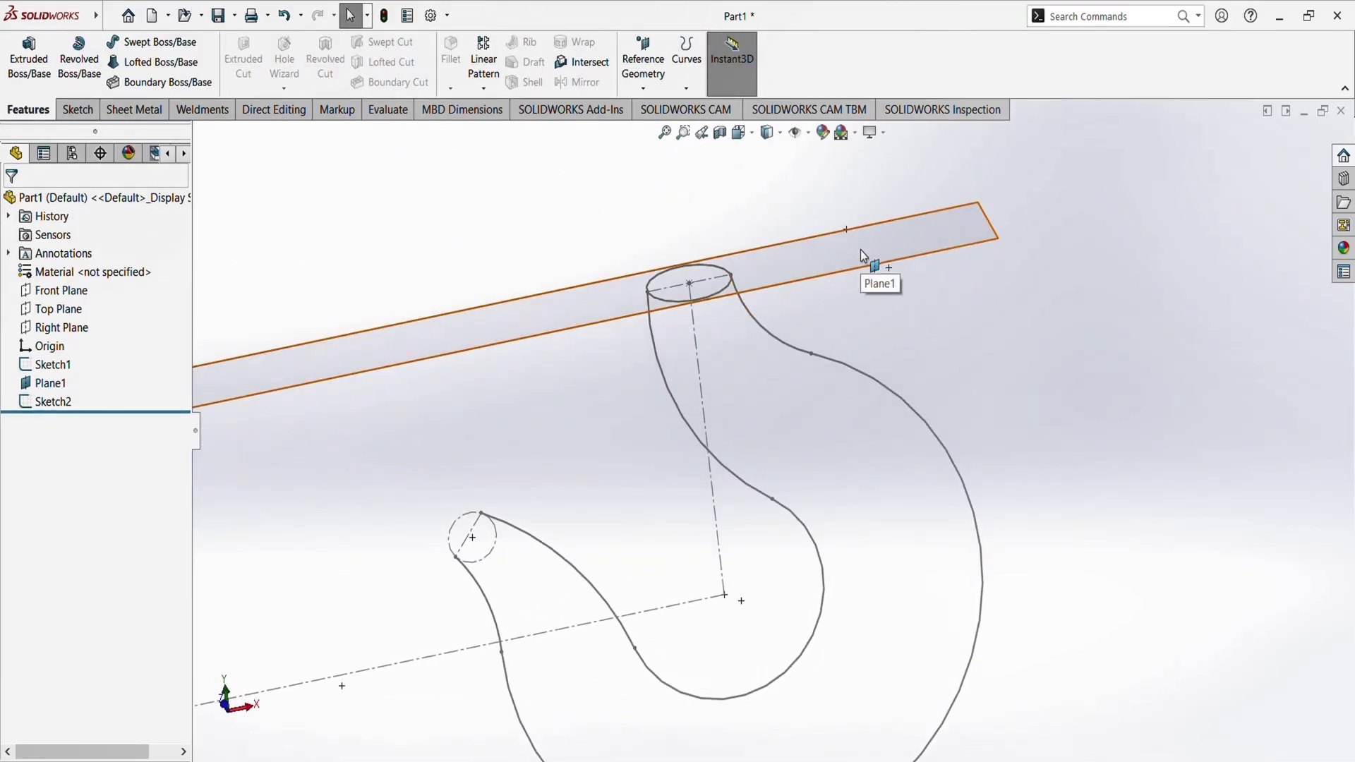
{"action": "scroll", "coordinate": [805, 367], "scroll_direction": "up", "scroll_amount": 3}
{"action": "mouse_move", "coordinate": [741, 370]}
{"action": "middle_mouse_down"}
{"action": "mouse_move", "coordinate": [718, 417]}
{"action": "mouse_move", "coordinate": [723, 407]}
{"action": "middle_mouse_up"}
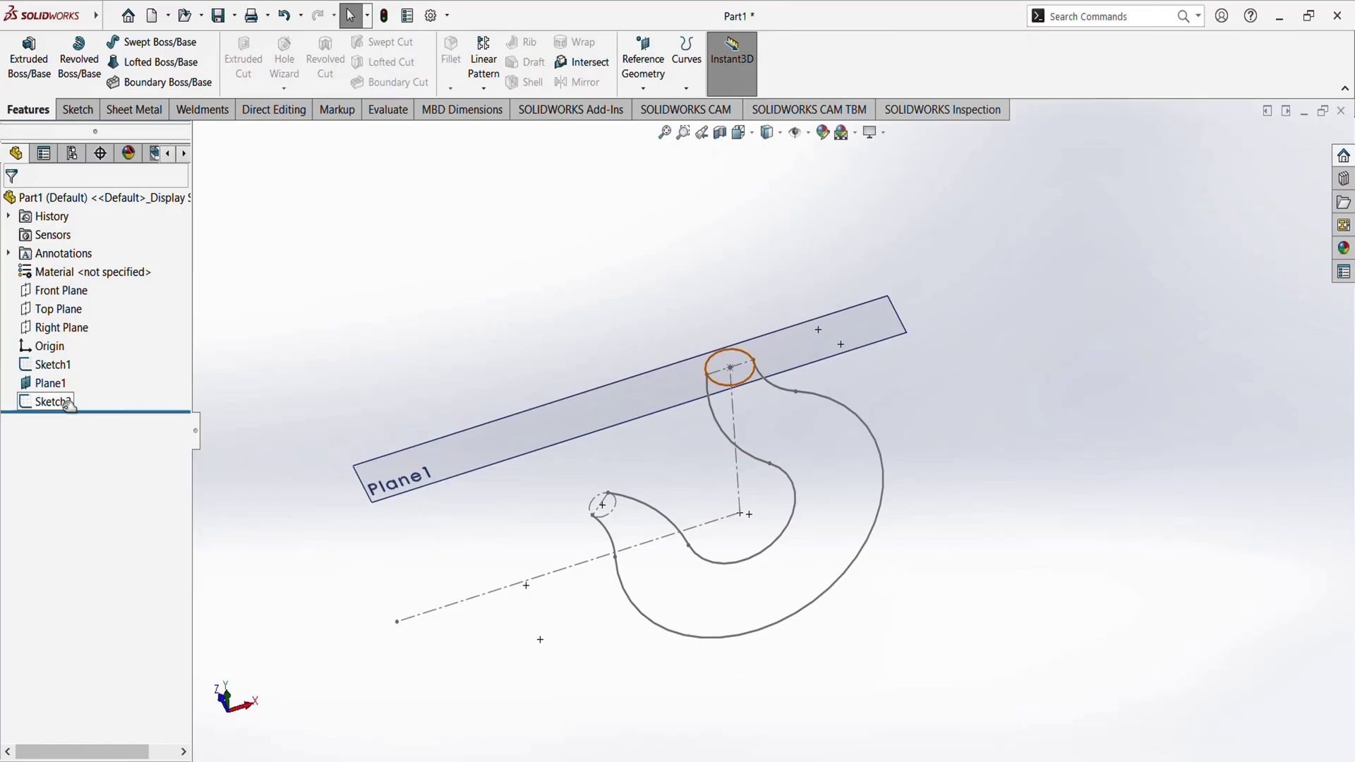
{"action": "mouse_move", "coordinate": [625, 447]}
{"action": "middle_mouse_down"}
{"action": "mouse_move", "coordinate": [702, 448]}
{"action": "mouse_move", "coordinate": [705, 469]}
{"action": "mouse_move", "coordinate": [693, 372]}
{"action": "mouse_move", "coordinate": [689, 399]}
{"action": "mouse_move", "coordinate": [718, 417]}
{"action": "middle_mouse_up"}
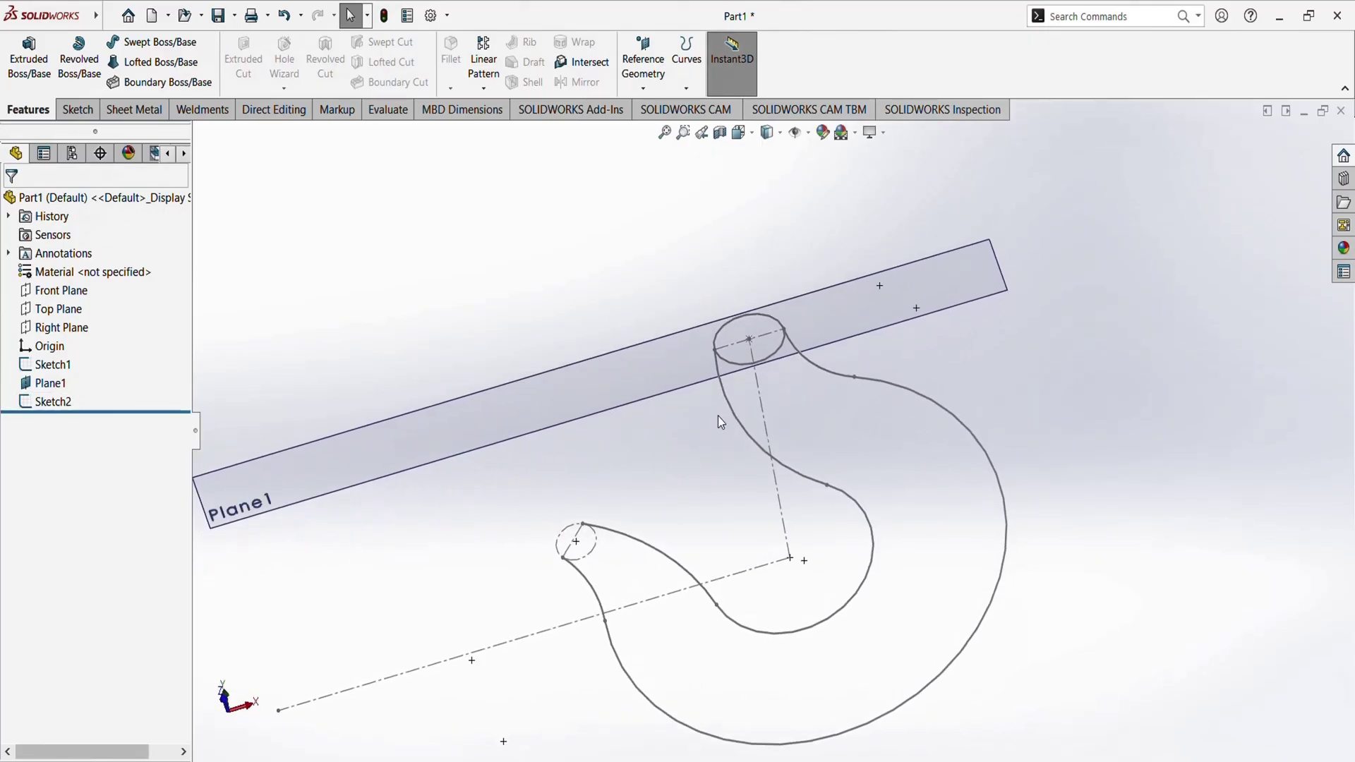
{"action": "scroll", "coordinate": [734, 344], "scroll_direction": "down", "scroll_amount": 2}
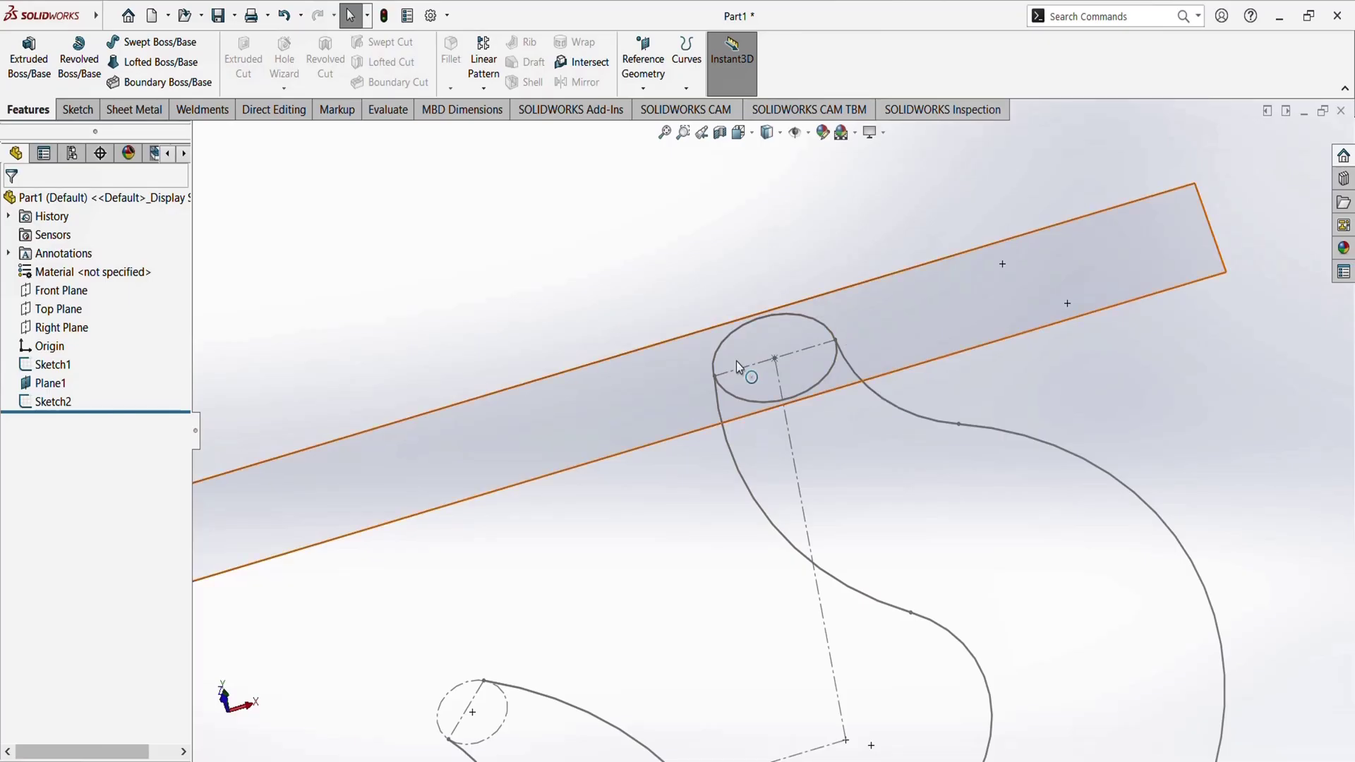
{"action": "scroll", "coordinate": [862, 387], "scroll_direction": "up", "scroll_amount": 3}
{"action": "middle_click_drag", "start_coordinate": [862, 417], "coordinate": [904, 605]}
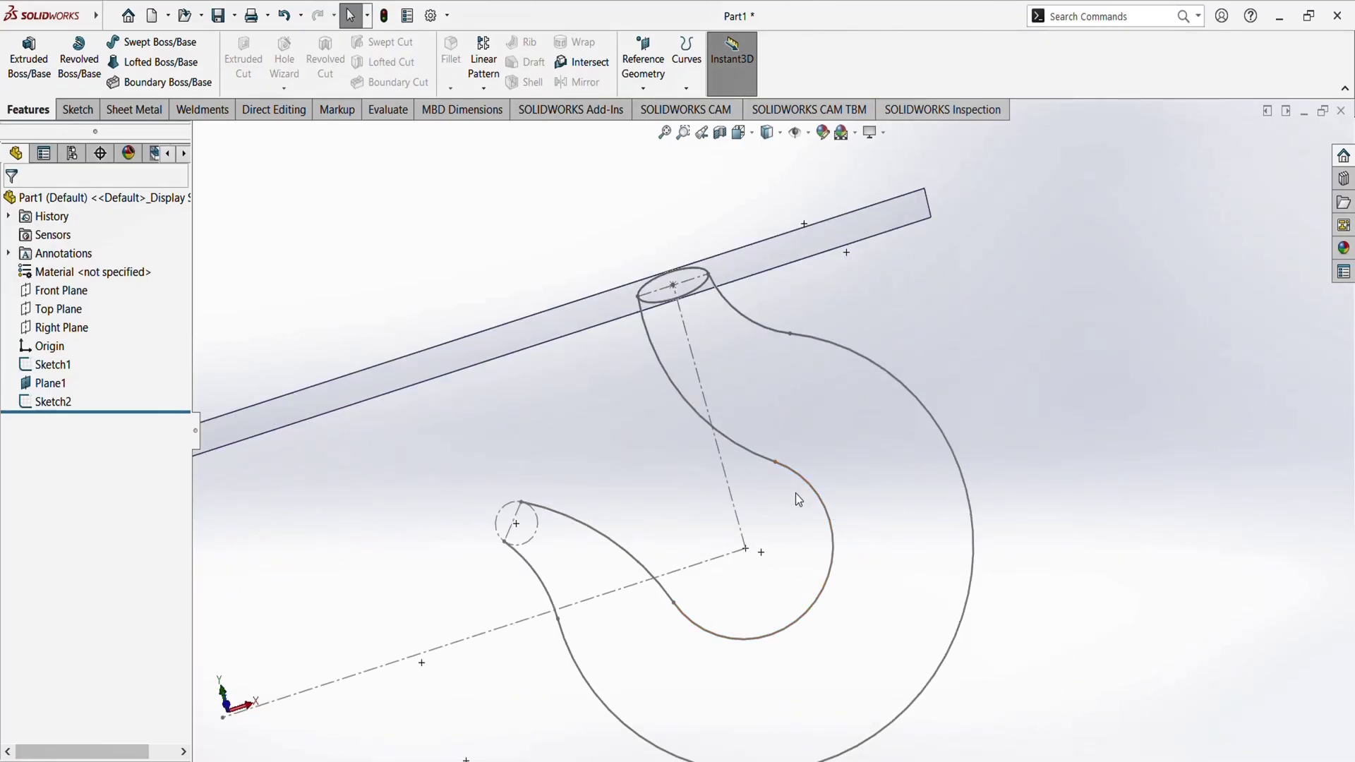
Hide the offset reference plane at the neck
{"action": "mouse_move", "coordinate": [795, 493]}
{"action": "middle_mouse_down"}
{"action": "mouse_move", "coordinate": [774, 393]}
{"action": "mouse_move", "coordinate": [804, 405]}
{"action": "mouse_move", "coordinate": [790, 475]}
{"action": "mouse_move", "coordinate": [811, 254]}
{"action": "middle_mouse_up"}
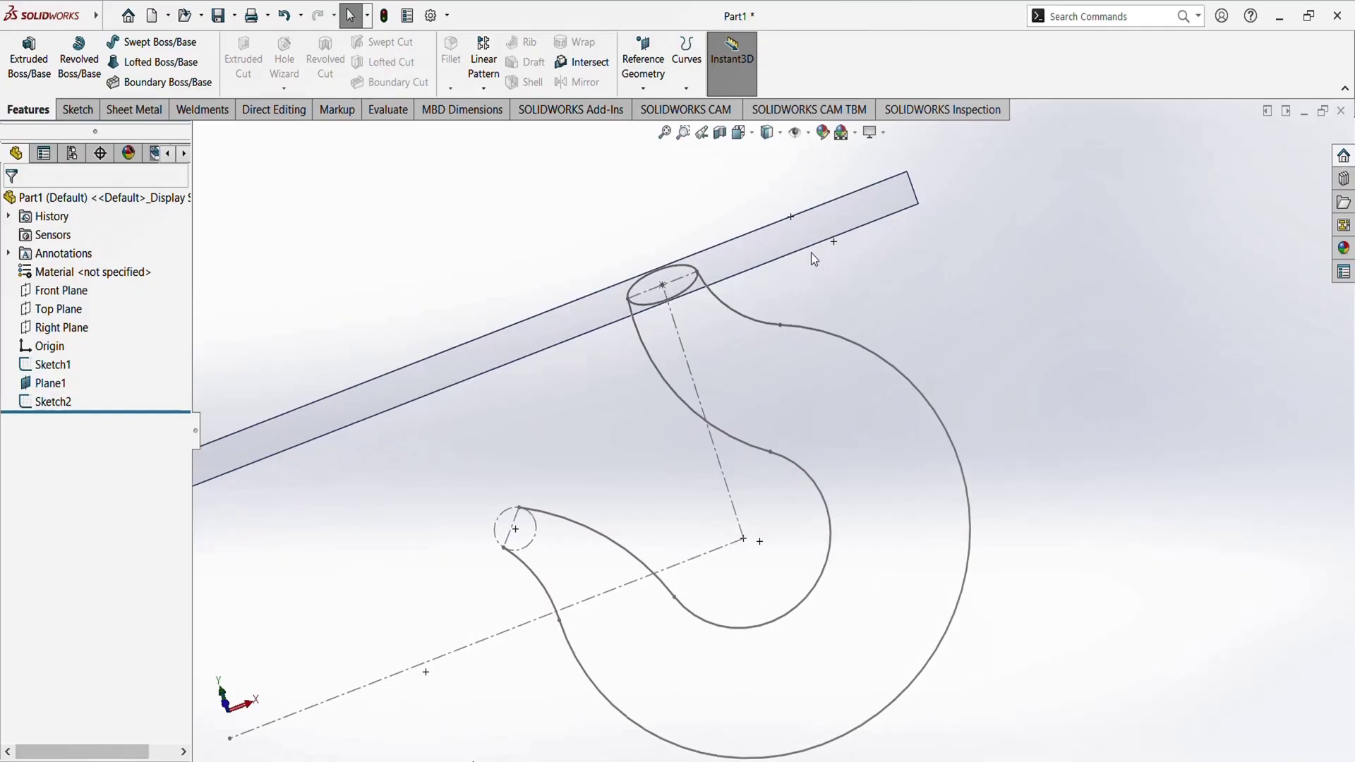
{"action": "left_click", "coordinate": [811, 238]}
{"action": "left_click", "coordinate": [894, 200]}
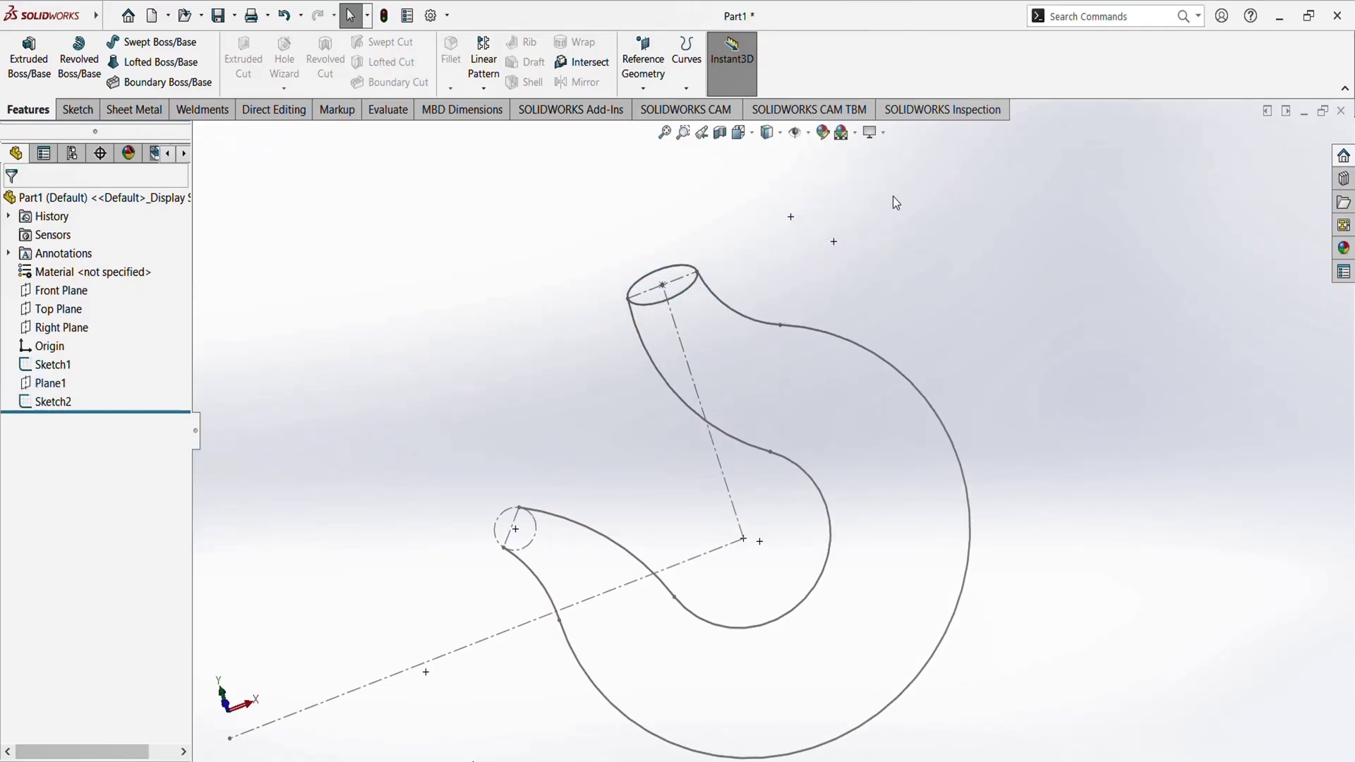
Select the Top Plane, which crosses the hook body through the centre of its inner arc
{"action": "scroll", "coordinate": [892, 445], "scroll_direction": "up", "scroll_amount": 2}
{"action": "mouse_move", "coordinate": [892, 445]}
{"action": "middle_mouse_down"}
{"action": "mouse_move", "coordinate": [786, 536]}
{"action": "mouse_move", "coordinate": [741, 474]}
{"action": "mouse_move", "coordinate": [769, 514]}
{"action": "middle_mouse_up"}
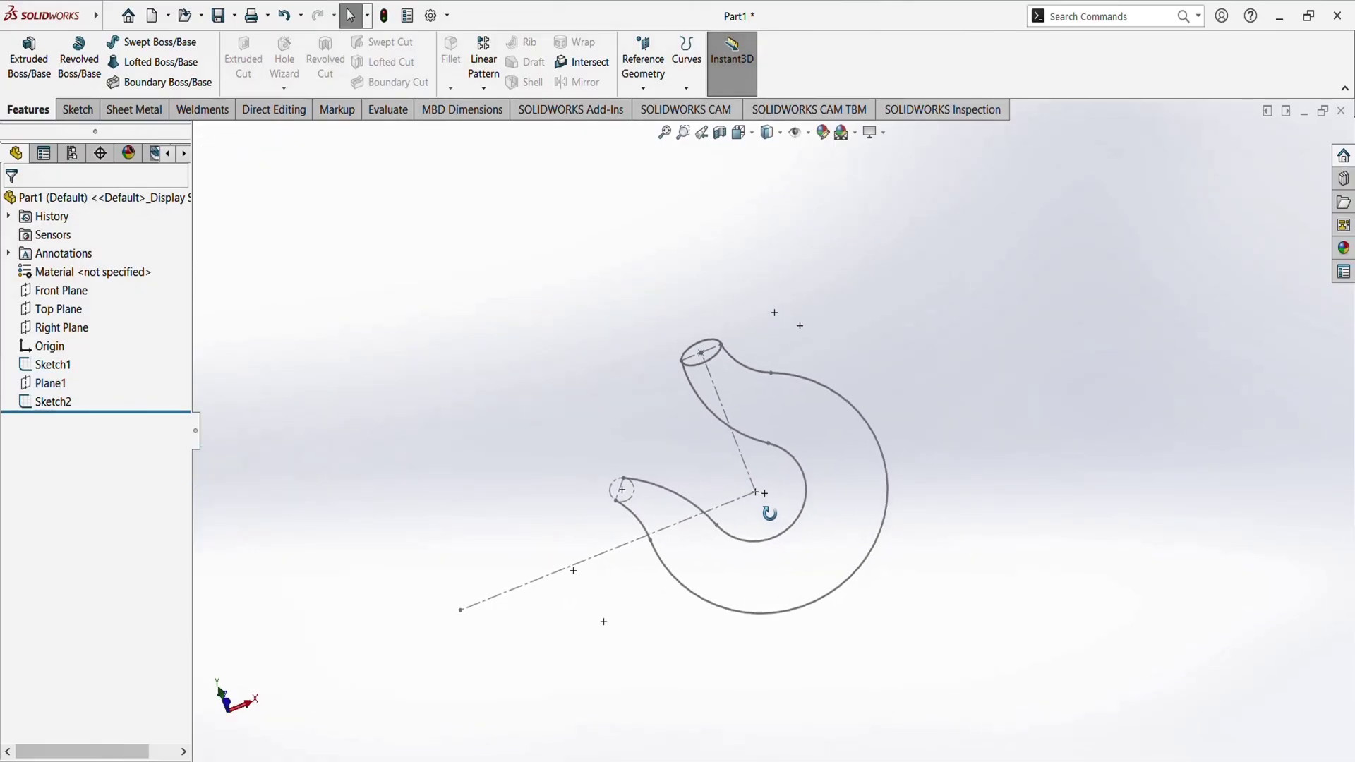
{"action": "scroll", "coordinate": [770, 513], "scroll_direction": "down", "scroll_amount": 3}
{"action": "left_click", "coordinate": [82, 311]}
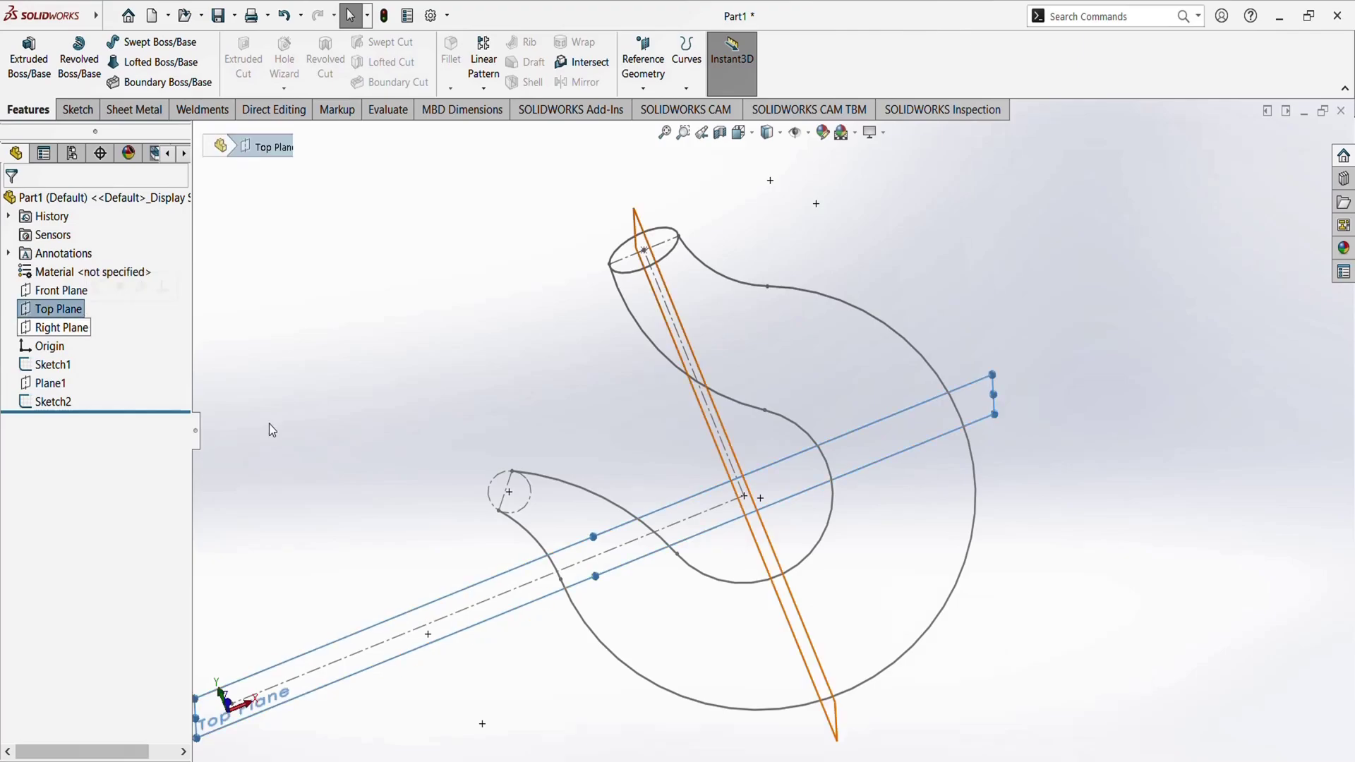
{"action": "mouse_move", "coordinate": [268, 424]}
{"action": "middle_mouse_down"}
{"action": "mouse_move", "coordinate": [784, 378]}
{"action": "mouse_move", "coordinate": [835, 360]}
{"action": "mouse_move", "coordinate": [665, 303]}
{"action": "mouse_move", "coordinate": [688, 286]}
{"action": "mouse_move", "coordinate": [705, 336]}
{"action": "mouse_move", "coordinate": [671, 308]}
{"action": "mouse_move", "coordinate": [719, 417]}
{"action": "mouse_move", "coordinate": [528, 545]}
{"action": "middle_mouse_up"}
{"action": "scroll", "coordinate": [473, 580], "scroll_direction": "down", "scroll_amount": 2}
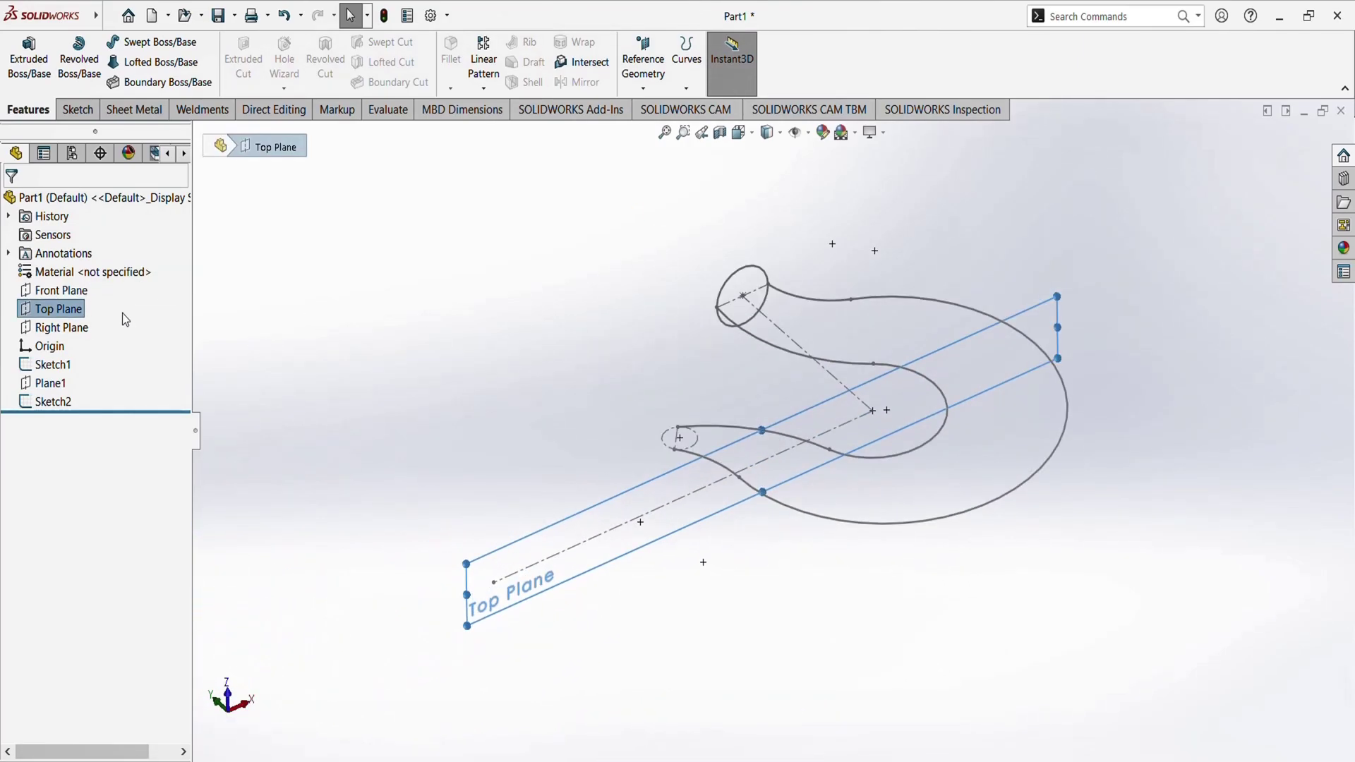
Start a sketch on the Top Plane and draw a horizontal construction line about 133 mm long crossing the hook's inner and outer arcs
{"action": "right_click", "coordinate": [77, 312]}
{"action": "left_click", "coordinate": [92, 286]}
{"action": "mouse_move", "coordinate": [962, 518]}
{"action": "middle_mouse_down"}
{"action": "mouse_move", "coordinate": [931, 296]}
{"action": "mouse_move", "coordinate": [1007, 384]}
{"action": "mouse_move", "coordinate": [938, 184]}
{"action": "mouse_move", "coordinate": [998, 348]}
{"action": "mouse_move", "coordinate": [932, 306]}
{"action": "mouse_move", "coordinate": [1032, 373]}
{"action": "middle_mouse_up"}
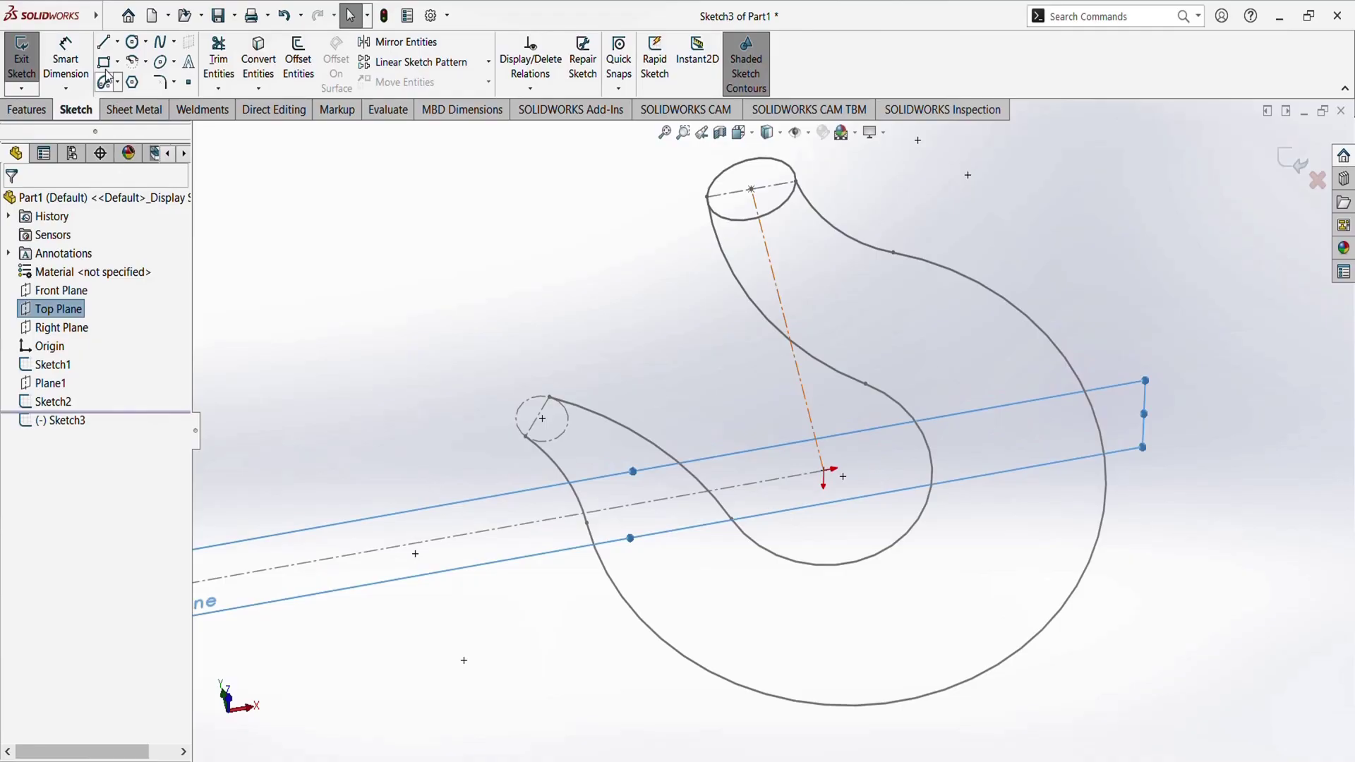
{"action": "left_click", "coordinate": [106, 44]}
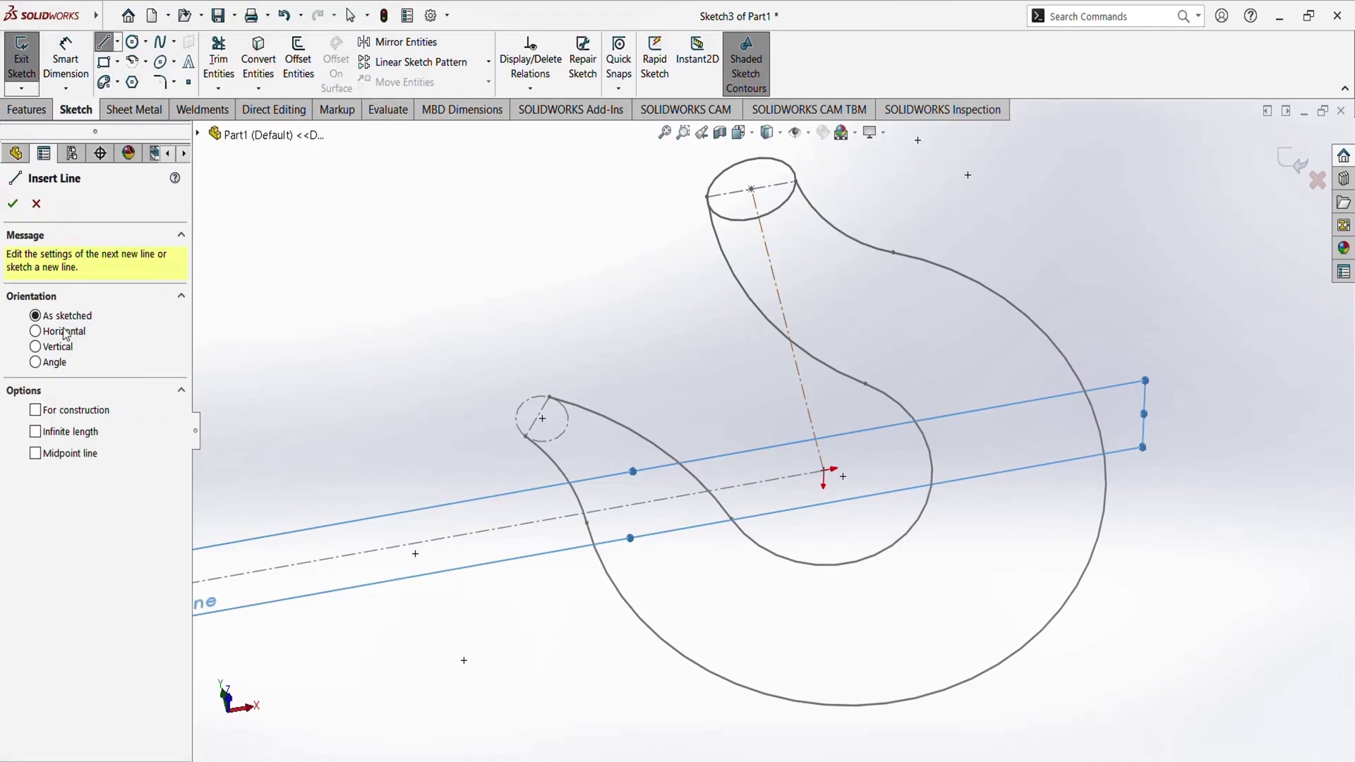
{"action": "left_click", "coordinate": [64, 415]}
{"action": "scroll", "coordinate": [1185, 395], "scroll_direction": "down", "scroll_amount": 4}
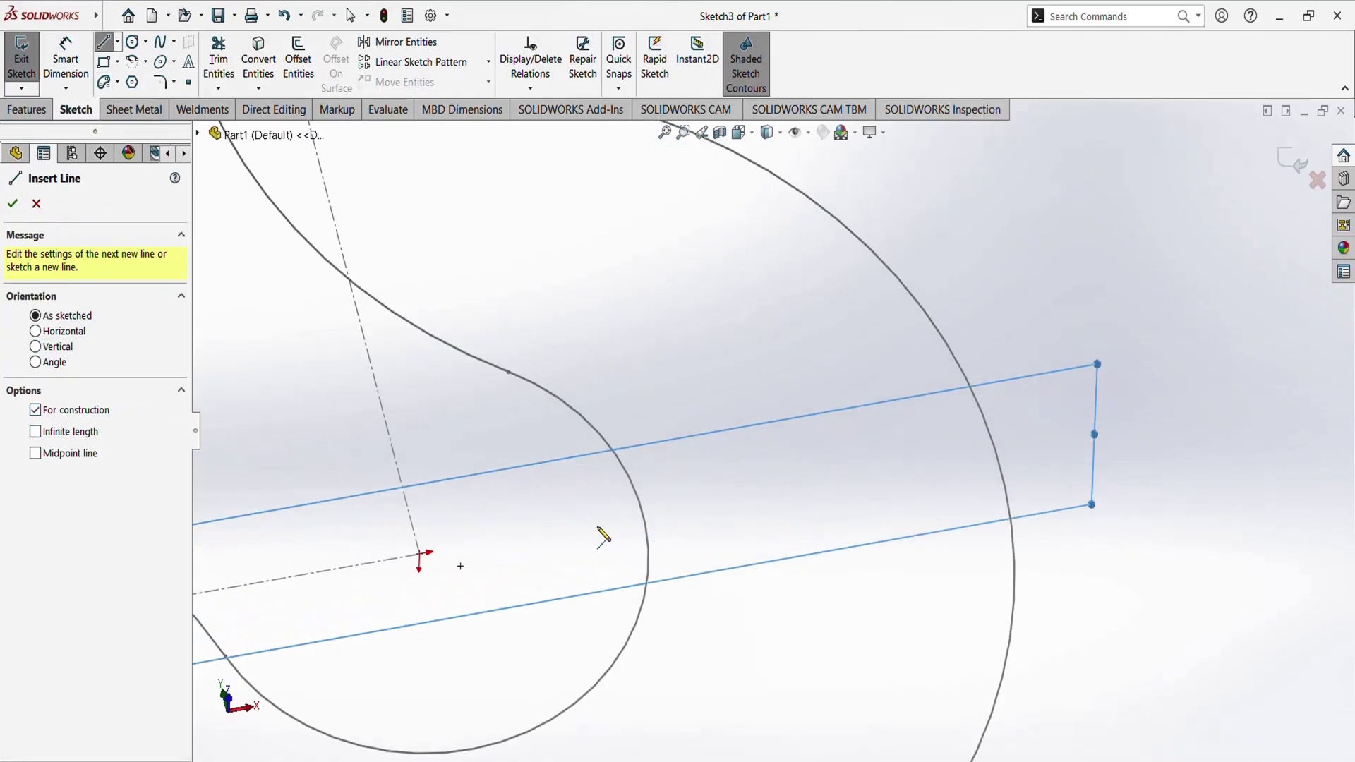
{"action": "left_click", "coordinate": [599, 522]}
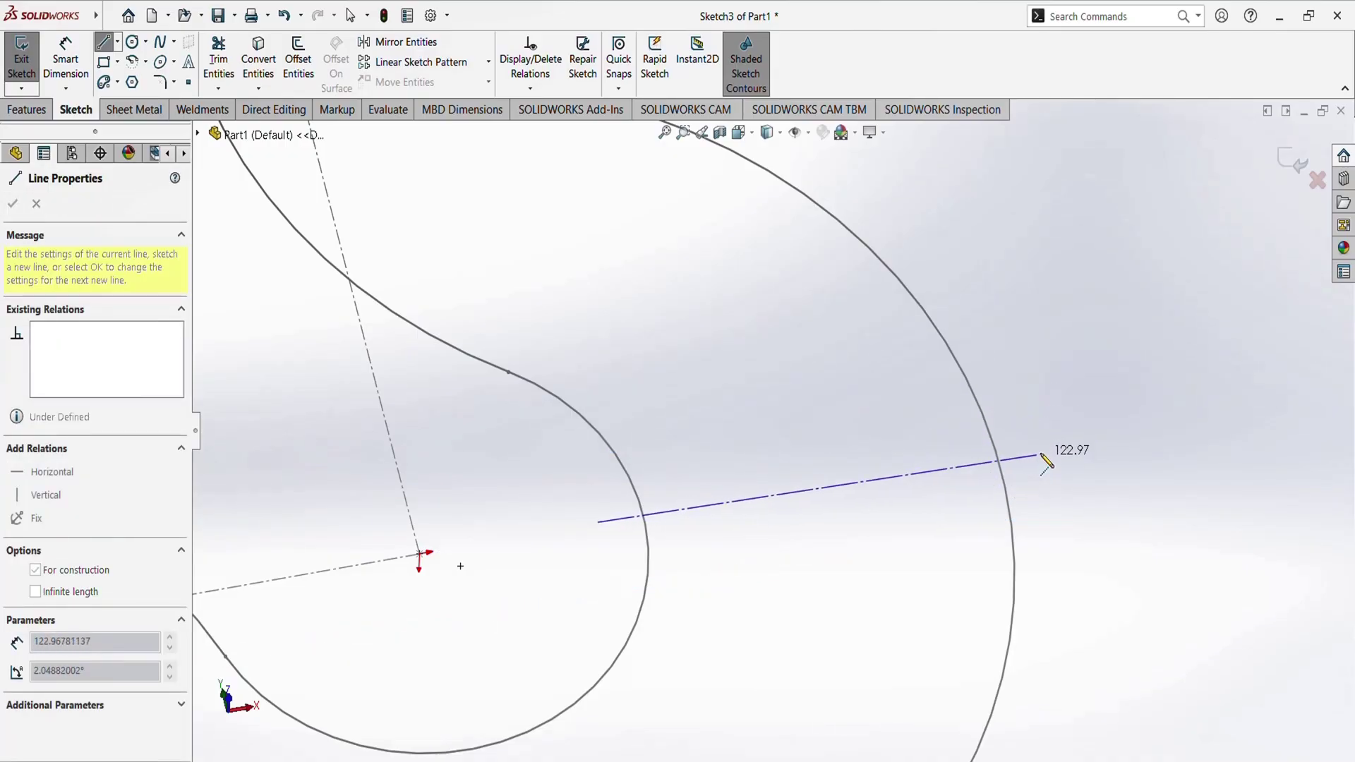
{"action": "scroll", "coordinate": [956, 435], "scroll_direction": "up", "scroll_amount": 3}
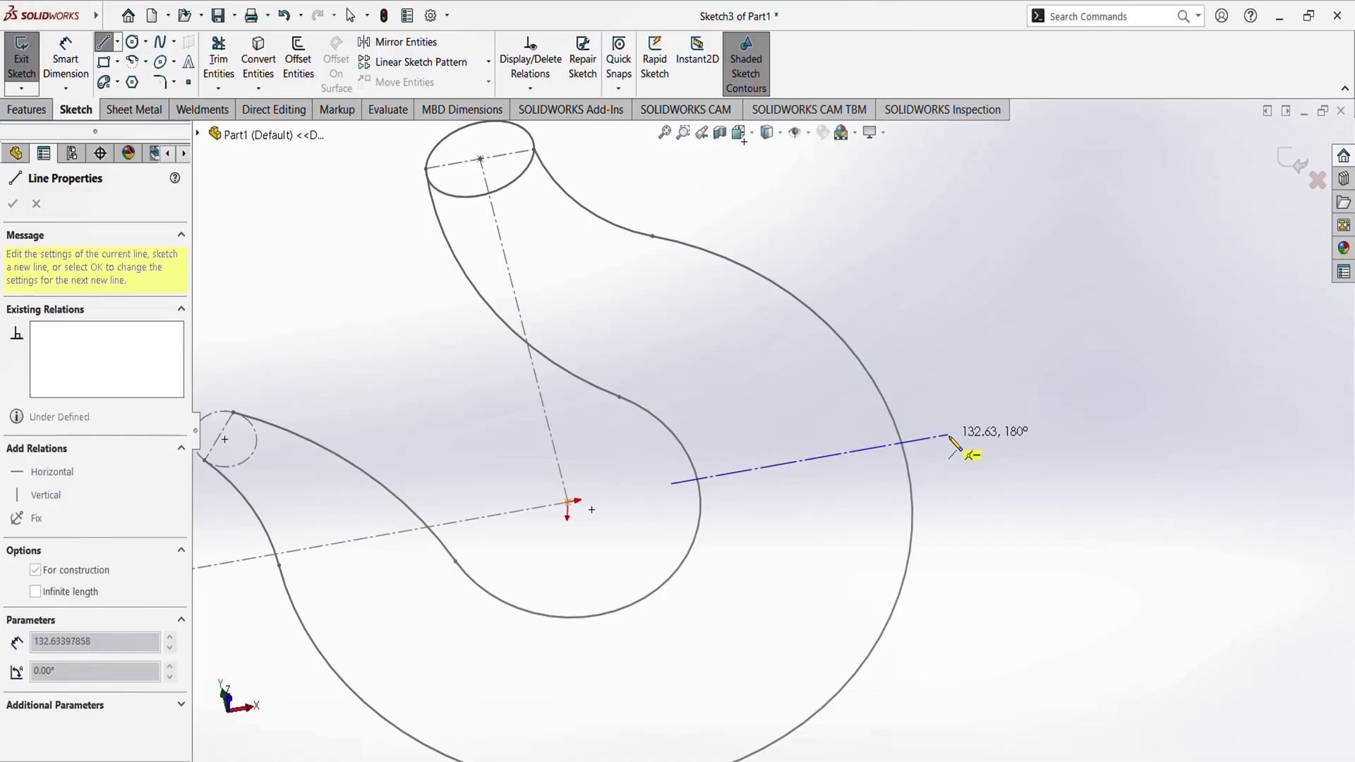
{"action": "left_click", "coordinate": [949, 436]}
{"action": "key", "text": "Escape"}
{"action": "scroll", "coordinate": [700, 534], "scroll_direction": "up", "scroll_amount": 3}
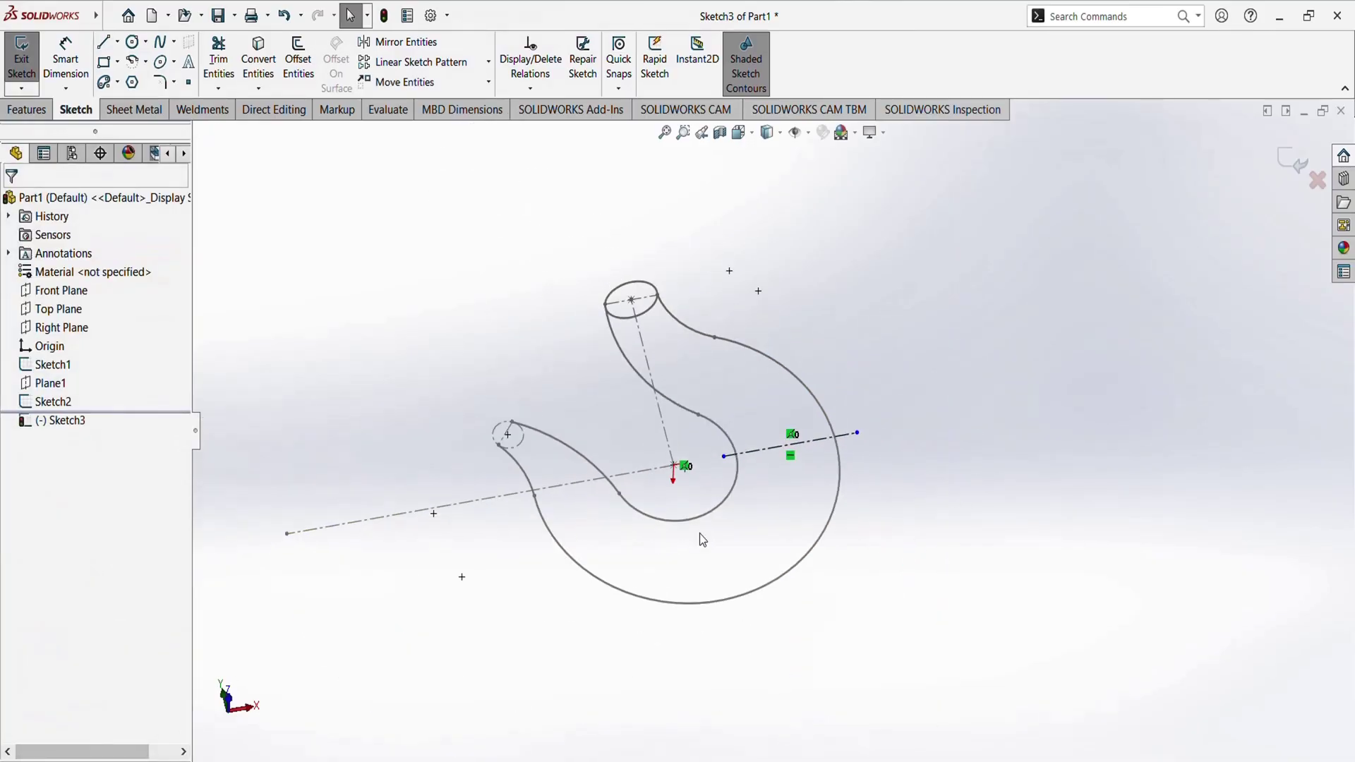
Inspect the construction line's relations and where its endpoints lie relative to the hook's inner and outer arcs
{"action": "scroll", "coordinate": [773, 483], "scroll_direction": "down", "scroll_amount": 5}
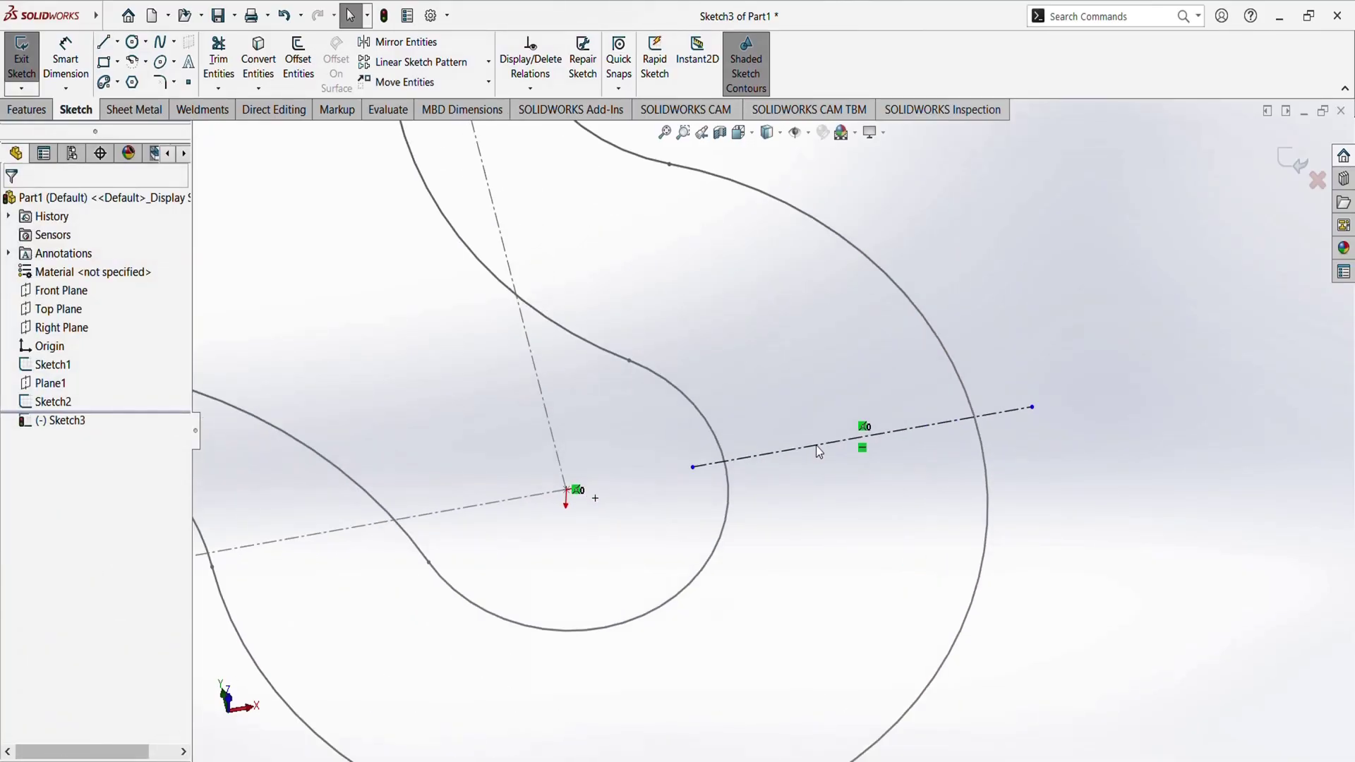
{"action": "left_click", "coordinate": [813, 447]}
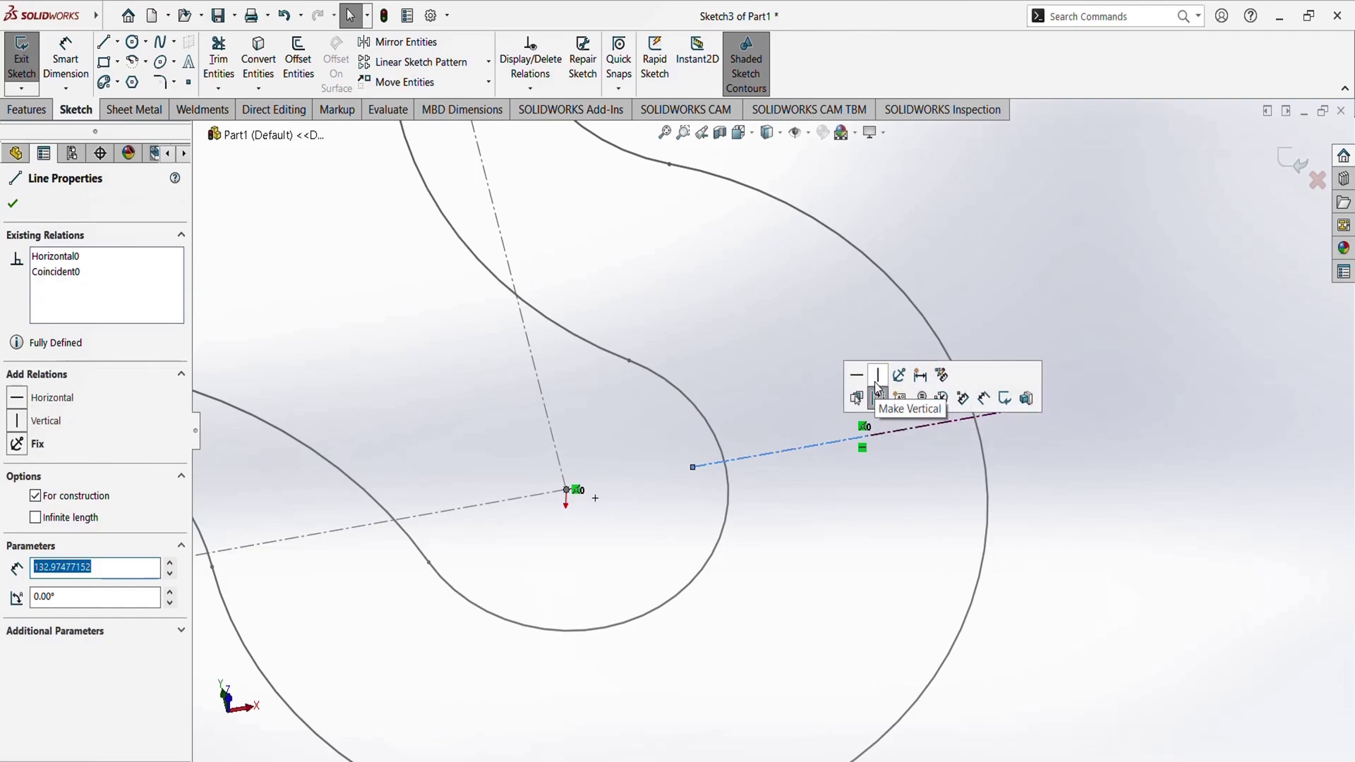
{"action": "left_click", "coordinate": [12, 204]}
{"action": "scroll", "coordinate": [808, 482], "scroll_direction": "up", "scroll_amount": 3}
{"action": "scroll", "coordinate": [804, 471], "scroll_direction": "down", "scroll_amount": 3}
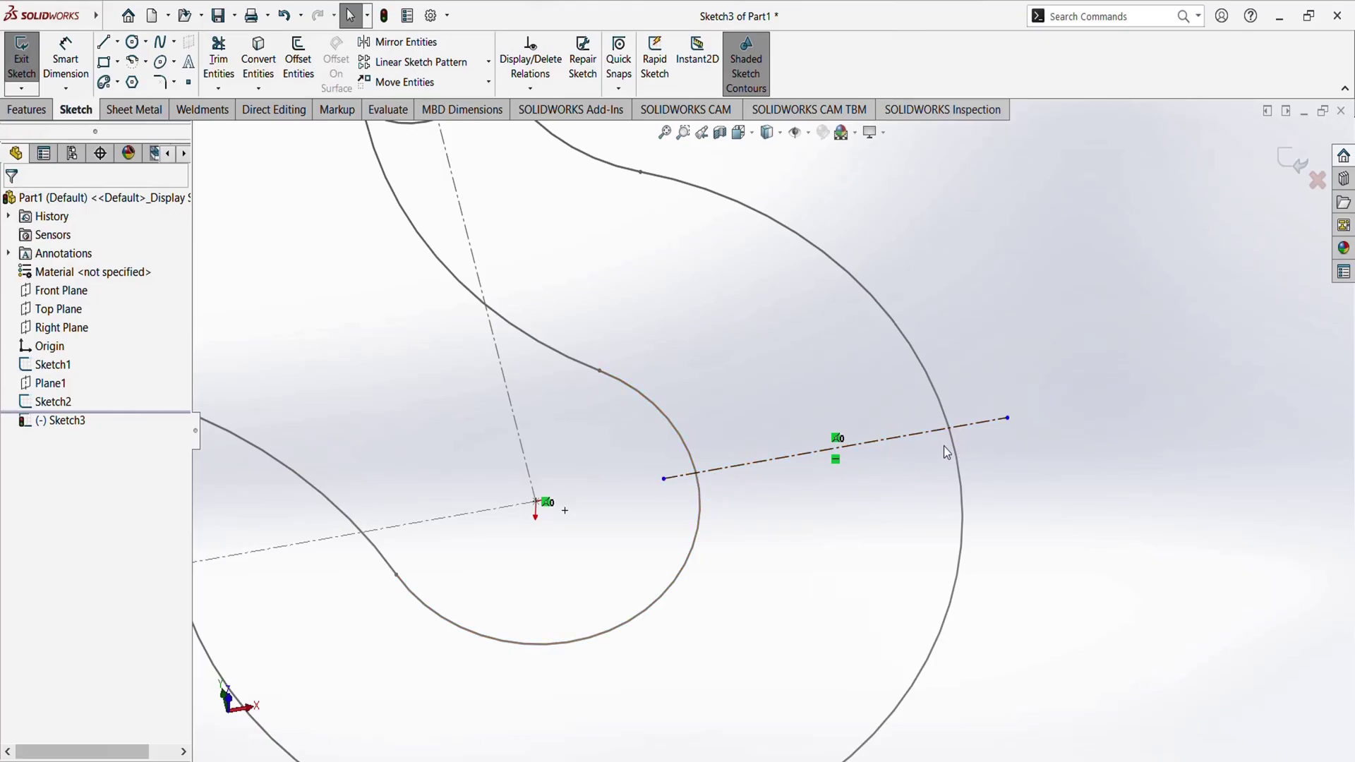
{"action": "scroll", "coordinate": [769, 497], "scroll_direction": "up", "scroll_amount": 1}
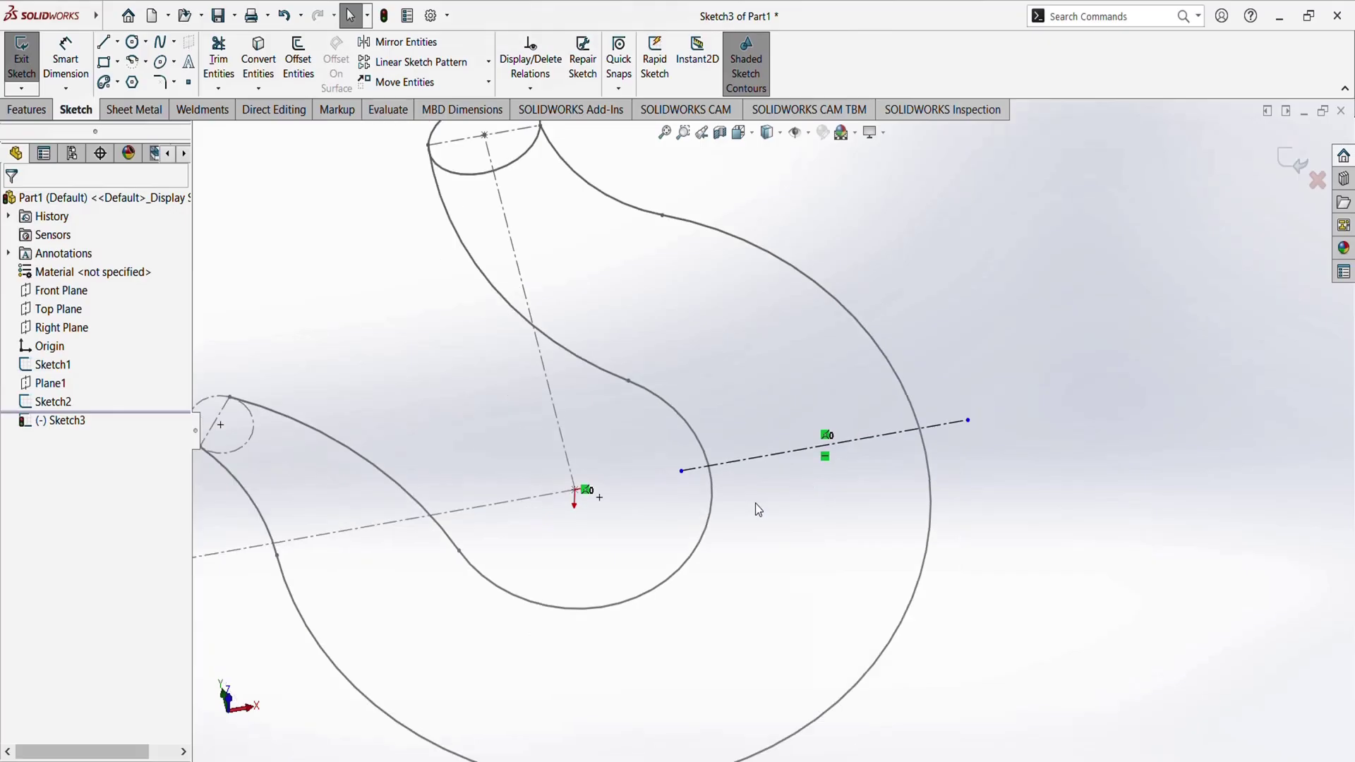
{"action": "scroll", "coordinate": [713, 497], "scroll_direction": "down", "scroll_amount": 4}
{"action": "scroll", "coordinate": [776, 437], "scroll_direction": "up", "scroll_amount": 4}
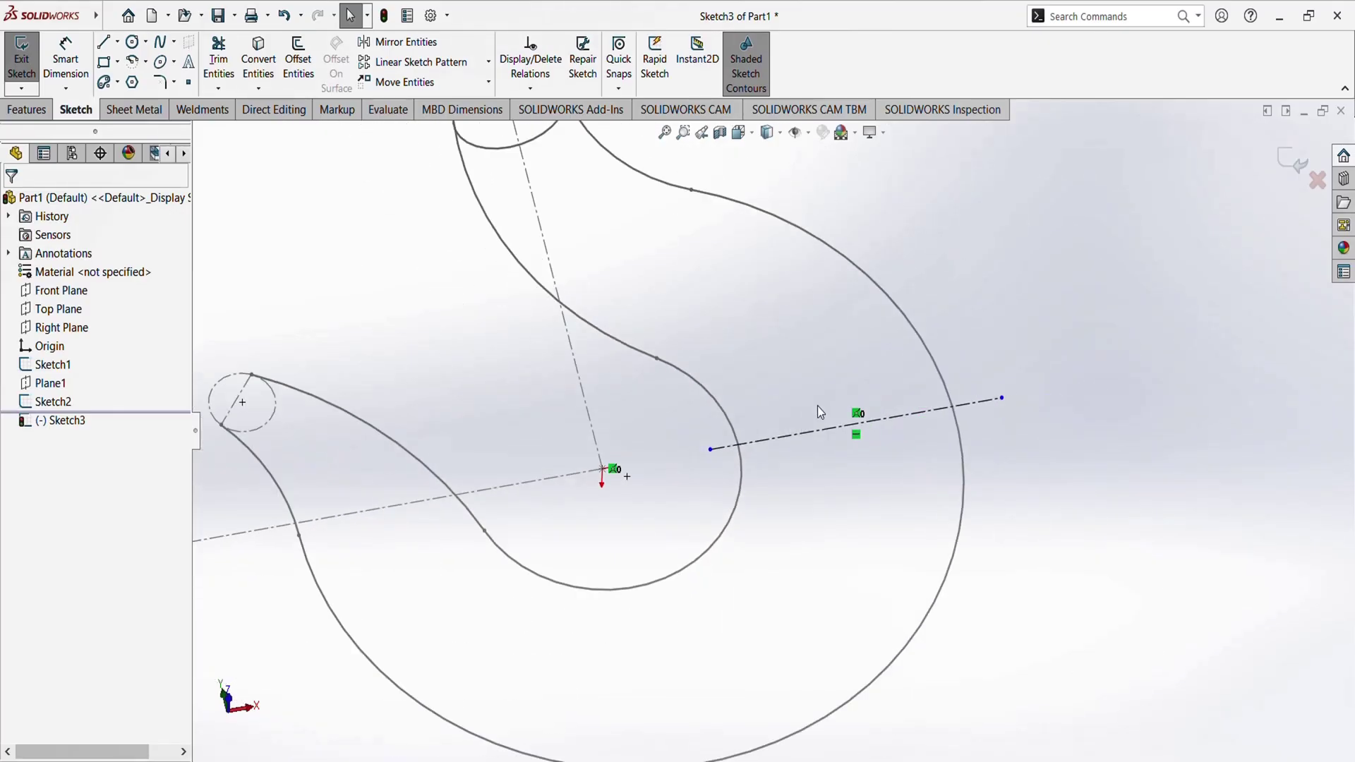
Add a Pierce relation between the construction line's inner endpoint and the hook's inner arc
{"action": "scroll", "coordinate": [981, 382], "scroll_direction": "down", "scroll_amount": 2}
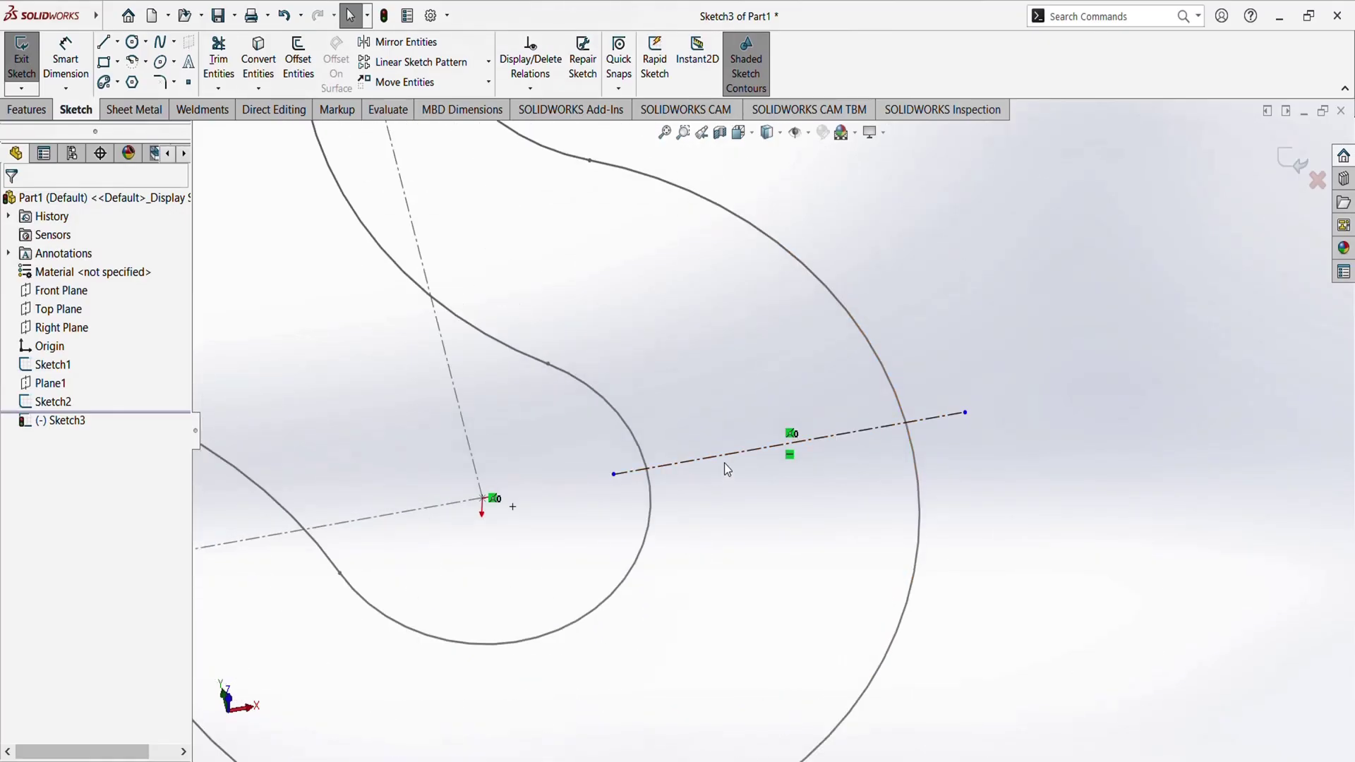
{"action": "left_click", "coordinate": [613, 475]}
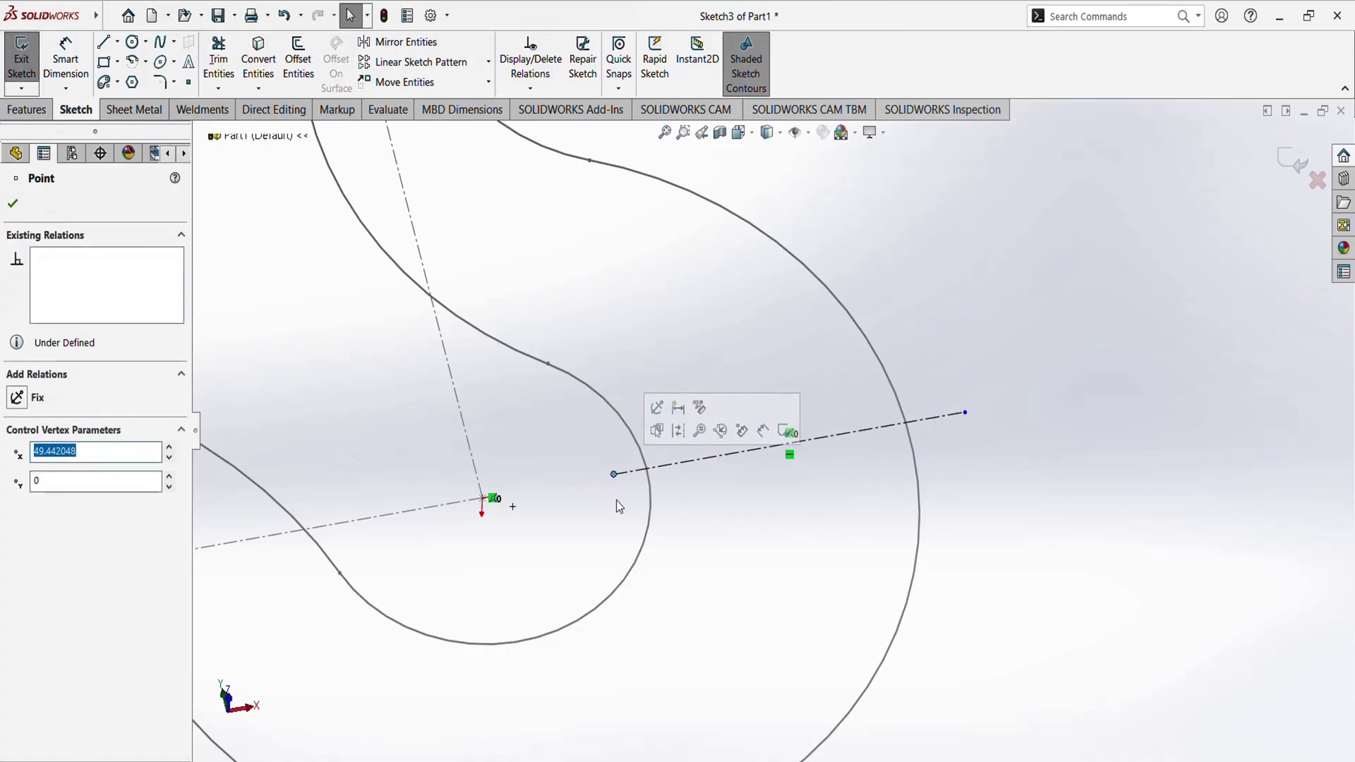
{"action": "left_click", "coordinate": [647, 485], "text": "ctrl"}
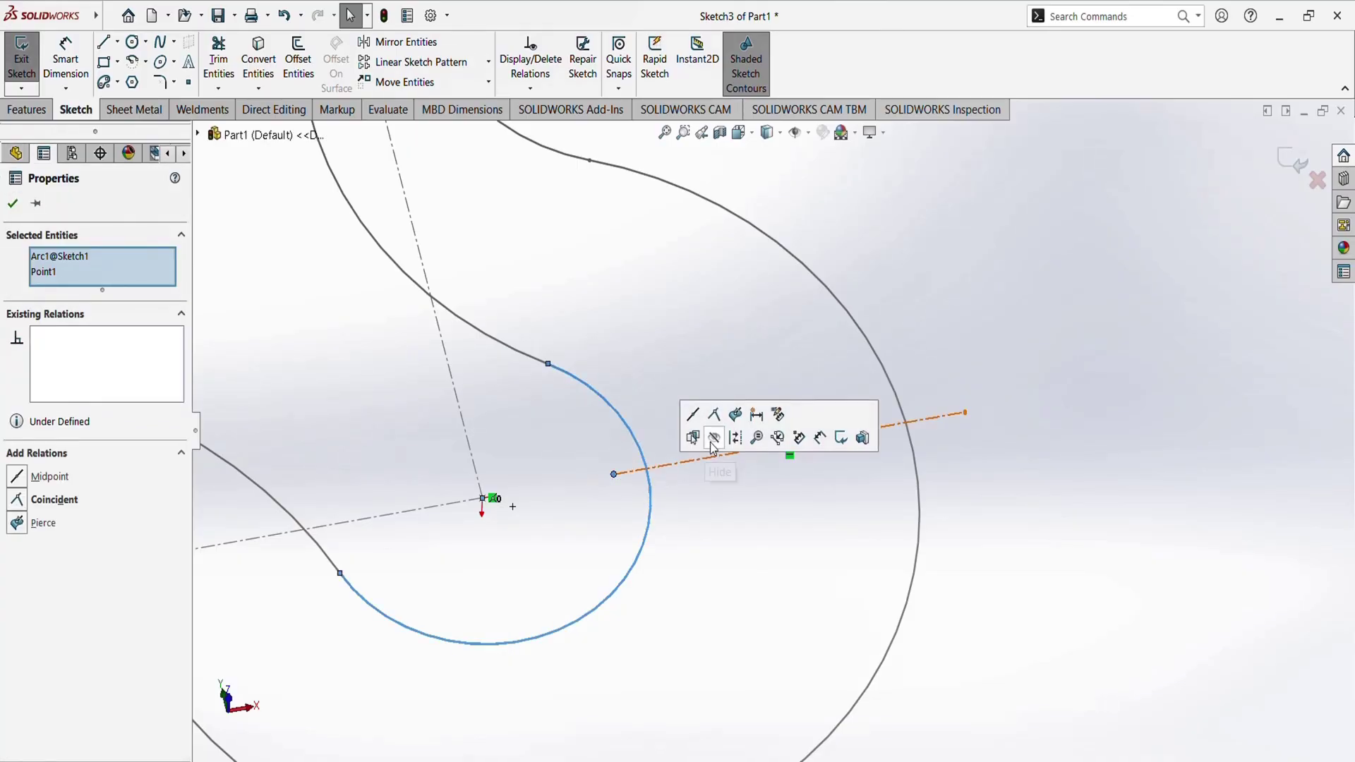
{"action": "left_click", "coordinate": [734, 422]}
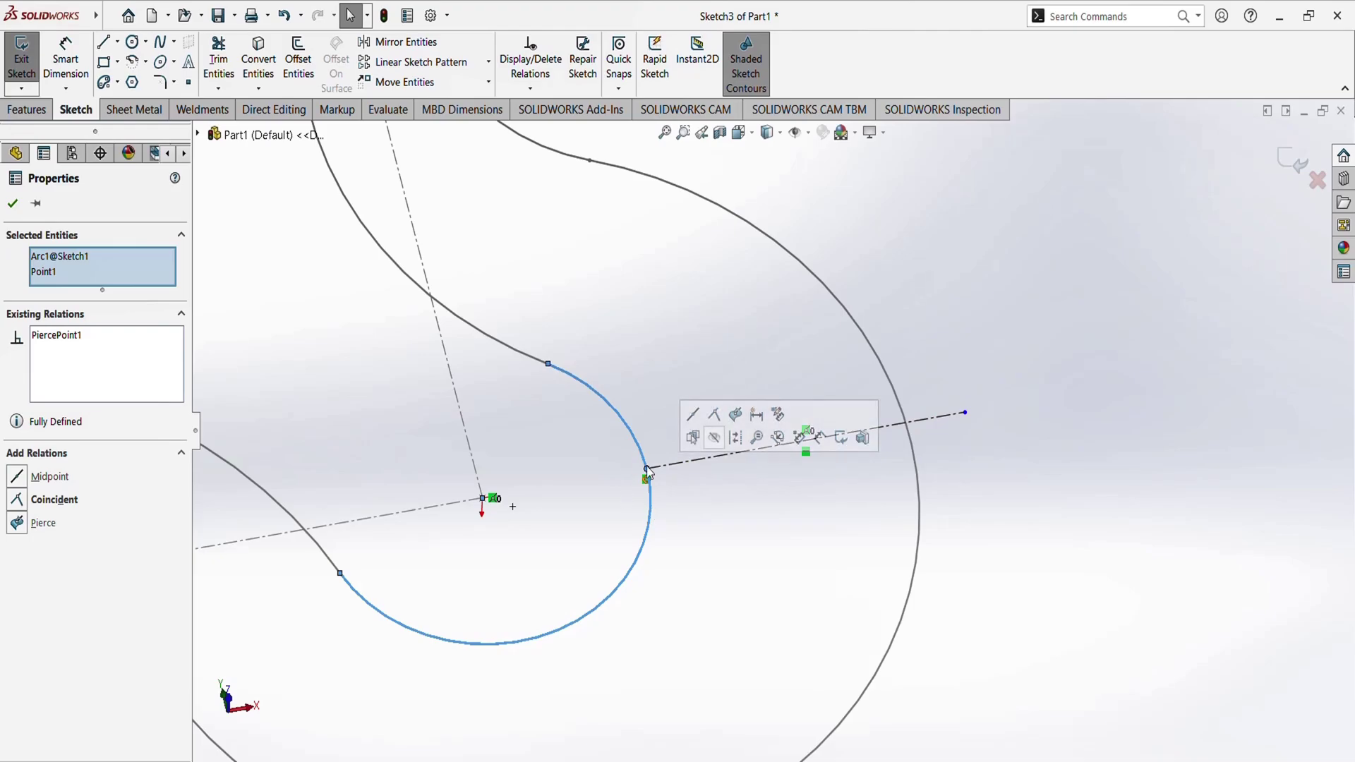
{"action": "left_click", "coordinate": [13, 203]}
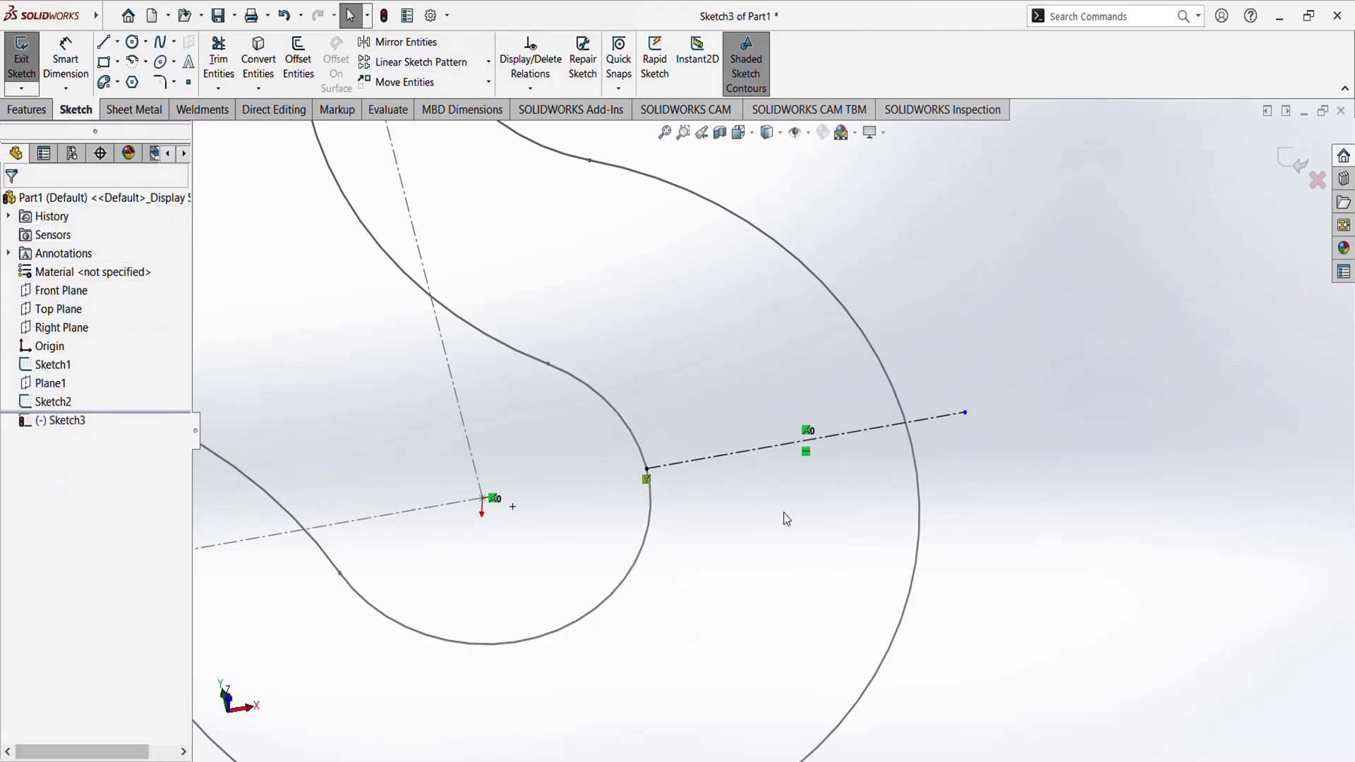
Add a Pierce relation between the construction line's outer endpoint and the hook's large outer arc
{"action": "left_click", "coordinate": [965, 414]}
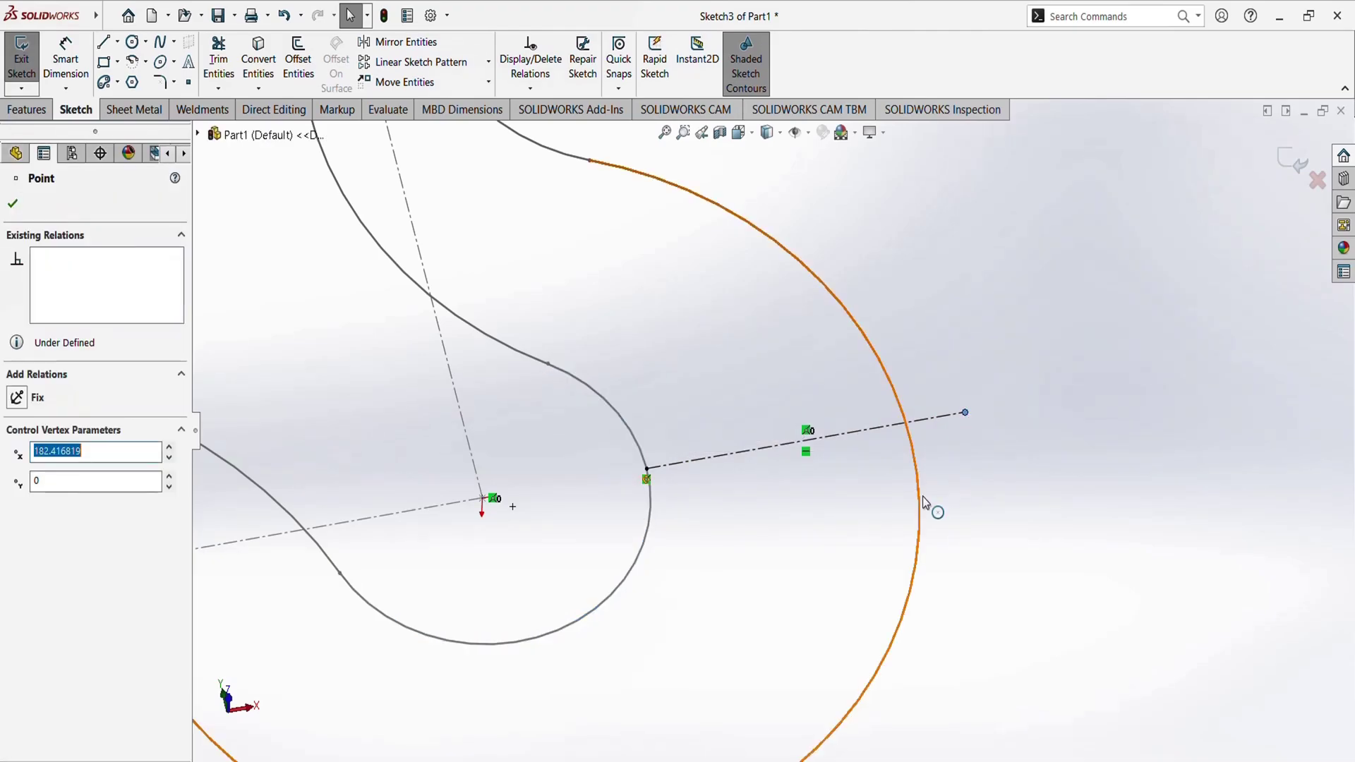
{"action": "left_click", "coordinate": [914, 462], "text": "ctrl"}
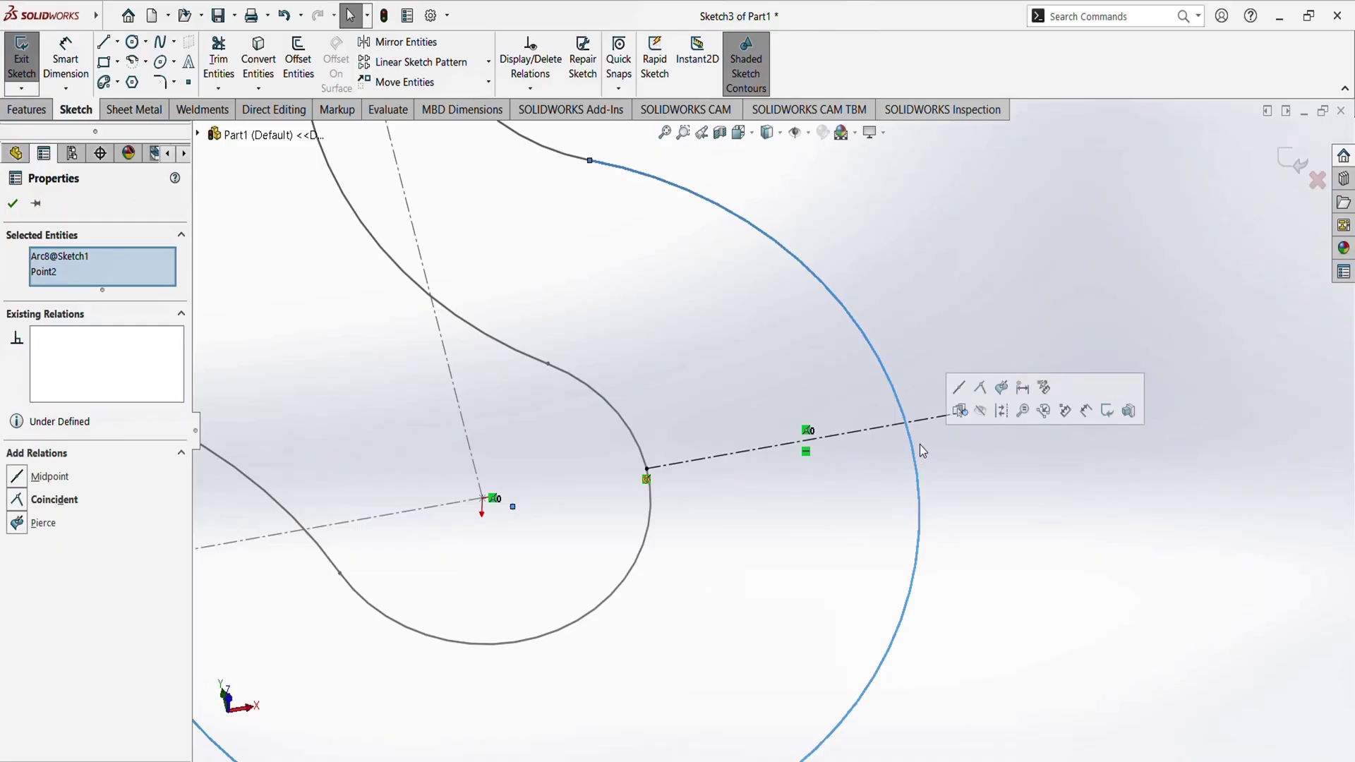
{"action": "left_click", "coordinate": [1001, 389]}
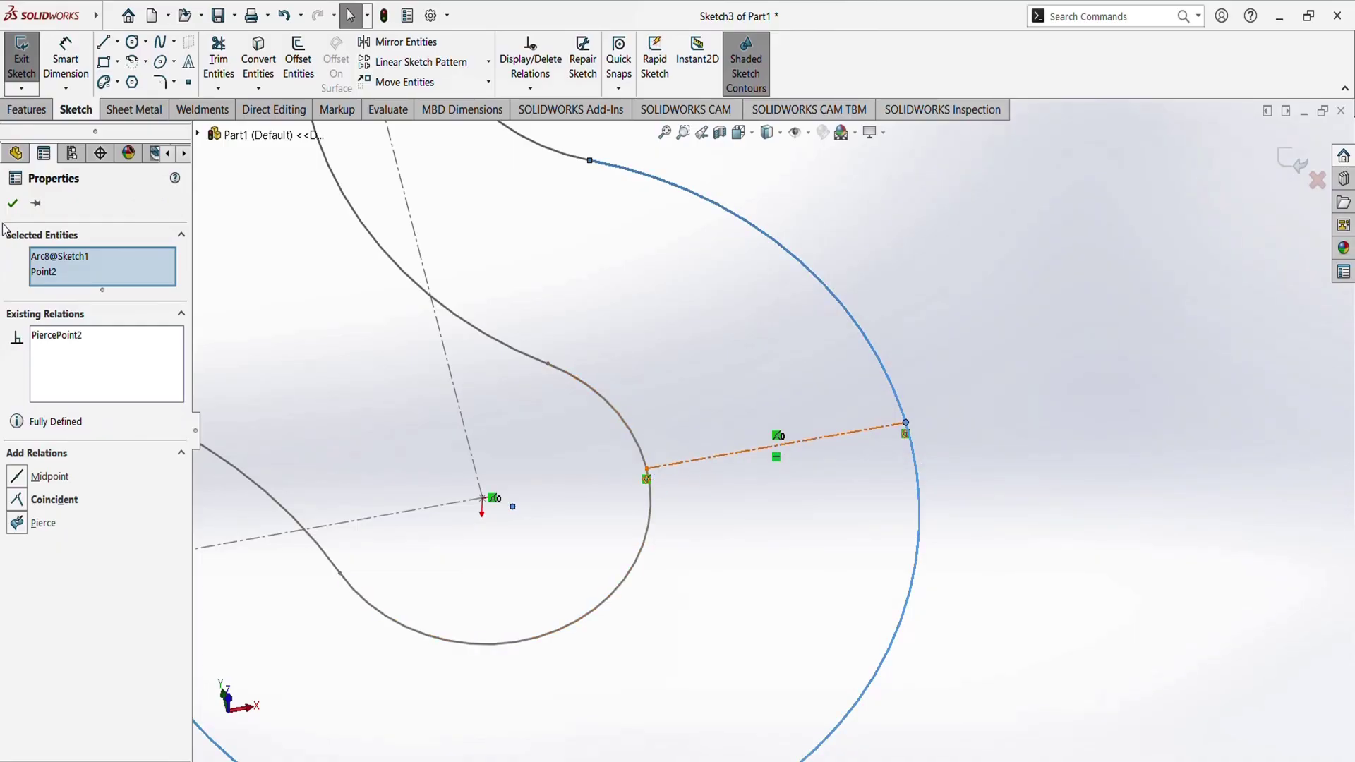
{"action": "left_click", "coordinate": [759, 480]}
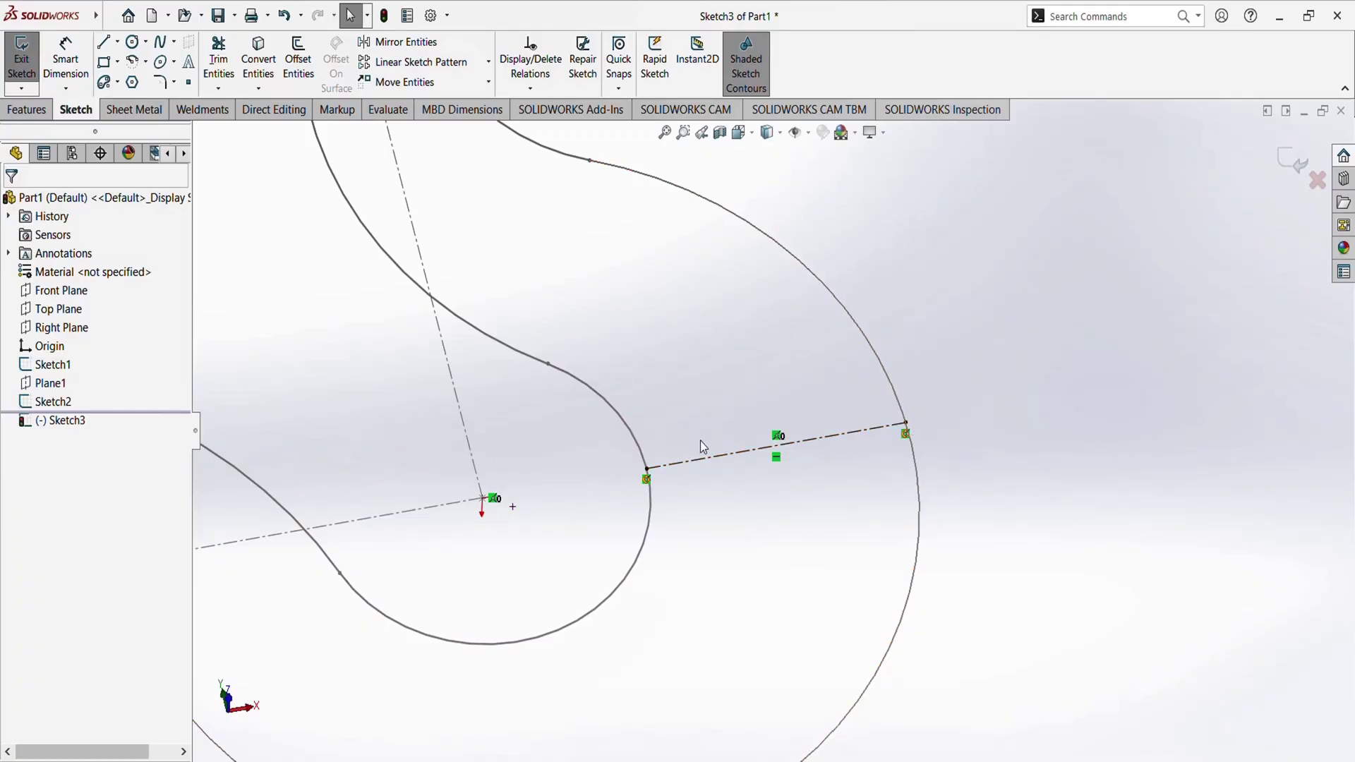
Switch to the Hook_Feature Tutorial09.PNG drawing and examine the radii and width of the hook's cross-section
{"action": "mouse_move", "coordinate": [880, 458]}
{"action": "middle_mouse_down"}
{"action": "mouse_move", "coordinate": [772, 548]}
{"action": "mouse_move", "coordinate": [856, 608]}
{"action": "mouse_move", "coordinate": [771, 579]}
{"action": "mouse_move", "coordinate": [710, 438]}
{"action": "mouse_move", "coordinate": [696, 290]}
{"action": "mouse_move", "coordinate": [756, 388]}
{"action": "mouse_move", "coordinate": [703, 379]}
{"action": "mouse_move", "coordinate": [575, 501]}
{"action": "mouse_move", "coordinate": [707, 447]}
{"action": "mouse_move", "coordinate": [698, 505]}
{"action": "mouse_move", "coordinate": [765, 359]}
{"action": "middle_mouse_up"}
{"action": "scroll", "coordinate": [765, 356], "scroll_direction": "down", "scroll_amount": 4}
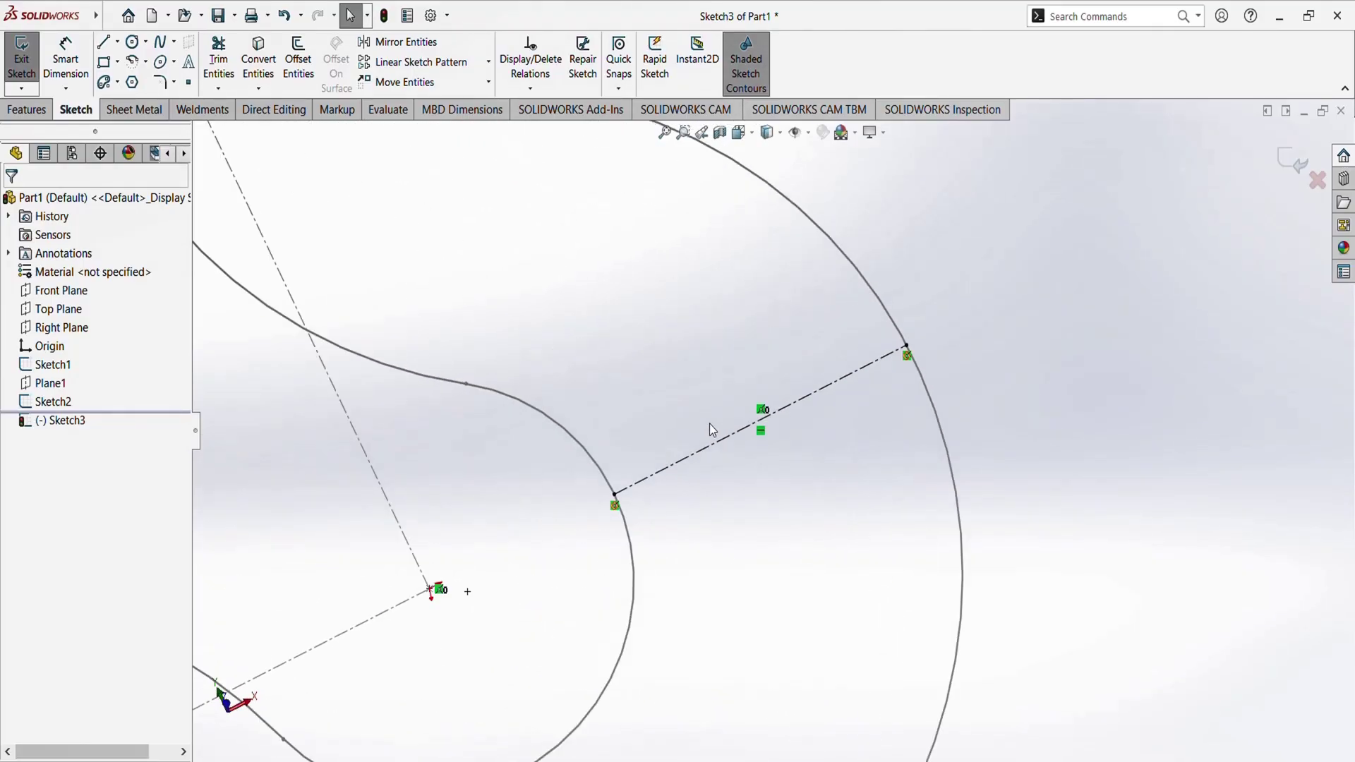
{"action": "scroll", "coordinate": [709, 425], "scroll_direction": "up", "scroll_amount": 4}
{"action": "mouse_move", "coordinate": [680, 470]}
{"action": "middle_mouse_down"}
{"action": "mouse_move", "coordinate": [620, 300]}
{"action": "mouse_move", "coordinate": [669, 387]}
{"action": "middle_mouse_up"}
{"action": "scroll", "coordinate": [697, 419], "scroll_direction": "down", "scroll_amount": 3}
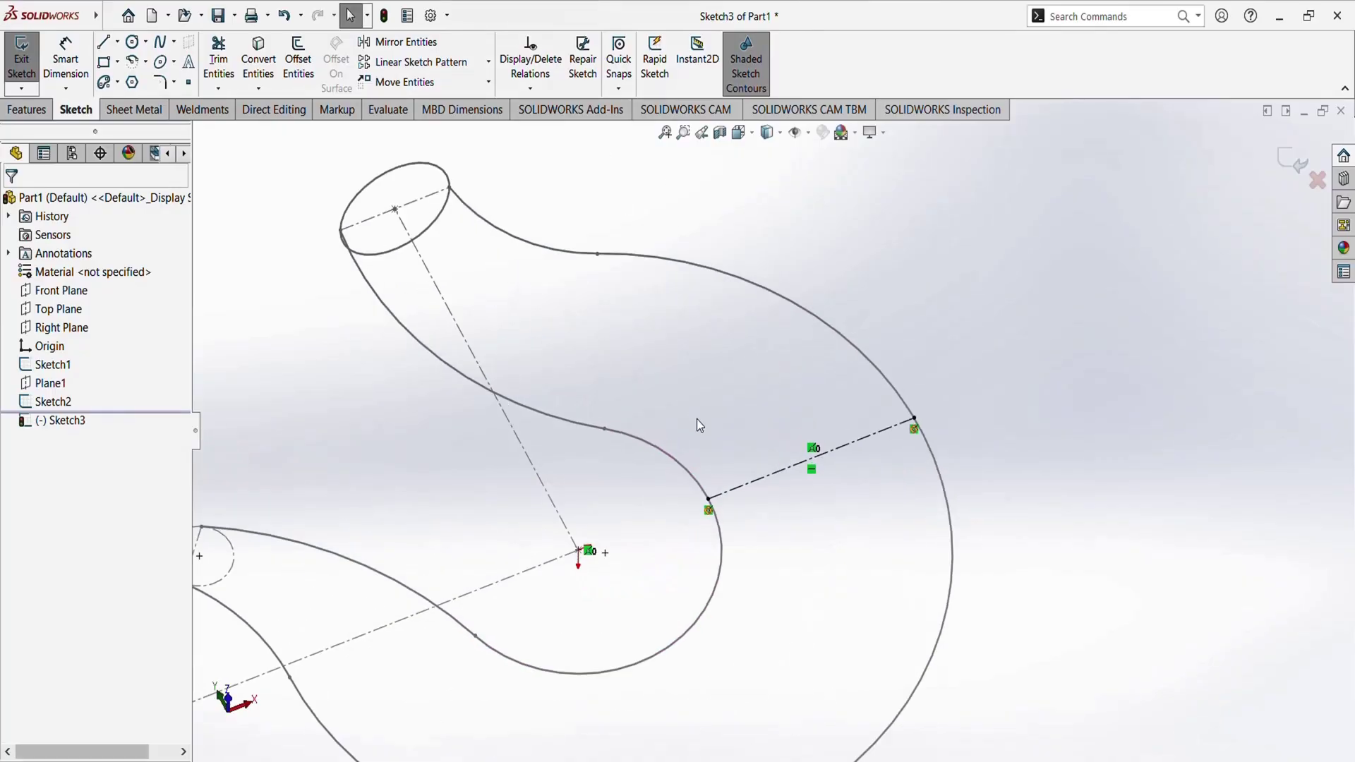
{"action": "key", "text": "alt+Tab"}
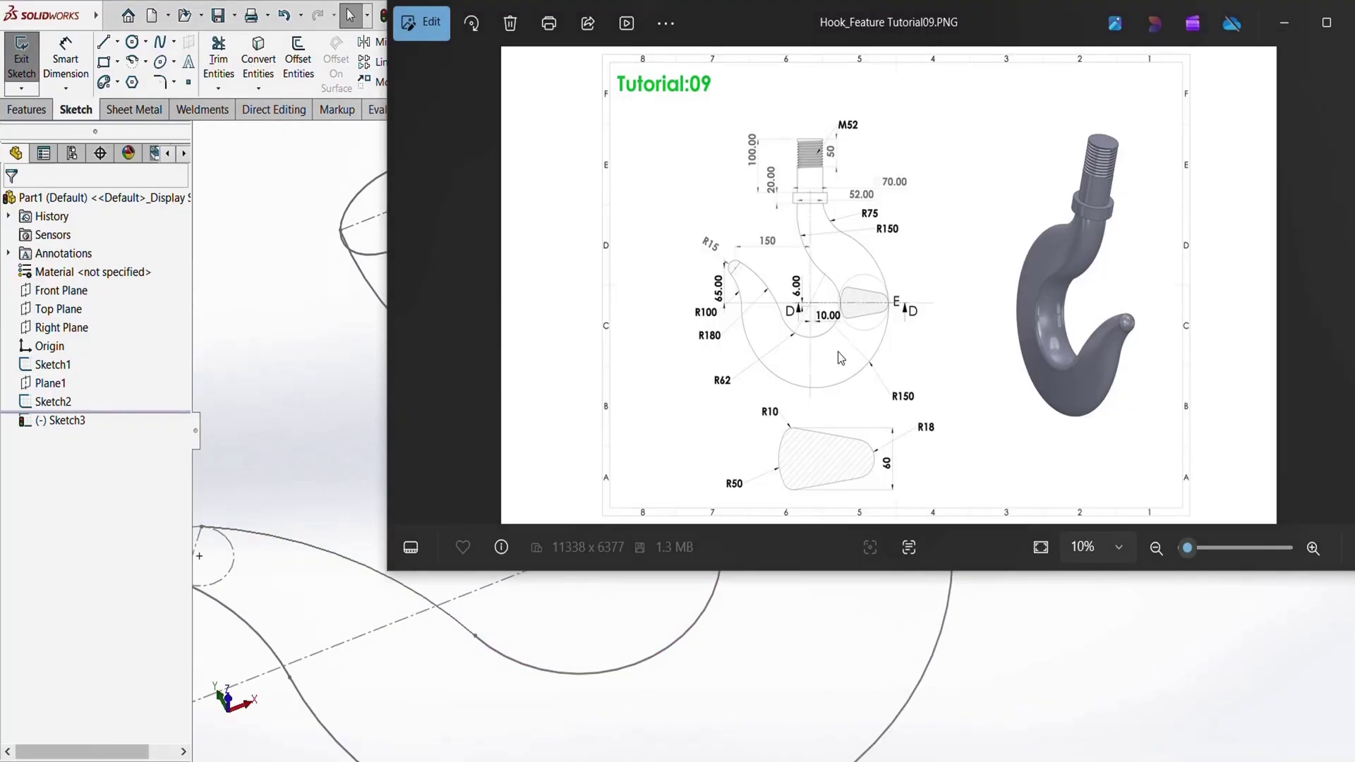
{"action": "scroll", "coordinate": [787, 466], "scroll_direction": "up", "scroll_amount": 3}
{"action": "scroll", "coordinate": [780, 463], "scroll_direction": "down", "scroll_amount": 1}
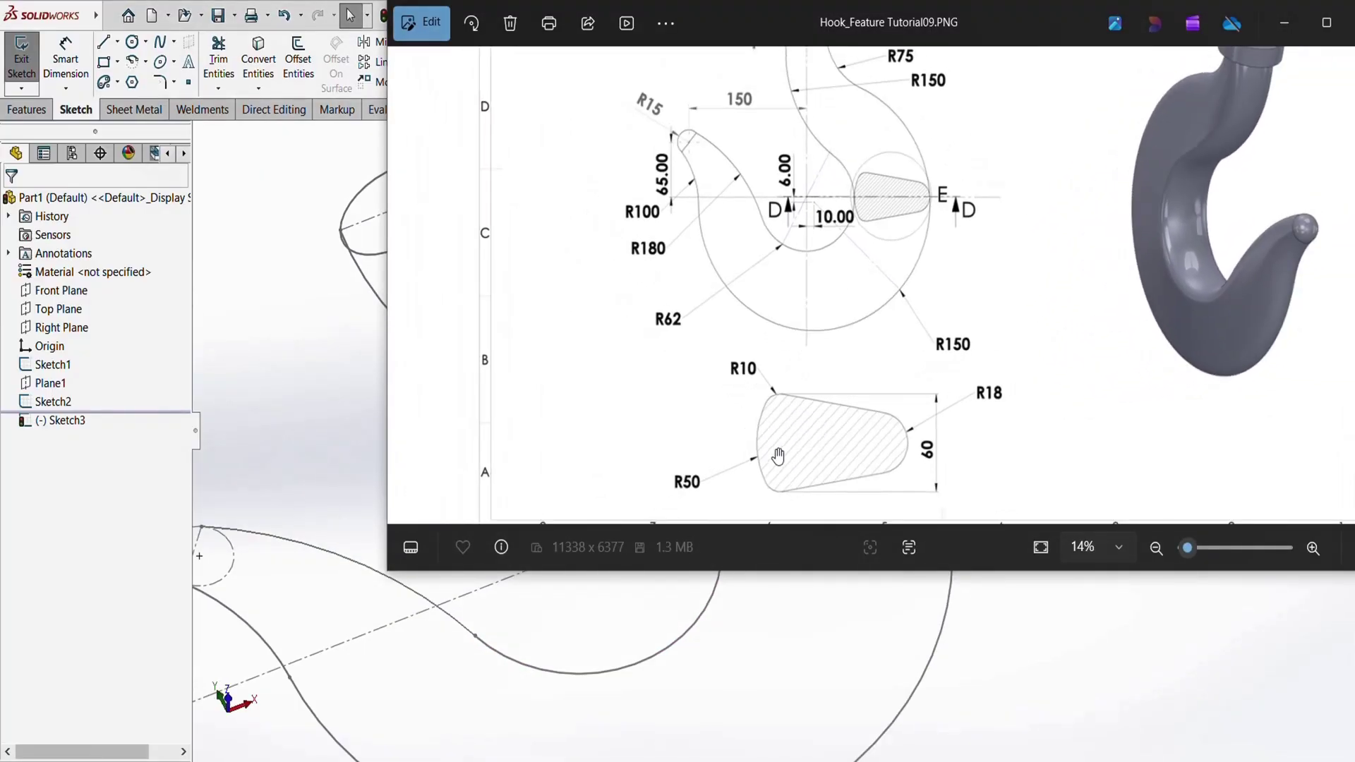
{"action": "scroll", "coordinate": [765, 478], "scroll_direction": "up", "scroll_amount": 2}
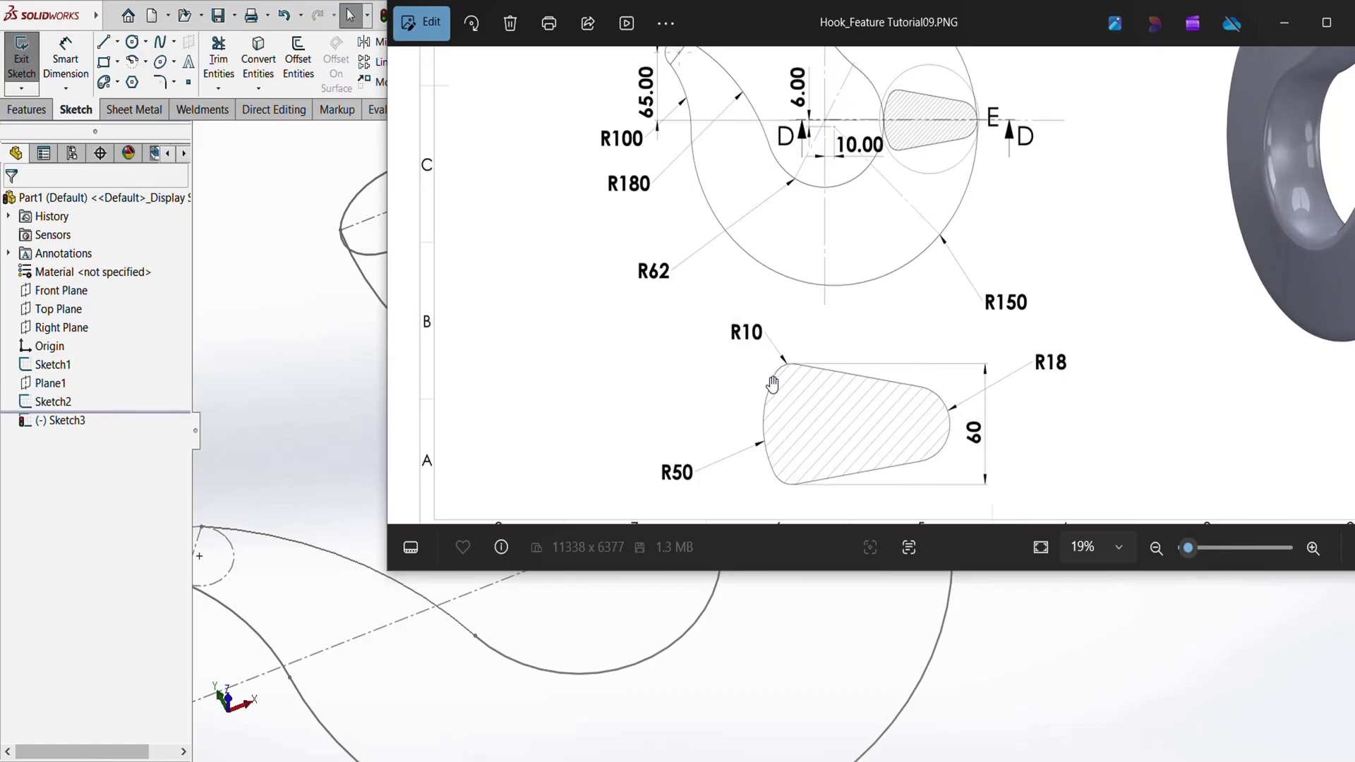
Return to SOLIDWORKS and draw a circle of about 27 mm radius centred on the construction line and passing through its inner endpoint
{"action": "left_click", "coordinate": [286, 415]}
{"action": "left_click", "coordinate": [131, 44]}
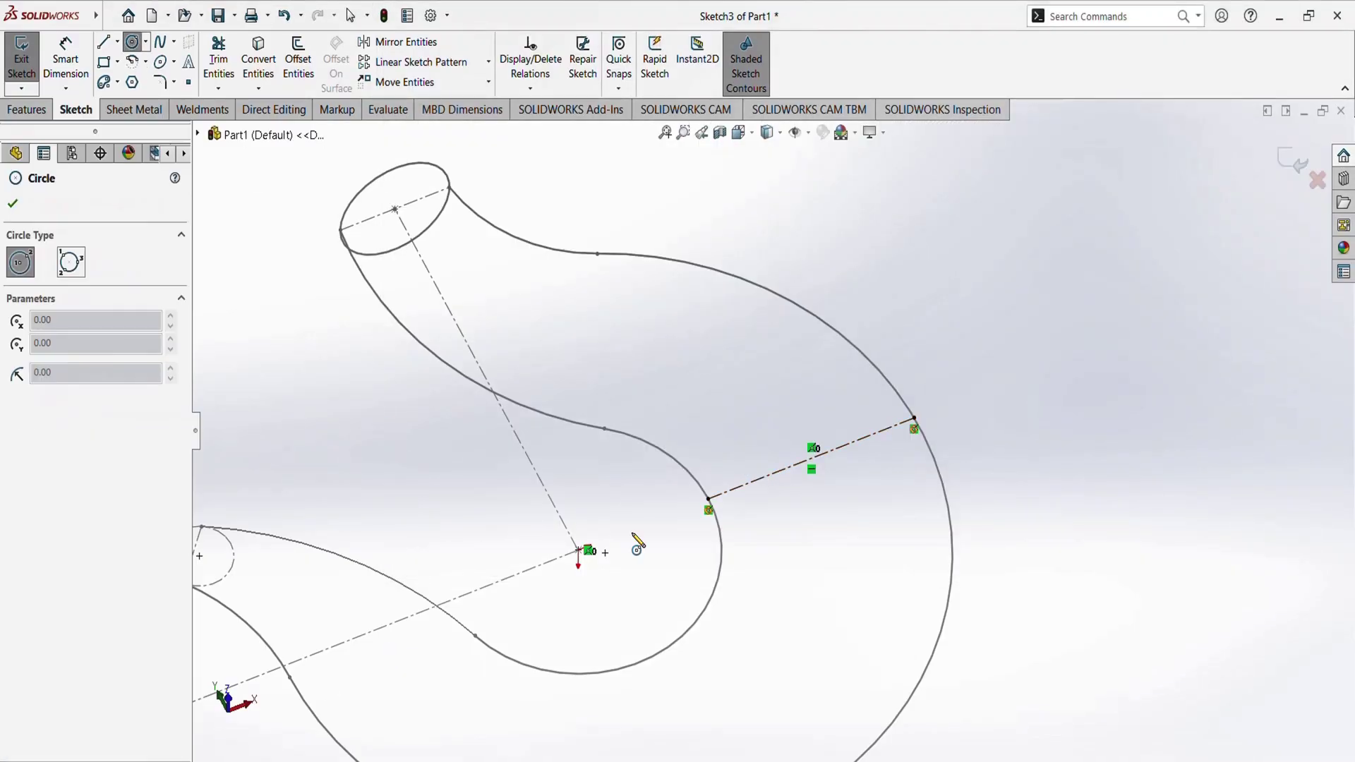
{"action": "mouse_move", "coordinate": [614, 332]}
{"action": "middle_mouse_down"}
{"action": "mouse_move", "coordinate": [657, 444]}
{"action": "mouse_move", "coordinate": [649, 498]}
{"action": "middle_mouse_up"}
{"action": "scroll", "coordinate": [713, 540], "scroll_direction": "down", "scroll_amount": 5}
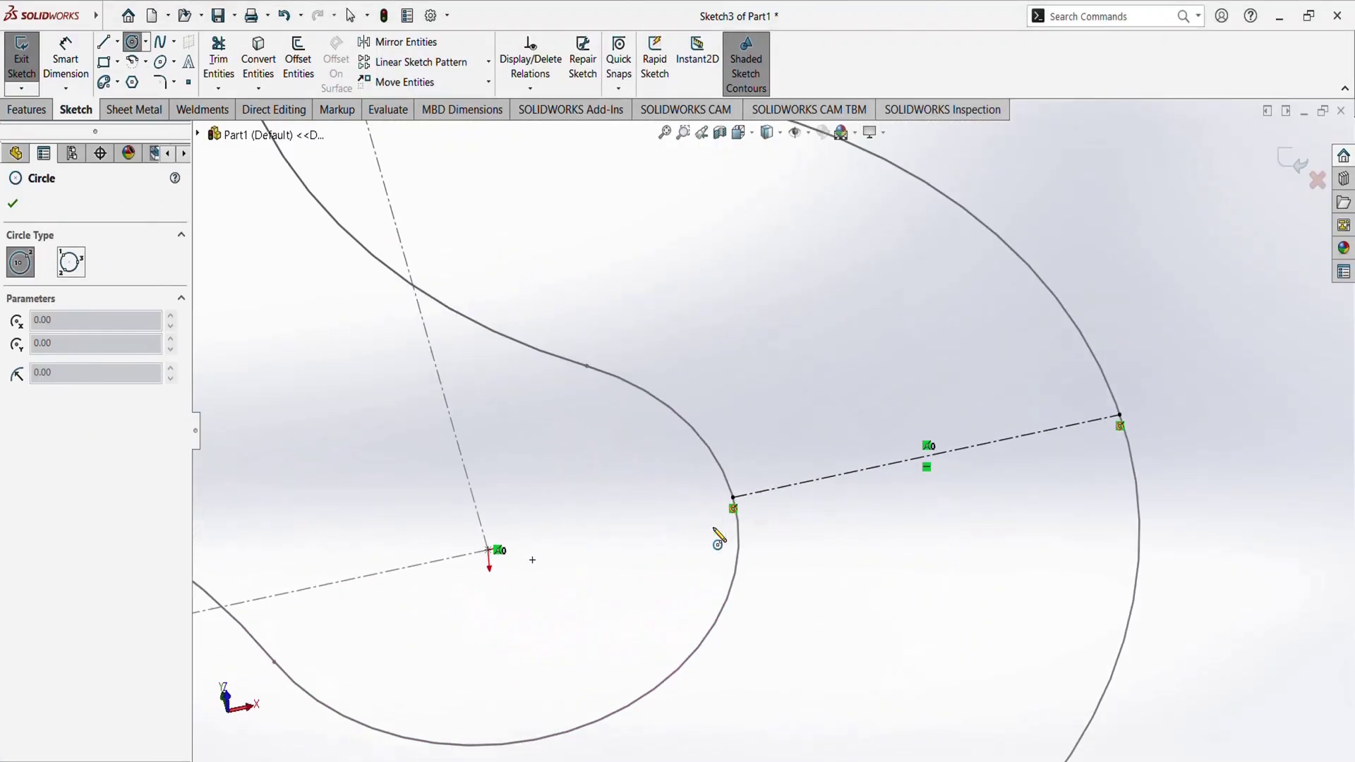
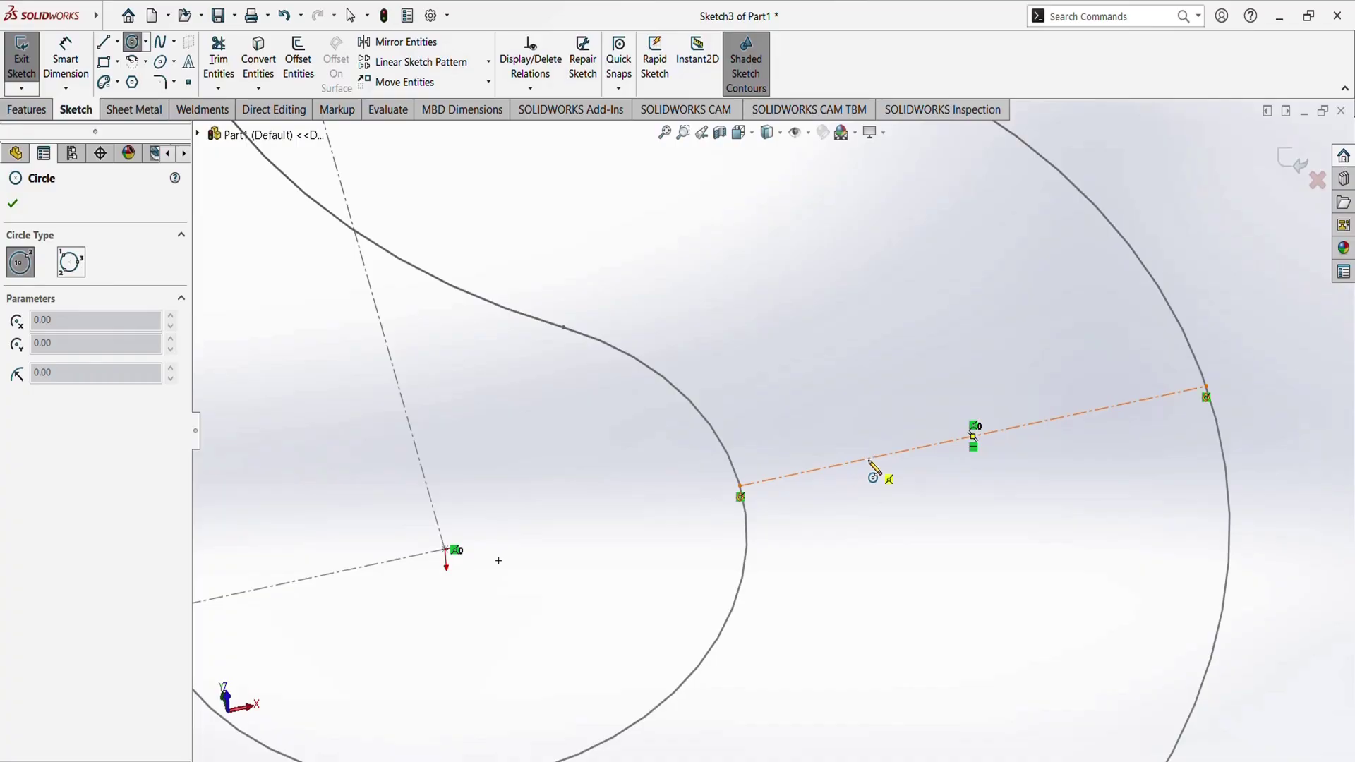
{"action": "left_click", "coordinate": [869, 459]}
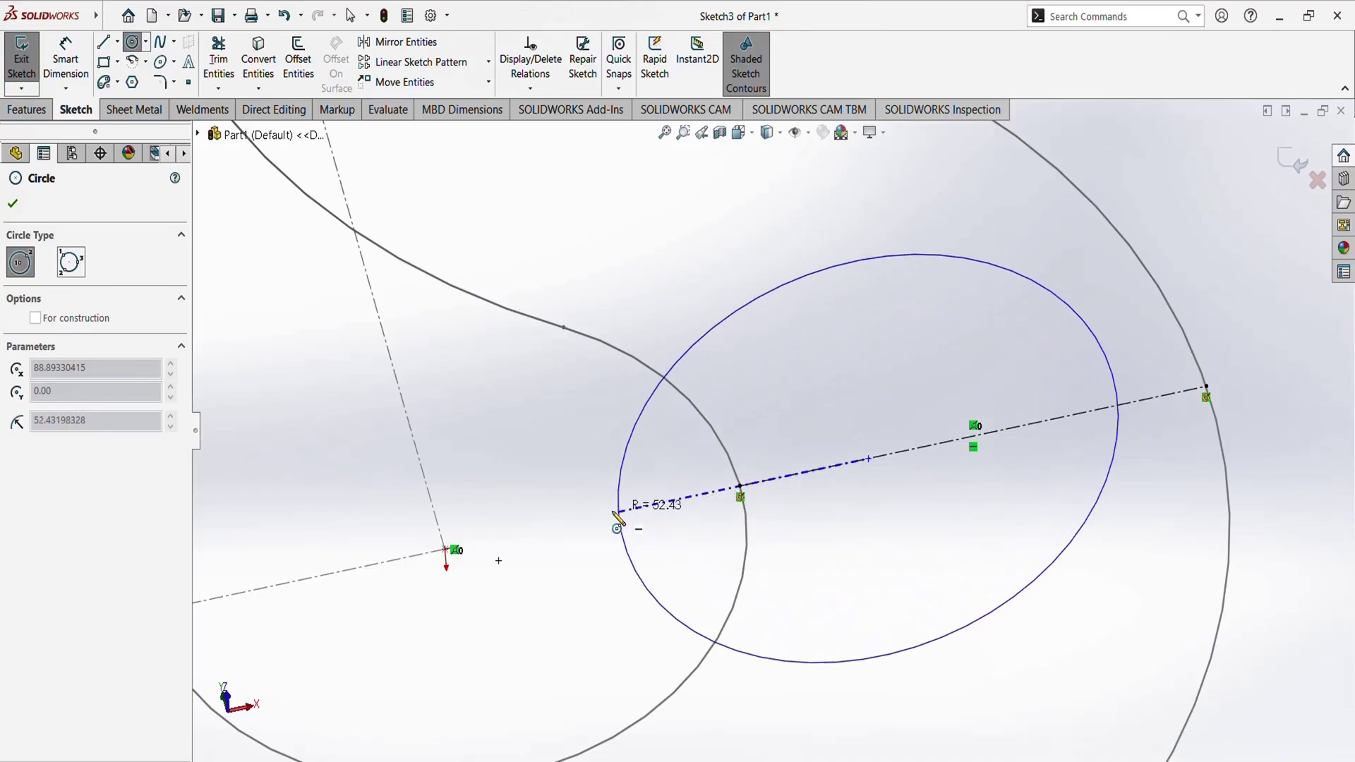
{"action": "left_click", "coordinate": [743, 496]}
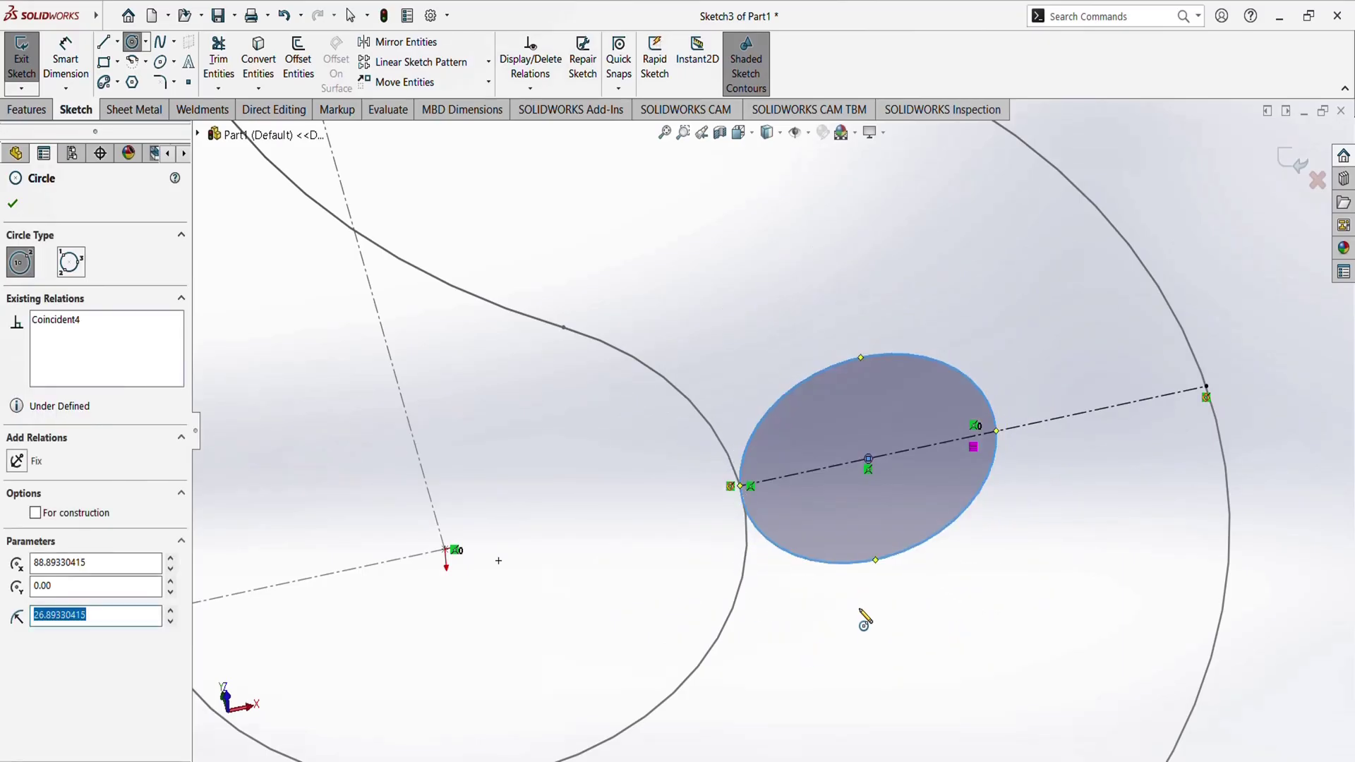
Dimension the section circle with a diameter of 100 mm
{"action": "scroll", "coordinate": [859, 562], "scroll_direction": "up", "scroll_amount": 3}
{"action": "left_click", "coordinate": [66, 63]}
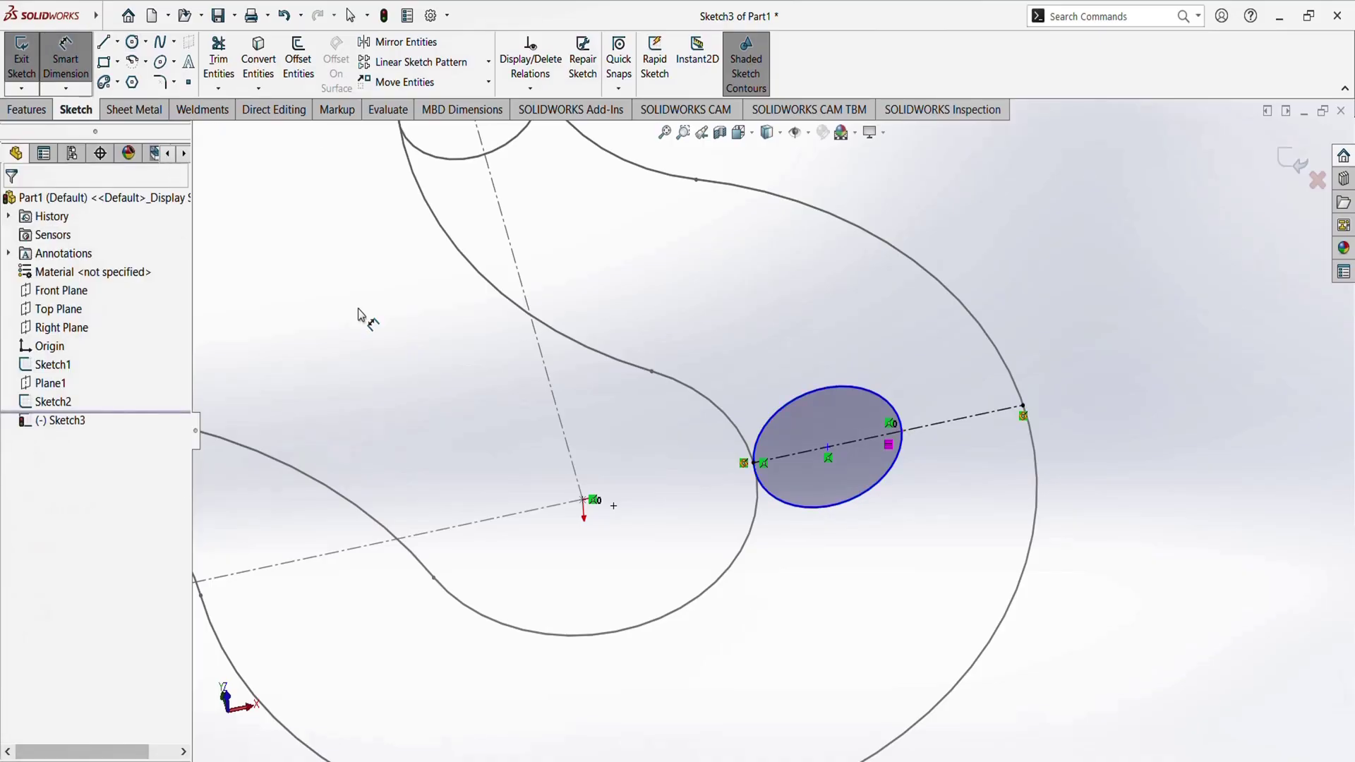
{"action": "scroll", "coordinate": [796, 506], "scroll_direction": "down", "scroll_amount": 3}
{"action": "left_click", "coordinate": [798, 506]}
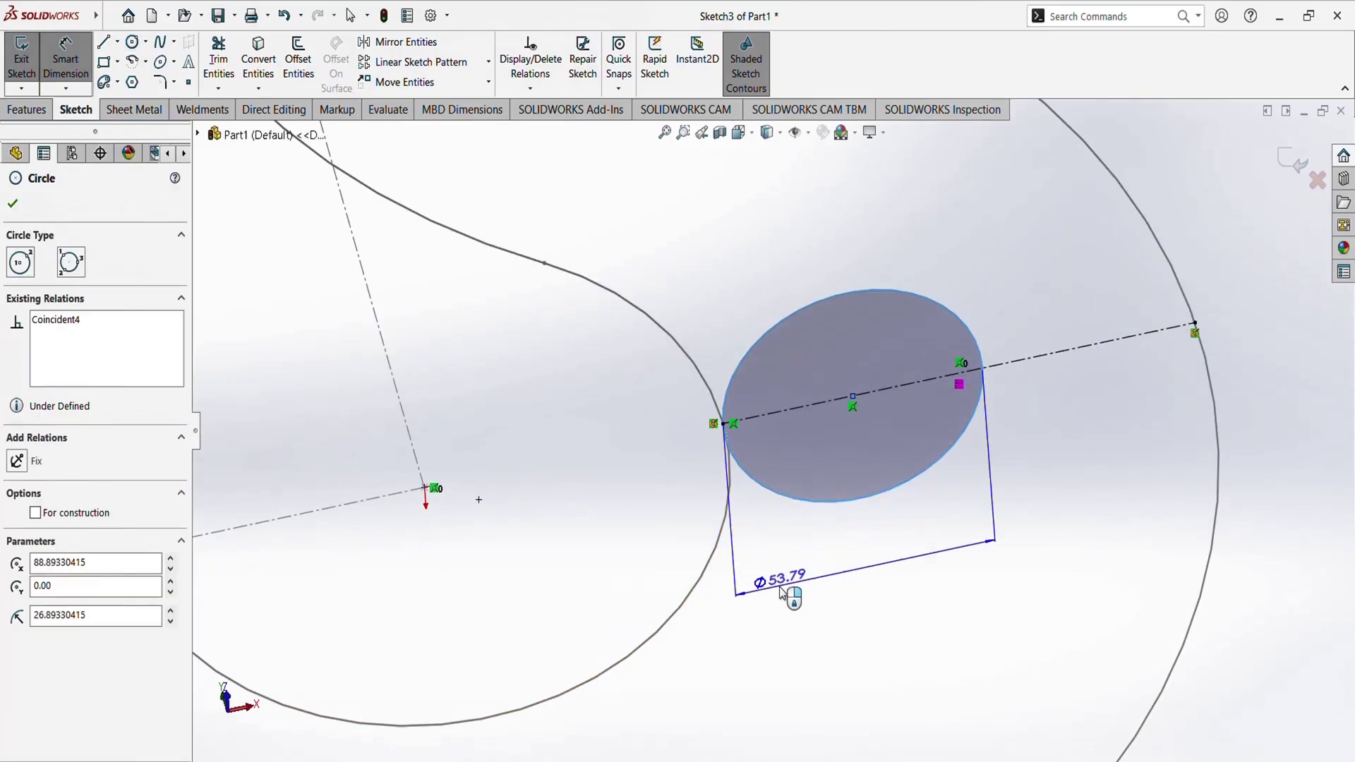
{"action": "left_click", "coordinate": [782, 591]}
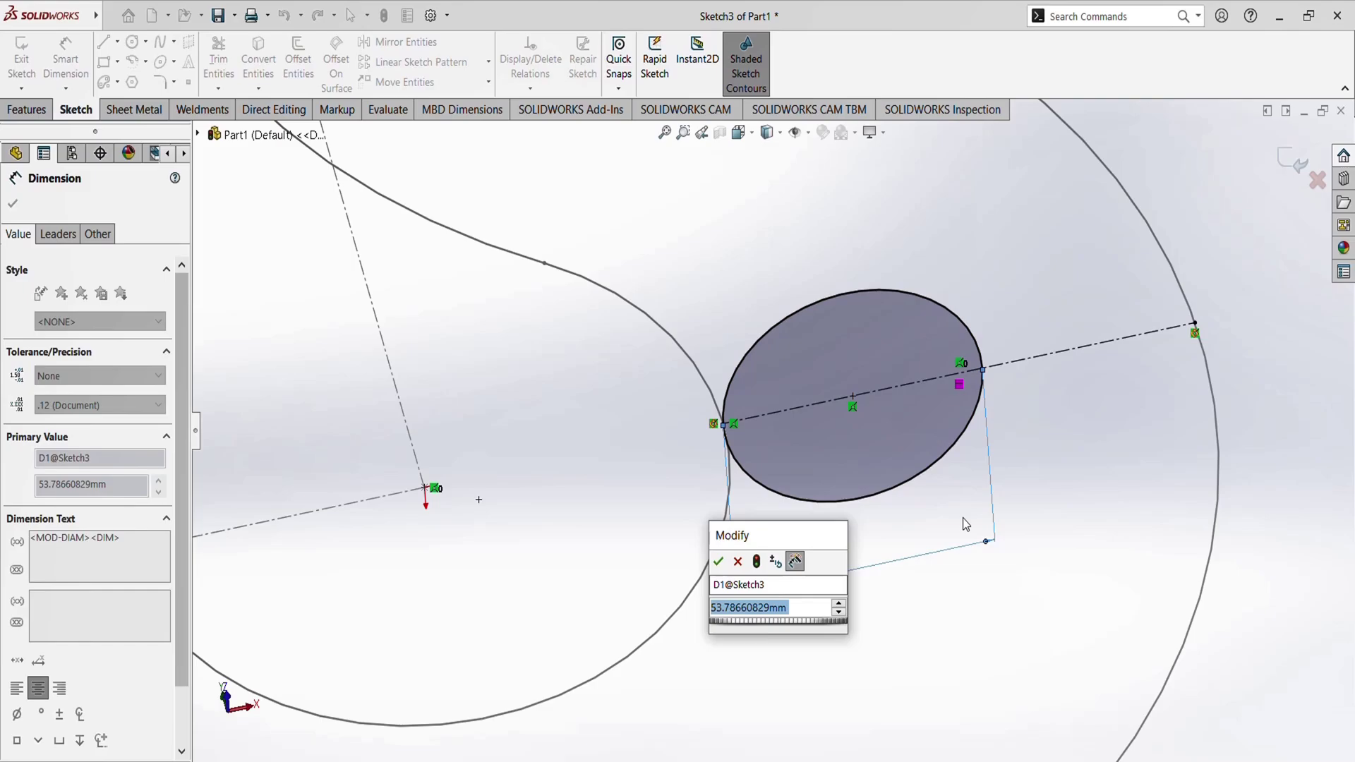
{"action": "type", "text": "100"}
{"action": "key", "text": "Return"}
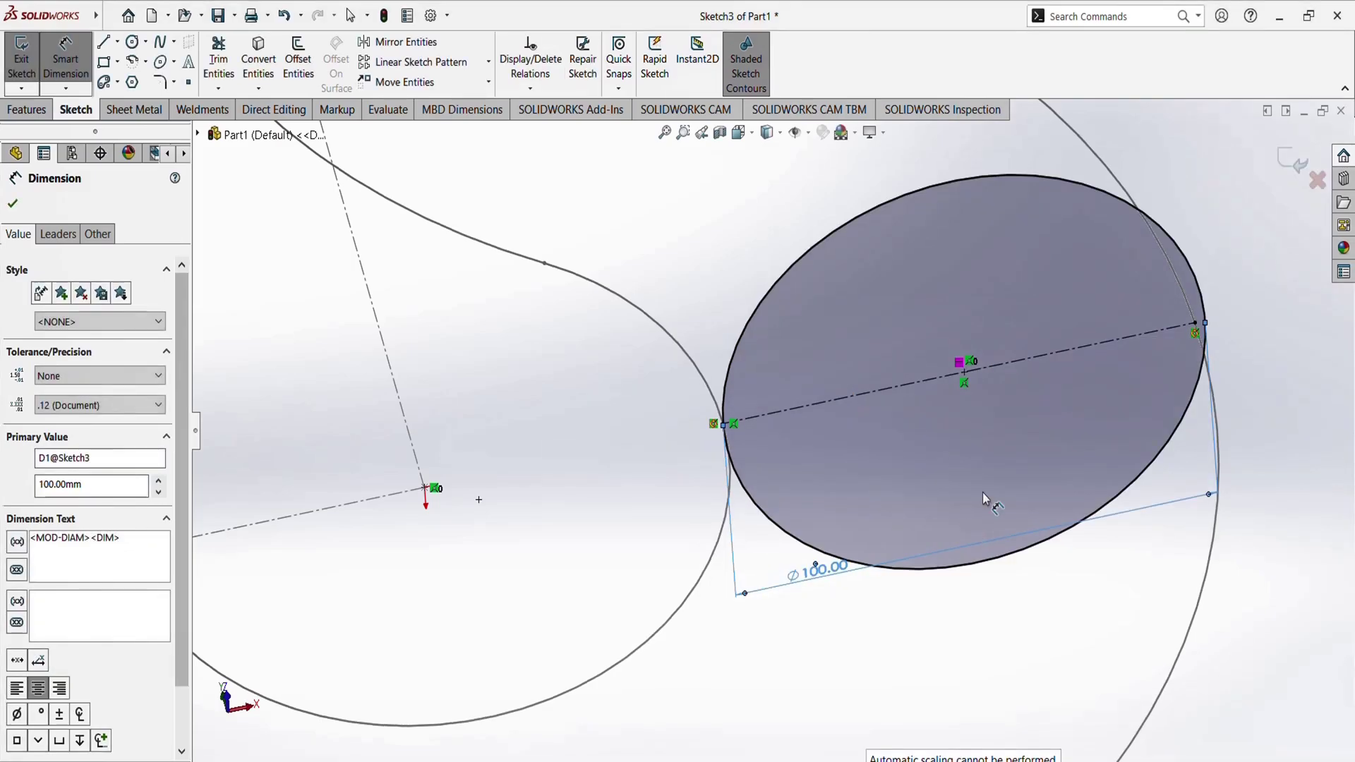
{"action": "mouse_move", "coordinate": [776, 427]}
{"action": "middle_mouse_down"}
{"action": "mouse_move", "coordinate": [708, 432]}
{"action": "mouse_move", "coordinate": [644, 387]}
{"action": "mouse_move", "coordinate": [720, 399]}
{"action": "mouse_move", "coordinate": [705, 414]}
{"action": "mouse_move", "coordinate": [784, 497]}
{"action": "middle_mouse_up"}
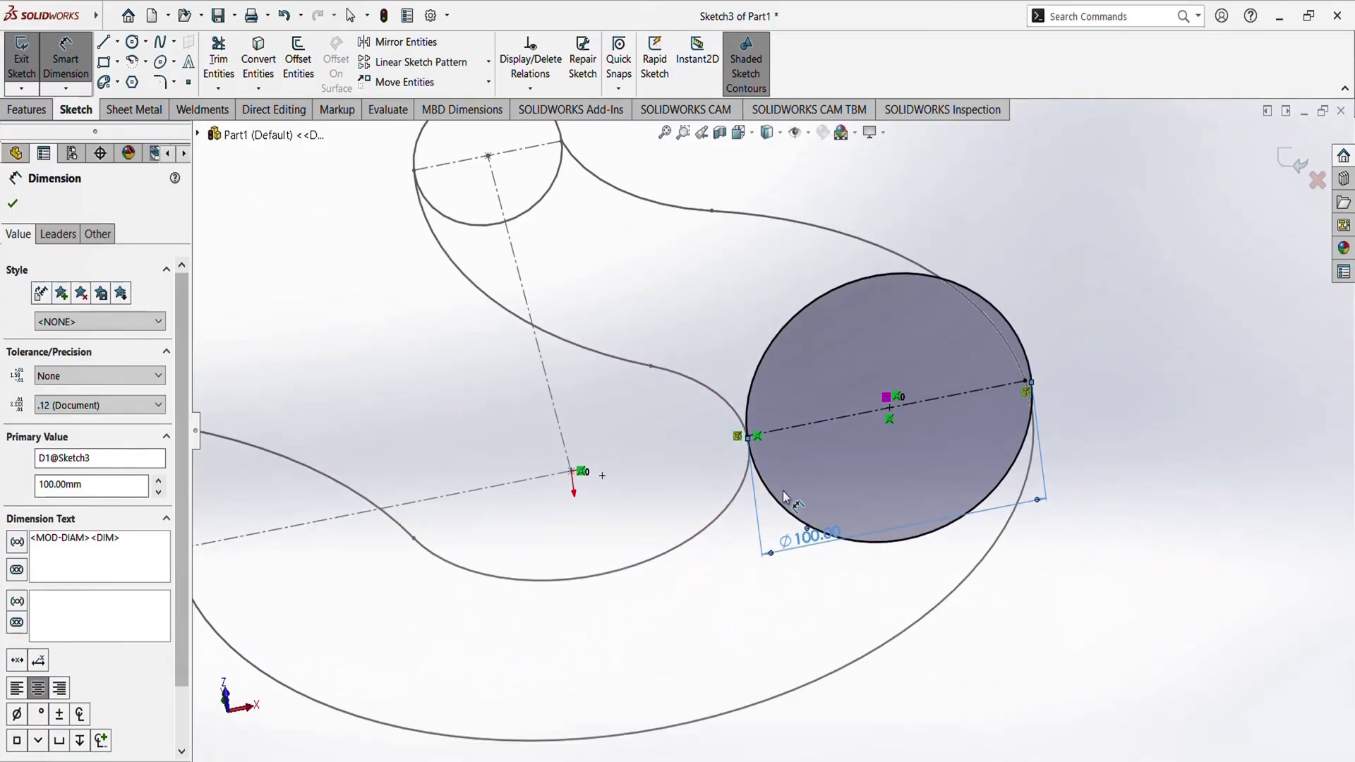
Offset the section's construction line by 30 mm in both directions, creating the offset lines as construction geometry
{"action": "scroll", "coordinate": [784, 498], "scroll_direction": "down", "scroll_amount": 3}
{"action": "scroll", "coordinate": [820, 549], "scroll_direction": "up", "scroll_amount": 4}
{"action": "scroll", "coordinate": [786, 379], "scroll_direction": "down", "scroll_amount": 3}
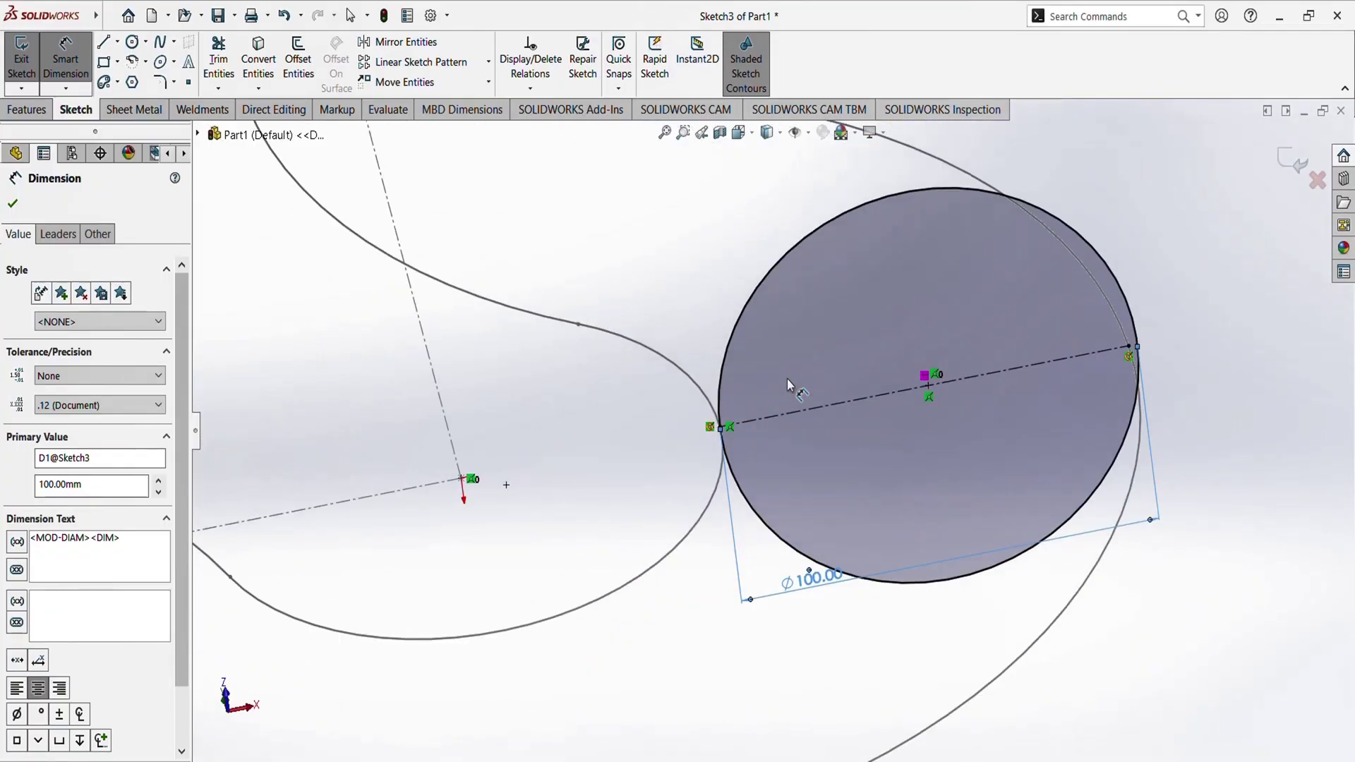
{"action": "scroll", "coordinate": [880, 359], "scroll_direction": "up", "scroll_amount": 1}
{"action": "mouse_move", "coordinate": [881, 359]}
{"action": "middle_mouse_down"}
{"action": "mouse_move", "coordinate": [867, 350]}
{"action": "mouse_move", "coordinate": [885, 357]}
{"action": "middle_mouse_up"}
{"action": "scroll", "coordinate": [919, 446], "scroll_direction": "up", "scroll_amount": 2}
{"action": "scroll", "coordinate": [852, 411], "scroll_direction": "down", "scroll_amount": 3}
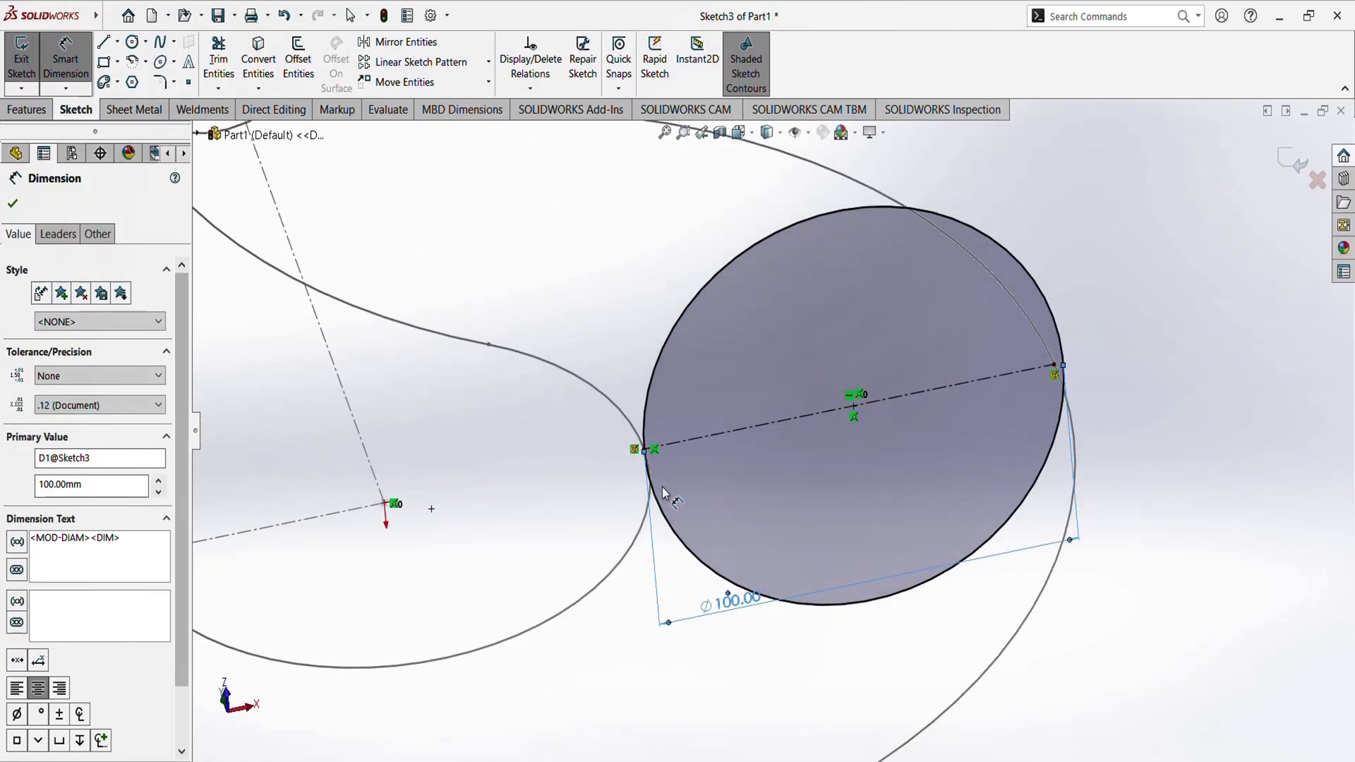
{"action": "left_click", "coordinate": [298, 60]}
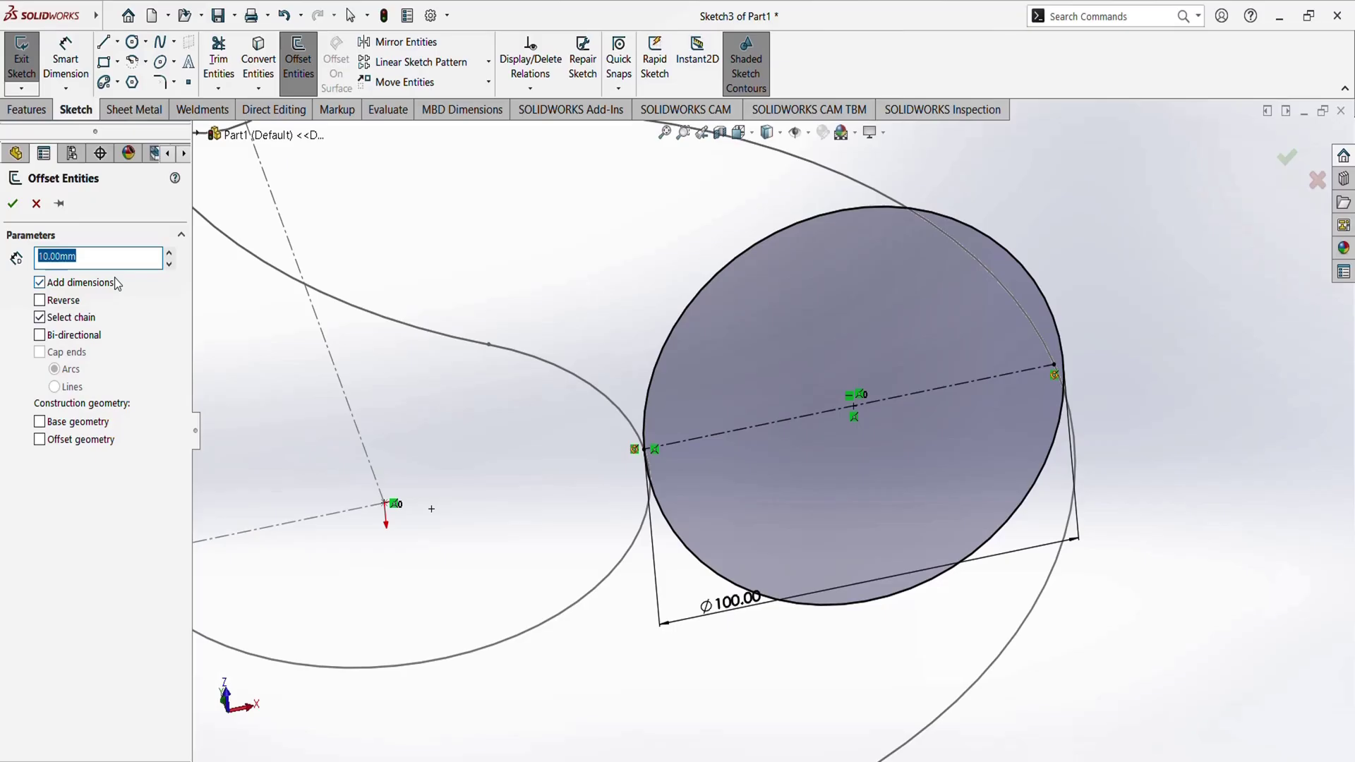
{"action": "type", "text": "30"}
{"action": "key", "text": "Return"}
{"action": "left_click", "coordinate": [39, 335]}
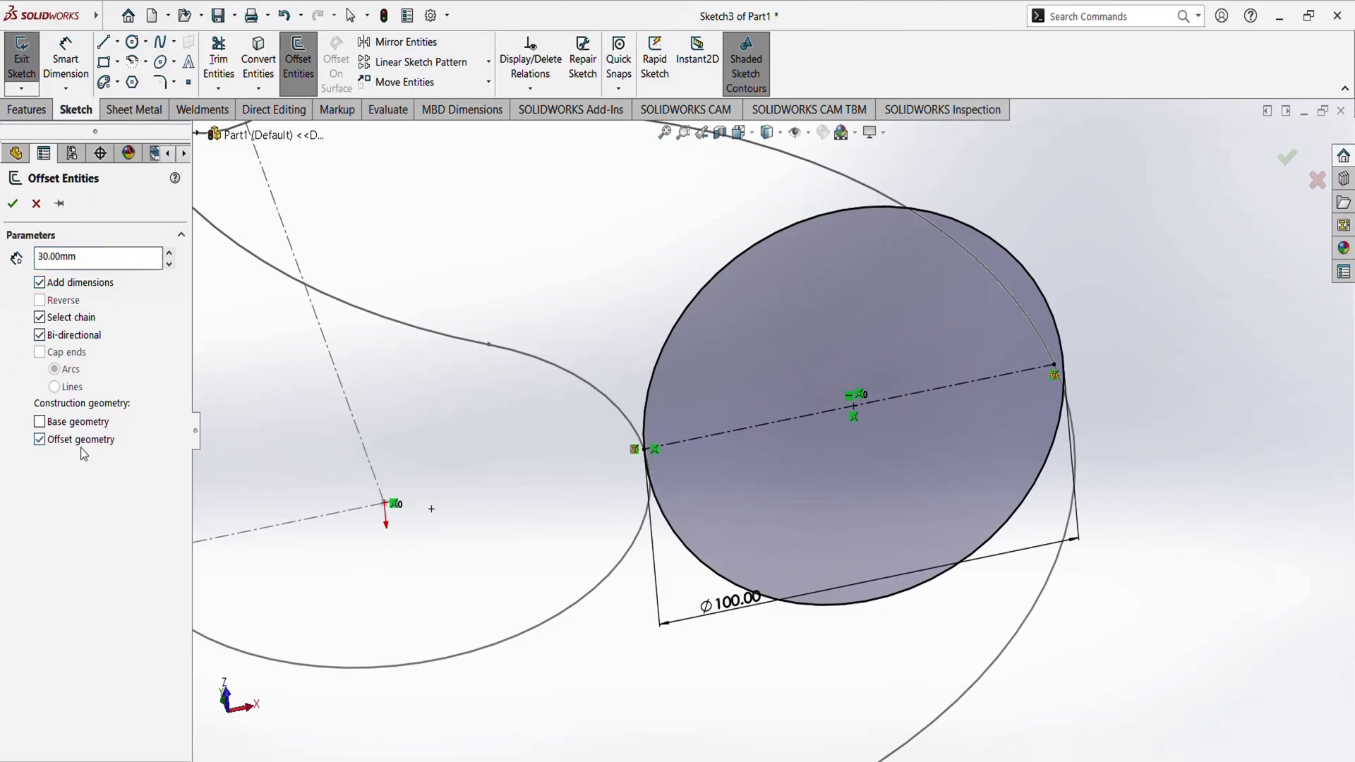
{"action": "left_click", "coordinate": [40, 440]}
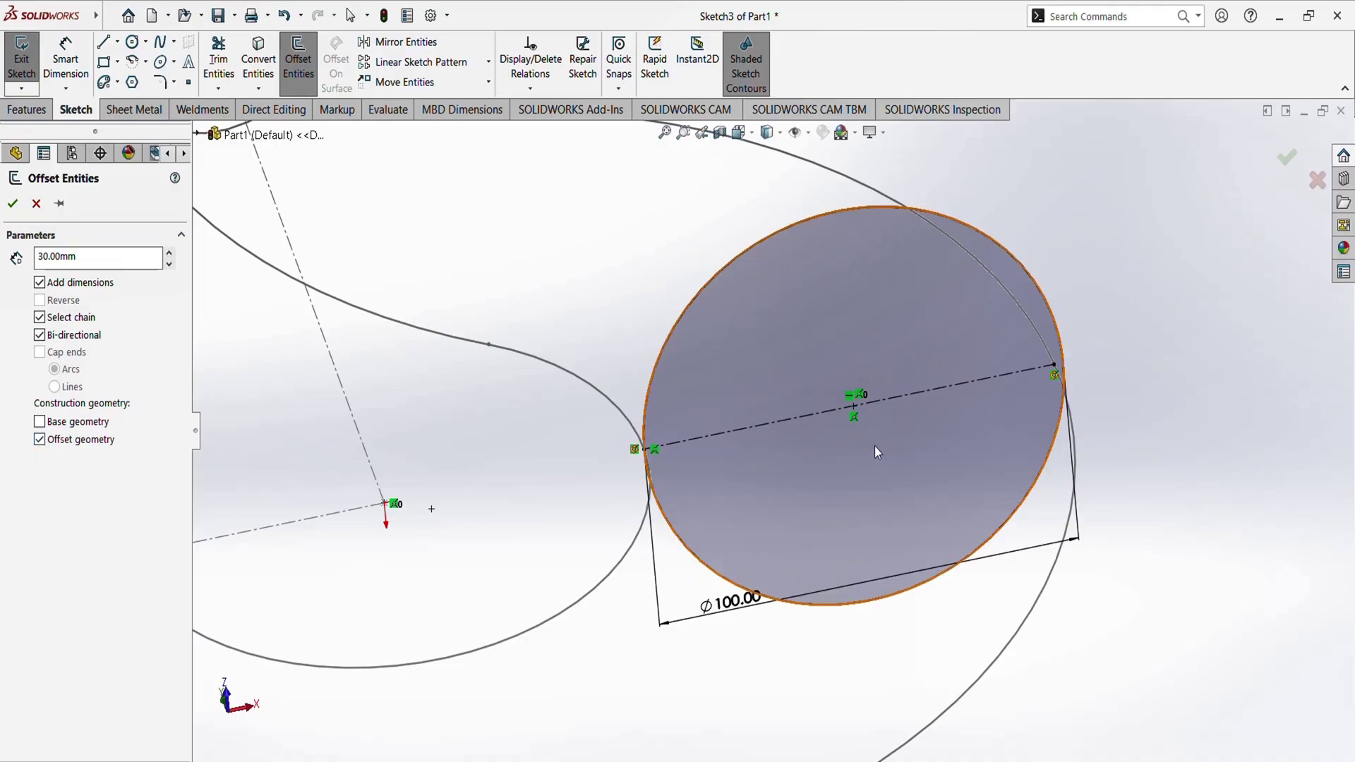
{"action": "left_click", "coordinate": [824, 415]}
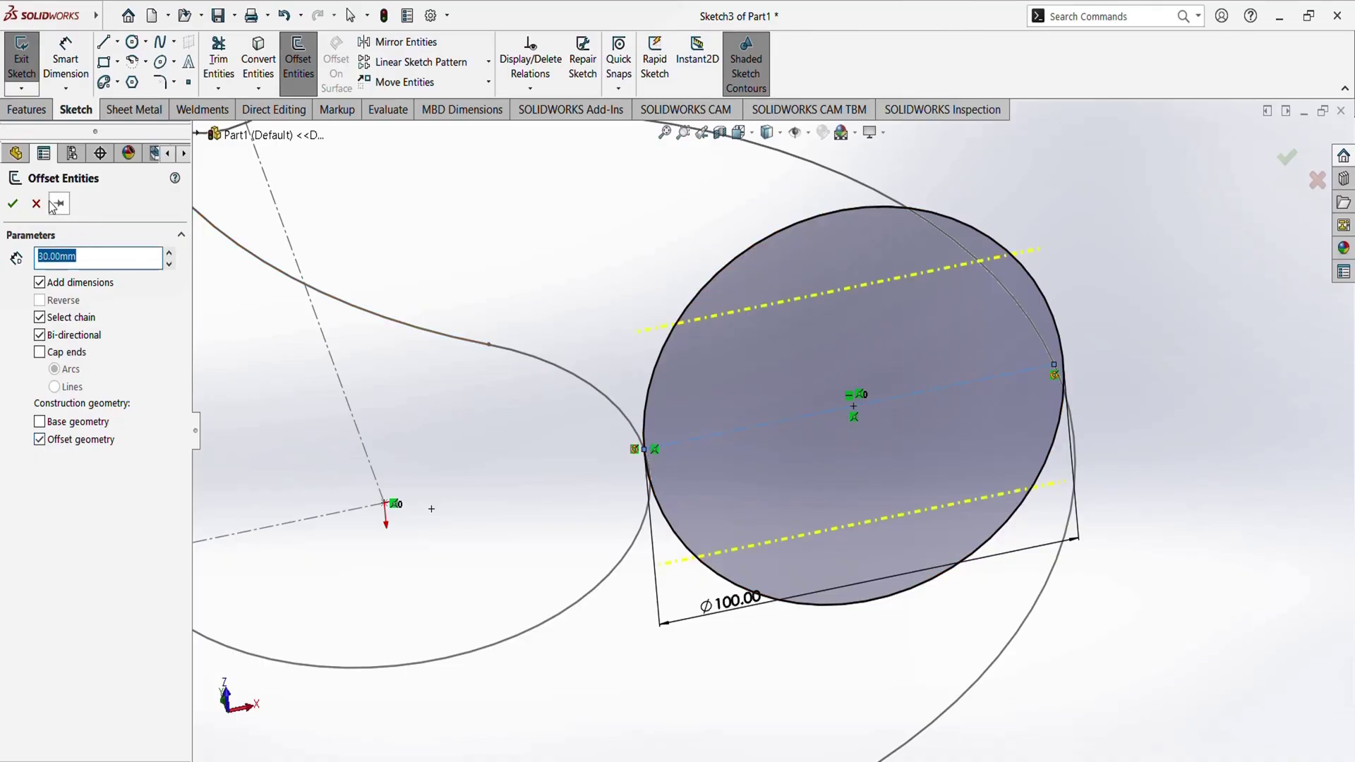
{"action": "left_click", "coordinate": [13, 203]}
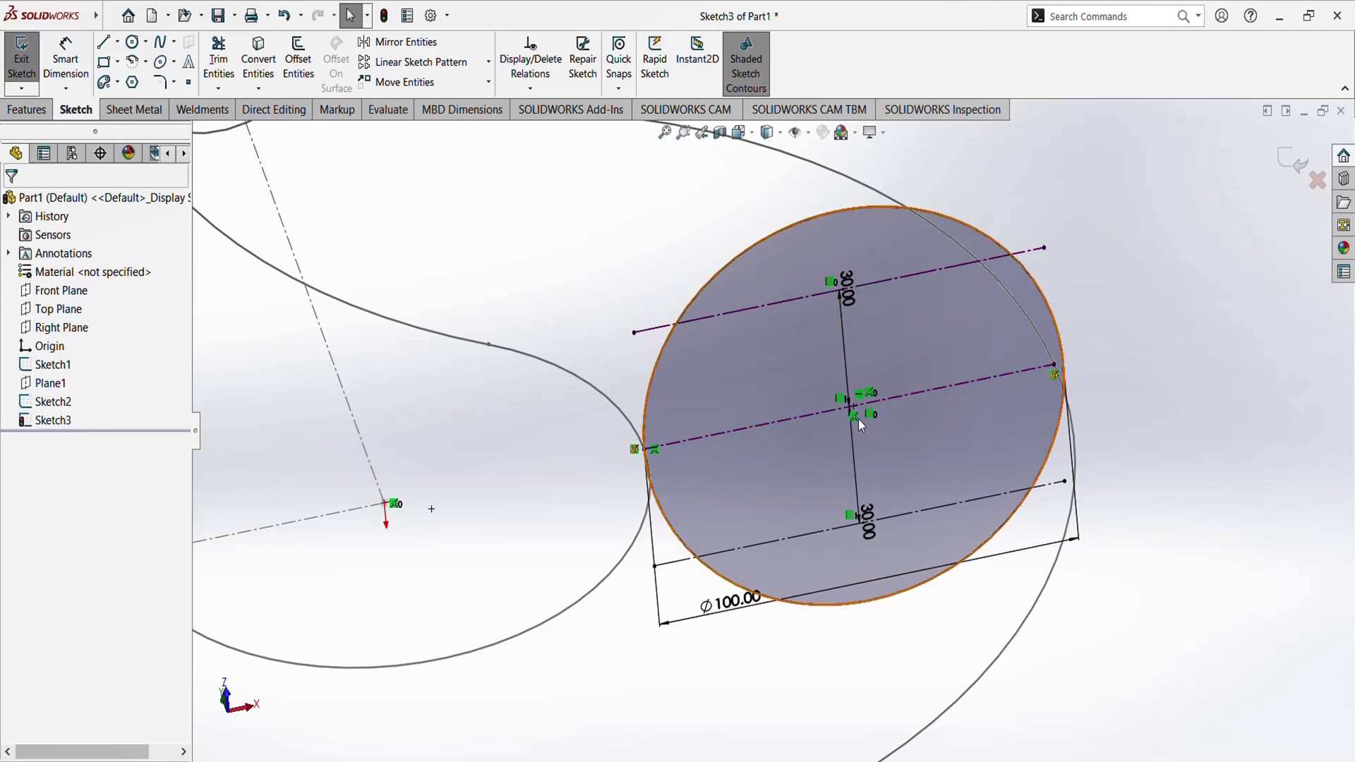
Trim the 100 mm circle, keeping only the inner arc between the two offset construction lines
{"action": "mouse_move", "coordinate": [864, 465]}
{"action": "middle_mouse_down"}
{"action": "mouse_move", "coordinate": [823, 316]}
{"action": "mouse_move", "coordinate": [840, 336]}
{"action": "mouse_move", "coordinate": [818, 331]}
{"action": "middle_mouse_up"}
{"action": "scroll", "coordinate": [826, 514], "scroll_direction": "down", "scroll_amount": 2}
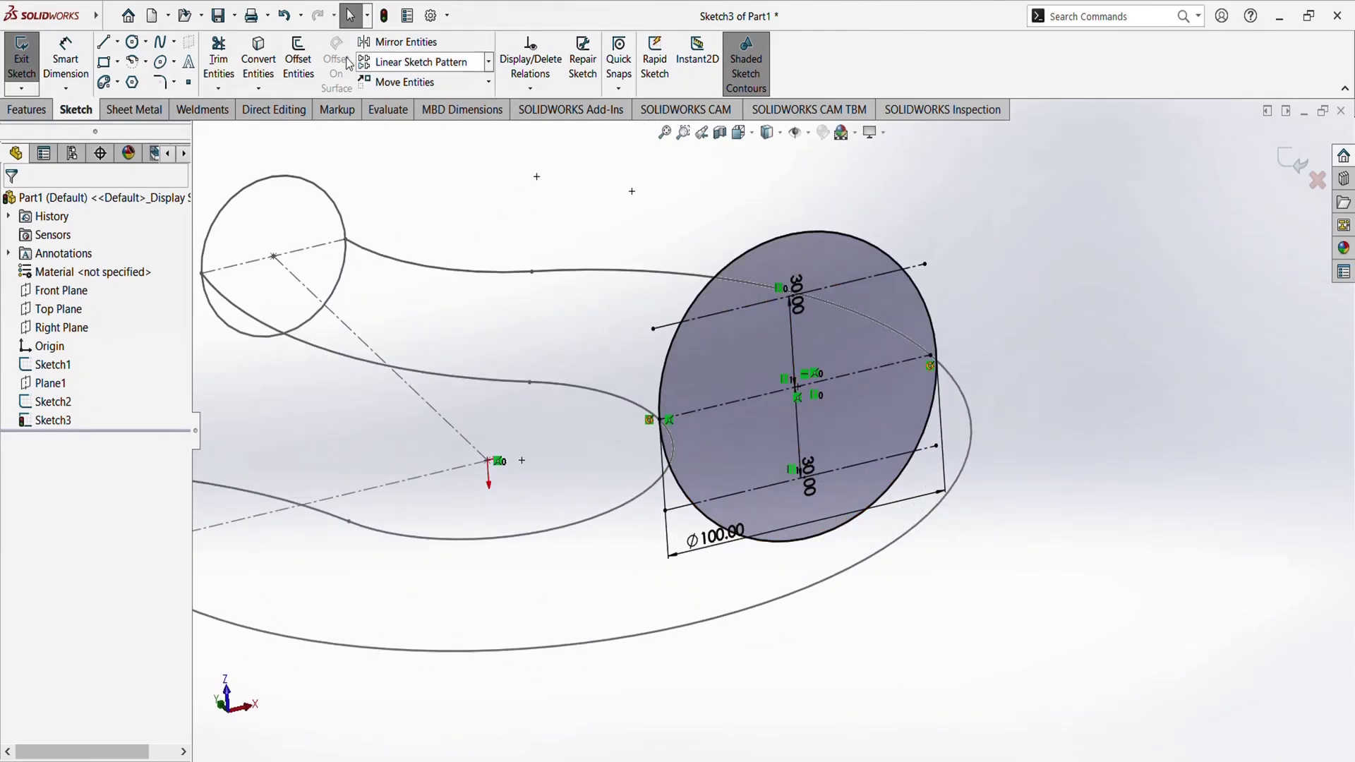
{"action": "left_click", "coordinate": [218, 62]}
{"action": "scroll", "coordinate": [900, 205], "scroll_direction": "down", "scroll_amount": 1}
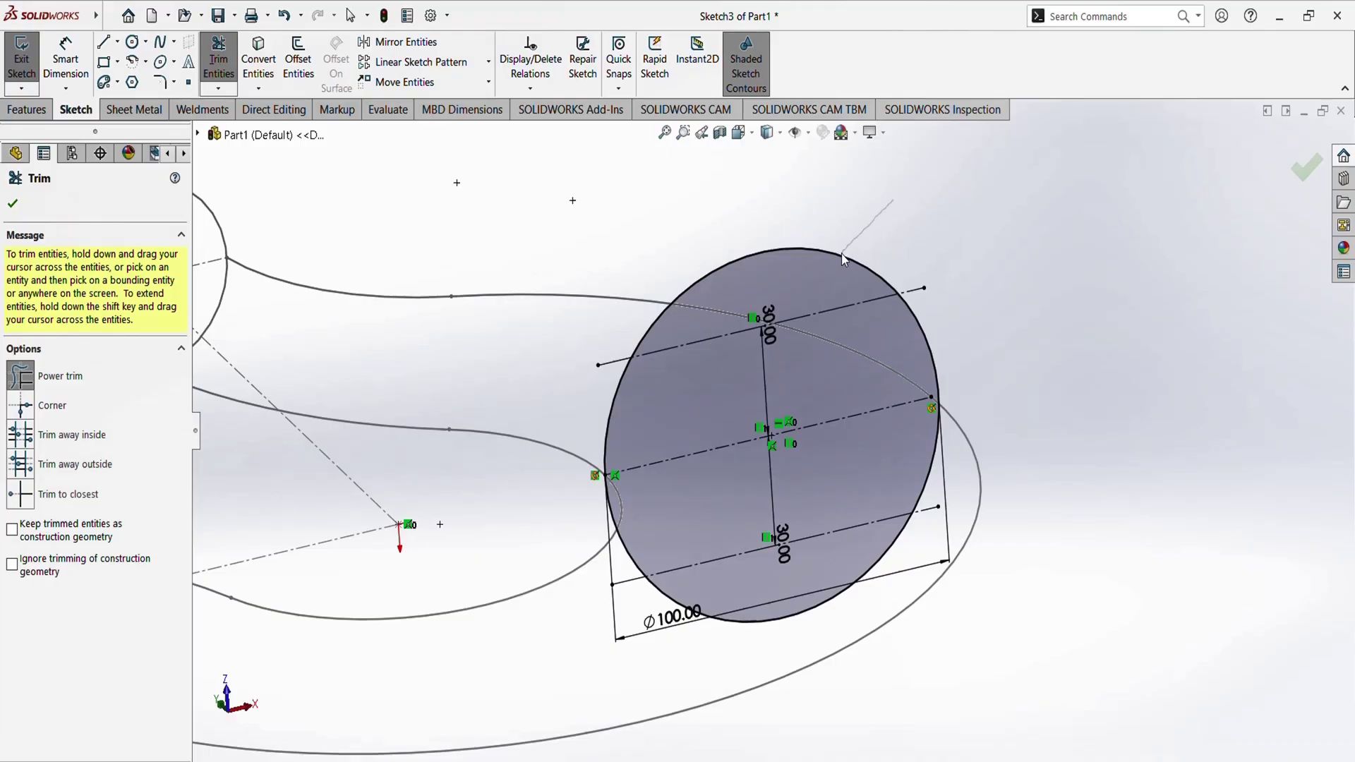
{"action": "left_click_drag", "start_coordinate": [842, 254], "coordinate": [837, 264]}
{"action": "left_click_drag", "start_coordinate": [949, 331], "coordinate": [919, 342]}
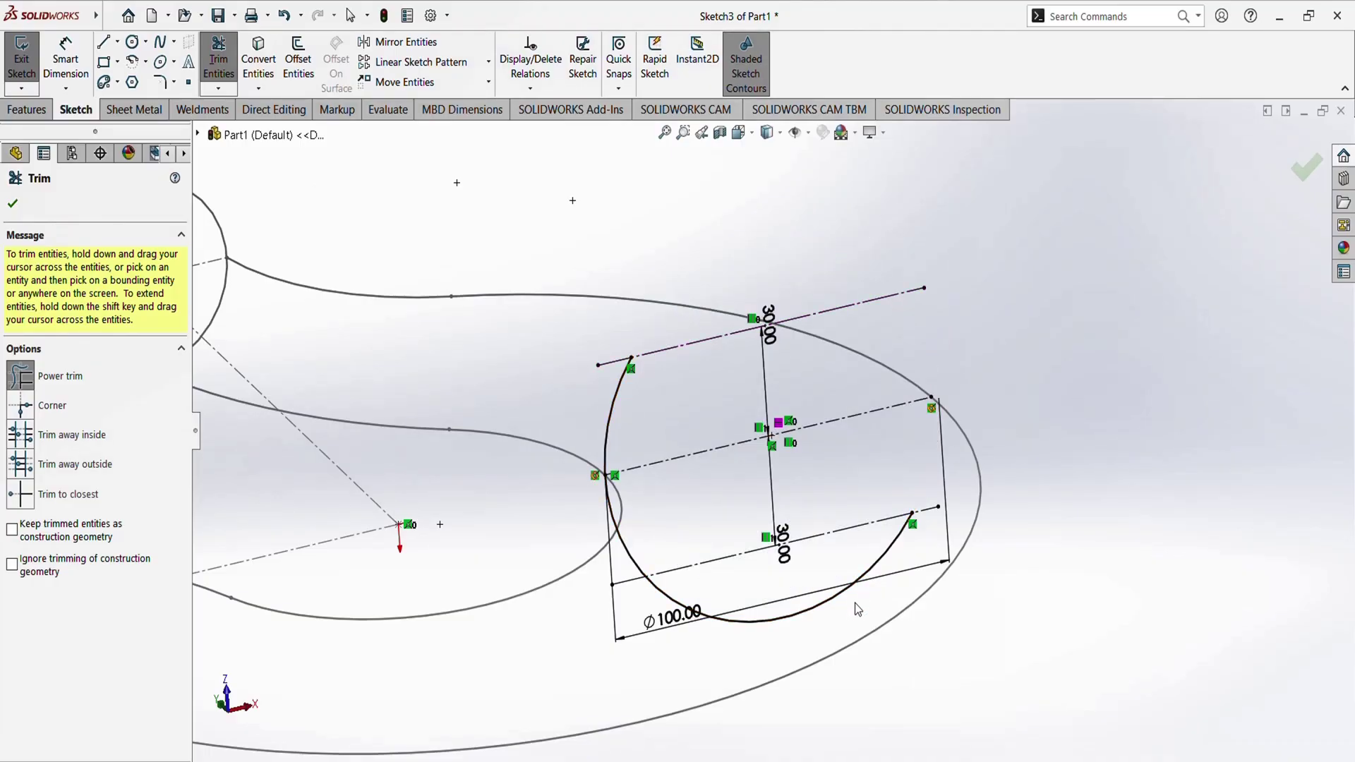
{"action": "left_click_drag", "start_coordinate": [858, 608], "coordinate": [625, 565]}
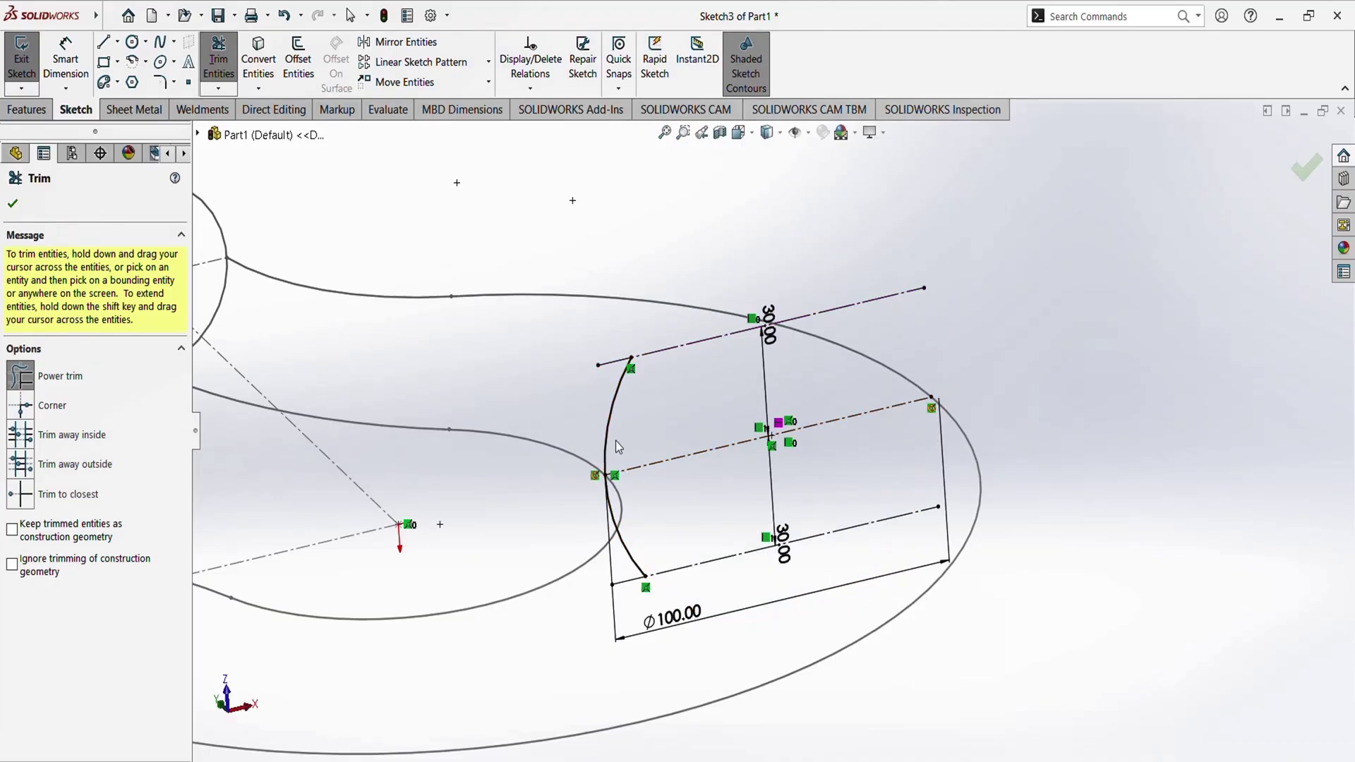
Draw a circle of about 16 mm radius centred on the middle construction line and passing through its outer endpoint
{"action": "mouse_move", "coordinate": [637, 447]}
{"action": "middle_mouse_down"}
{"action": "mouse_move", "coordinate": [583, 396]}
{"action": "mouse_move", "coordinate": [590, 419]}
{"action": "mouse_move", "coordinate": [638, 447]}
{"action": "mouse_move", "coordinate": [629, 460]}
{"action": "mouse_move", "coordinate": [624, 426]}
{"action": "middle_mouse_up"}
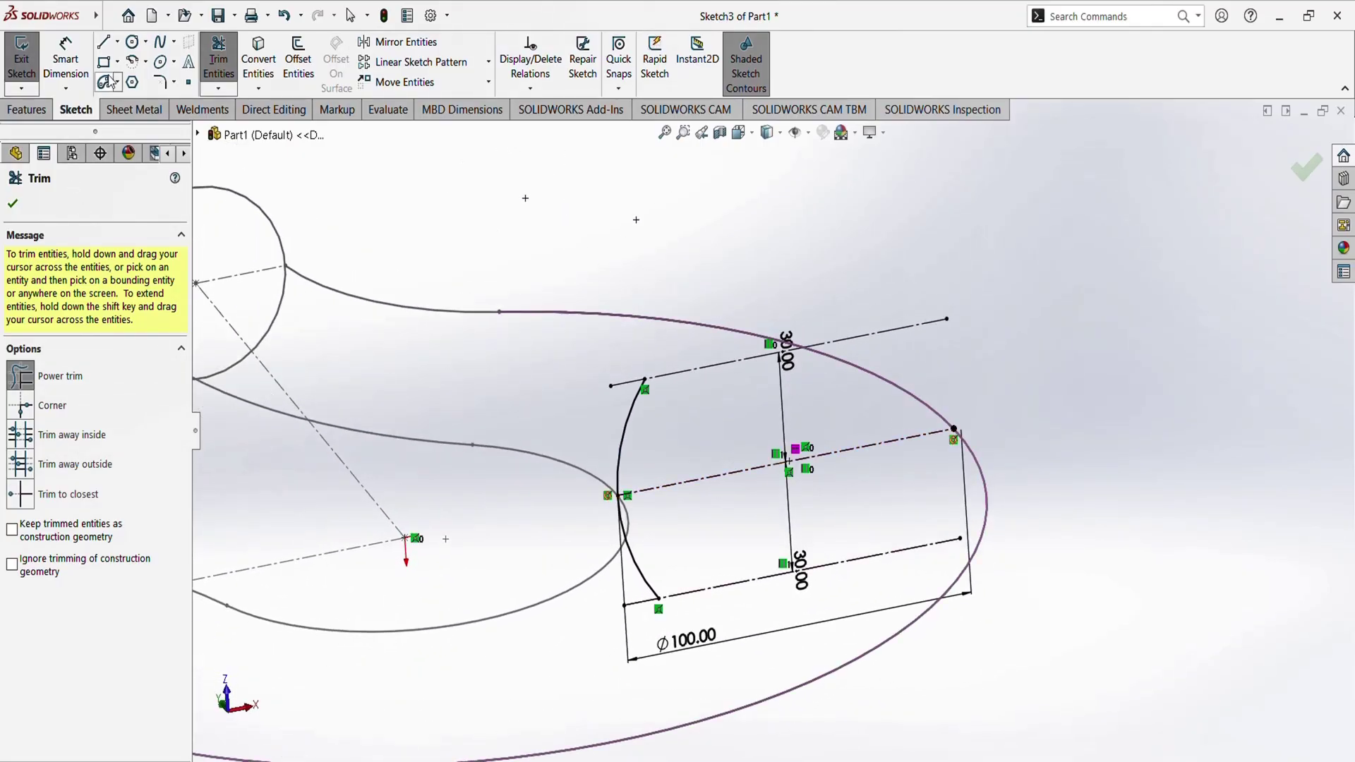
{"action": "left_click", "coordinate": [132, 42]}
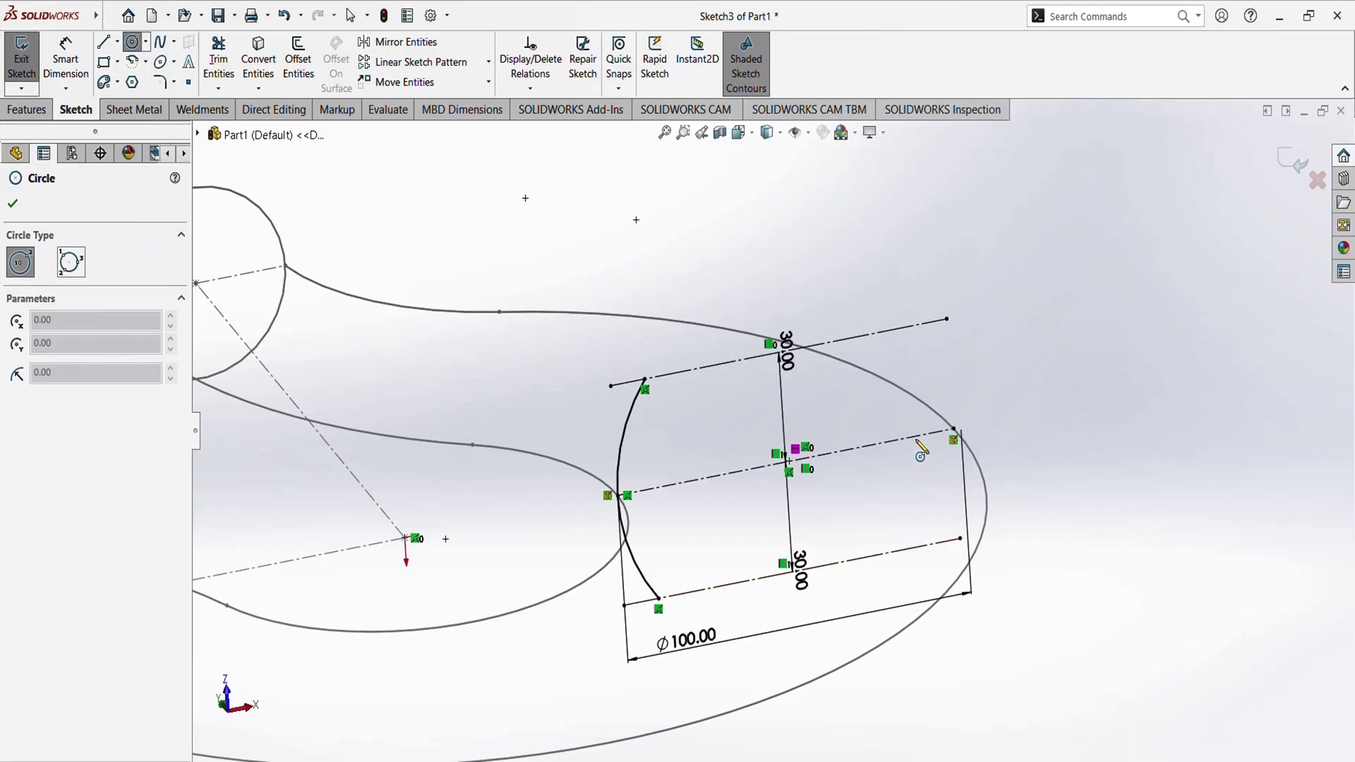
{"action": "scroll", "coordinate": [923, 446], "scroll_direction": "down", "scroll_amount": 3}
{"action": "left_click", "coordinate": [861, 439]}
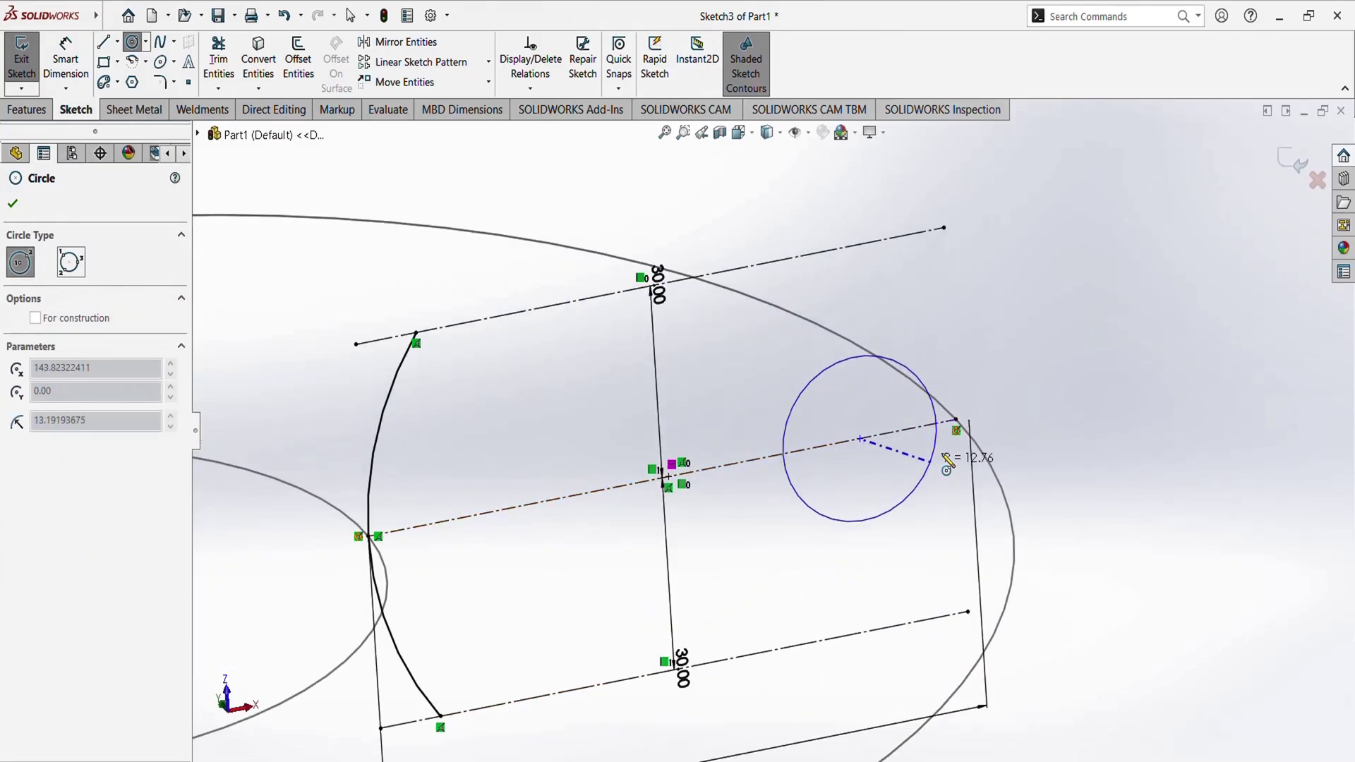
{"action": "left_click", "coordinate": [957, 421]}
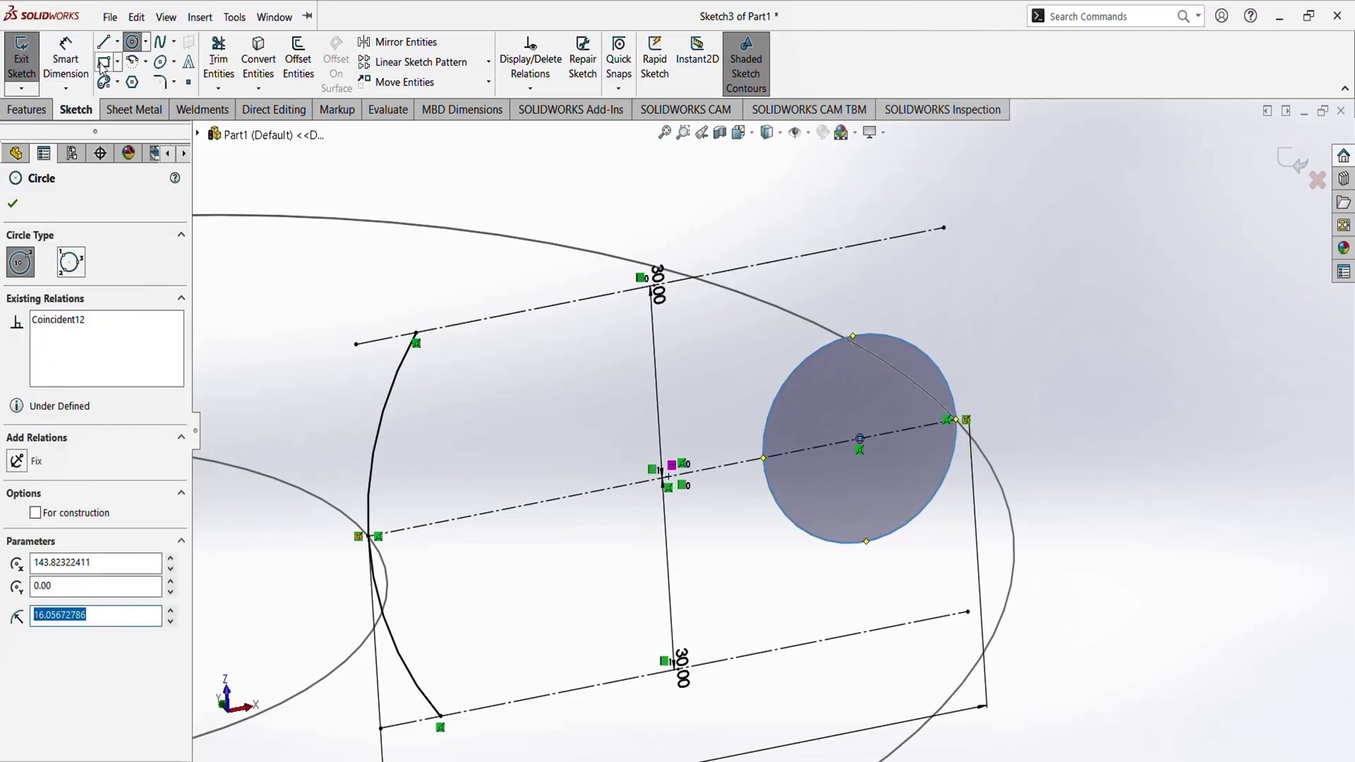
Dimension the small outer circle with a diameter of 36 mm
{"action": "left_click", "coordinate": [66, 60]}
{"action": "left_click", "coordinate": [934, 365]}
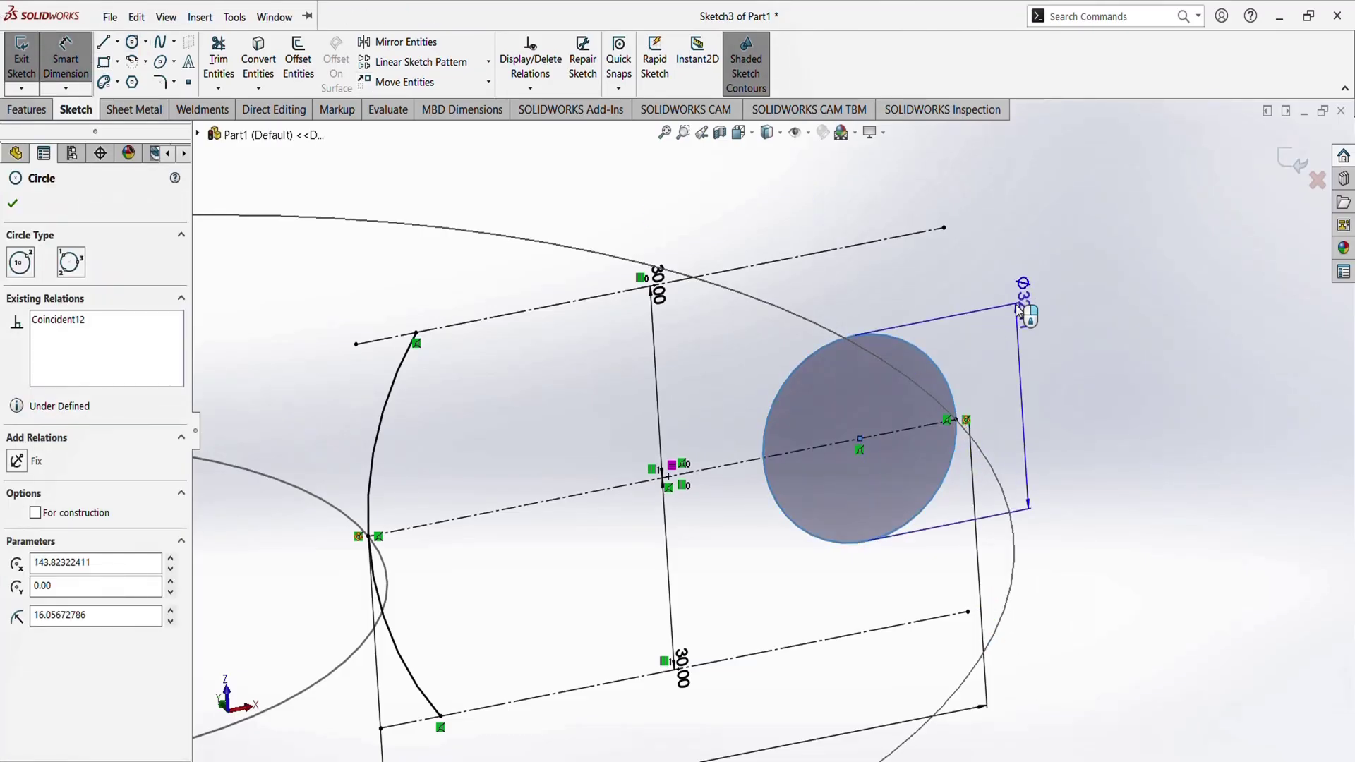
{"action": "left_click", "coordinate": [1025, 308]}
{"action": "type", "text": "36"}
{"action": "key", "text": "Return"}
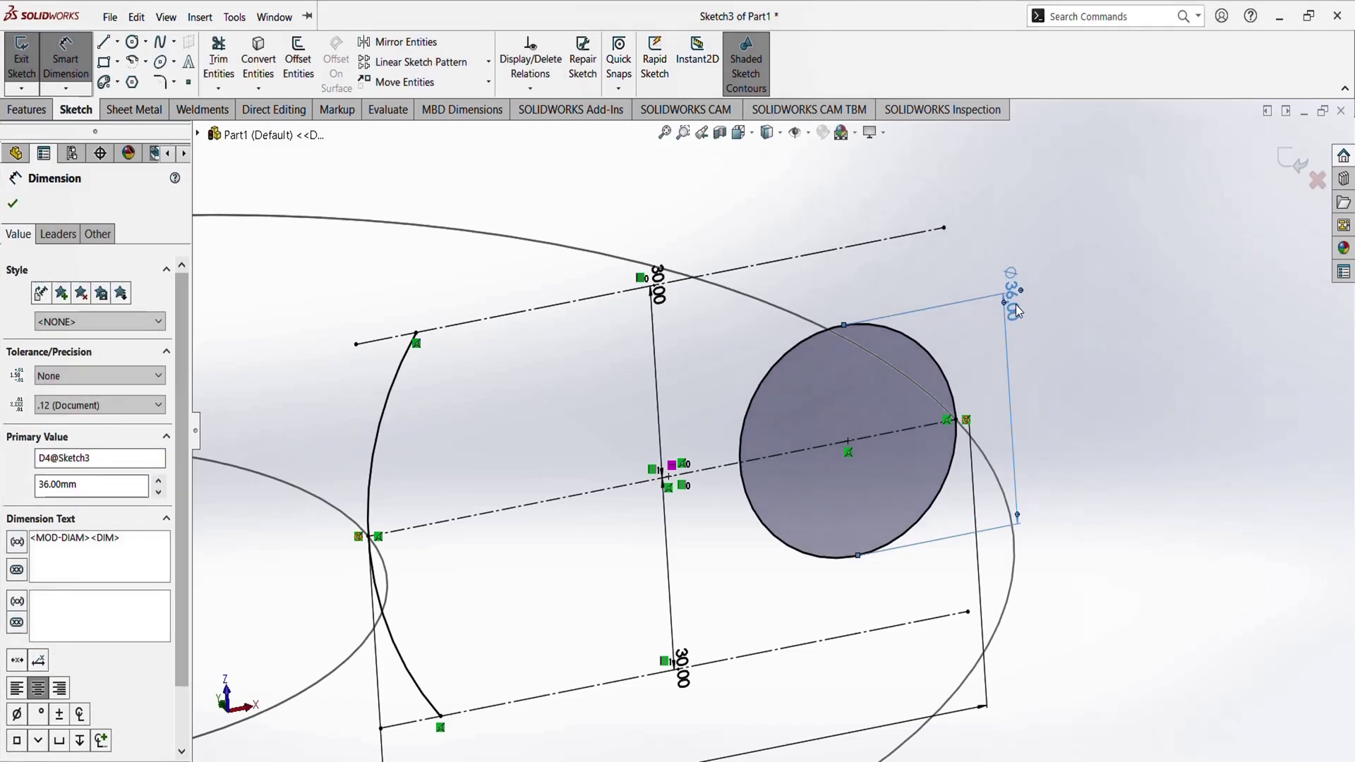
Draw a line from the inner arc's upper endpoint tangent to the 36 mm circle
{"action": "mouse_move", "coordinate": [1062, 395]}
{"action": "middle_mouse_down"}
{"action": "mouse_move", "coordinate": [868, 364]}
{"action": "mouse_move", "coordinate": [687, 380]}
{"action": "mouse_move", "coordinate": [790, 413]}
{"action": "middle_mouse_up"}
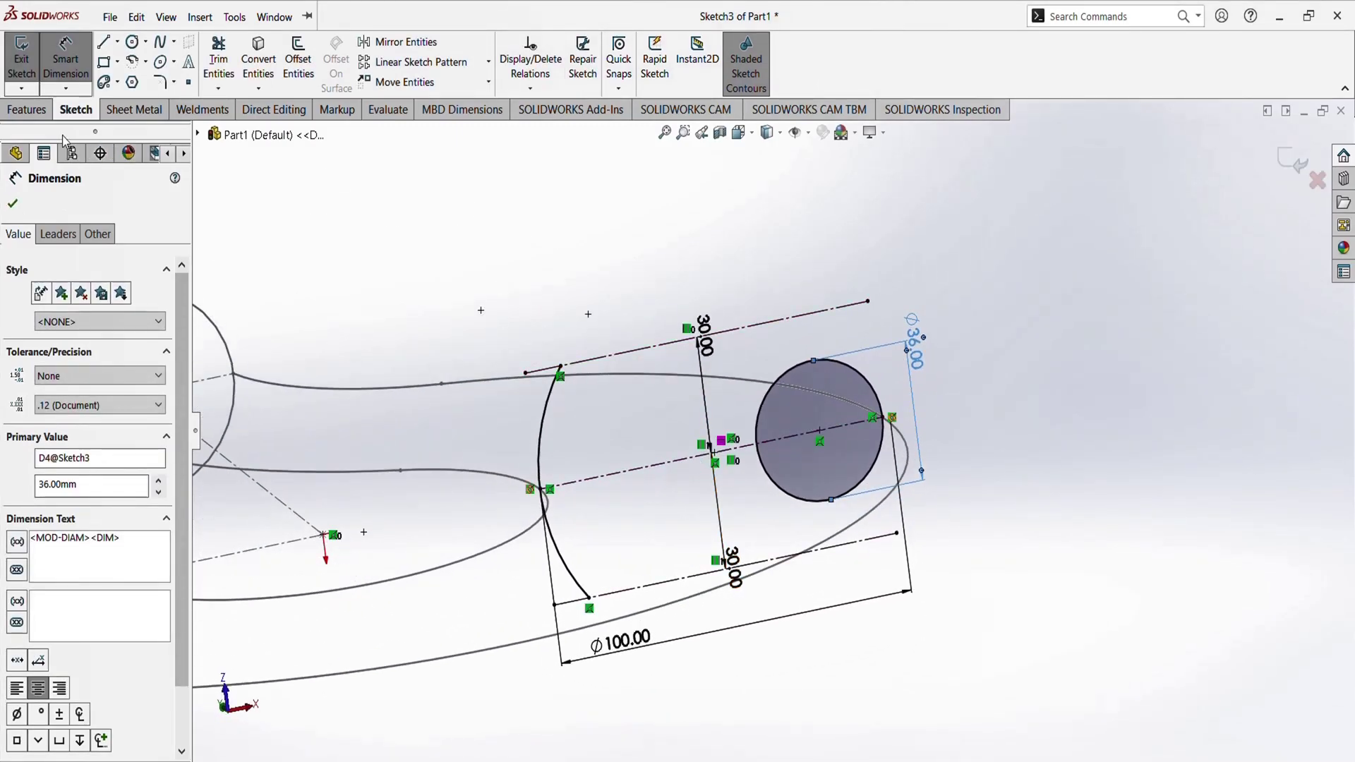
{"action": "left_click", "coordinate": [102, 43]}
{"action": "scroll", "coordinate": [804, 425], "scroll_direction": "down", "scroll_amount": 3}
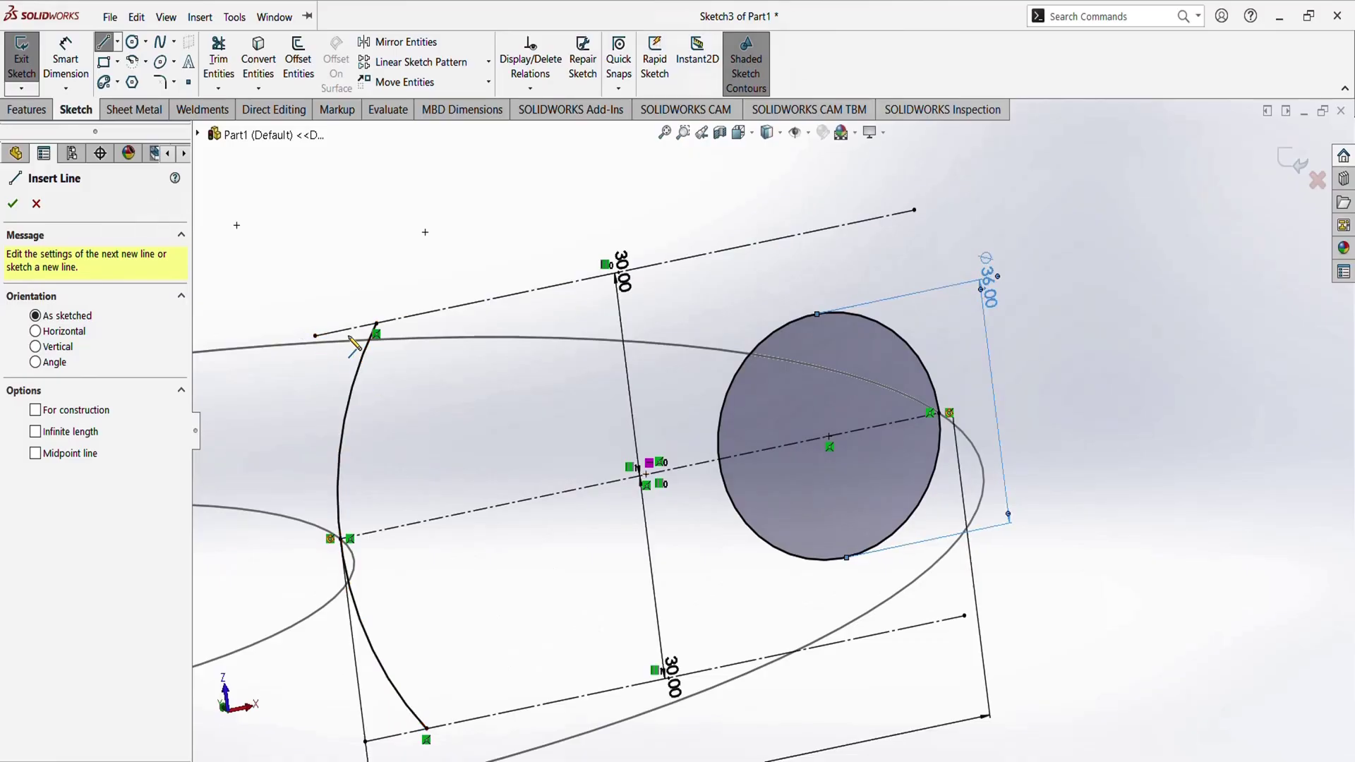
{"action": "left_click", "coordinate": [377, 324]}
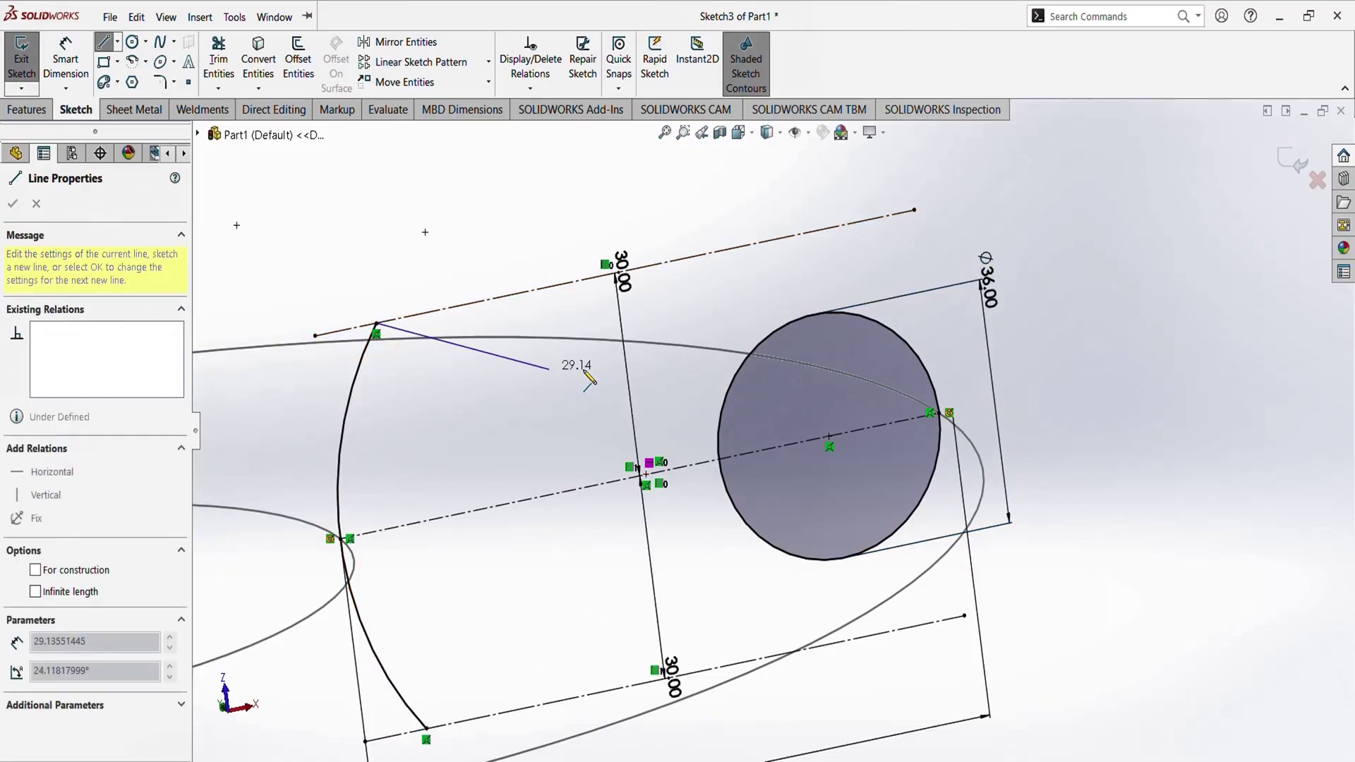
{"action": "left_click", "coordinate": [834, 313]}
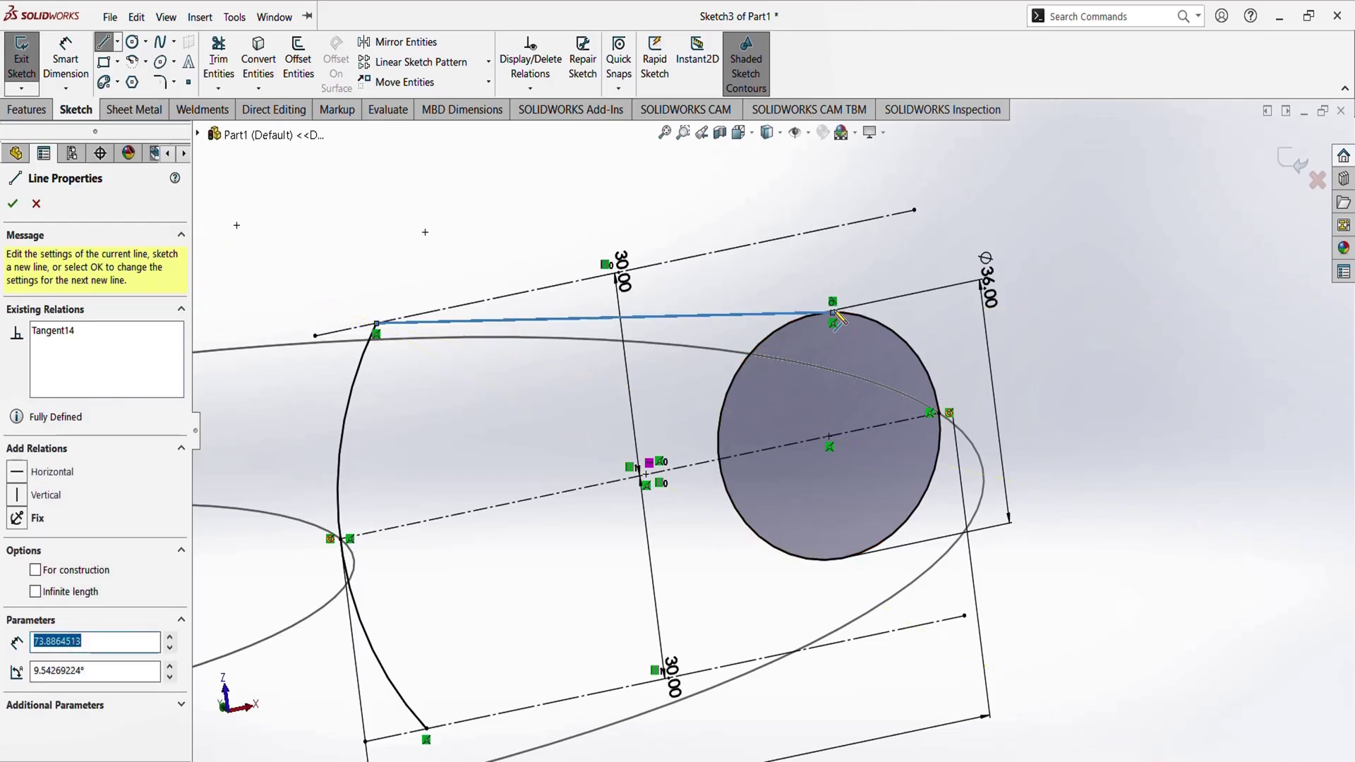
{"action": "key", "text": "Escape"}
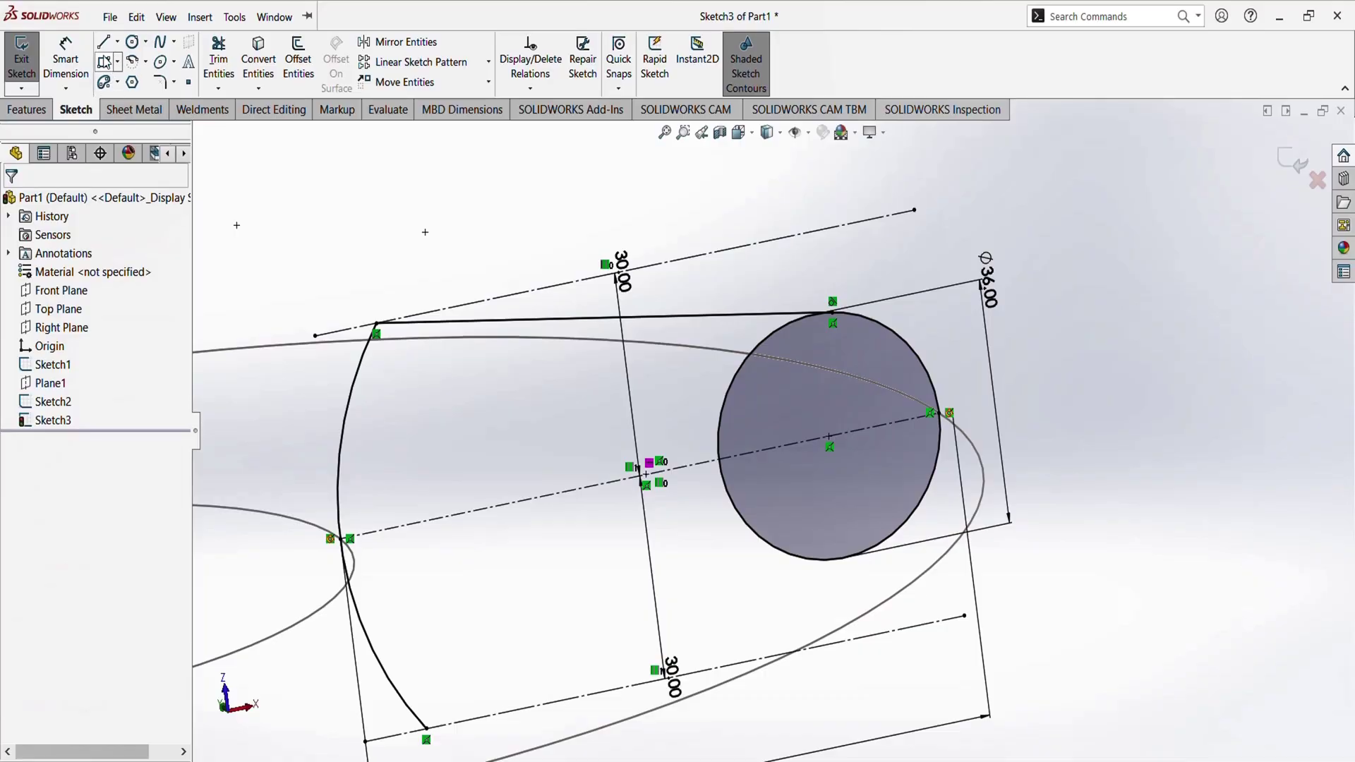
Draw a second line from the inner arc's lower endpoint tangent to the underside of the 36 mm circle
{"action": "left_click", "coordinate": [104, 48]}
{"action": "middle_click_drag", "start_coordinate": [420, 753], "coordinate": [505, 656], "text": "ctrl"}
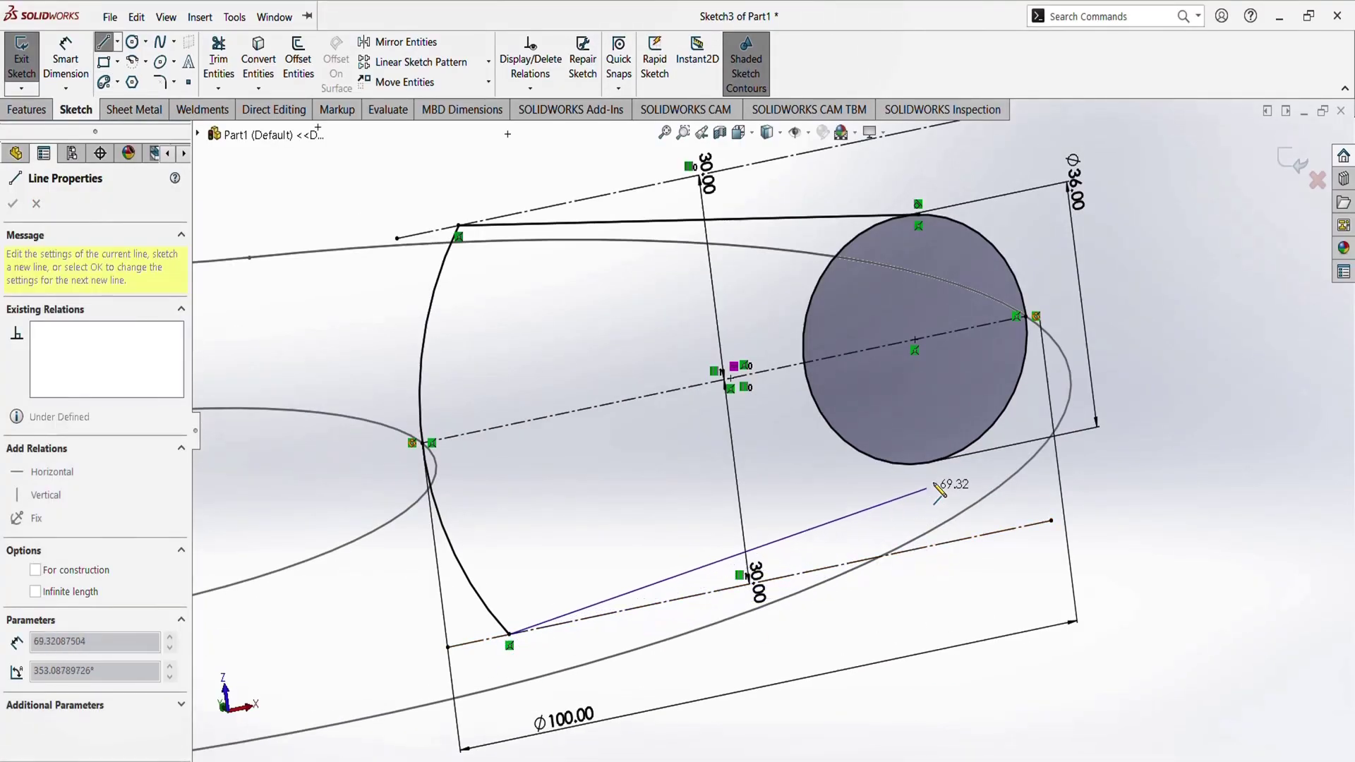
{"action": "scroll", "coordinate": [971, 469], "scroll_direction": "down", "scroll_amount": 3}
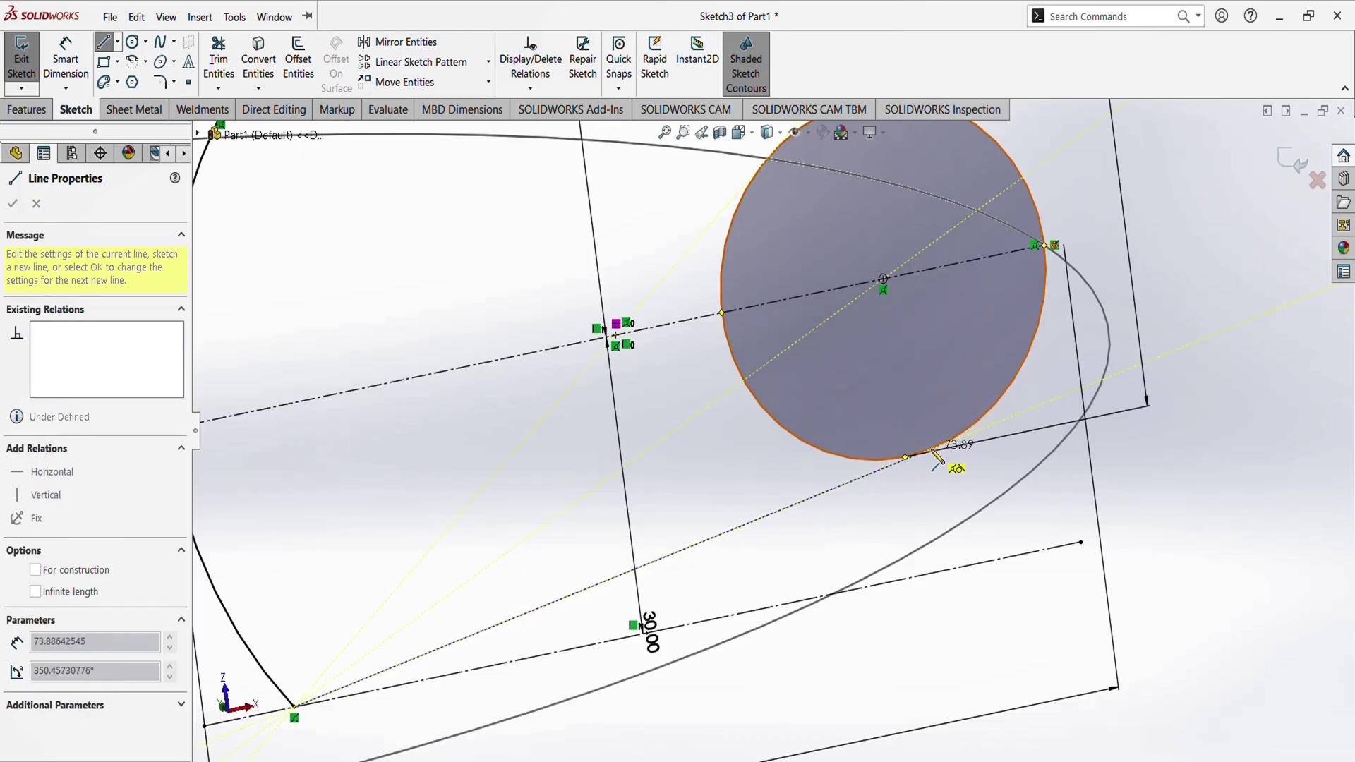
{"action": "left_click", "coordinate": [930, 452]}
{"action": "key", "text": "Escape"}
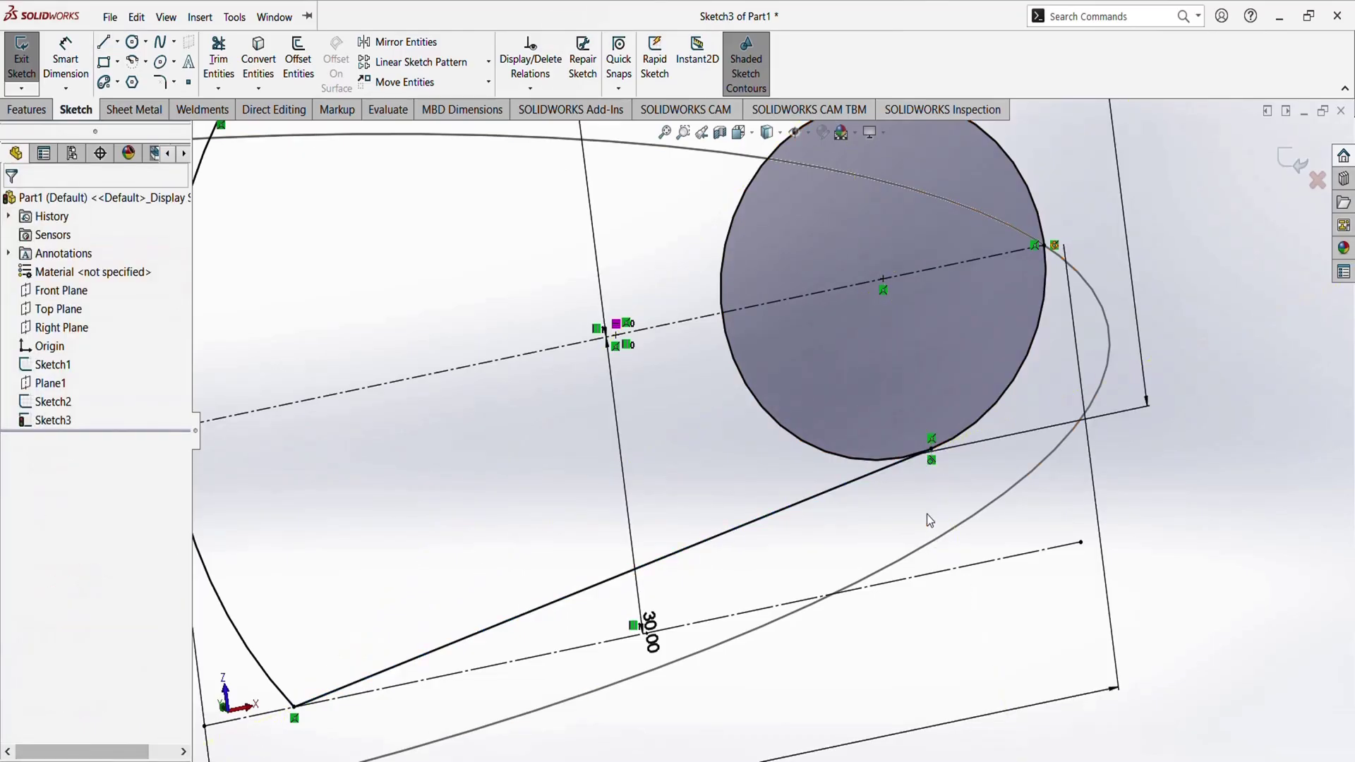
Trim away the part of the 36 mm circle inside the section, leaving only its outer arc between the tangent lines
{"action": "scroll", "coordinate": [929, 514], "scroll_direction": "up", "scroll_amount": 4}
{"action": "scroll", "coordinate": [794, 340], "scroll_direction": "down", "scroll_amount": 2}
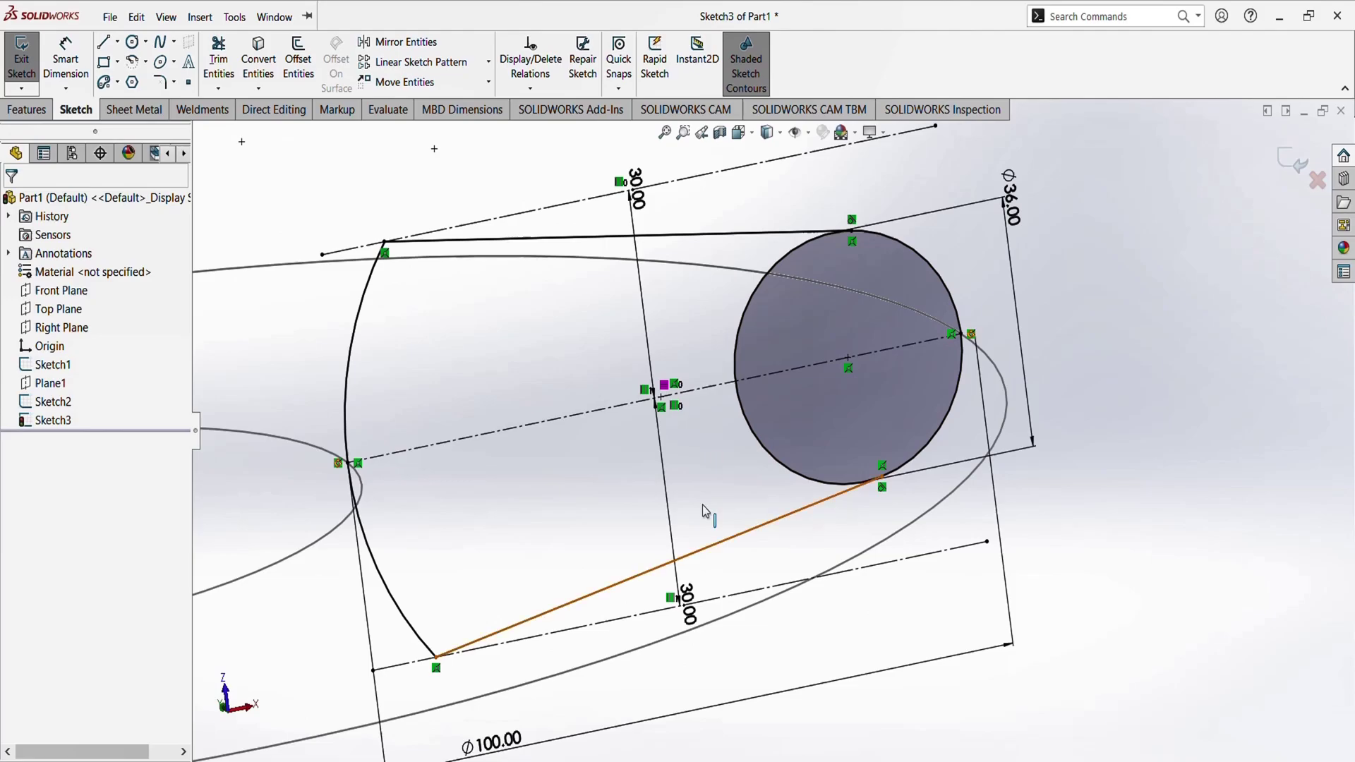
{"action": "left_click", "coordinate": [166, 17]}
{"action": "key", "text": "Escape"}
{"action": "left_click", "coordinate": [218, 62]}
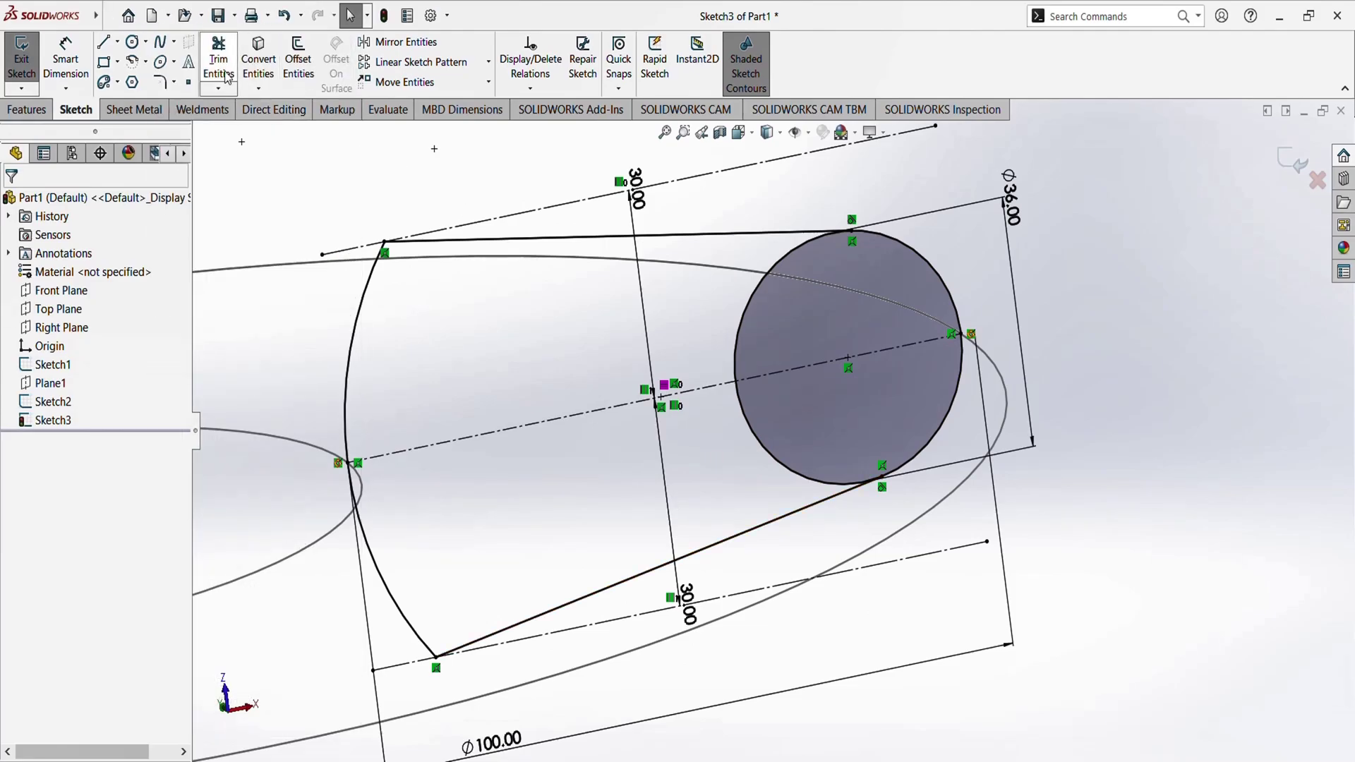
{"action": "left_click_drag", "start_coordinate": [786, 324], "coordinate": [754, 289]}
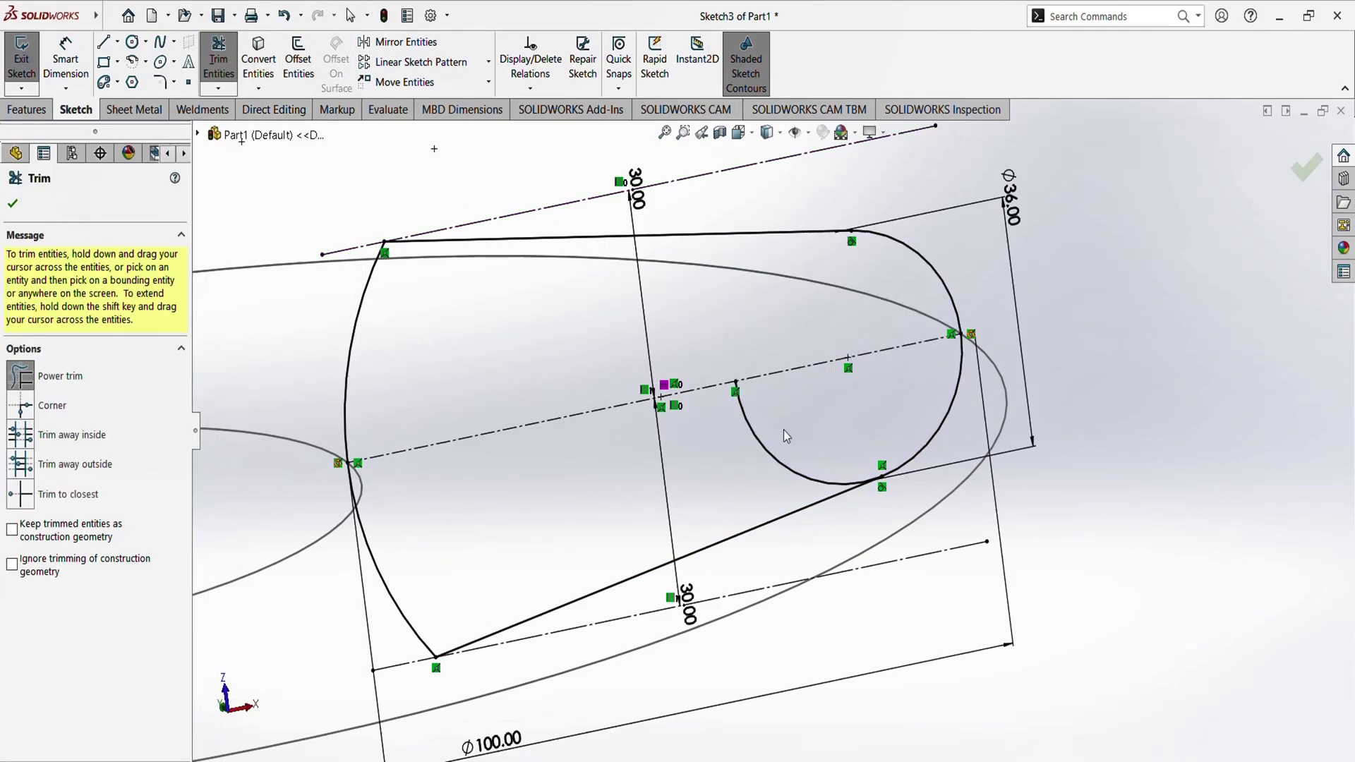
{"action": "left_click_drag", "start_coordinate": [783, 430], "coordinate": [691, 502]}
Add 10 mm sketch fillets at both corners where the inner arc meets the tangent lines
{"action": "scroll", "coordinate": [683, 497], "scroll_direction": "up", "scroll_amount": 3}
{"action": "mouse_move", "coordinate": [683, 497]}
{"action": "middle_mouse_down"}
{"action": "mouse_move", "coordinate": [565, 436]}
{"action": "mouse_move", "coordinate": [574, 358]}
{"action": "middle_mouse_up"}
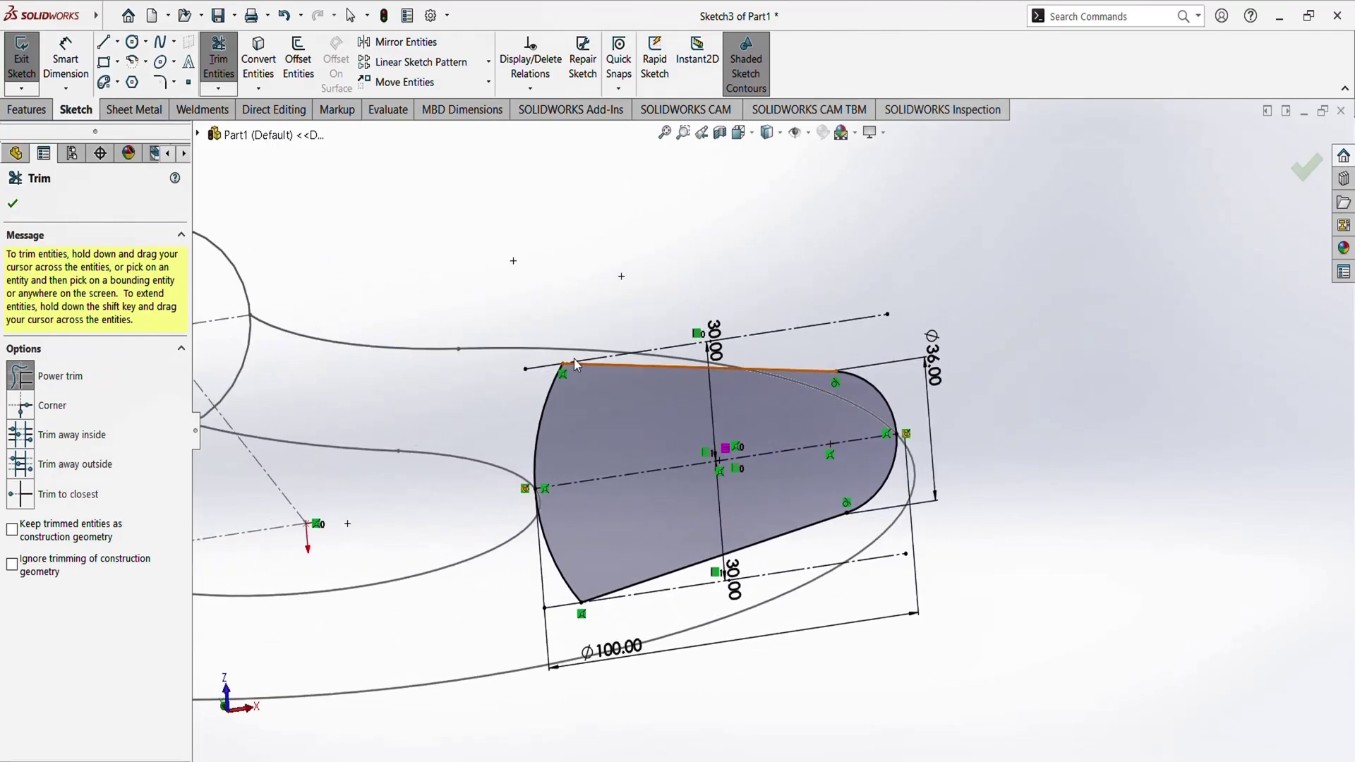
{"action": "left_click", "coordinate": [164, 82]}
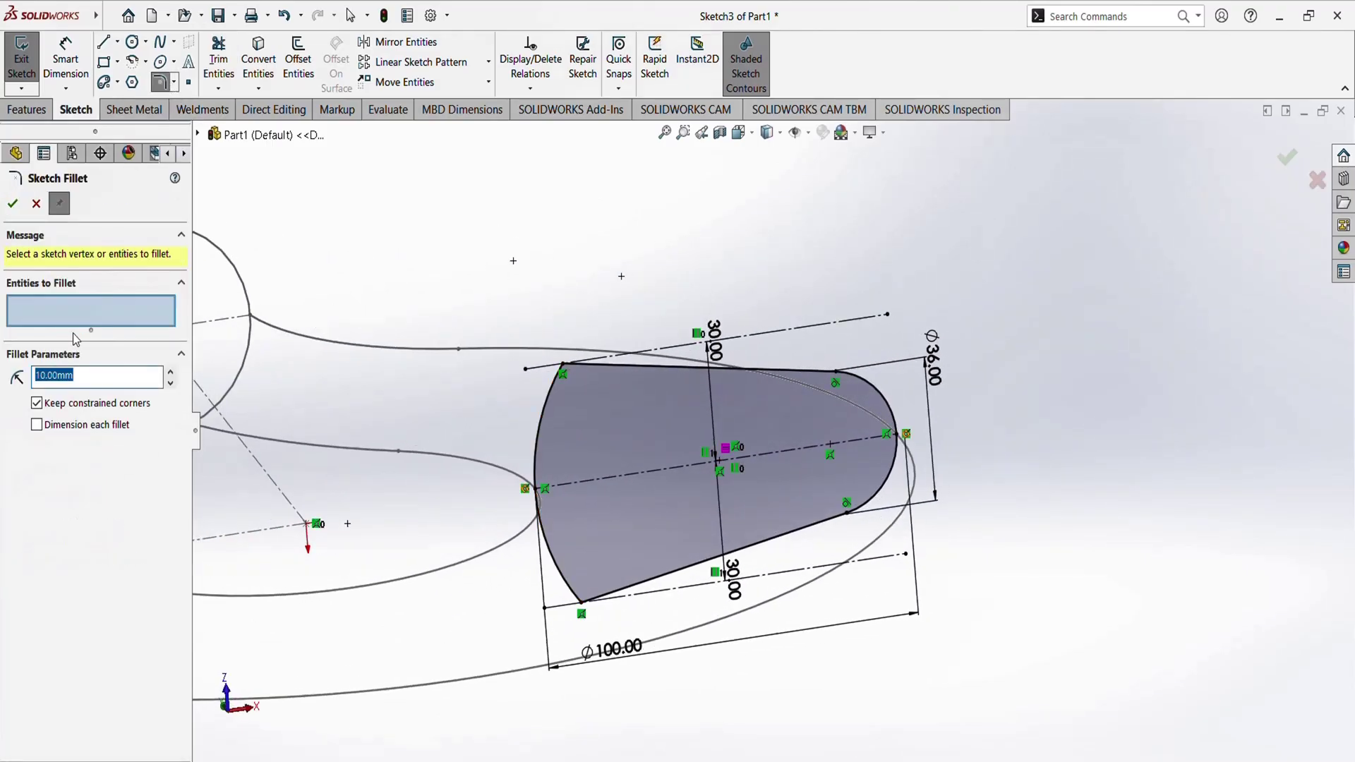
{"action": "left_click", "coordinate": [562, 364]}
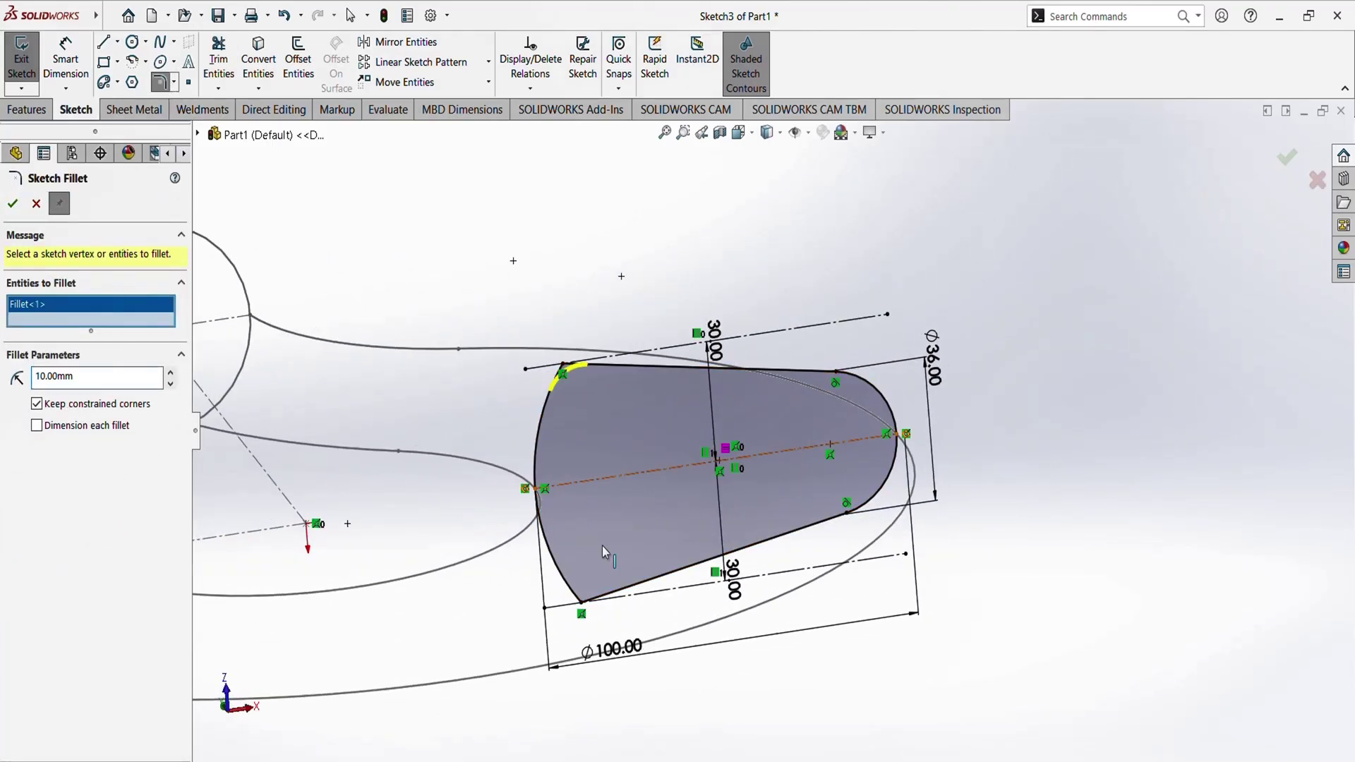
{"action": "left_click", "coordinate": [581, 604]}
{"action": "left_click", "coordinate": [12, 204]}
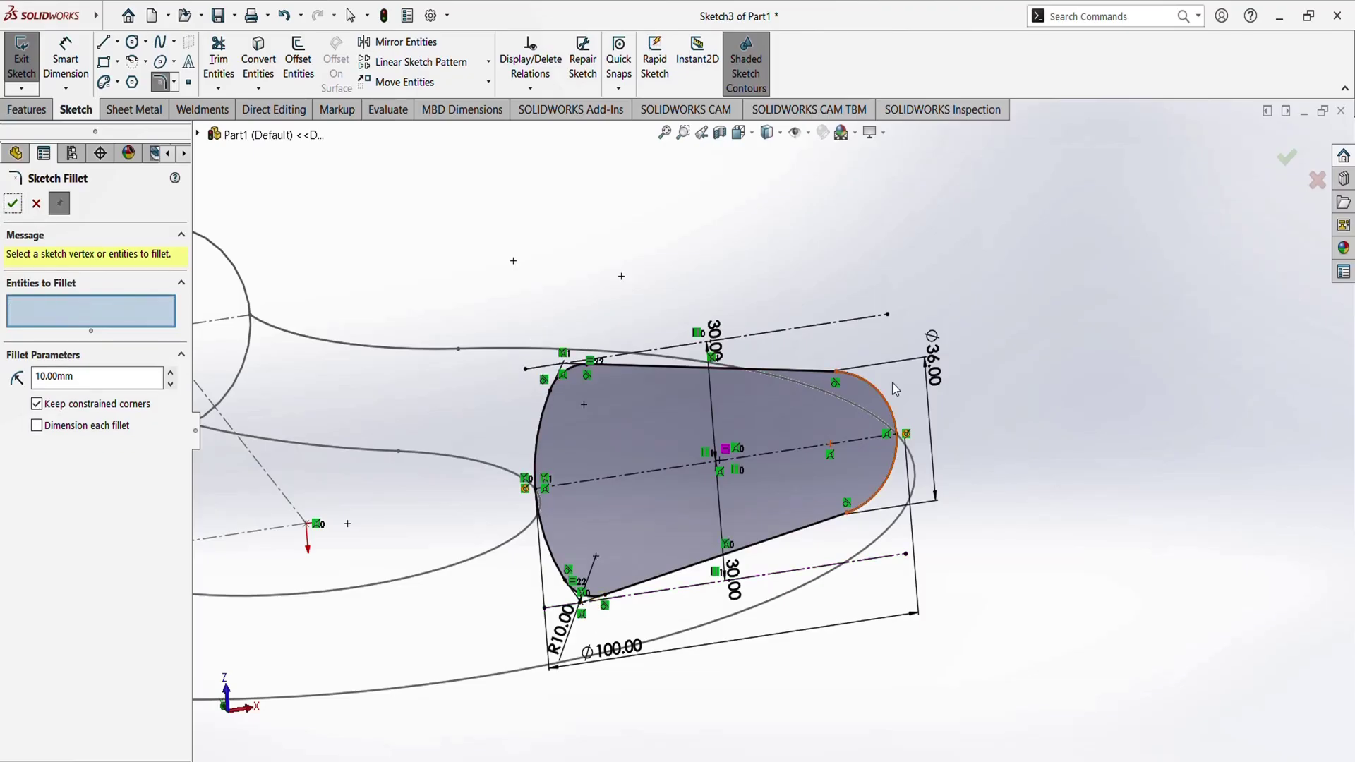
{"action": "middle_click_drag", "start_coordinate": [892, 383], "coordinate": [748, 455]}
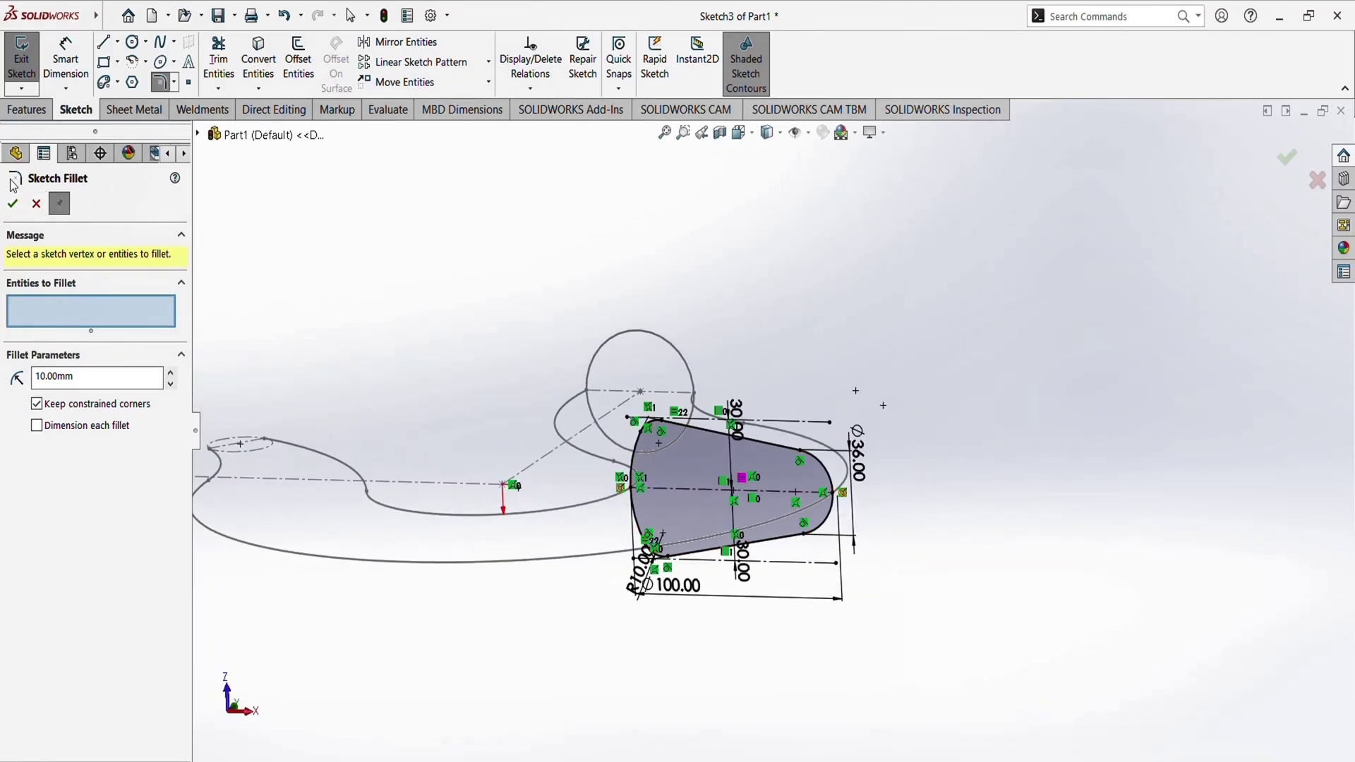
{"action": "left_click", "coordinate": [12, 204]}
Exit the finished cross-section sketch and view all the hook sketches together
{"action": "mouse_move", "coordinate": [635, 494]}
{"action": "middle_mouse_down"}
{"action": "mouse_move", "coordinate": [677, 508]}
{"action": "mouse_move", "coordinate": [631, 520]}
{"action": "mouse_move", "coordinate": [672, 548]}
{"action": "mouse_move", "coordinate": [729, 645]}
{"action": "mouse_move", "coordinate": [638, 578]}
{"action": "mouse_move", "coordinate": [631, 604]}
{"action": "mouse_move", "coordinate": [805, 466]}
{"action": "mouse_move", "coordinate": [1059, 331]}
{"action": "middle_mouse_up"}
{"action": "scroll", "coordinate": [805, 465], "scroll_direction": "down", "scroll_amount": 2}
{"action": "scroll", "coordinate": [806, 466], "scroll_direction": "up", "scroll_amount": 2}
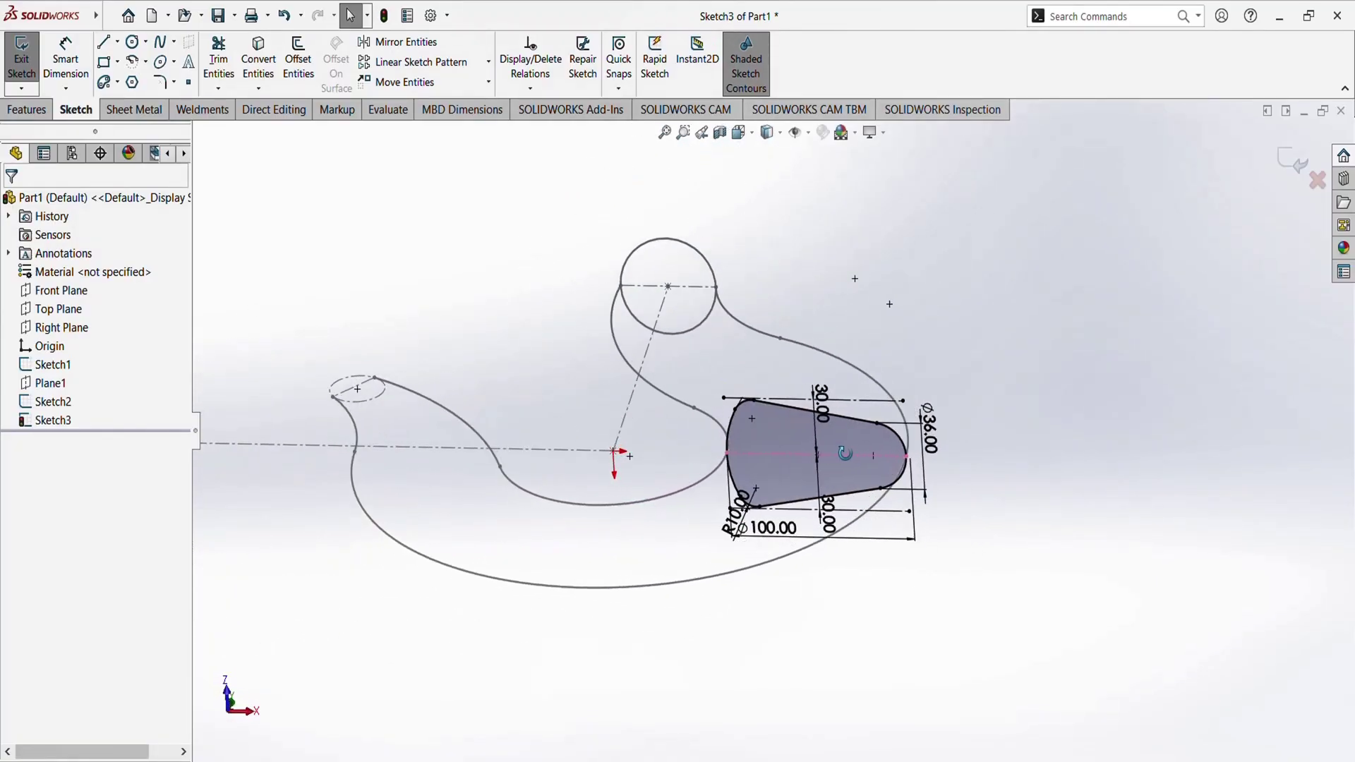
{"action": "left_click", "coordinate": [1286, 164]}
{"action": "mouse_move", "coordinate": [1061, 415]}
{"action": "middle_mouse_down"}
{"action": "mouse_move", "coordinate": [868, 445]}
{"action": "mouse_move", "coordinate": [614, 457]}
{"action": "mouse_move", "coordinate": [746, 452]}
{"action": "mouse_move", "coordinate": [753, 523]}
{"action": "mouse_move", "coordinate": [705, 494]}
{"action": "mouse_move", "coordinate": [751, 481]}
{"action": "mouse_move", "coordinate": [701, 514]}
{"action": "mouse_move", "coordinate": [726, 478]}
{"action": "mouse_move", "coordinate": [756, 489]}
{"action": "middle_mouse_up"}
{"action": "scroll", "coordinate": [703, 465], "scroll_direction": "up", "scroll_amount": 3}
{"action": "scroll", "coordinate": [633, 505], "scroll_direction": "down", "scroll_amount": 4}
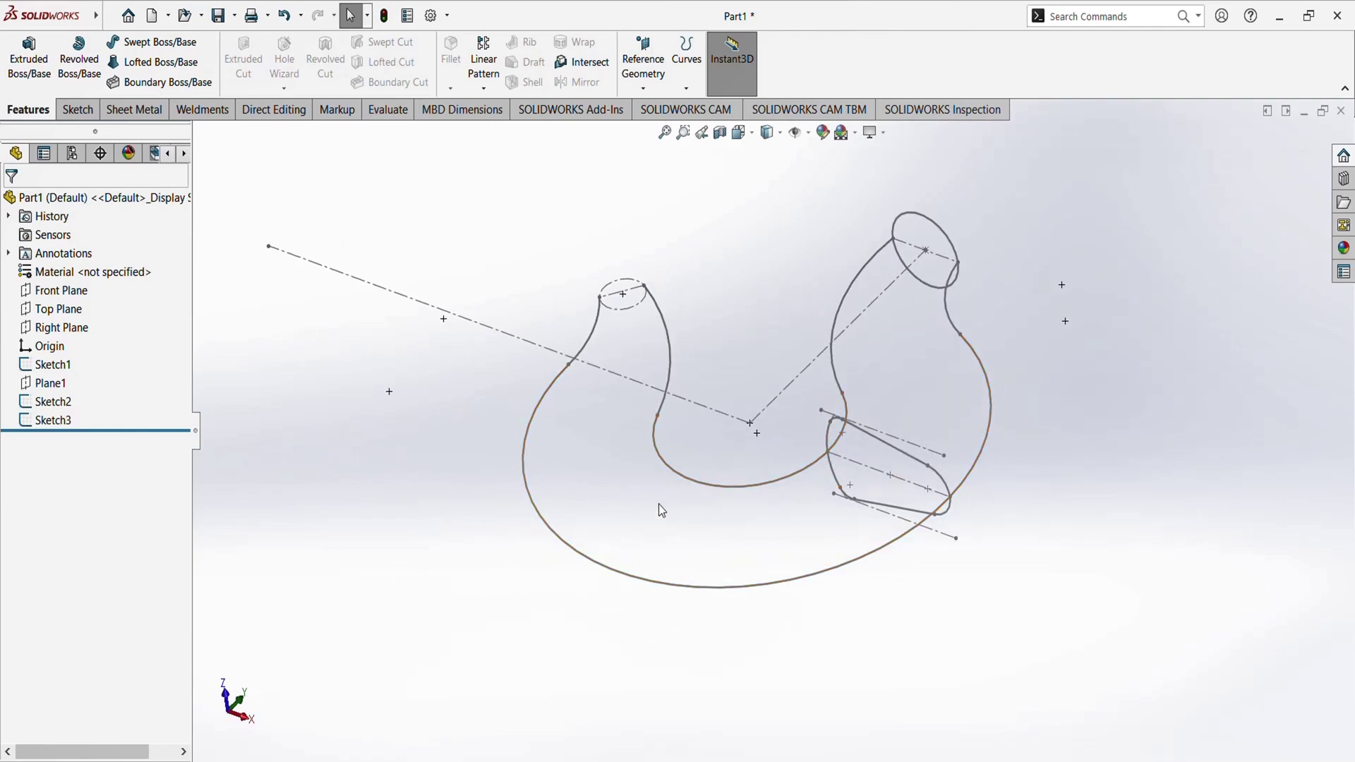
Start a new sketch on the Right Plane for the section at the hook's bottom bend
{"action": "mouse_move", "coordinate": [660, 505]}
{"action": "middle_mouse_down"}
{"action": "mouse_move", "coordinate": [693, 484]}
{"action": "mouse_move", "coordinate": [668, 499]}
{"action": "mouse_move", "coordinate": [725, 503]}
{"action": "middle_mouse_up"}
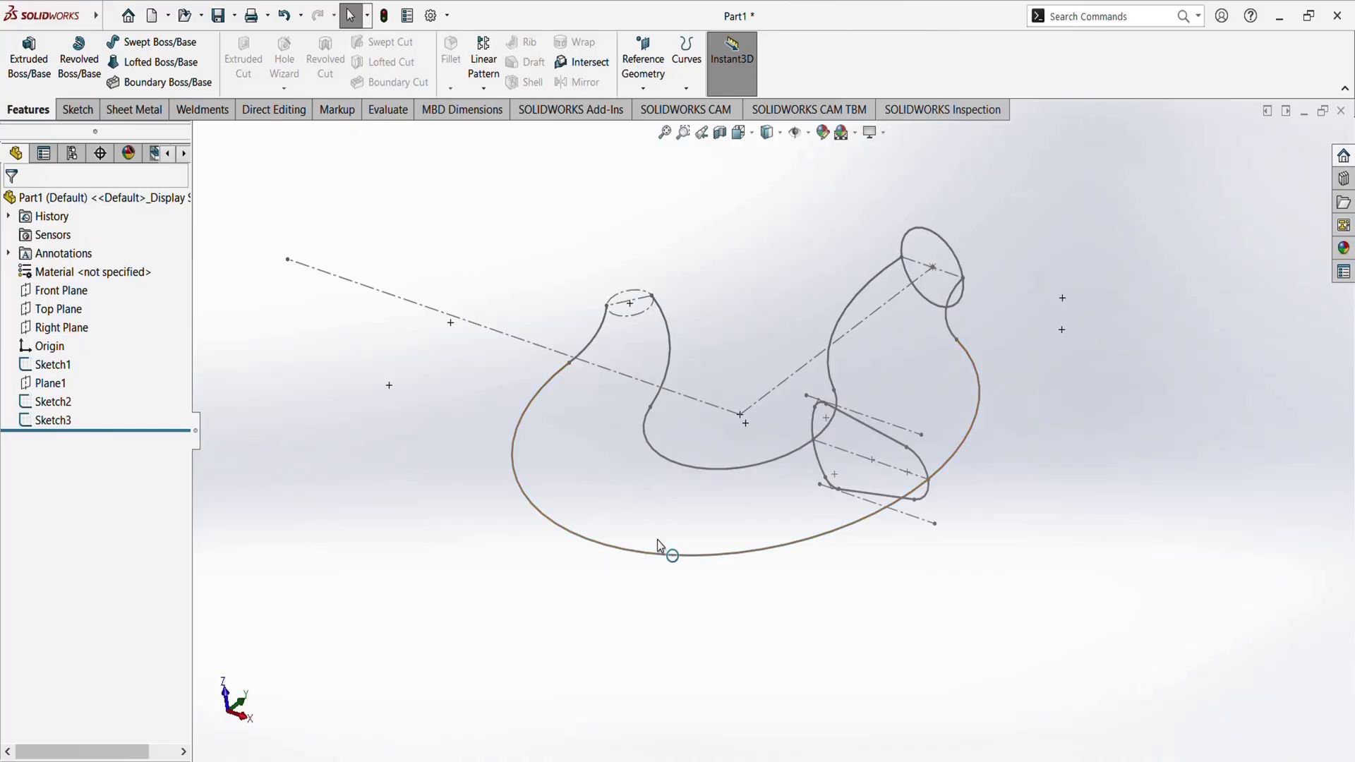
{"action": "middle_click_drag", "start_coordinate": [659, 506], "coordinate": [643, 543]}
{"action": "left_click", "coordinate": [62, 328]}
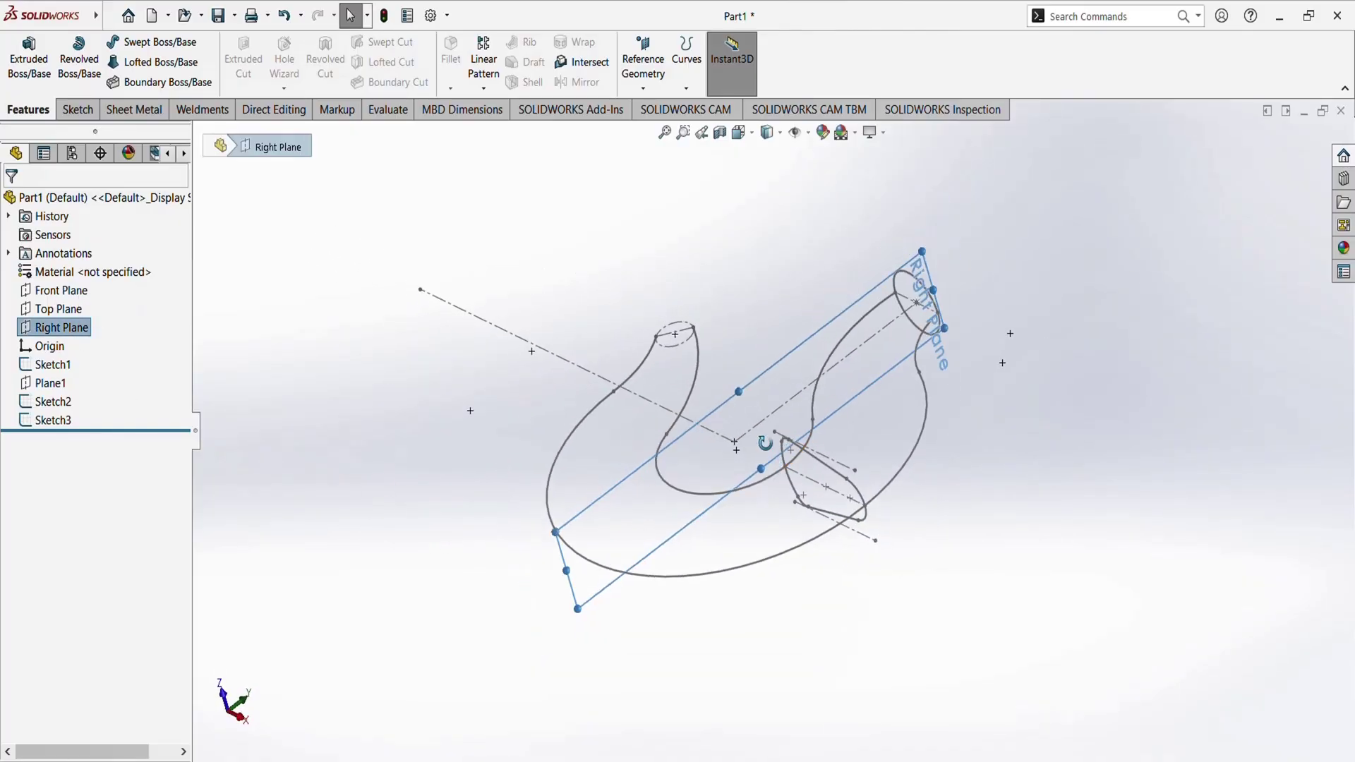
{"action": "mouse_move", "coordinate": [607, 438]}
{"action": "middle_mouse_down"}
{"action": "mouse_move", "coordinate": [811, 487]}
{"action": "mouse_move", "coordinate": [838, 614]}
{"action": "mouse_move", "coordinate": [804, 445]}
{"action": "mouse_move", "coordinate": [745, 506]}
{"action": "middle_mouse_up"}
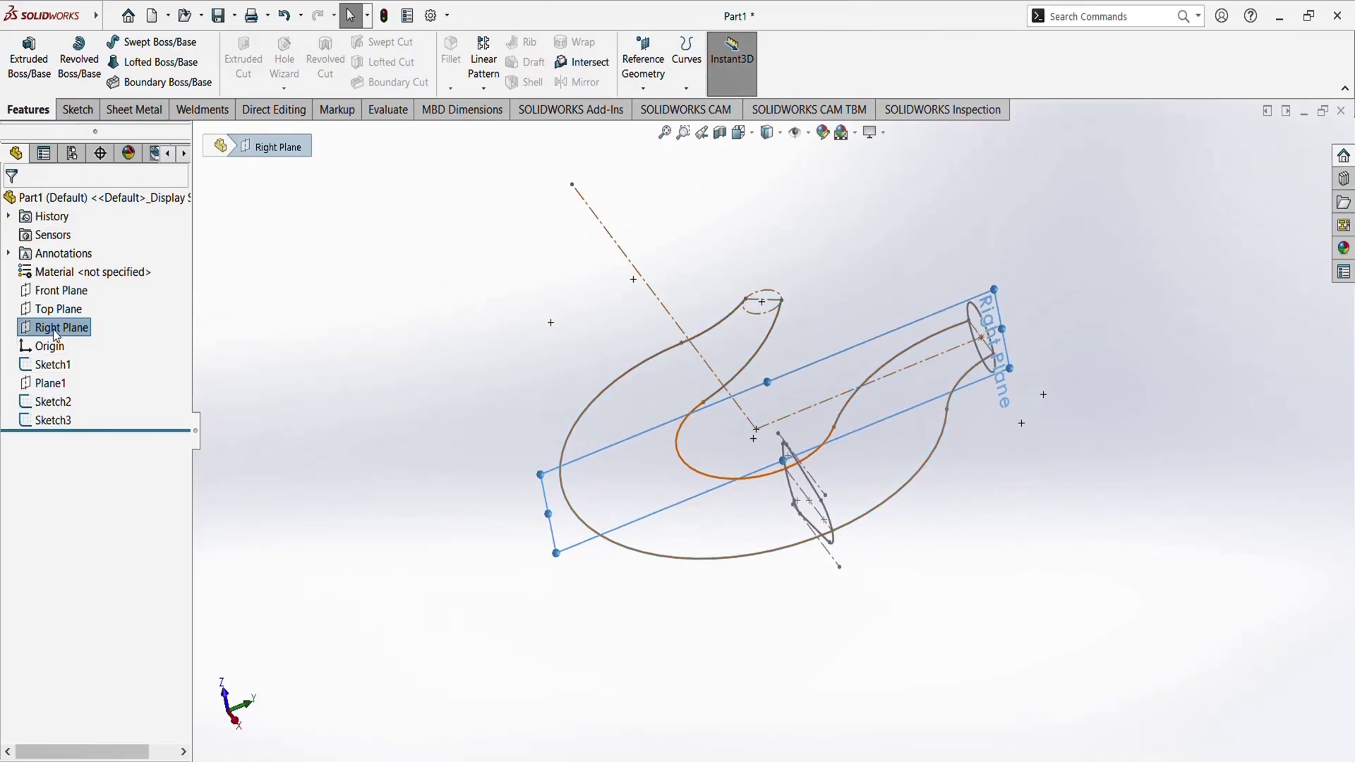
{"action": "right_click", "coordinate": [55, 334]}
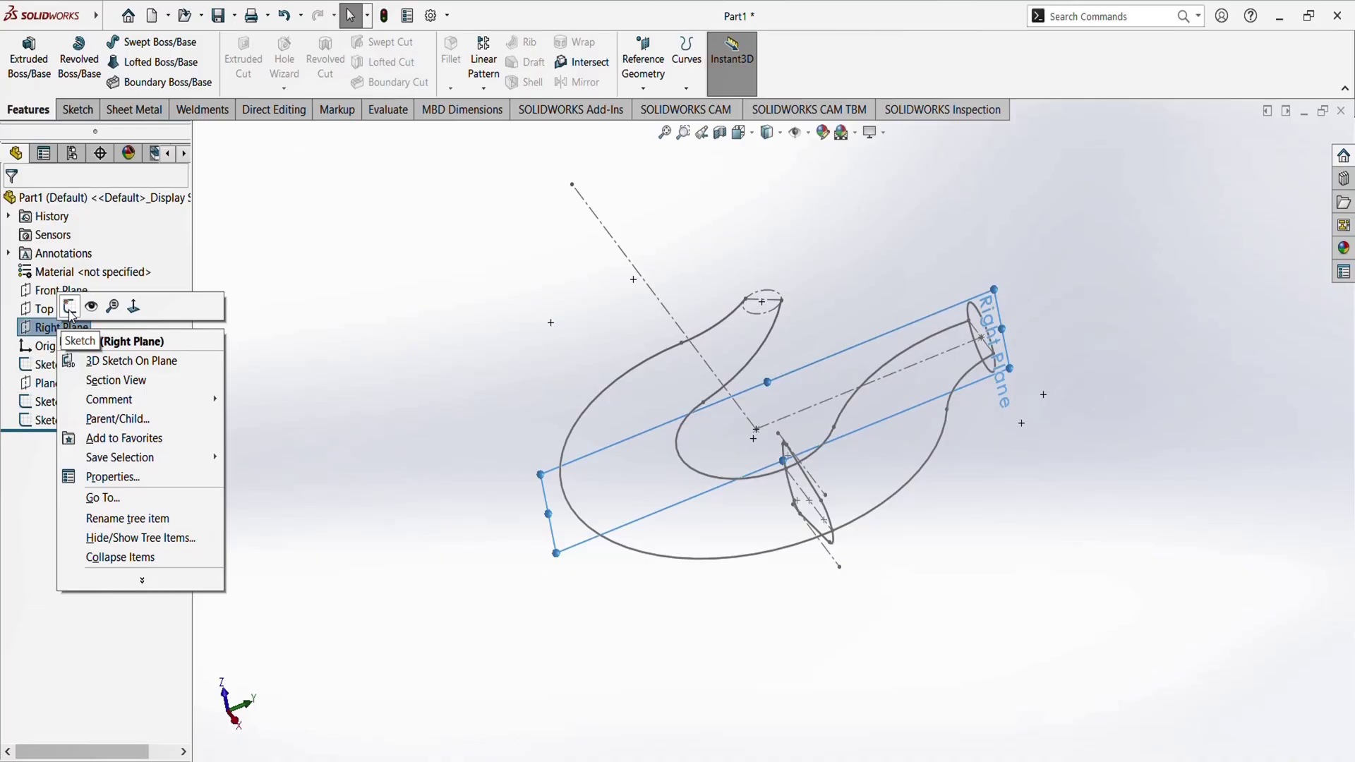
{"action": "left_click", "coordinate": [70, 307]}
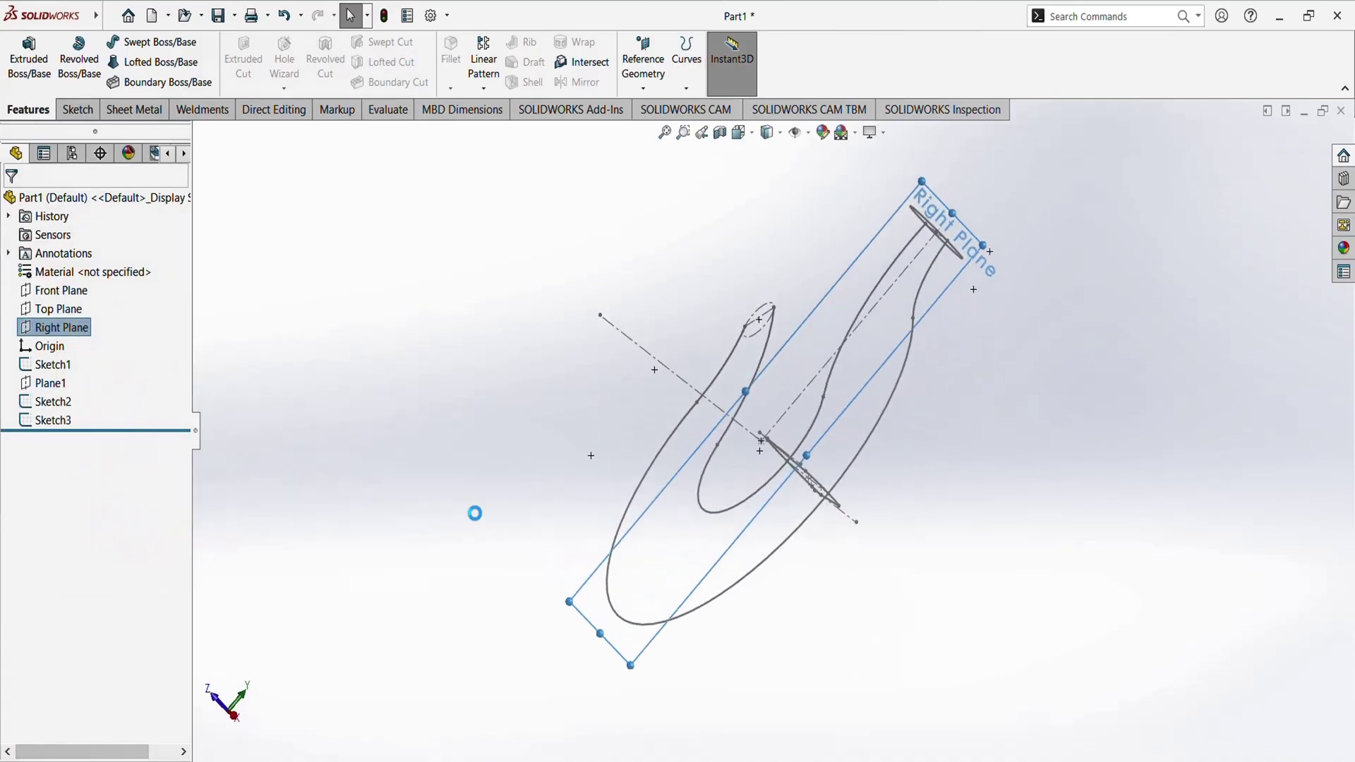
Draw a vertical construction line about 125 mm long across the inner and outer arcs of the hook's bend
{"action": "mouse_move", "coordinate": [711, 517]}
{"action": "middle_mouse_down"}
{"action": "mouse_move", "coordinate": [883, 421]}
{"action": "mouse_move", "coordinate": [815, 289]}
{"action": "mouse_move", "coordinate": [831, 539]}
{"action": "mouse_move", "coordinate": [778, 519]}
{"action": "middle_mouse_up"}
{"action": "scroll", "coordinate": [778, 520], "scroll_direction": "down", "scroll_amount": 3}
{"action": "mouse_move", "coordinate": [1145, 392]}
{"action": "middle_mouse_down"}
{"action": "mouse_move", "coordinate": [1009, 447]}
{"action": "mouse_move", "coordinate": [782, 477]}
{"action": "middle_mouse_up"}
{"action": "left_click", "coordinate": [104, 43]}
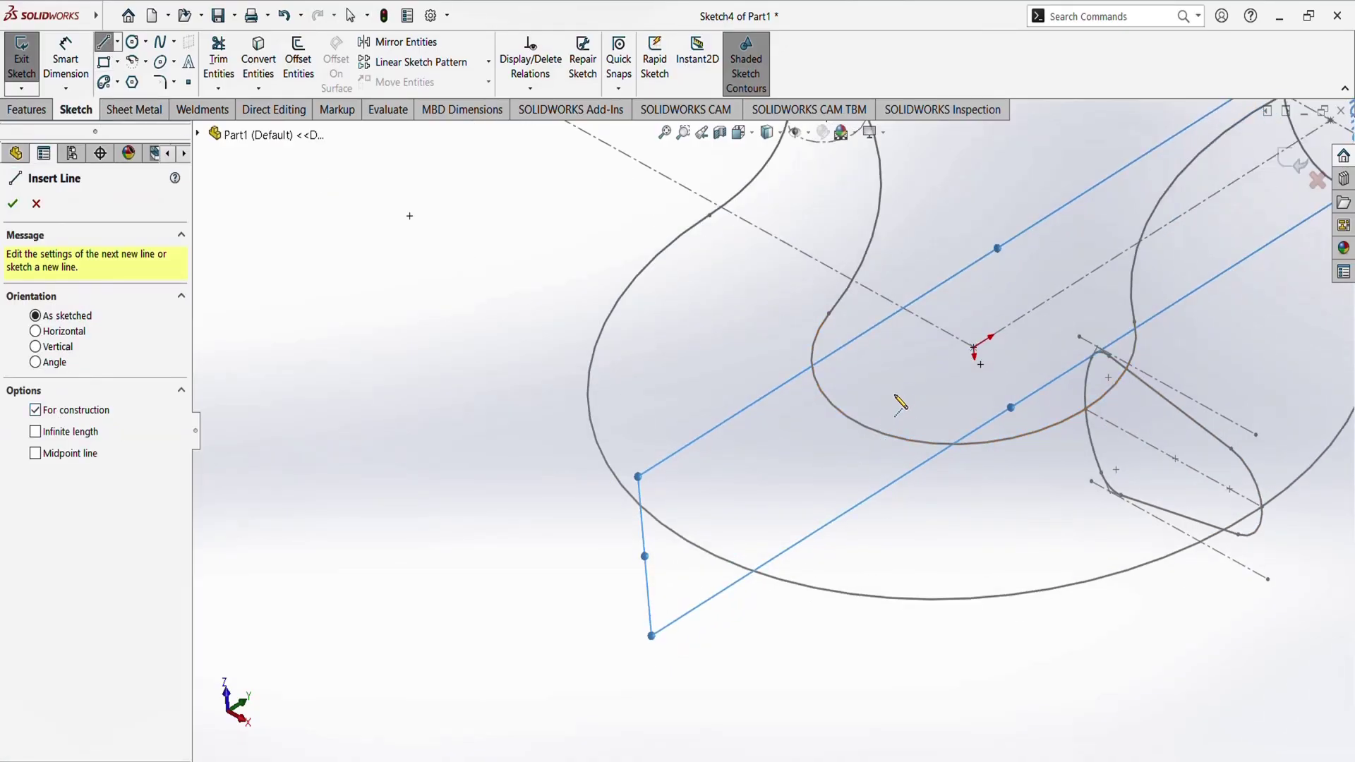
{"action": "left_click", "coordinate": [893, 400]}
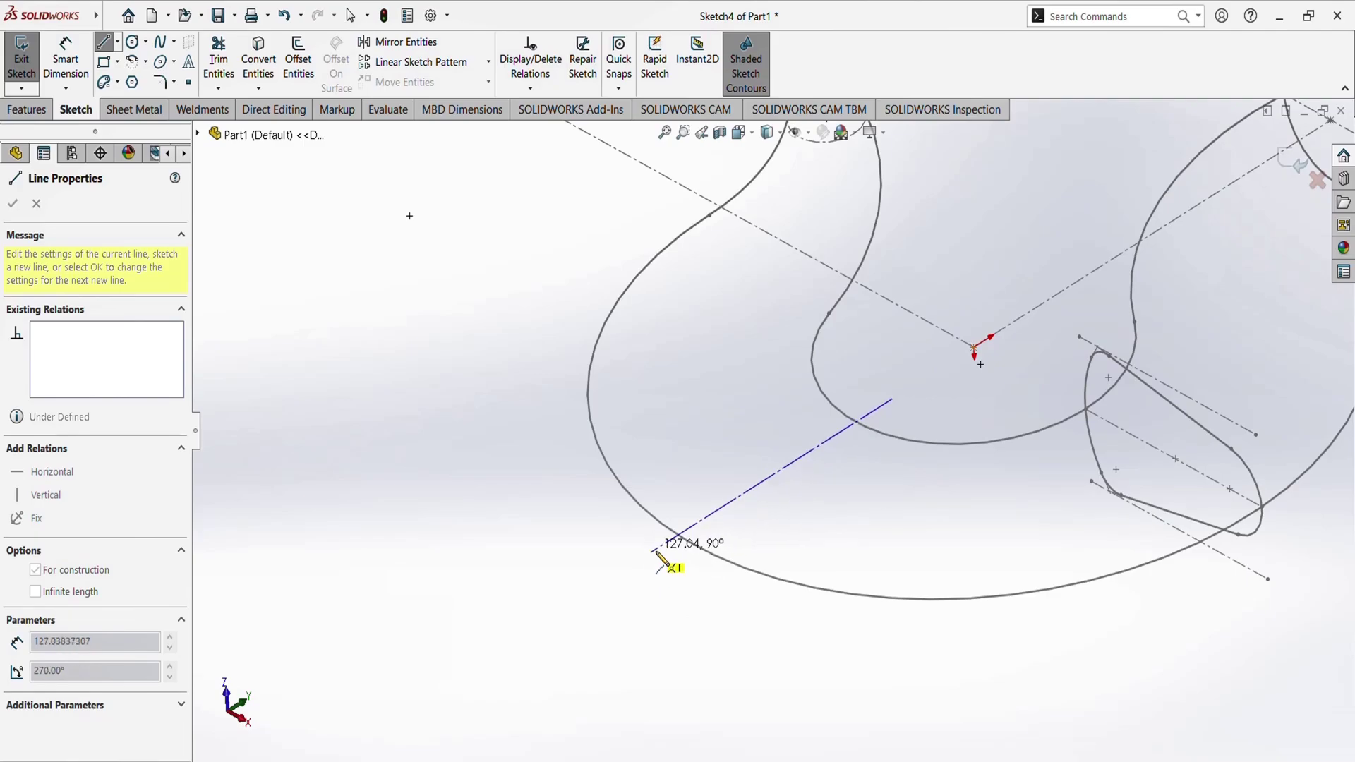
{"action": "left_click", "coordinate": [656, 550]}
{"action": "key", "text": "Escape"}
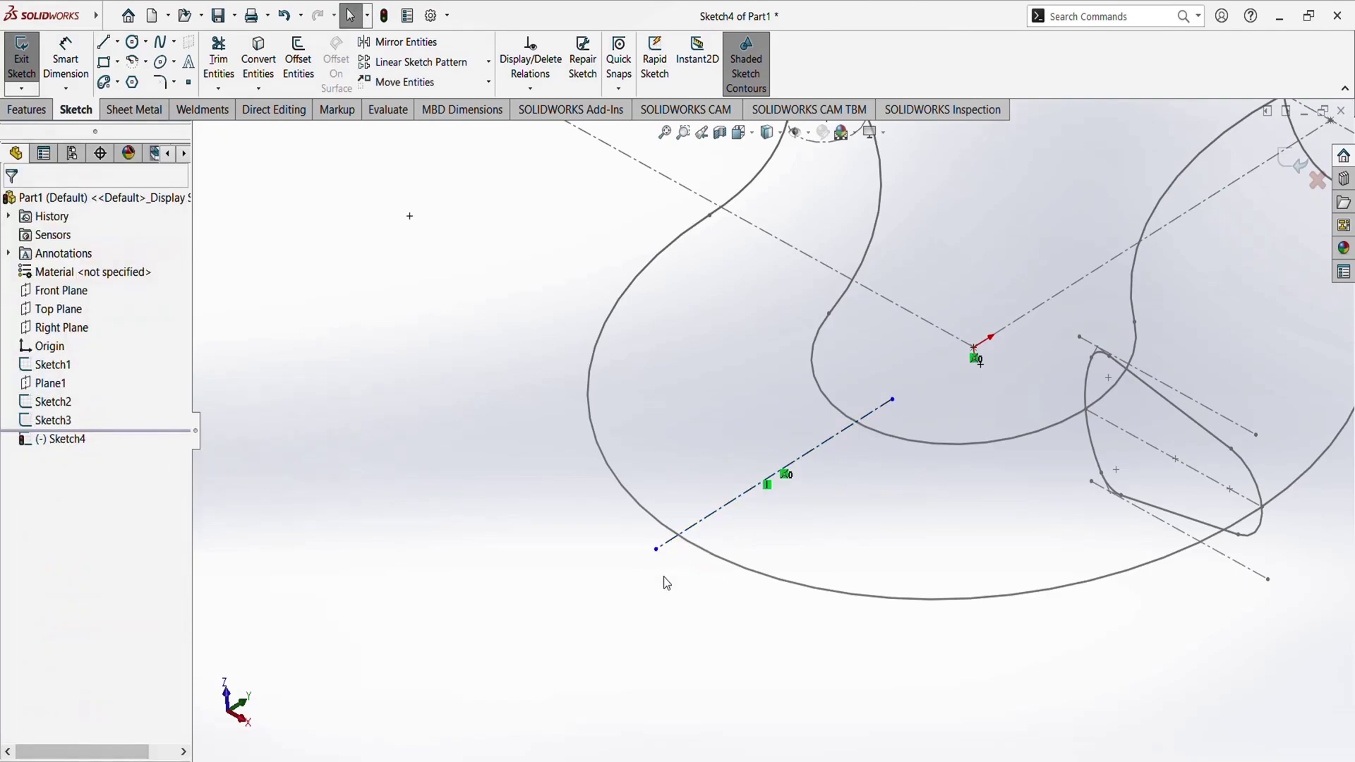
Add a Pierce relation between the construction line's inner endpoint and the hook's inner arc
{"action": "scroll", "coordinate": [856, 438], "scroll_direction": "down", "scroll_amount": 3}
{"action": "middle_click_drag", "start_coordinate": [645, 551], "coordinate": [796, 445]}
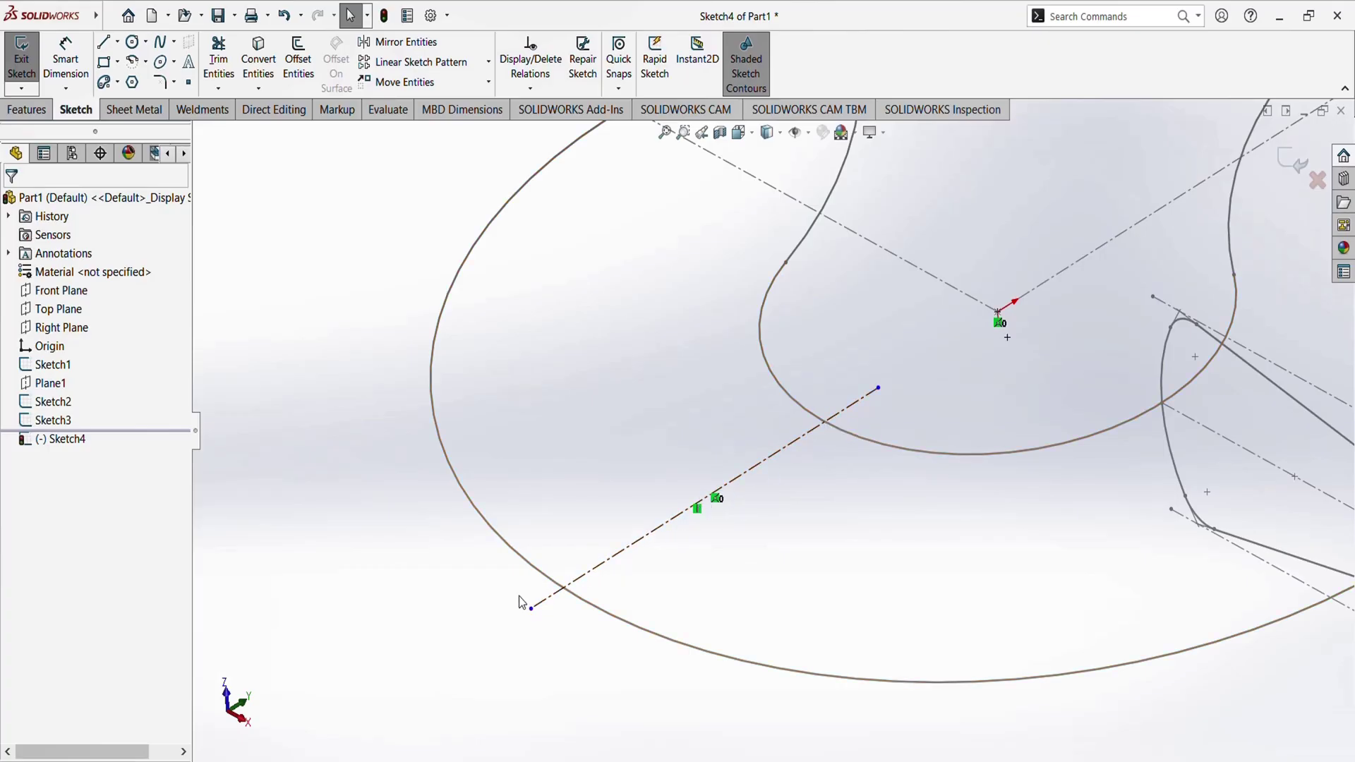
{"action": "scroll", "coordinate": [776, 463], "scroll_direction": "down", "scroll_amount": 2}
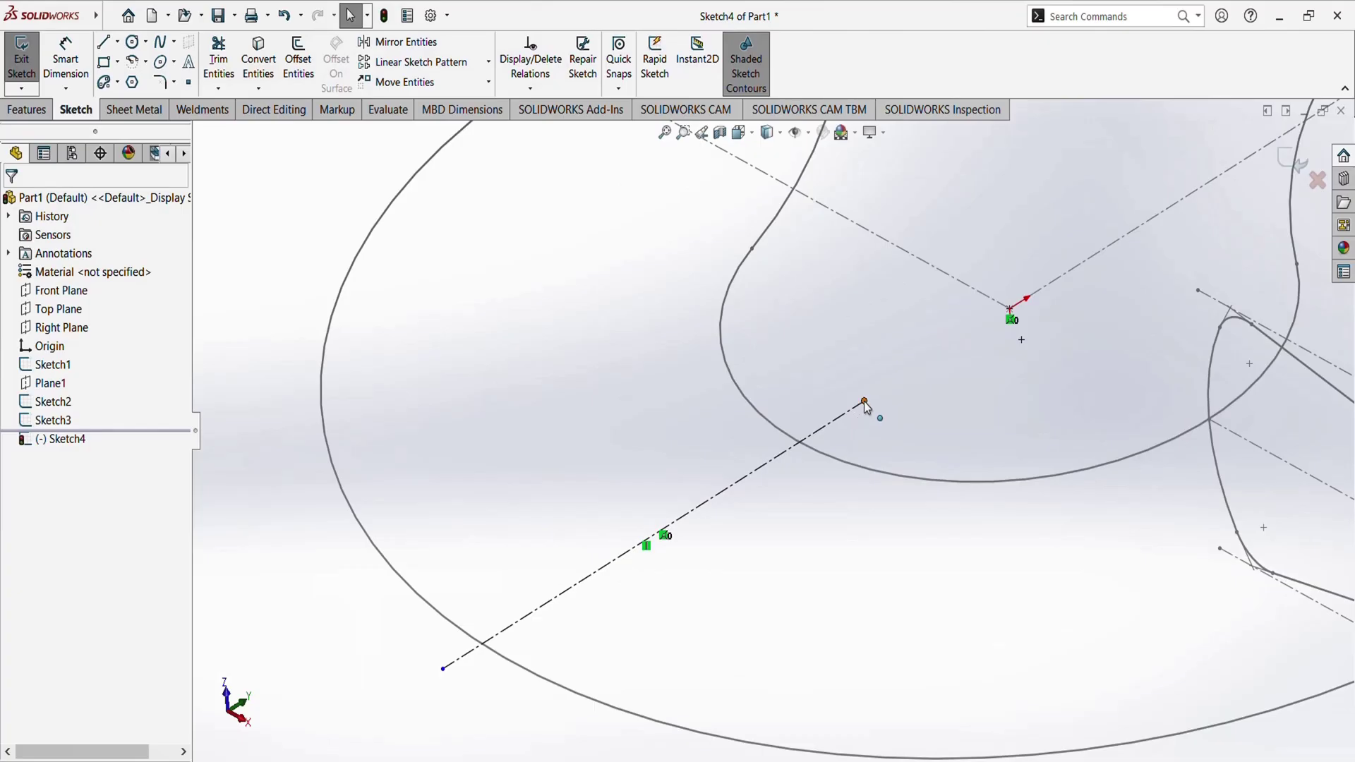
{"action": "left_click", "coordinate": [864, 401]}
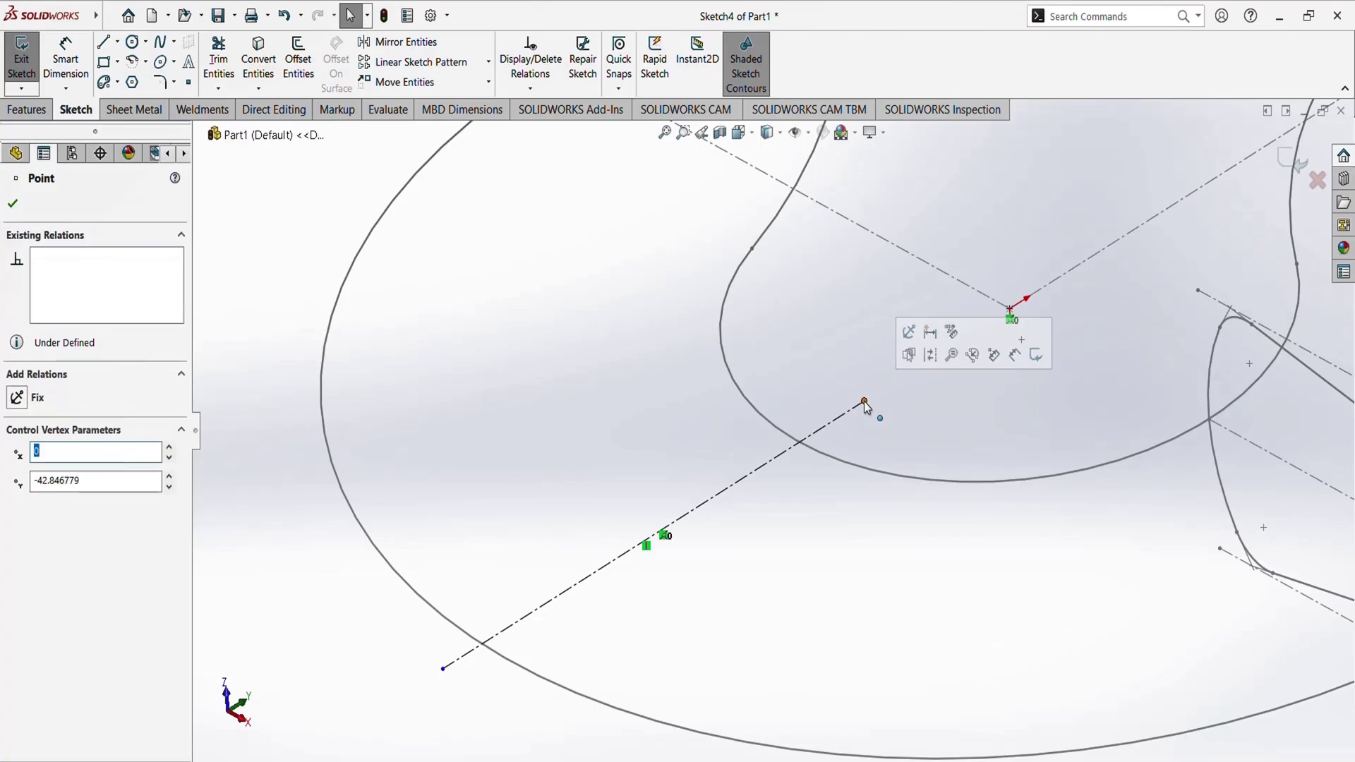
{"action": "left_click", "coordinate": [814, 450], "text": "ctrl"}
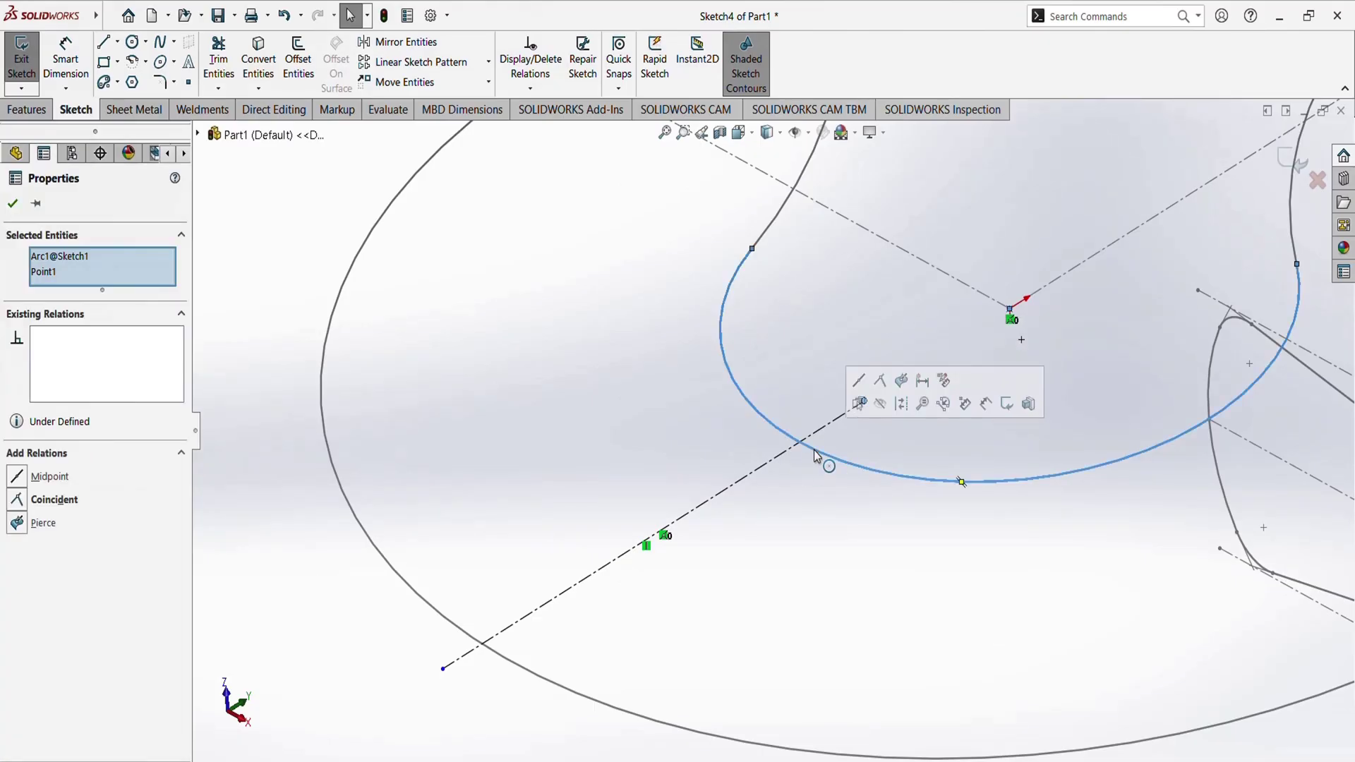
{"action": "left_click", "coordinate": [902, 381]}
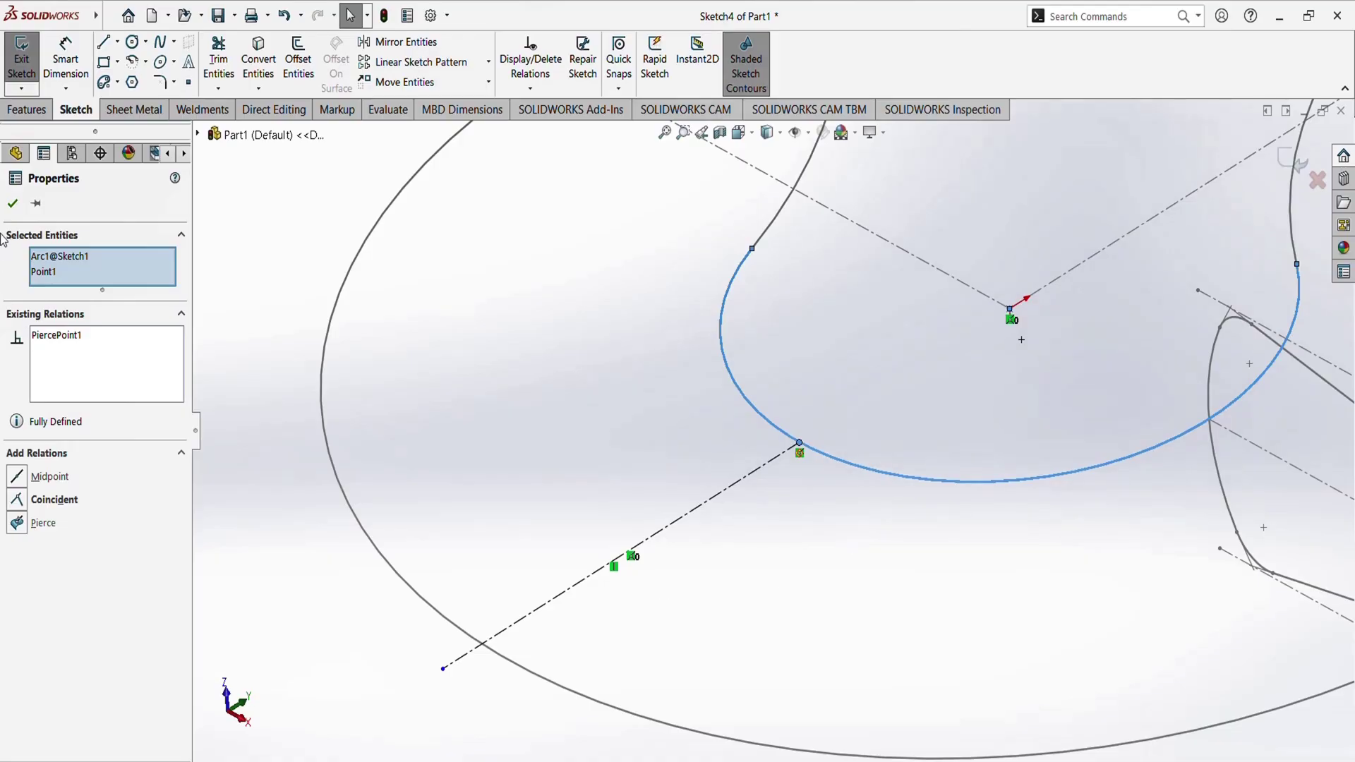
{"action": "left_click", "coordinate": [529, 606]}
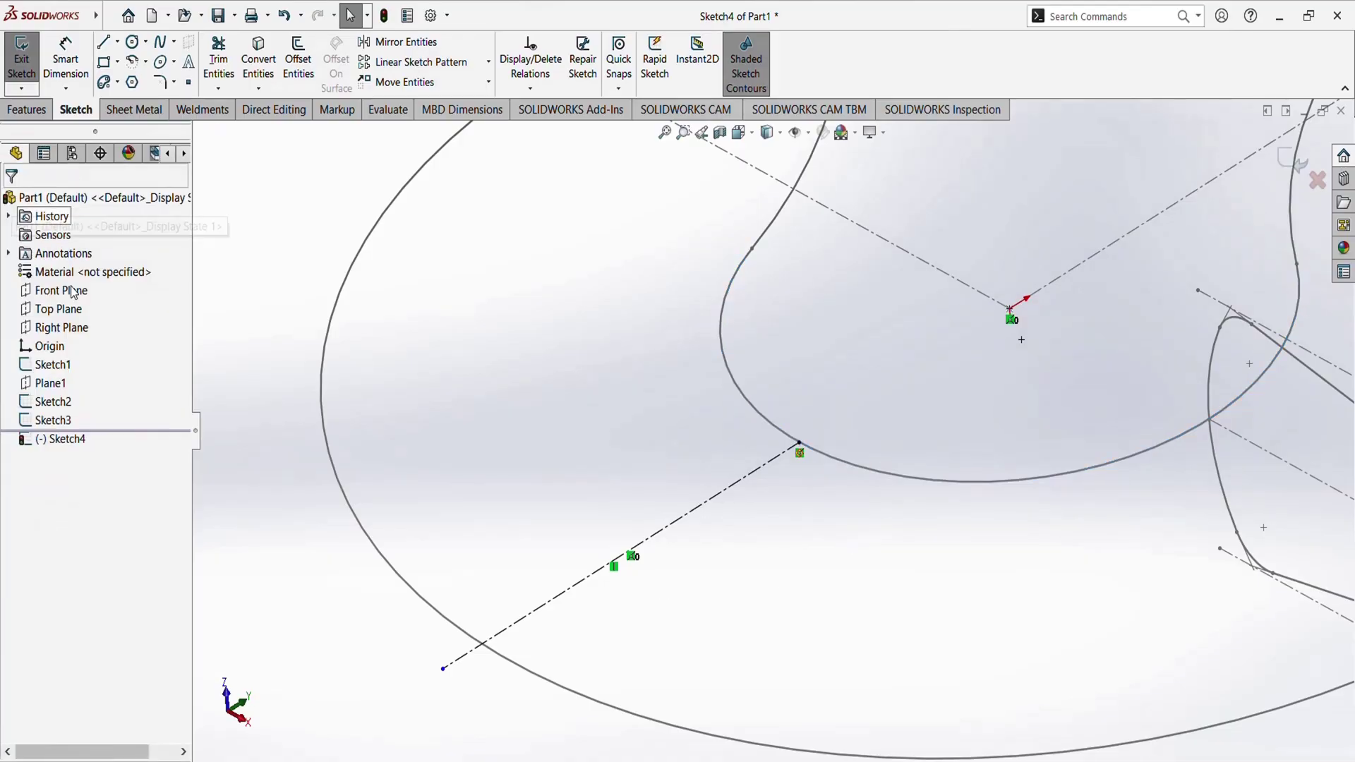
Make the construction line's outer endpoint coincident with the hook's large outer arc and add a Pierce relation between them
{"action": "left_click", "coordinate": [444, 670]}
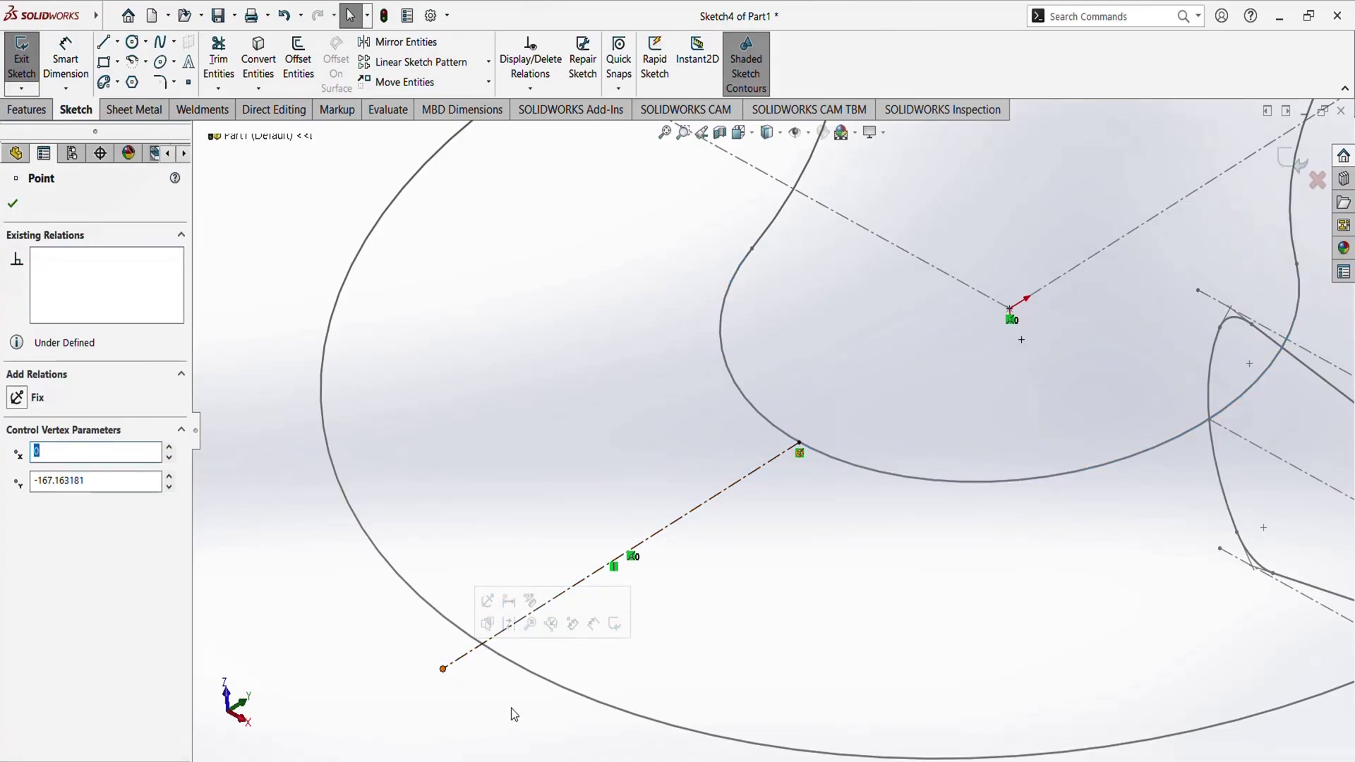
{"action": "left_click", "coordinate": [502, 659], "text": "ctrl"}
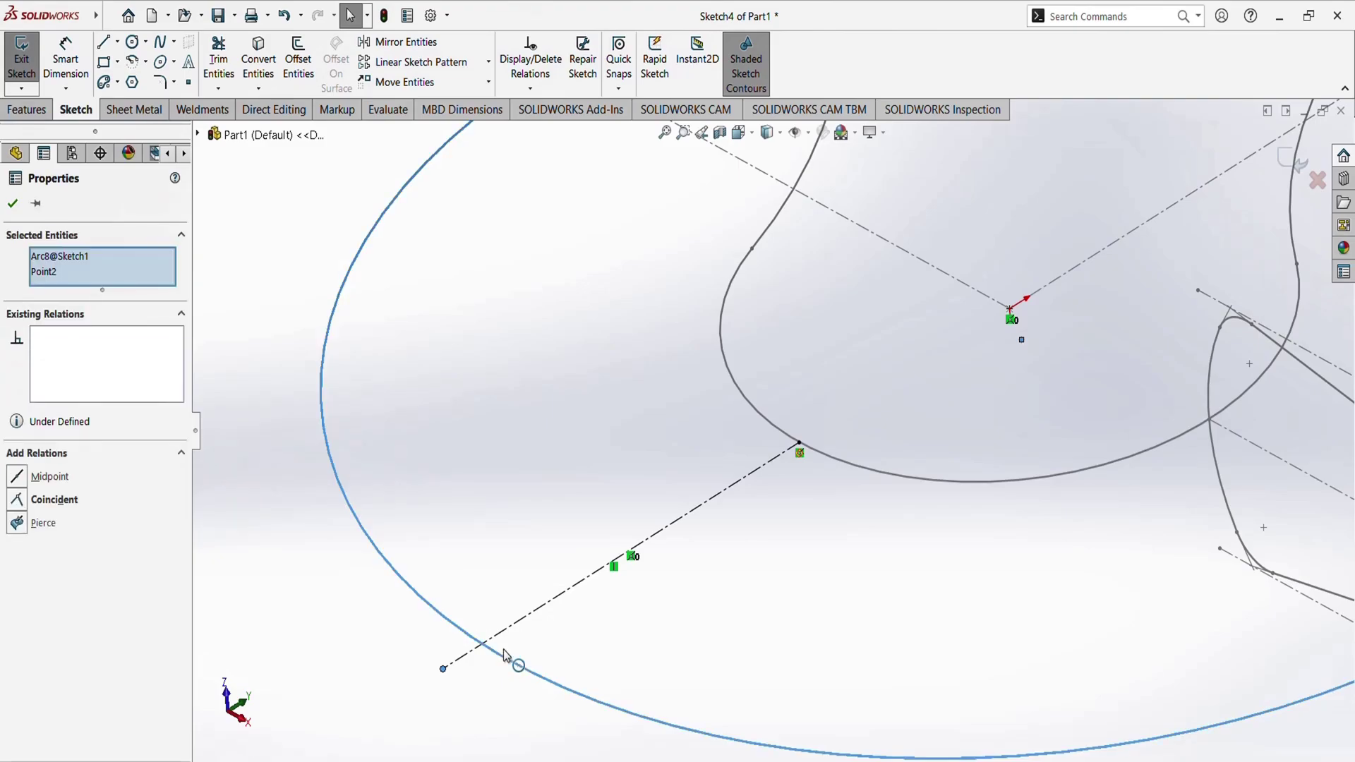
{"action": "left_click", "coordinate": [569, 587]}
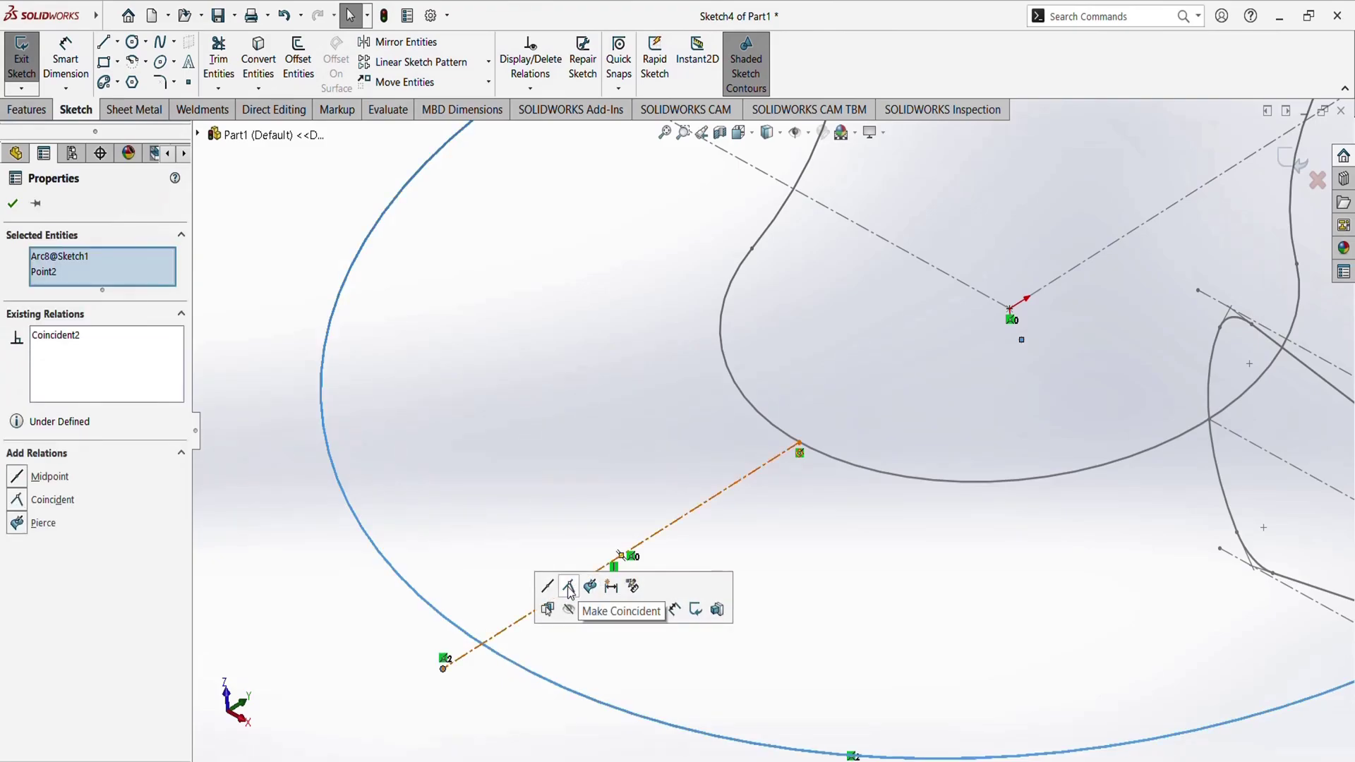
{"action": "left_click", "coordinate": [16, 523]}
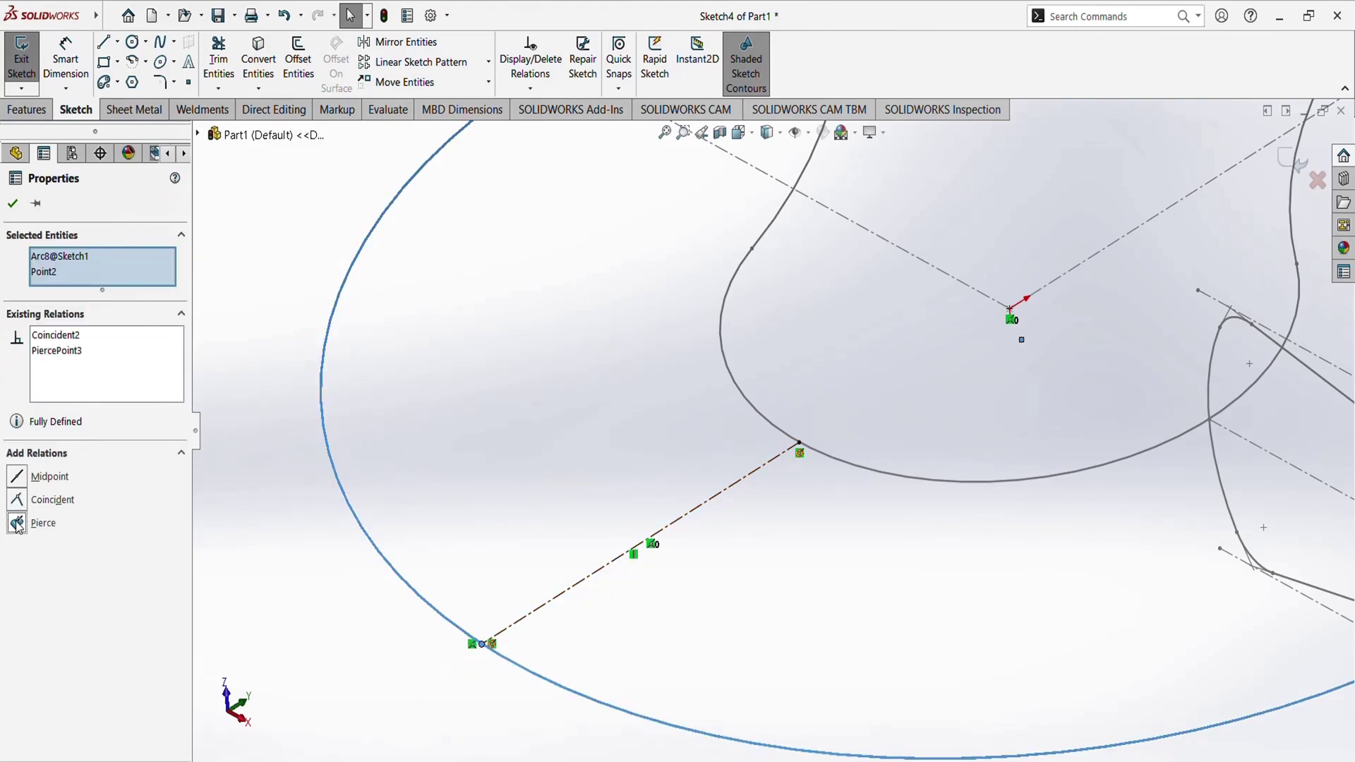
{"action": "left_click", "coordinate": [13, 206]}
Draw a circle about 55 mm in diameter, centred on the construction line and passing through its inner endpoint
{"action": "scroll", "coordinate": [604, 467], "scroll_direction": "up", "scroll_amount": 5}
{"action": "mouse_move", "coordinate": [675, 600]}
{"action": "middle_mouse_down"}
{"action": "mouse_move", "coordinate": [593, 429]}
{"action": "mouse_move", "coordinate": [687, 615]}
{"action": "middle_mouse_up"}
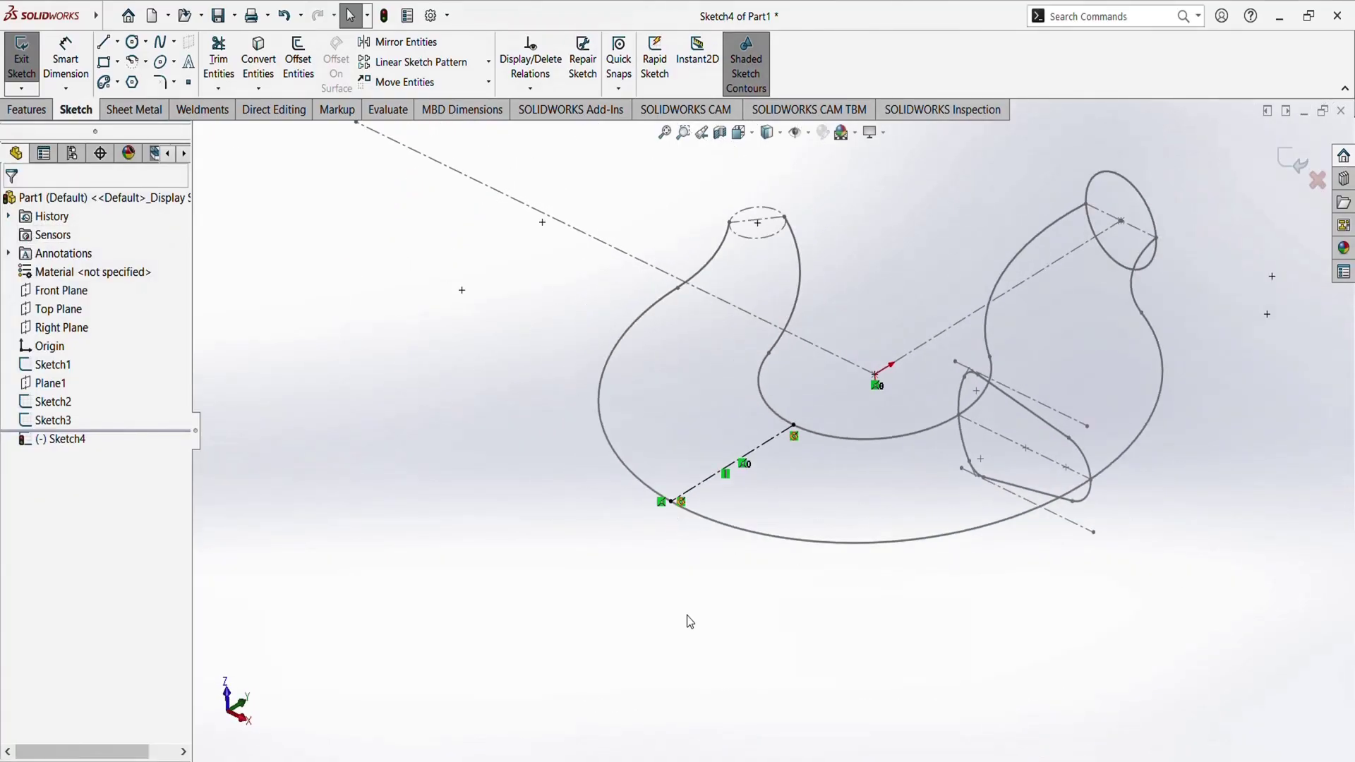
{"action": "scroll", "coordinate": [815, 438], "scroll_direction": "down", "scroll_amount": 5}
{"action": "mouse_move", "coordinate": [815, 438]}
{"action": "middle_mouse_down"}
{"action": "mouse_move", "coordinate": [650, 520]}
{"action": "mouse_move", "coordinate": [751, 474]}
{"action": "middle_mouse_up"}
{"action": "scroll", "coordinate": [751, 475], "scroll_direction": "up", "scroll_amount": 4}
{"action": "scroll", "coordinate": [705, 476], "scroll_direction": "down", "scroll_amount": 3}
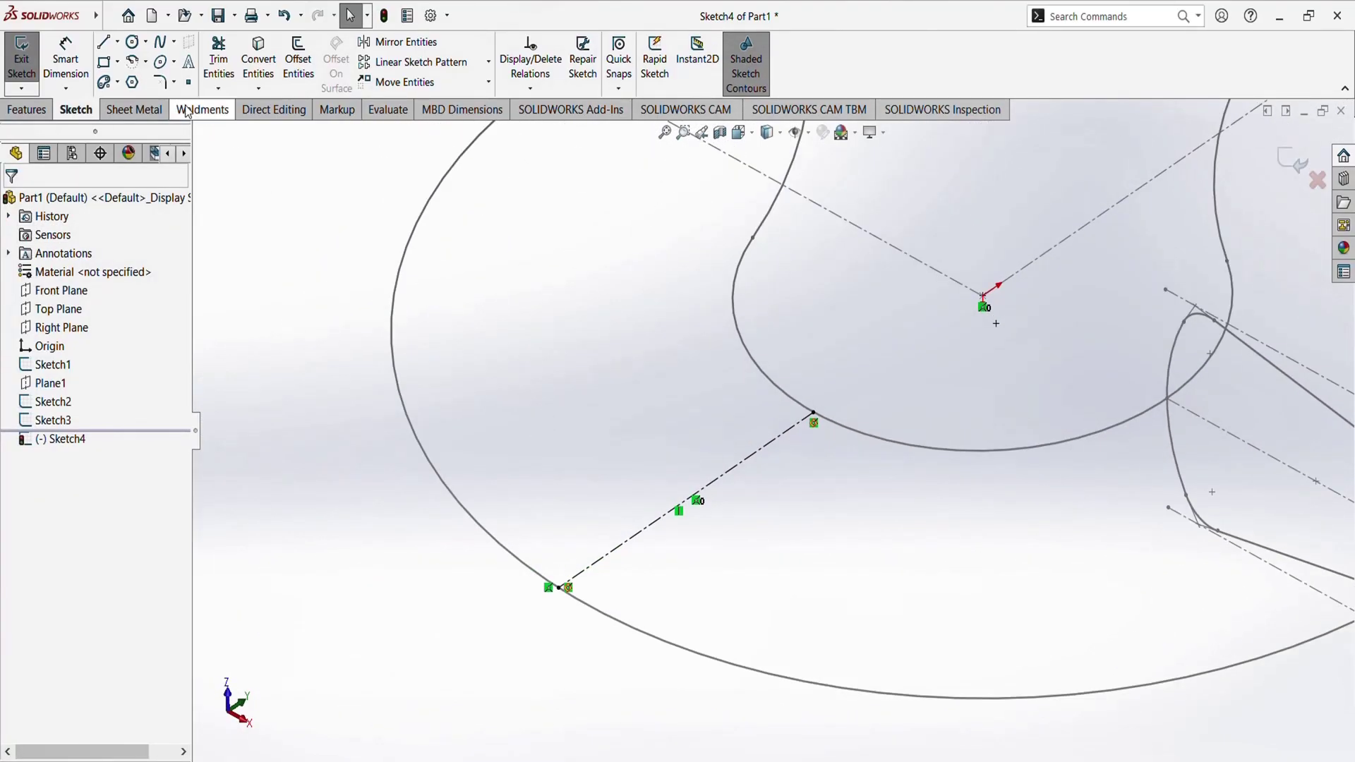
{"action": "left_click", "coordinate": [140, 45]}
{"action": "scroll", "coordinate": [708, 406], "scroll_direction": "down", "scroll_amount": 3}
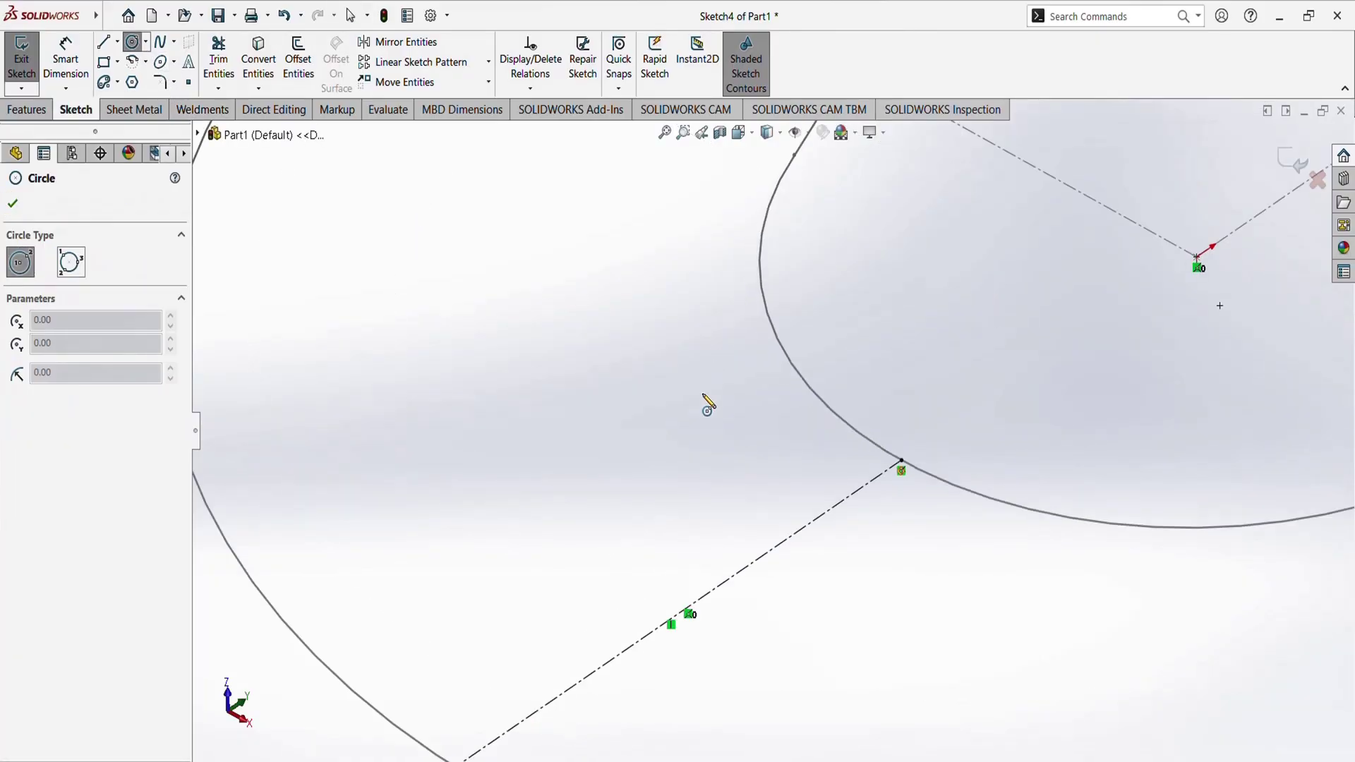
{"action": "left_click", "coordinate": [771, 550]}
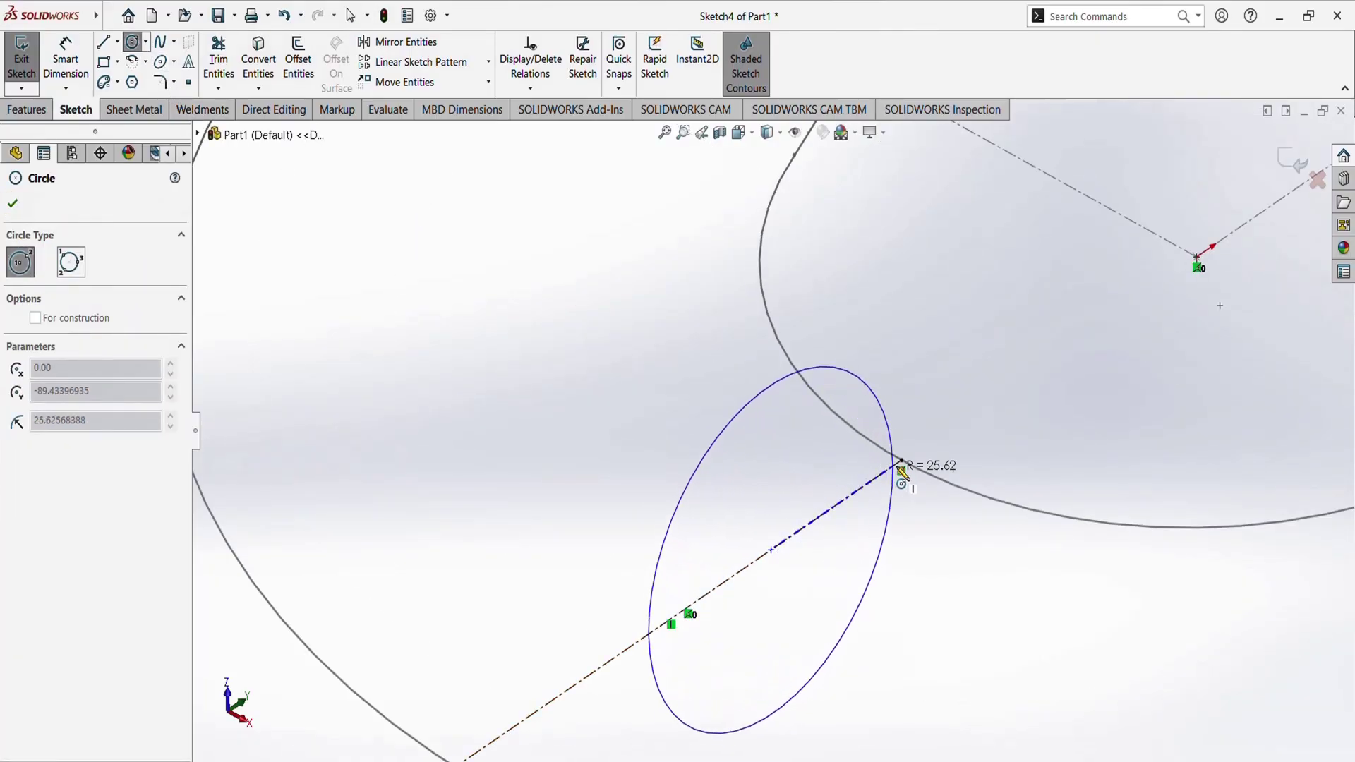
{"action": "left_click", "coordinate": [901, 463]}
Set the circle's diameter to 100 mm
{"action": "left_click", "coordinate": [65, 60]}
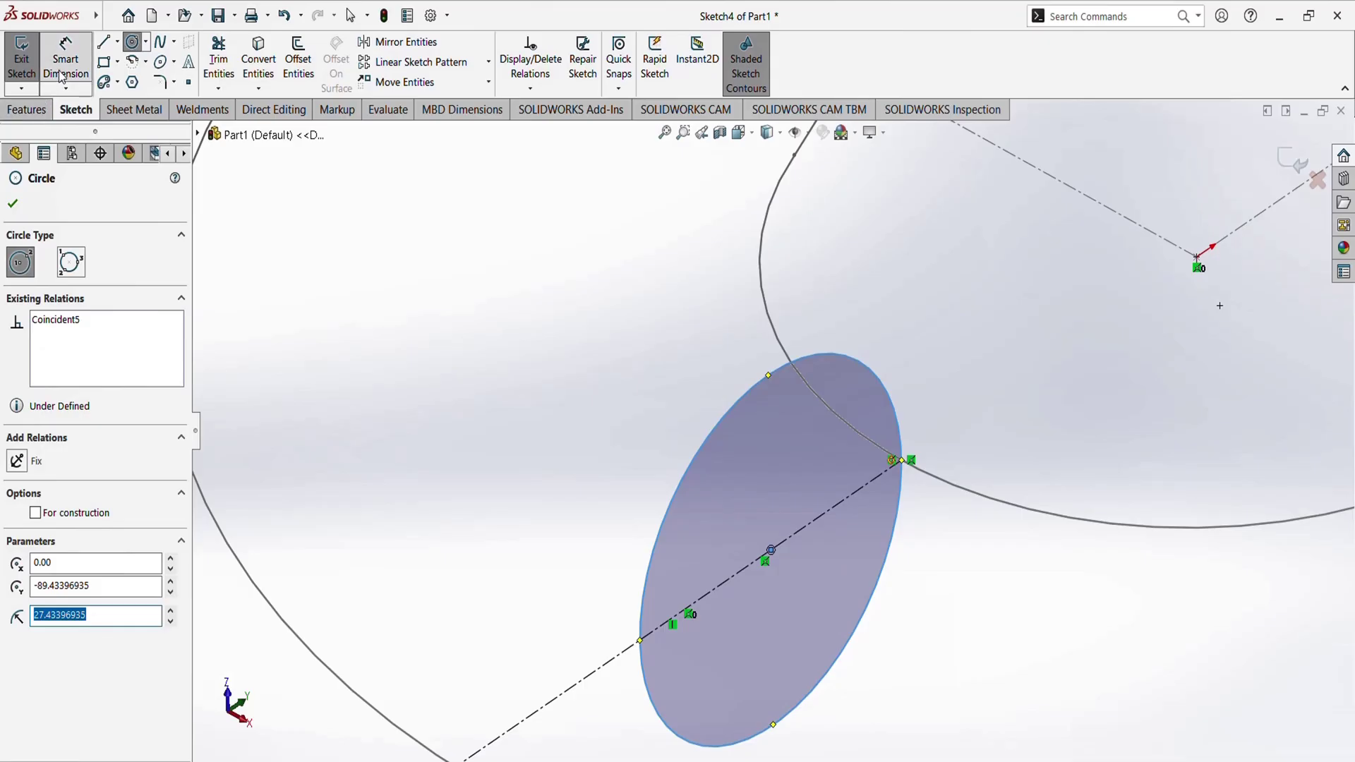
{"action": "left_click", "coordinate": [714, 424]}
{"action": "left_click", "coordinate": [667, 367]}
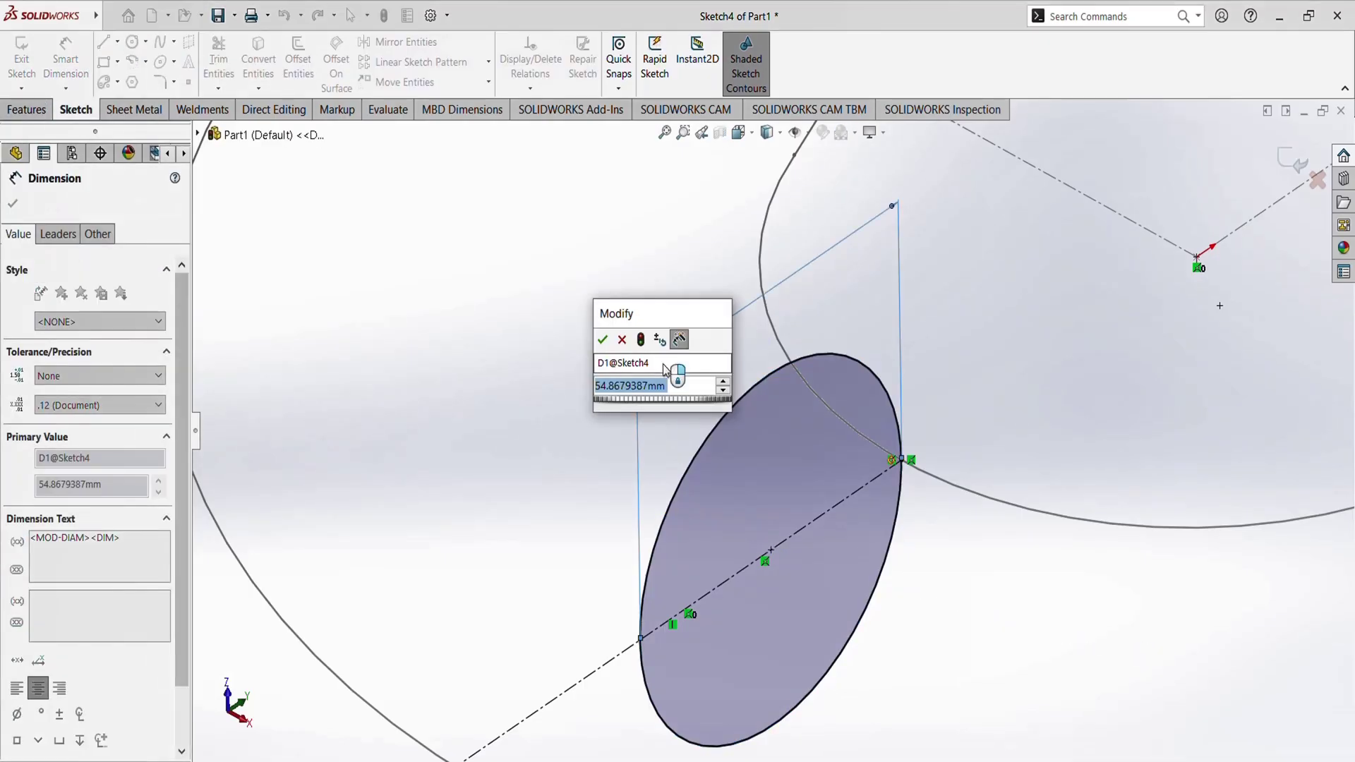
{"action": "type", "text": "100"}
{"action": "key", "text": "Return"}
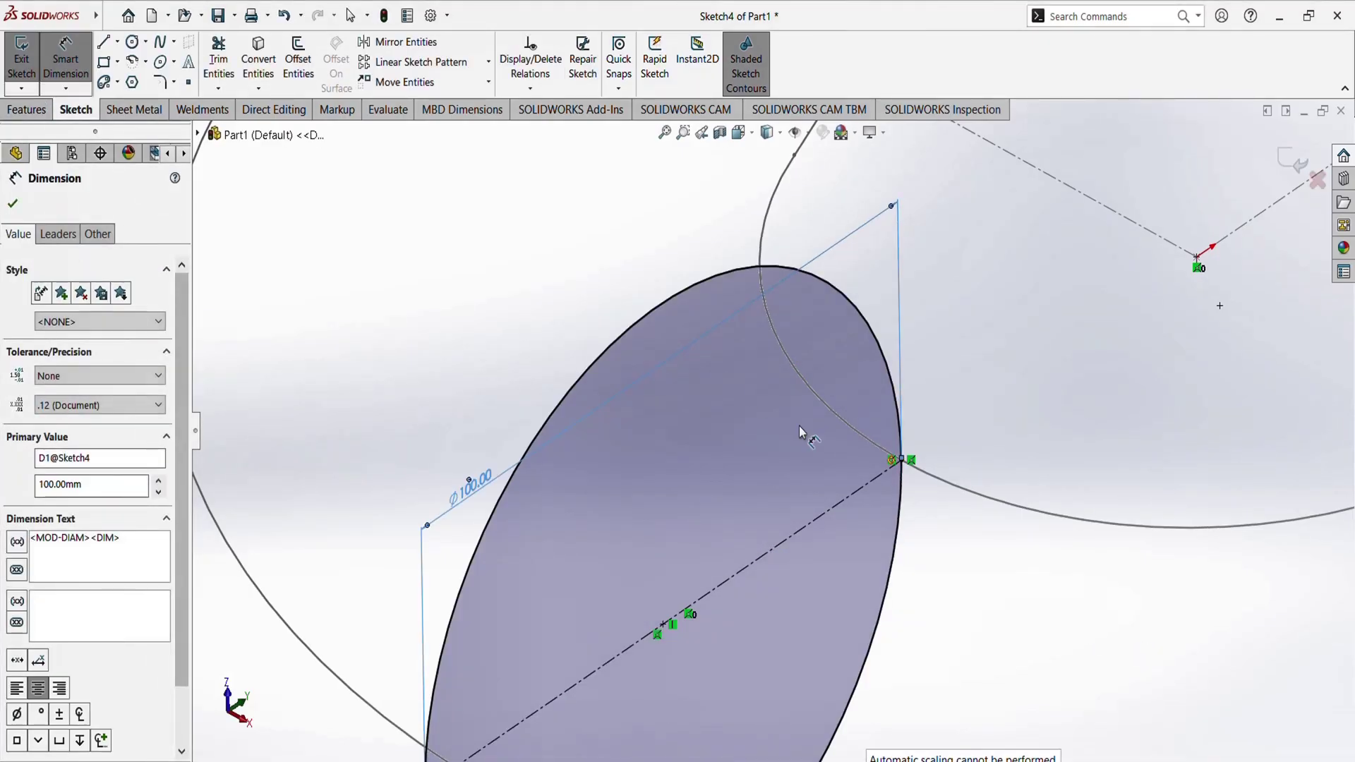
Offset the central construction line 30 mm in both directions as construction geometry
{"action": "scroll", "coordinate": [671, 575], "scroll_direction": "up", "scroll_amount": 4}
{"action": "scroll", "coordinate": [815, 459], "scroll_direction": "down", "scroll_amount": 6}
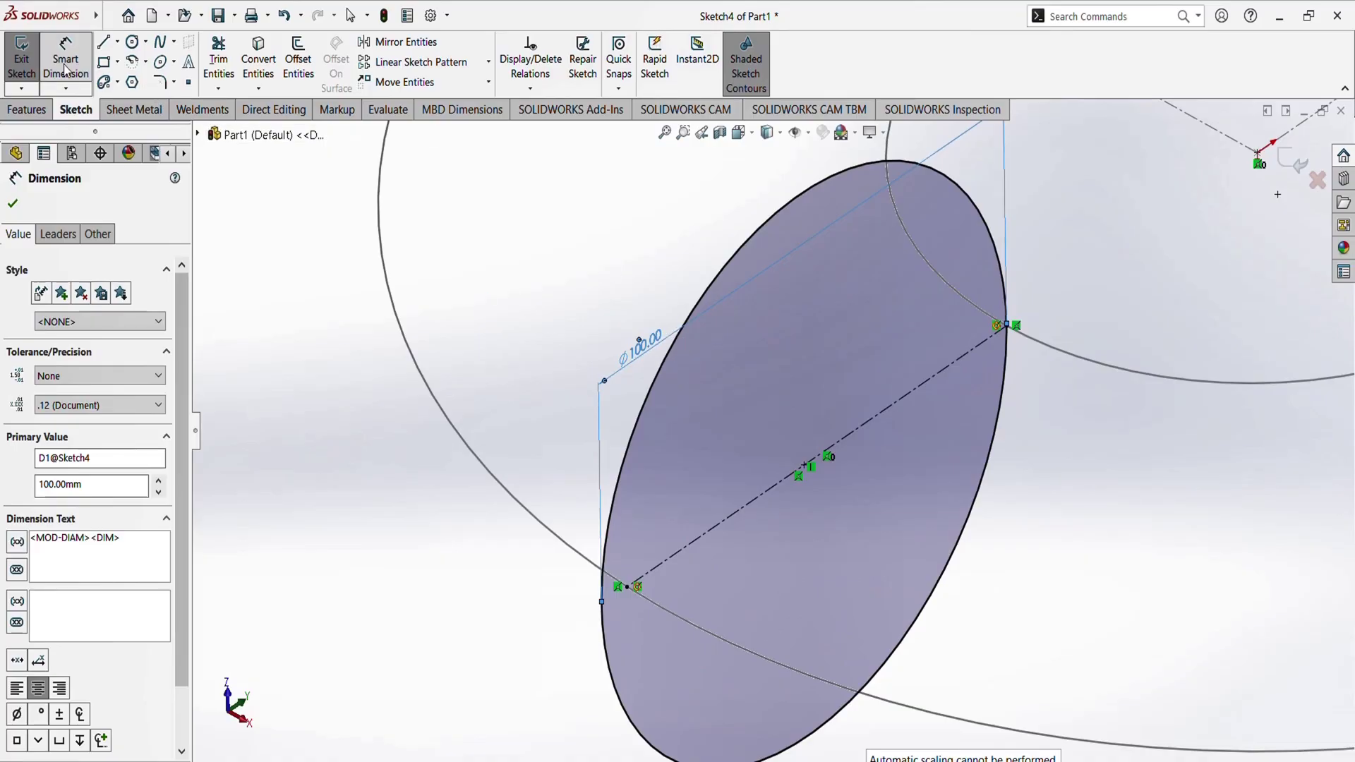
{"action": "left_click", "coordinate": [291, 63]}
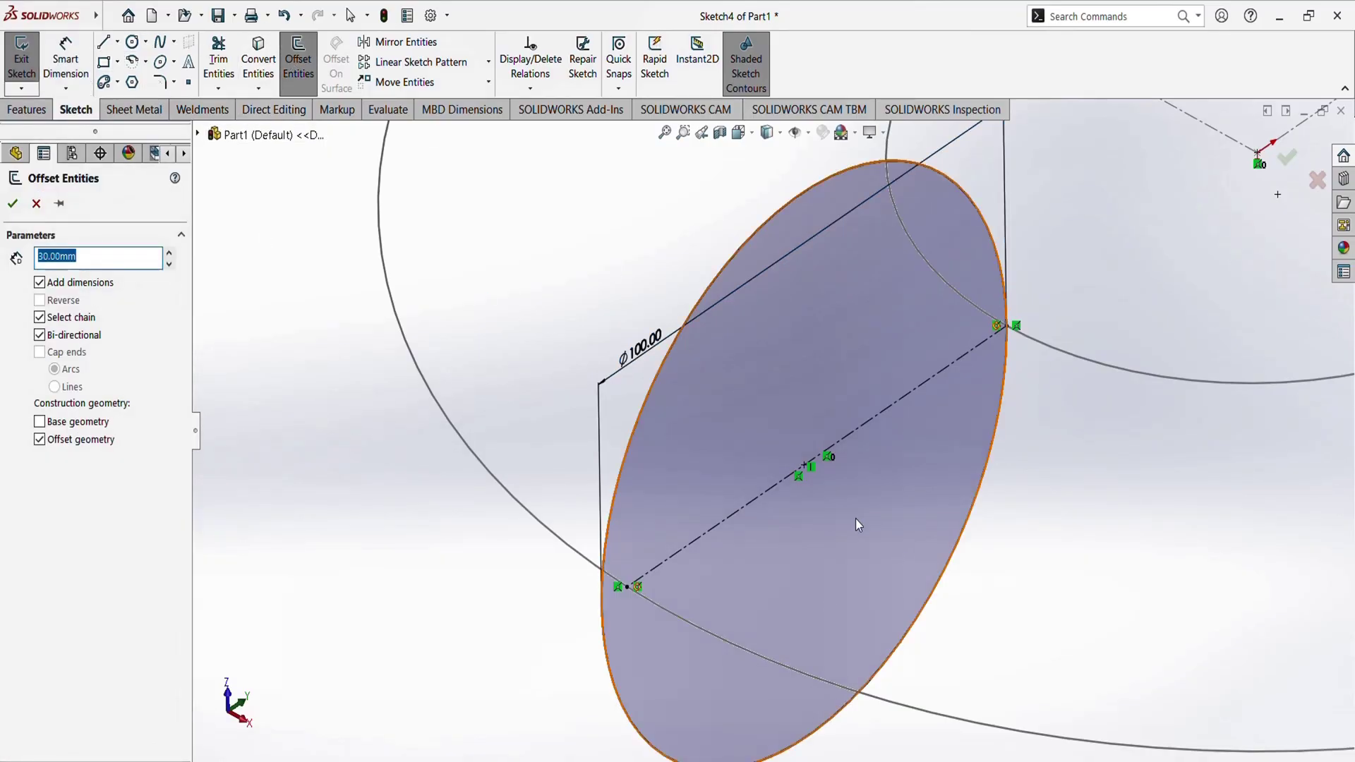
{"action": "left_click", "coordinate": [870, 422]}
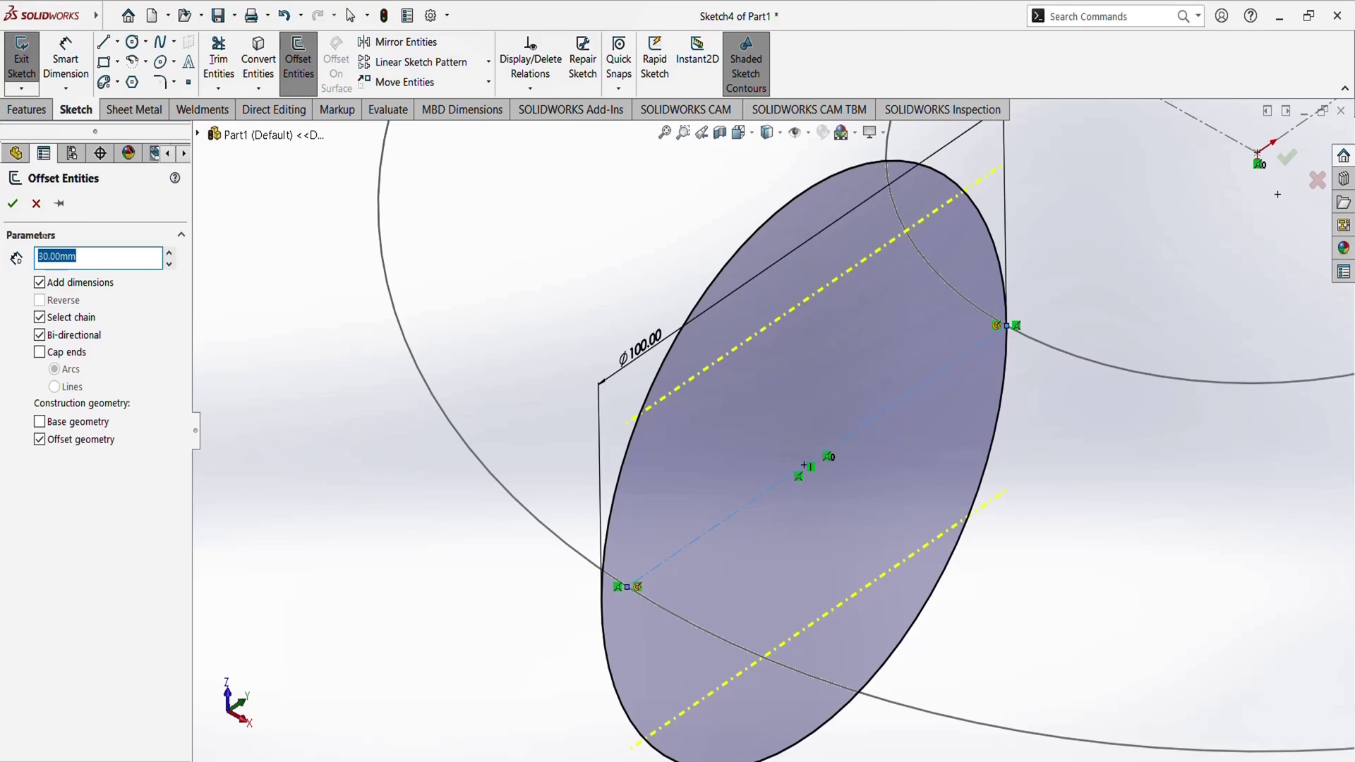
{"action": "left_click", "coordinate": [12, 203]}
Trim the 100 mm circle so only the arc at the inner side between the two offset lines remains
{"action": "mouse_move", "coordinate": [798, 365]}
{"action": "middle_mouse_down"}
{"action": "mouse_move", "coordinate": [814, 400]}
{"action": "mouse_move", "coordinate": [788, 318]}
{"action": "mouse_move", "coordinate": [858, 456]}
{"action": "middle_mouse_up"}
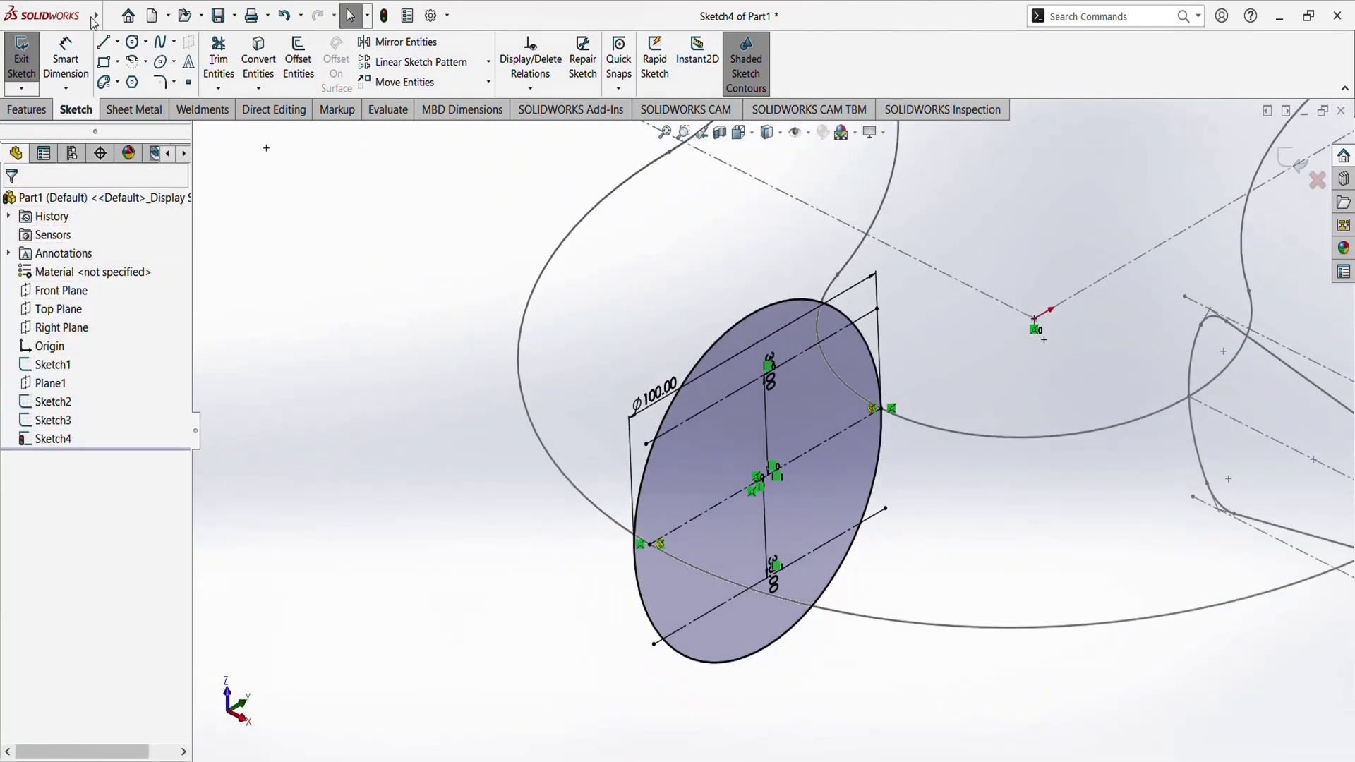
{"action": "left_click", "coordinate": [218, 60]}
{"action": "left_click_drag", "start_coordinate": [761, 336], "coordinate": [729, 269]}
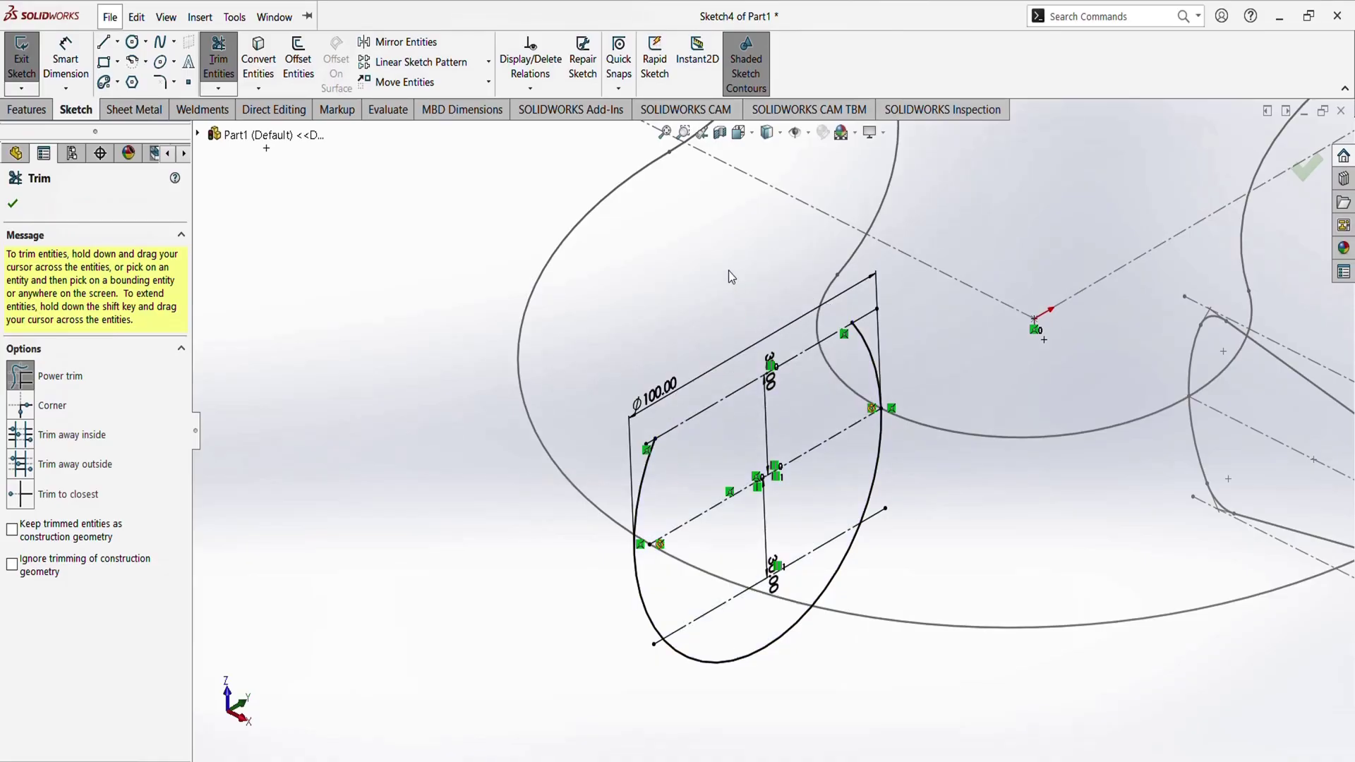
{"action": "left_click_drag", "start_coordinate": [696, 489], "coordinate": [601, 518]}
{"action": "left_click_drag", "start_coordinate": [736, 625], "coordinate": [749, 674]}
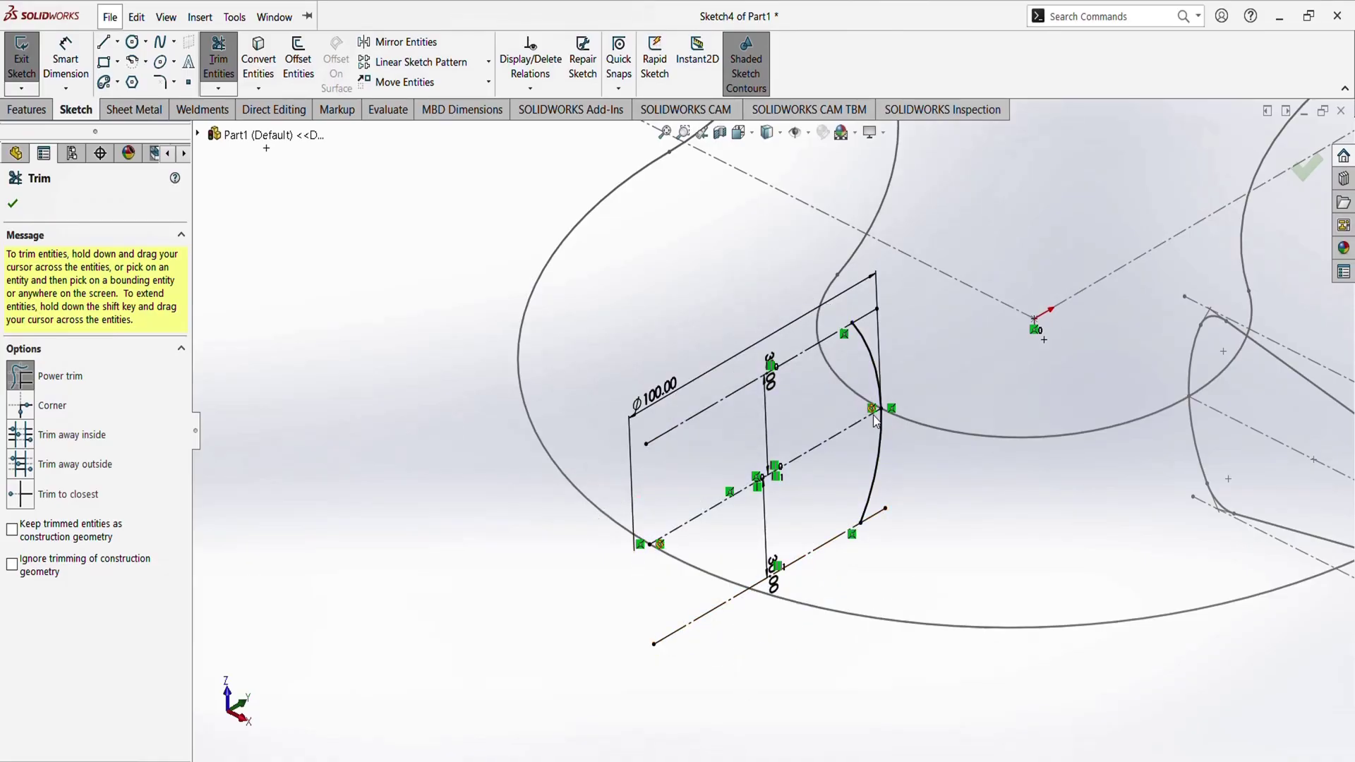
Draw a smaller circle centred on the middle construction line and passing through its outer endpoint
{"action": "left_click", "coordinate": [131, 42]}
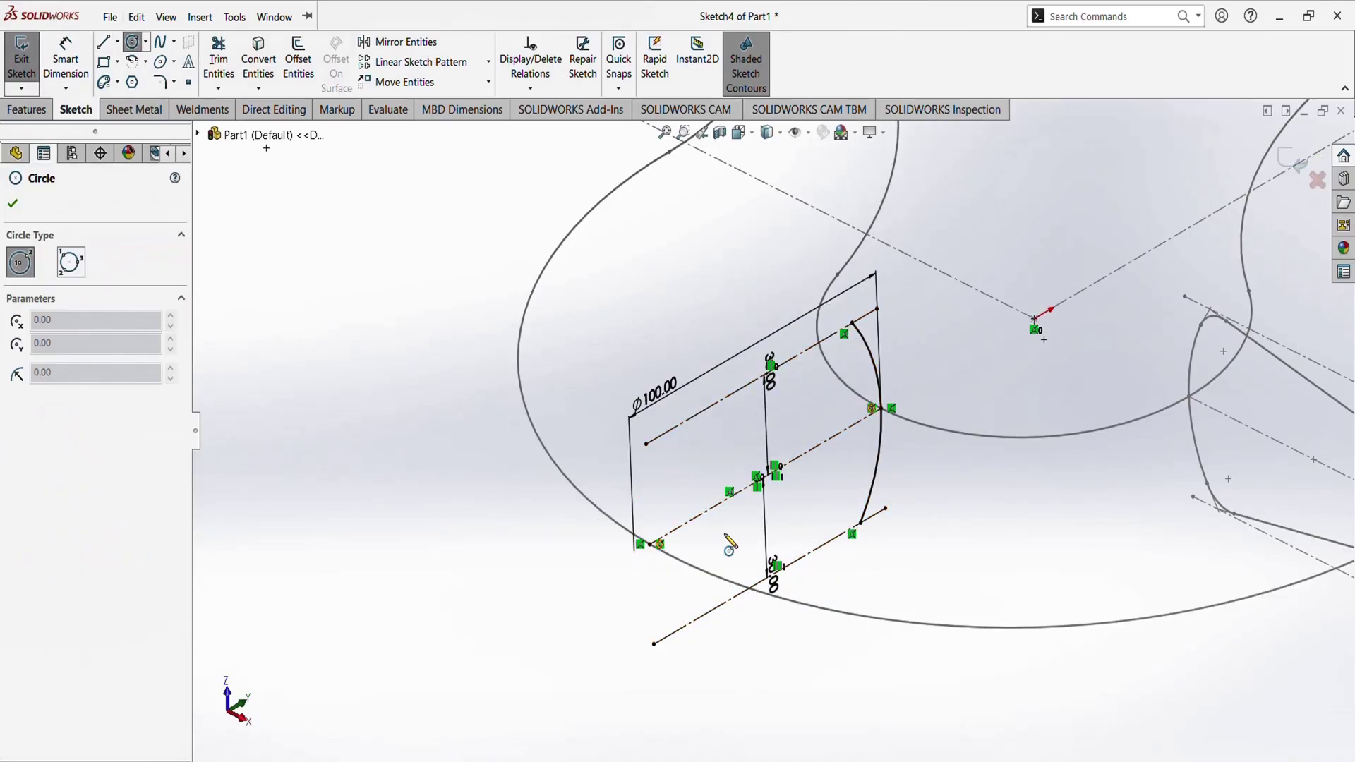
{"action": "scroll", "coordinate": [689, 530], "scroll_direction": "down", "scroll_amount": 3}
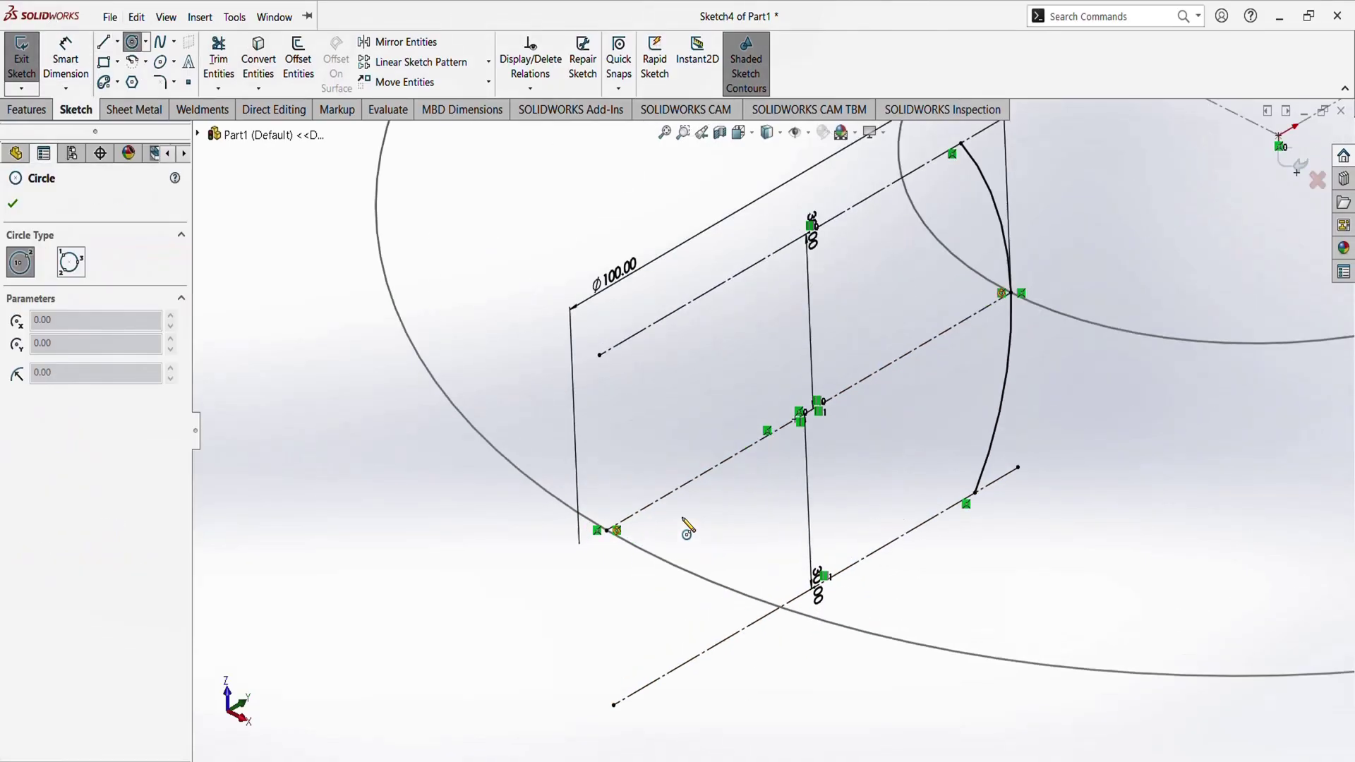
{"action": "left_click", "coordinate": [699, 476]}
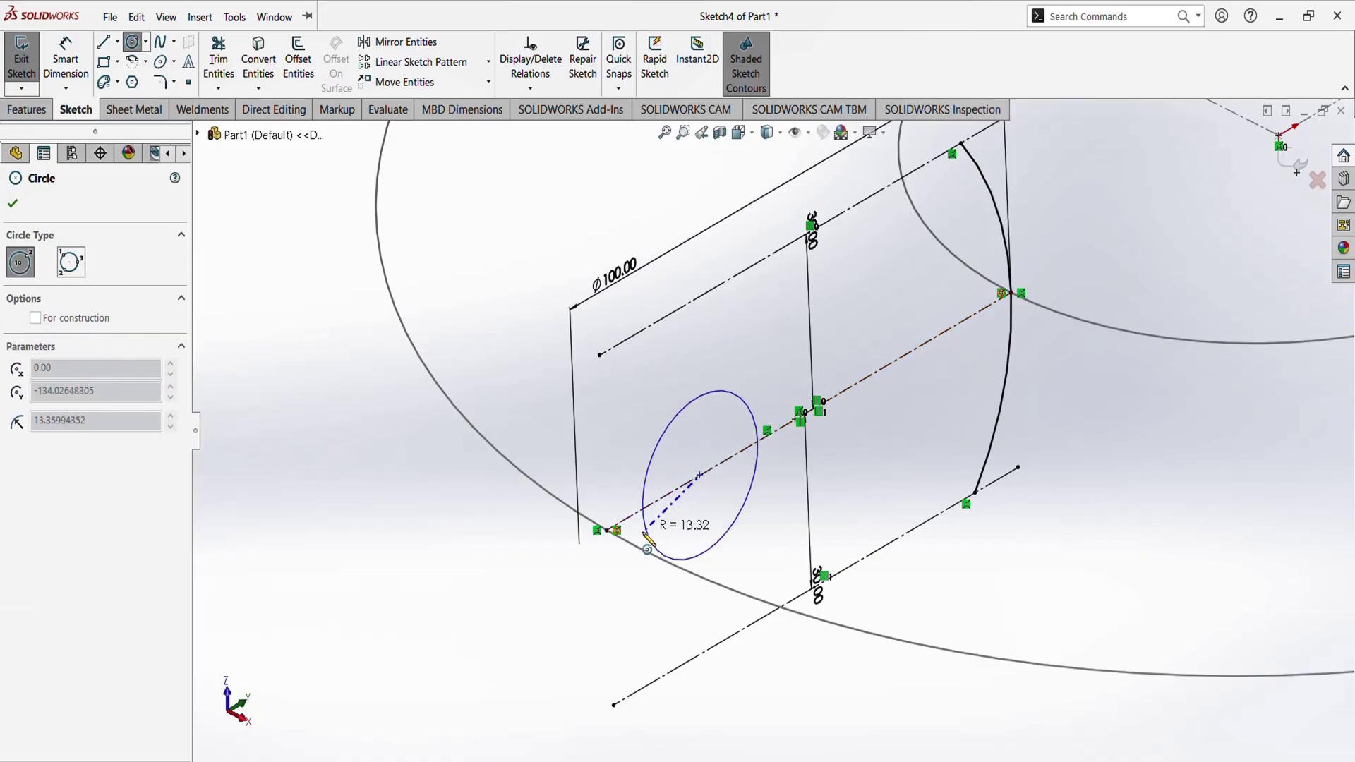
{"action": "left_click", "coordinate": [607, 531]}
{"action": "key", "text": "Escape"}
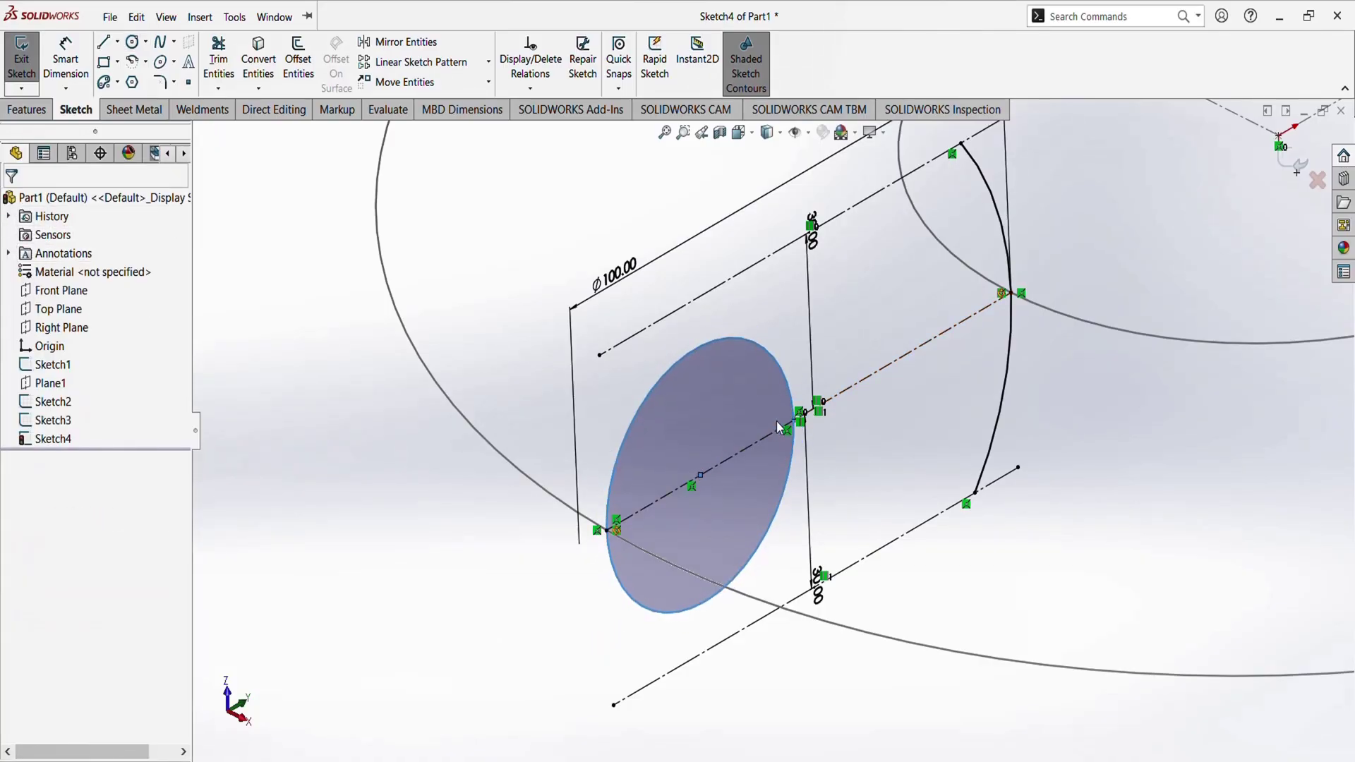
Dimension the small circle at the outer end of the middle construction line to a 36 mm diameter
{"action": "left_click", "coordinate": [109, 17]}
{"action": "left_click", "coordinate": [66, 62]}
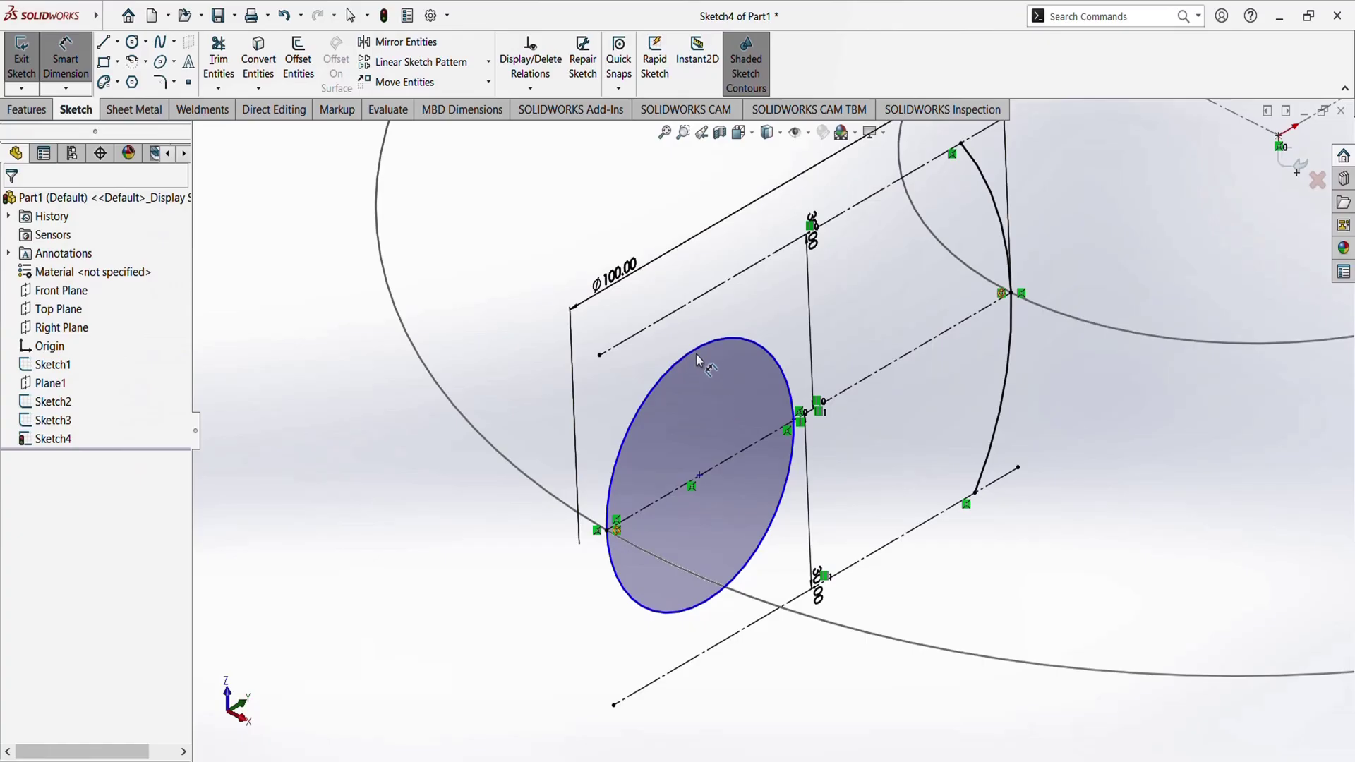
{"action": "left_click", "coordinate": [698, 362]}
{"action": "left_click", "coordinate": [603, 358]}
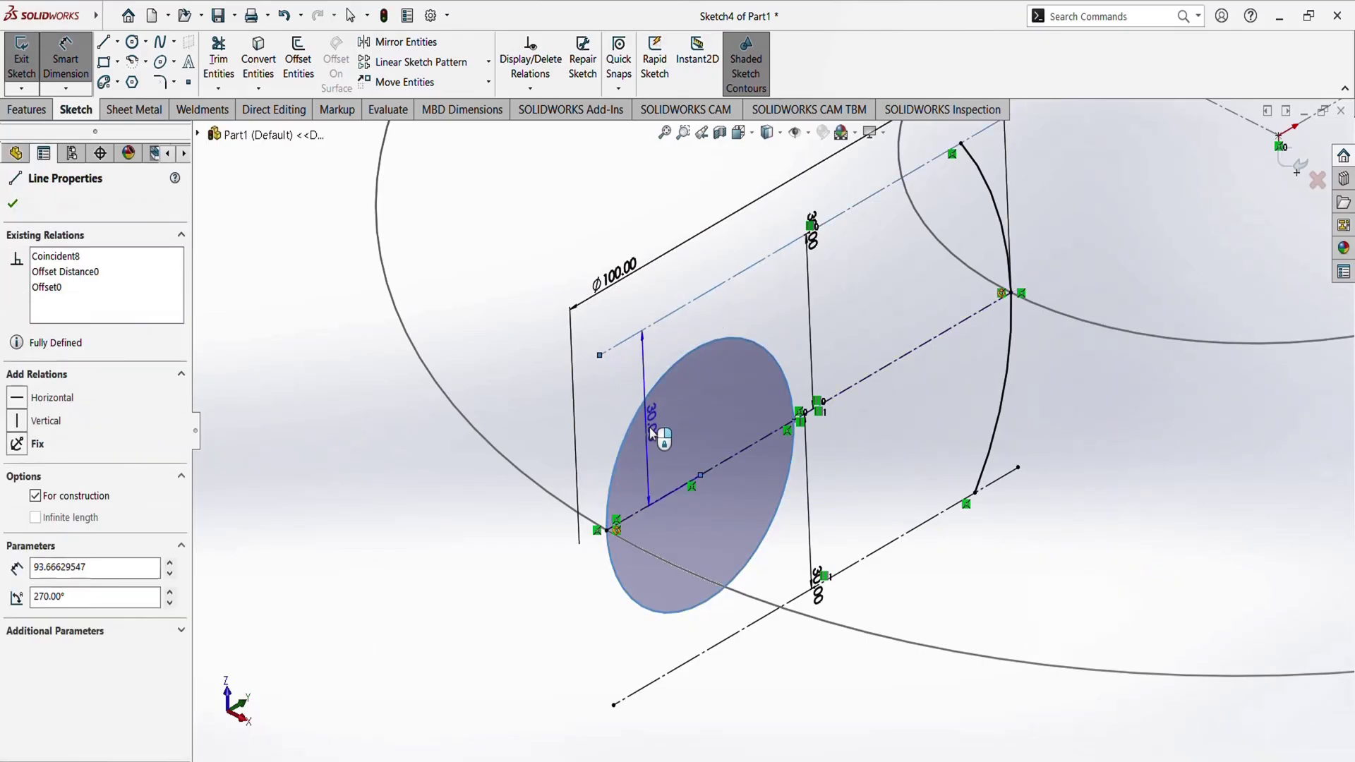
{"action": "key", "text": "Escape"}
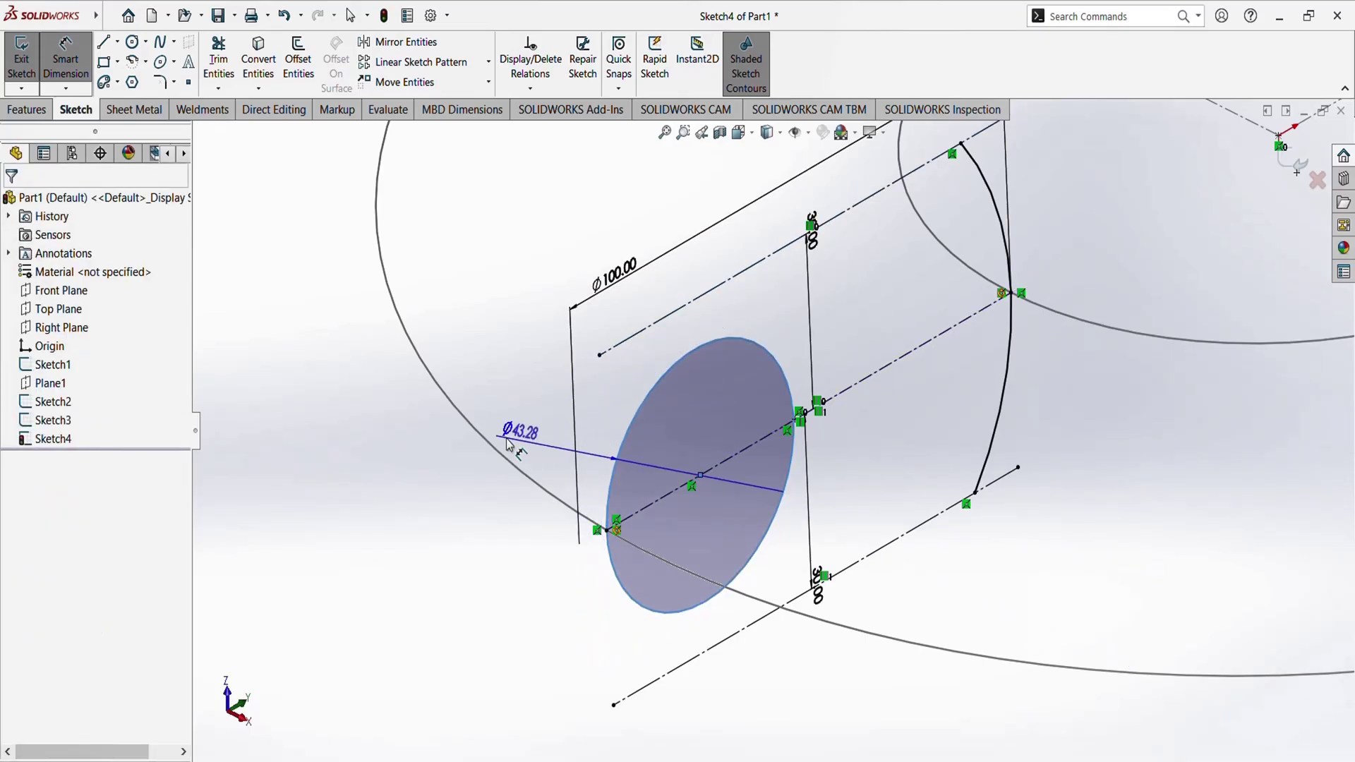
{"action": "left_click", "coordinate": [505, 423]}
{"action": "type", "text": "36"}
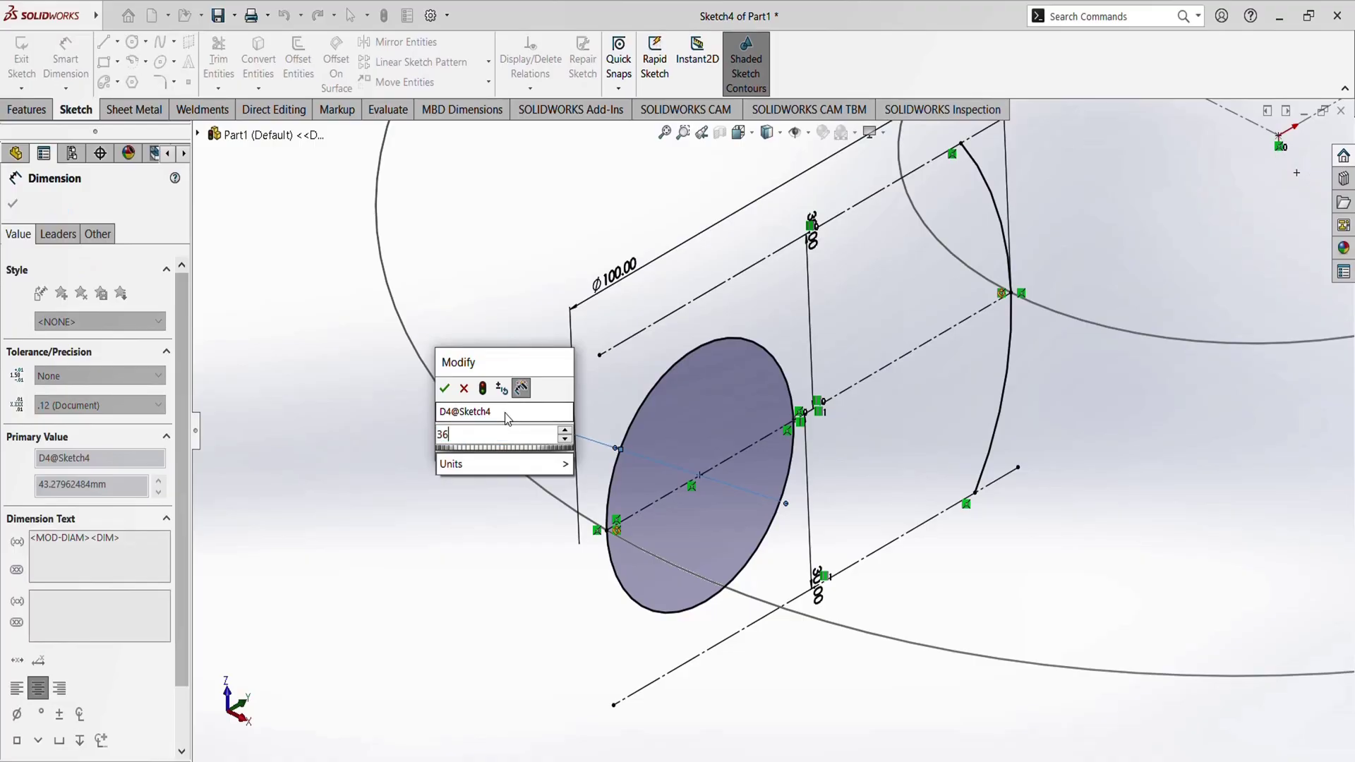
{"action": "key", "text": "Return"}
{"action": "key", "text": "Escape"}
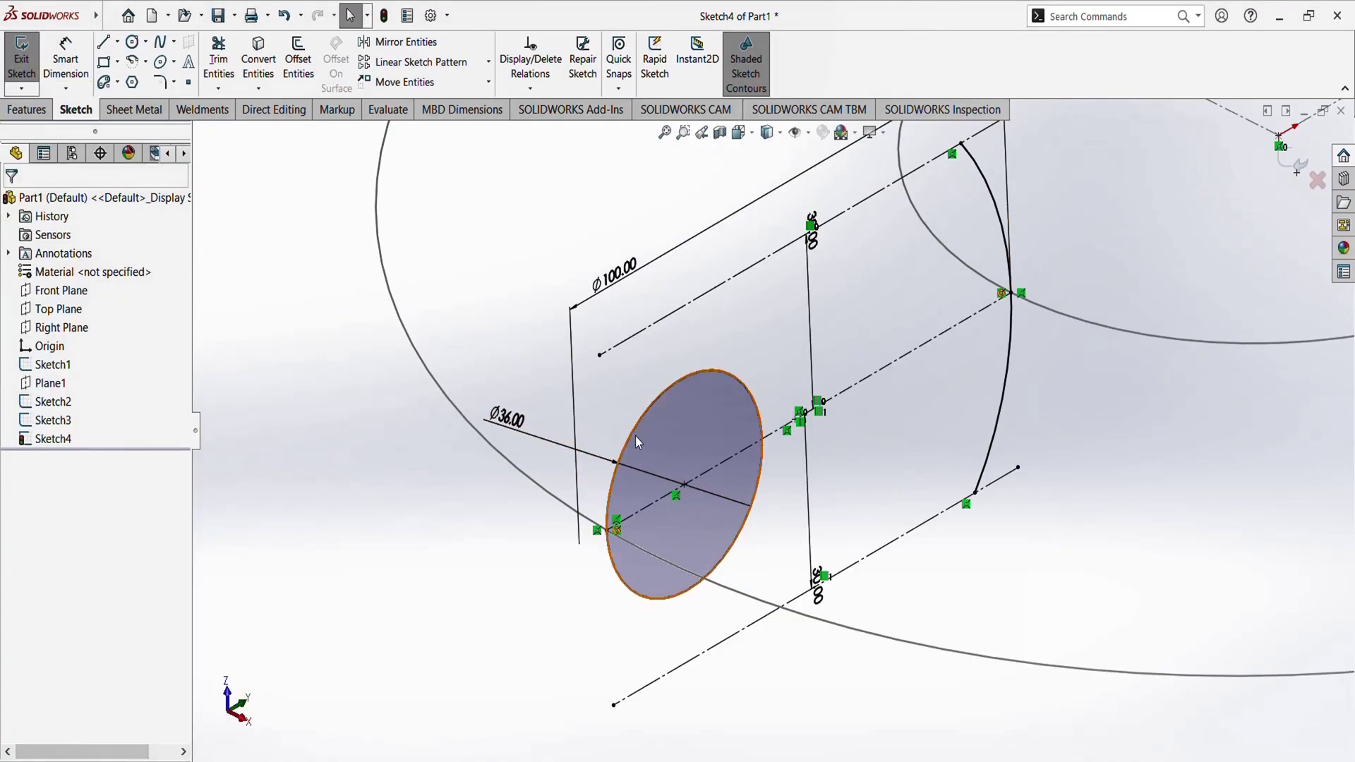
Draw two lines from the endpoints of the 100 mm arc, each ending tangent on the 36 mm circle
{"action": "mouse_move", "coordinate": [635, 434]}
{"action": "middle_mouse_down"}
{"action": "mouse_move", "coordinate": [624, 430]}
{"action": "mouse_move", "coordinate": [634, 439]}
{"action": "middle_mouse_up"}
{"action": "scroll", "coordinate": [634, 439], "scroll_direction": "up", "scroll_amount": 3}
{"action": "scroll", "coordinate": [700, 333], "scroll_direction": "down", "scroll_amount": 2}
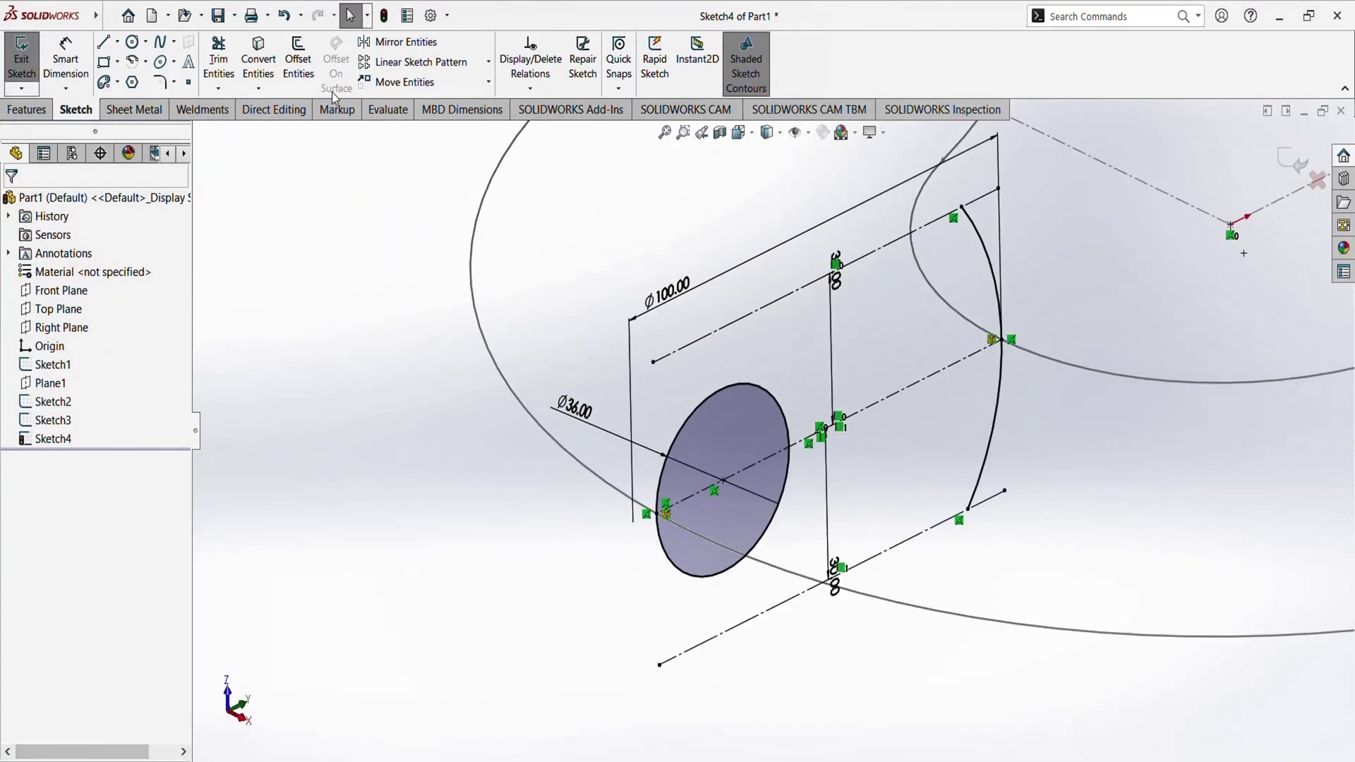
{"action": "left_click", "coordinate": [104, 42]}
{"action": "left_click", "coordinate": [961, 207]}
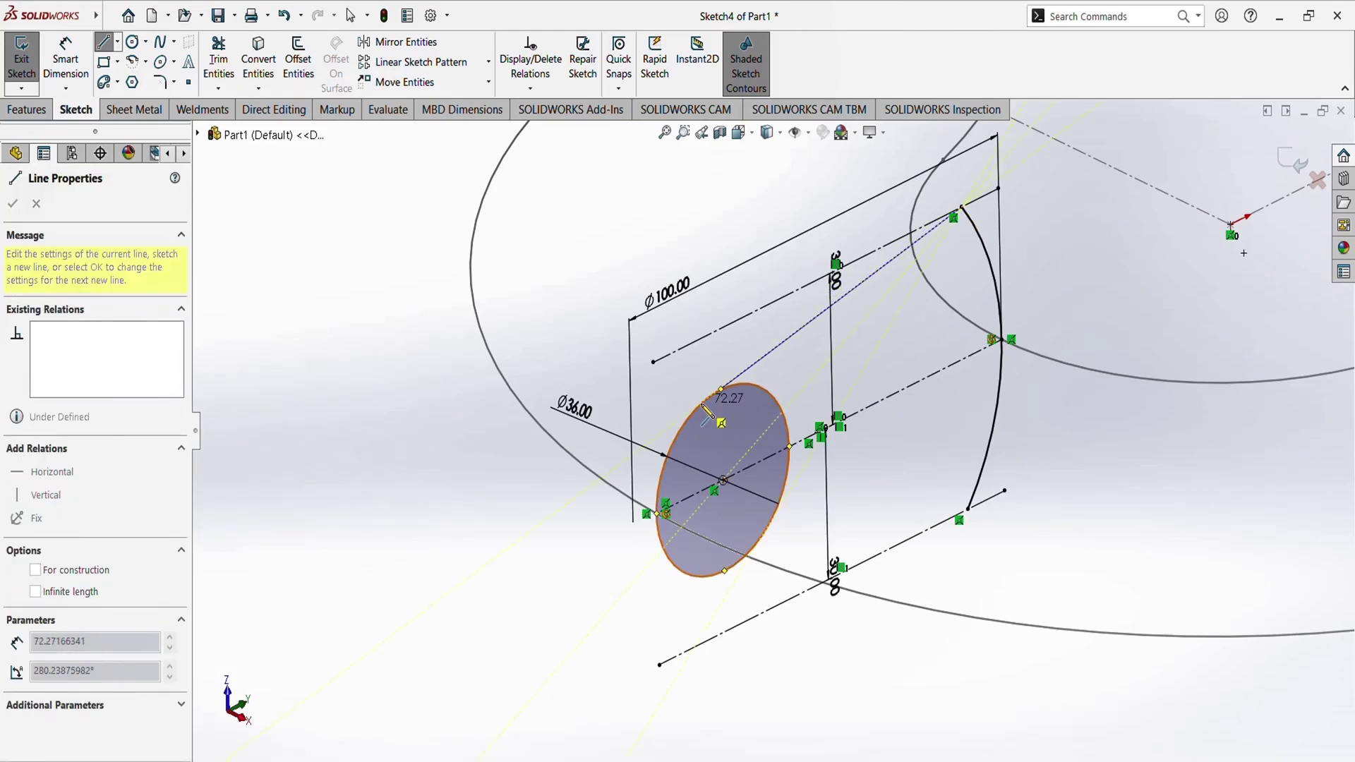
{"action": "double_click", "coordinate": [710, 400]}
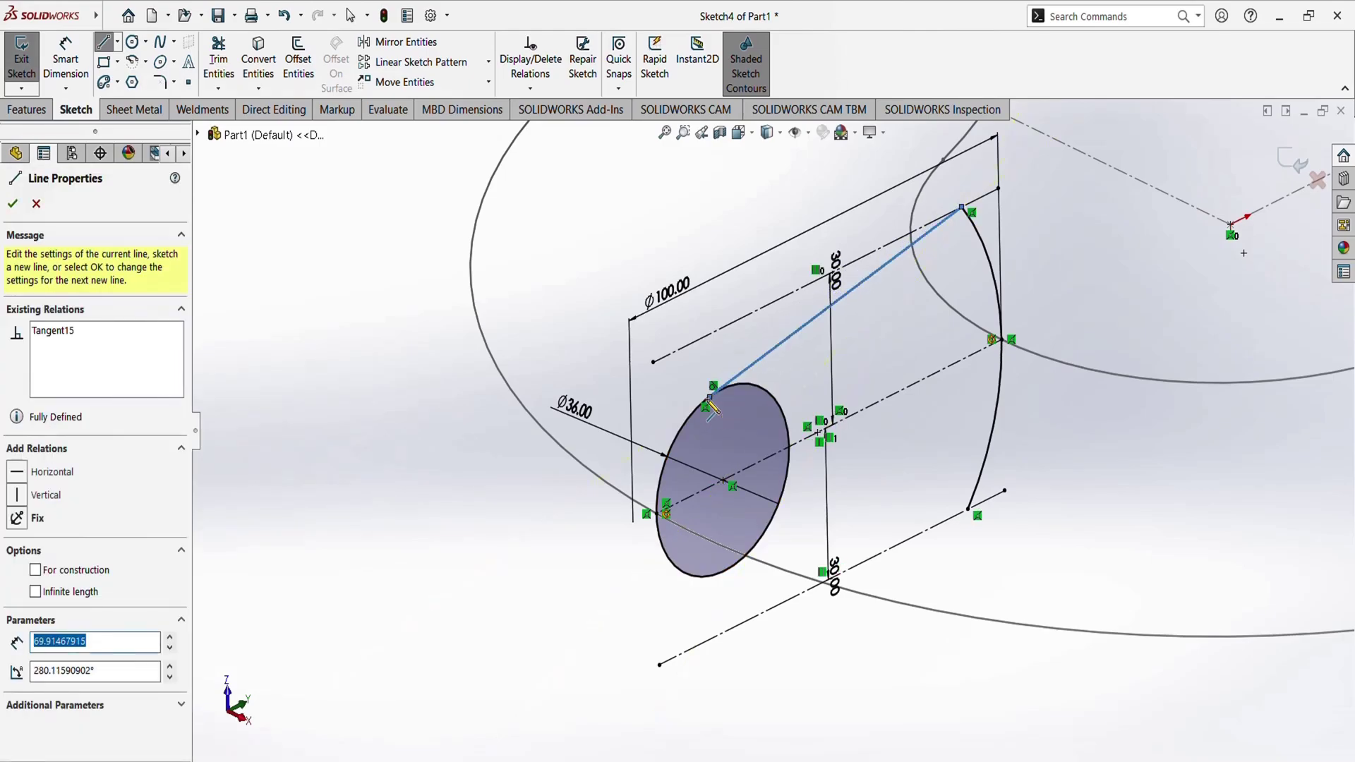
{"action": "key", "text": "Escape"}
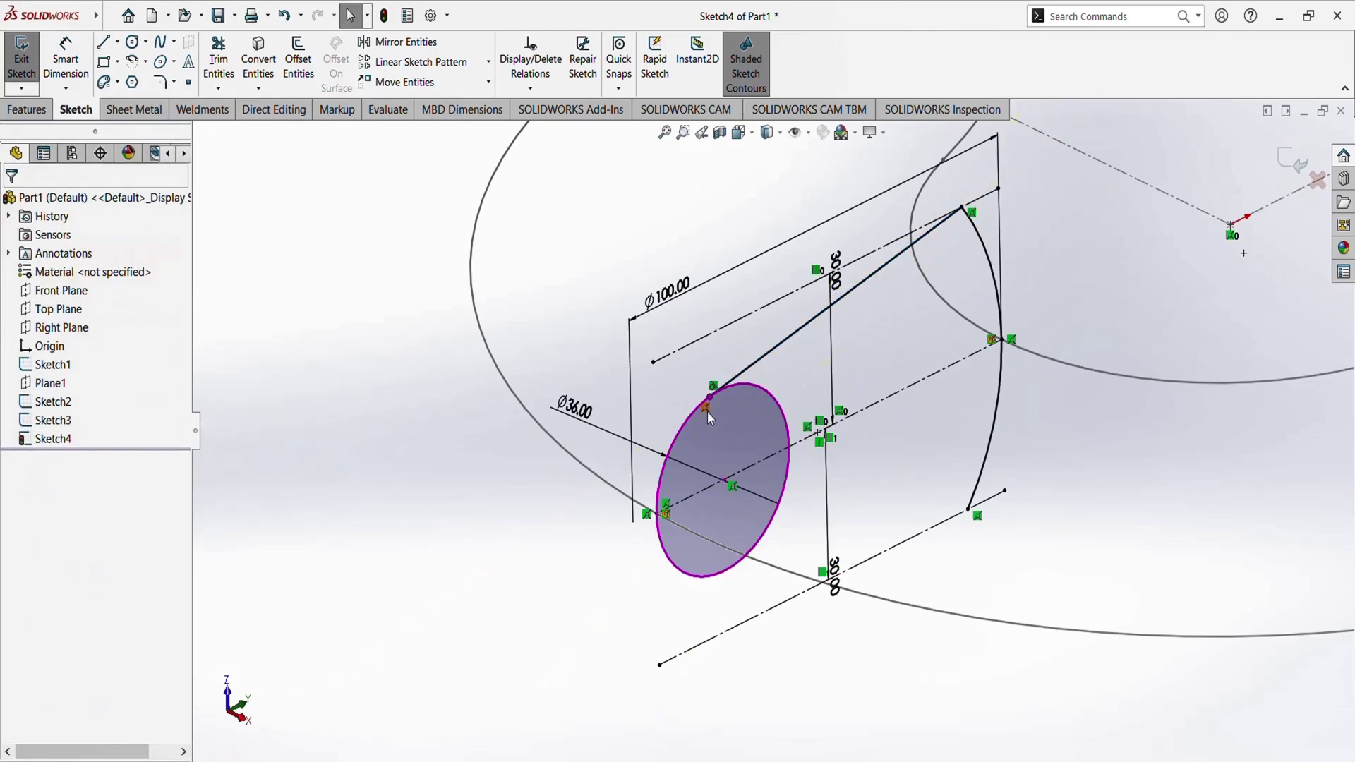
{"action": "left_click", "coordinate": [103, 44]}
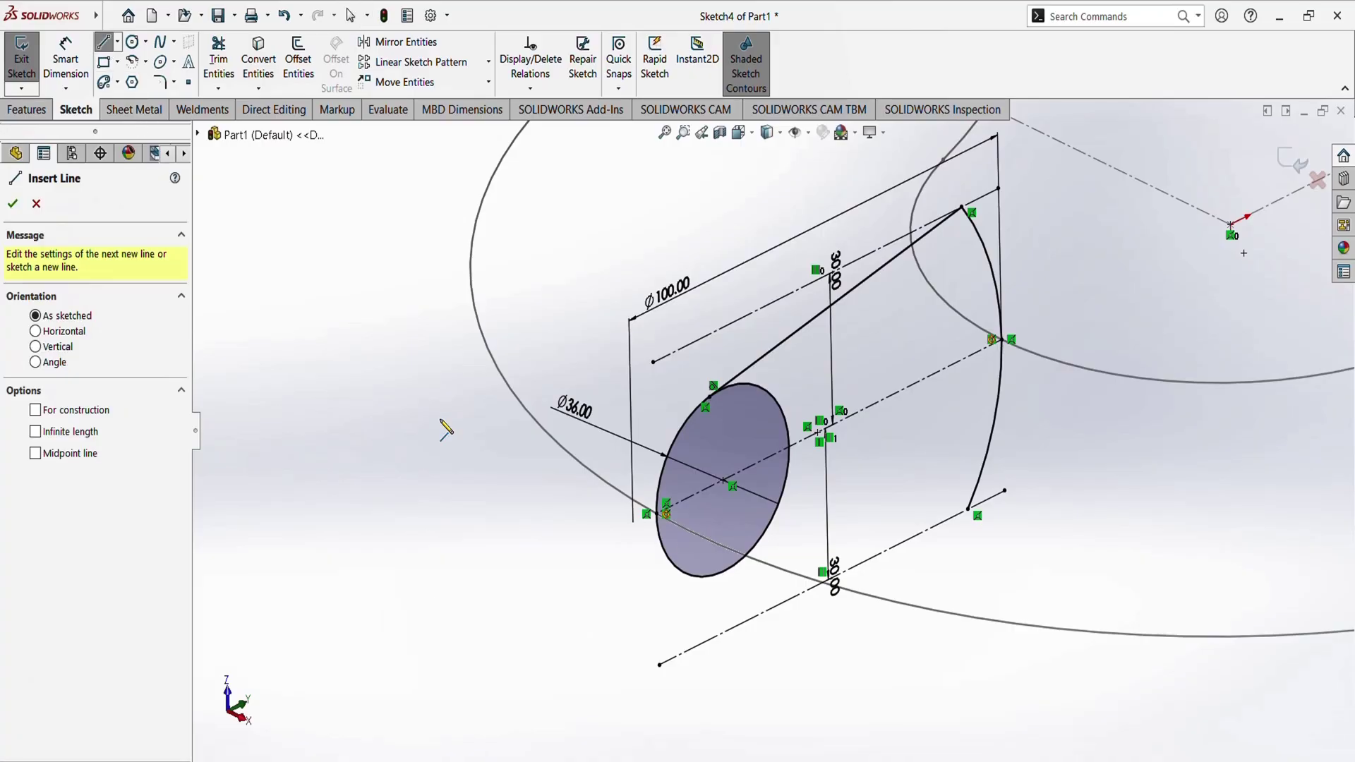
{"action": "left_click", "coordinate": [969, 510]}
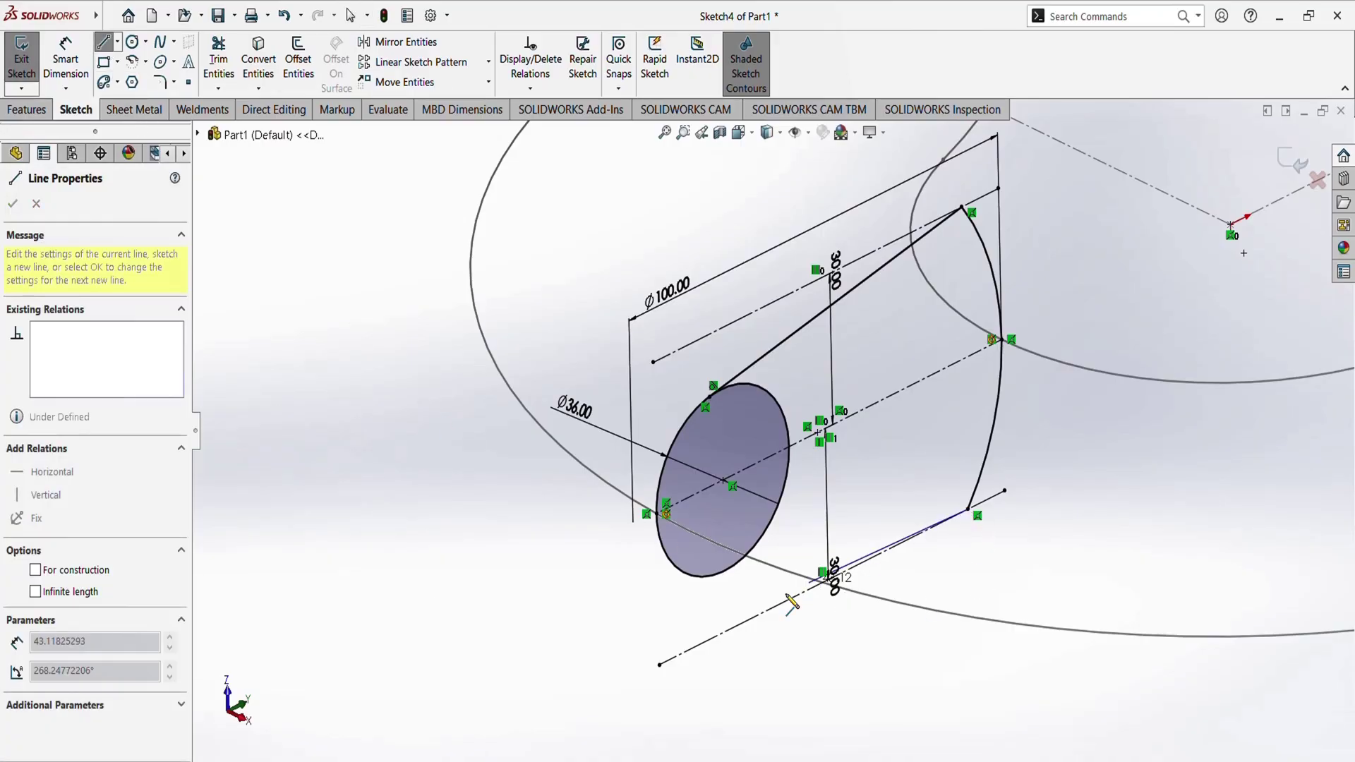
{"action": "left_click", "coordinate": [713, 576]}
{"action": "key", "text": "Escape"}
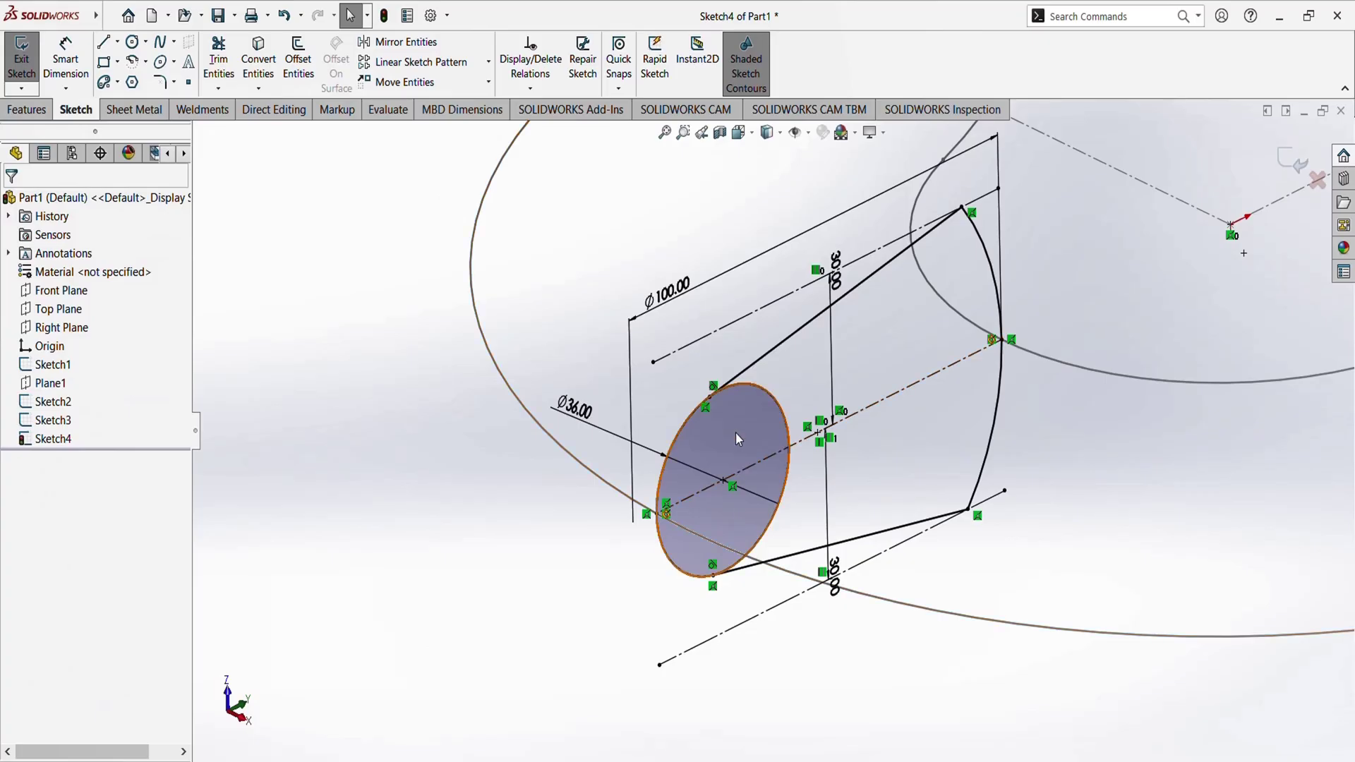
Check the relation between the 36 mm circle and the upper connecting line
{"action": "scroll", "coordinate": [736, 432], "scroll_direction": "down", "scroll_amount": 3}
{"action": "scroll", "coordinate": [725, 425], "scroll_direction": "up", "scroll_amount": 4}
{"action": "scroll", "coordinate": [779, 469], "scroll_direction": "down", "scroll_amount": 2}
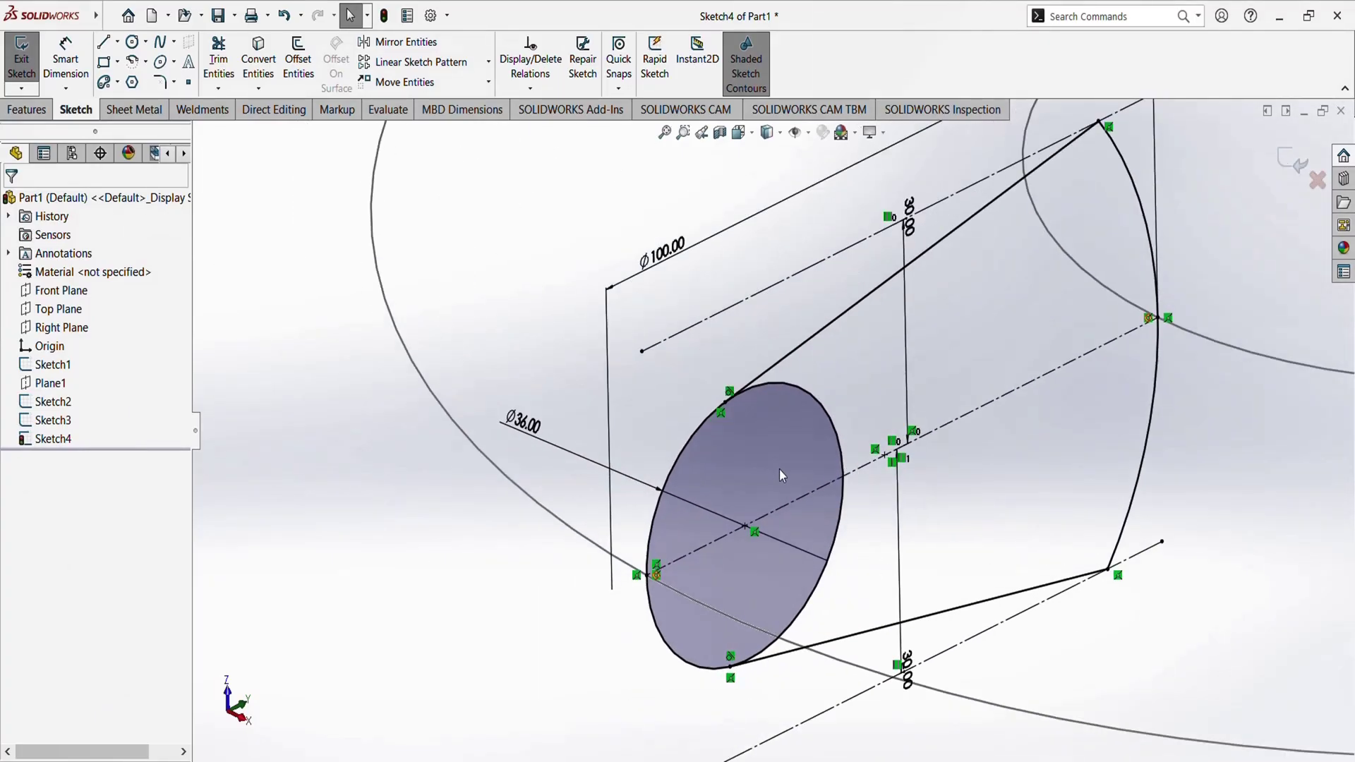
{"action": "left_click", "coordinate": [758, 387]}
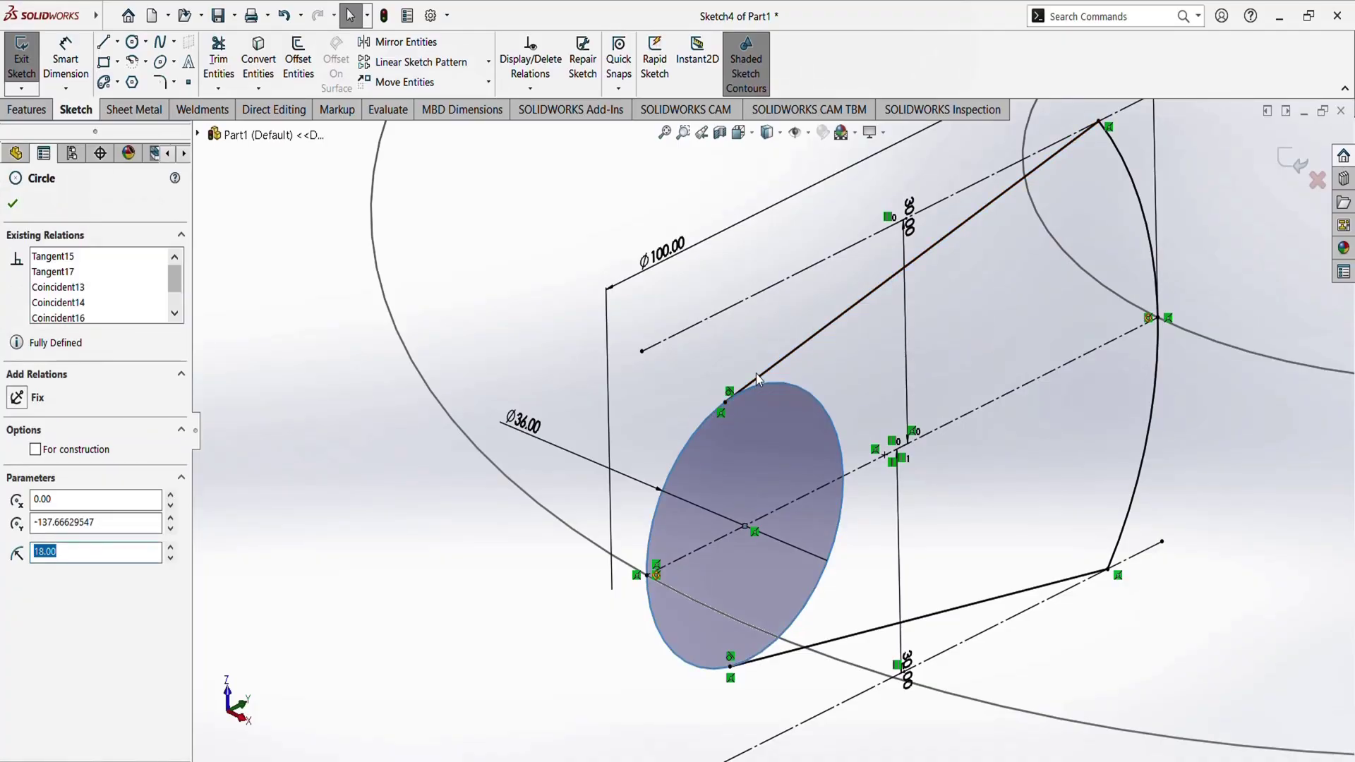
{"action": "left_click", "coordinate": [759, 374], "text": "ctrl"}
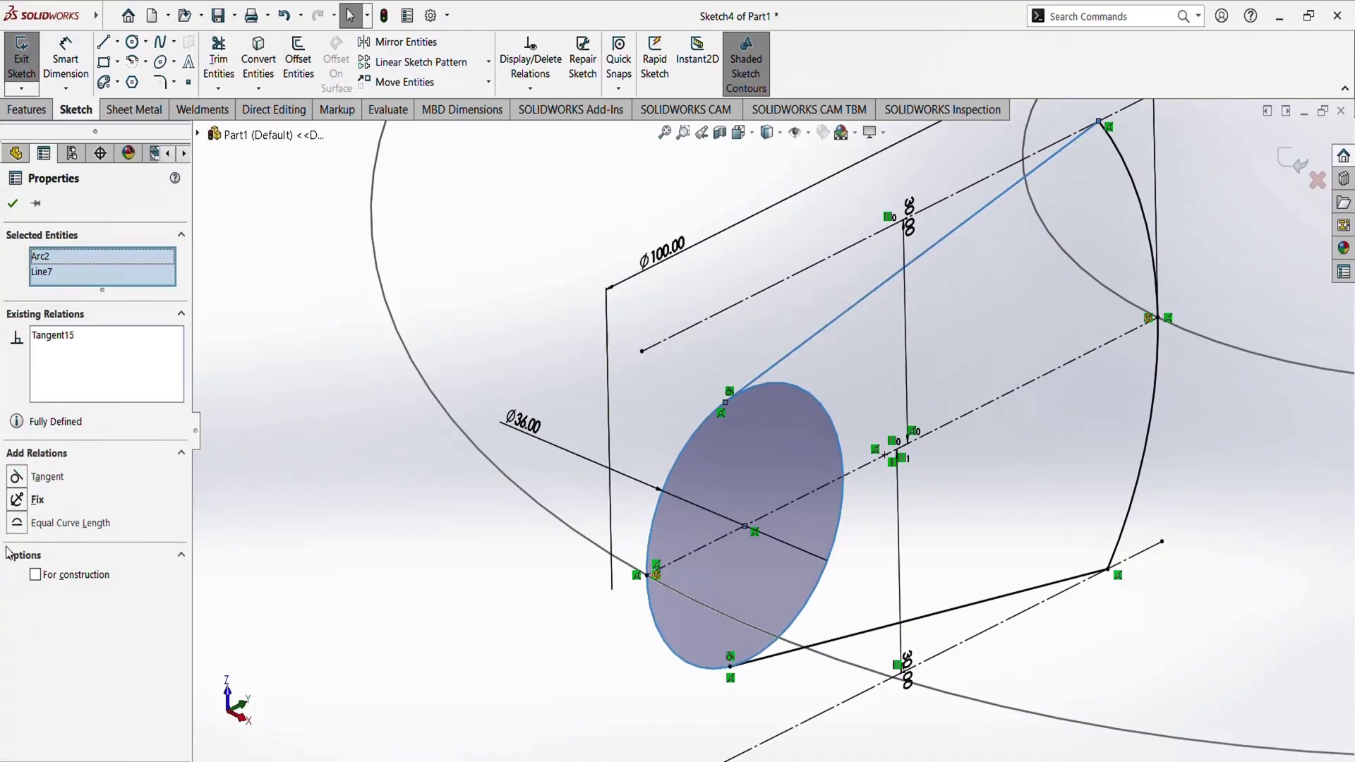
{"action": "left_click", "coordinate": [12, 205]}
{"action": "scroll", "coordinate": [748, 513], "scroll_direction": "up", "scroll_amount": 3}
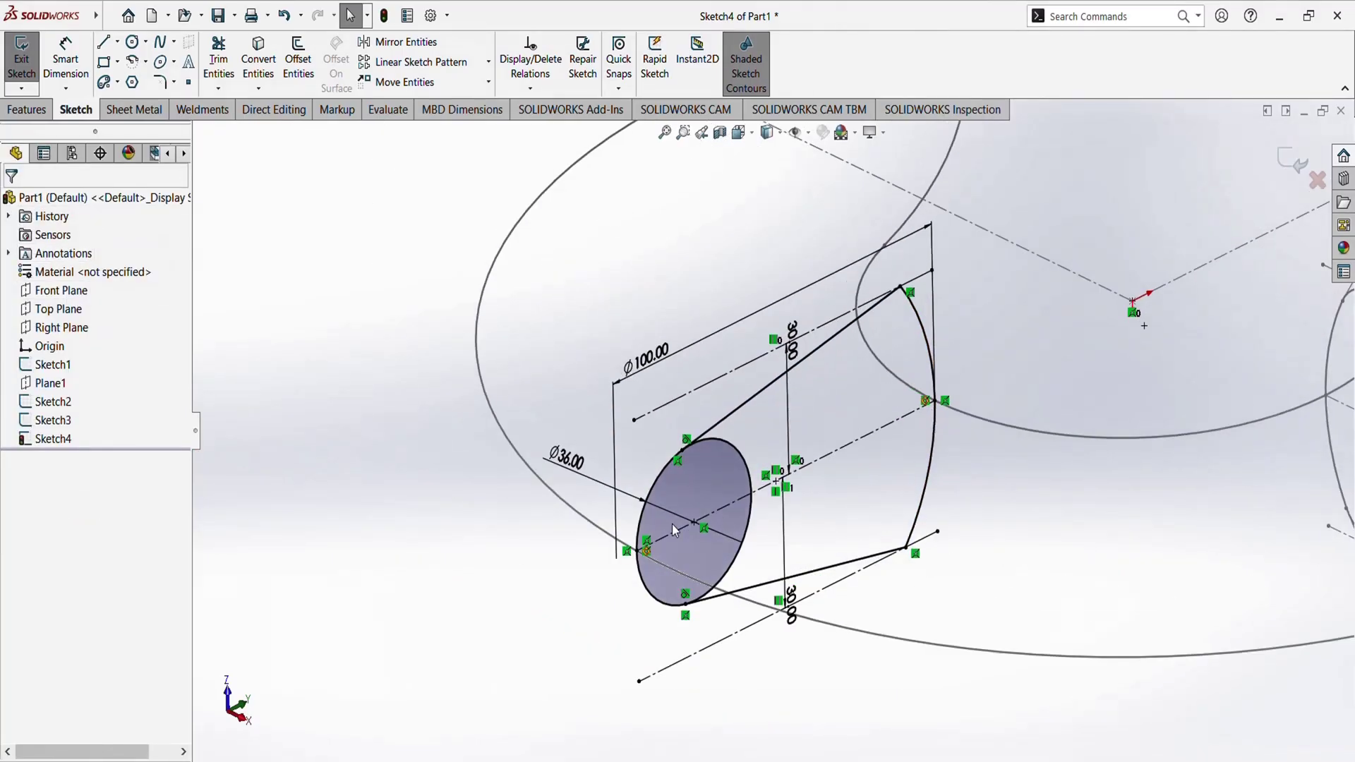
Trim away the inner part of the 36 mm circle between the two tangent lines to leave one closed profile
{"action": "left_click", "coordinate": [219, 64]}
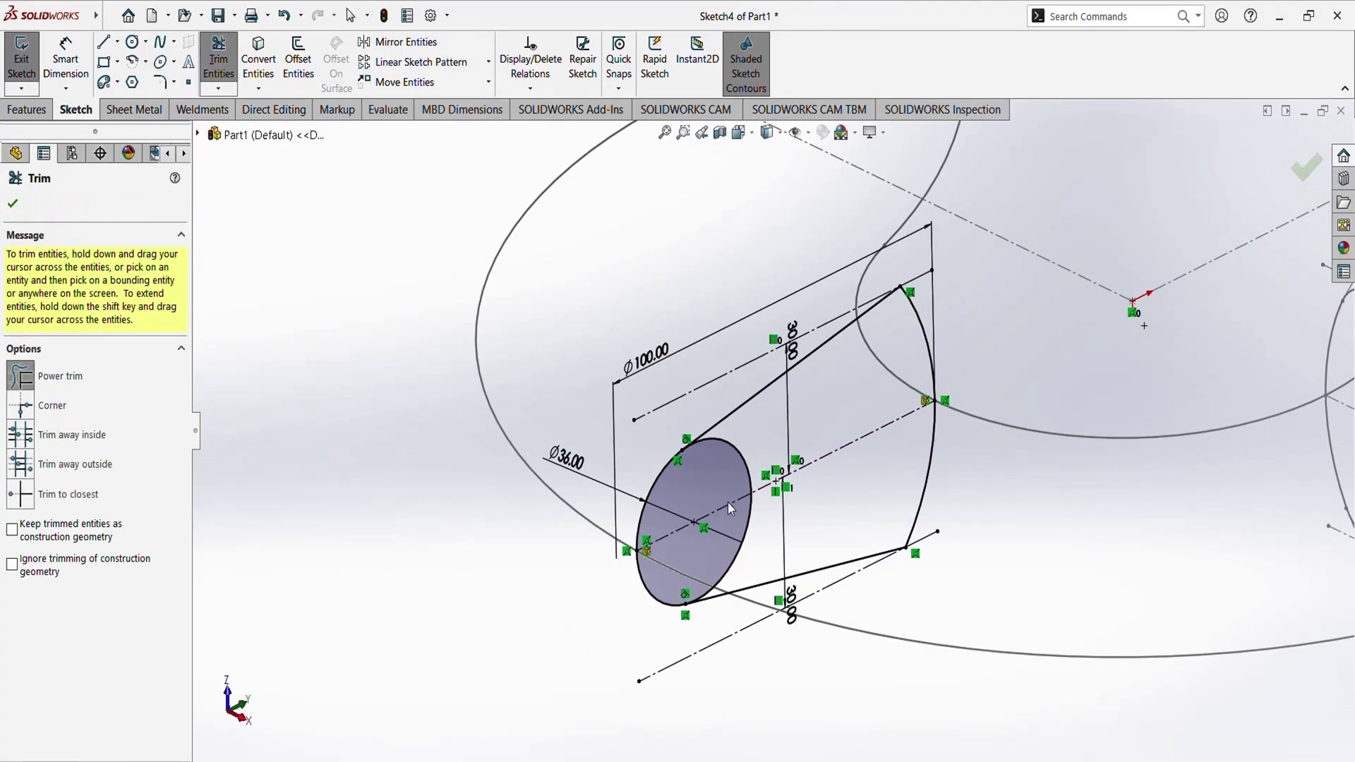
{"action": "scroll", "coordinate": [727, 503], "scroll_direction": "up", "scroll_amount": 3}
{"action": "mouse_move", "coordinate": [739, 353]}
{"action": "left_mouse_down"}
{"action": "mouse_move", "coordinate": [738, 527]}
{"action": "mouse_move", "coordinate": [693, 611]}
{"action": "left_mouse_up"}
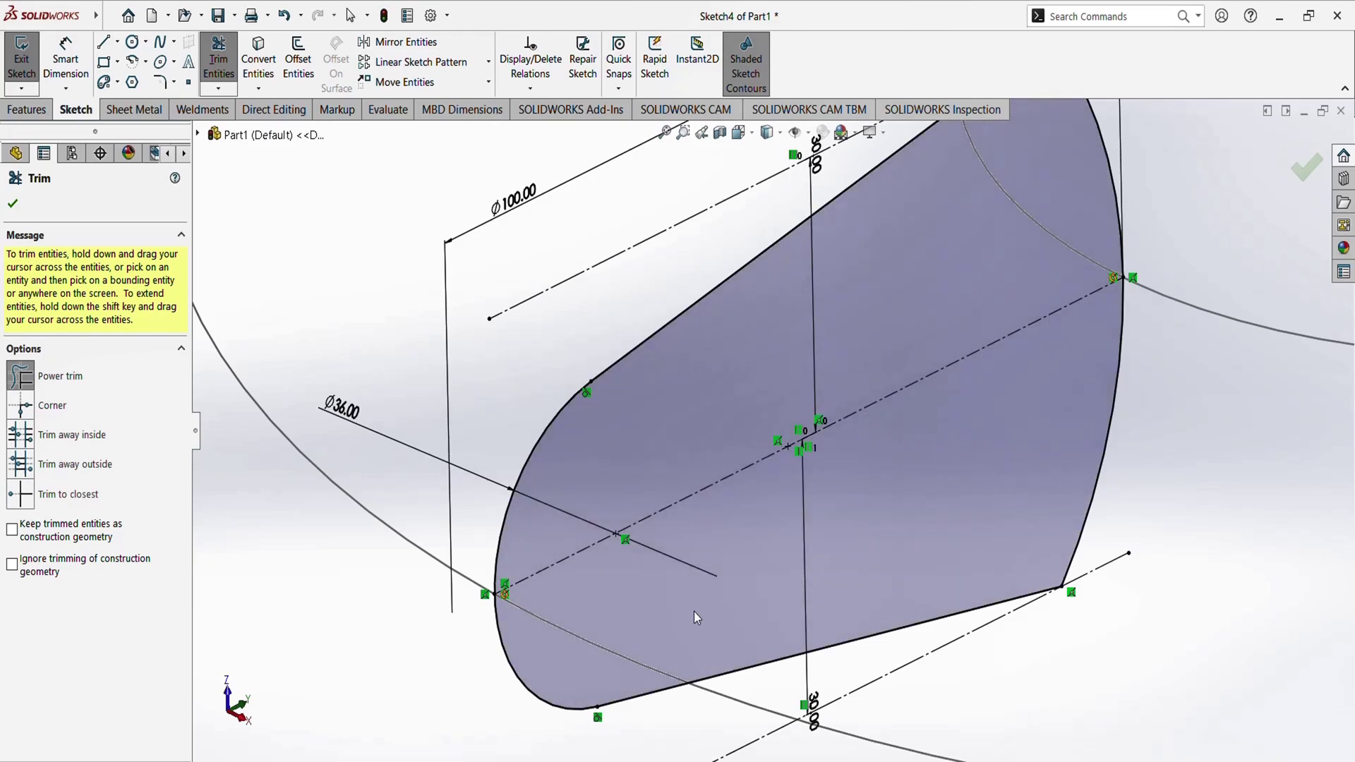
Round the two corners where the tangent lines meet the large arc with 10 mm sketch fillets and exit the sketch
{"action": "scroll", "coordinate": [820, 423], "scroll_direction": "up", "scroll_amount": 3}
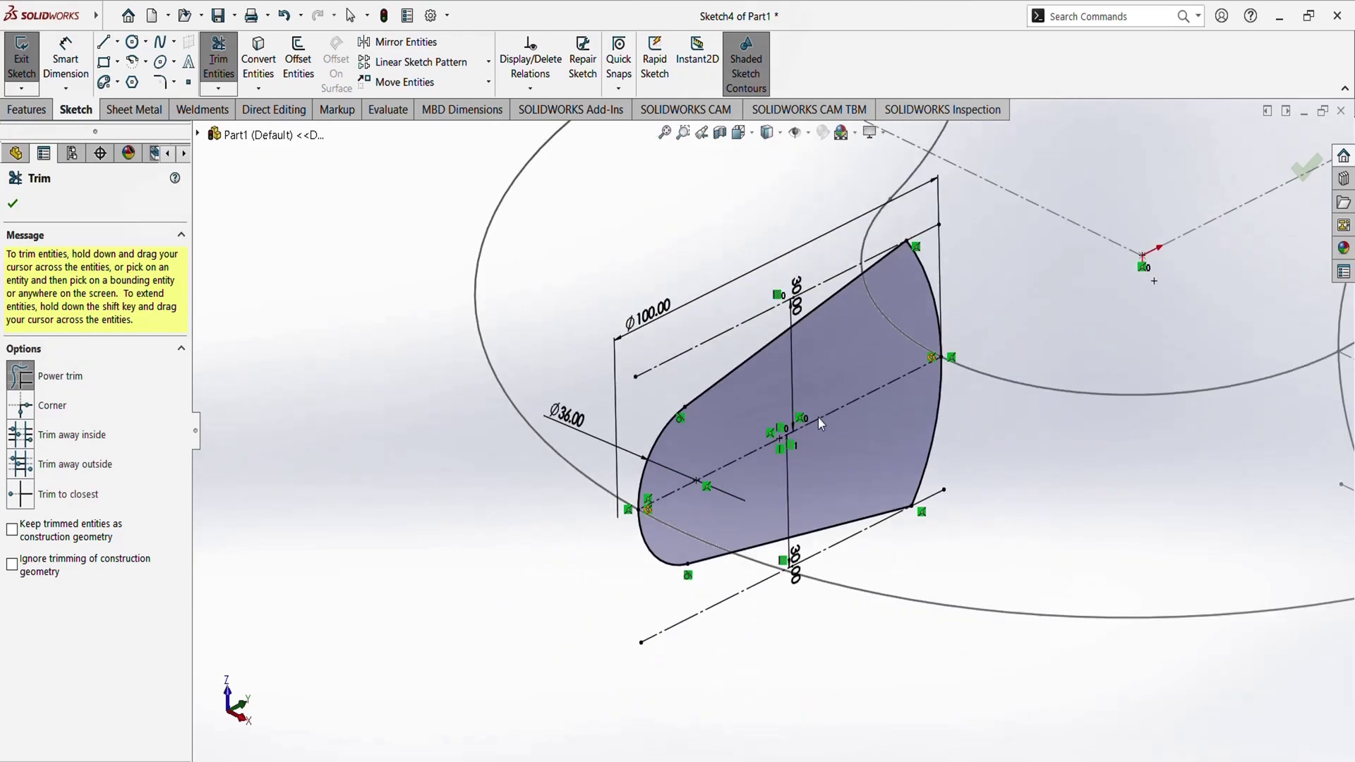
{"action": "left_click", "coordinate": [158, 84]}
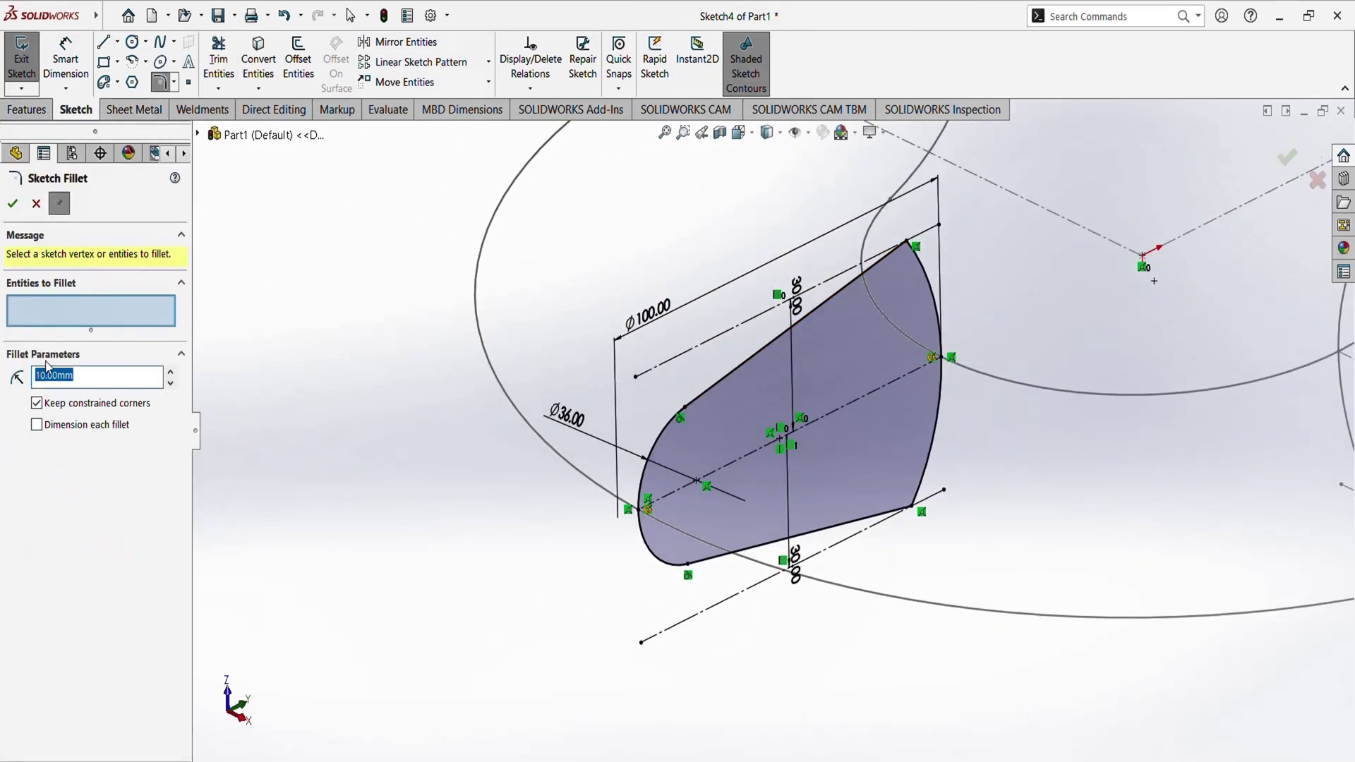
{"action": "left_click", "coordinate": [906, 243]}
{"action": "left_click", "coordinate": [913, 508]}
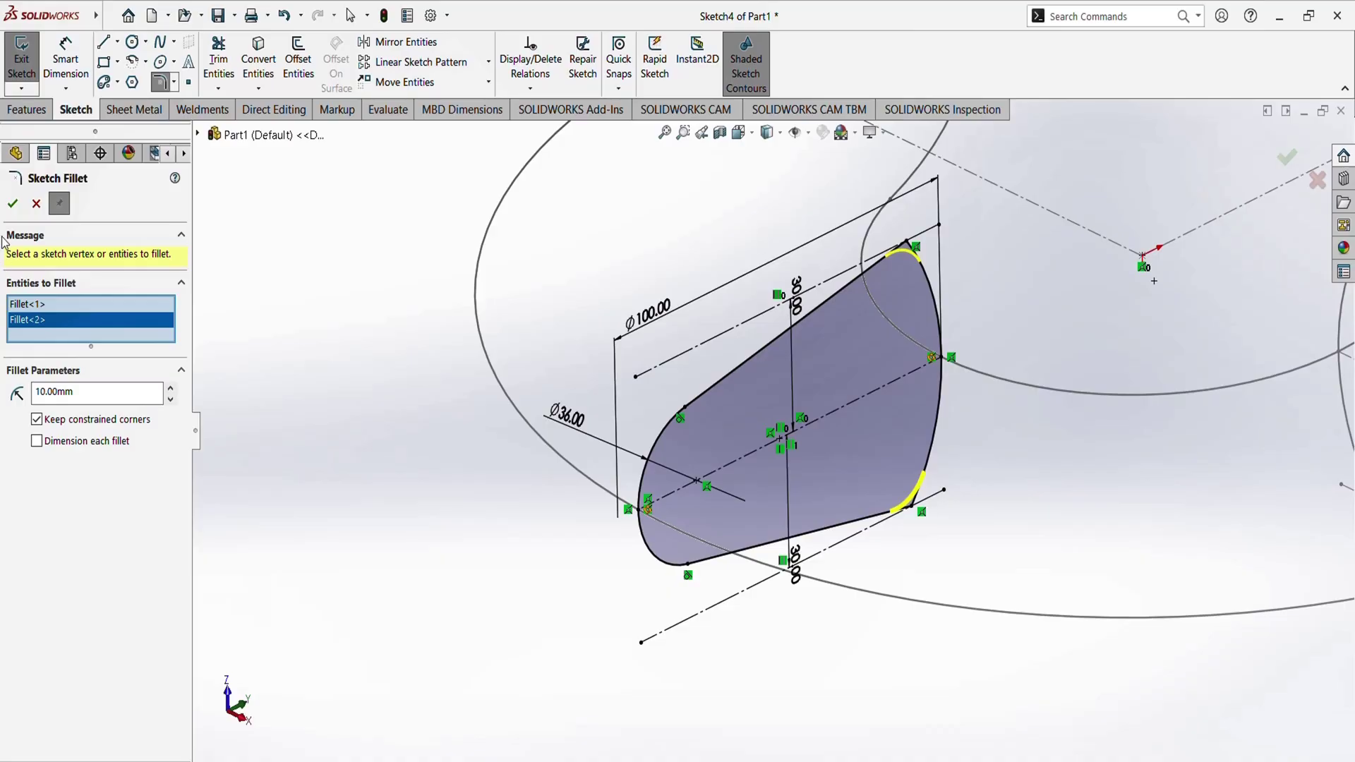
{"action": "left_click", "coordinate": [13, 205]}
{"action": "scroll", "coordinate": [811, 395], "scroll_direction": "up", "scroll_amount": 5}
{"action": "middle_click_drag", "start_coordinate": [811, 395], "coordinate": [883, 487]}
{"action": "left_click", "coordinate": [12, 206]}
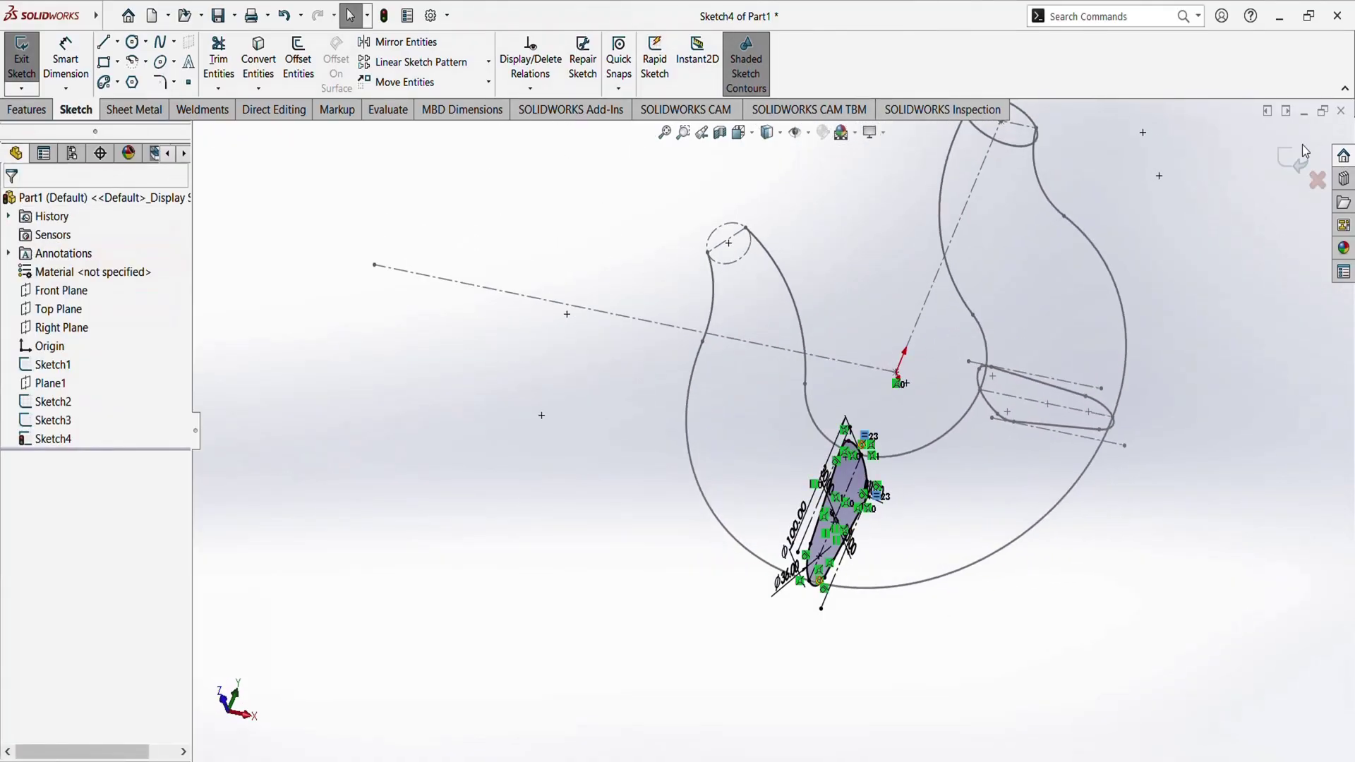
{"action": "left_click", "coordinate": [1286, 166]}
Examine the construction circle and its diameter line at the hook's tip, including the dimensions of their sketch
{"action": "mouse_move", "coordinate": [1103, 489]}
{"action": "middle_mouse_down"}
{"action": "mouse_move", "coordinate": [1052, 396]}
{"action": "mouse_move", "coordinate": [998, 226]}
{"action": "mouse_move", "coordinate": [857, 290]}
{"action": "mouse_move", "coordinate": [603, 569]}
{"action": "mouse_move", "coordinate": [624, 509]}
{"action": "middle_mouse_up"}
{"action": "scroll", "coordinate": [607, 360], "scroll_direction": "down", "scroll_amount": 3}
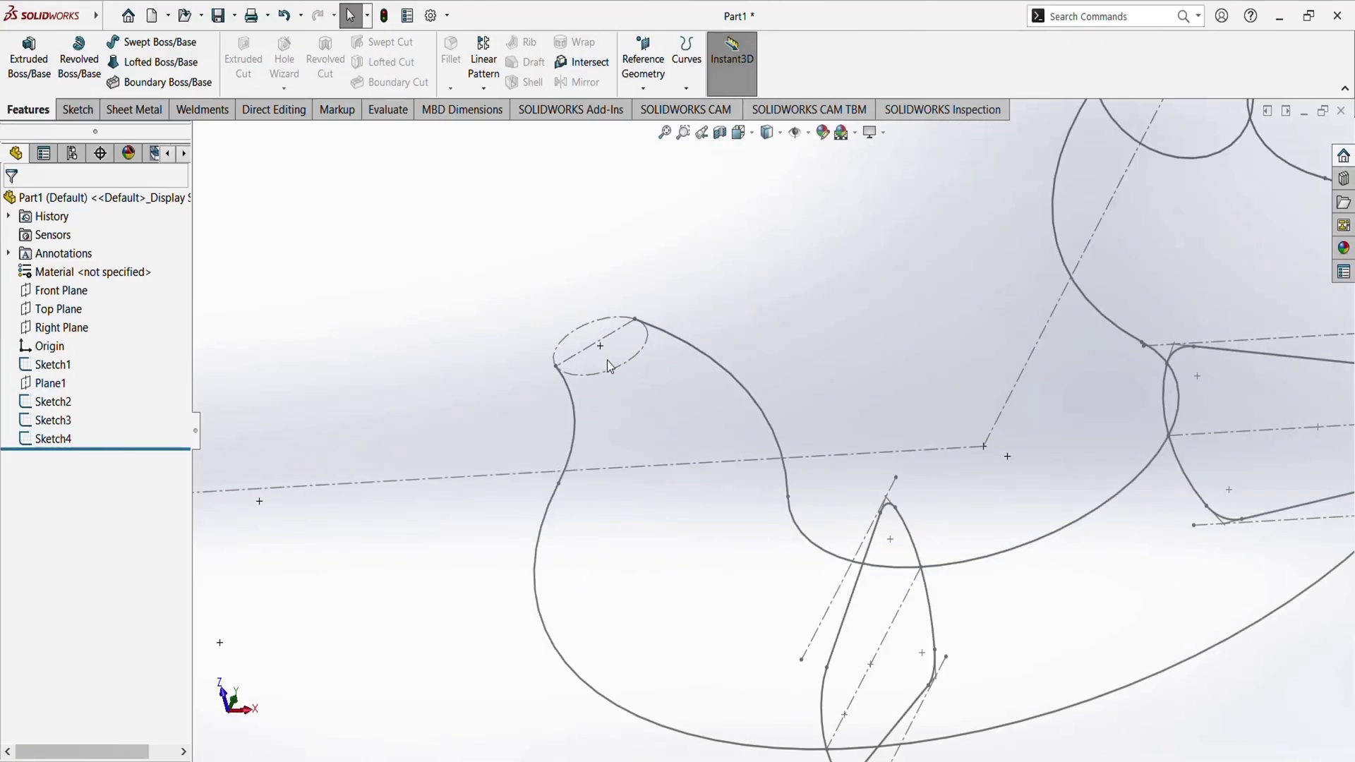
{"action": "scroll", "coordinate": [607, 360], "scroll_direction": "down", "scroll_amount": 5}
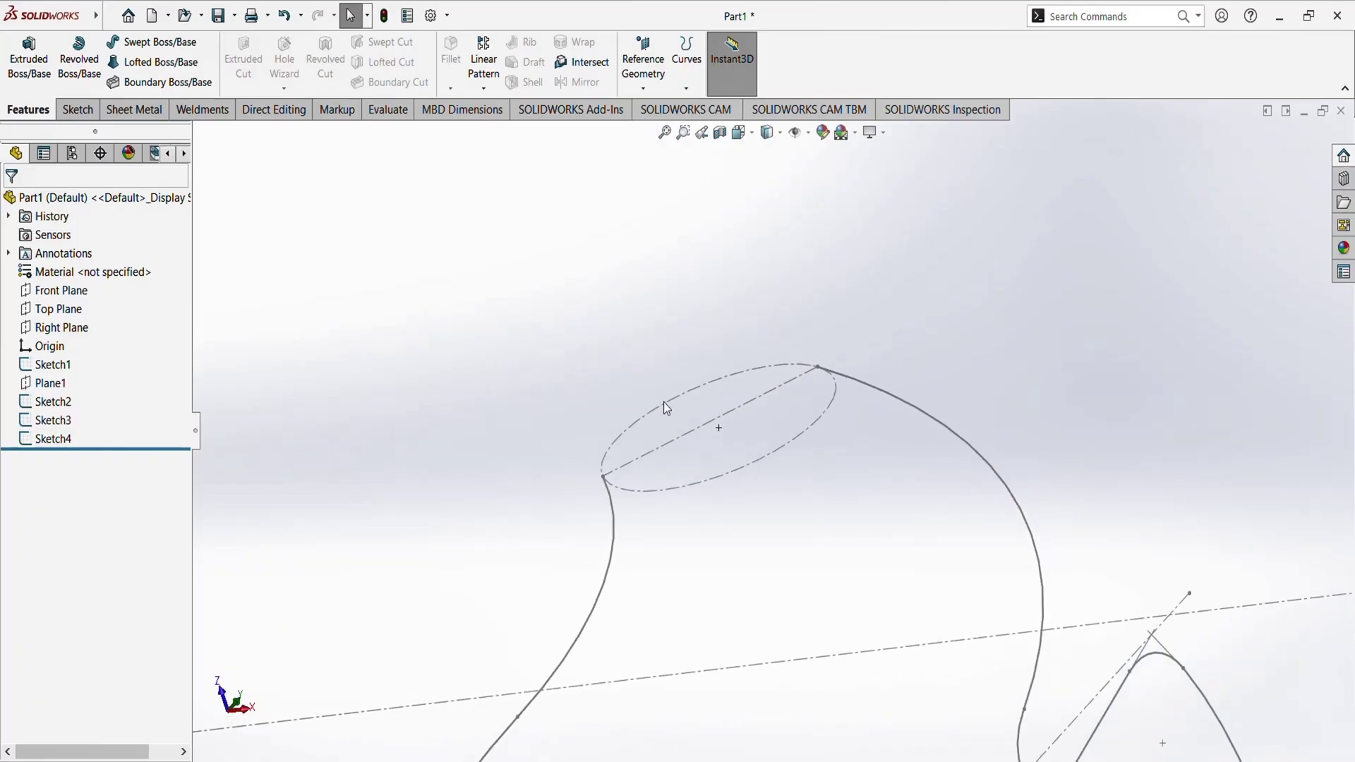
{"action": "scroll", "coordinate": [703, 434], "scroll_direction": "up", "scroll_amount": 8}
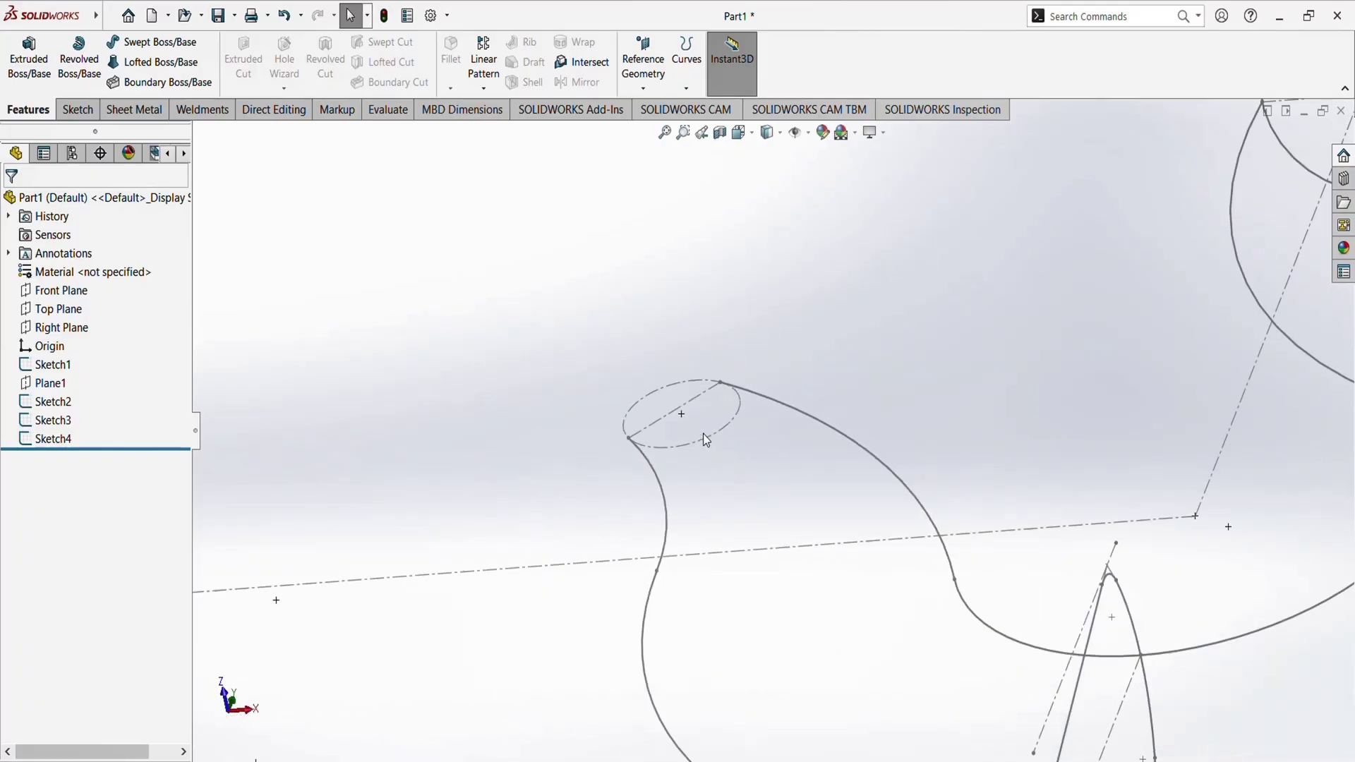
{"action": "mouse_move", "coordinate": [772, 478]}
{"action": "middle_mouse_down"}
{"action": "mouse_move", "coordinate": [805, 520]}
{"action": "mouse_move", "coordinate": [793, 520]}
{"action": "middle_mouse_up"}
{"action": "scroll", "coordinate": [707, 404], "scroll_direction": "down", "scroll_amount": 6}
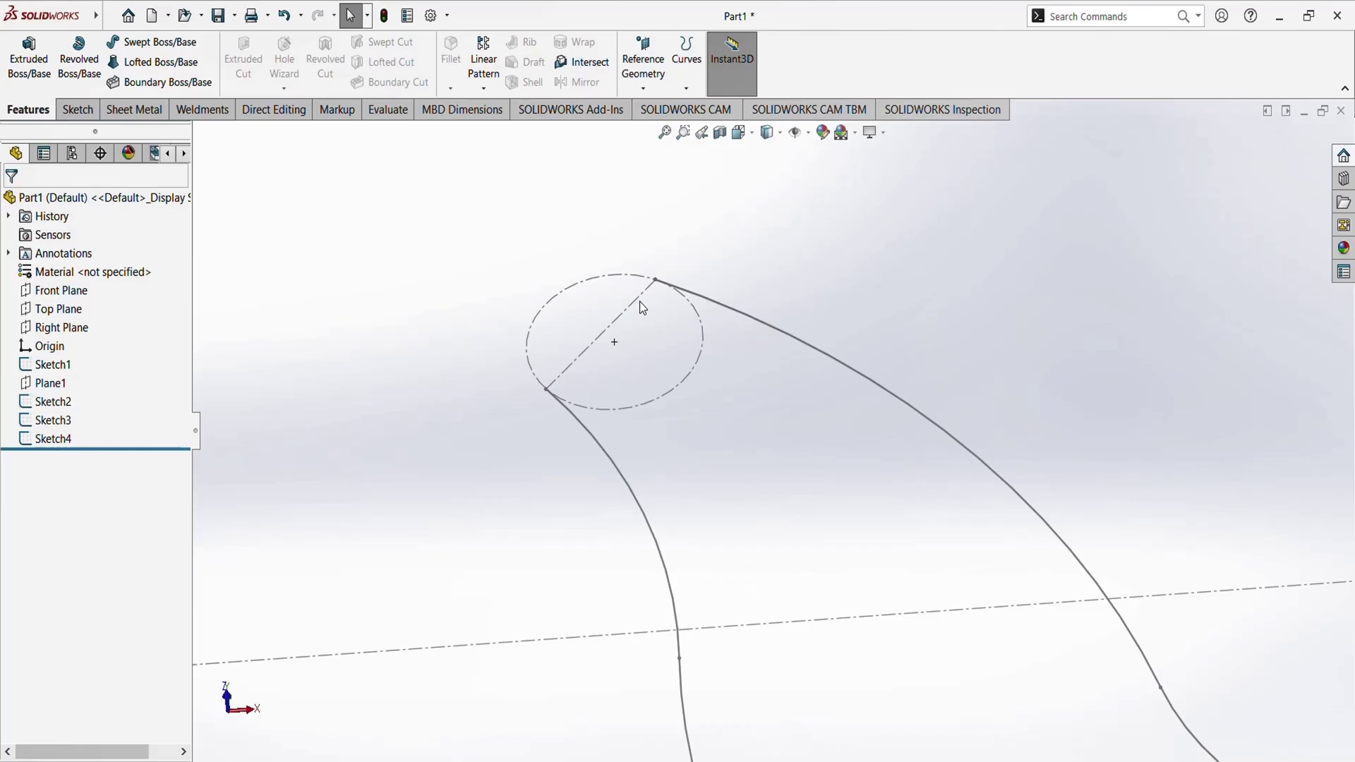
{"action": "left_click", "coordinate": [639, 299]}
{"action": "scroll", "coordinate": [663, 388], "scroll_direction": "up", "scroll_amount": 3}
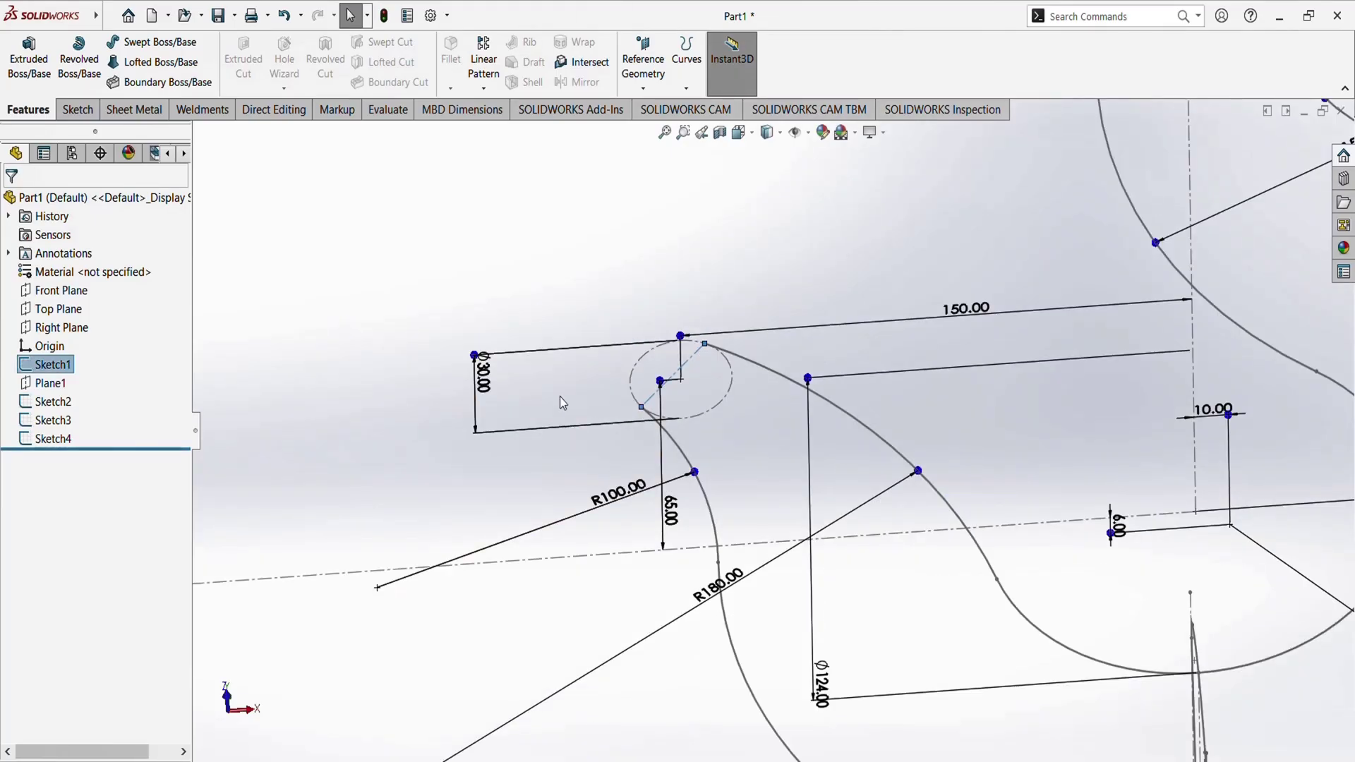
{"action": "left_click", "coordinate": [639, 454]}
{"action": "mouse_move", "coordinate": [640, 454]}
{"action": "middle_mouse_down"}
{"action": "mouse_move", "coordinate": [690, 369]}
{"action": "mouse_move", "coordinate": [712, 388]}
{"action": "mouse_move", "coordinate": [675, 456]}
{"action": "middle_mouse_up"}
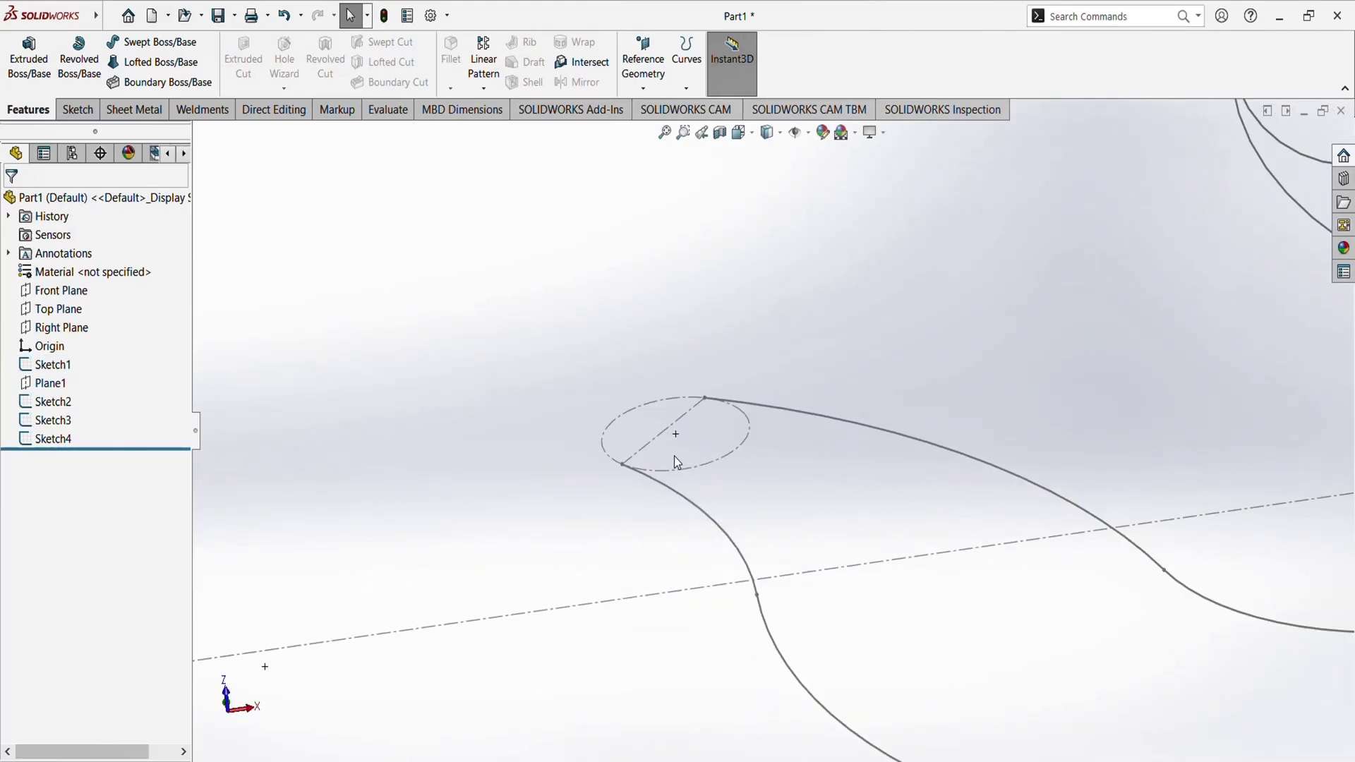
{"action": "scroll", "coordinate": [667, 423], "scroll_direction": "down", "scroll_amount": 3}
{"action": "scroll", "coordinate": [668, 471], "scroll_direction": "up", "scroll_amount": 8}
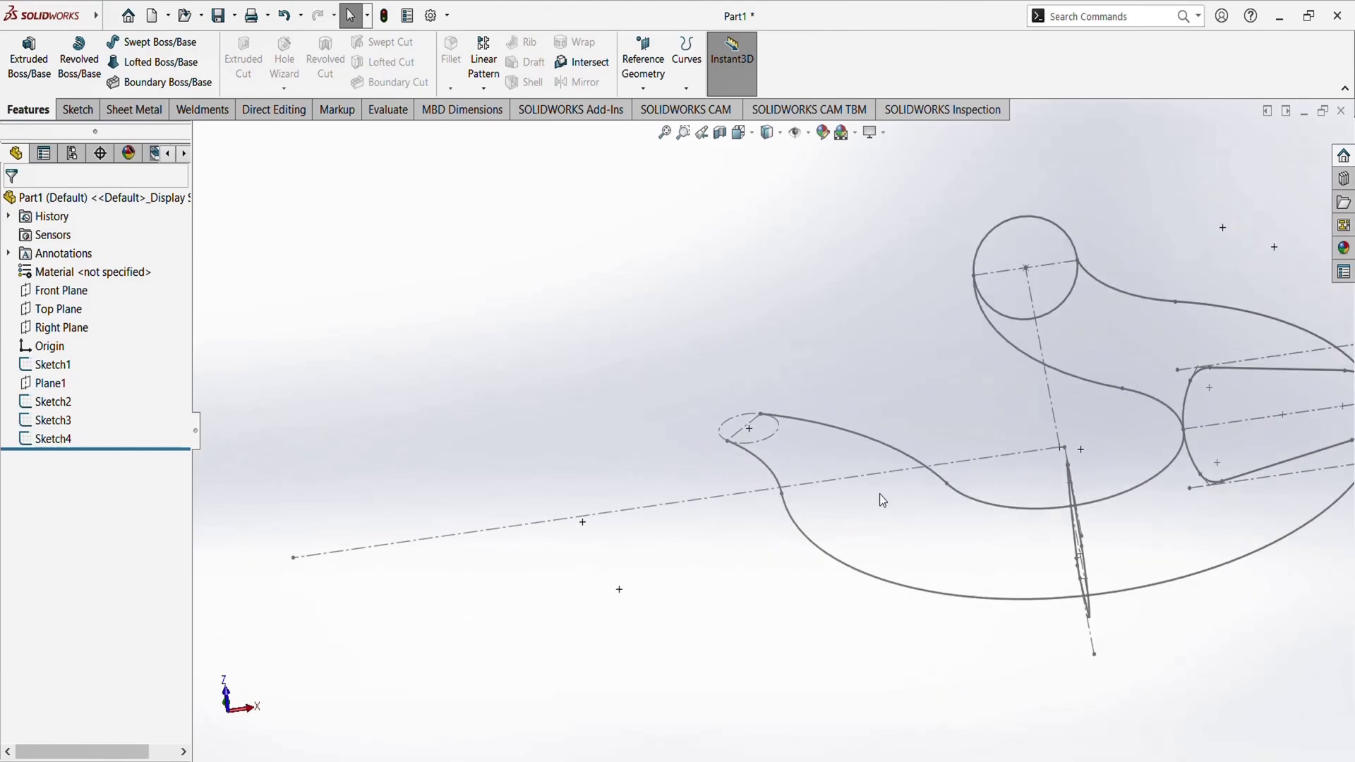
{"action": "middle_click_drag", "start_coordinate": [880, 494], "coordinate": [873, 421]}
{"action": "scroll", "coordinate": [874, 420], "scroll_direction": "down", "scroll_amount": 3}
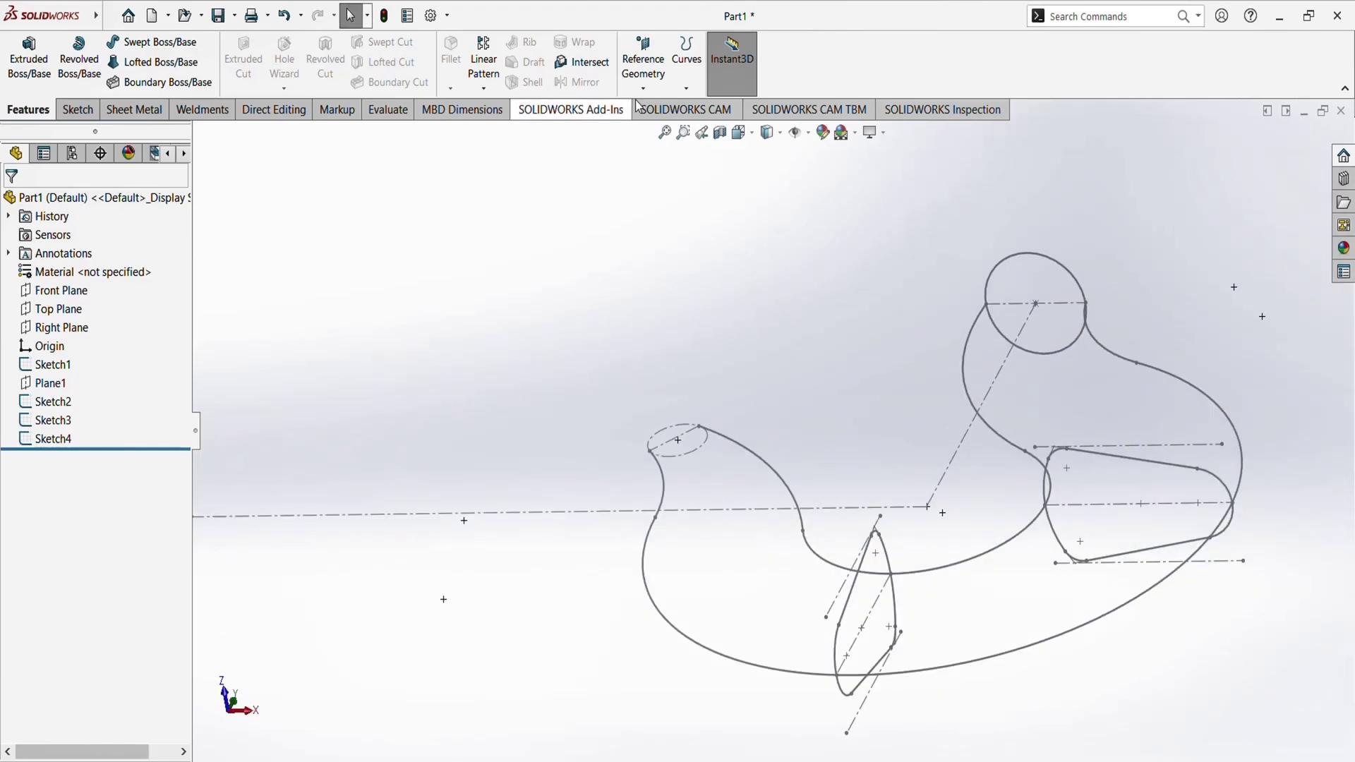
Create a reference plane through the diameter line of the construction circle at the hook's tip, perpendicular to the Front Plane
{"action": "left_click", "coordinate": [643, 64]}
{"action": "left_click", "coordinate": [654, 109]}
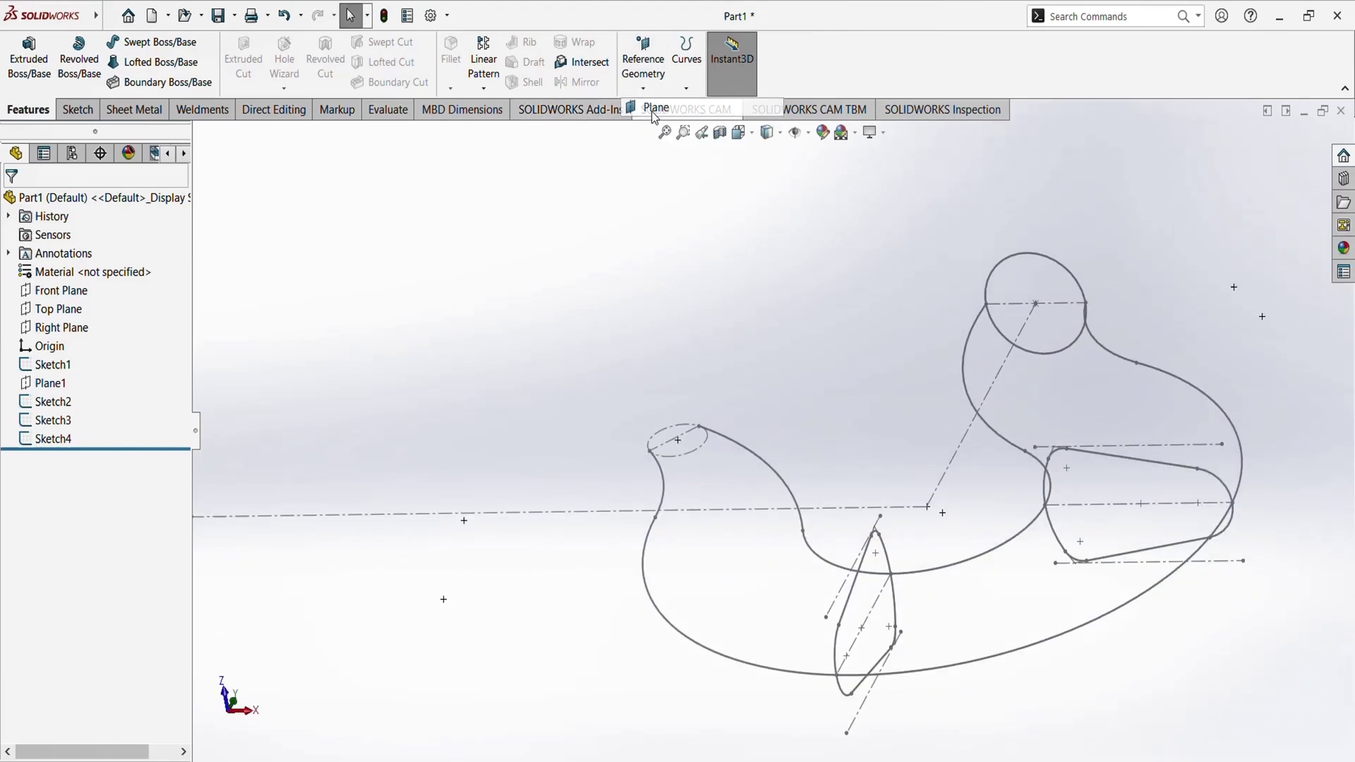
{"action": "scroll", "coordinate": [559, 499], "scroll_direction": "down", "scroll_amount": 6}
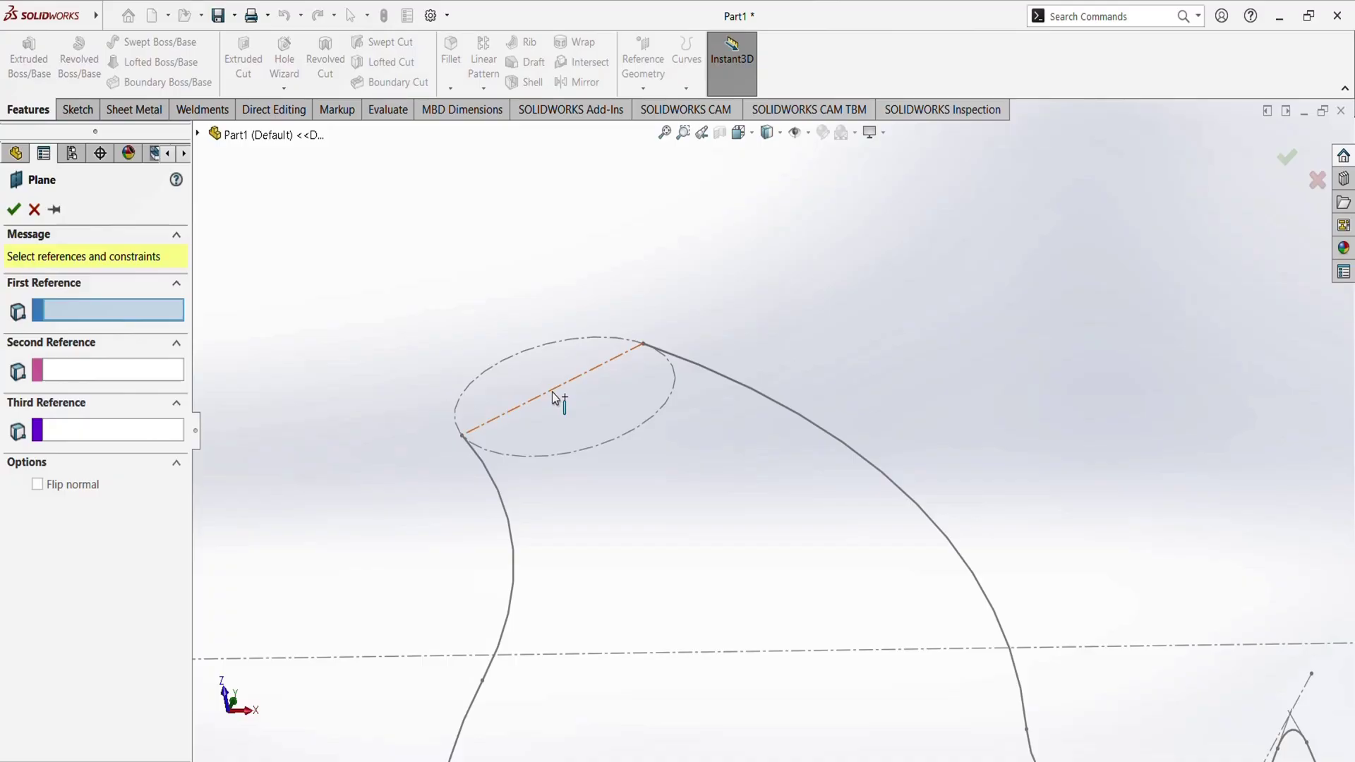
{"action": "left_click", "coordinate": [555, 400]}
{"action": "scroll", "coordinate": [647, 463], "scroll_direction": "up", "scroll_amount": 3}
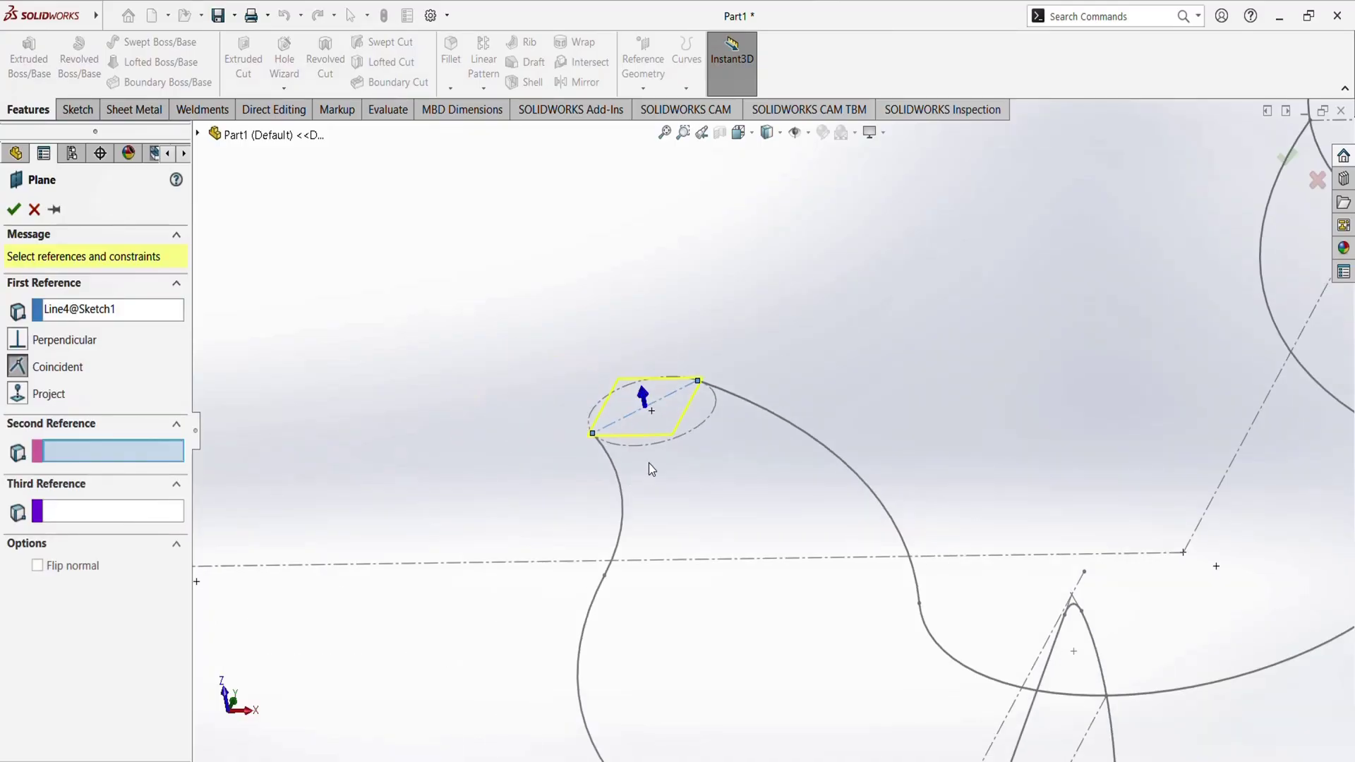
{"action": "mouse_move", "coordinate": [649, 463]}
{"action": "middle_mouse_down"}
{"action": "mouse_move", "coordinate": [687, 388]}
{"action": "mouse_move", "coordinate": [623, 399]}
{"action": "mouse_move", "coordinate": [665, 489]}
{"action": "mouse_move", "coordinate": [671, 447]}
{"action": "mouse_move", "coordinate": [666, 465]}
{"action": "middle_mouse_up"}
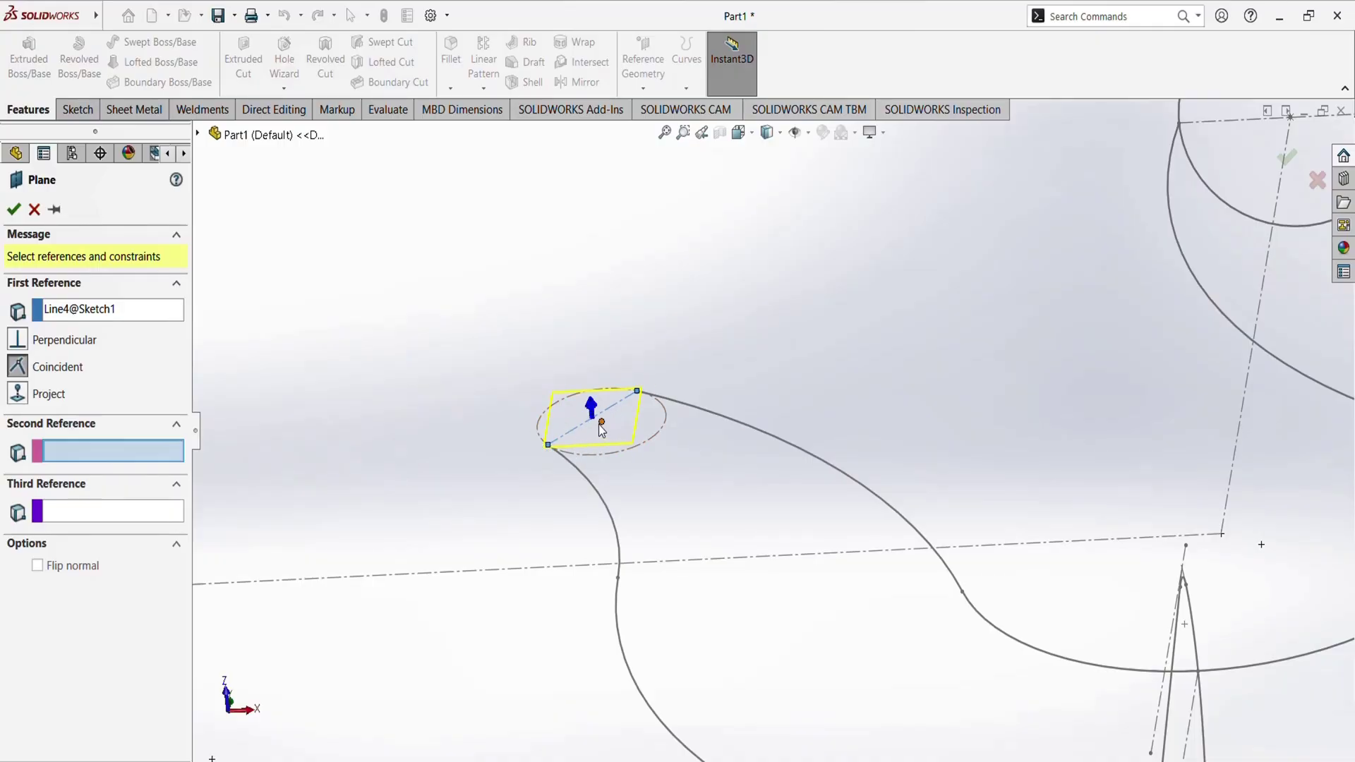
{"action": "scroll", "coordinate": [682, 438], "scroll_direction": "up", "scroll_amount": 5}
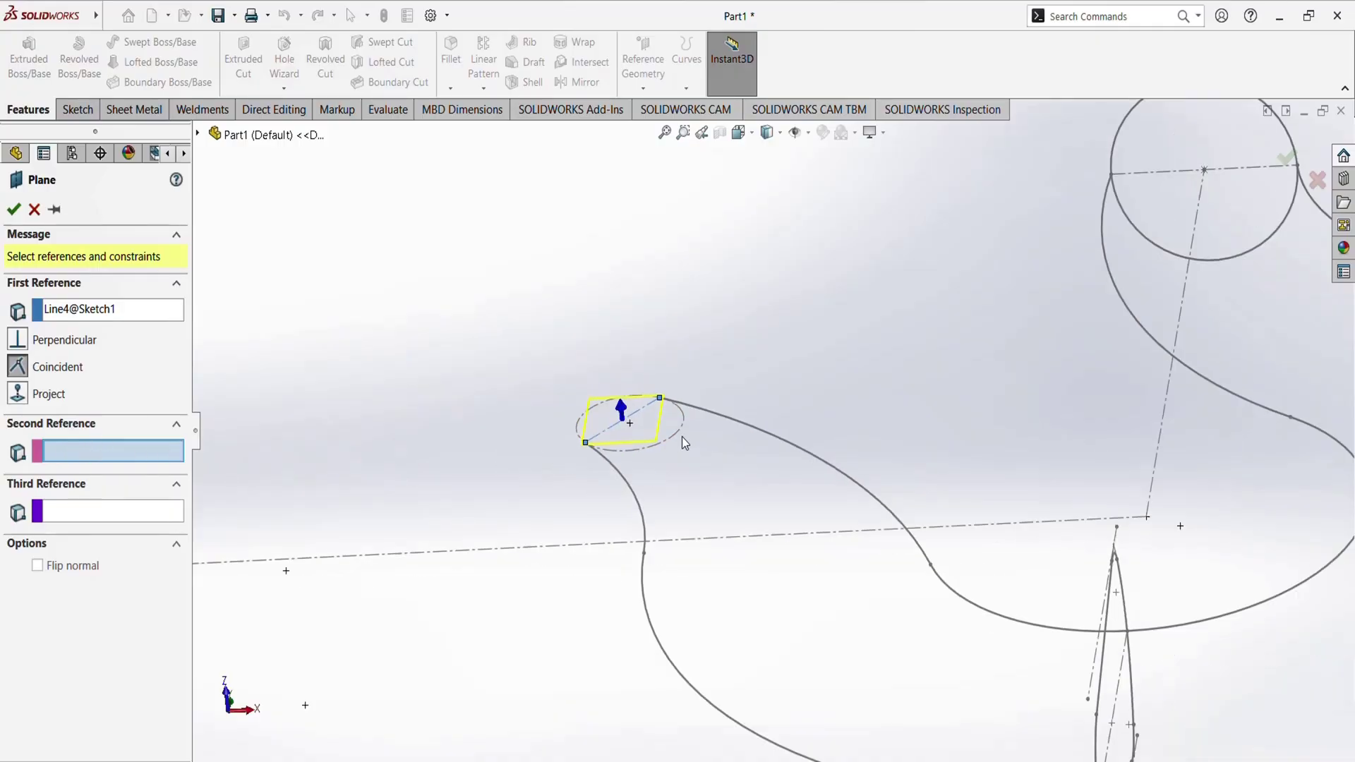
{"action": "left_click", "coordinate": [198, 134]}
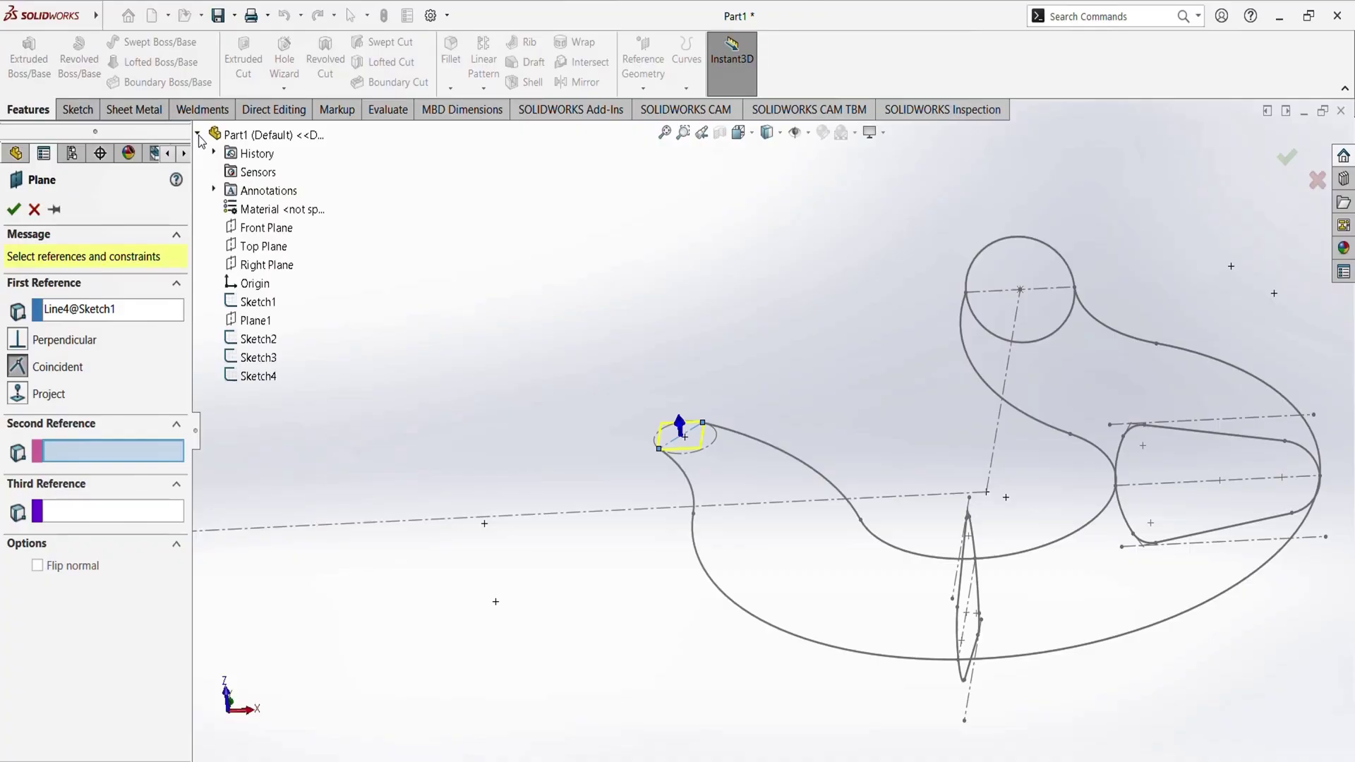
{"action": "left_click", "coordinate": [251, 227]}
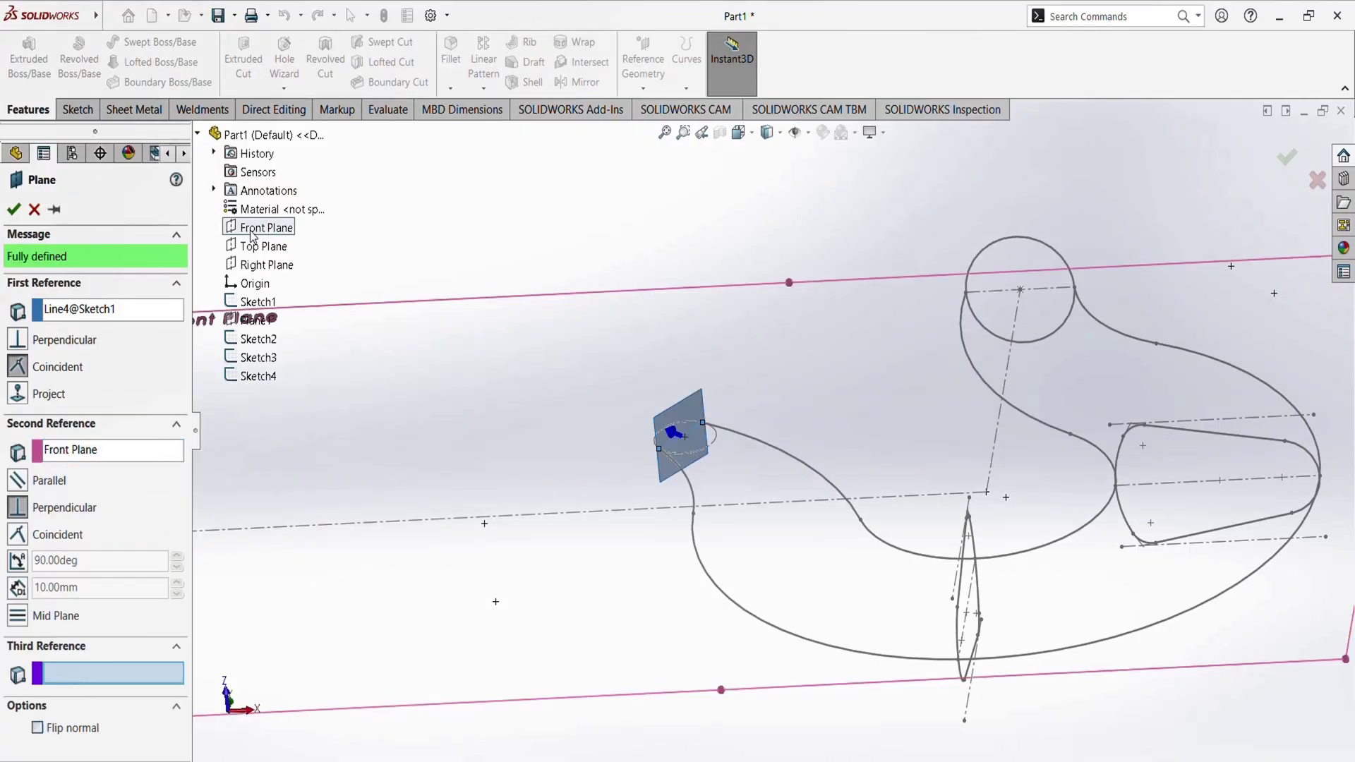
{"action": "middle_click_drag", "start_coordinate": [755, 395], "coordinate": [758, 344]}
{"action": "mouse_move", "coordinate": [683, 506]}
{"action": "middle_mouse_down"}
{"action": "mouse_move", "coordinate": [676, 483]}
{"action": "mouse_move", "coordinate": [663, 506]}
{"action": "middle_mouse_up"}
{"action": "scroll", "coordinate": [722, 467], "scroll_direction": "down", "scroll_amount": 2}
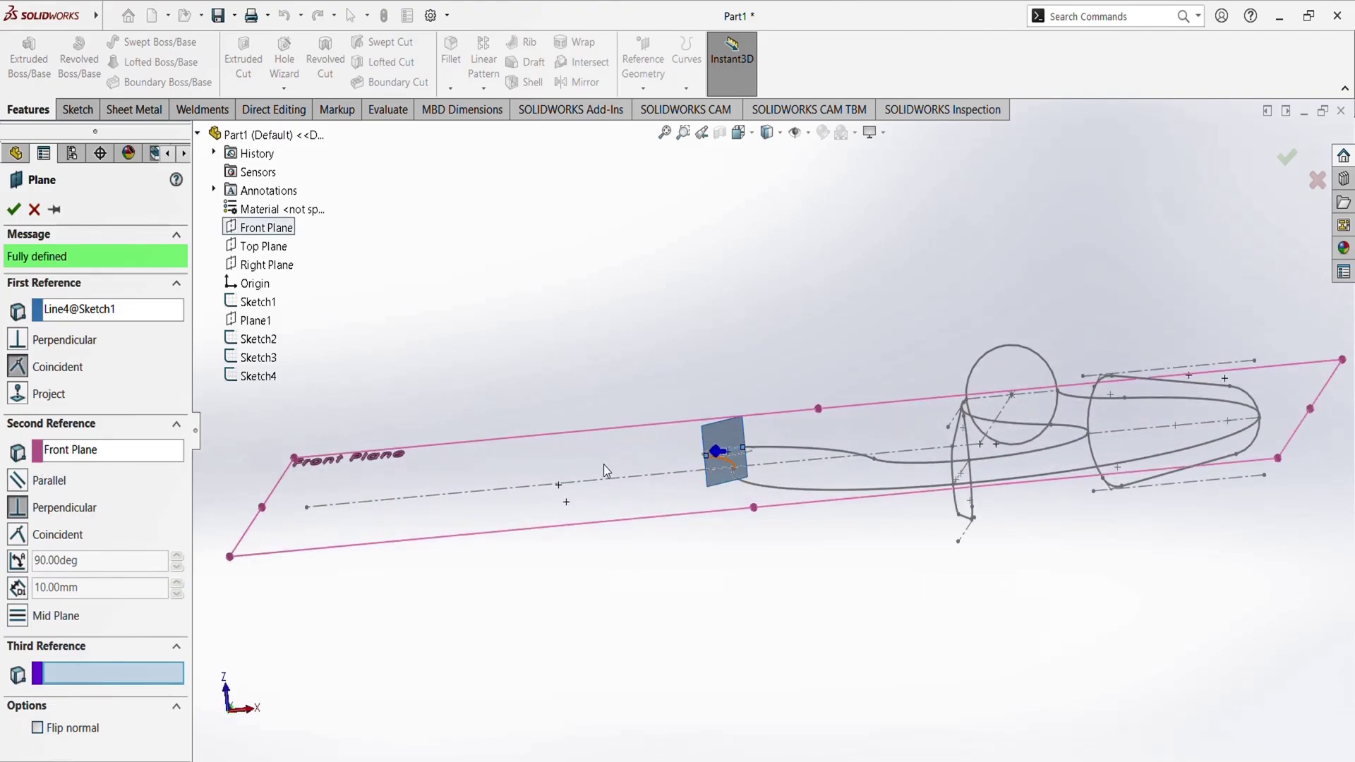
{"action": "scroll", "coordinate": [735, 462], "scroll_direction": "down", "scroll_amount": 1}
{"action": "scroll", "coordinate": [655, 475], "scroll_direction": "up", "scroll_amount": 1}
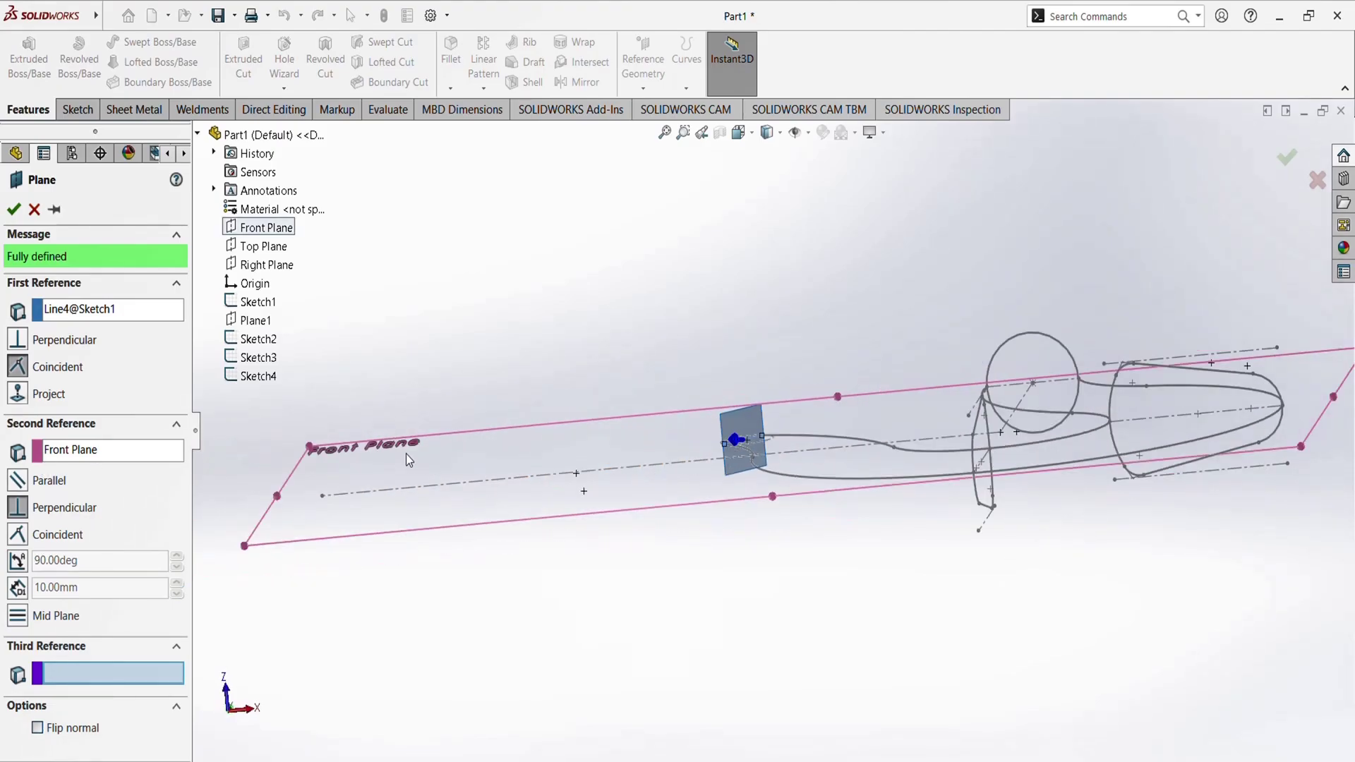
{"action": "scroll", "coordinate": [752, 455], "scroll_direction": "down", "scroll_amount": 4}
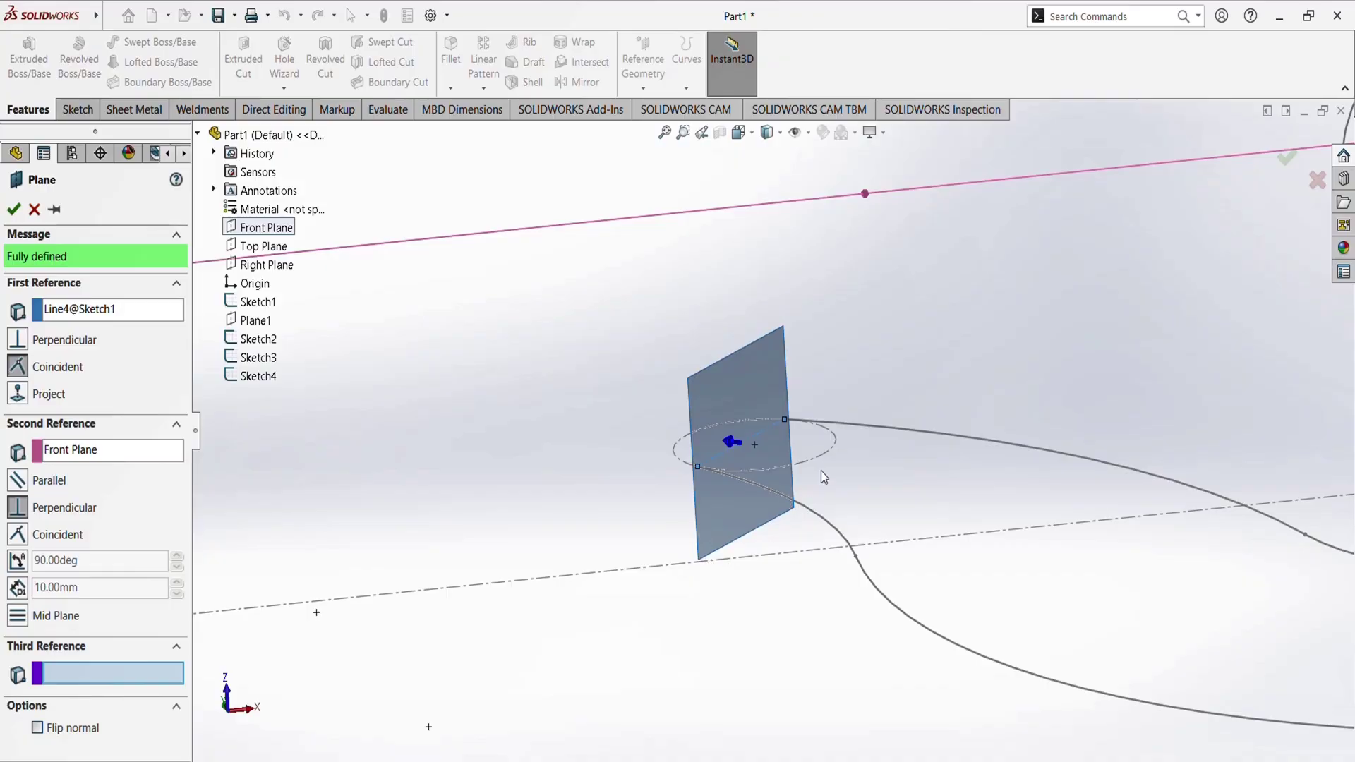
{"action": "left_click", "coordinate": [14, 209]}
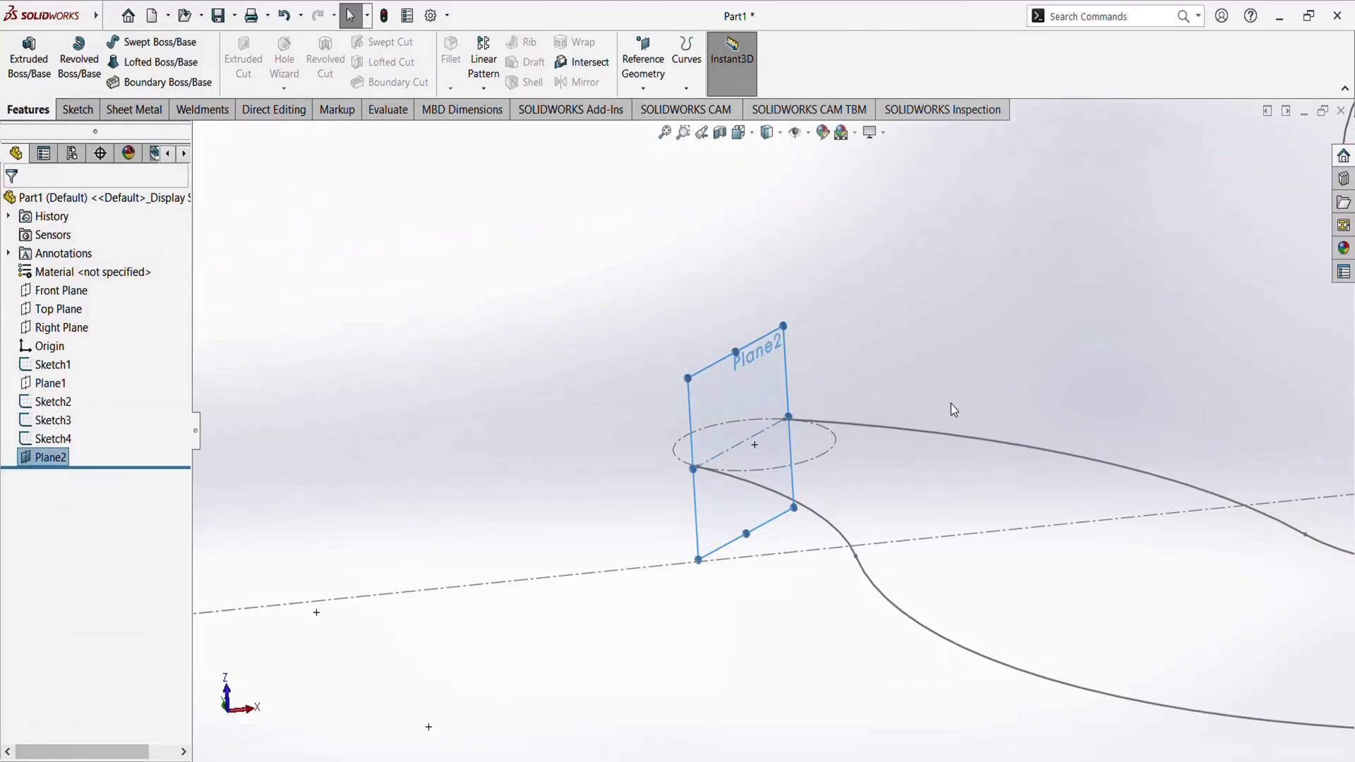
Enlarge the displayed boundary of the new tip plane by pulling its upper corner outward
{"action": "middle_click_drag", "start_coordinate": [953, 408], "coordinate": [661, 388]}
{"action": "scroll", "coordinate": [820, 367], "scroll_direction": "down", "scroll_amount": 3}
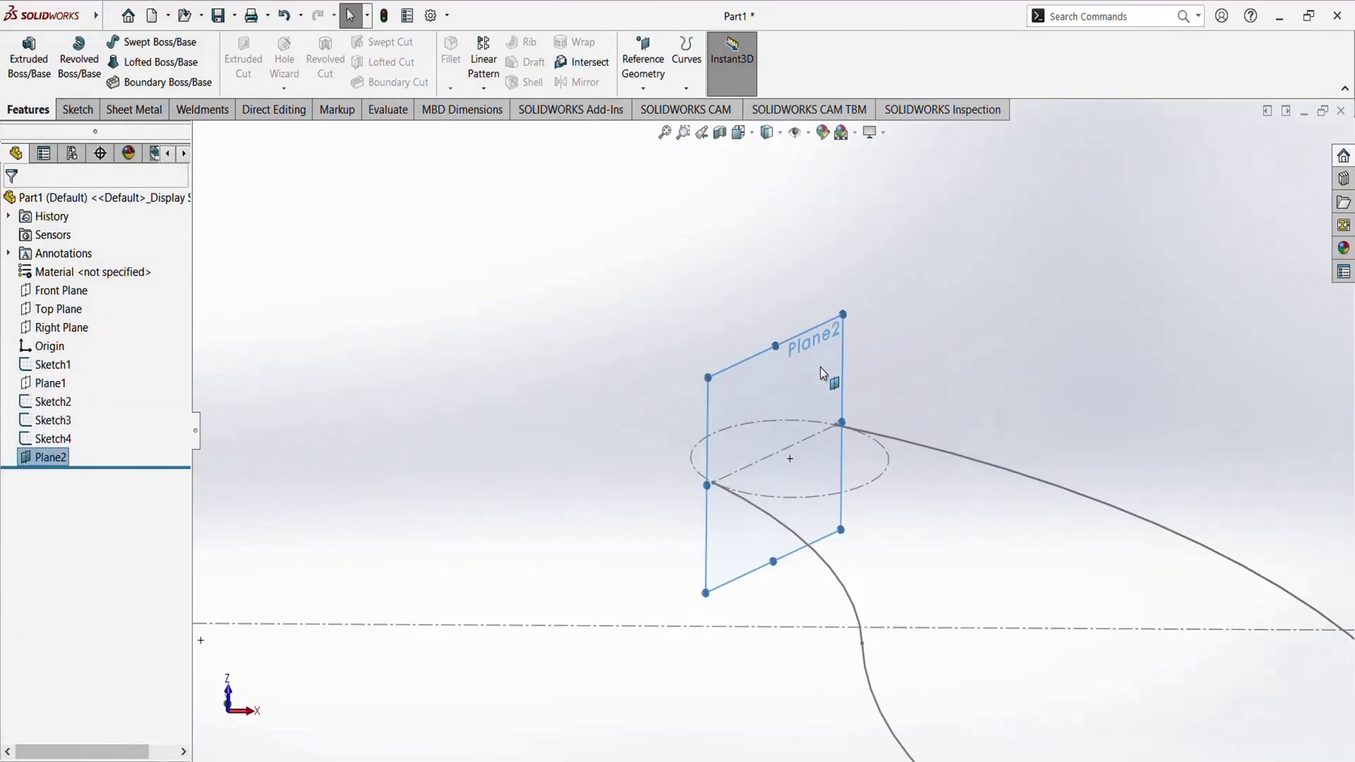
{"action": "left_click_drag", "start_coordinate": [842, 315], "coordinate": [948, 211]}
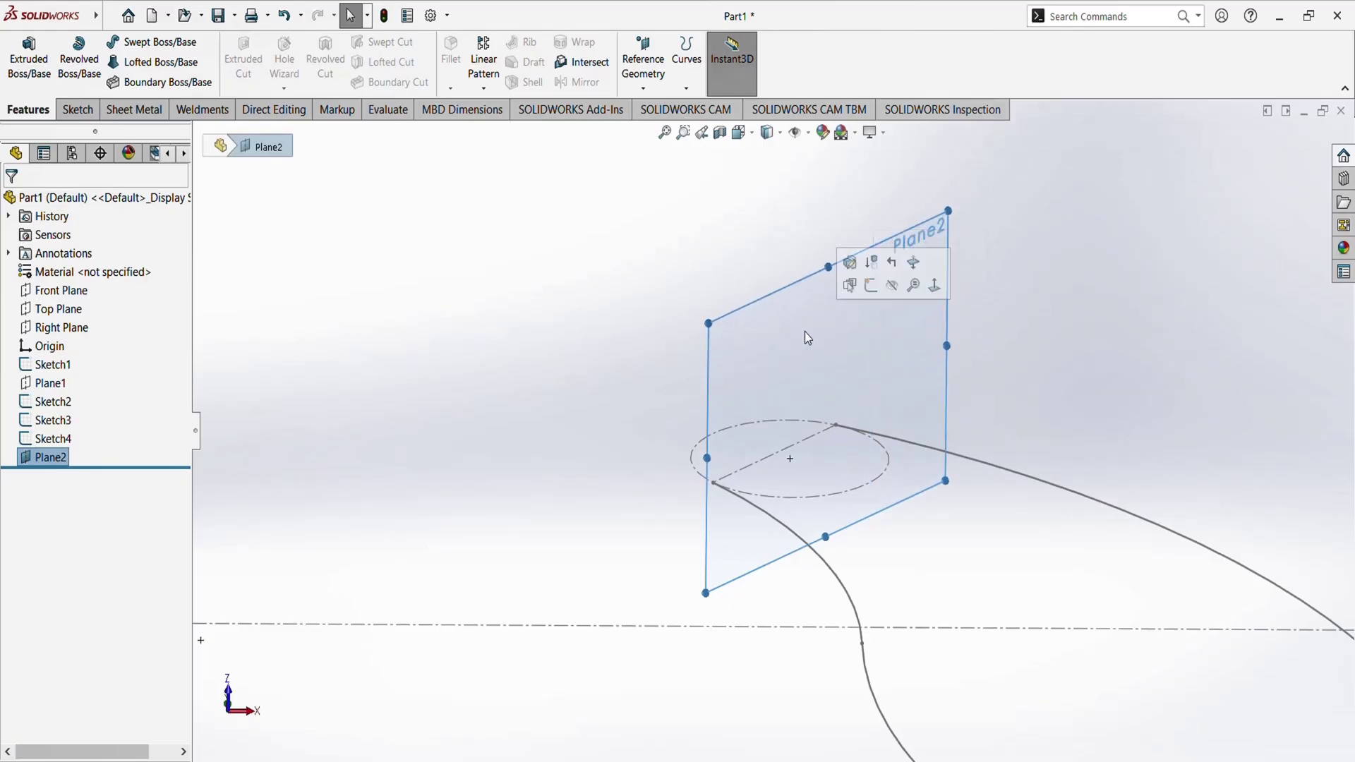
Sketch a circle on the tip plane, centred on the diameter line's midpoint and passing through the line's outer endpoint
{"action": "left_click", "coordinate": [871, 285]}
{"action": "middle_click_drag", "start_coordinate": [774, 484], "coordinate": [536, 557]}
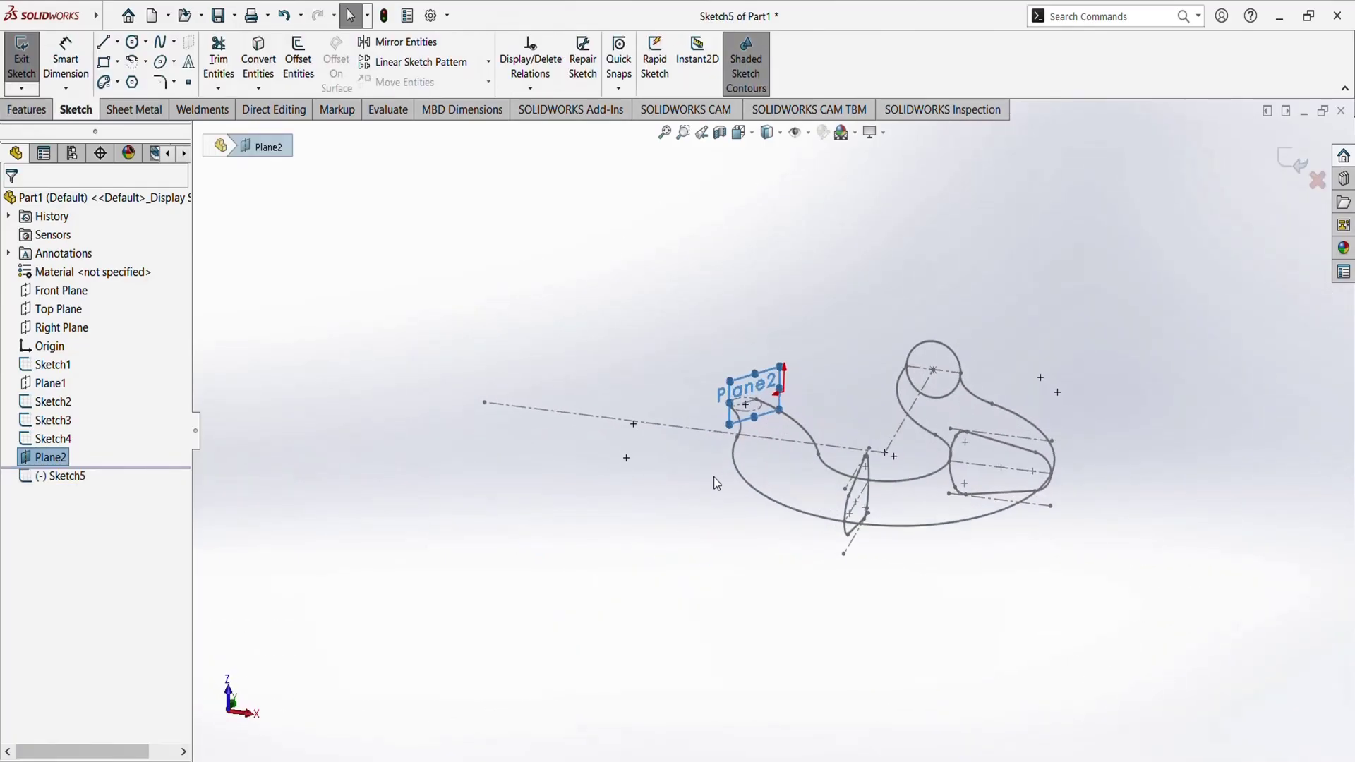
{"action": "scroll", "coordinate": [766, 388], "scroll_direction": "down", "scroll_amount": 10}
{"action": "middle_click_drag", "start_coordinate": [735, 415], "coordinate": [706, 410]}
{"action": "scroll", "coordinate": [703, 396], "scroll_direction": "up", "scroll_amount": 1}
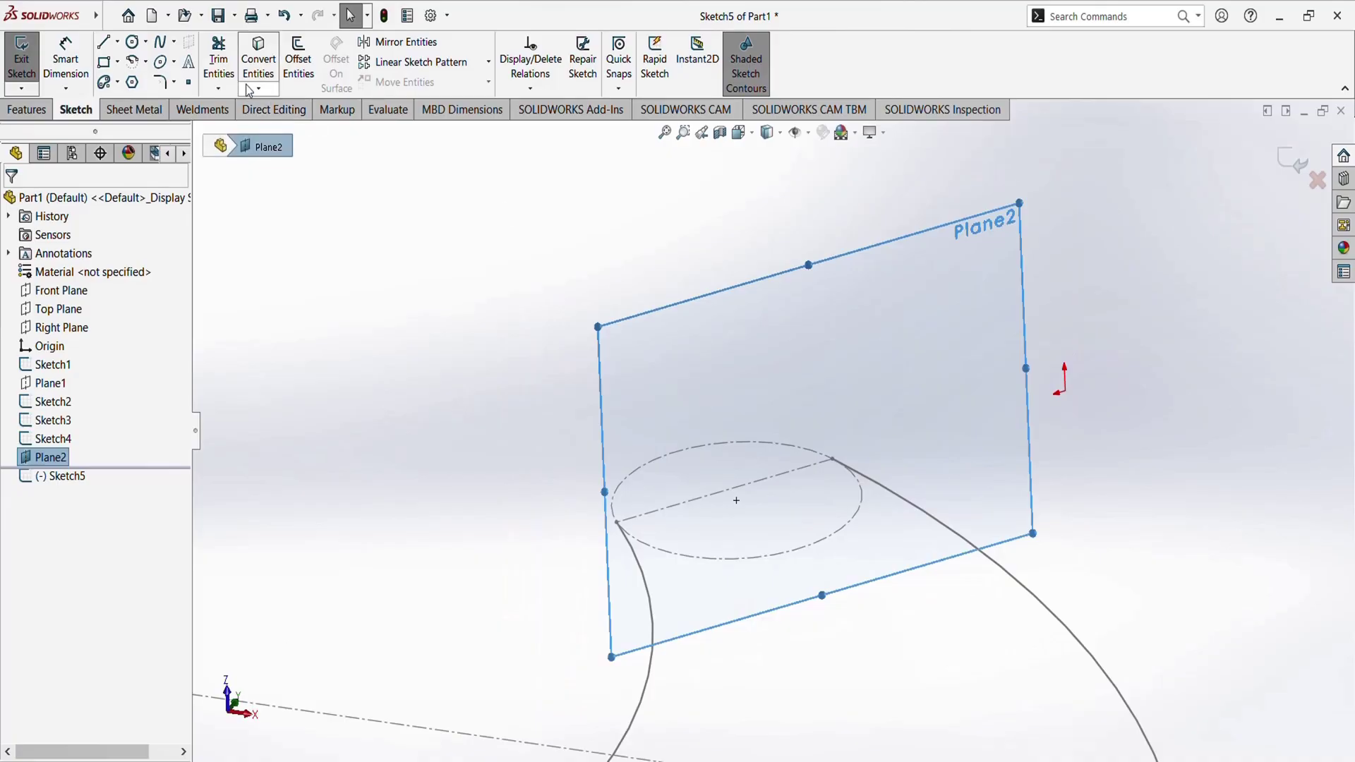
{"action": "left_click", "coordinate": [132, 43]}
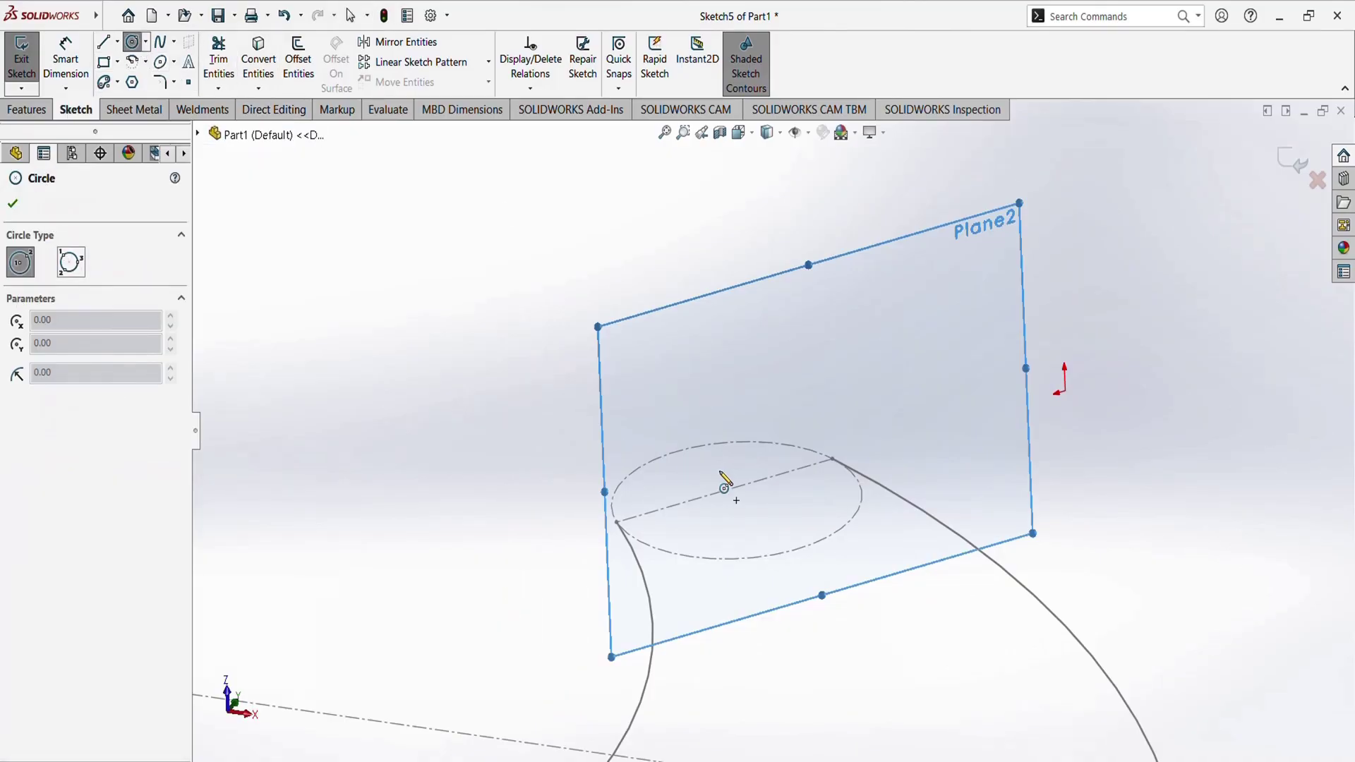
{"action": "scroll", "coordinate": [725, 487], "scroll_direction": "down", "scroll_amount": 3}
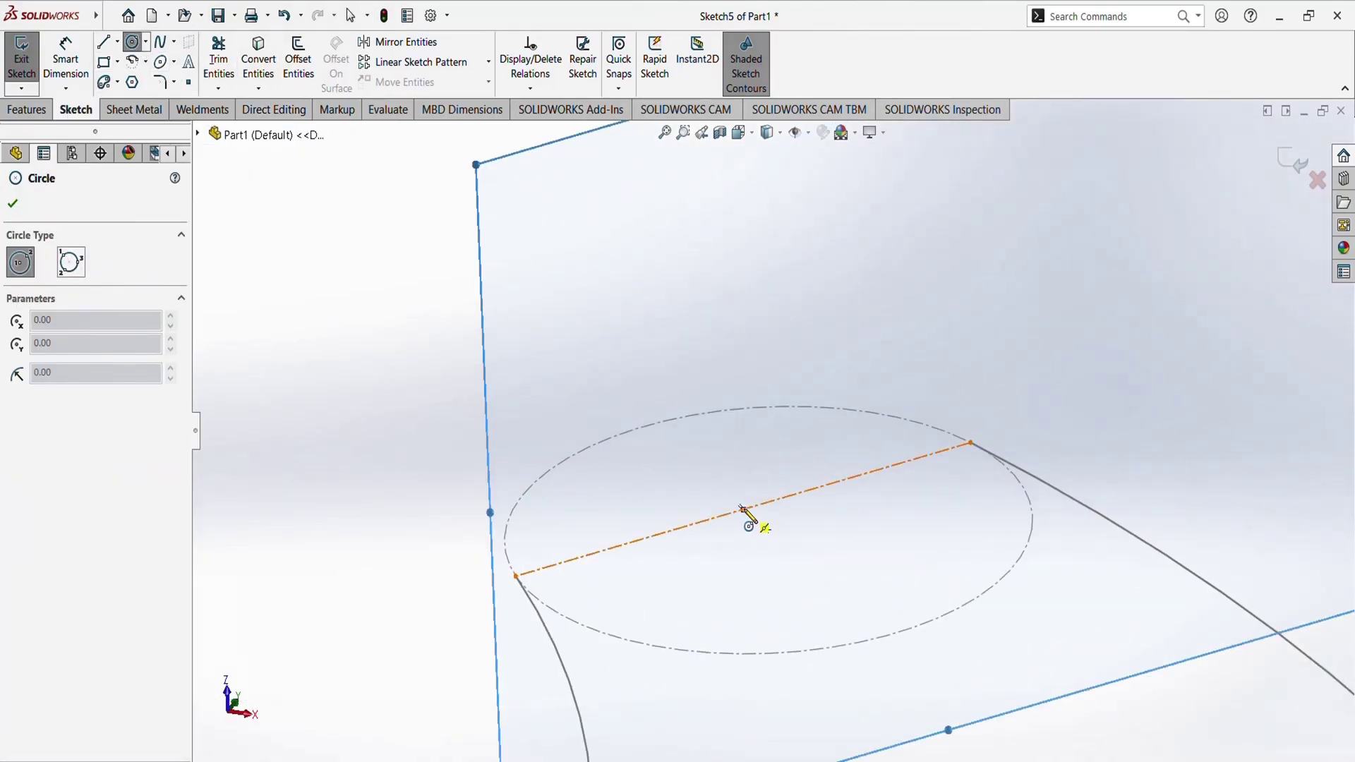
{"action": "left_click", "coordinate": [742, 509]}
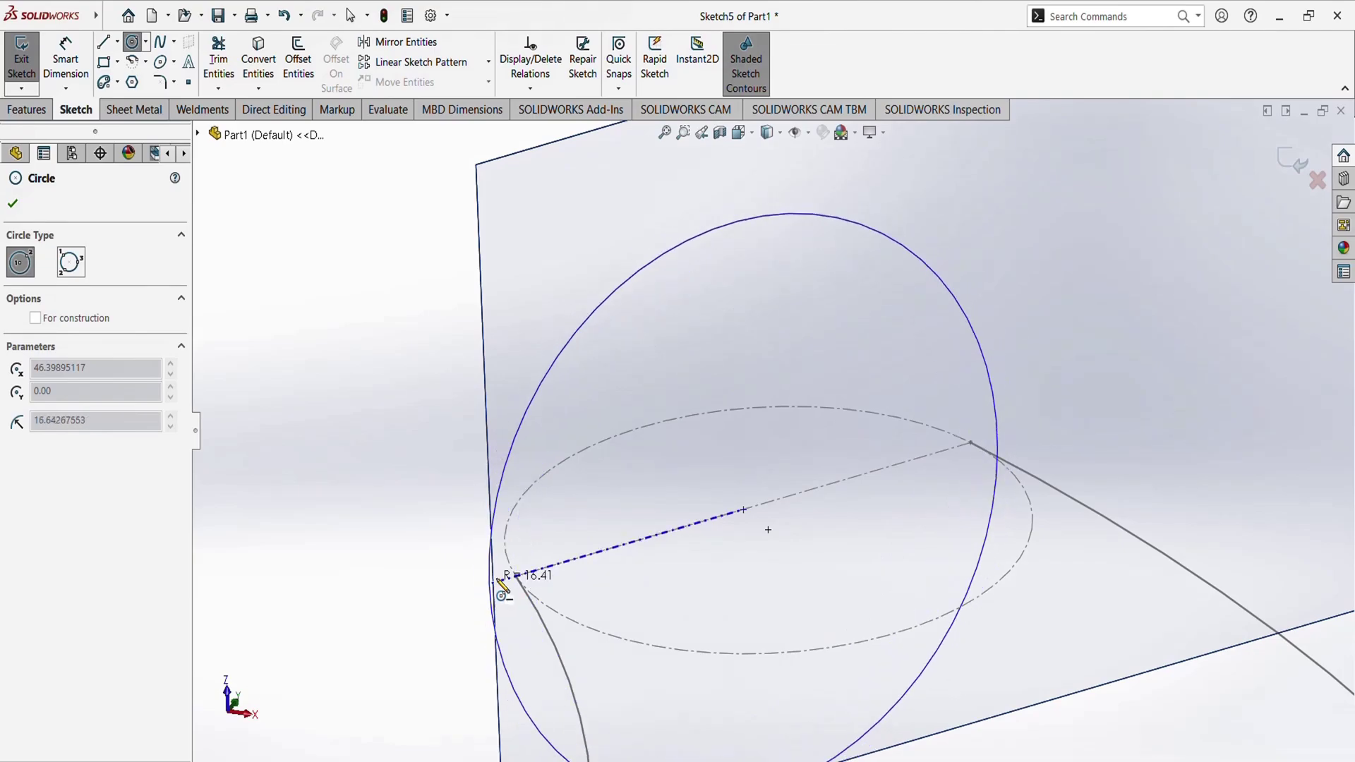
{"action": "left_click", "coordinate": [516, 576]}
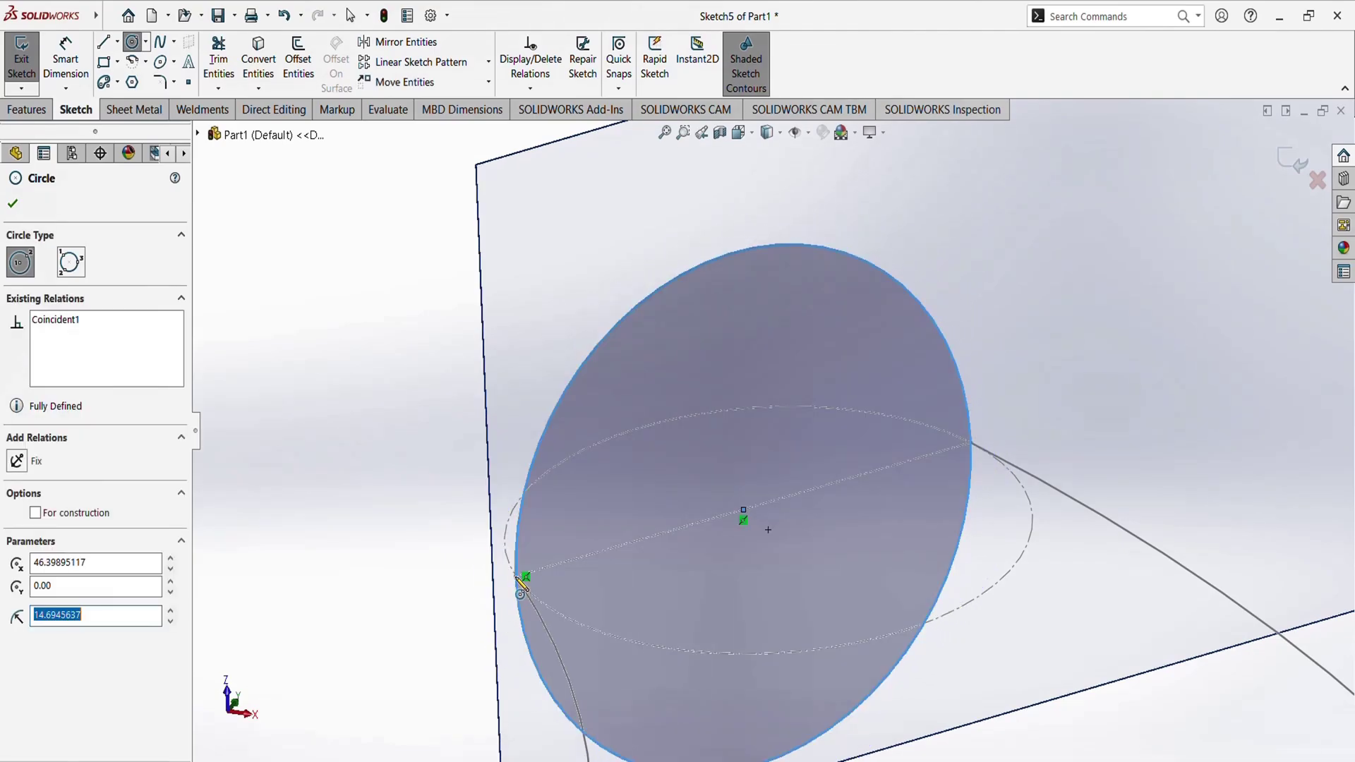
{"action": "key", "text": "Escape"}
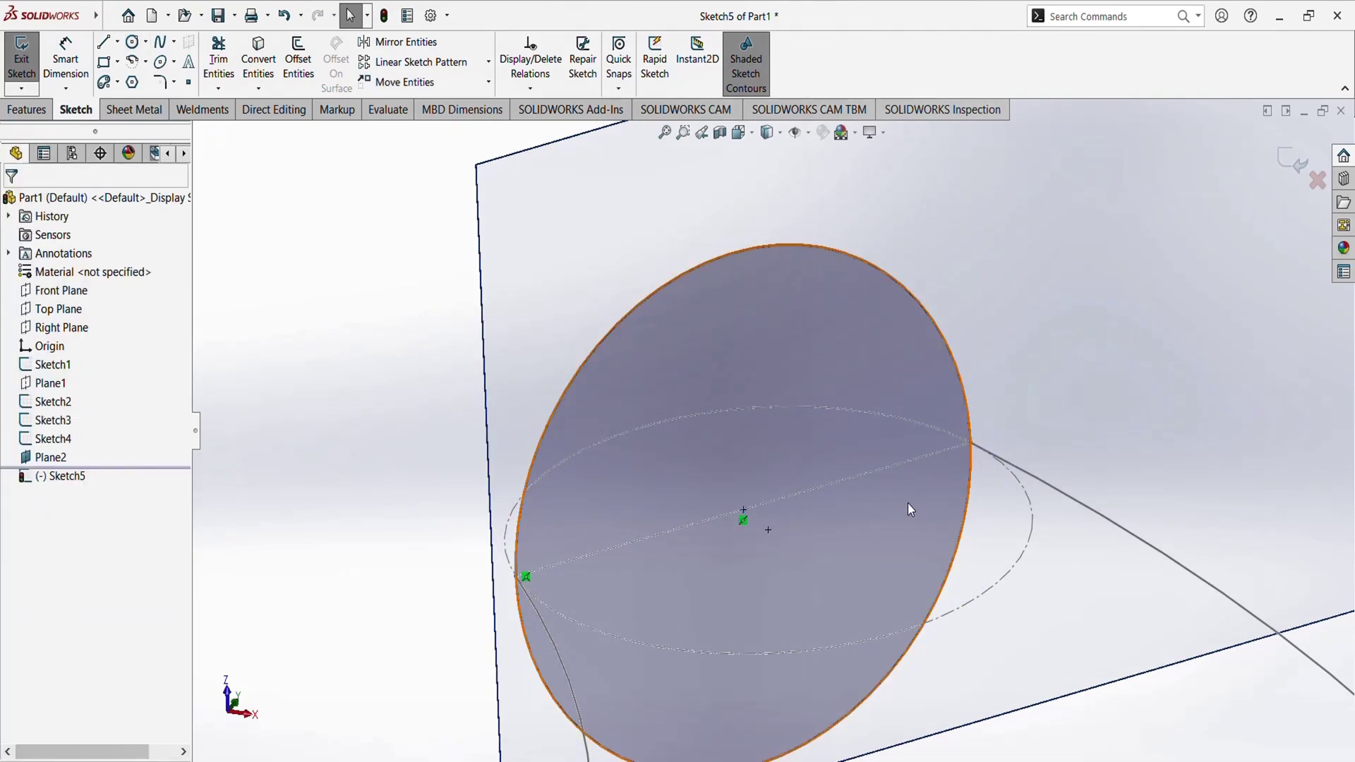
Make the circle coincident with the inner endpoint of the diameter line, where the hook's inner curve begins
{"action": "left_click", "coordinate": [972, 444]}
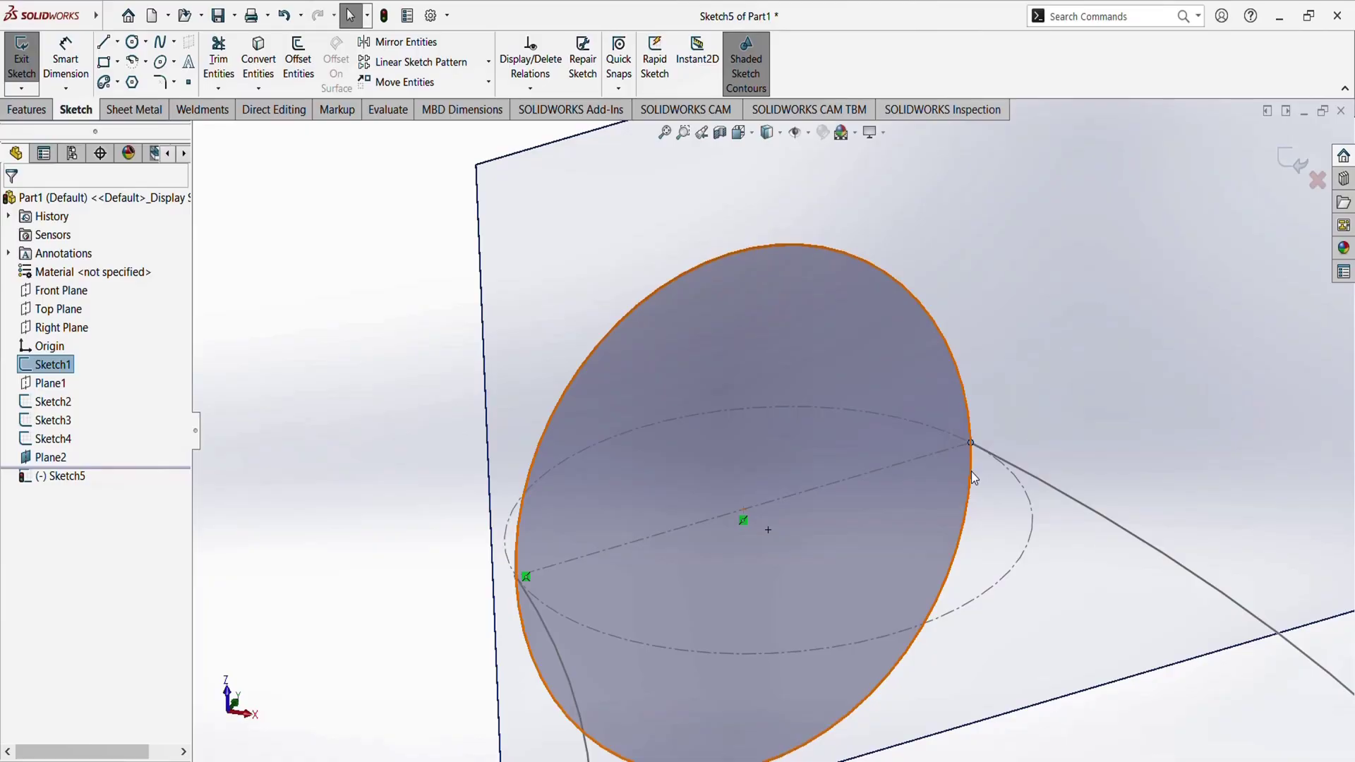
{"action": "left_click", "coordinate": [973, 477], "text": "ctrl"}
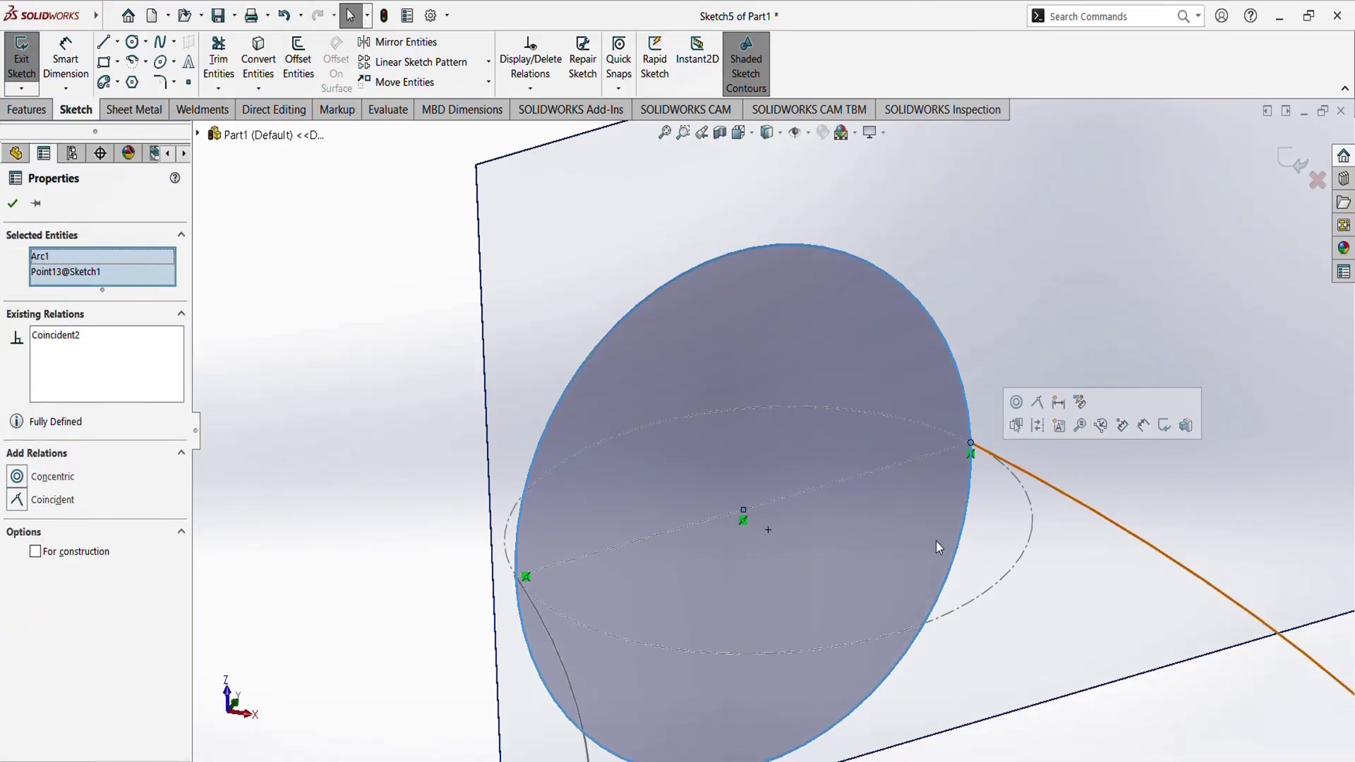
{"action": "left_click", "coordinate": [13, 204]}
Check the circle's relation to the outer endpoint of the diameter line and exit the sketch
{"action": "scroll", "coordinate": [617, 519], "scroll_direction": "down", "scroll_amount": 5}
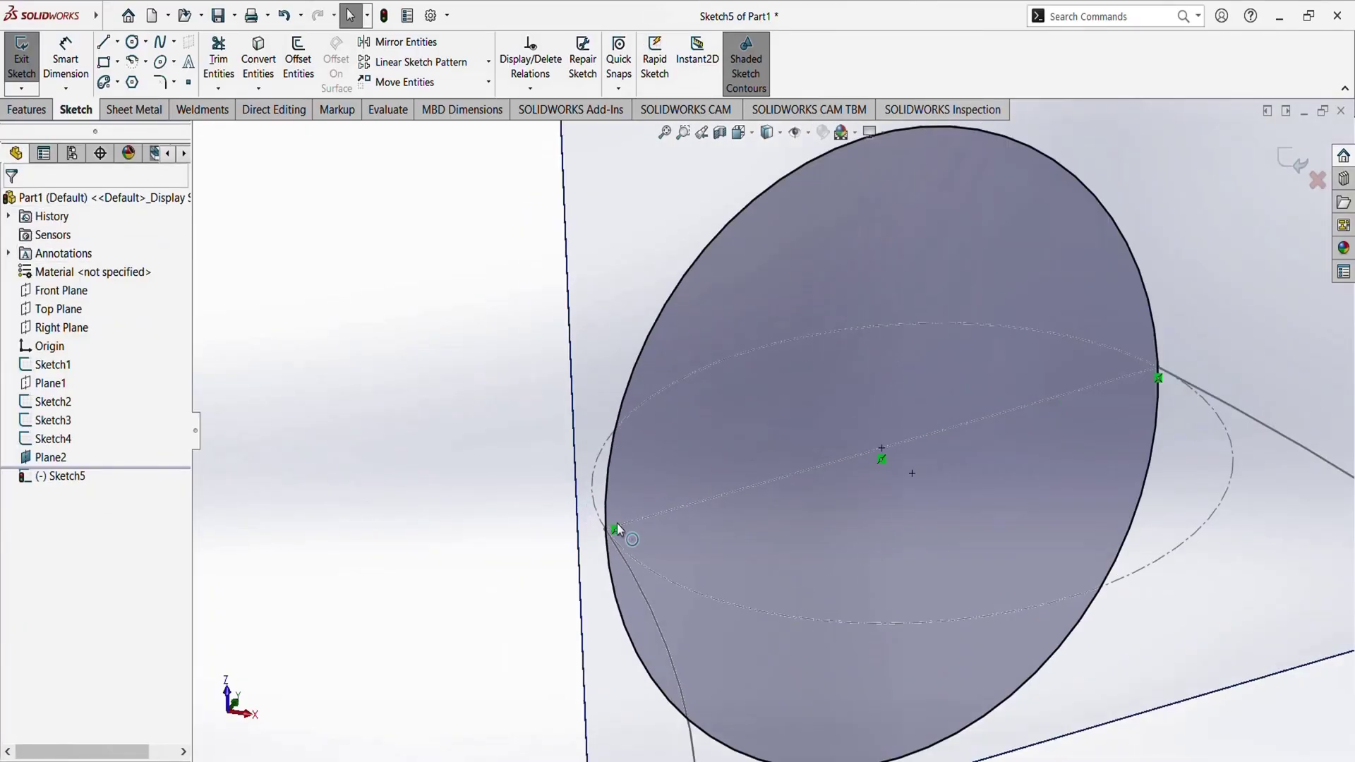
{"action": "left_click", "coordinate": [630, 501]}
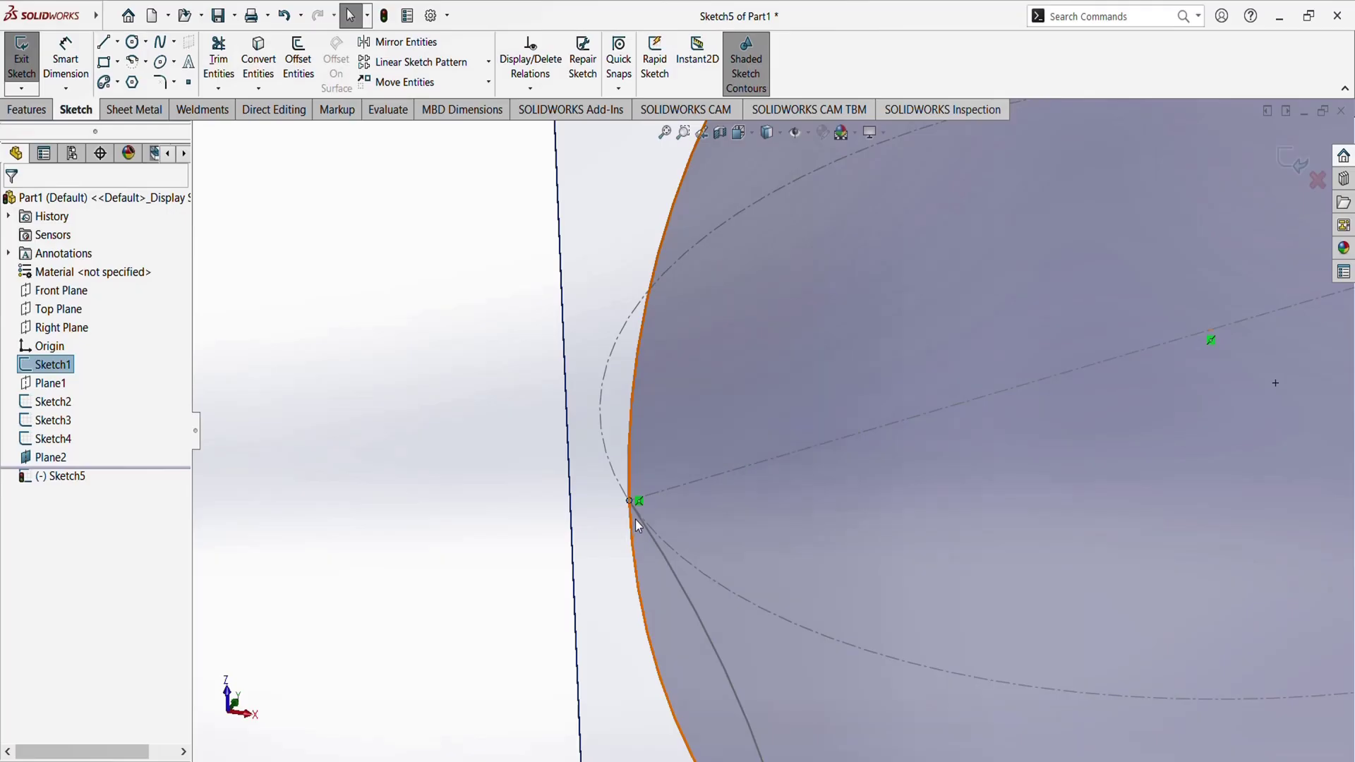
{"action": "left_click", "coordinate": [632, 524], "text": "ctrl"}
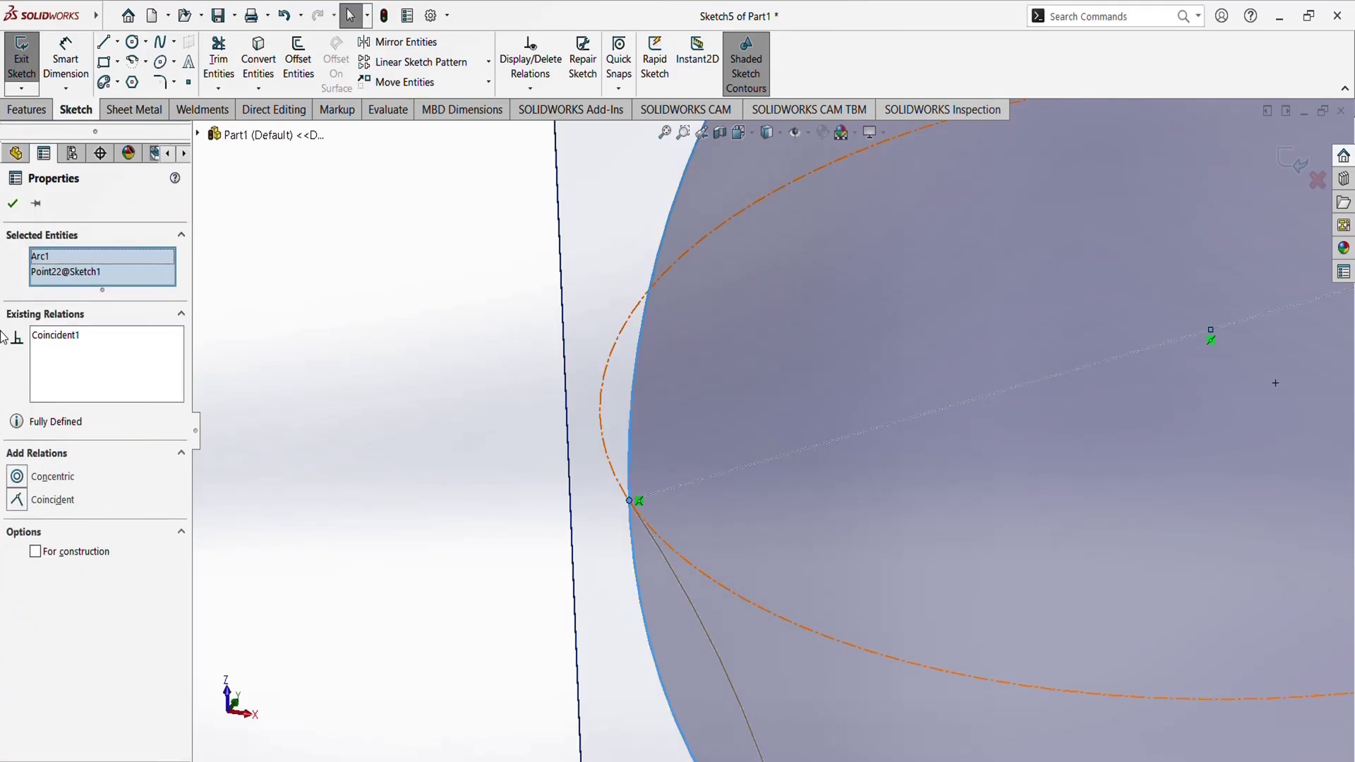
{"action": "key", "text": "Escape"}
{"action": "scroll", "coordinate": [808, 436], "scroll_direction": "up", "scroll_amount": 10}
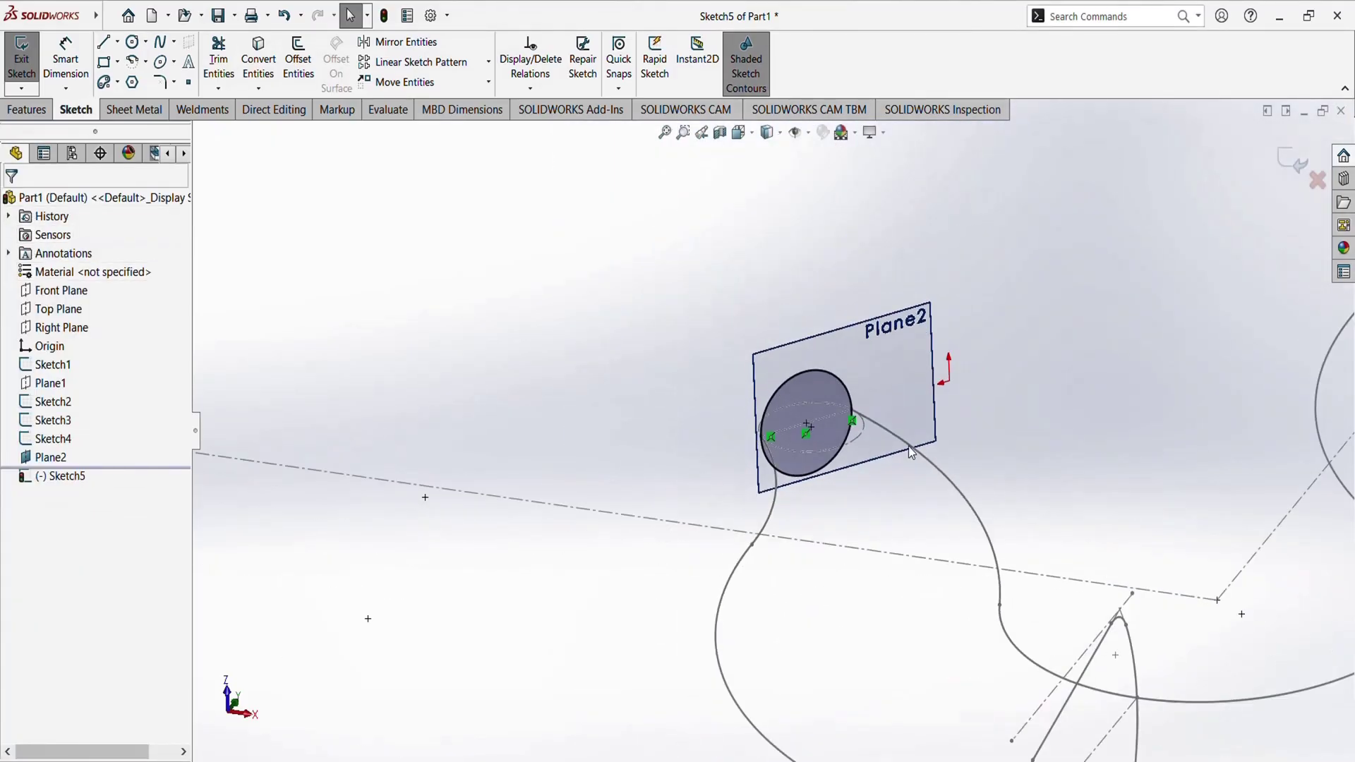
{"action": "left_click", "coordinate": [1287, 149]}
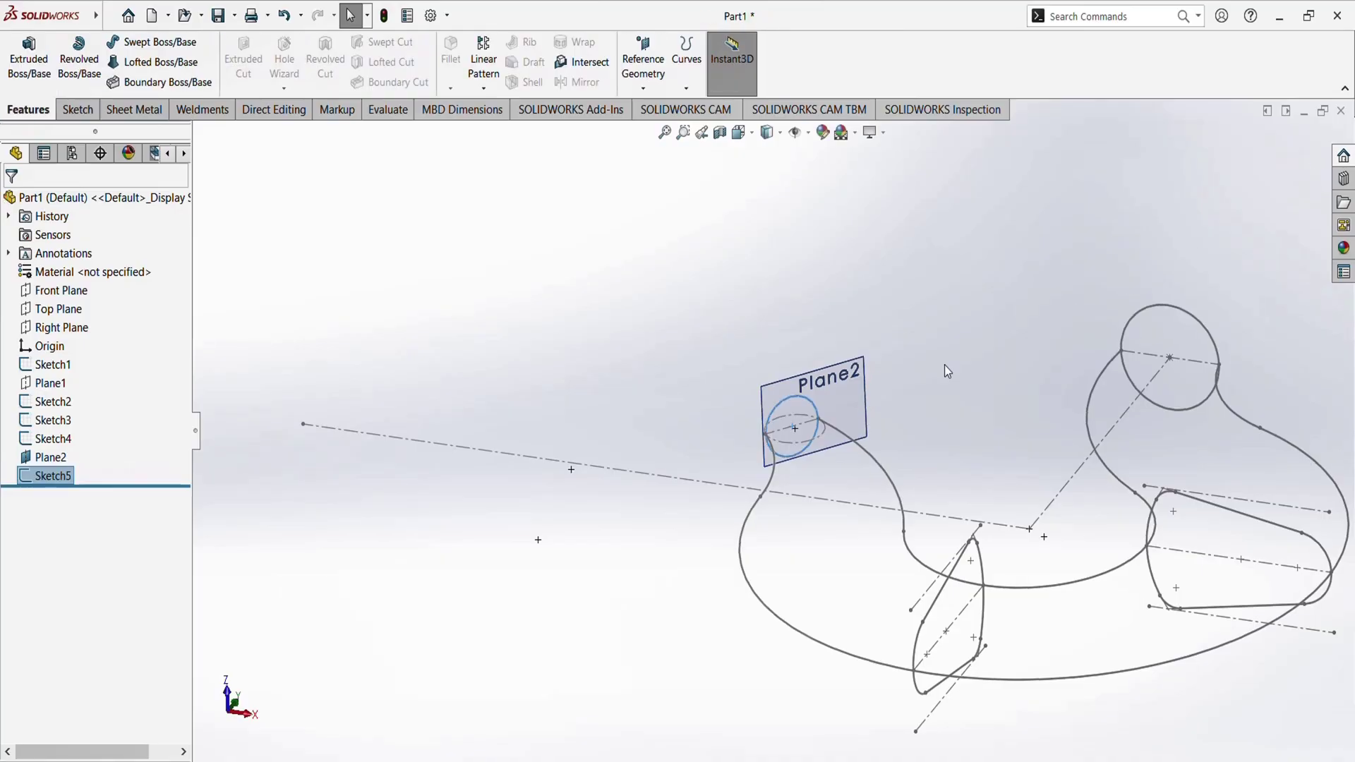
Start a lofted boss using the shank circle, the side cross-section and the bottom cross-section, in that order, as profiles
{"action": "mouse_move", "coordinate": [939, 429]}
{"action": "middle_mouse_down"}
{"action": "mouse_move", "coordinate": [1013, 602]}
{"action": "mouse_move", "coordinate": [919, 515]}
{"action": "mouse_move", "coordinate": [946, 480]}
{"action": "middle_mouse_up"}
{"action": "mouse_move", "coordinate": [835, 438]}
{"action": "middle_mouse_down"}
{"action": "mouse_move", "coordinate": [896, 581]}
{"action": "mouse_move", "coordinate": [898, 628]}
{"action": "mouse_move", "coordinate": [941, 454]}
{"action": "mouse_move", "coordinate": [1036, 460]}
{"action": "middle_mouse_up"}
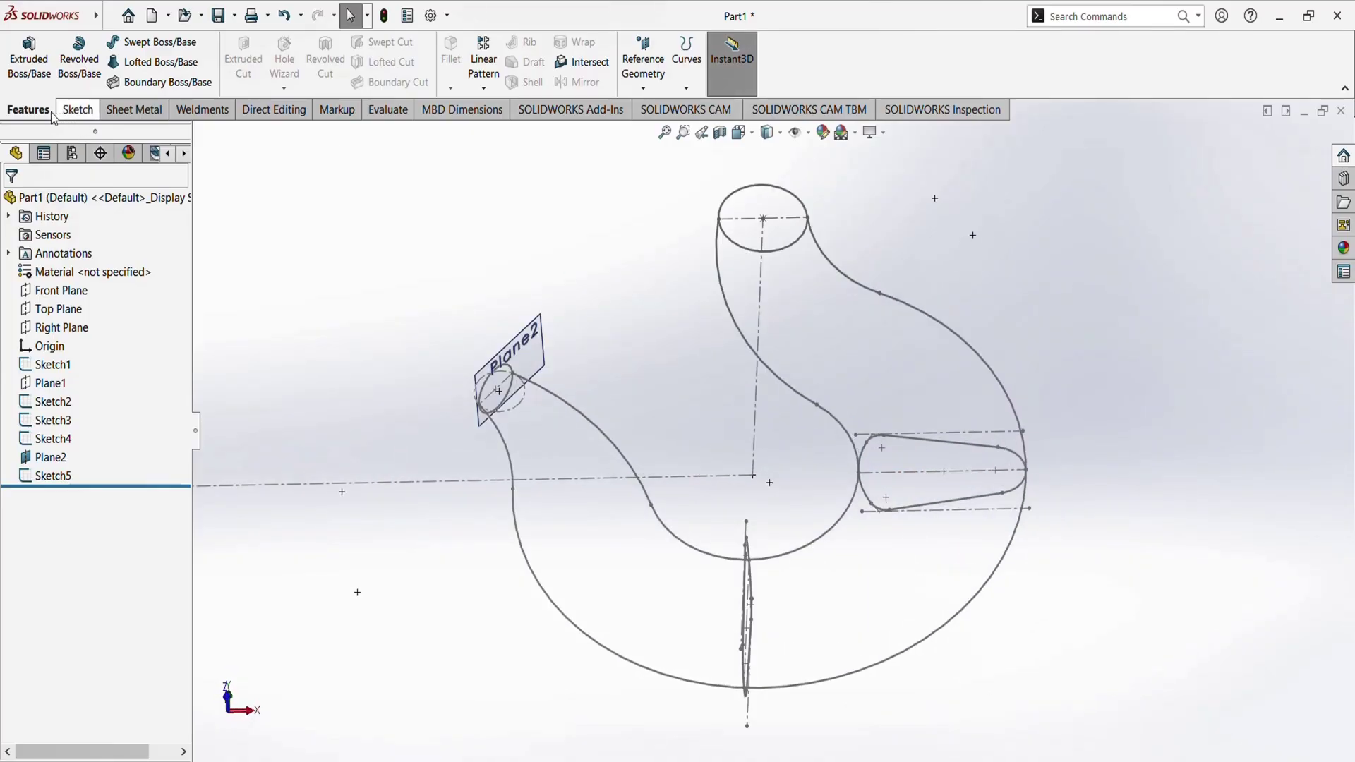
{"action": "left_click", "coordinate": [149, 65]}
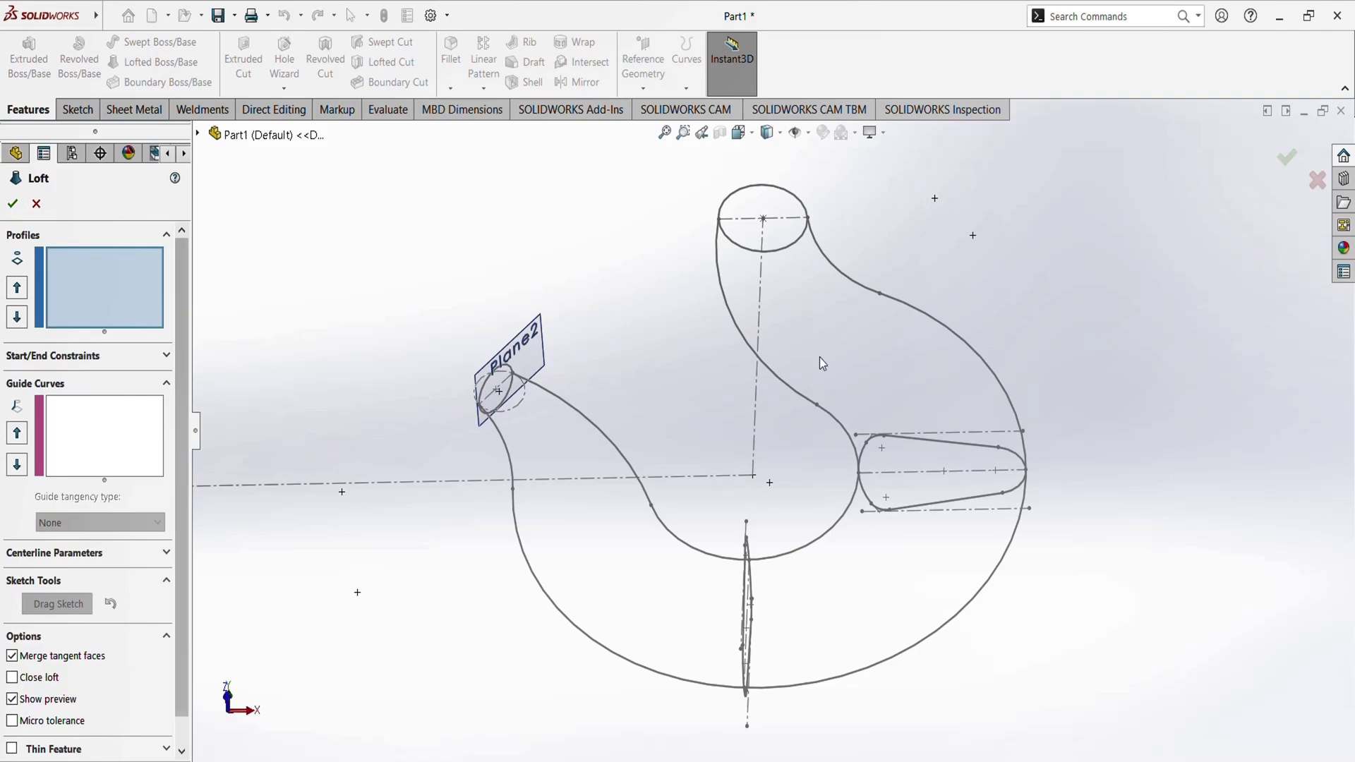
{"action": "mouse_move", "coordinate": [827, 350]}
{"action": "middle_mouse_down"}
{"action": "mouse_move", "coordinate": [777, 200]}
{"action": "mouse_move", "coordinate": [741, 191]}
{"action": "mouse_move", "coordinate": [756, 256]}
{"action": "middle_mouse_up"}
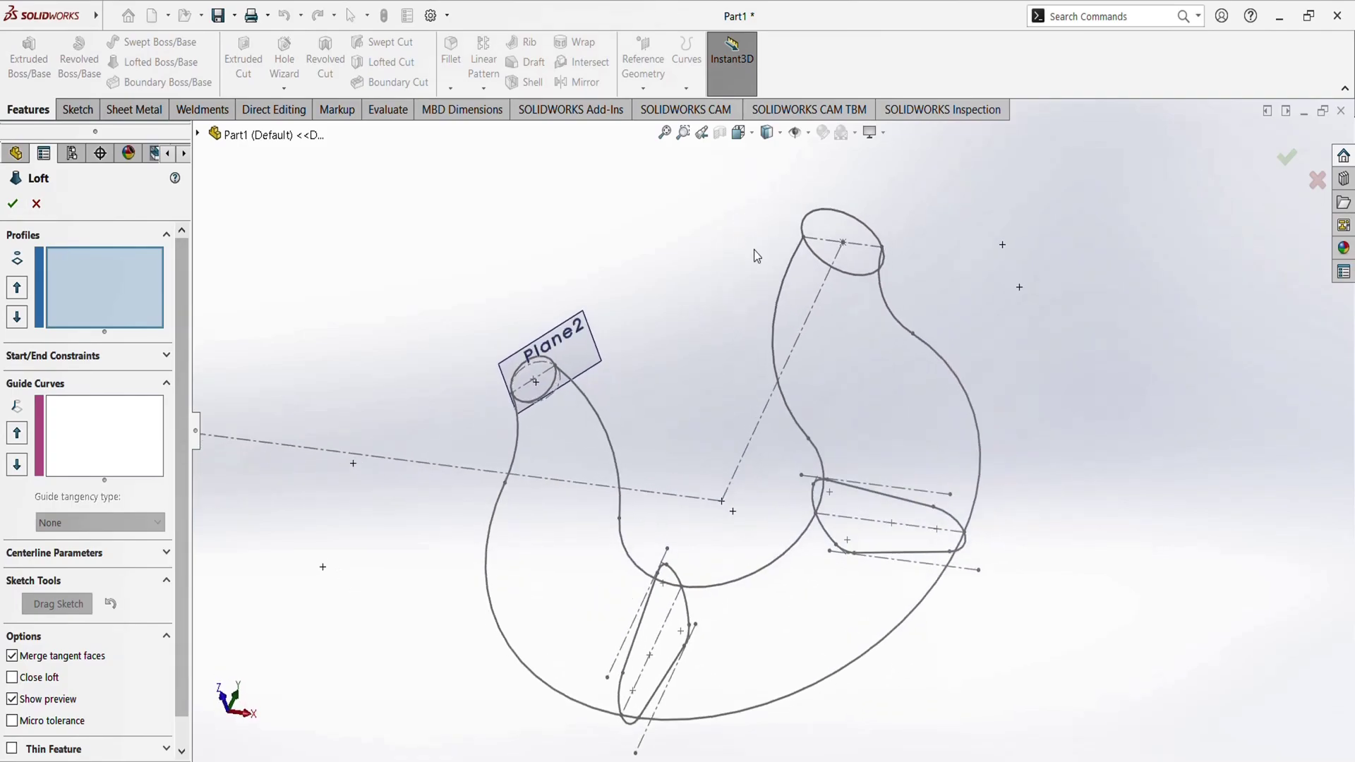
{"action": "left_click", "coordinate": [833, 217]}
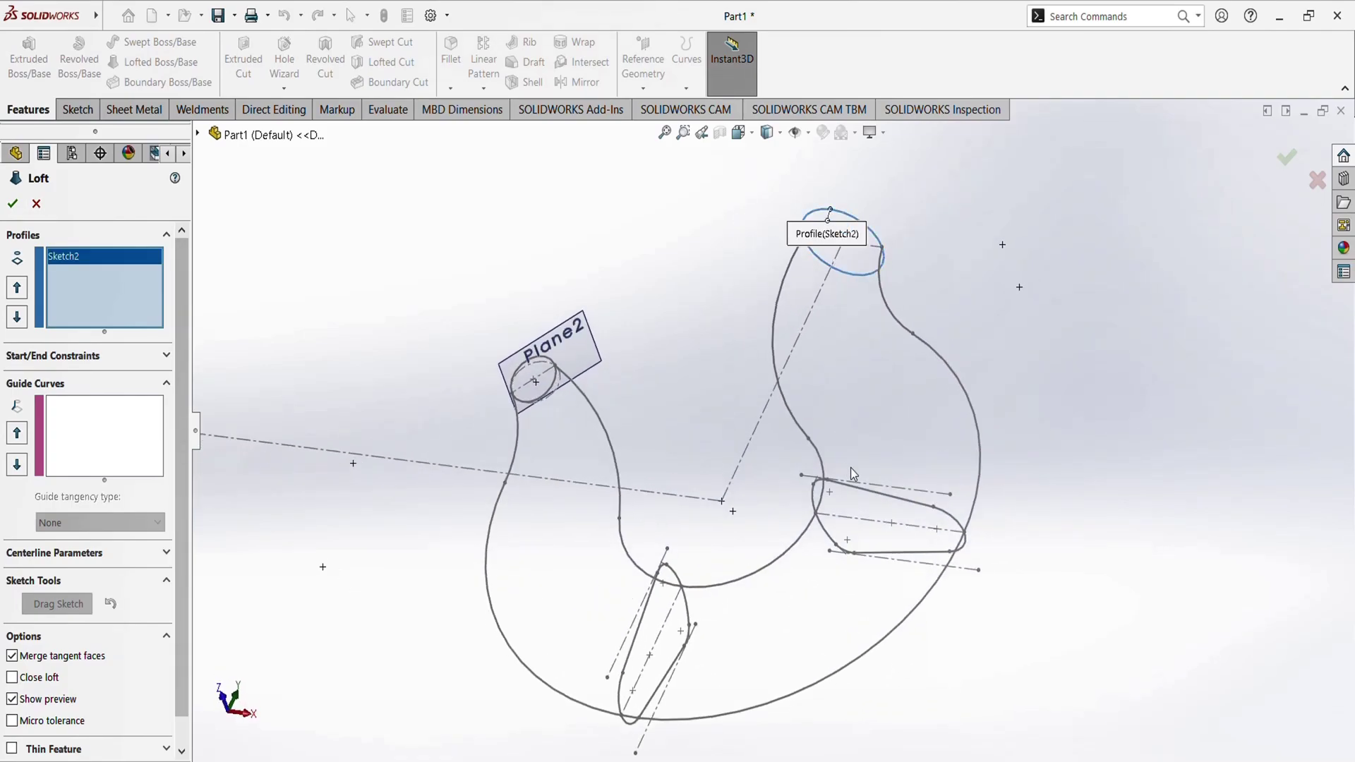
{"action": "left_click", "coordinate": [872, 496]}
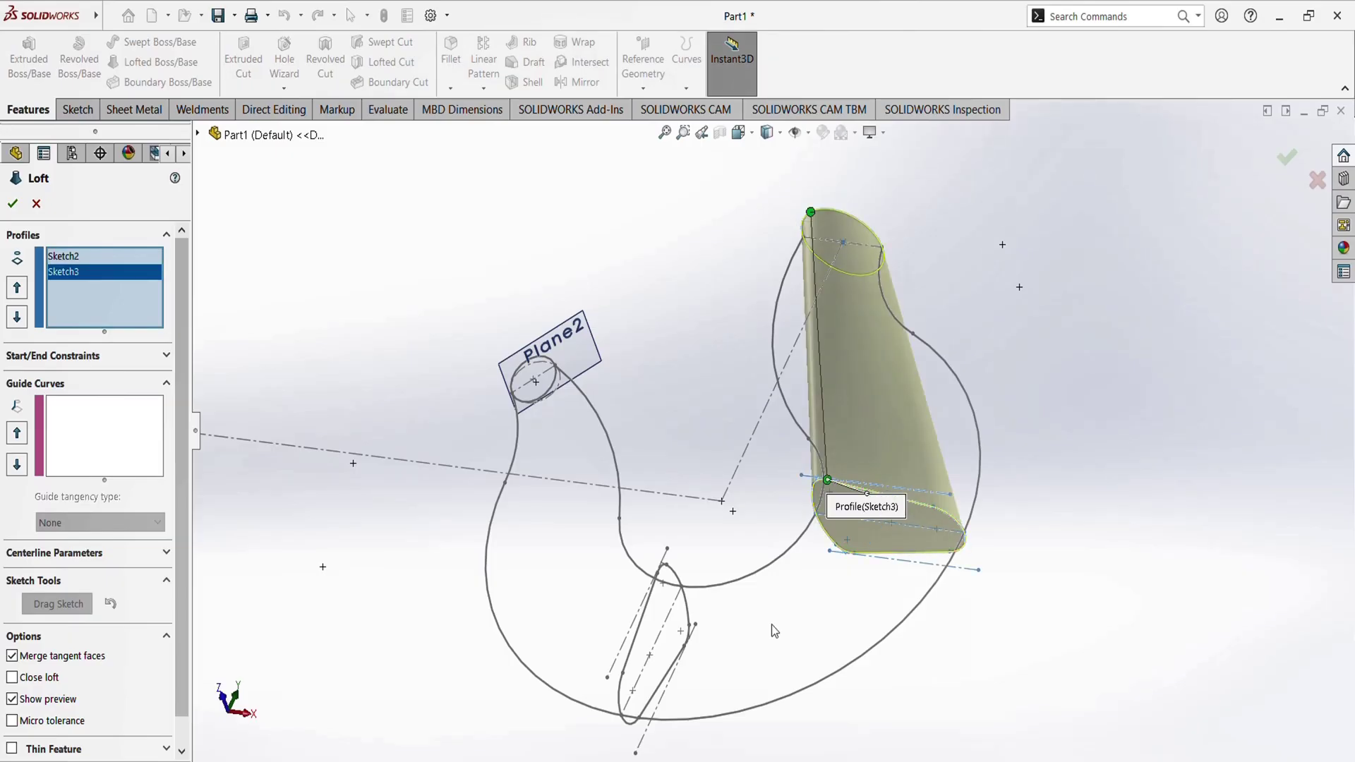
{"action": "left_click", "coordinate": [645, 621]}
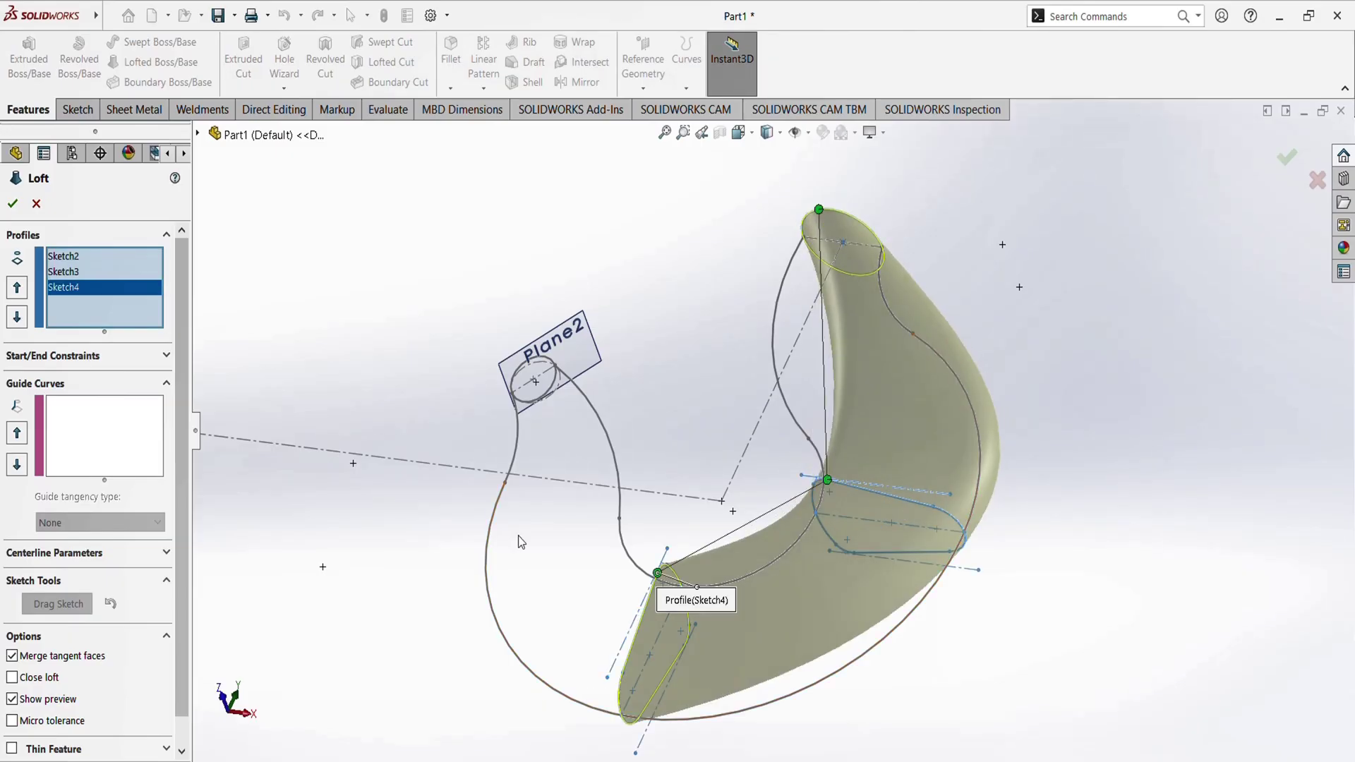
Add the circle on the tip plane as the fourth loft profile
{"action": "scroll", "coordinate": [528, 376], "scroll_direction": "down", "scroll_amount": 4}
{"action": "mouse_move", "coordinate": [570, 398]}
{"action": "middle_mouse_down"}
{"action": "mouse_move", "coordinate": [614, 385]}
{"action": "mouse_move", "coordinate": [562, 402]}
{"action": "middle_mouse_up"}
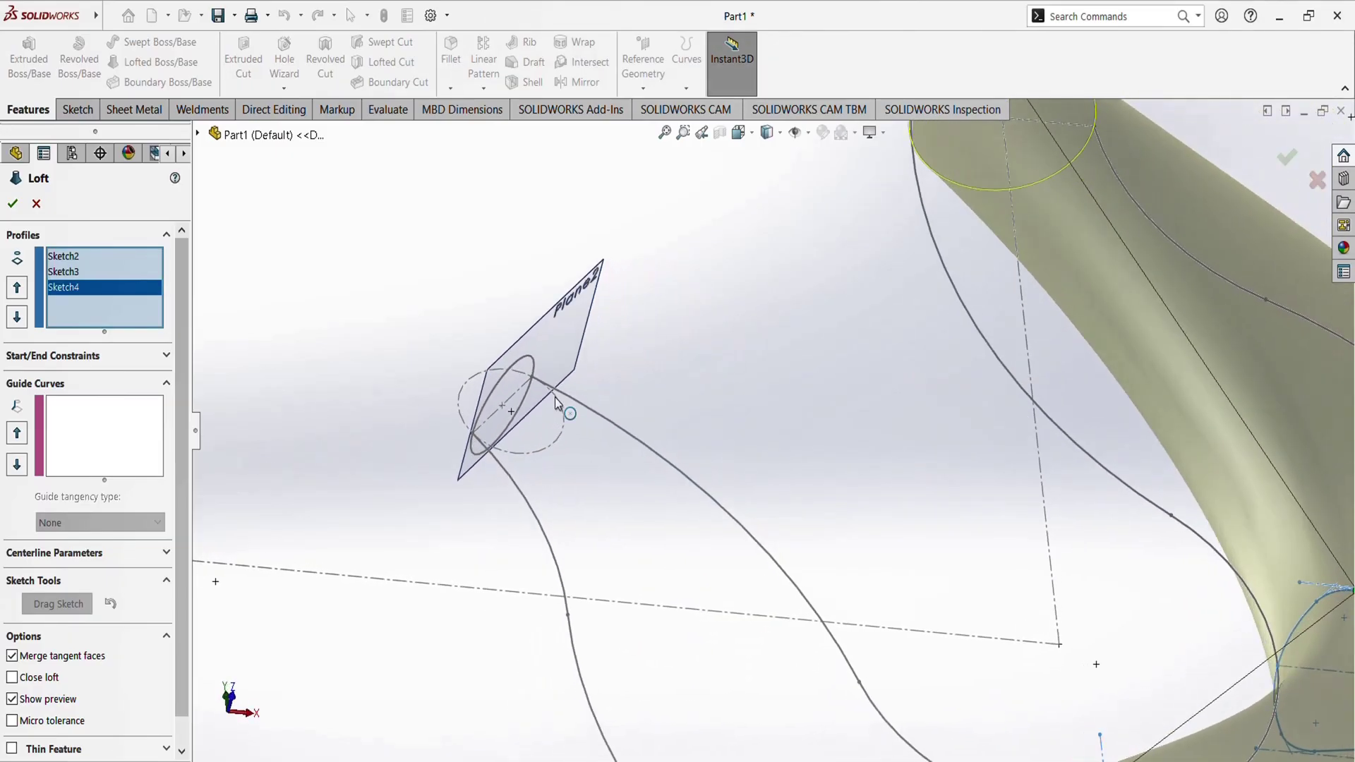
{"action": "scroll", "coordinate": [527, 380], "scroll_direction": "down", "scroll_amount": 3}
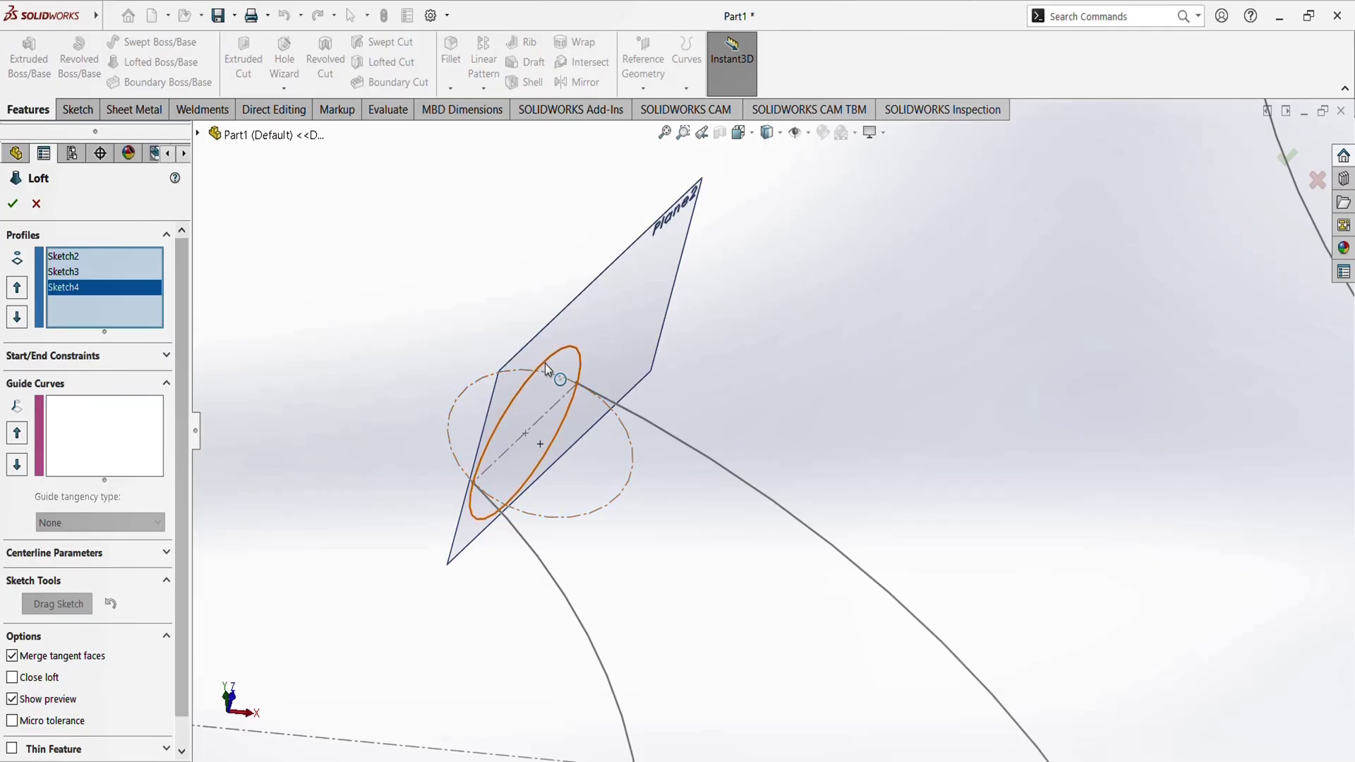
{"action": "left_click", "coordinate": [545, 363]}
{"action": "scroll", "coordinate": [893, 425], "scroll_direction": "up", "scroll_amount": 4}
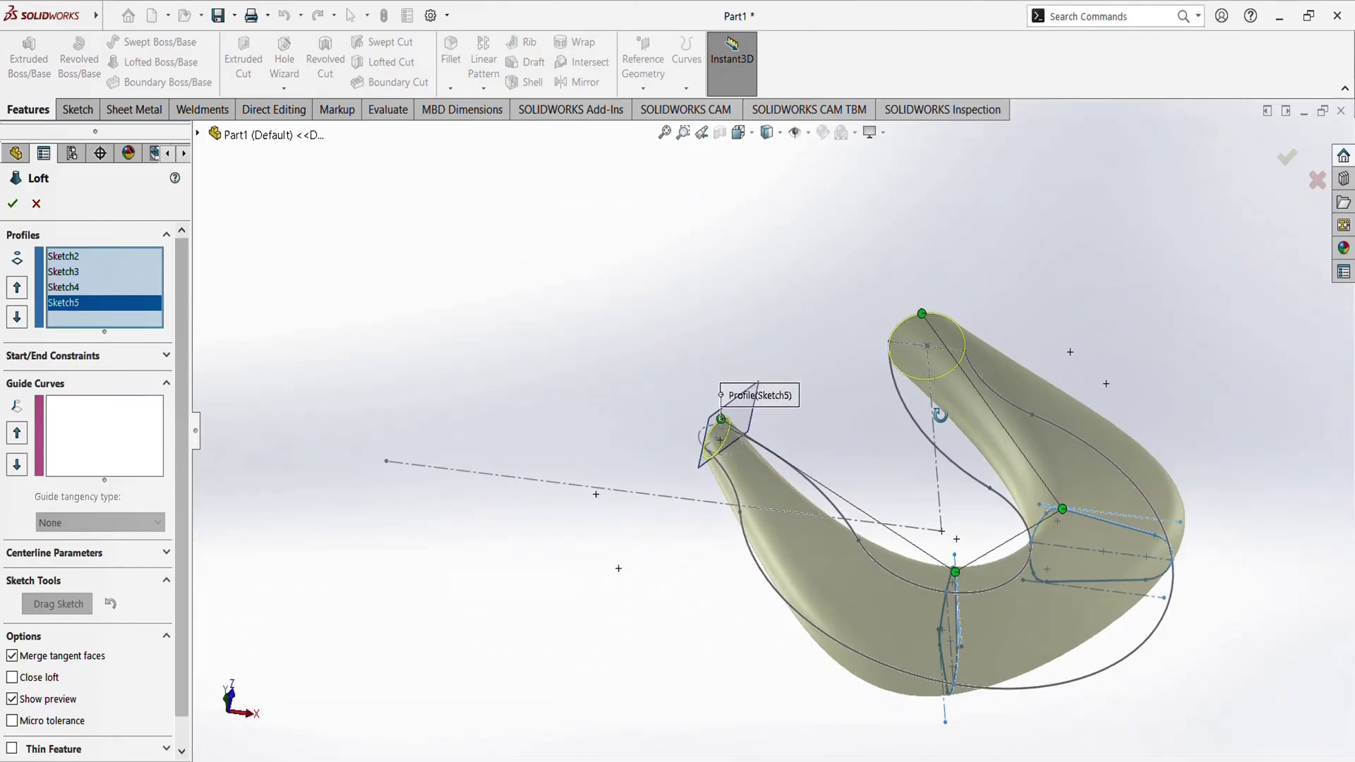
Add the hook's complete inner curve as an open-loop guide curve for the loft
{"action": "mouse_move", "coordinate": [940, 415]}
{"action": "middle_mouse_down"}
{"action": "mouse_move", "coordinate": [896, 532]}
{"action": "mouse_move", "coordinate": [920, 488]}
{"action": "mouse_move", "coordinate": [892, 474]}
{"action": "mouse_move", "coordinate": [921, 482]}
{"action": "mouse_move", "coordinate": [763, 421]}
{"action": "mouse_move", "coordinate": [832, 338]}
{"action": "mouse_move", "coordinate": [868, 331]}
{"action": "middle_mouse_up"}
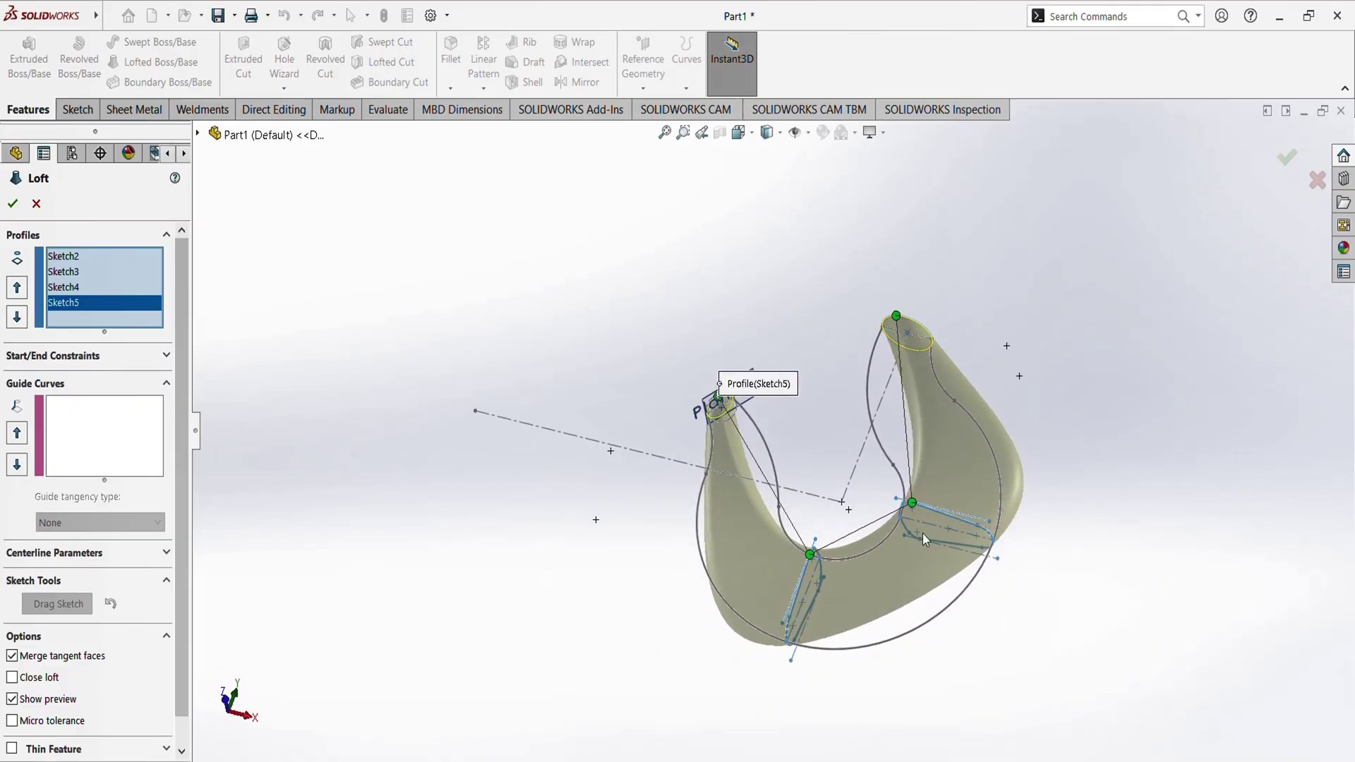
{"action": "scroll", "coordinate": [883, 545], "scroll_direction": "down", "scroll_amount": 1}
{"action": "mouse_move", "coordinate": [885, 544]}
{"action": "middle_mouse_down"}
{"action": "mouse_move", "coordinate": [913, 573]}
{"action": "mouse_move", "coordinate": [892, 540]}
{"action": "middle_mouse_up"}
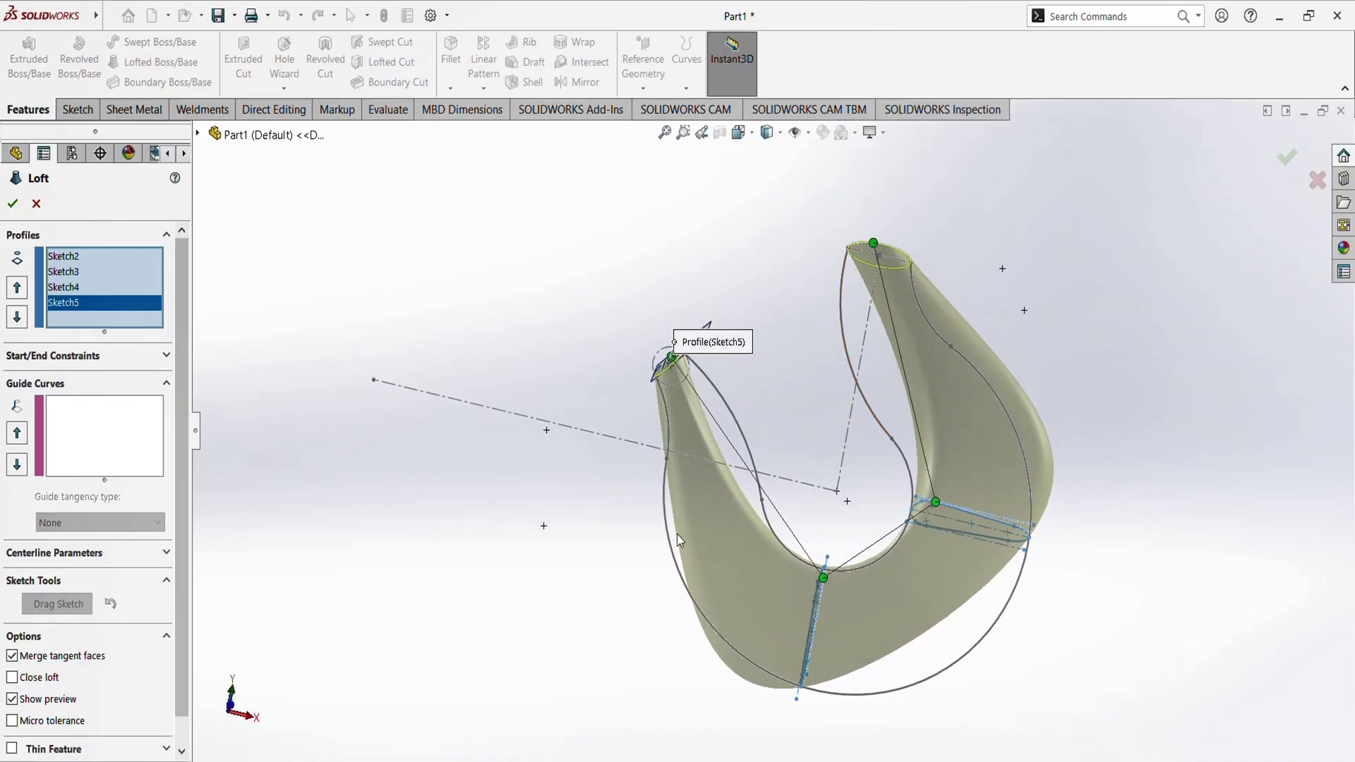
{"action": "left_click", "coordinate": [69, 443]}
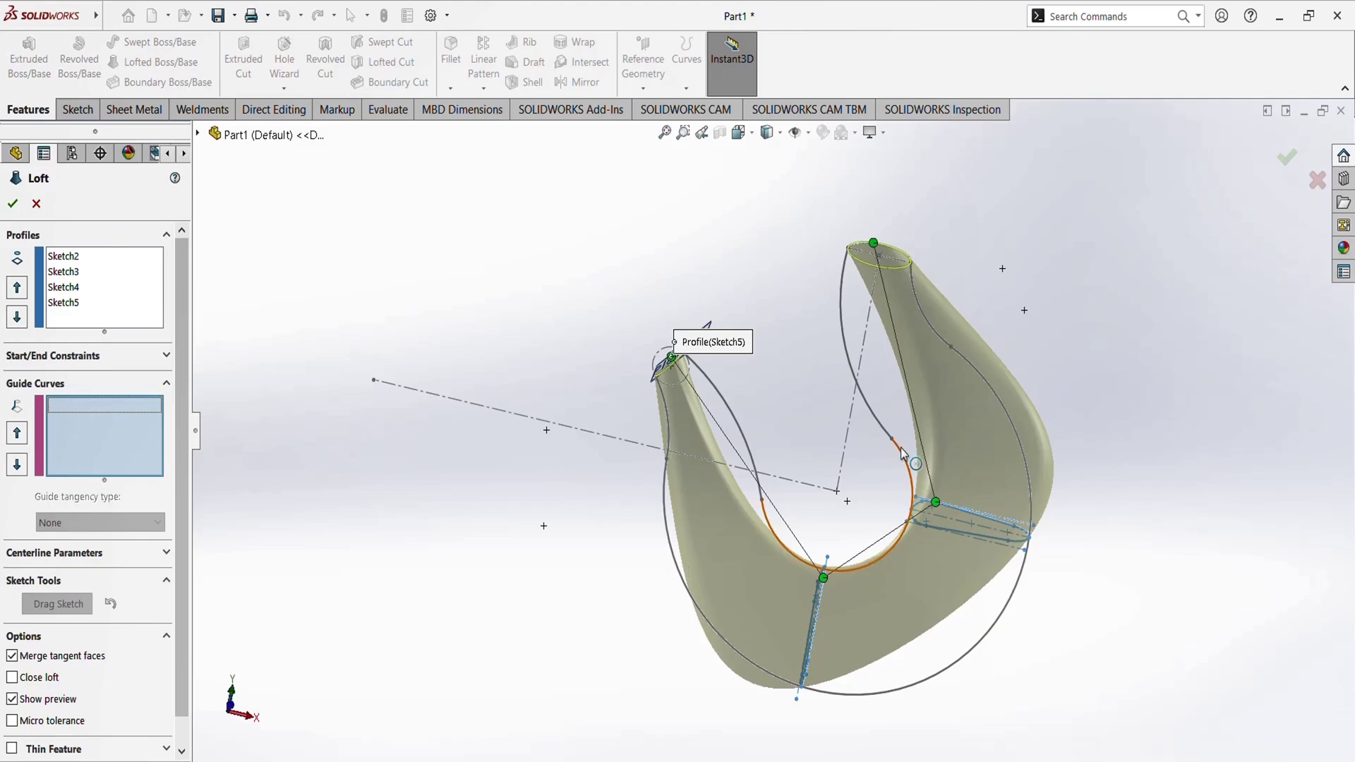
{"action": "left_click", "coordinate": [876, 419]}
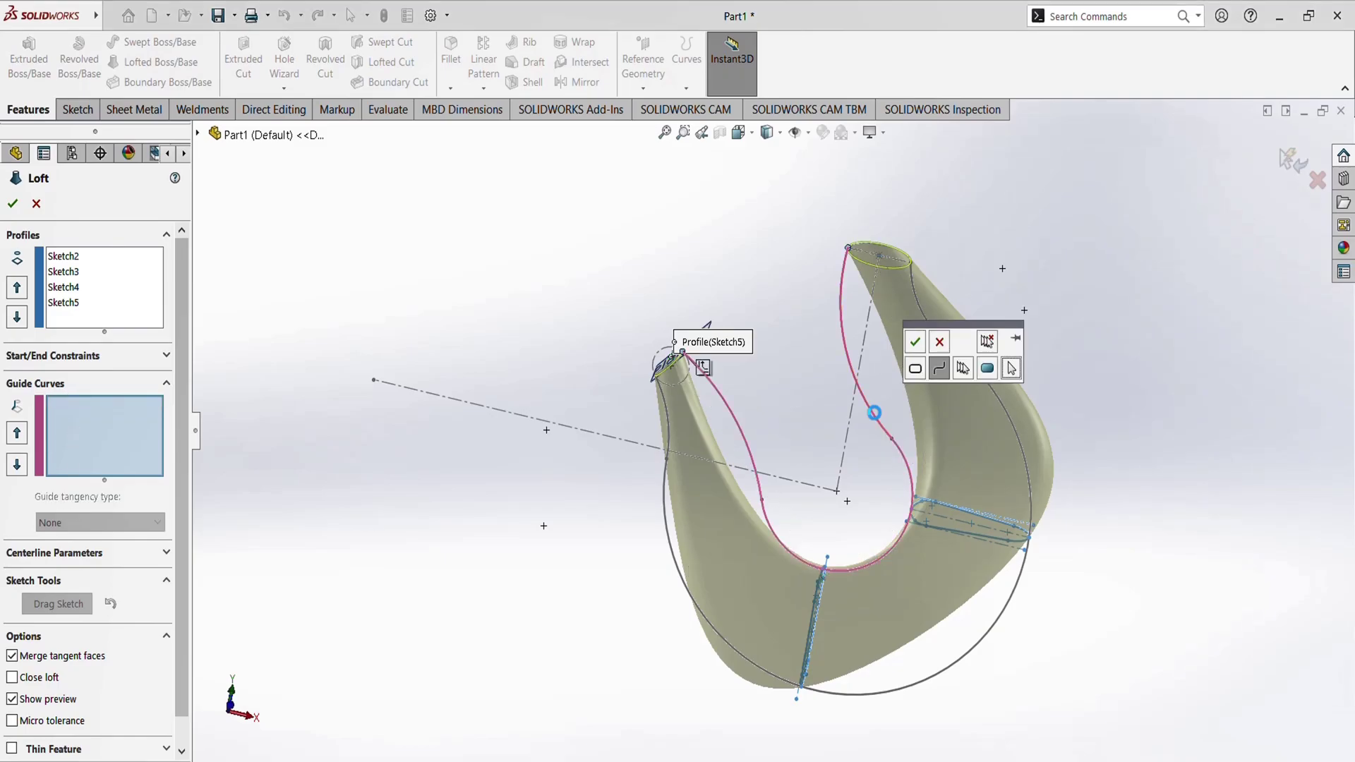
{"action": "left_click", "coordinate": [939, 369]}
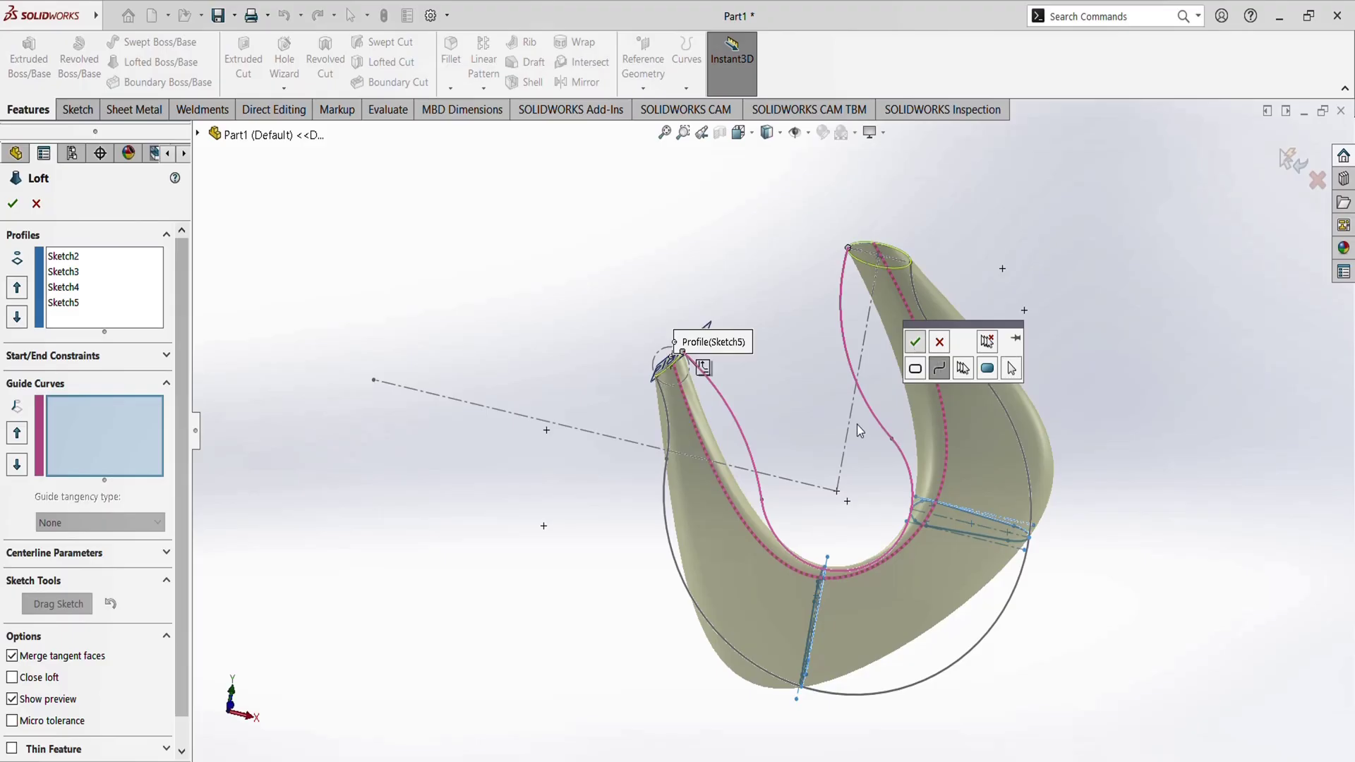
{"action": "left_click", "coordinate": [915, 341]}
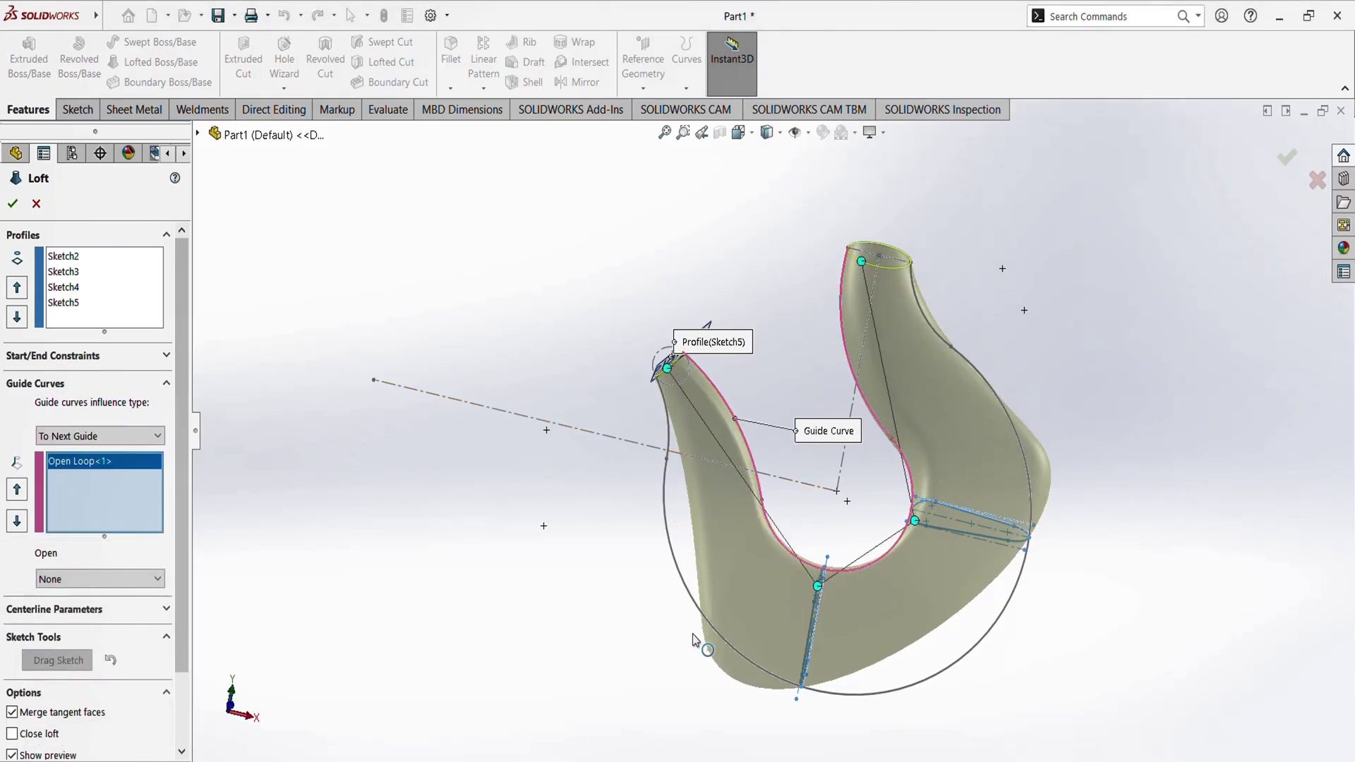
Add the hook's complete outer curve as the second open-loop guide curve and create the loft
{"action": "left_click", "coordinate": [988, 634]}
{"action": "left_click", "coordinate": [1027, 684]}
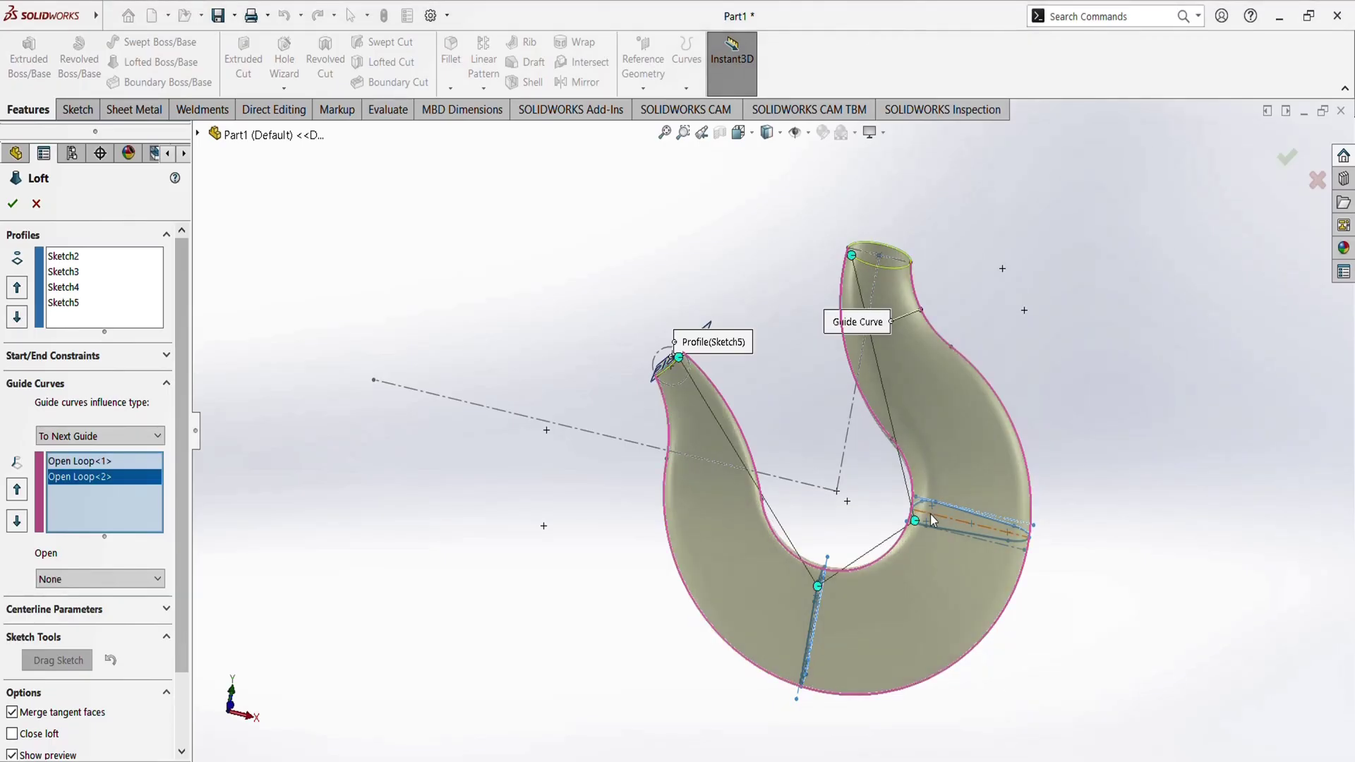
{"action": "middle_click_drag", "start_coordinate": [932, 536], "coordinate": [927, 590]}
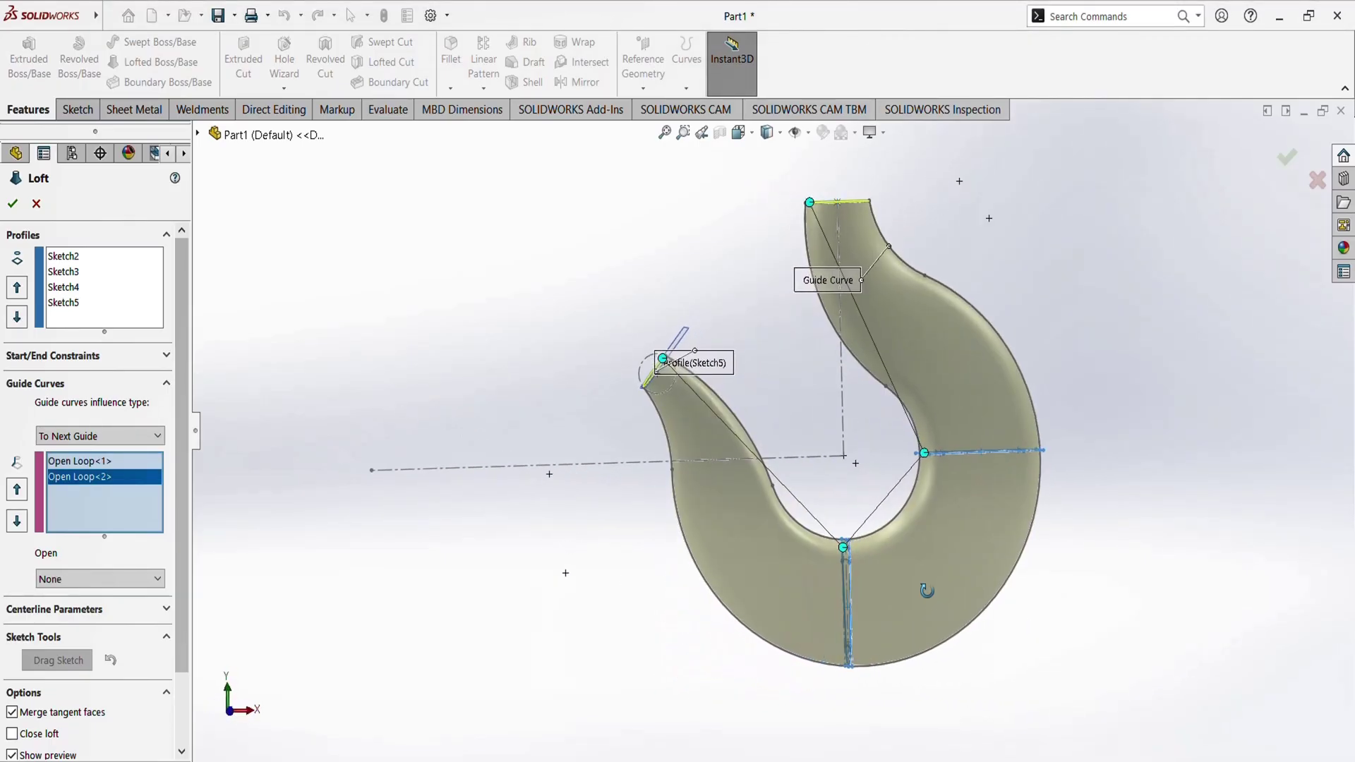
{"action": "left_click", "coordinate": [12, 206]}
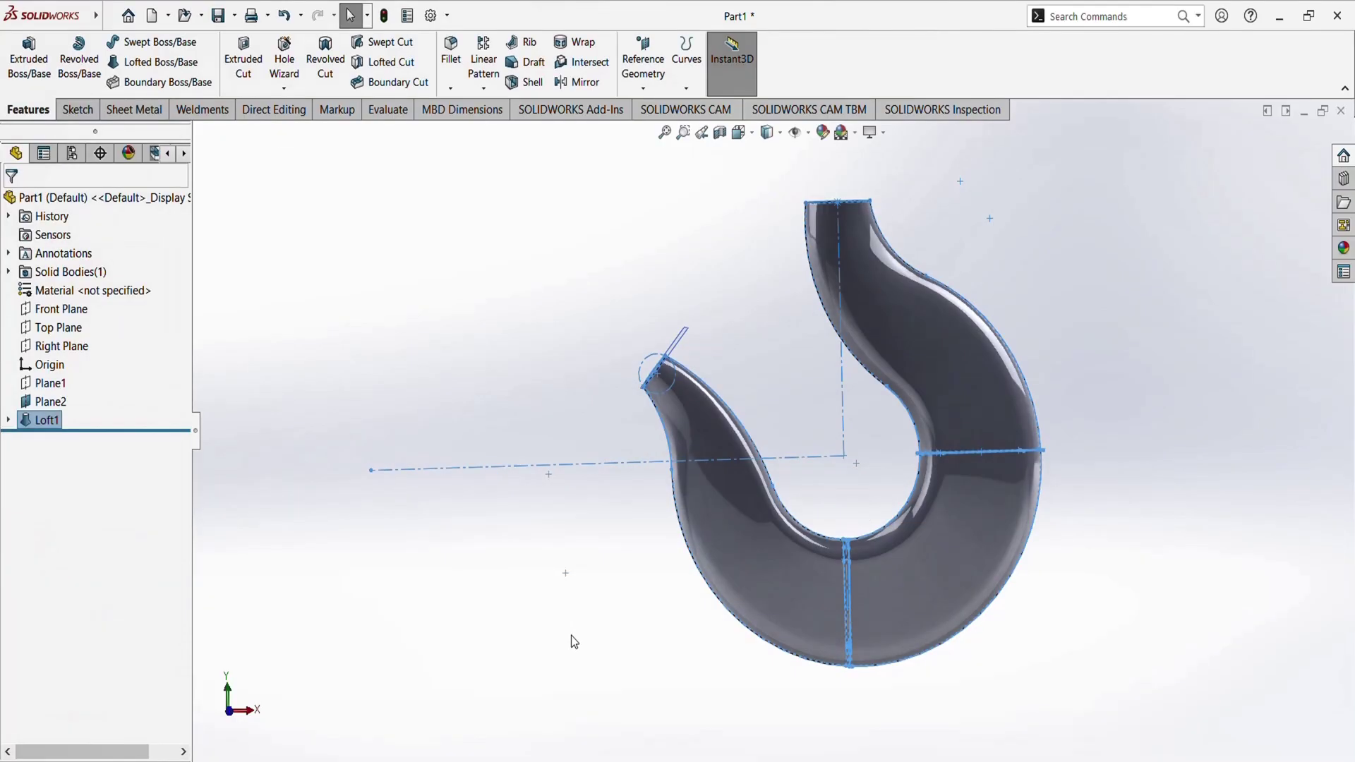
Hide the reference plane at the hook's tip
{"action": "middle_click_drag", "start_coordinate": [692, 480], "coordinate": [671, 506]}
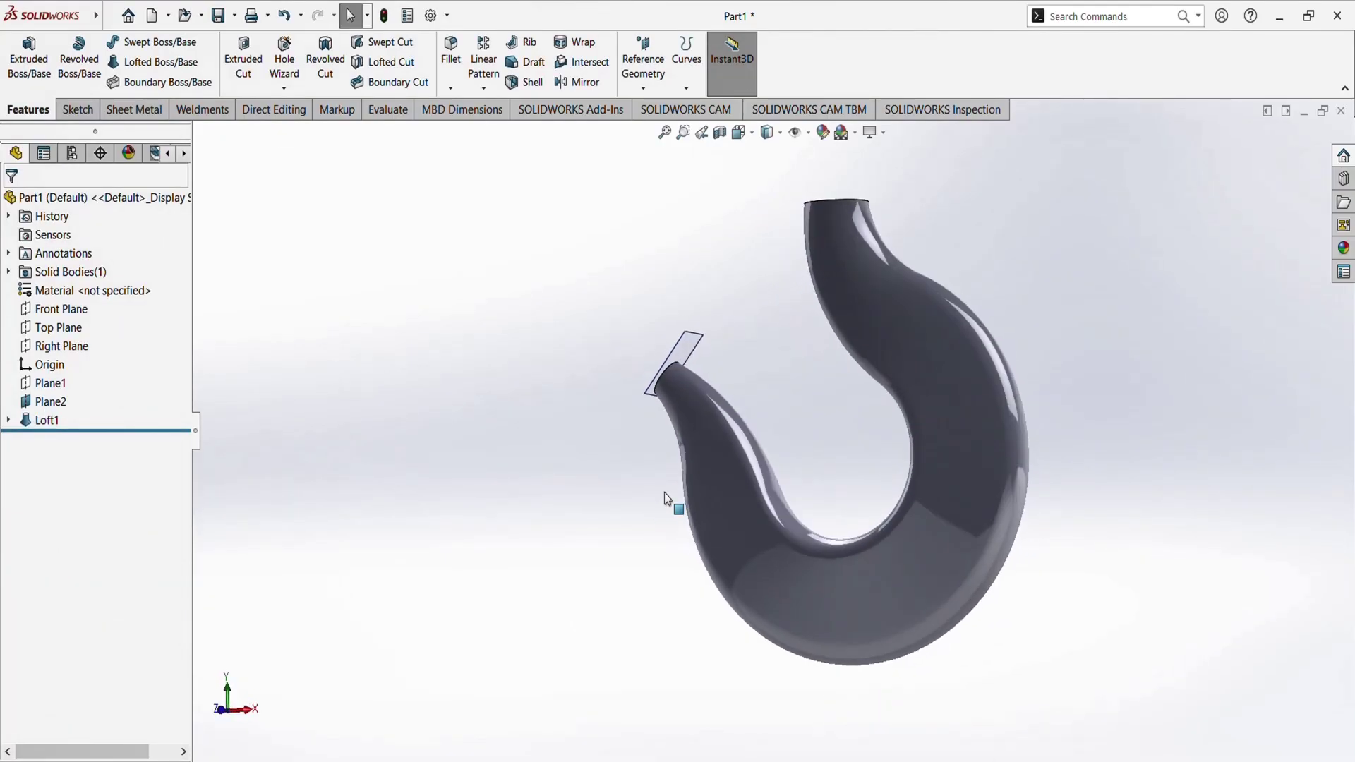
{"action": "scroll", "coordinate": [714, 392], "scroll_direction": "down", "scroll_amount": 5}
{"action": "left_click", "coordinate": [717, 394]}
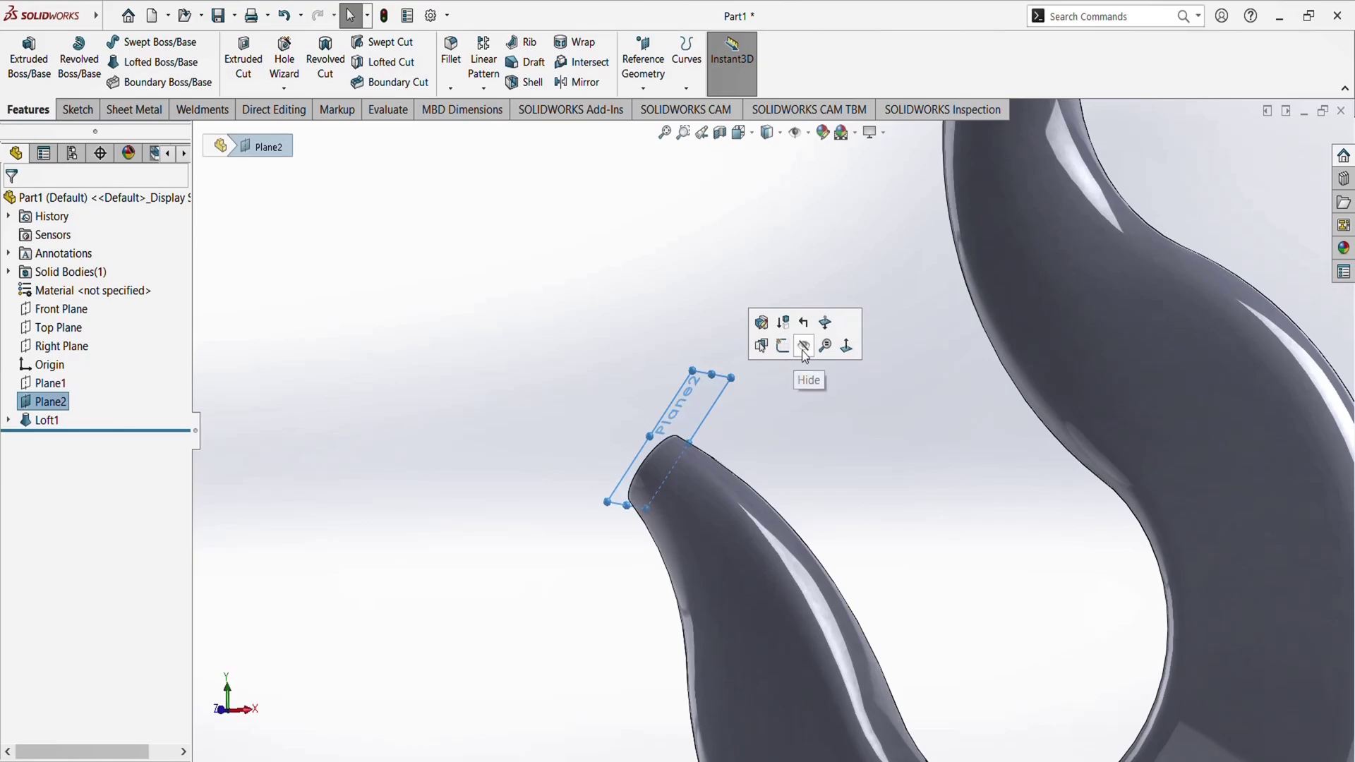
{"action": "left_click", "coordinate": [804, 351]}
{"action": "scroll", "coordinate": [823, 441], "scroll_direction": "up", "scroll_amount": 5}
{"action": "middle_click_drag", "start_coordinate": [883, 460], "coordinate": [974, 548]}
{"action": "scroll", "coordinate": [978, 558], "scroll_direction": "down", "scroll_amount": 4}
{"action": "scroll", "coordinate": [981, 565], "scroll_direction": "up", "scroll_amount": 3}
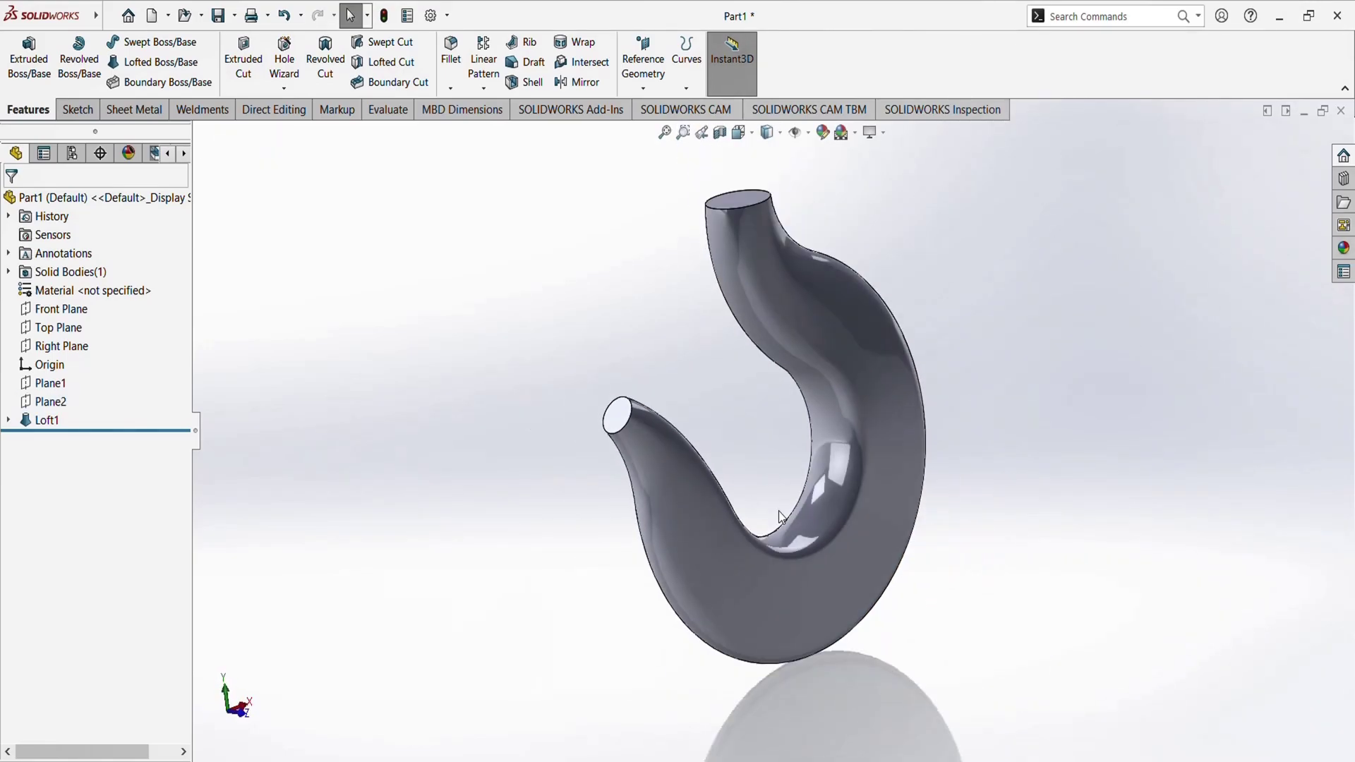
Switch to the Hook_Feature Tutorial09.PNG drawing and examine the shape and radius of the hook's tip
{"action": "scroll", "coordinate": [634, 422], "scroll_direction": "down", "scroll_amount": 3}
{"action": "scroll", "coordinate": [633, 422], "scroll_direction": "down", "scroll_amount": 3}
{"action": "middle_click_drag", "start_coordinate": [686, 434], "coordinate": [672, 405]}
{"action": "scroll", "coordinate": [670, 395], "scroll_direction": "down", "scroll_amount": 1}
{"action": "key", "text": "alt+Tab"}
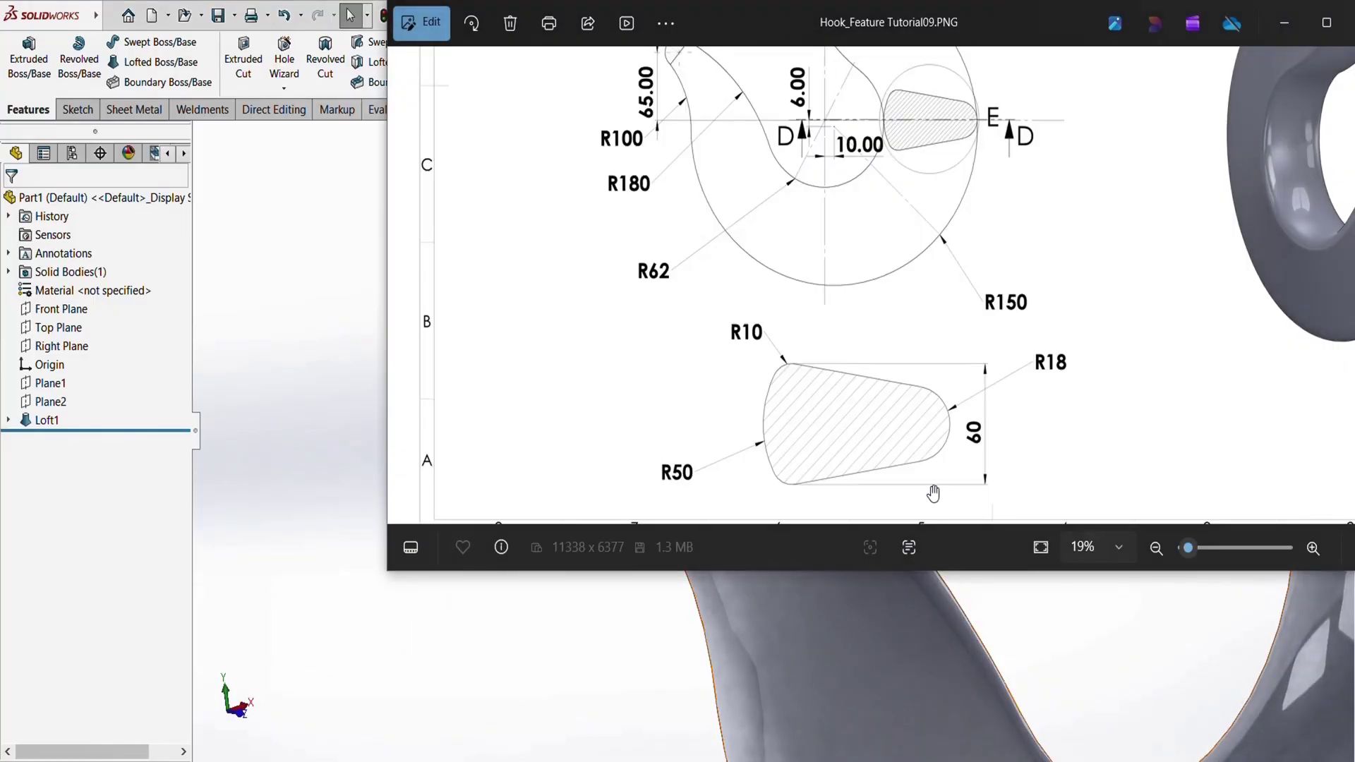
{"action": "scroll", "coordinate": [952, 369], "scroll_direction": "up", "scroll_amount": 3}
{"action": "scroll", "coordinate": [954, 353], "scroll_direction": "down", "scroll_amount": 4}
{"action": "scroll", "coordinate": [988, 346], "scroll_direction": "down", "scroll_amount": 2}
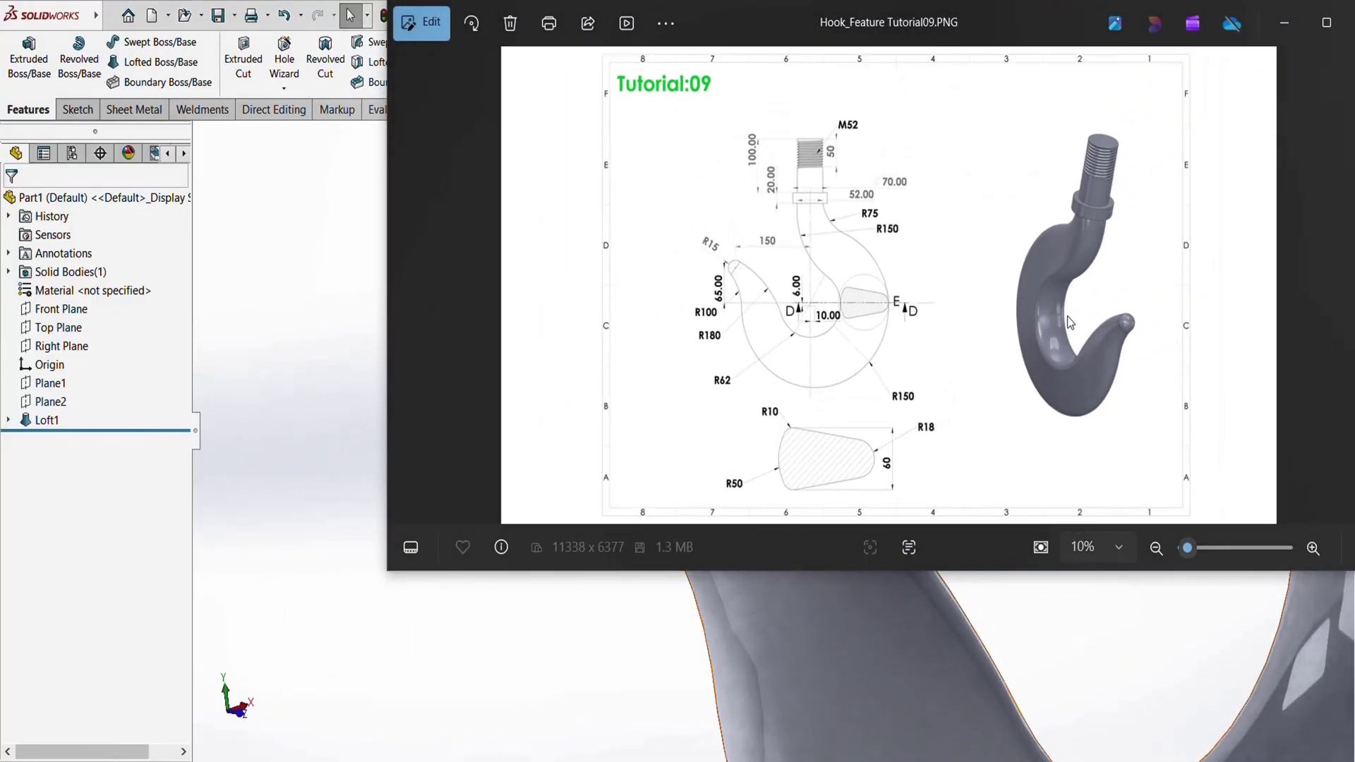
{"action": "scroll", "coordinate": [1206, 344], "scroll_direction": "up", "scroll_amount": 5}
{"action": "scroll", "coordinate": [1208, 344], "scroll_direction": "up", "scroll_amount": 3}
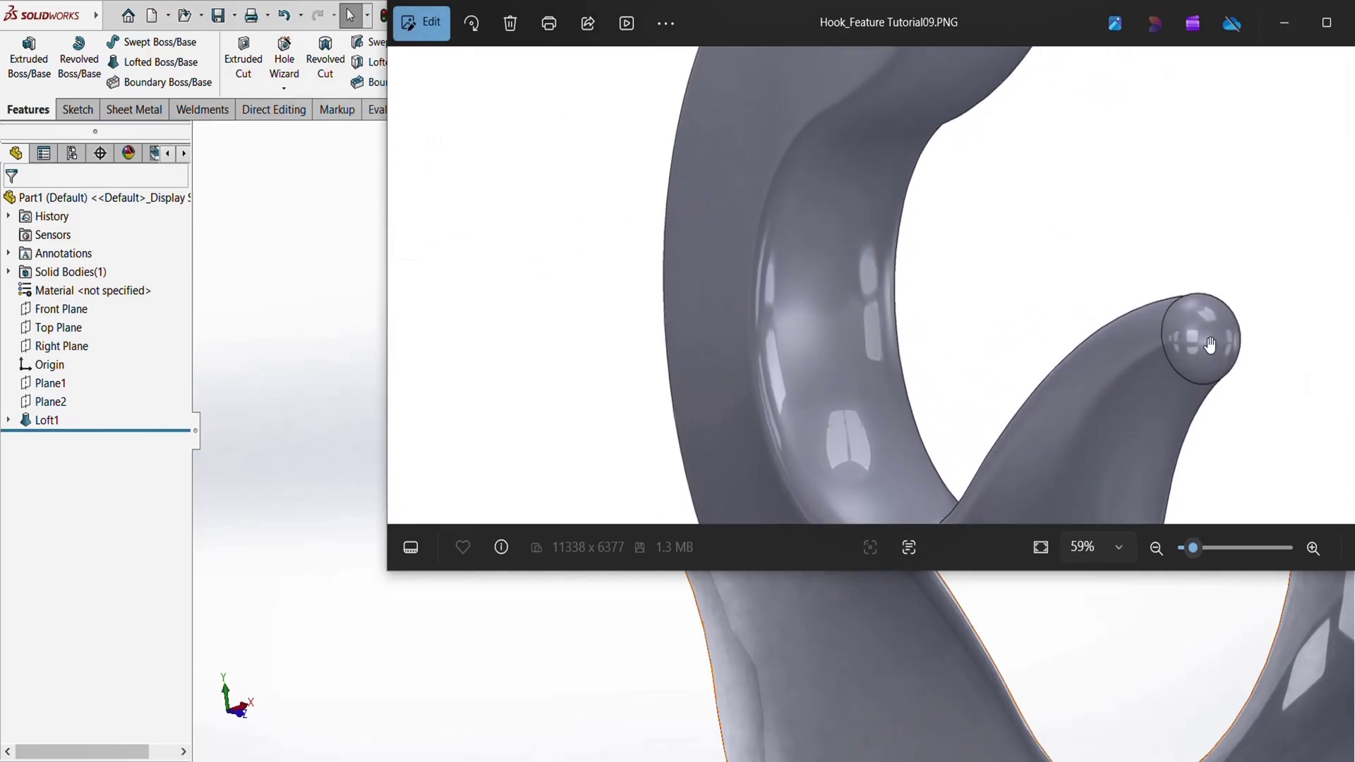
{"action": "scroll", "coordinate": [998, 303], "scroll_direction": "down", "scroll_amount": 5}
{"action": "scroll", "coordinate": [985, 318], "scroll_direction": "down", "scroll_amount": 3}
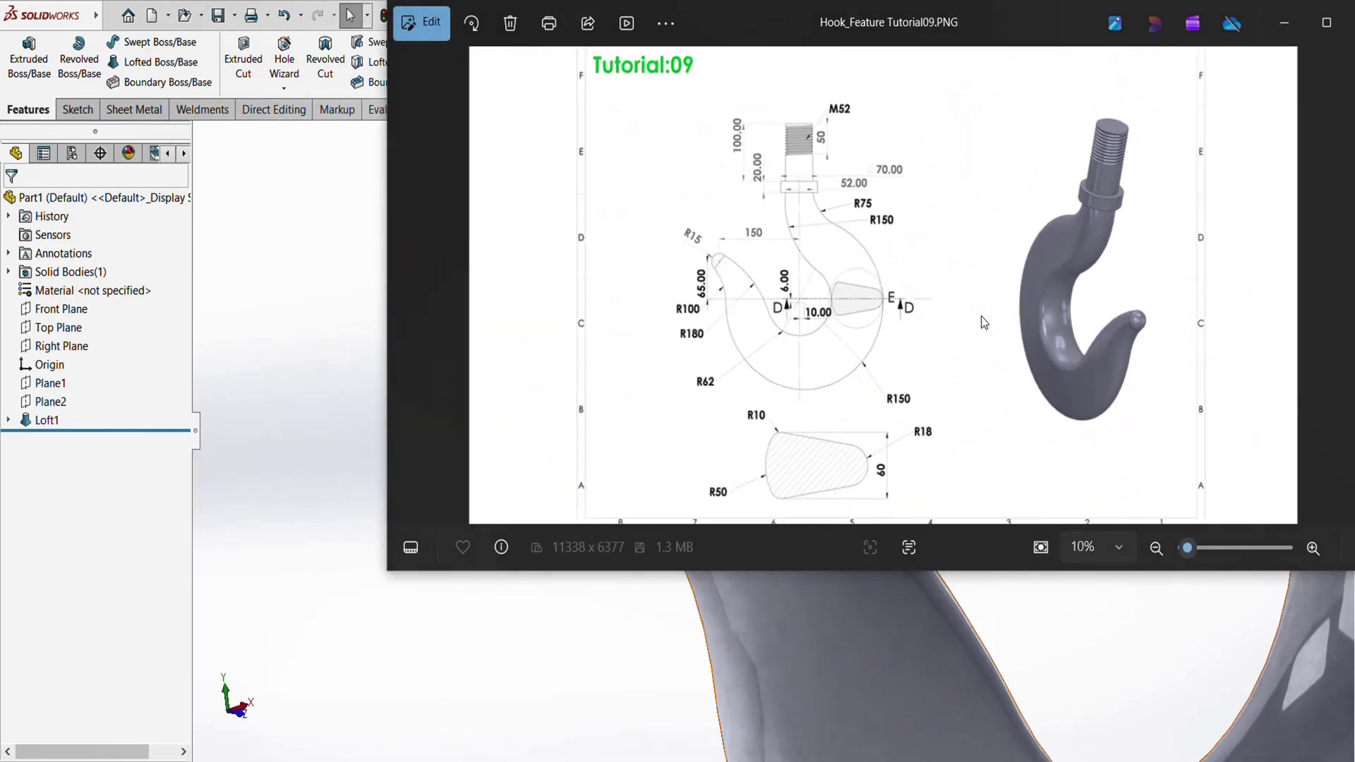
Switch back to SOLIDWORKS and start a Dome feature on the flat circular face at the hook's tip
{"action": "left_click", "coordinate": [318, 251]}
{"action": "scroll", "coordinate": [808, 505], "scroll_direction": "up", "scroll_amount": 6}
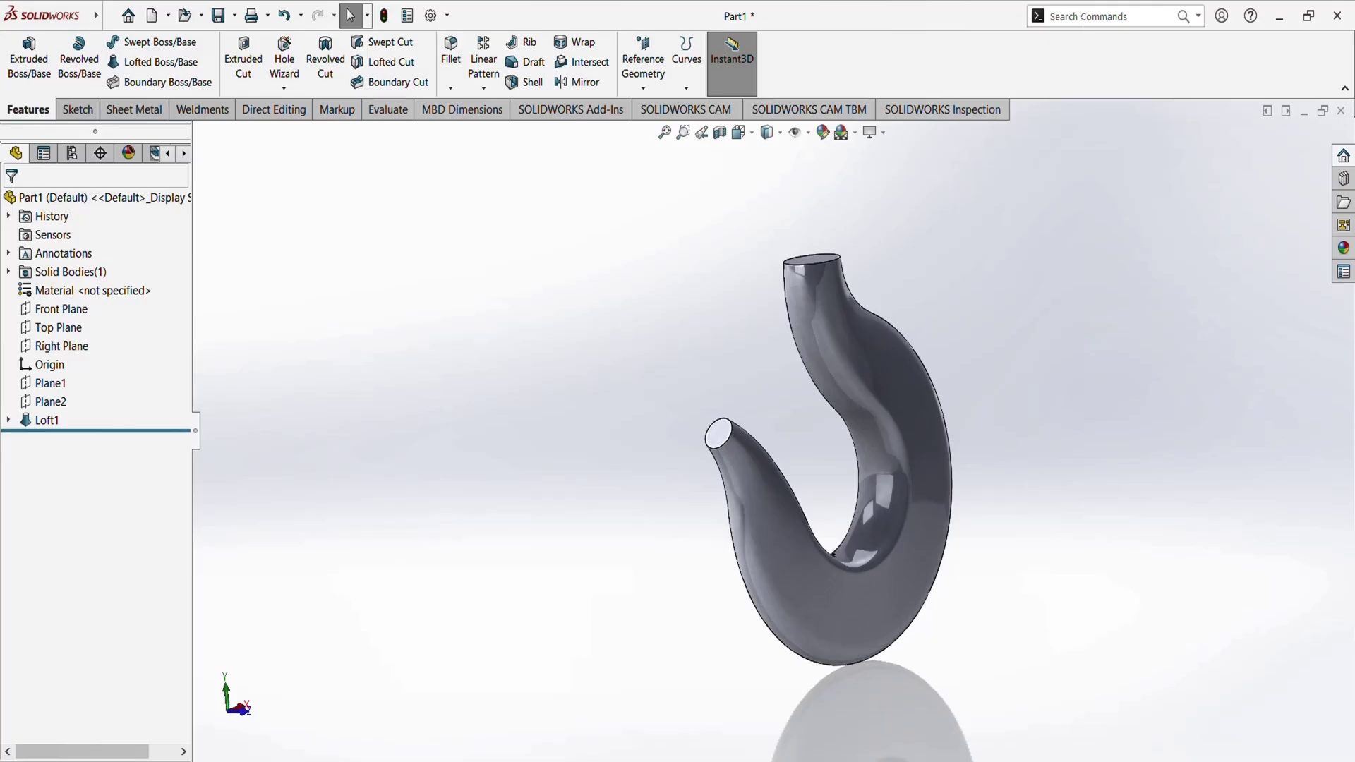
{"action": "left_click", "coordinate": [1091, 15]}
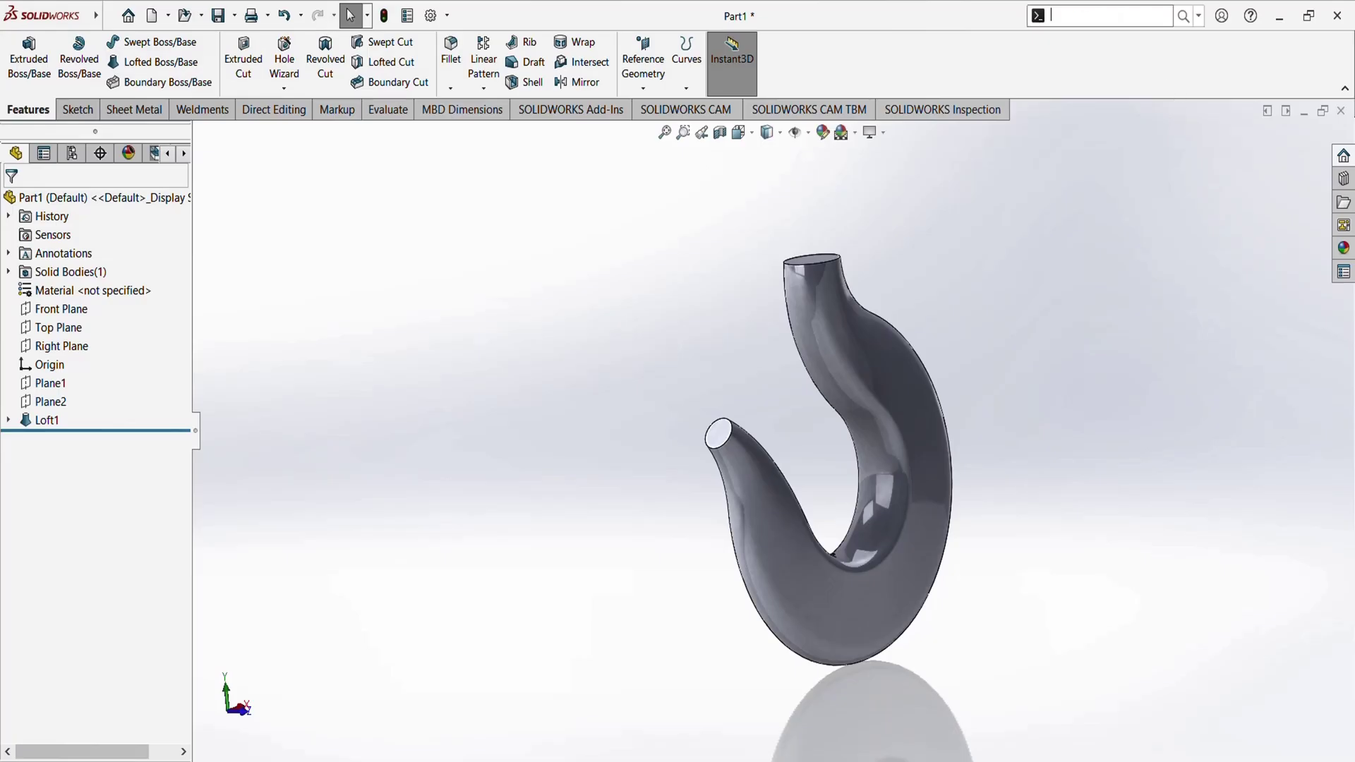
{"action": "type", "text": "dome"}
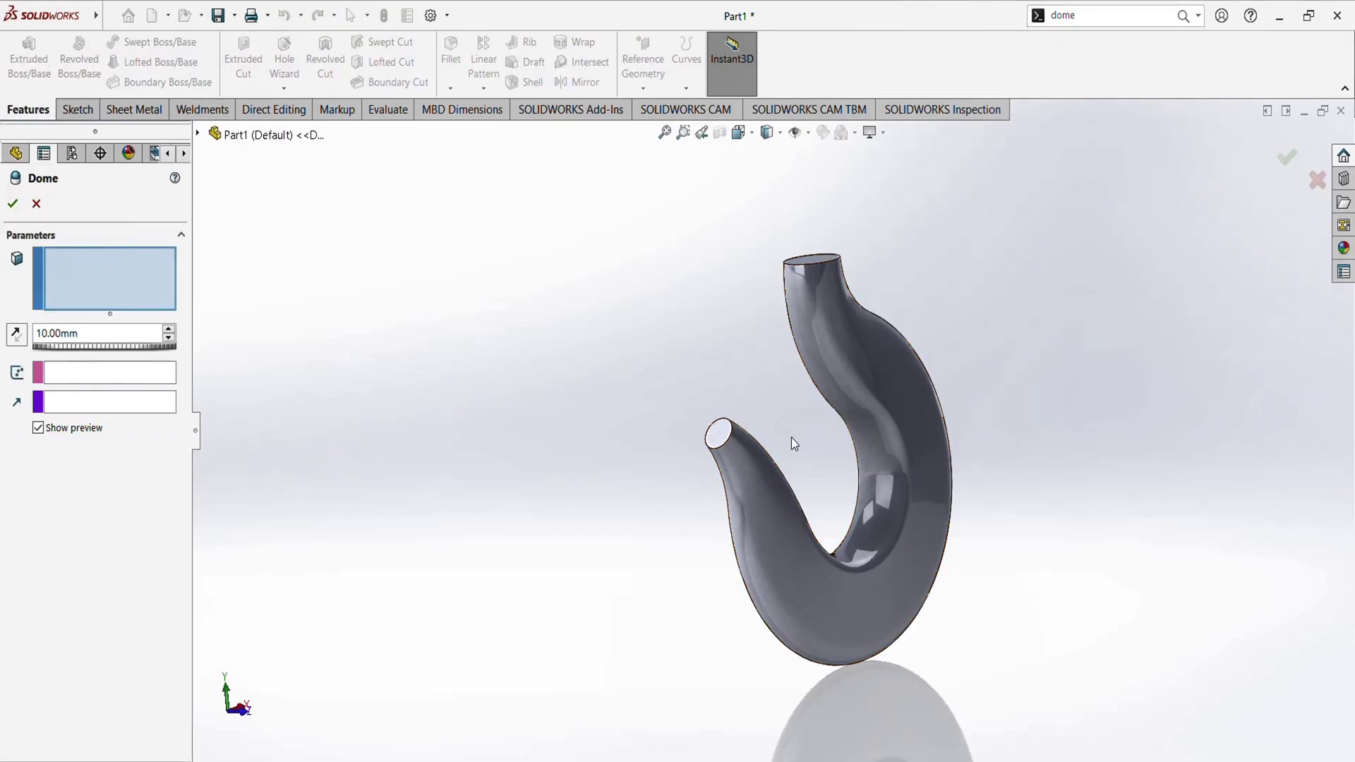
{"action": "scroll", "coordinate": [784, 424], "scroll_direction": "down", "scroll_amount": 5}
{"action": "left_click", "coordinate": [646, 446]}
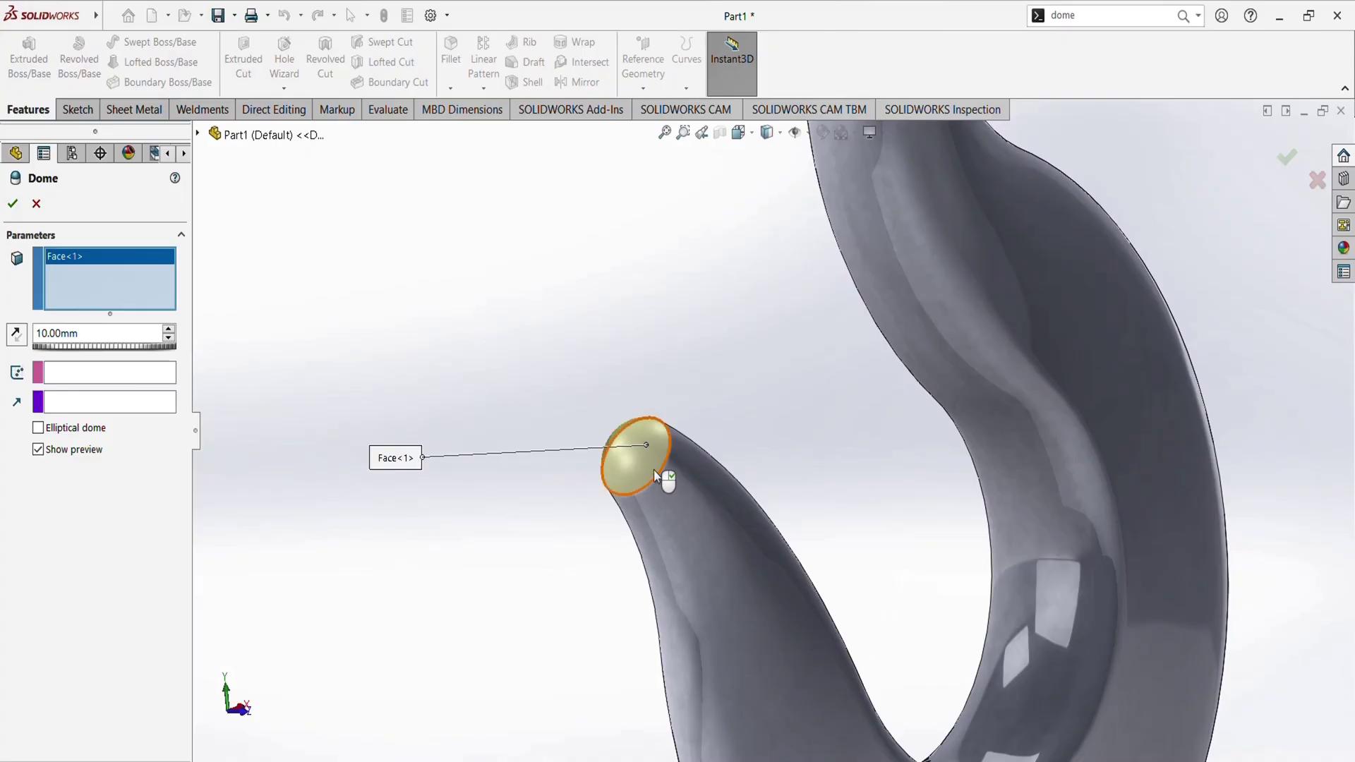
Set the tip dome's distance to 15 mm and create the dome
{"action": "middle_click_drag", "start_coordinate": [653, 470], "coordinate": [666, 506]}
{"action": "scroll", "coordinate": [680, 459], "scroll_direction": "down", "scroll_amount": 3}
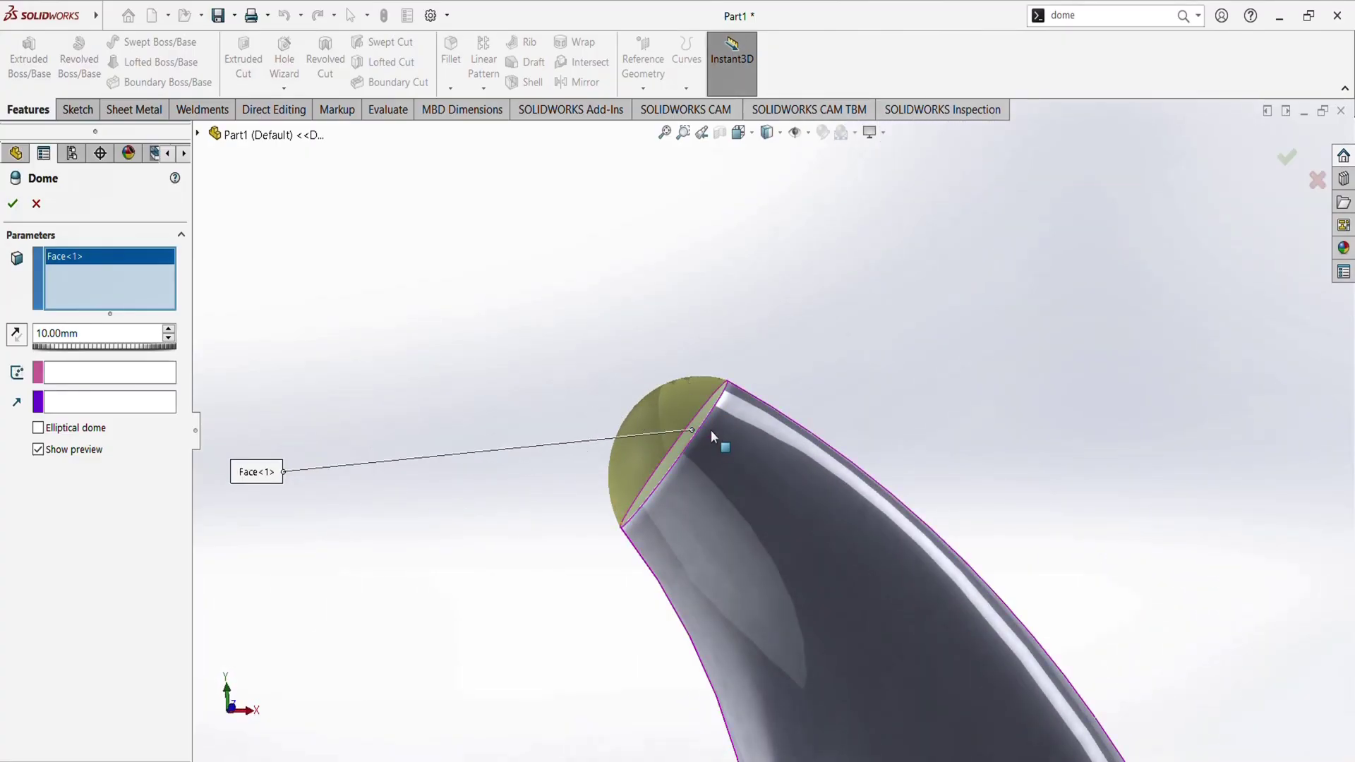
{"action": "middle_click_drag", "start_coordinate": [709, 429], "coordinate": [727, 465]}
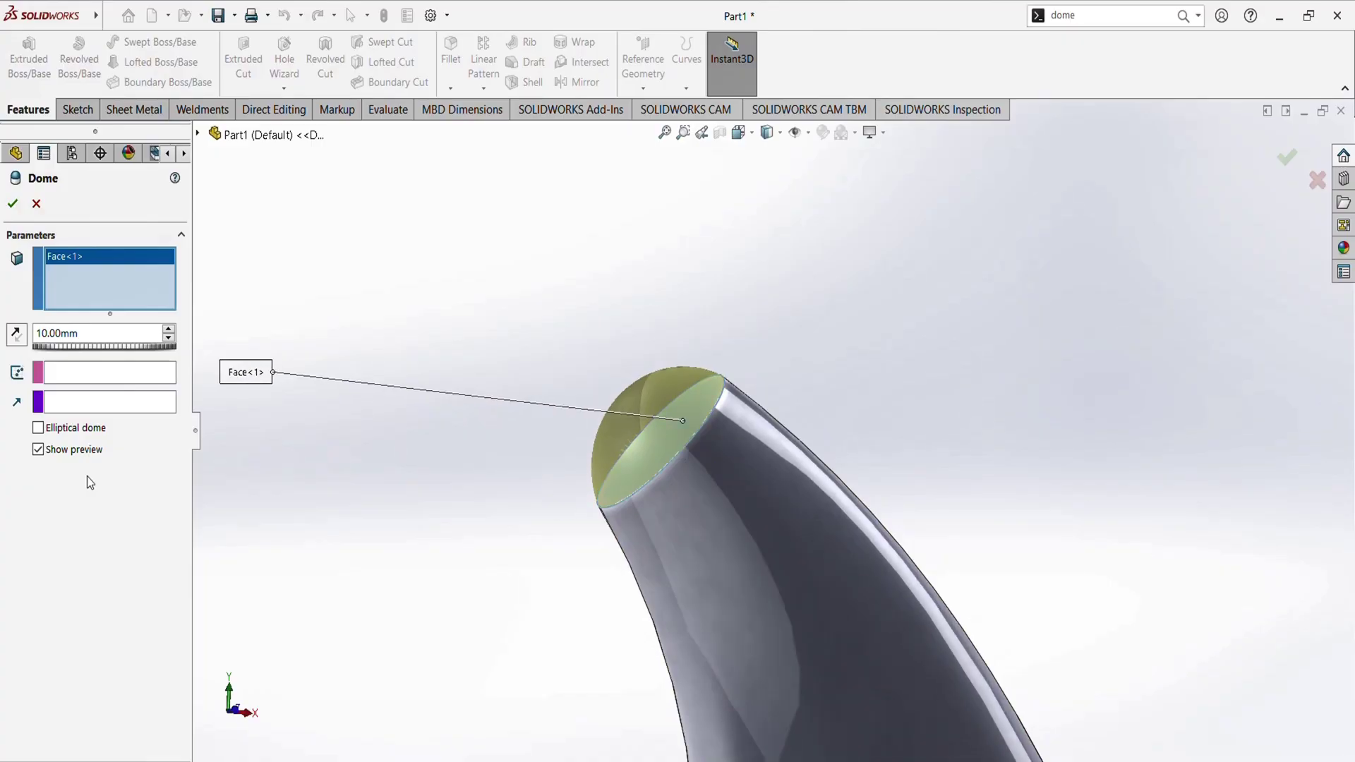
{"action": "double_click", "coordinate": [59, 333]}
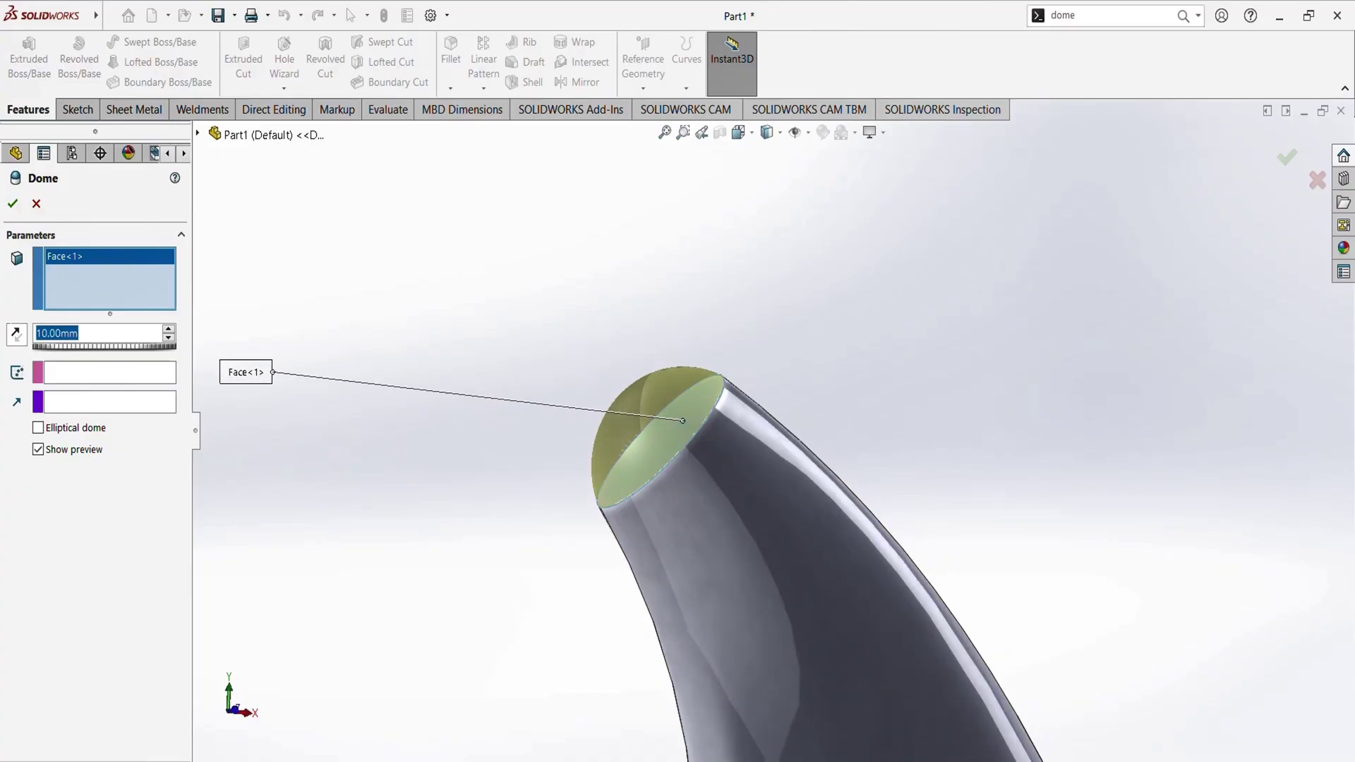
{"action": "type", "text": "15"}
{"action": "key", "text": "Return"}
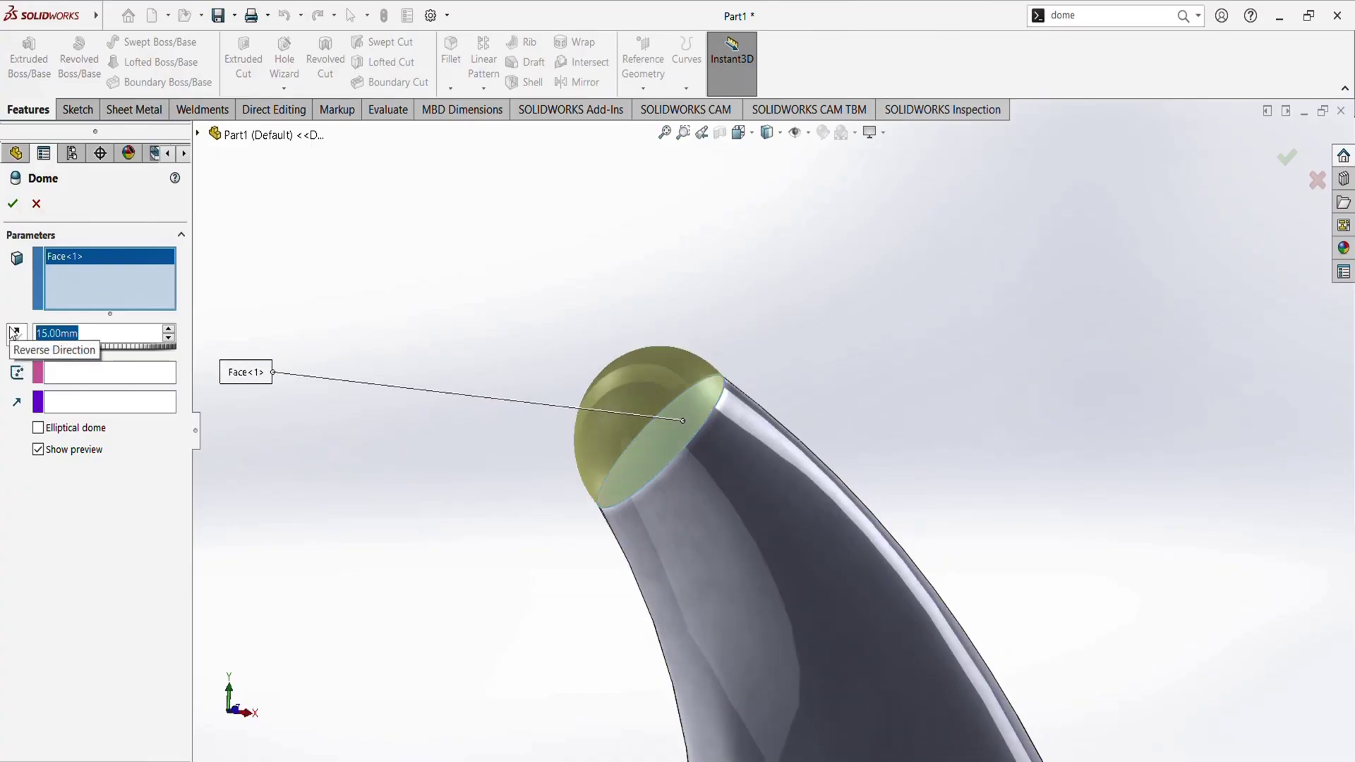
{"action": "middle_click_drag", "start_coordinate": [641, 428], "coordinate": [695, 430]}
{"action": "left_click", "coordinate": [19, 203]}
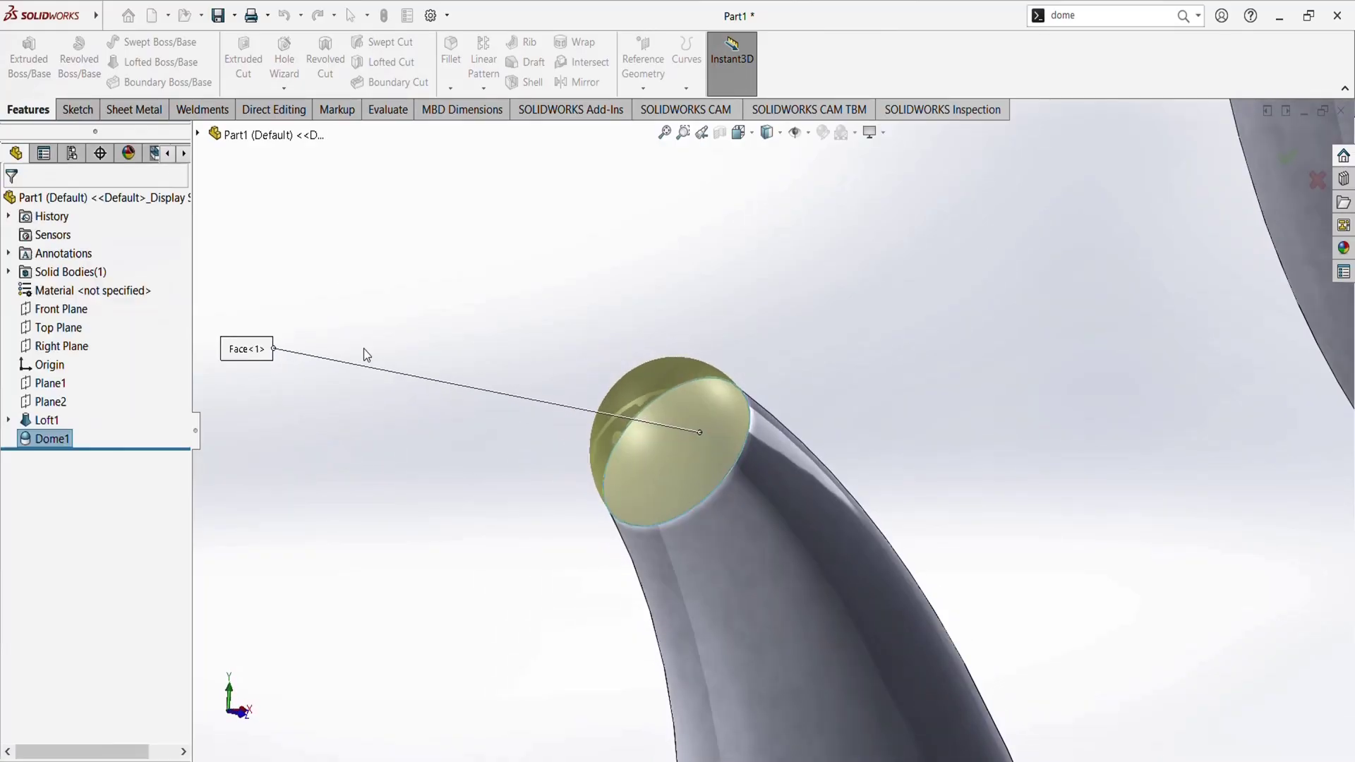
{"action": "scroll", "coordinate": [879, 357], "scroll_direction": "up", "scroll_amount": 7}
{"action": "middle_click_drag", "start_coordinate": [891, 359], "coordinate": [917, 283]}
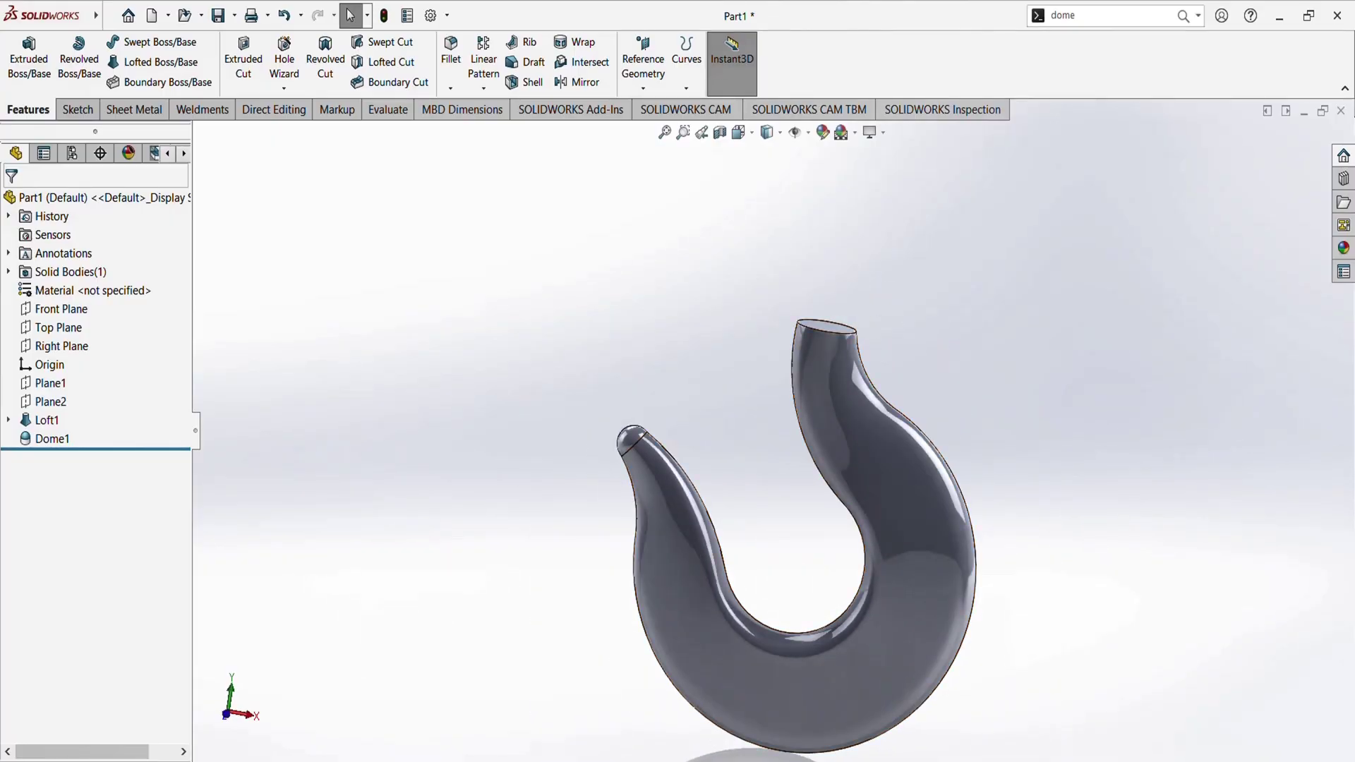
Switch to the Hook_Feature Tutorial09.PNG drawing and examine the dimensions of the collar and the threaded shank above the hook
{"action": "key", "text": "alt+Tab"}
{"action": "scroll", "coordinate": [823, 220], "scroll_direction": "up", "scroll_amount": 5}
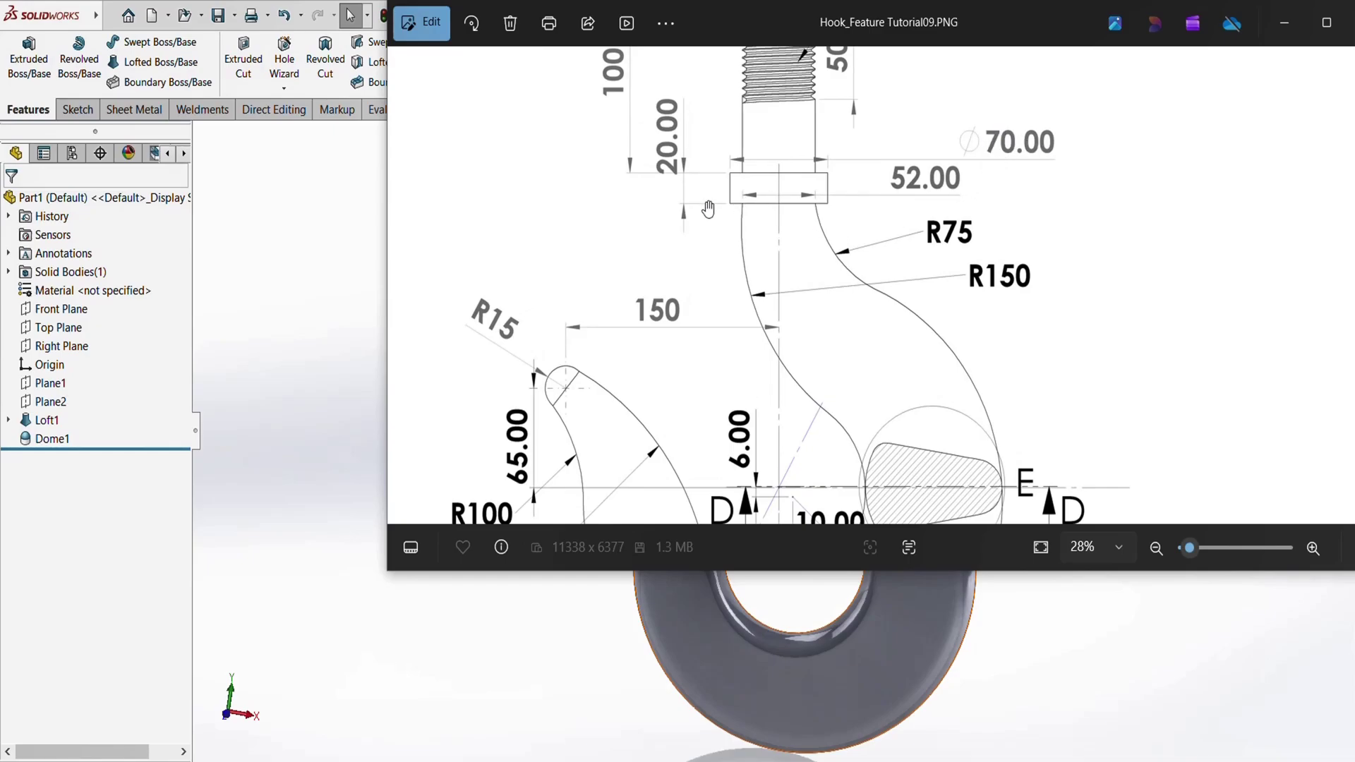
{"action": "scroll", "coordinate": [706, 188], "scroll_direction": "down", "scroll_amount": 4}
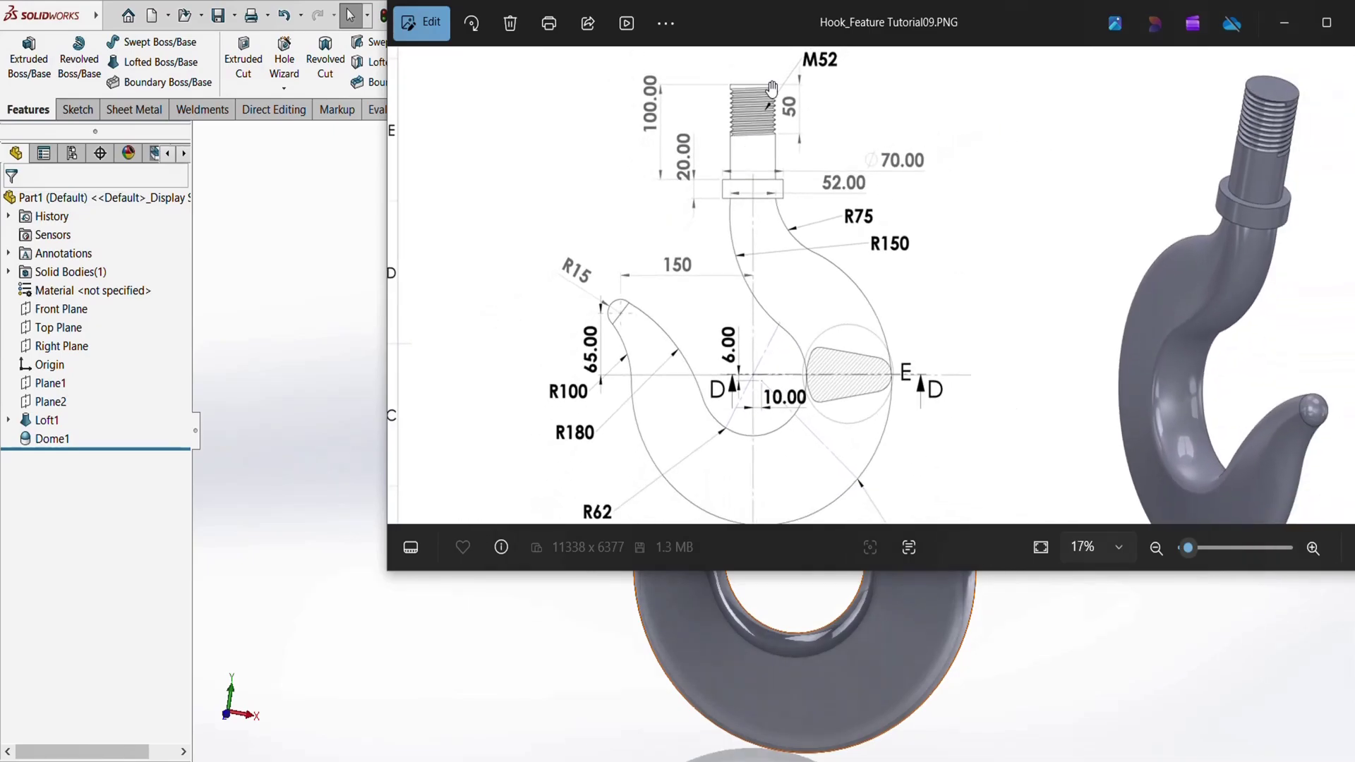
{"action": "scroll", "coordinate": [801, 101], "scroll_direction": "up", "scroll_amount": 2}
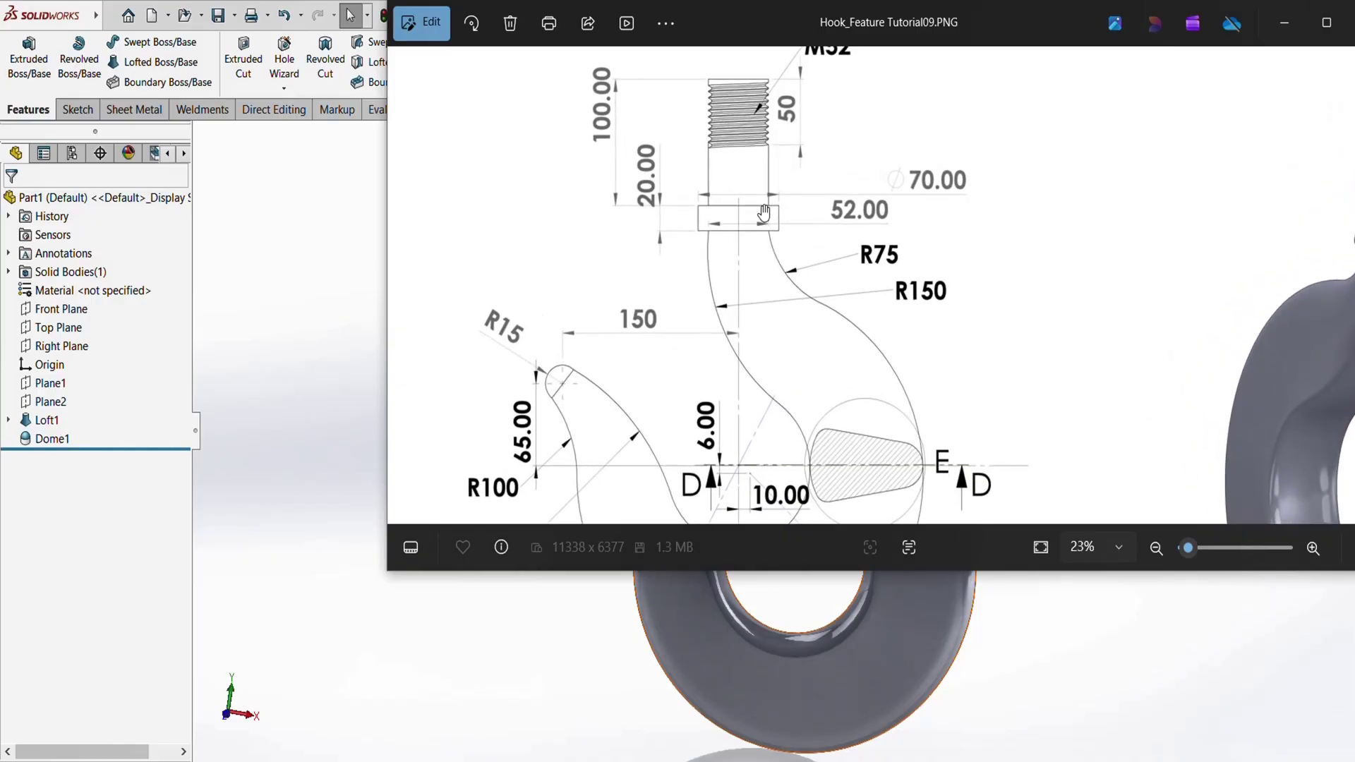
{"action": "scroll", "coordinate": [777, 207], "scroll_direction": "down", "scroll_amount": 2}
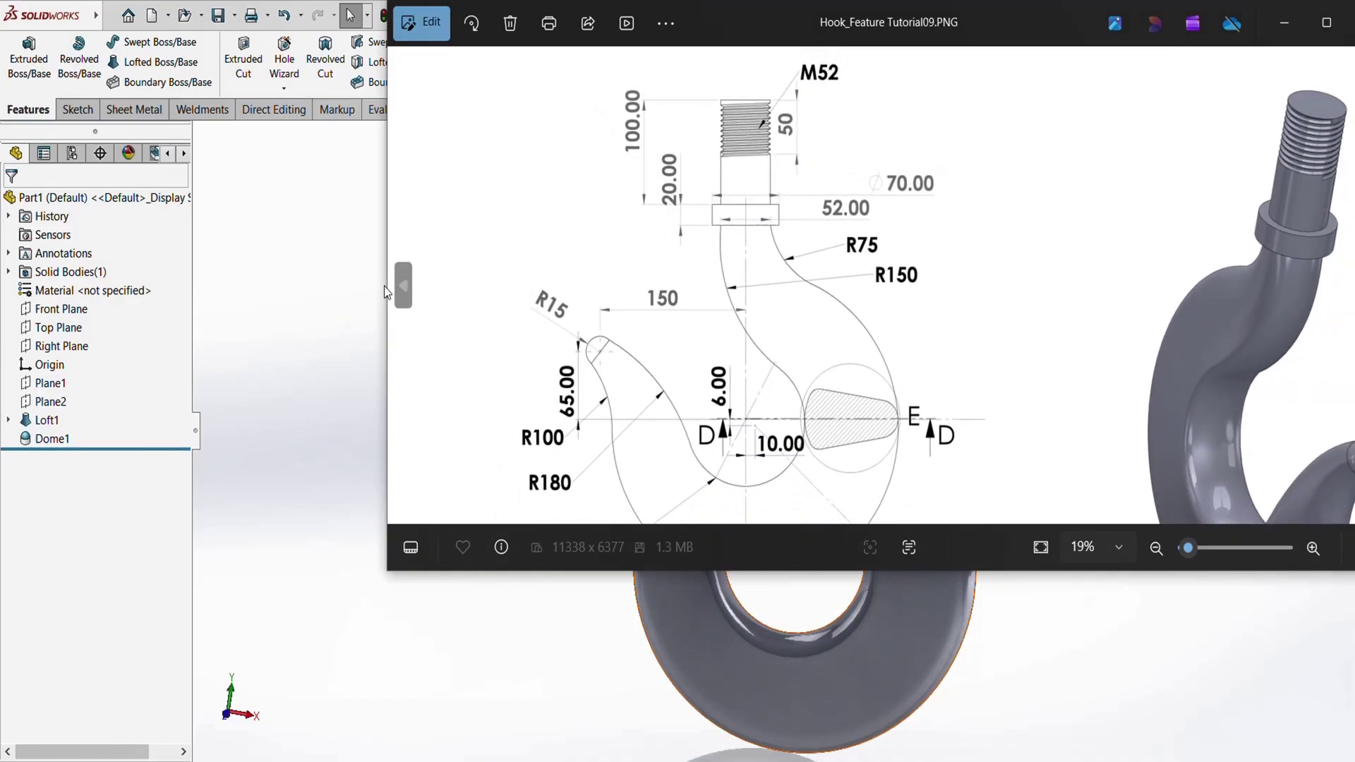
Switch back to SOLIDWORKS and sketch a circle about 105 mm in diameter, centred on the origin, on the hook's flat upper end face
{"action": "left_click", "coordinate": [269, 324]}
{"action": "middle_click_drag", "start_coordinate": [874, 306], "coordinate": [875, 423]}
{"action": "scroll", "coordinate": [812, 371], "scroll_direction": "down", "scroll_amount": 4}
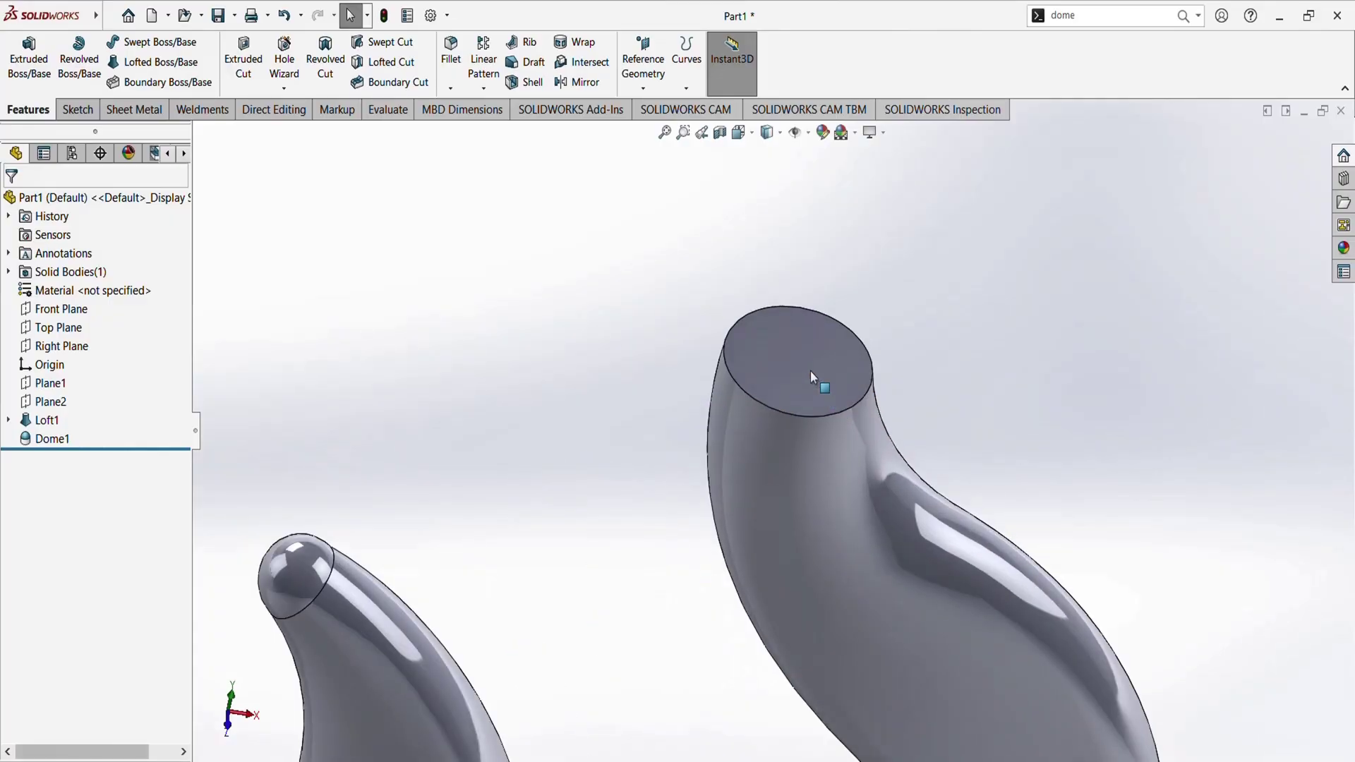
{"action": "left_click", "coordinate": [807, 359]}
{"action": "left_click", "coordinate": [874, 315]}
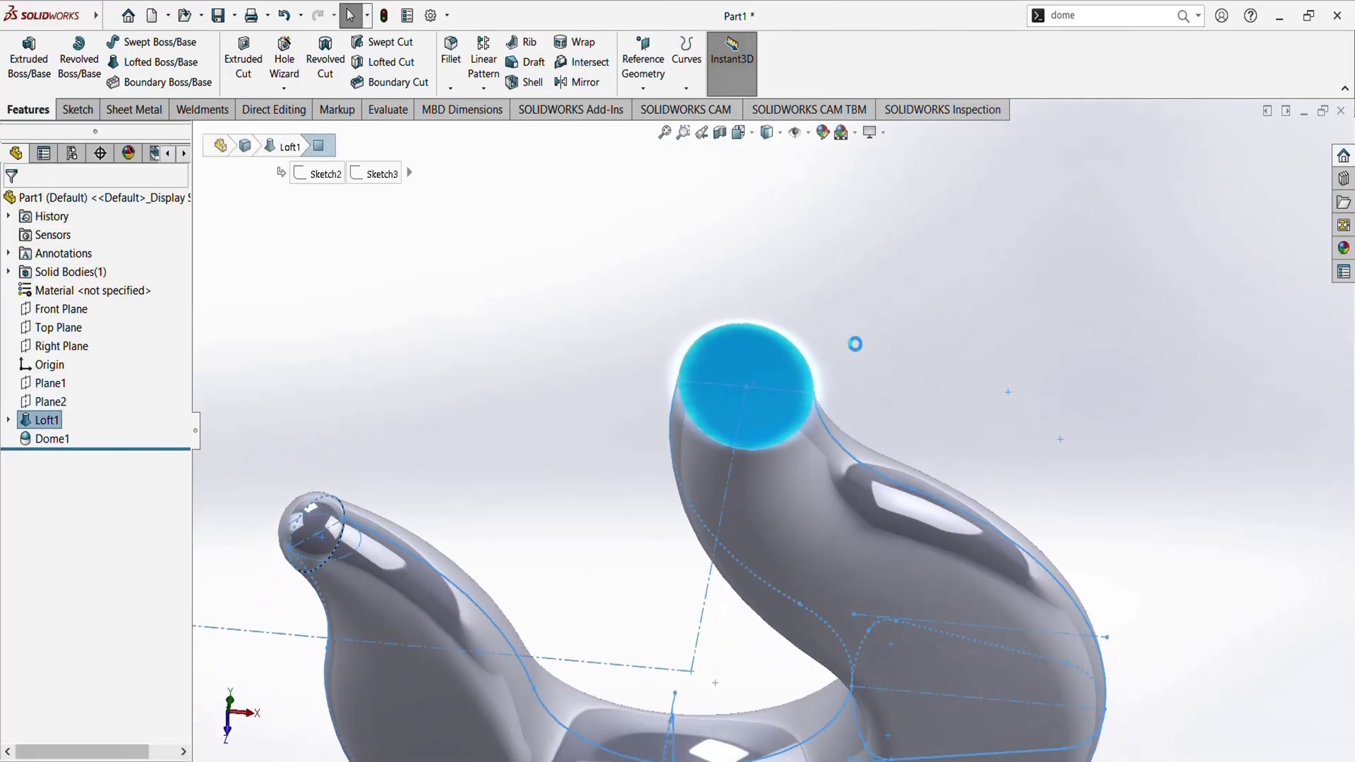
{"action": "left_click", "coordinate": [134, 44]}
{"action": "middle_click_drag", "start_coordinate": [769, 431], "coordinate": [779, 325]}
{"action": "scroll", "coordinate": [779, 311], "scroll_direction": "down", "scroll_amount": 4}
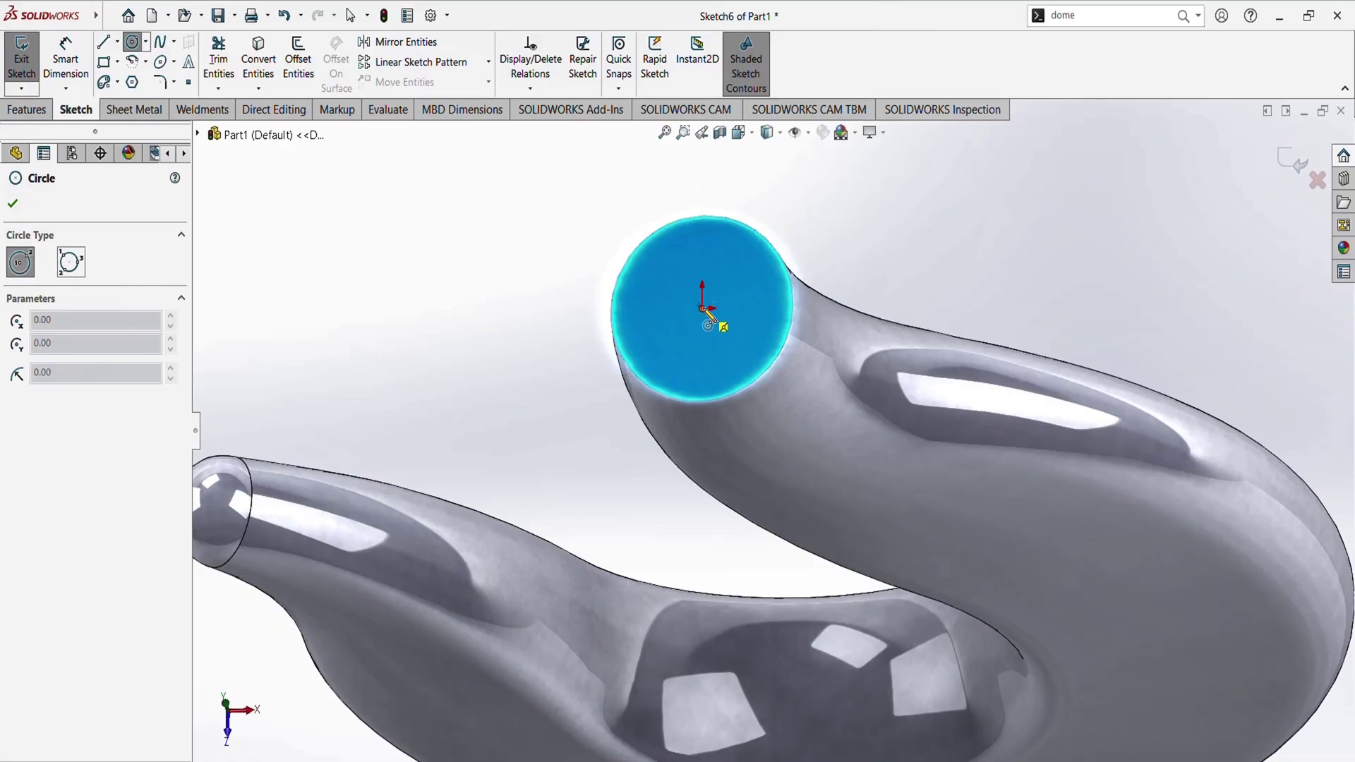
{"action": "left_click", "coordinate": [702, 308]}
{"action": "left_click", "coordinate": [555, 422]}
{"action": "key", "text": "Escape"}
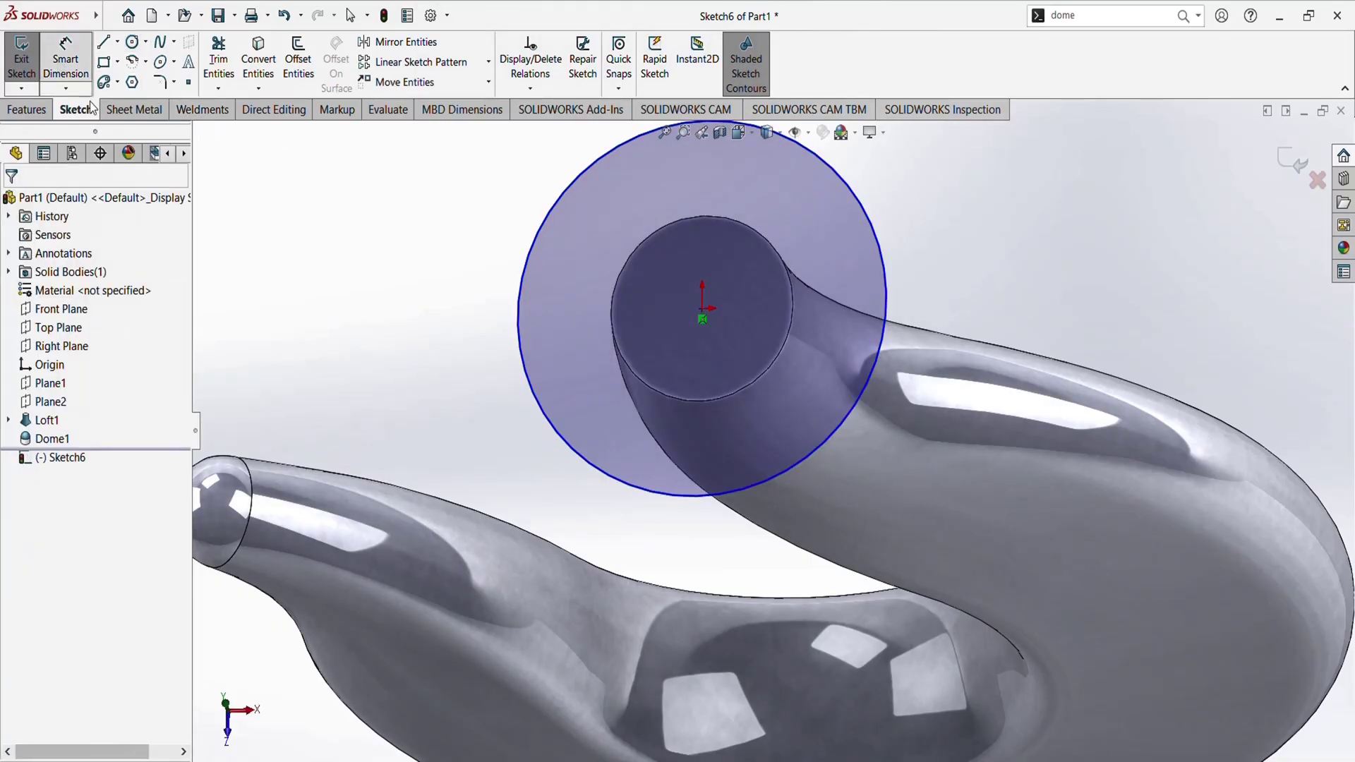
Dimension the circle on the hook's upper end face to a 70 mm diameter
{"action": "left_click", "coordinate": [65, 62]}
{"action": "left_click", "coordinate": [522, 376]}
{"action": "left_click", "coordinate": [449, 381]}
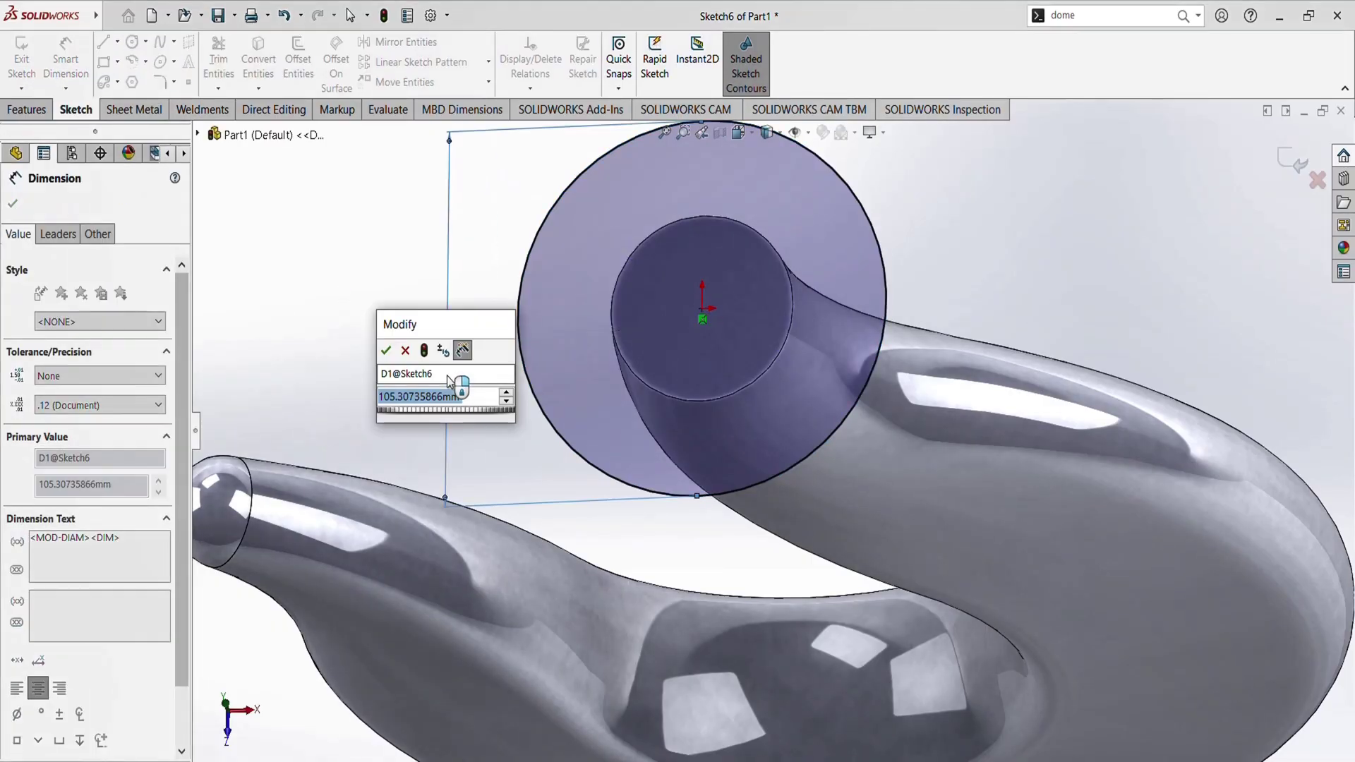
{"action": "type", "text": "70"}
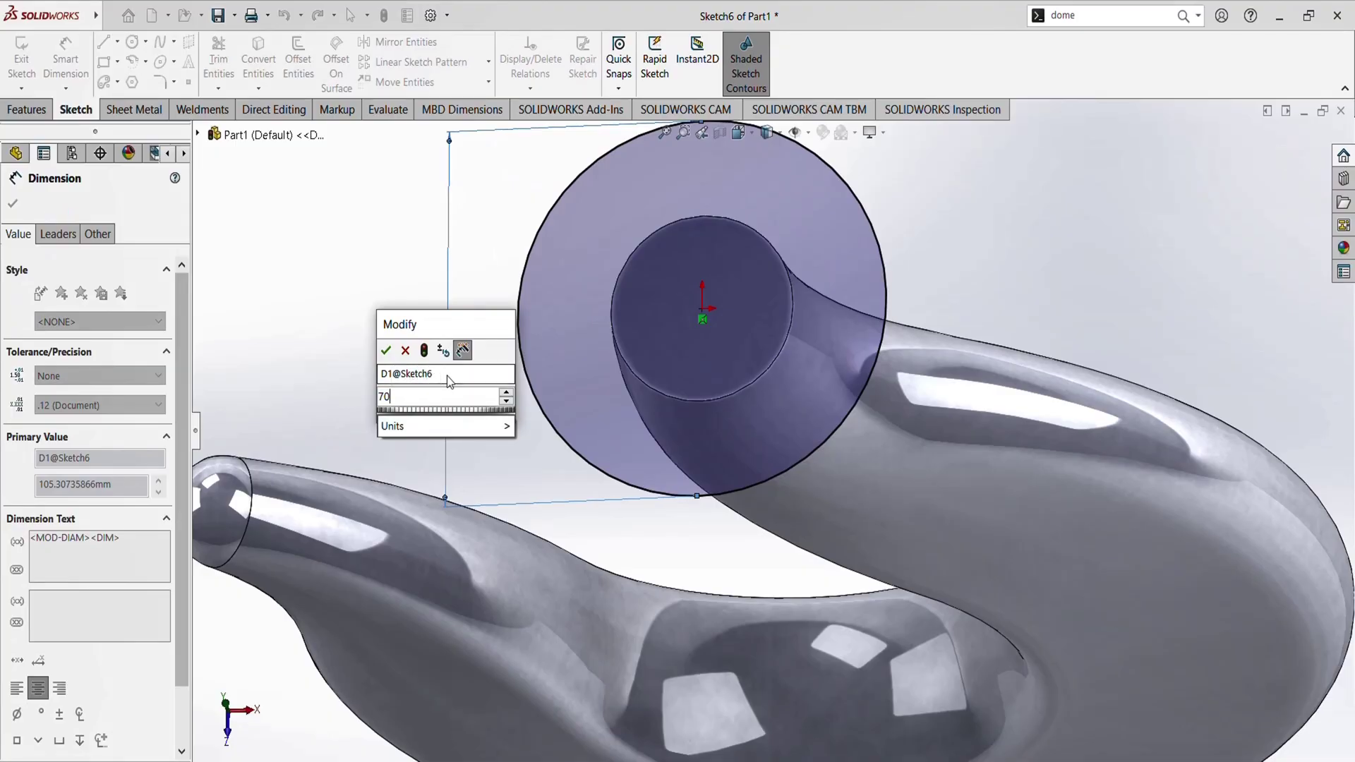
{"action": "key", "text": "Return"}
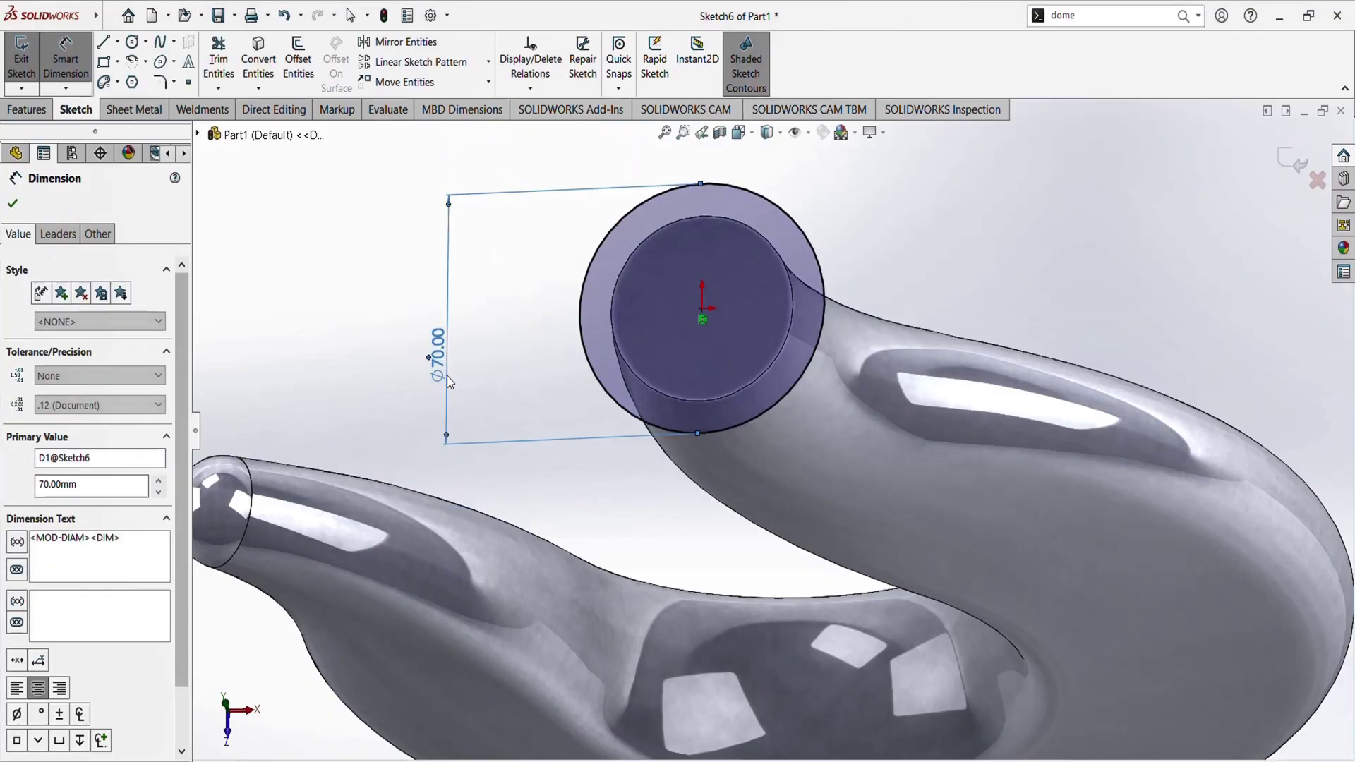
Extrude the 70 mm circle 20 mm outward as a blind boss merged with the hook to form the collar
{"action": "left_click", "coordinate": [26, 109]}
{"action": "left_click", "coordinate": [29, 58]}
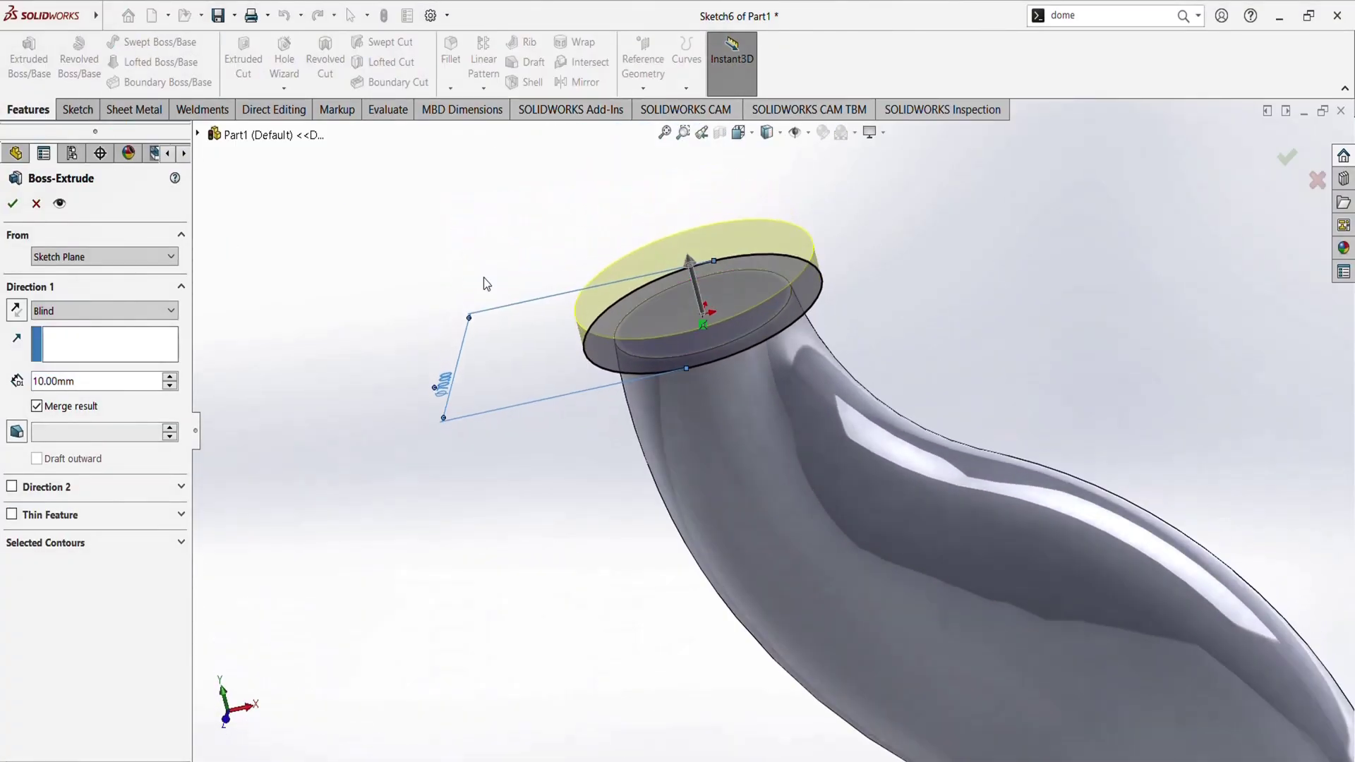
{"action": "left_click_drag", "start_coordinate": [98, 385], "coordinate": [9, 373]}
{"action": "type", "text": "20"}
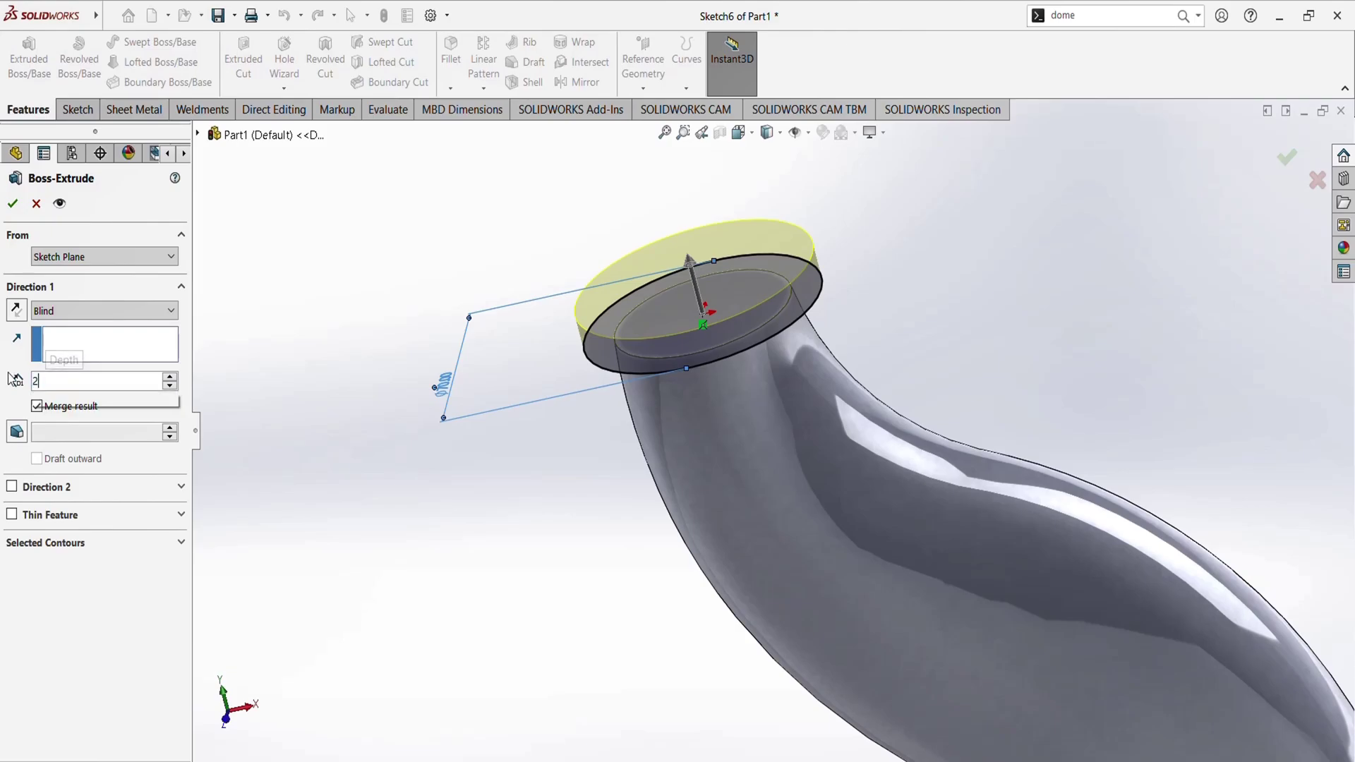
{"action": "key", "text": "Return"}
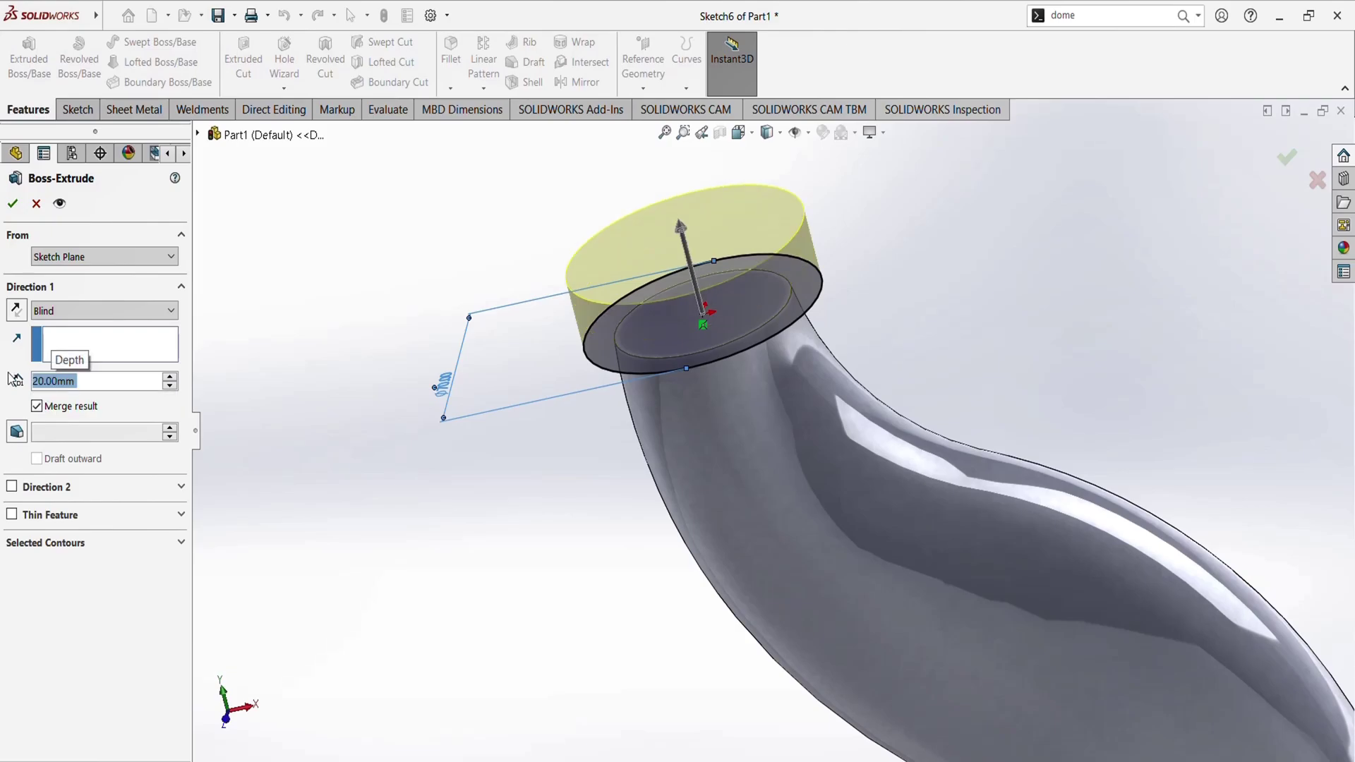
{"action": "left_click", "coordinate": [12, 204]}
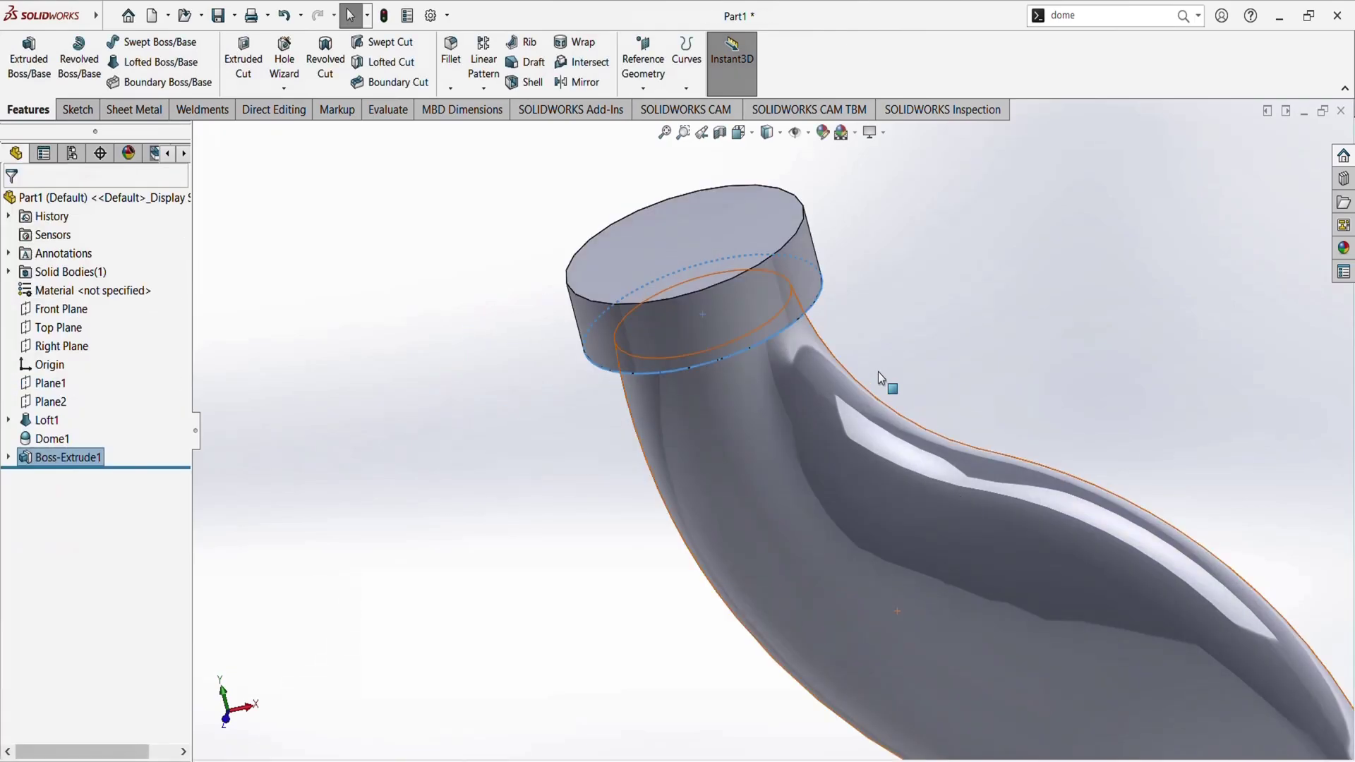
Start a sketch on the collar's flat outer face and draw a circle about 43 mm in diameter centred on the origin
{"action": "middle_click_drag", "start_coordinate": [883, 381], "coordinate": [748, 297]}
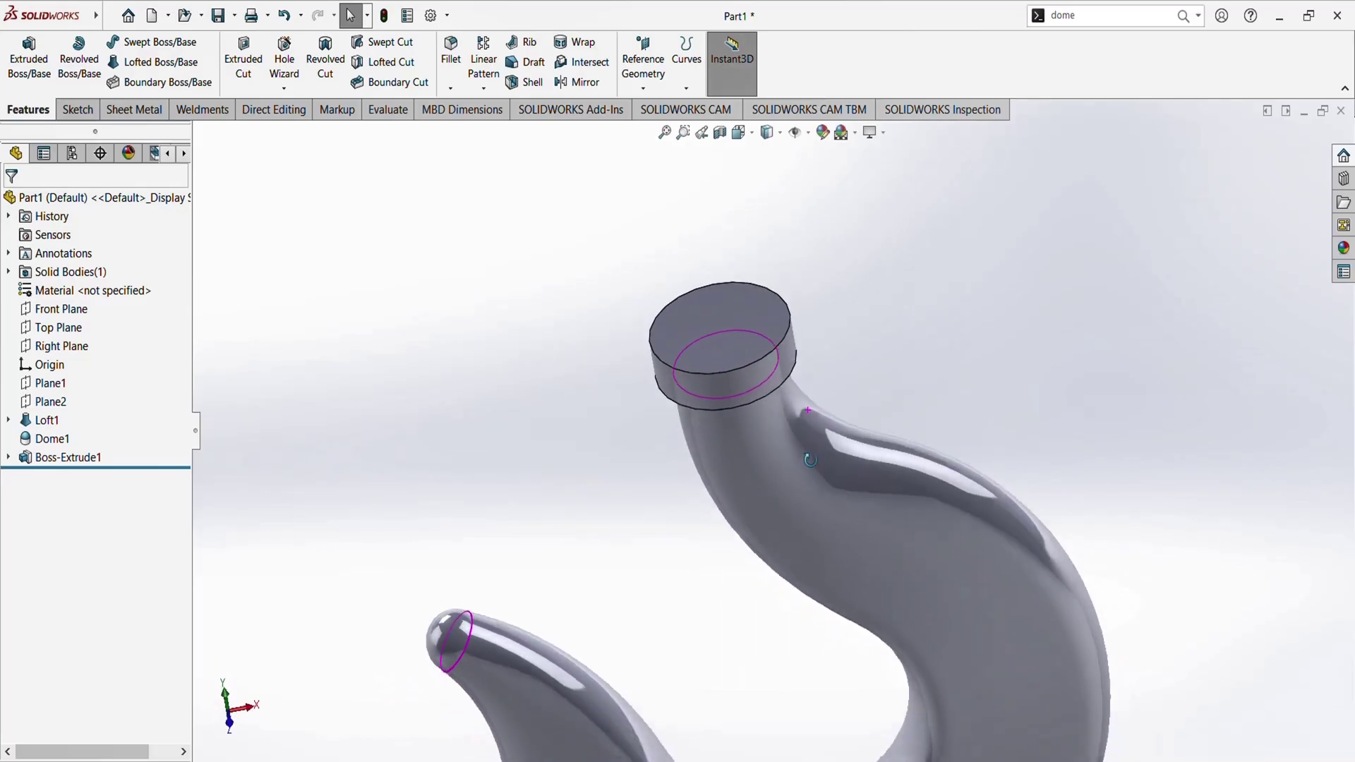
{"action": "scroll", "coordinate": [739, 285], "scroll_direction": "up", "scroll_amount": 3}
{"action": "left_click", "coordinate": [739, 278]}
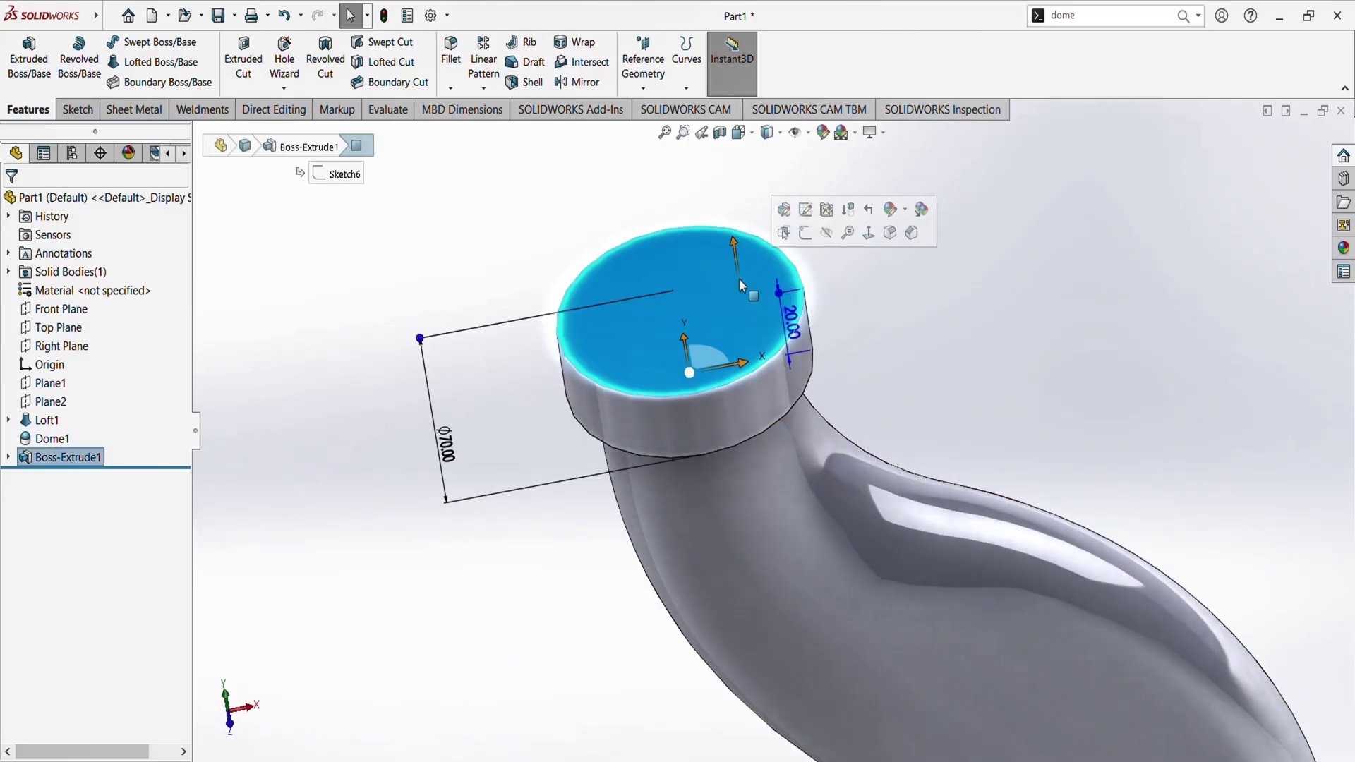
{"action": "left_click", "coordinate": [805, 232]}
{"action": "left_click", "coordinate": [132, 43]}
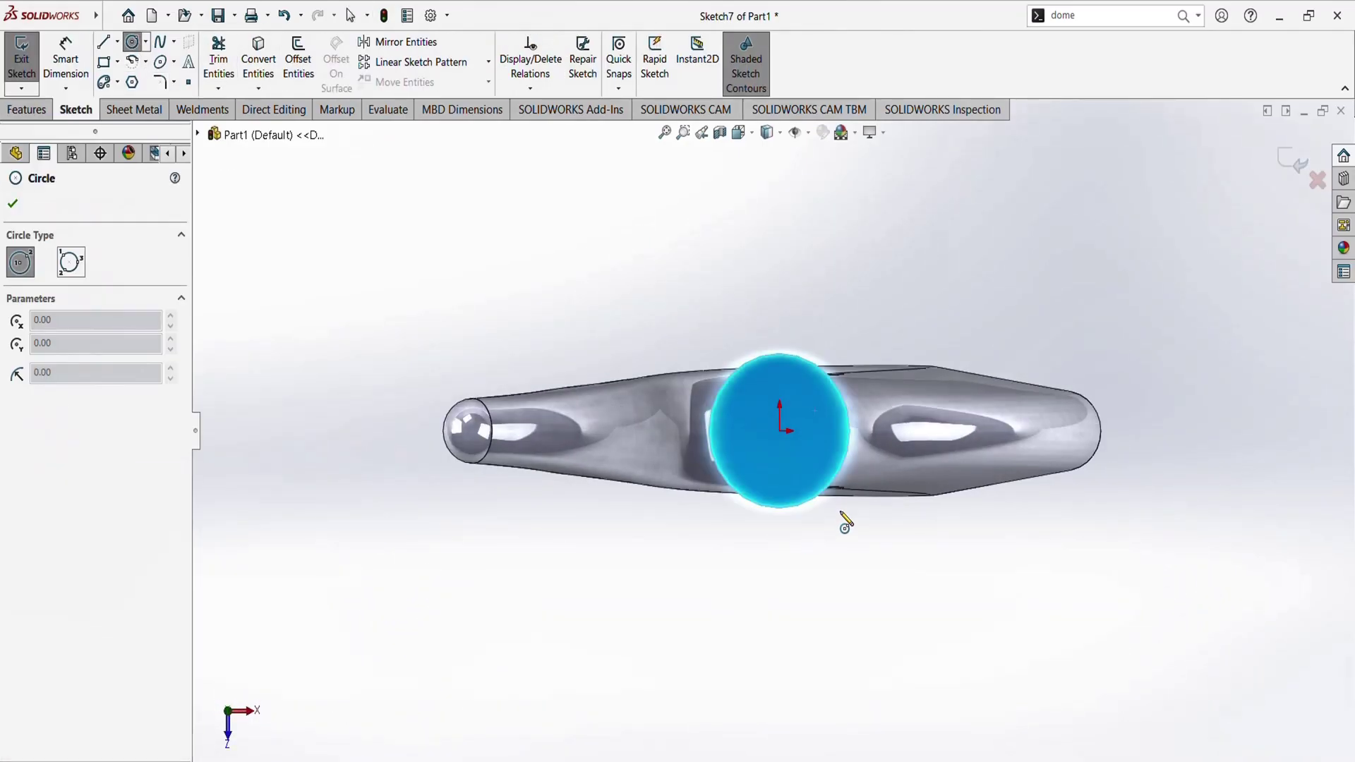
{"action": "scroll", "coordinate": [716, 415], "scroll_direction": "up", "scroll_amount": 5}
{"action": "left_click", "coordinate": [722, 370]}
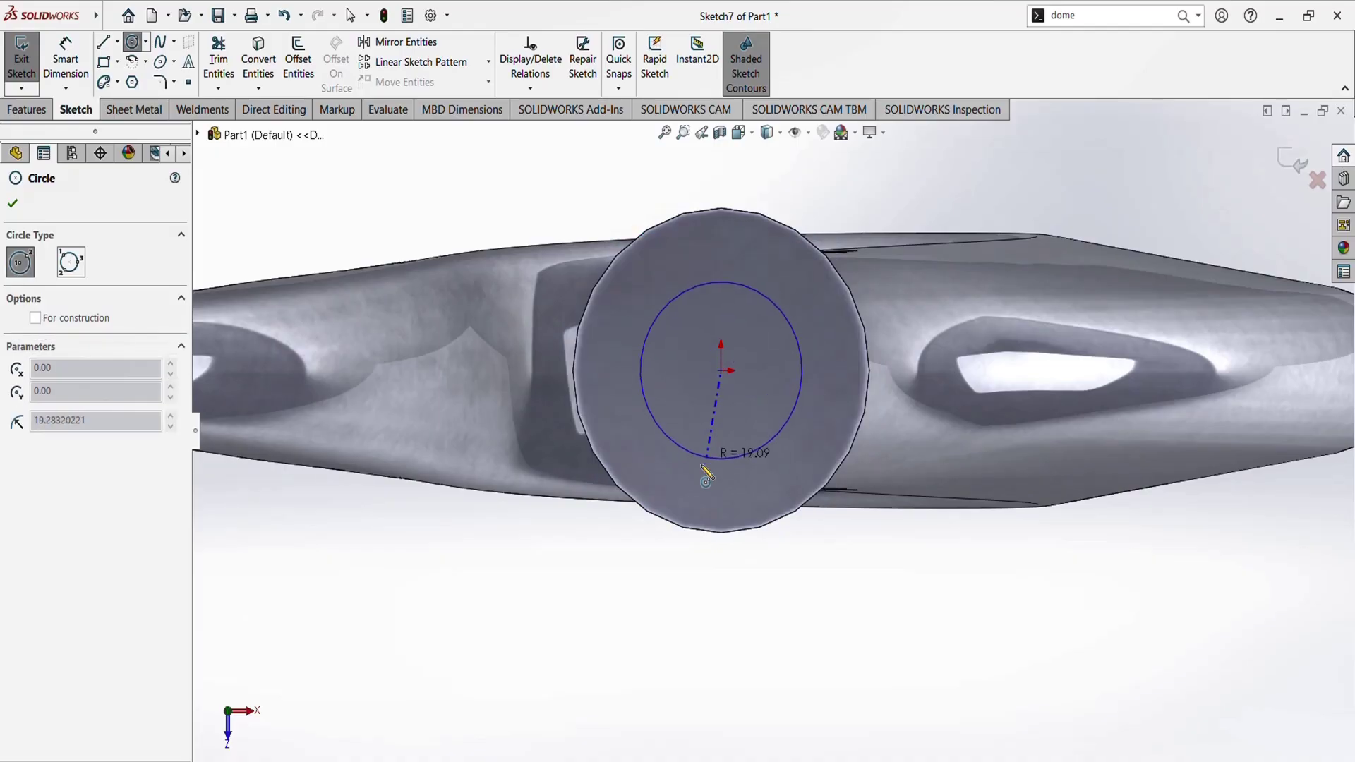
{"action": "left_click", "coordinate": [705, 469]}
Dimension the circle on the collar face to a 52 mm diameter
{"action": "left_click", "coordinate": [66, 60]}
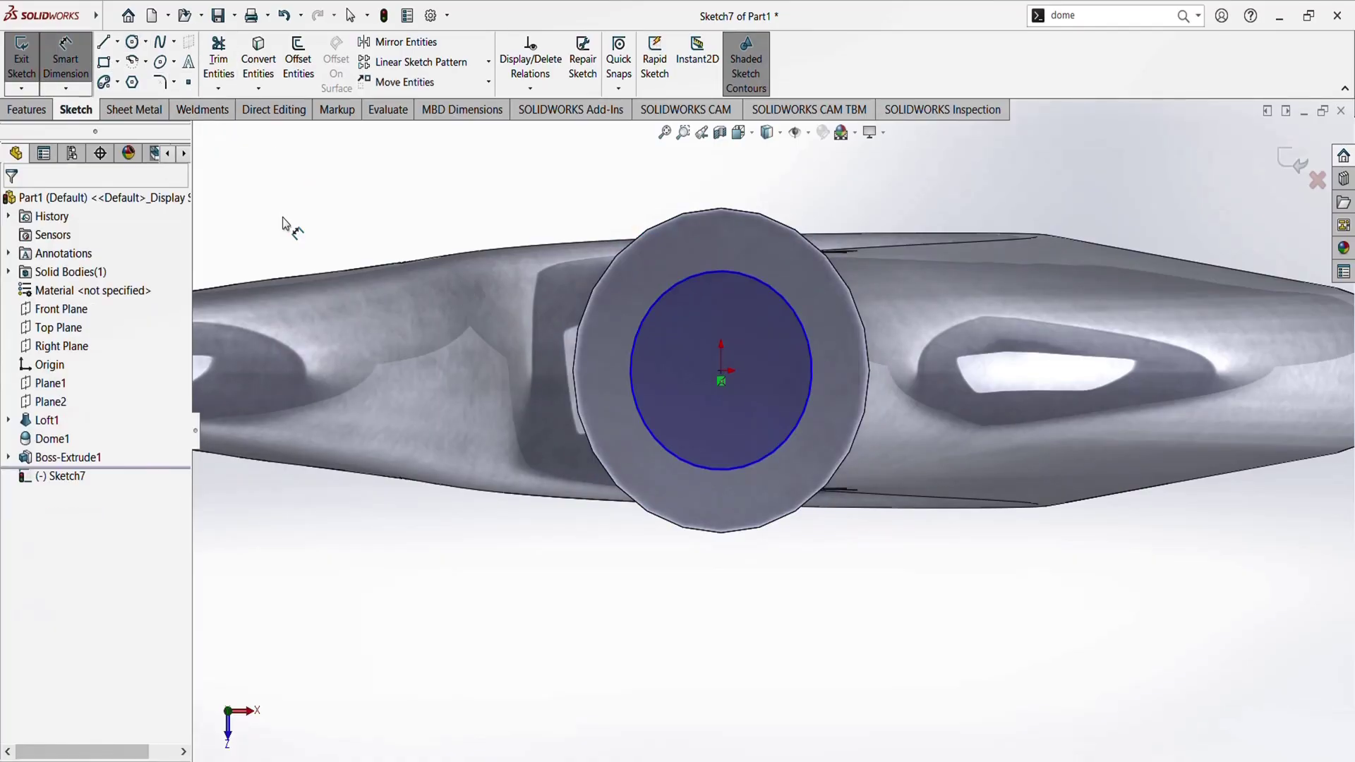
{"action": "left_click", "coordinate": [717, 470]}
{"action": "left_click", "coordinate": [569, 619]}
{"action": "type", "text": "52"}
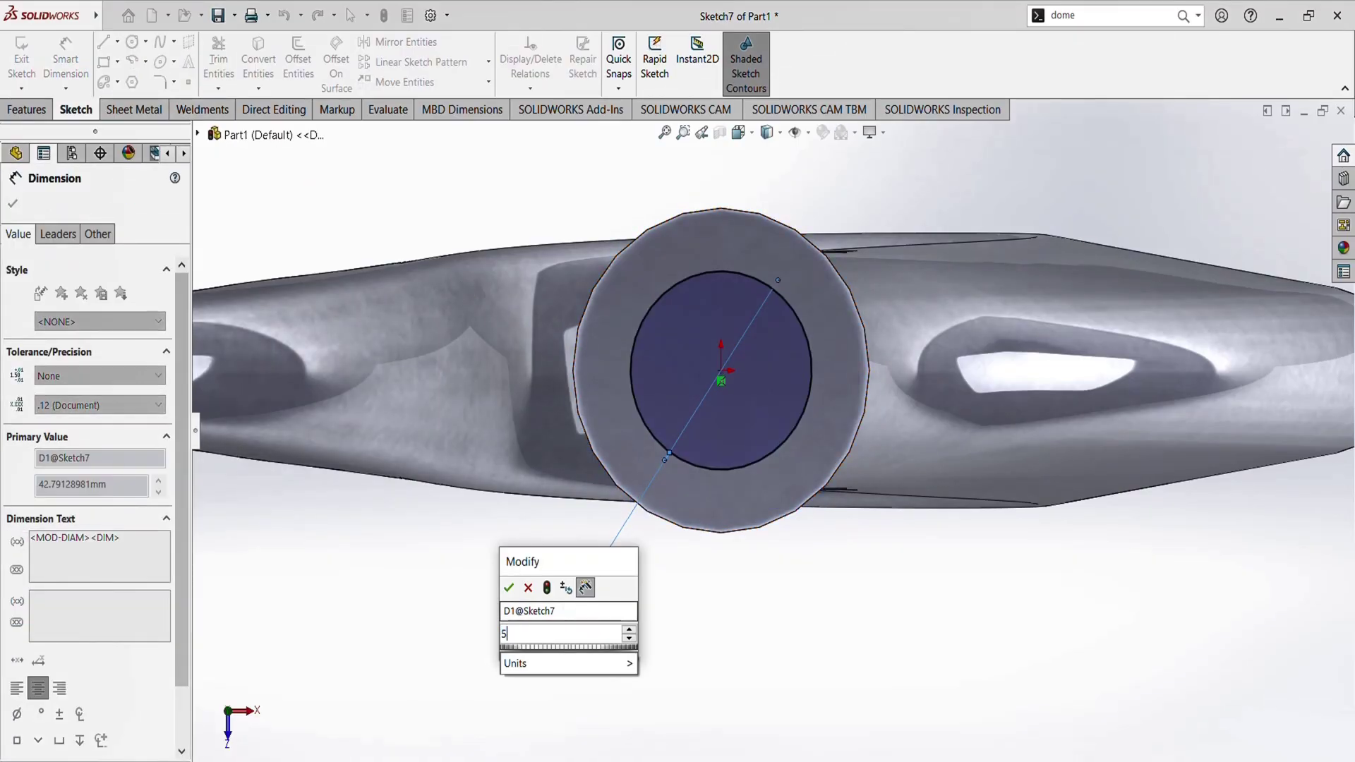
{"action": "key", "text": "Return"}
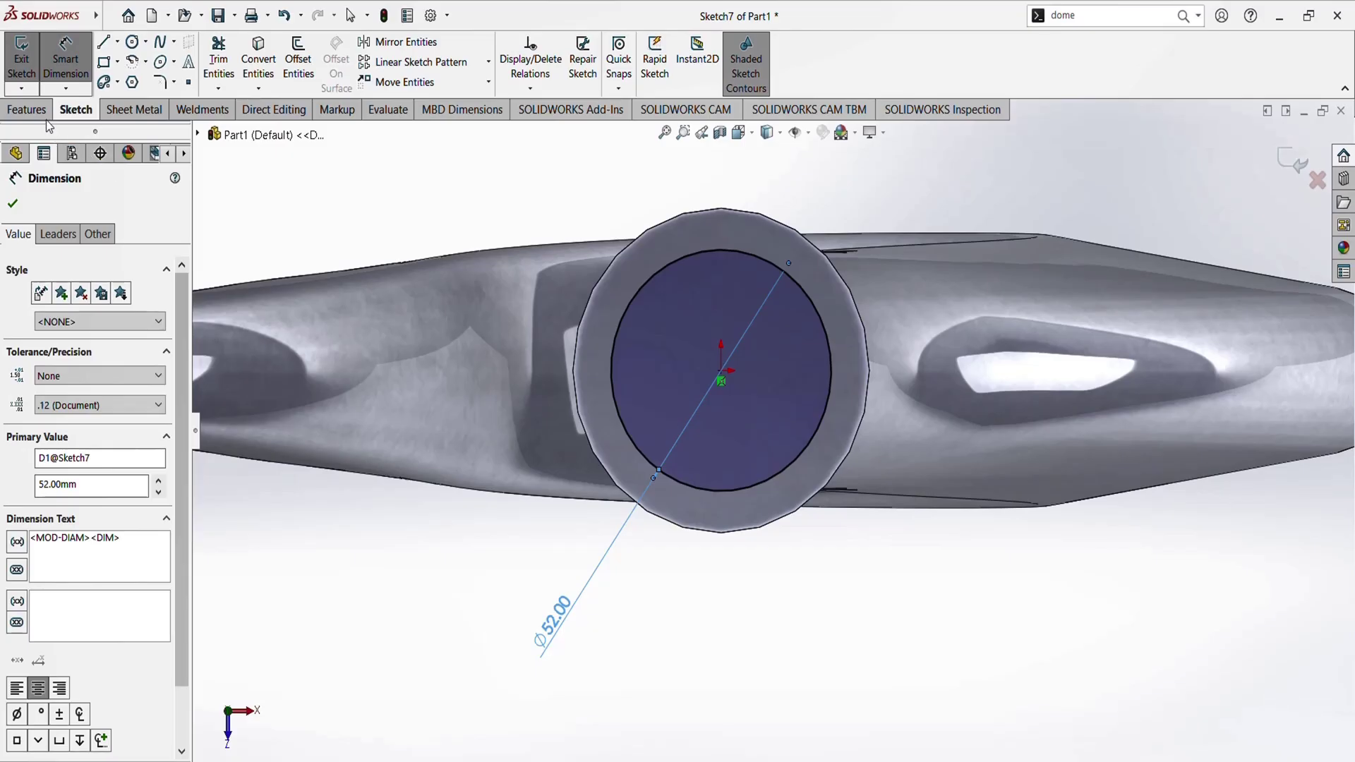
Extrude the 52 mm circle 100 mm outward from the collar as a blind merged boss to form the shank
{"action": "left_click", "coordinate": [26, 109]}
{"action": "left_click", "coordinate": [29, 60]}
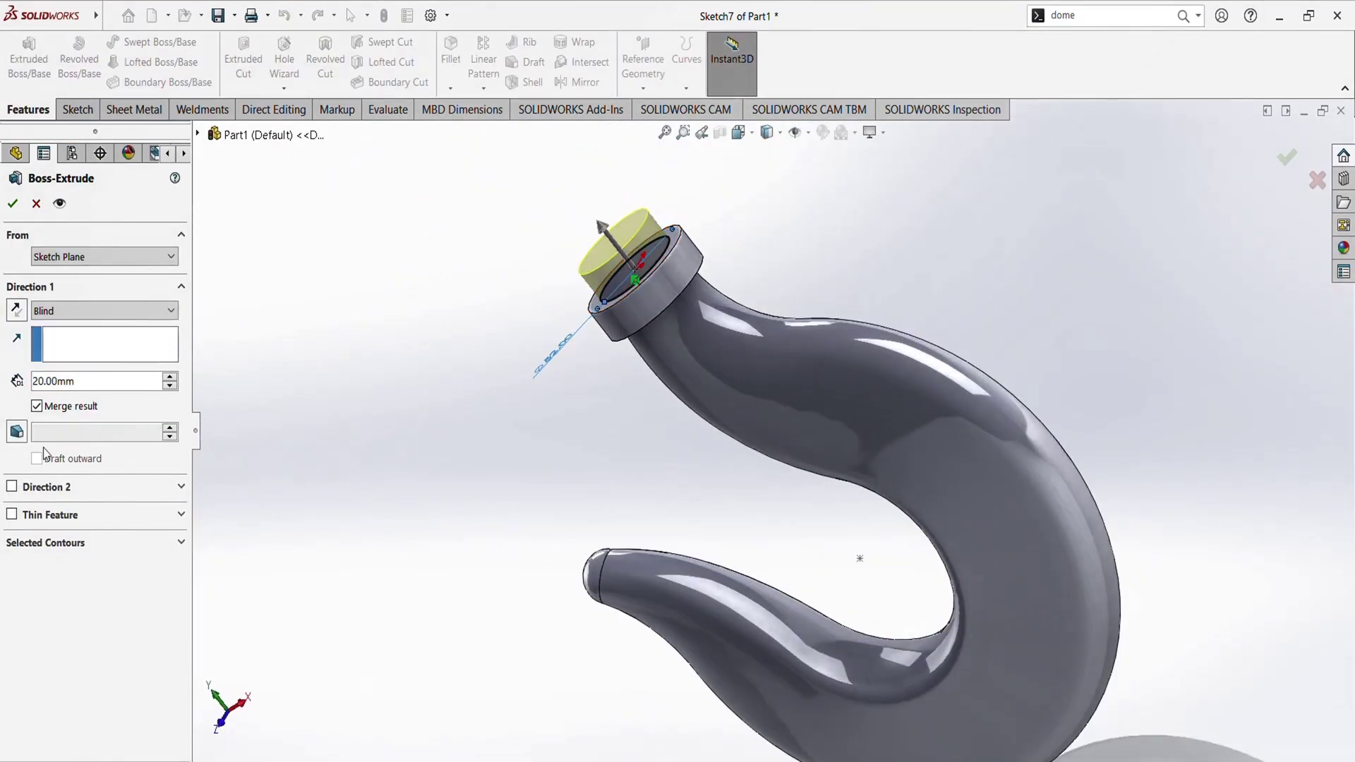
{"action": "double_click", "coordinate": [99, 383]}
{"action": "type", "text": "100"}
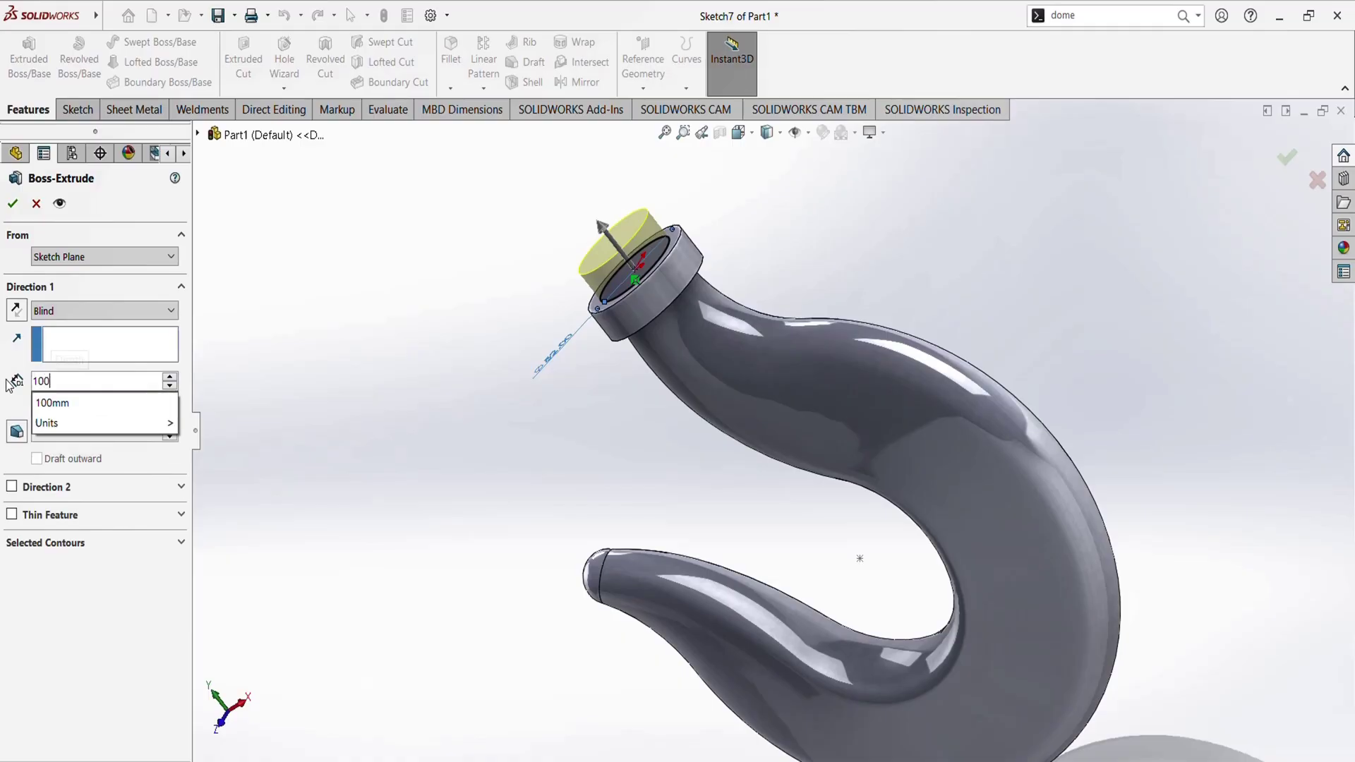
{"action": "key", "text": "Return"}
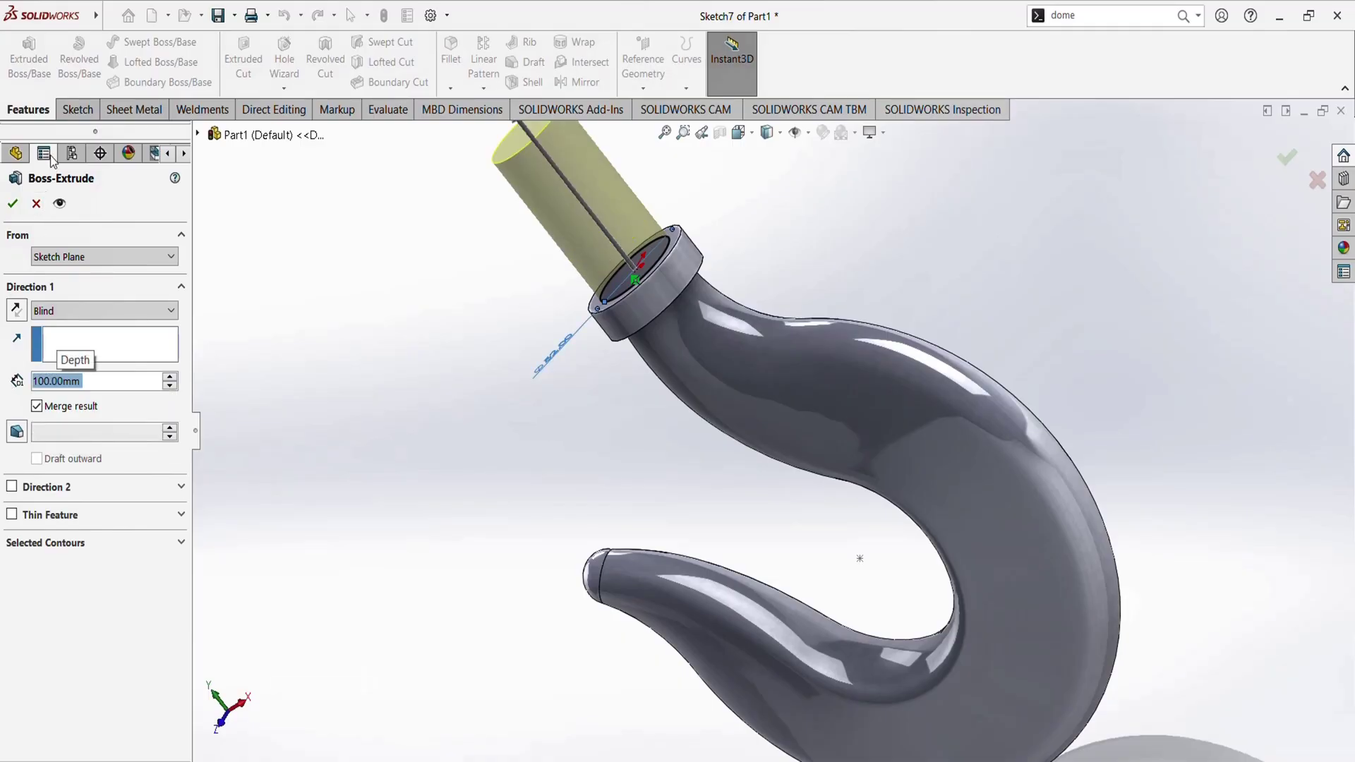
{"action": "left_click", "coordinate": [17, 208]}
Inspect the shank and collar from several angles, and switch to the drawing to check the shank's thread size and length
{"action": "scroll", "coordinate": [721, 442], "scroll_direction": "up", "scroll_amount": 3}
{"action": "middle_click_drag", "start_coordinate": [782, 422], "coordinate": [846, 307]}
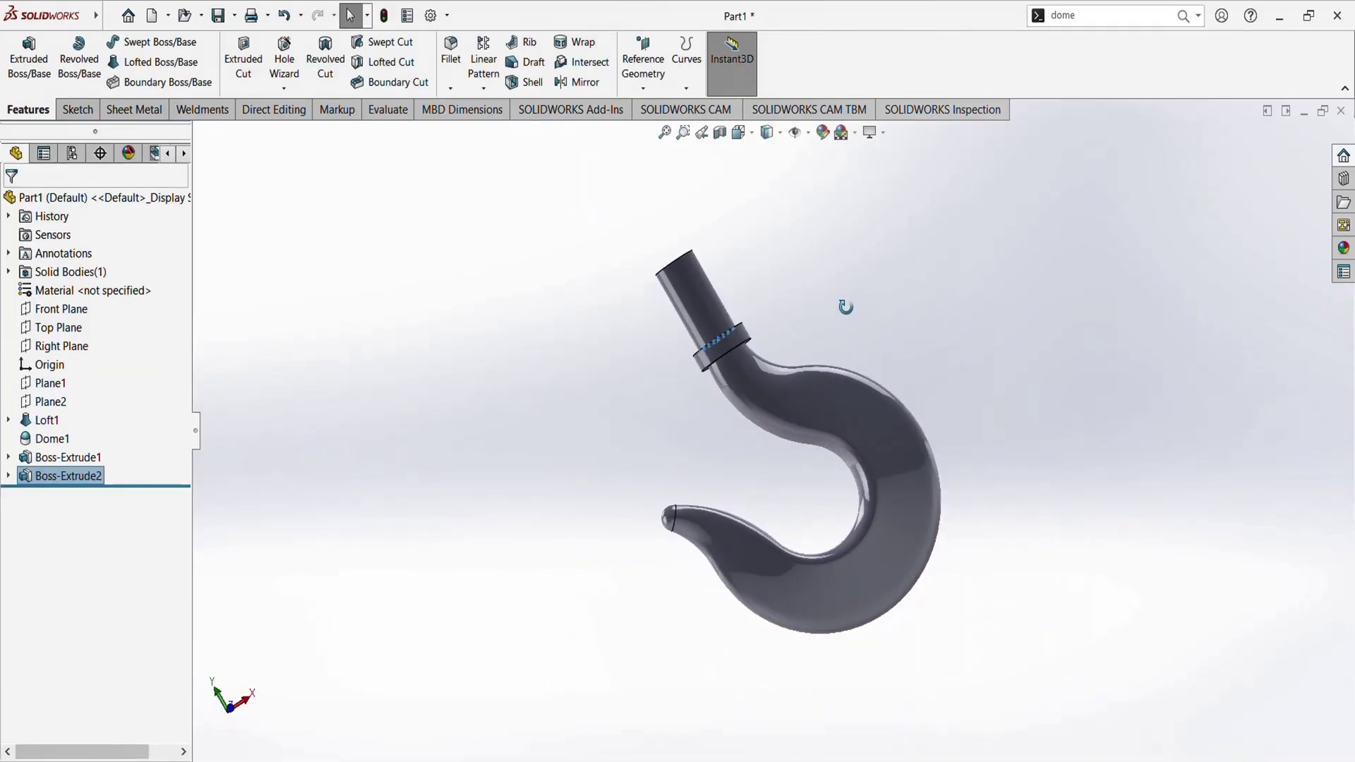
{"action": "left_click", "coordinate": [940, 371]}
{"action": "middle_click_drag", "start_coordinate": [938, 369], "coordinate": [713, 260]}
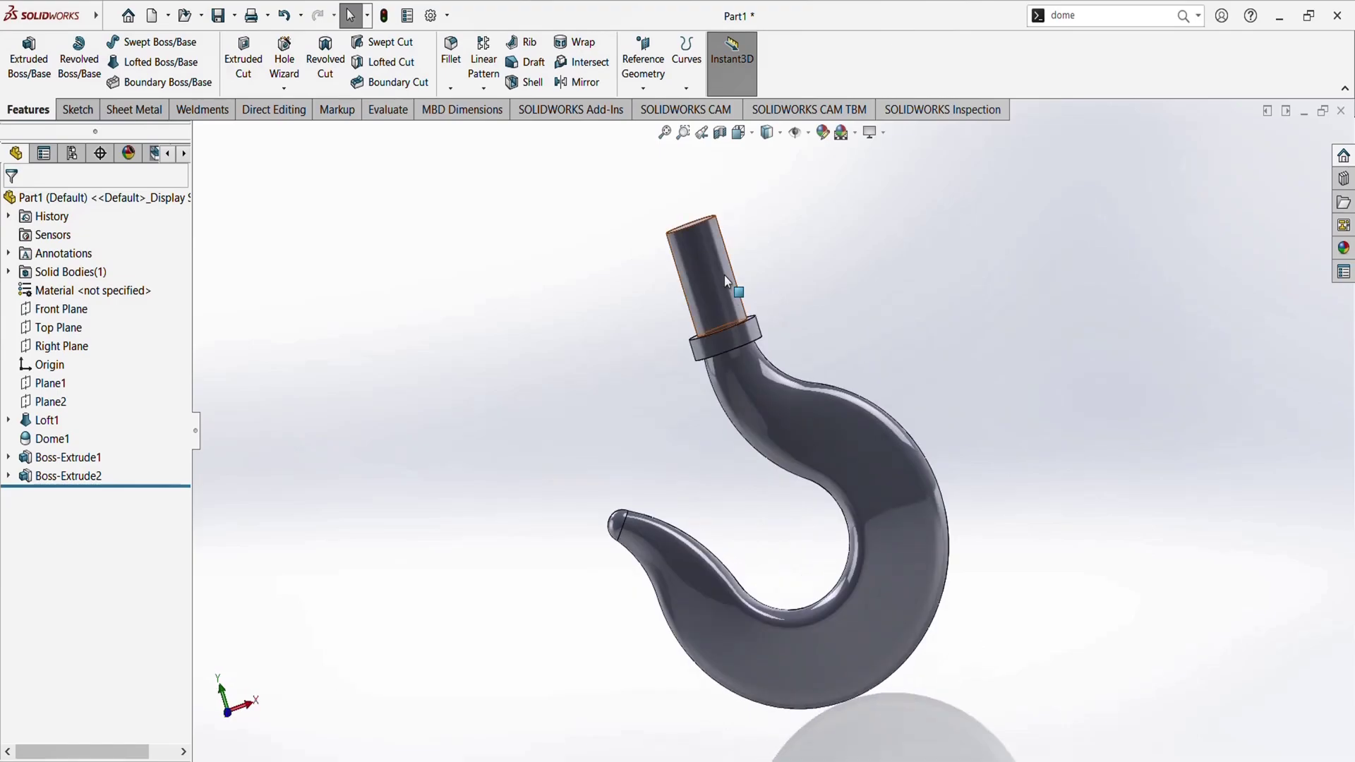
{"action": "scroll", "coordinate": [713, 260], "scroll_direction": "down", "scroll_amount": 5}
{"action": "middle_click_drag", "start_coordinate": [728, 354], "coordinate": [689, 394]}
{"action": "scroll", "coordinate": [791, 490], "scroll_direction": "up", "scroll_amount": 5}
{"action": "scroll", "coordinate": [937, 312], "scroll_direction": "down", "scroll_amount": 2}
{"action": "scroll", "coordinate": [663, 390], "scroll_direction": "down", "scroll_amount": 3}
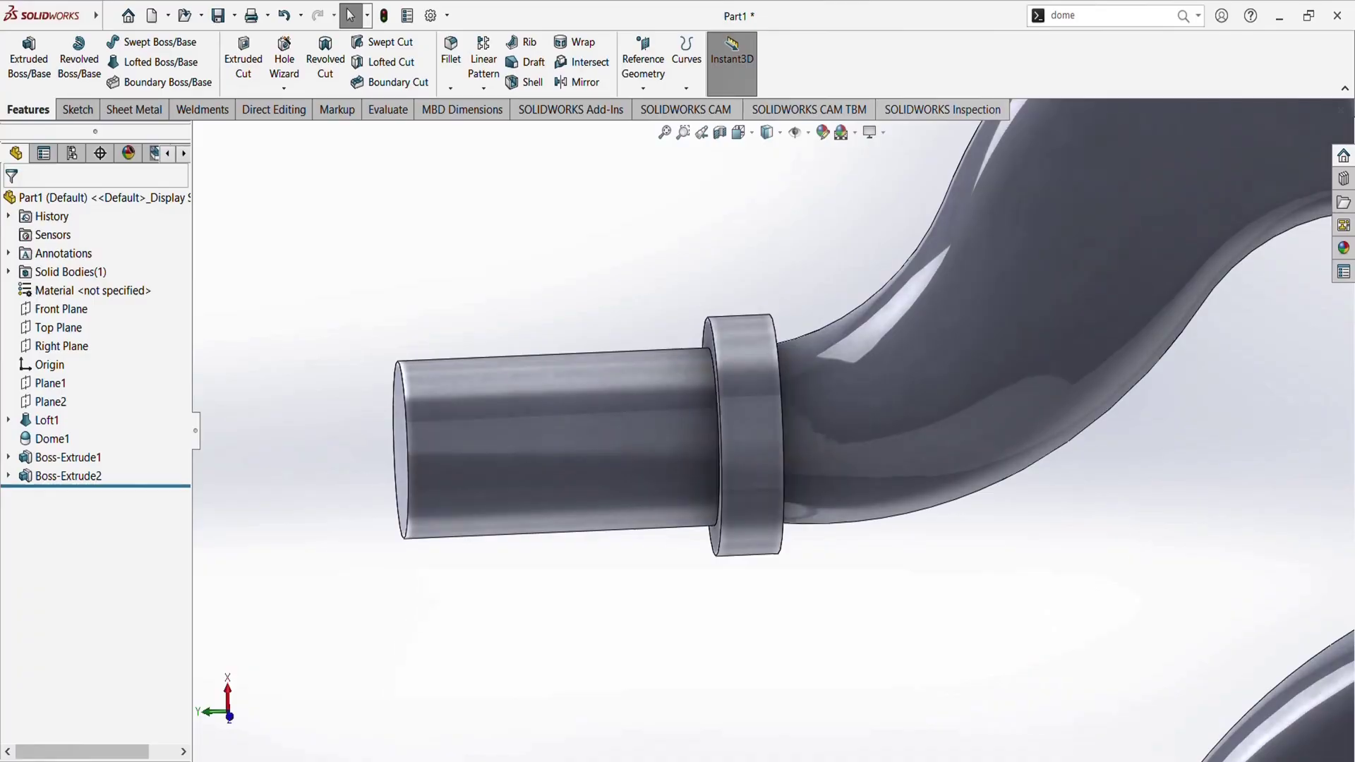
{"action": "key", "text": "alt+Tab"}
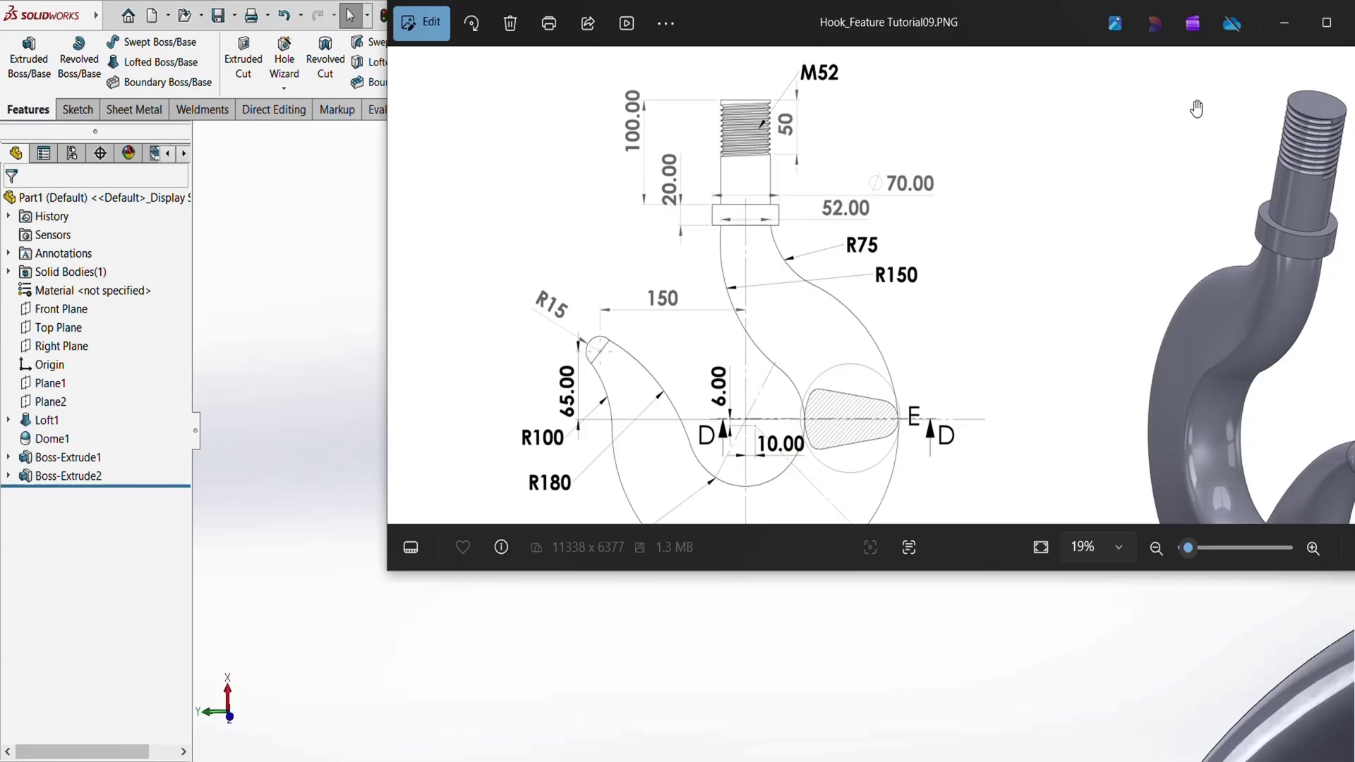
Return to the SOLIDWORKS part and start a Thread feature on the circular edge at the shank's free end
{"action": "left_click", "coordinate": [248, 221]}
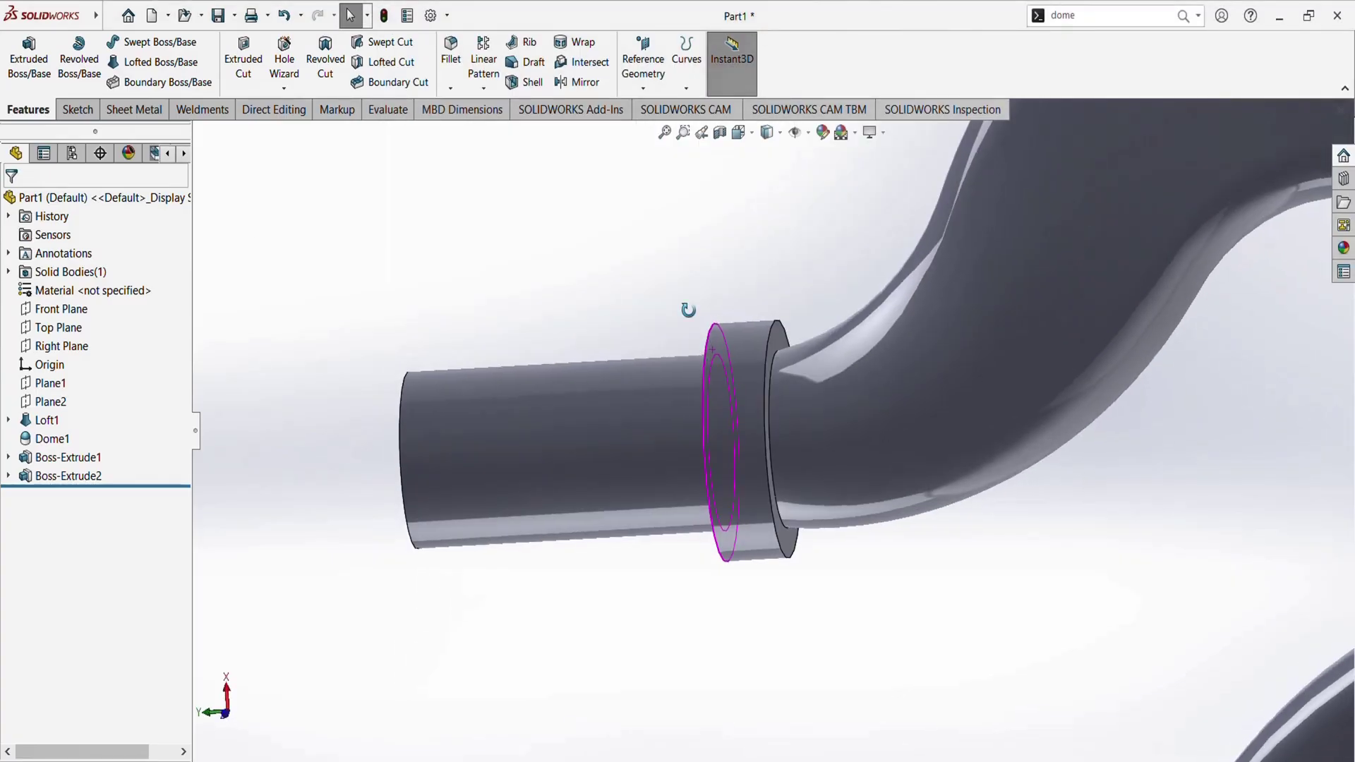
{"action": "middle_click_drag", "start_coordinate": [689, 309], "coordinate": [452, 282]}
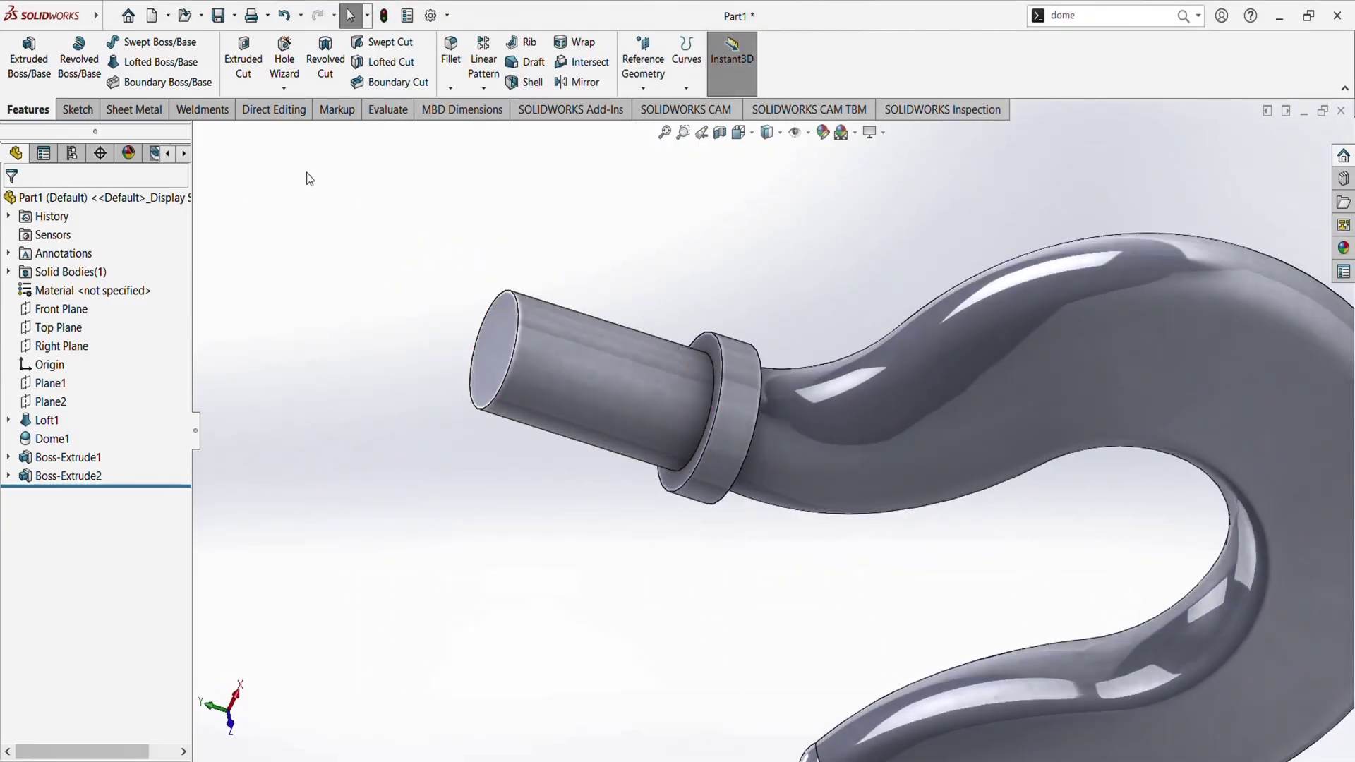
{"action": "left_click", "coordinate": [278, 90]}
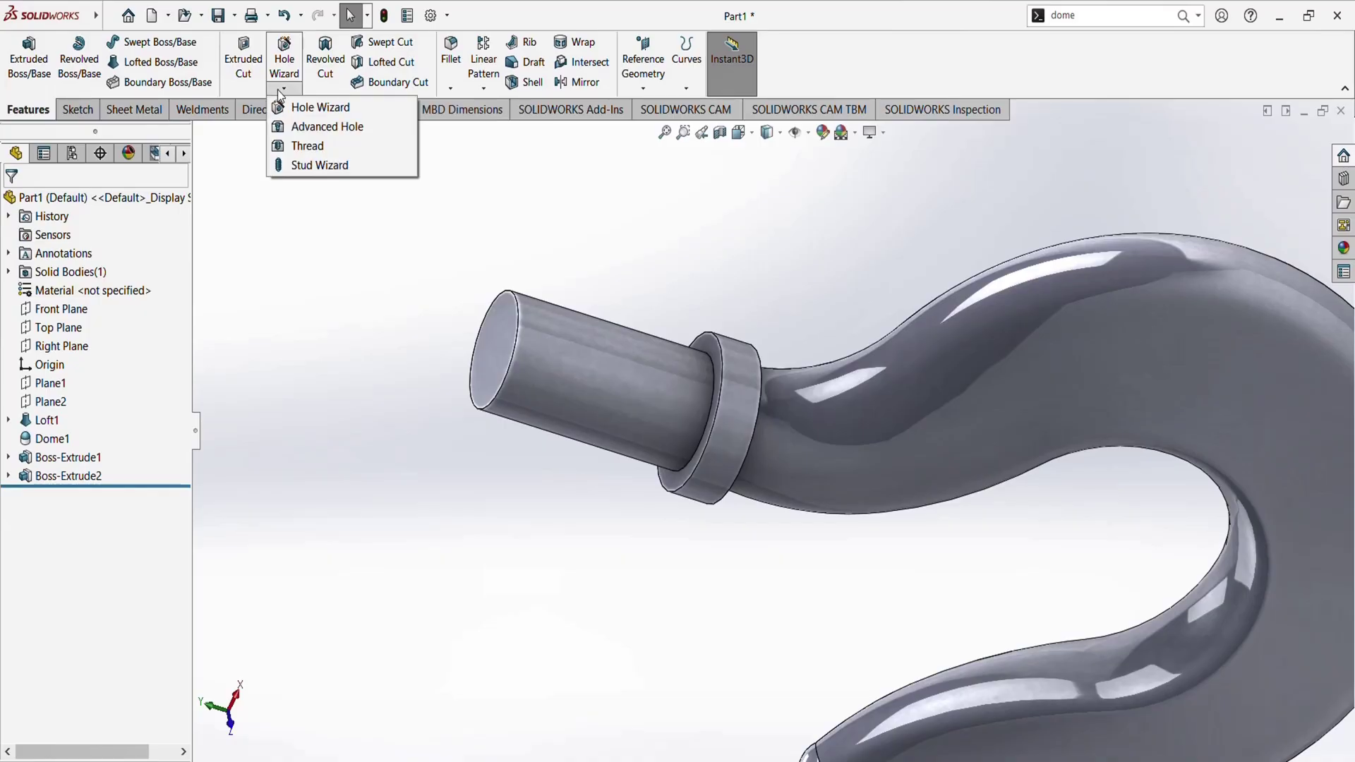
{"action": "left_click", "coordinate": [286, 146]}
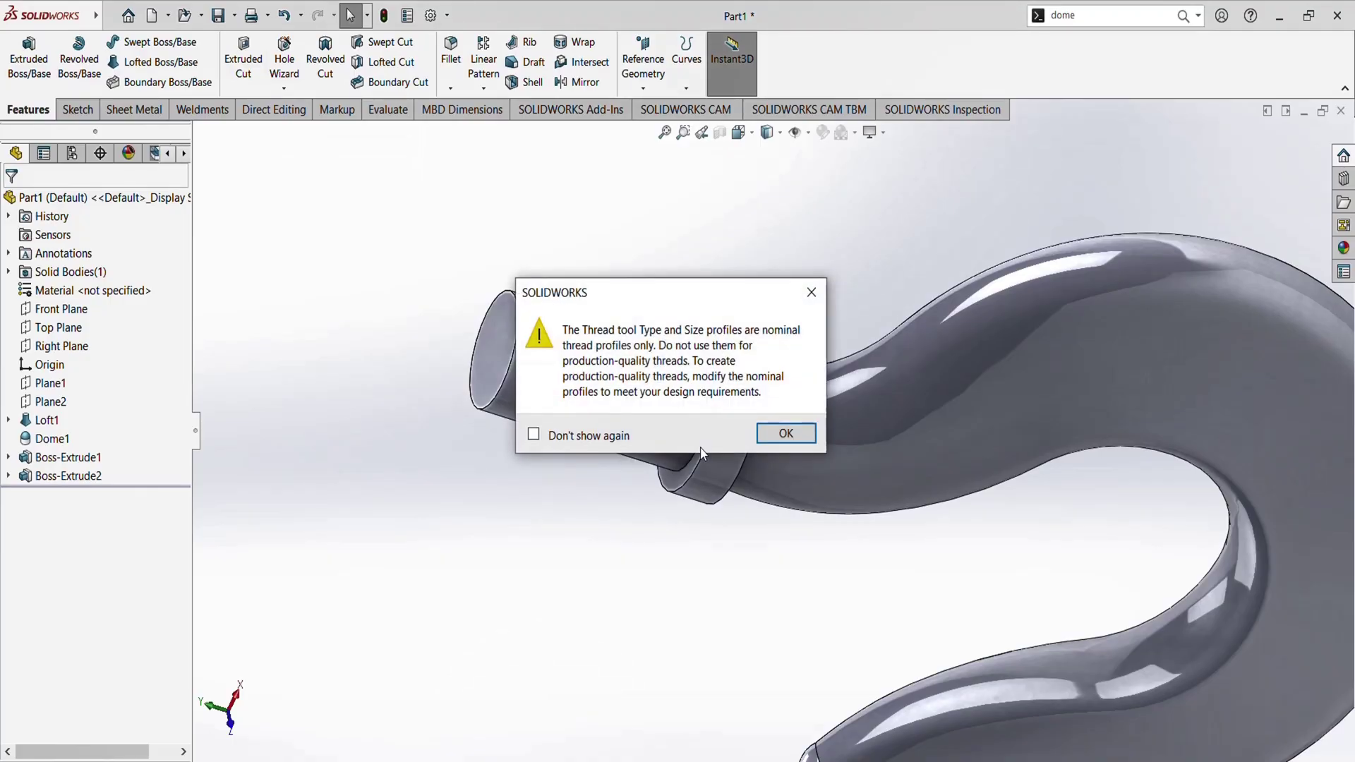
{"action": "left_click", "coordinate": [785, 433]}
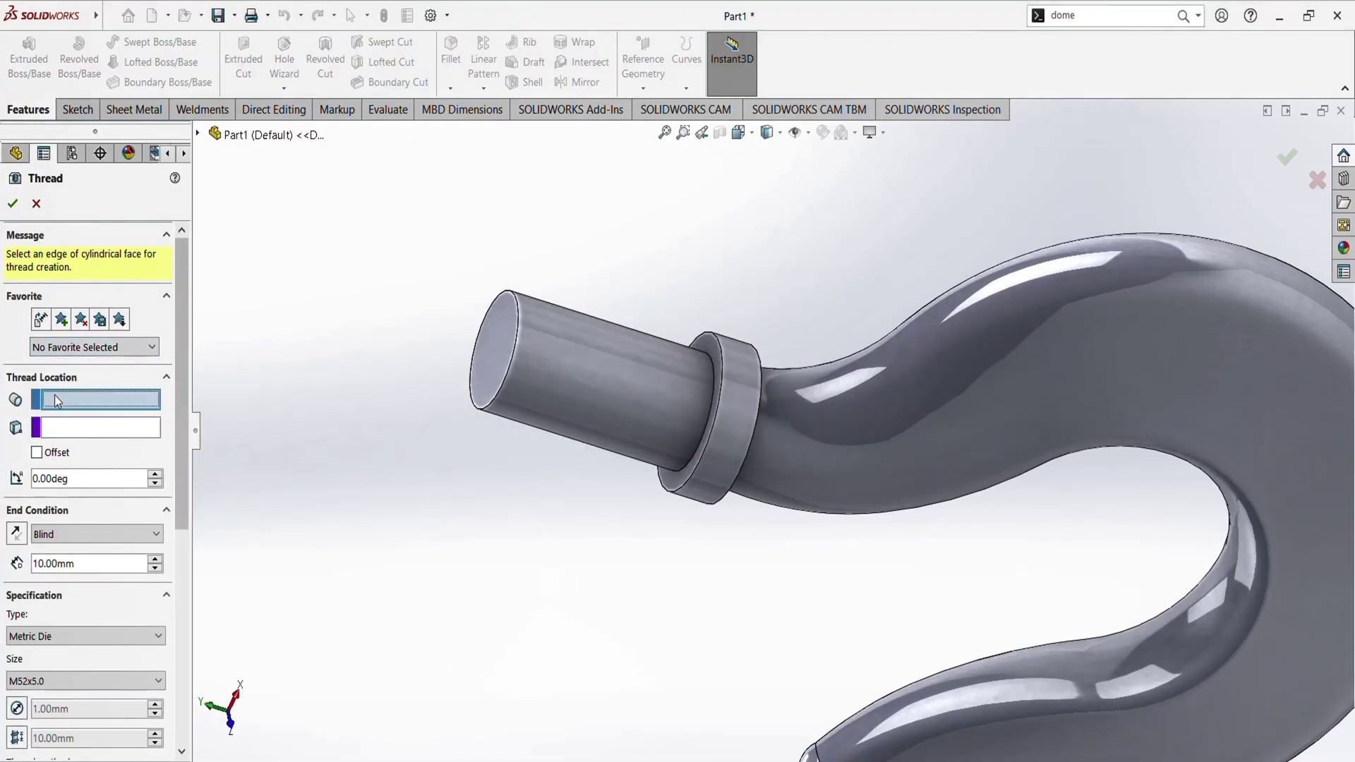
{"action": "left_click", "coordinate": [511, 366]}
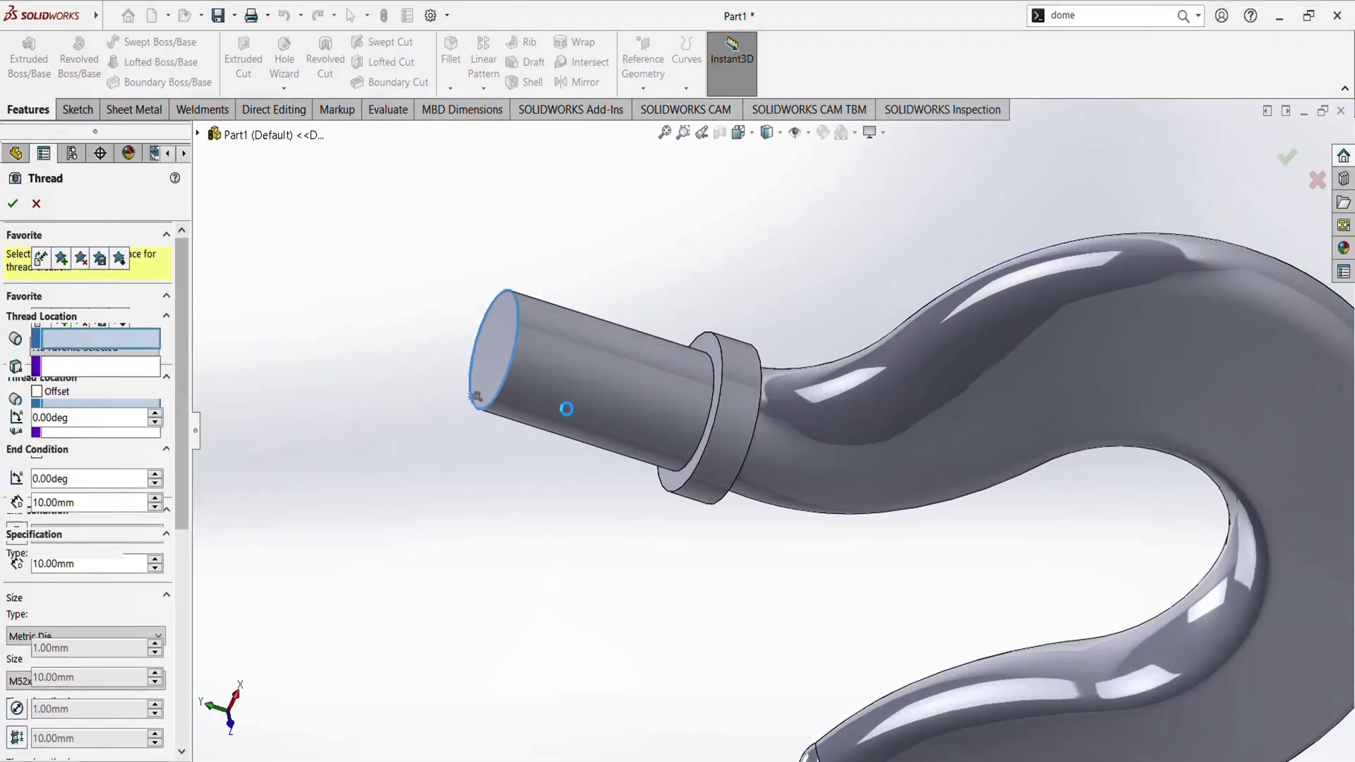
{"action": "middle_click_drag", "start_coordinate": [566, 403], "coordinate": [531, 439]}
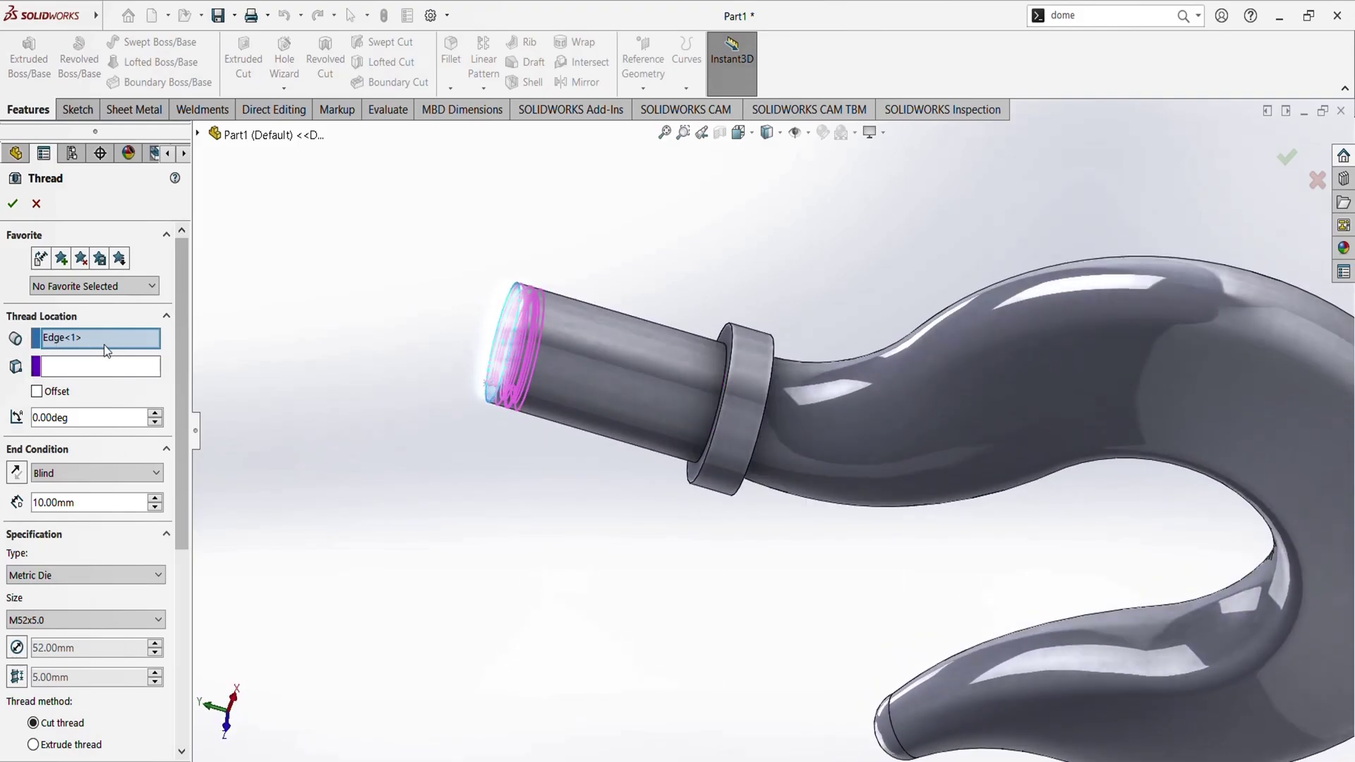
Set the shank thread's blind depth to 50 mm
{"action": "scroll", "coordinate": [551, 364], "scroll_direction": "down", "scroll_amount": 2}
{"action": "middle_click_drag", "start_coordinate": [565, 360], "coordinate": [549, 377]}
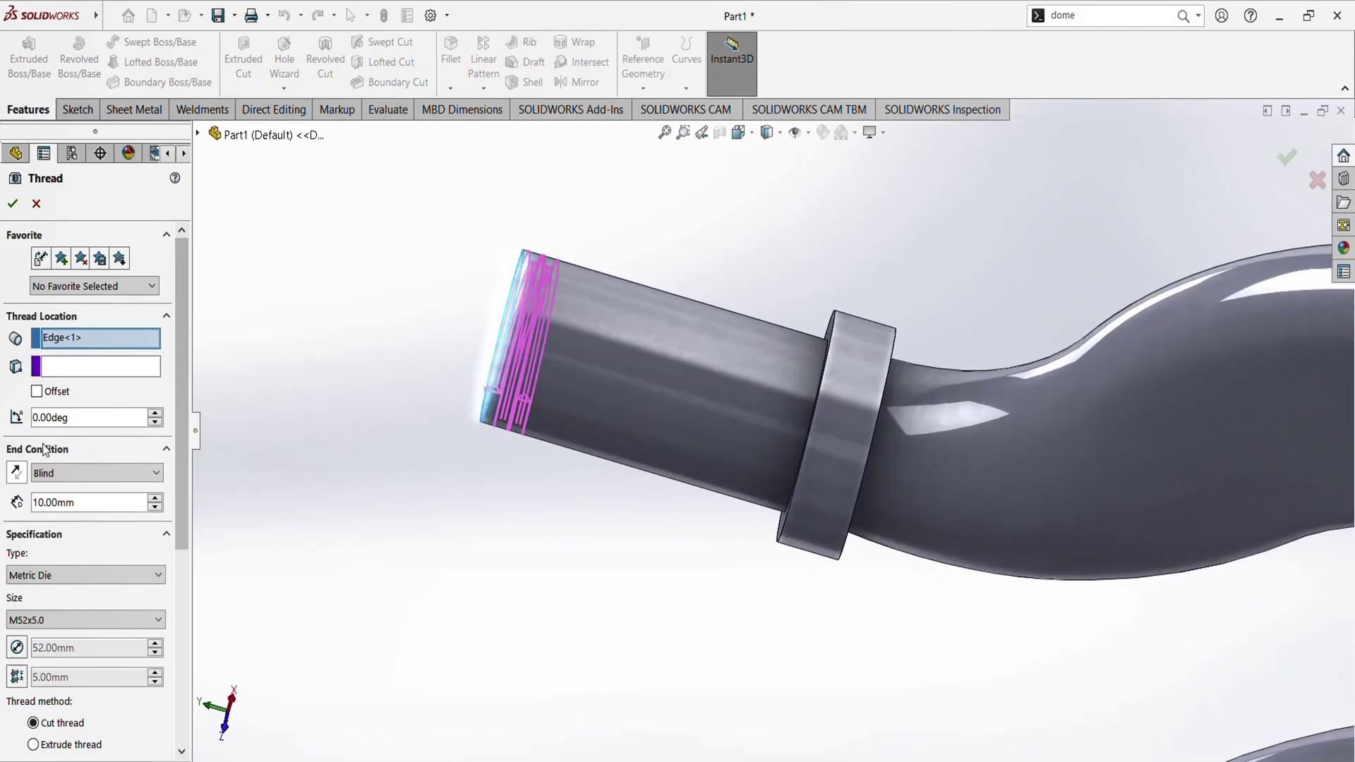
{"action": "key", "text": "ctrl+a"}
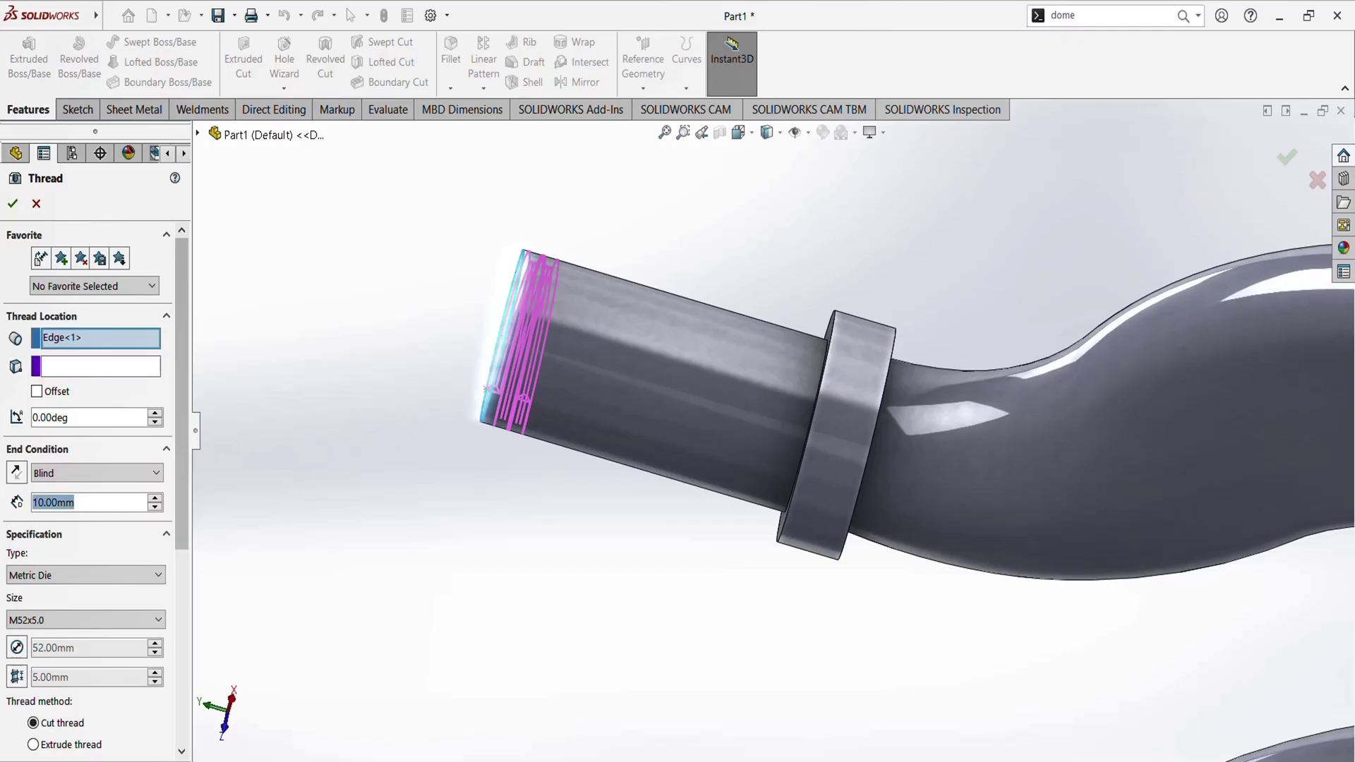
{"action": "type", "text": "50"}
{"action": "key", "text": "Return"}
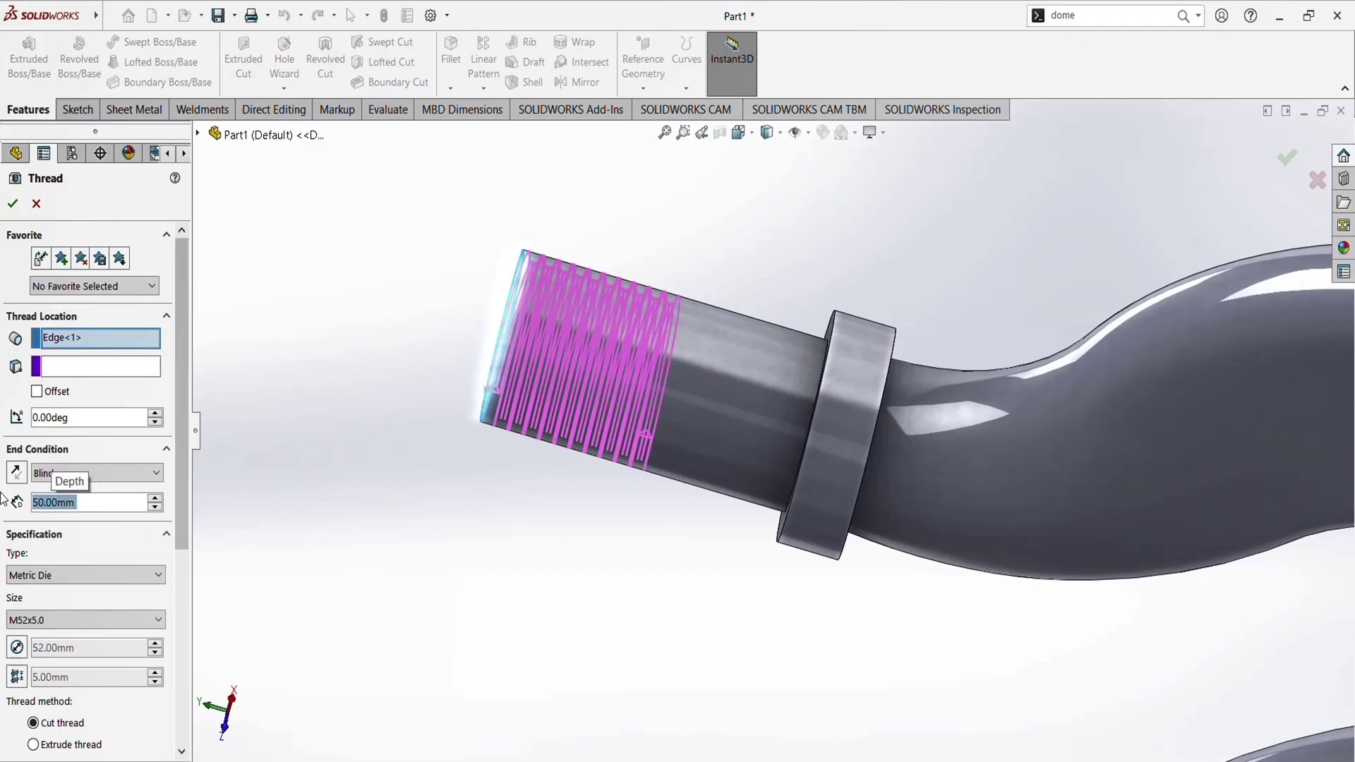
Specify the shank thread as Metric Die, size M52x5.0, create it as a cut thread, and view the whole hook
{"action": "left_click", "coordinate": [22, 577]}
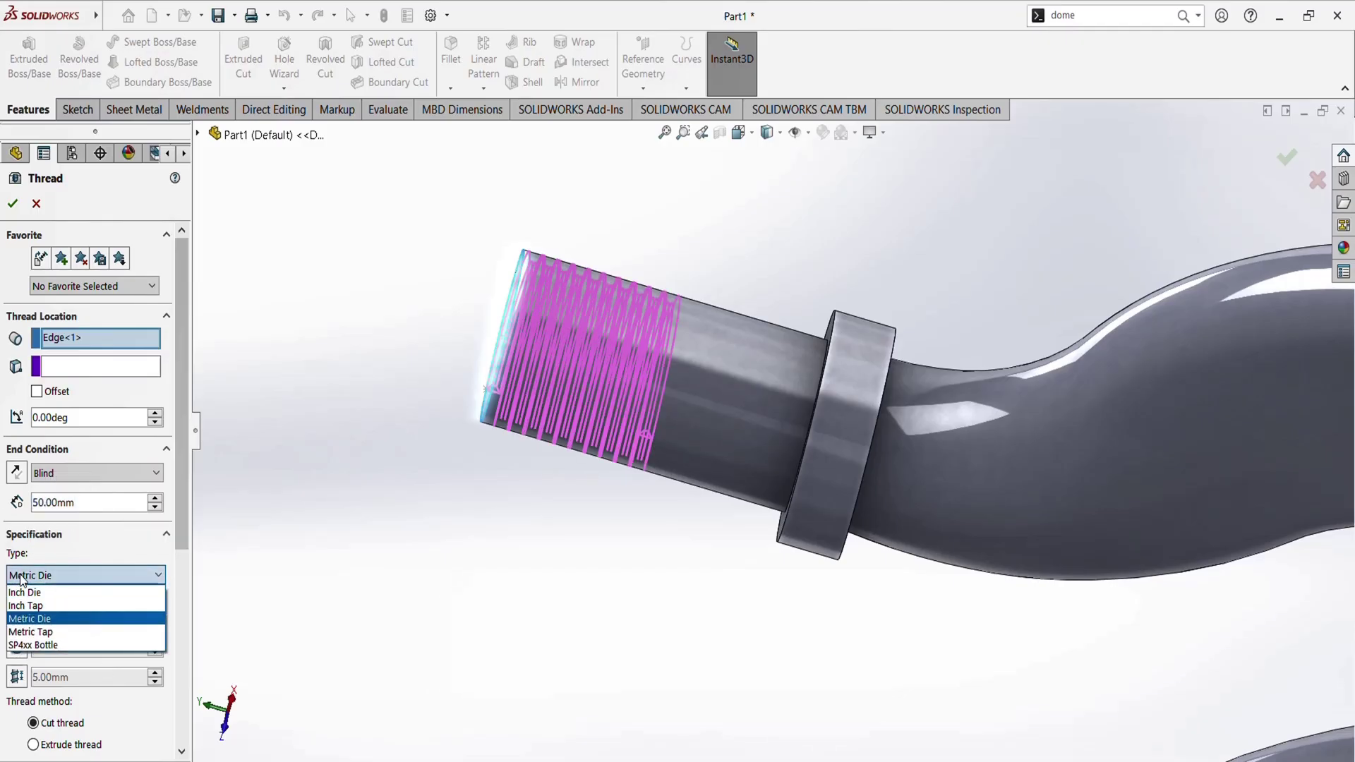
{"action": "left_click", "coordinate": [40, 619]}
{"action": "left_click", "coordinate": [40, 620]}
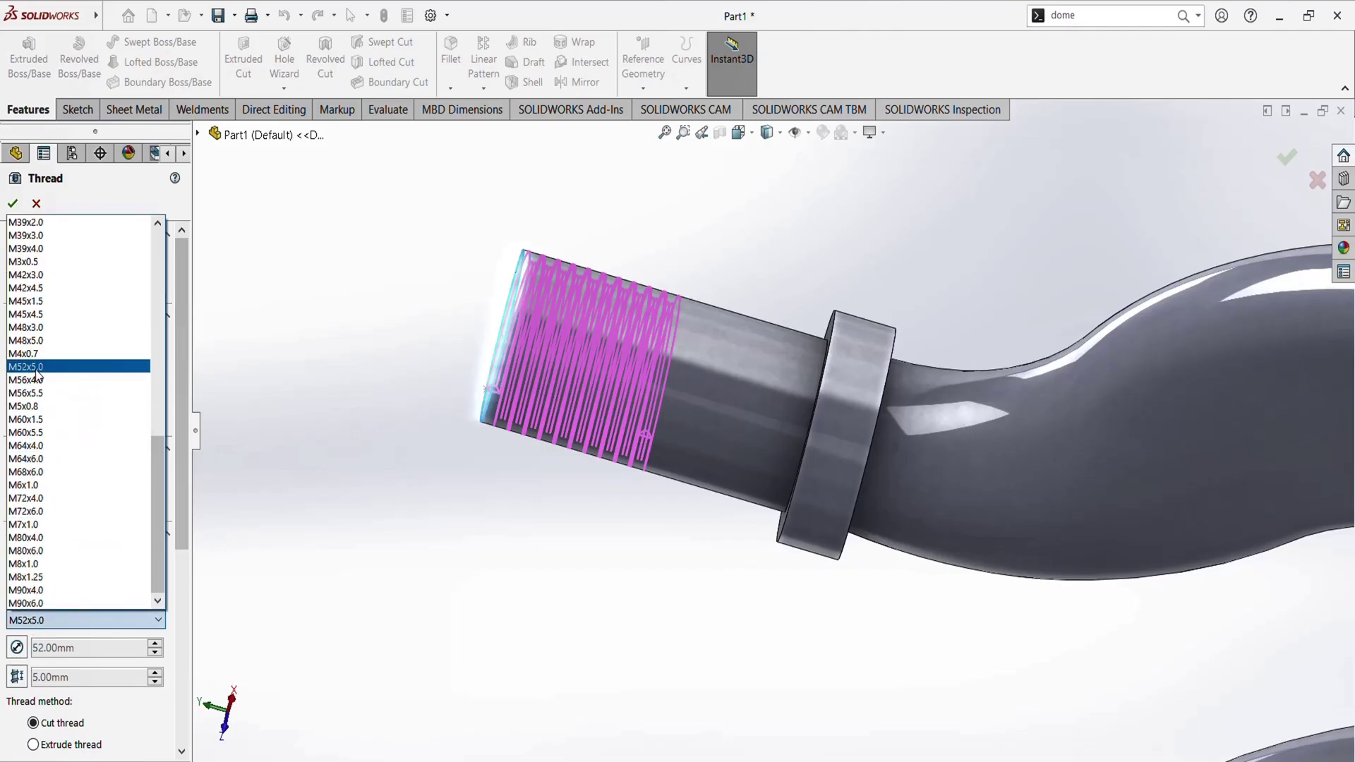
{"action": "left_click", "coordinate": [35, 370]}
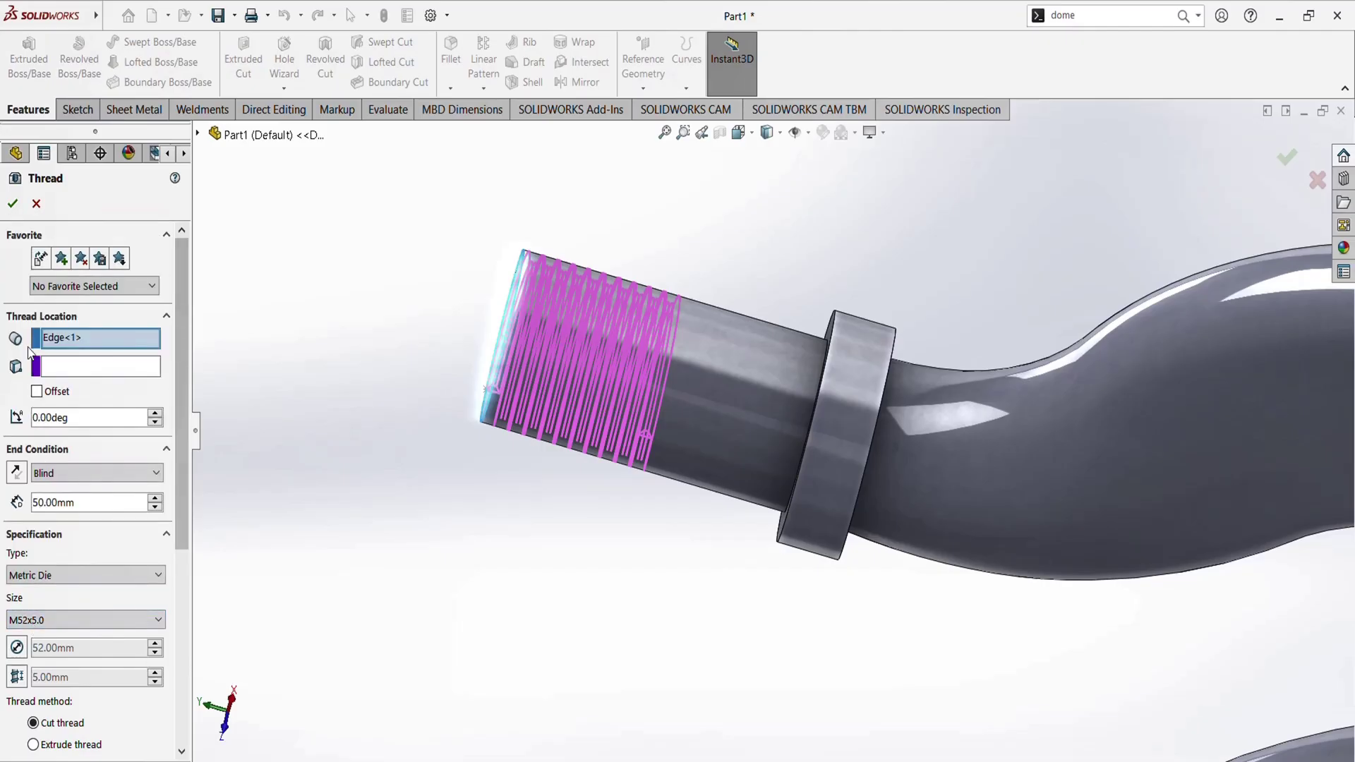
{"action": "left_click", "coordinate": [13, 205]}
{"action": "middle_click_drag", "start_coordinate": [766, 460], "coordinate": [945, 416]}
{"action": "scroll", "coordinate": [885, 525], "scroll_direction": "up", "scroll_amount": 7}
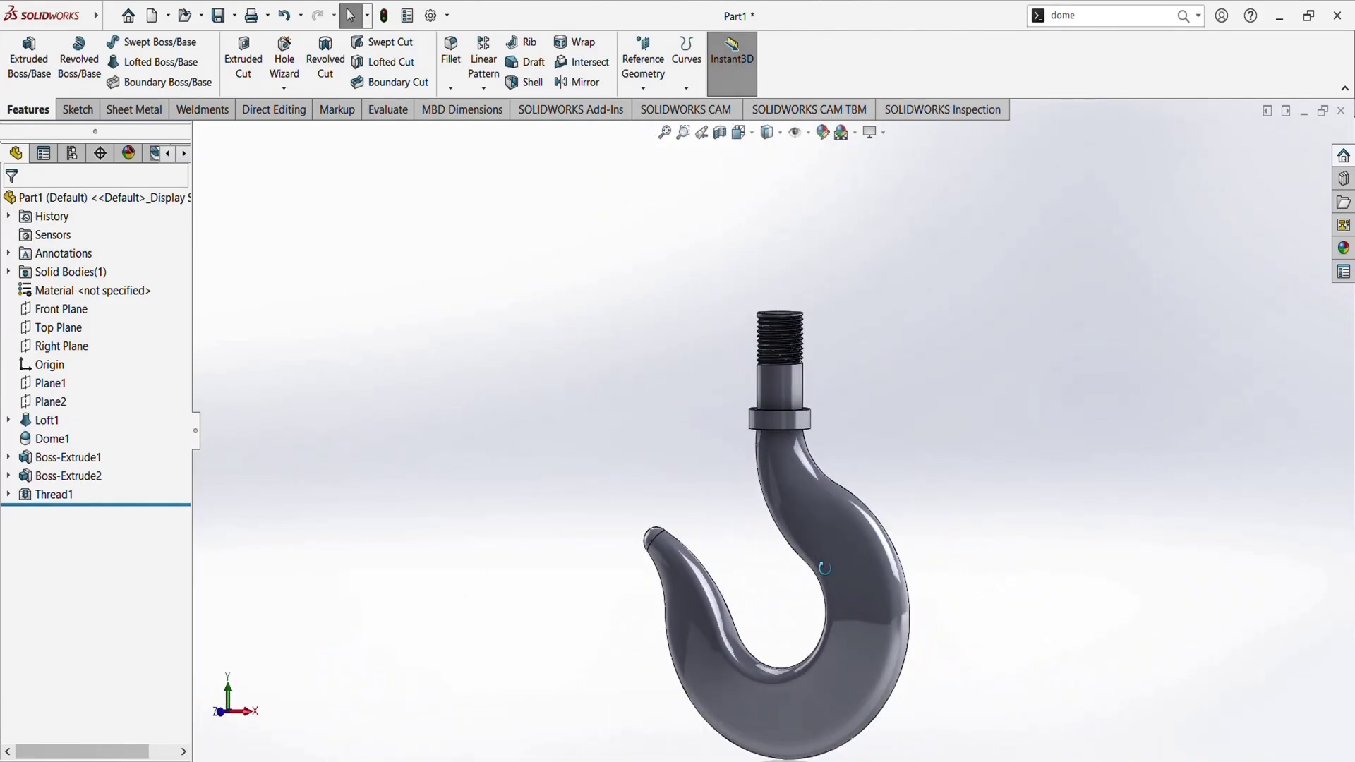
{"action": "middle_click_drag", "start_coordinate": [821, 563], "coordinate": [925, 628]}
{"action": "middle_click_drag", "start_coordinate": [832, 562], "coordinate": [803, 552]}
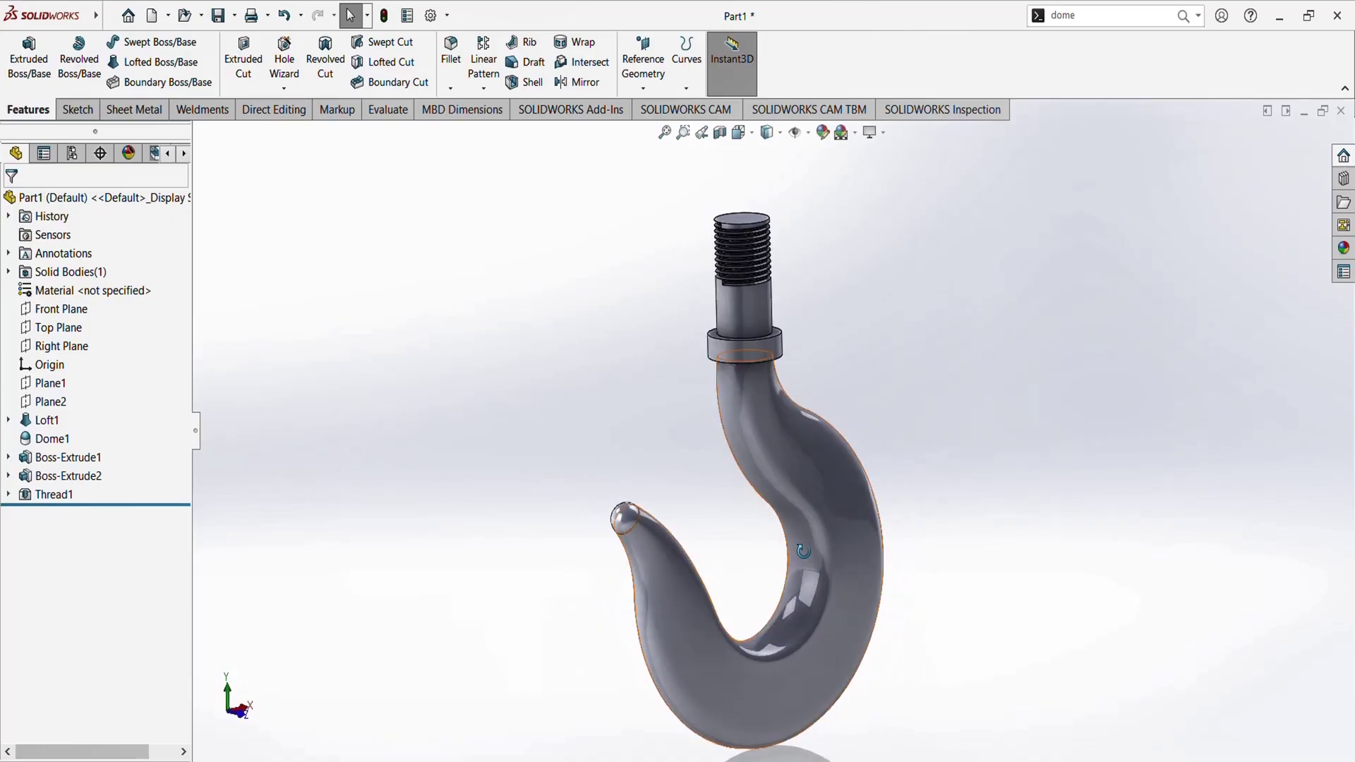